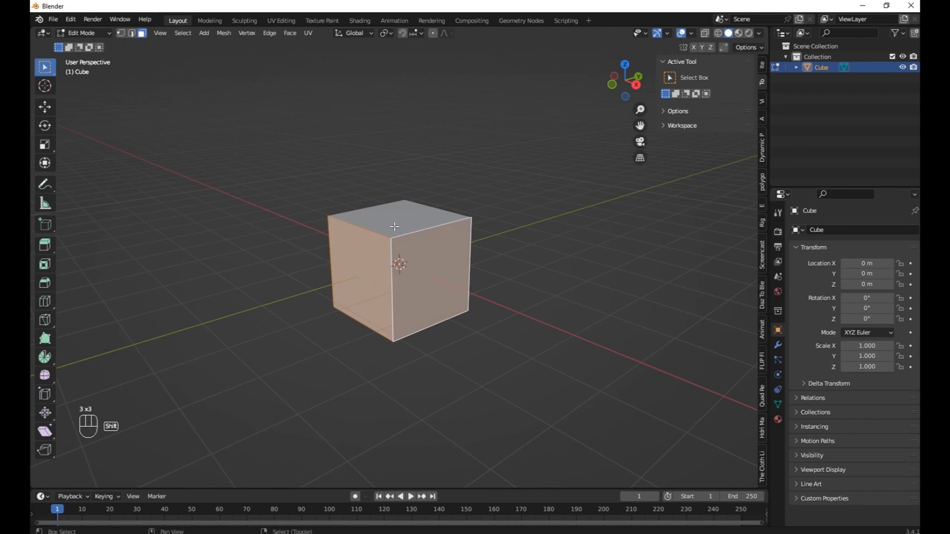
Step: Delete the selected top face and two side faces of the cube, leaving a floor and two walls
{"action": "key", "text": "x"}
{"action": "left_click", "coordinate": [383, 253]}
{"action": "mouse_move", "coordinate": [383, 253]}
{"action": "middle_mouse_down"}
{"action": "mouse_move", "coordinate": [366, 277]}
{"action": "mouse_move", "coordinate": [356, 262]}
{"action": "mouse_move", "coordinate": [349, 283]}
{"action": "mouse_move", "coordinate": [376, 270]}
{"action": "middle_mouse_up"}
{"action": "key", "text": "Tab"}
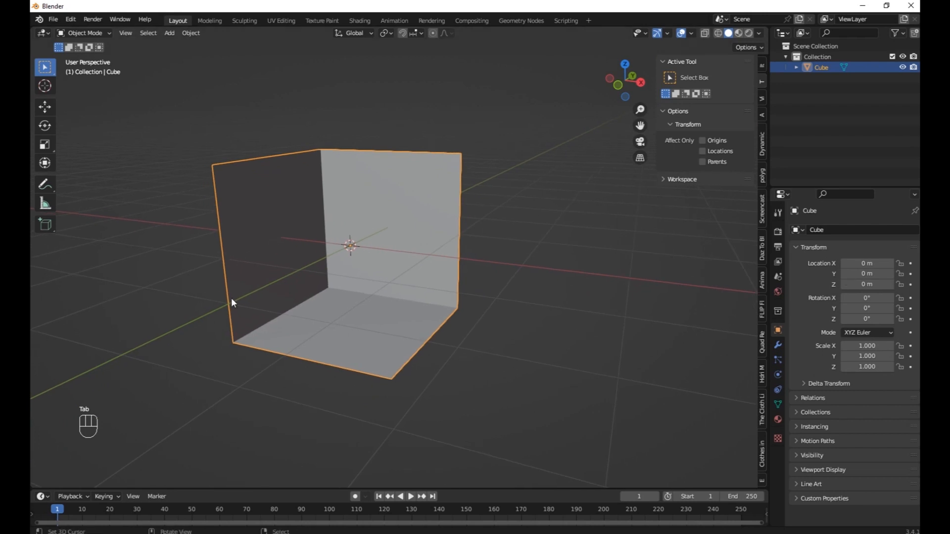
Step: Add a Solidify modifier to the open cube and set its thickness to 0.23 m
{"action": "left_click", "coordinate": [778, 346]}
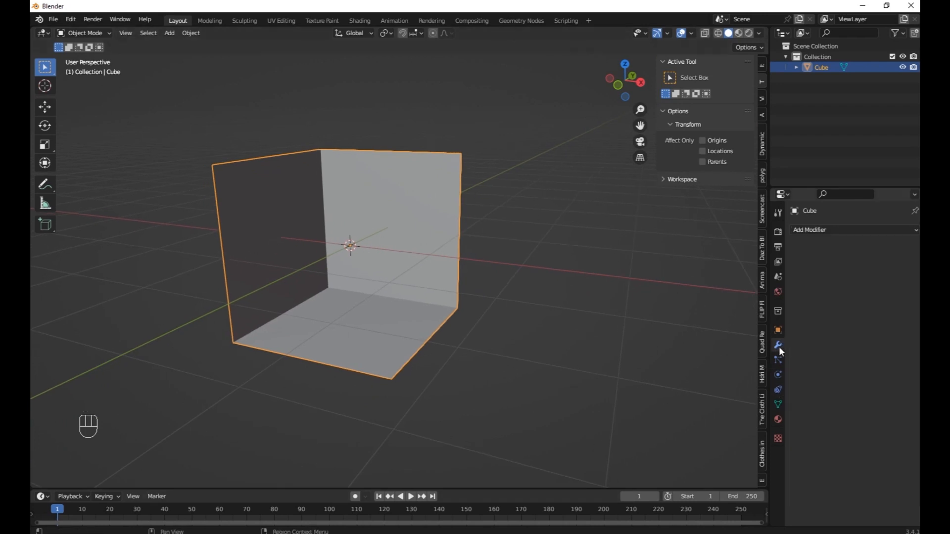
{"action": "left_click", "coordinate": [816, 231]}
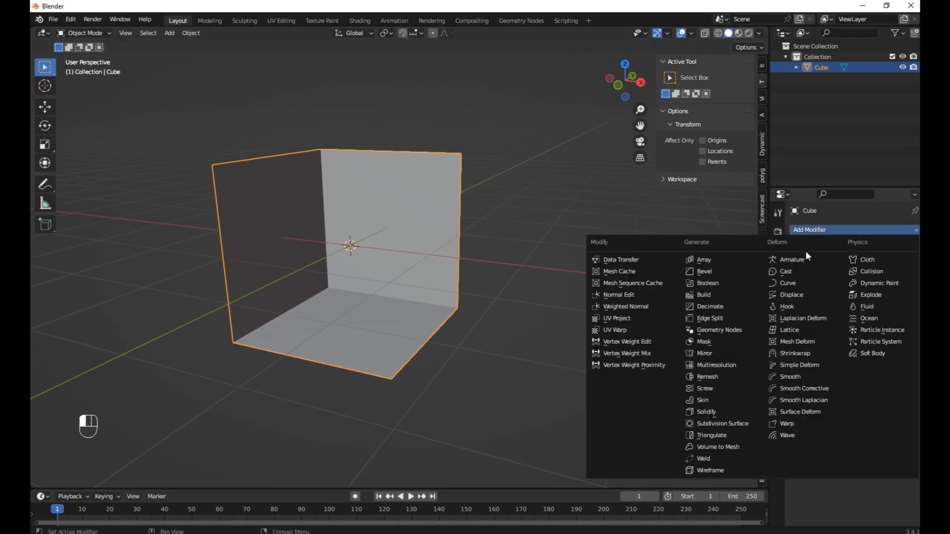
{"action": "left_click", "coordinate": [706, 412]}
{"action": "middle_click_drag", "start_coordinate": [706, 413], "coordinate": [695, 413]}
{"action": "left_click_drag", "start_coordinate": [872, 277], "coordinate": [904, 276]}
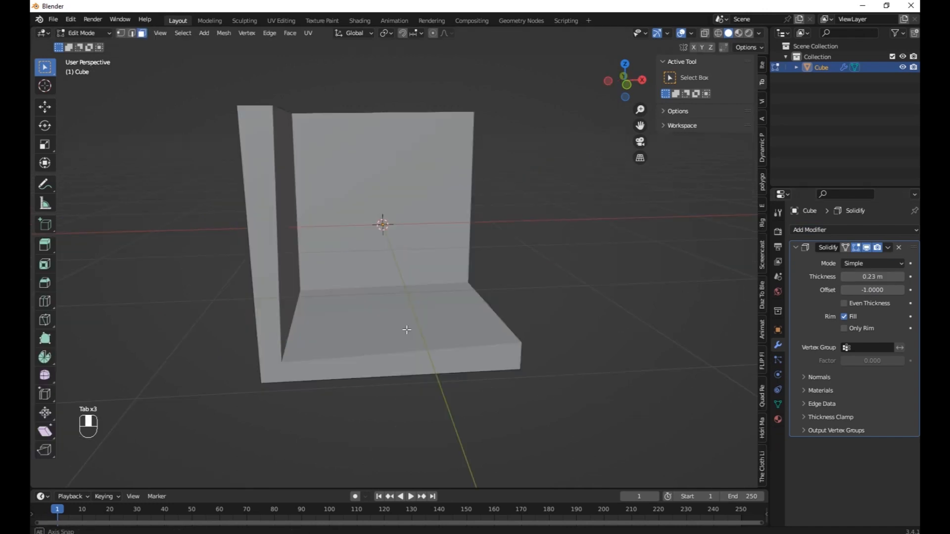
Step: Separate the floor face from the walls into its own object
{"action": "middle_click_drag", "start_coordinate": [407, 329], "coordinate": [401, 328]}
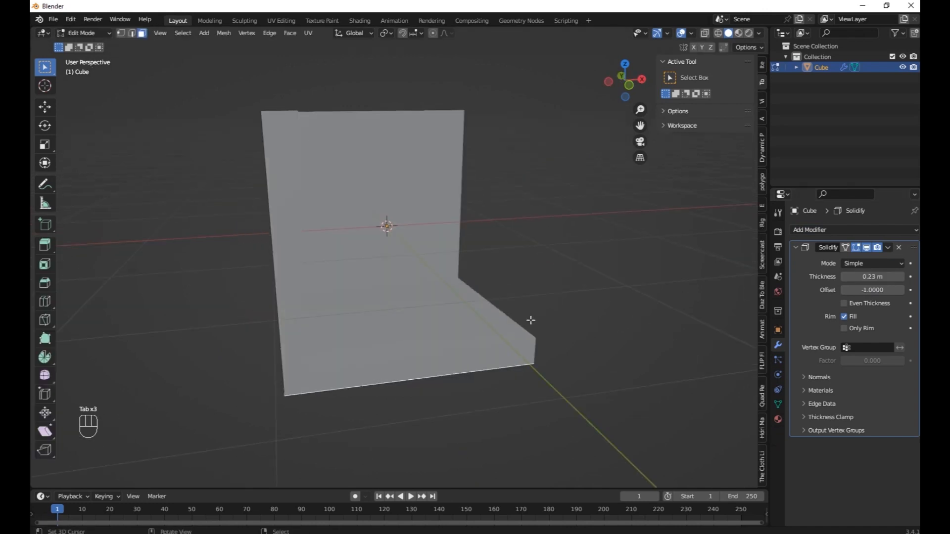
{"action": "middle_click_drag", "start_coordinate": [458, 303], "coordinate": [422, 290]}
{"action": "key", "text": "p"}
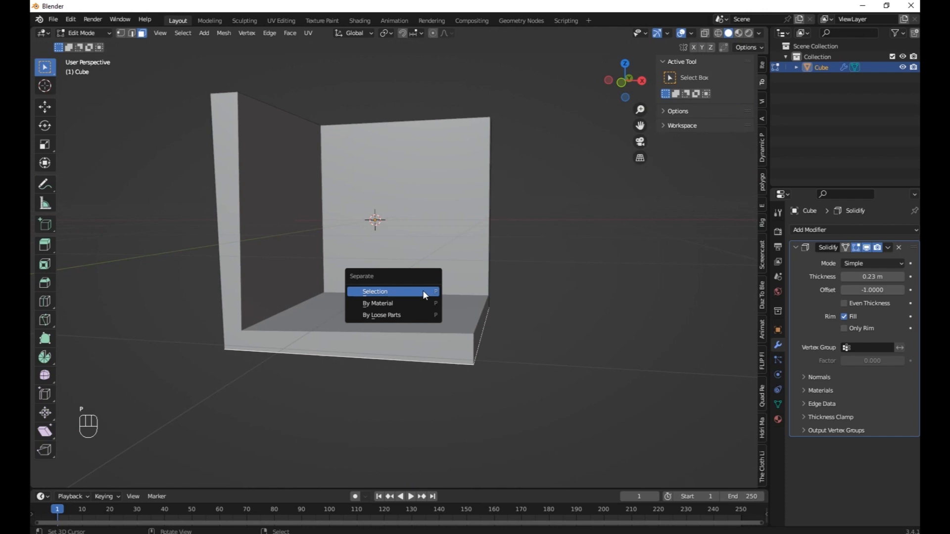
{"action": "left_click", "coordinate": [423, 290]}
{"action": "key", "text": "Tab"}
{"action": "left_click", "coordinate": [404, 345]}
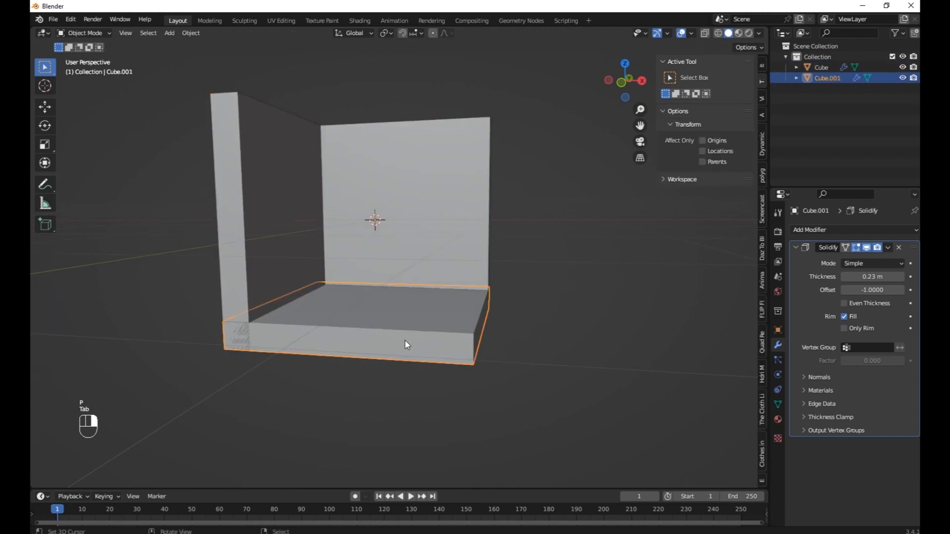
{"action": "key", "text": "Tab"}
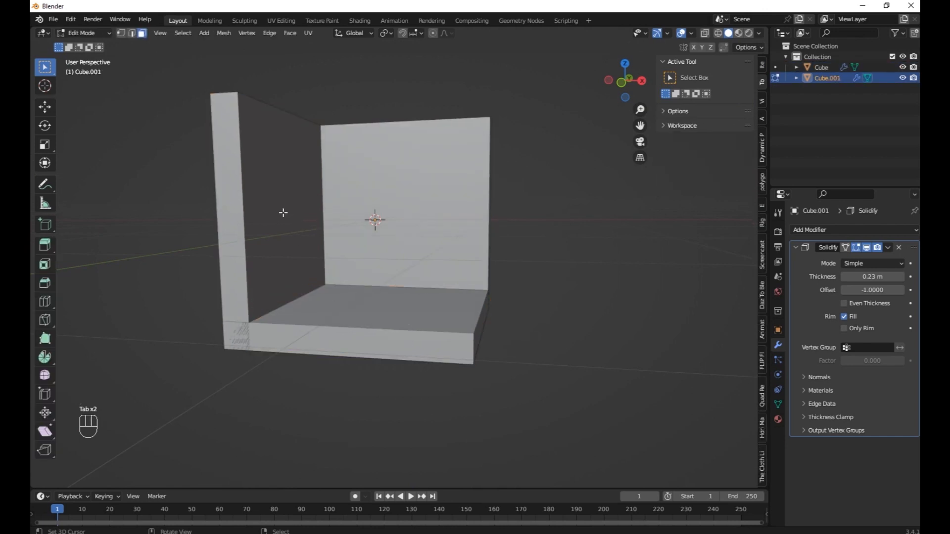
{"action": "key", "text": "Tab"}
Step: Flip the normals of both wall faces
{"action": "left_click", "coordinate": [250, 177]}
{"action": "key", "text": "Tab"}
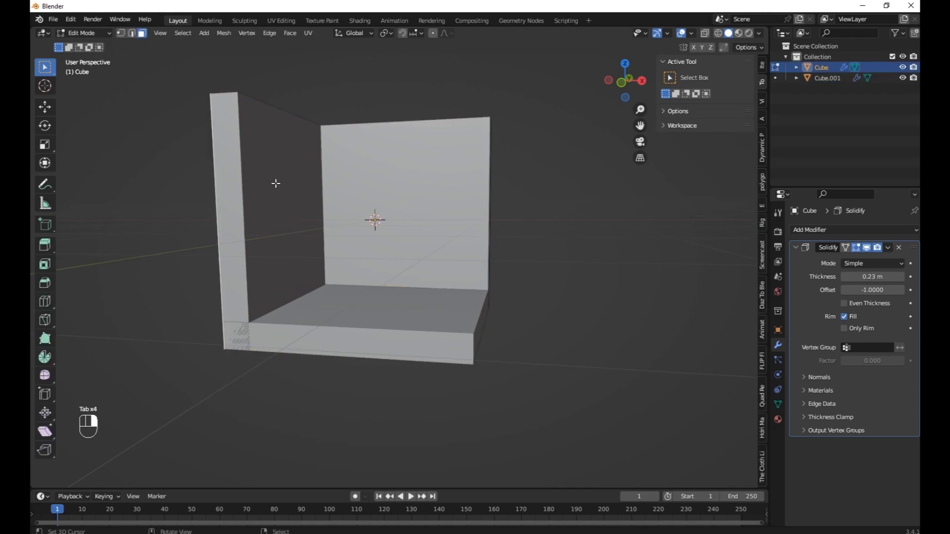
{"action": "middle_click_drag", "start_coordinate": [272, 183], "coordinate": [276, 198]}
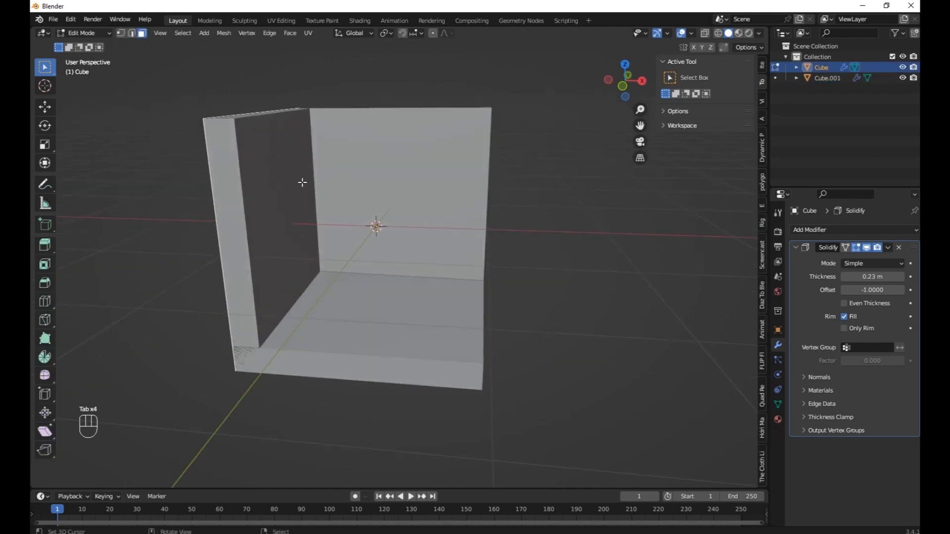
{"action": "middle_click_drag", "start_coordinate": [427, 120], "coordinate": [313, 186]}
{"action": "left_click", "coordinate": [341, 188]}
{"action": "key", "text": "g"}
{"action": "right_click", "coordinate": [284, 289]}
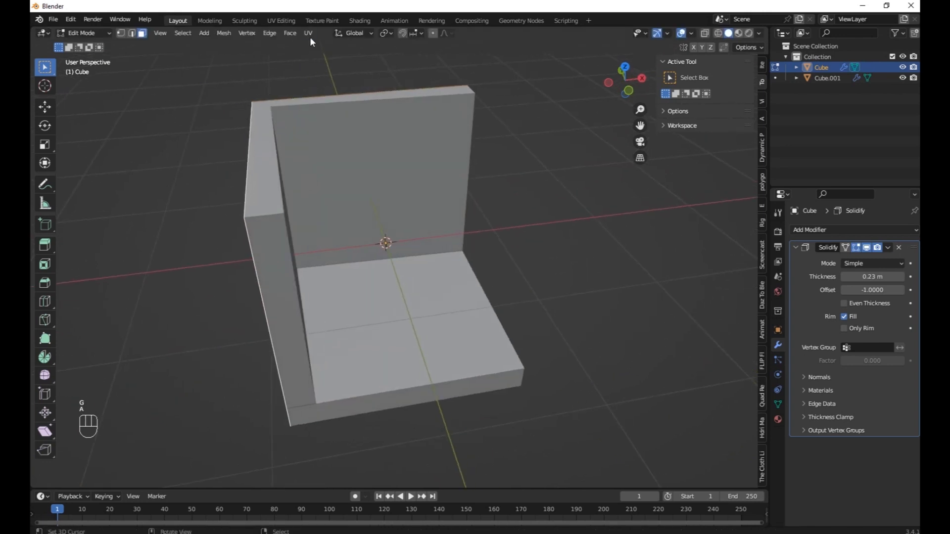
{"action": "left_click", "coordinate": [226, 34]}
{"action": "mouse_move", "coordinate": [261, 235]}
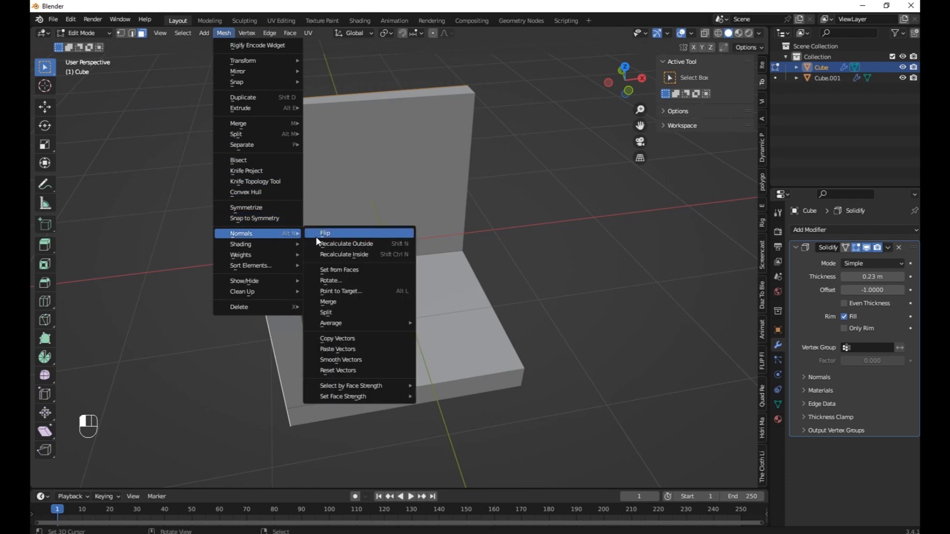
{"action": "left_click", "coordinate": [322, 234]}
{"action": "middle_click_drag", "start_coordinate": [321, 234], "coordinate": [255, 202]}
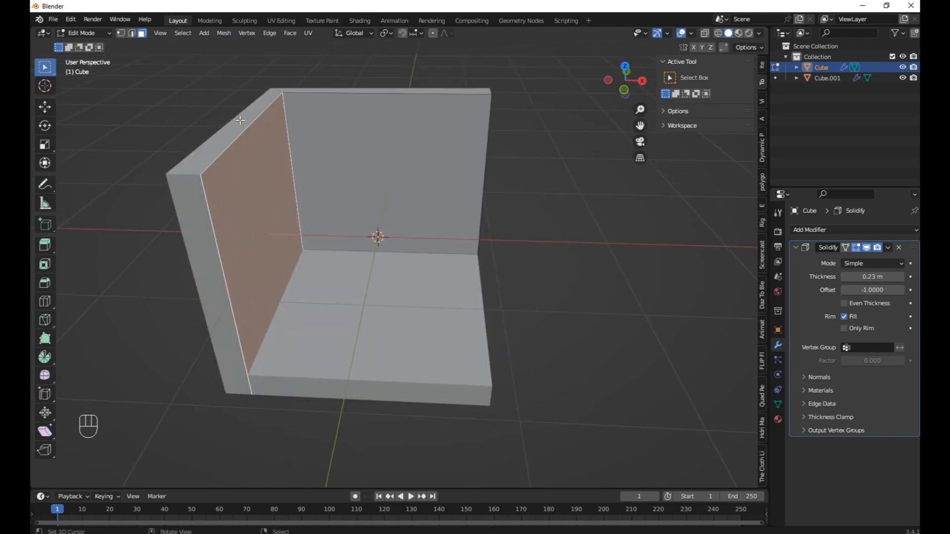
Step: Flip the normals of the floor object's mesh
{"action": "key", "text": "Tab"}
{"action": "left_click", "coordinate": [421, 390]}
{"action": "key", "text": "Tab"}
{"action": "key", "text": "a"}
{"action": "middle_click_drag", "start_coordinate": [421, 391], "coordinate": [403, 326]}
{"action": "left_click", "coordinate": [224, 33]}
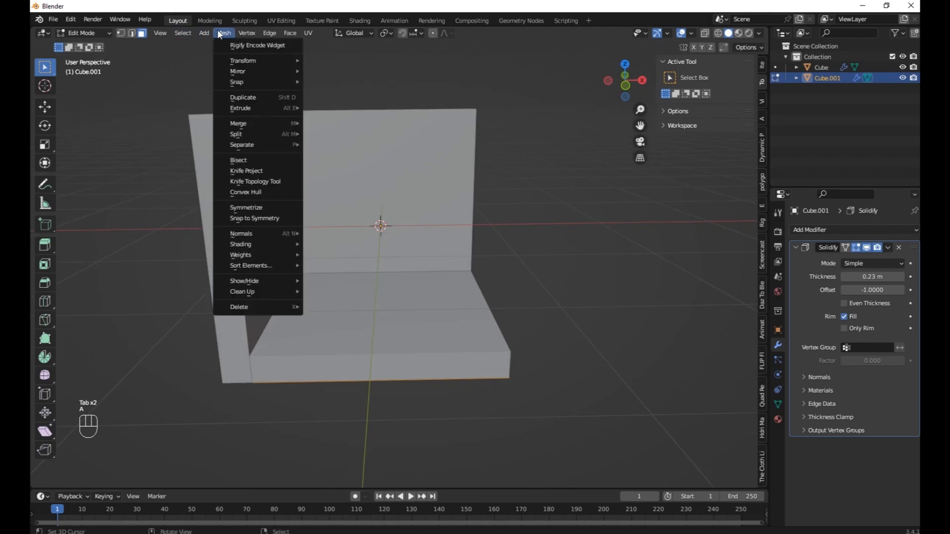
{"action": "mouse_move", "coordinate": [260, 233]}
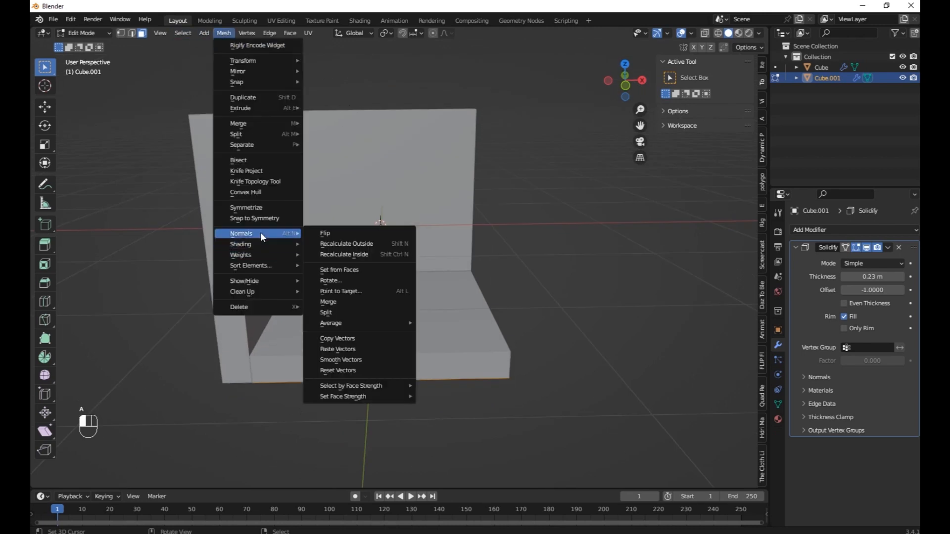
{"action": "left_click", "coordinate": [344, 233]}
{"action": "middle_click_drag", "start_coordinate": [364, 273], "coordinate": [339, 293]}
{"action": "key", "text": "Tab"}
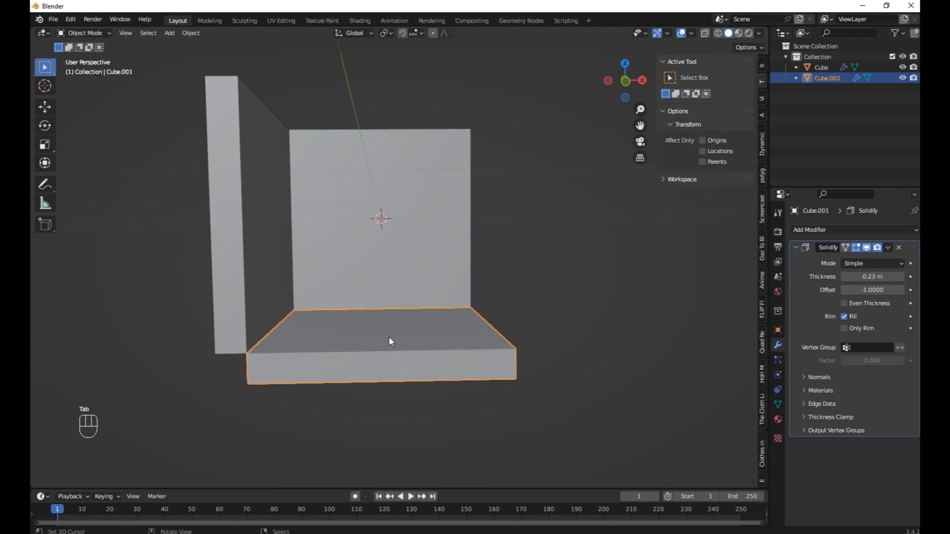
Step: Separate the back wall face from the side wall into its own object
{"action": "middle_click_drag", "start_coordinate": [391, 341], "coordinate": [439, 186]}
{"action": "left_click", "coordinate": [439, 186]}
{"action": "key", "text": "Tab"}
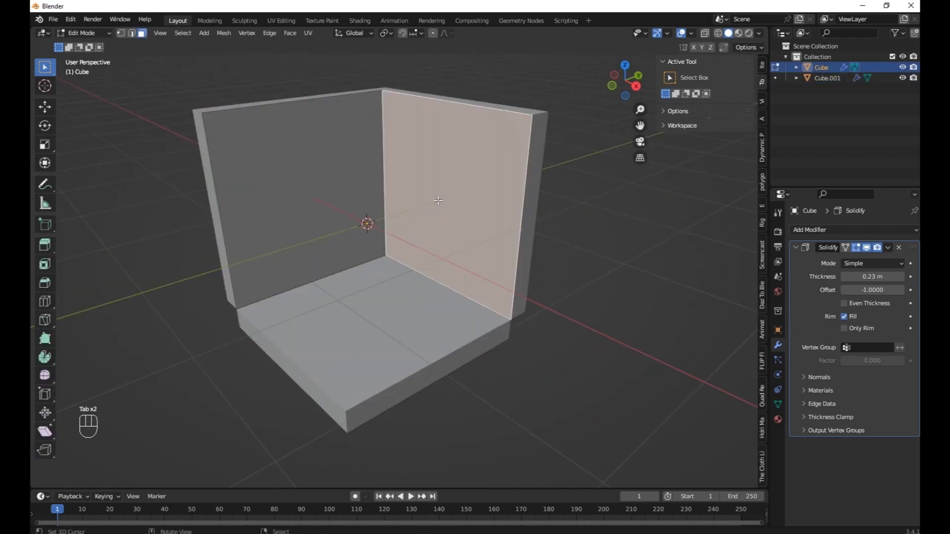
{"action": "key", "text": "p"}
{"action": "left_click", "coordinate": [438, 200]}
{"action": "key", "text": "Tab"}
Step: Add a Bevel modifier to the side wall with an amount of 0.03 m and 5 segments
{"action": "middle_click_drag", "start_coordinate": [201, 289], "coordinate": [750, 308]}
{"action": "left_click", "coordinate": [301, 189]}
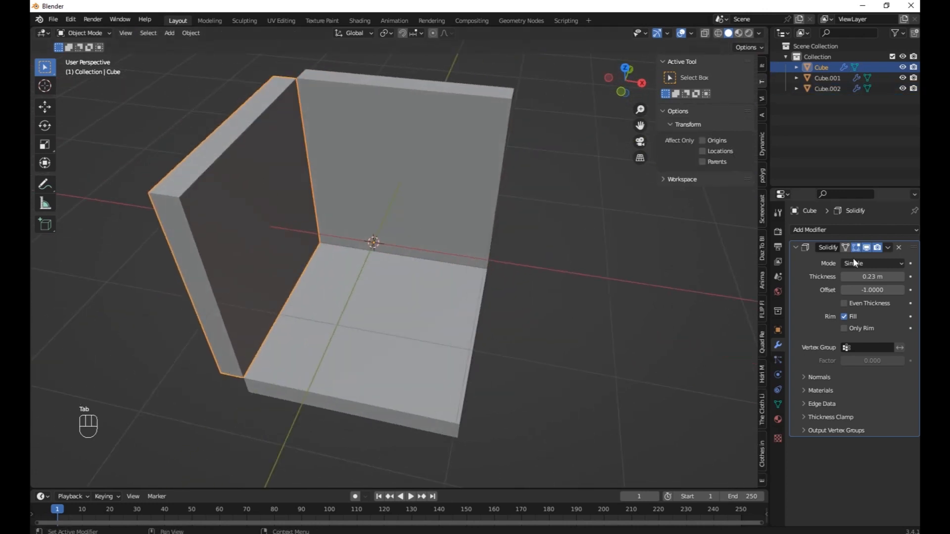
{"action": "left_click", "coordinate": [843, 230]}
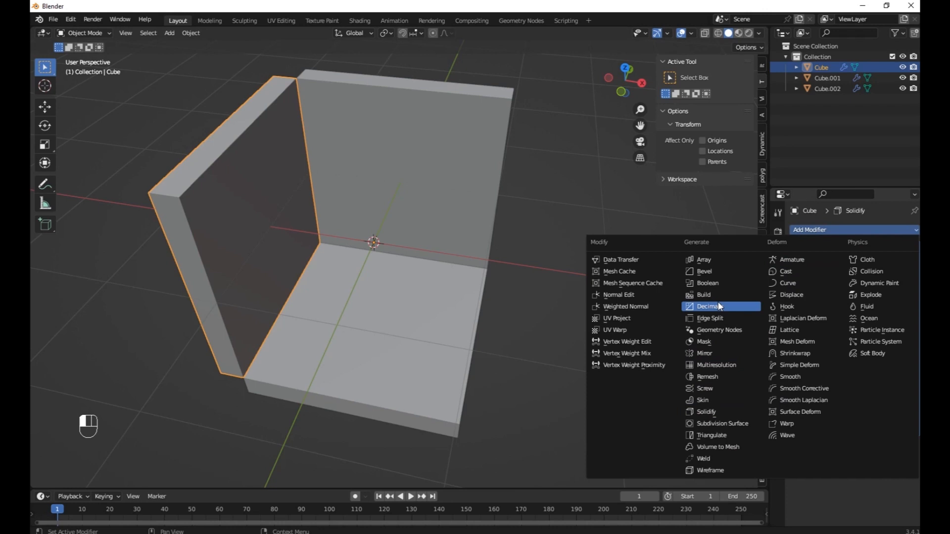
{"action": "left_click", "coordinate": [703, 271]}
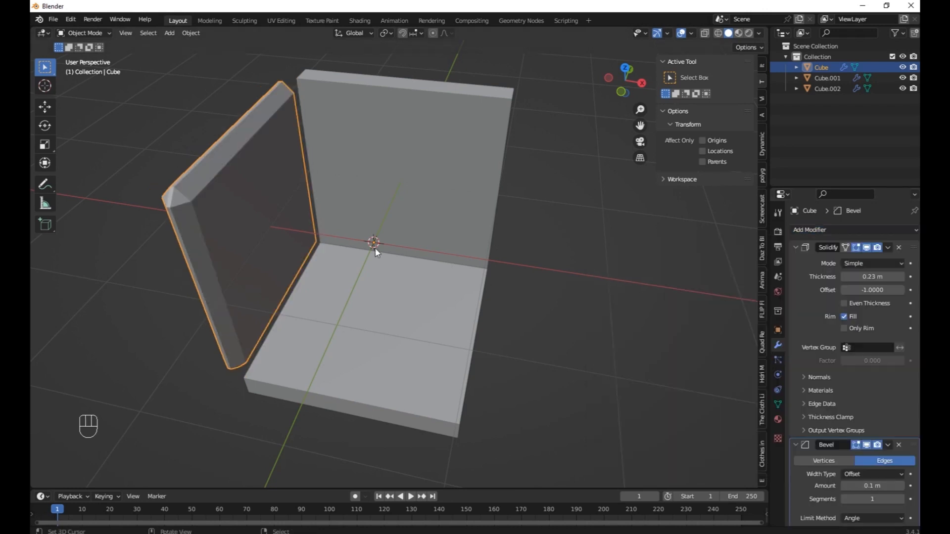
{"action": "middle_click_drag", "start_coordinate": [376, 253], "coordinate": [391, 258]}
{"action": "scroll", "coordinate": [854, 482], "scroll_direction": "down", "scroll_amount": 3}
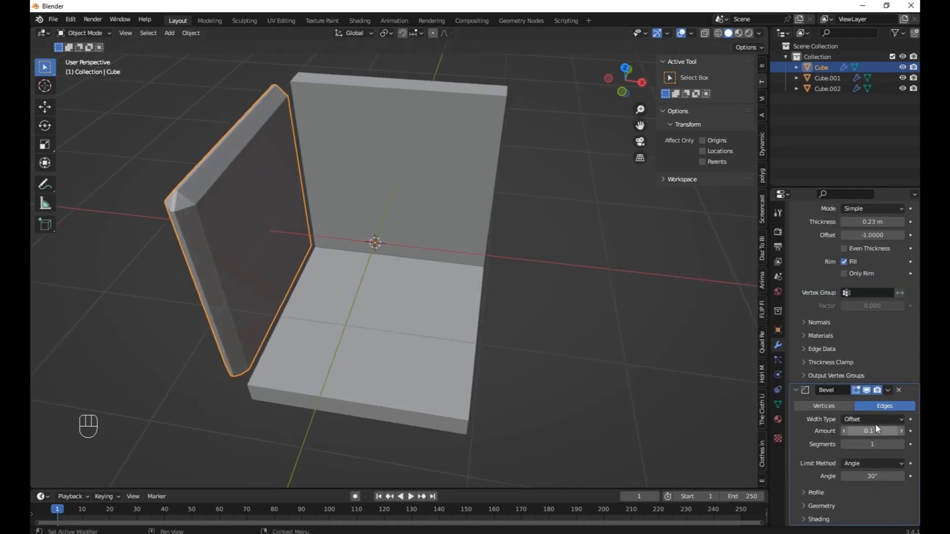
{"action": "mouse_move", "coordinate": [874, 428]}
{"action": "left_mouse_down"}
{"action": "mouse_move", "coordinate": [849, 429]}
{"action": "mouse_move", "coordinate": [879, 444]}
{"action": "left_mouse_up"}
{"action": "middle_click_drag", "start_coordinate": [474, 280], "coordinate": [453, 207]}
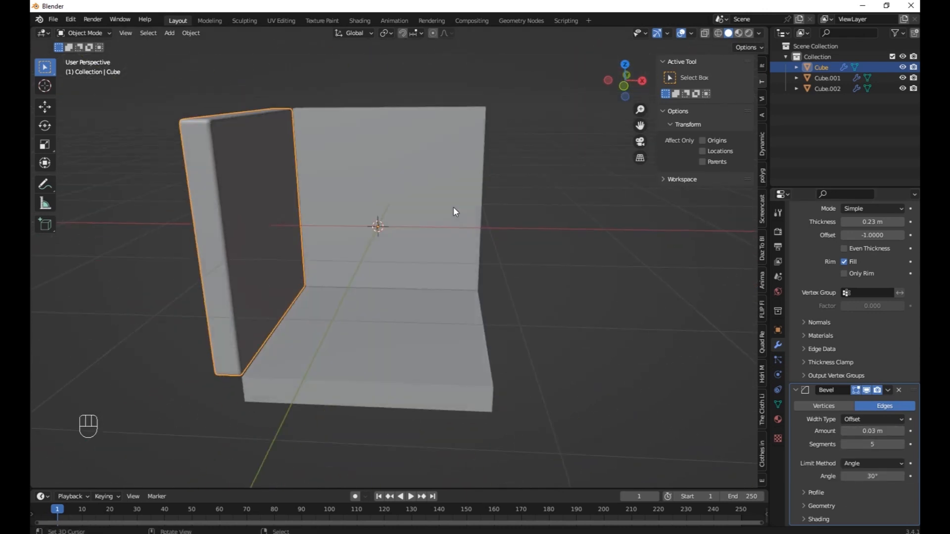
Step: Copy the side wall's Bevel modifier to the back wall and the floor
{"action": "left_click", "coordinate": [393, 145]}
{"action": "left_click", "coordinate": [385, 297], "text": "shift"}
{"action": "left_click", "coordinate": [224, 219], "text": "shift"}
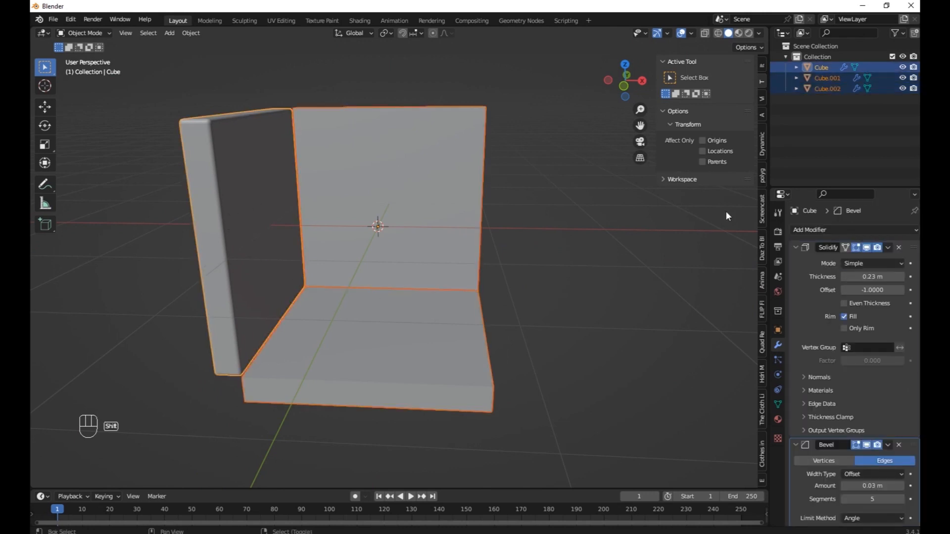
{"action": "left_click", "coordinate": [887, 445]}
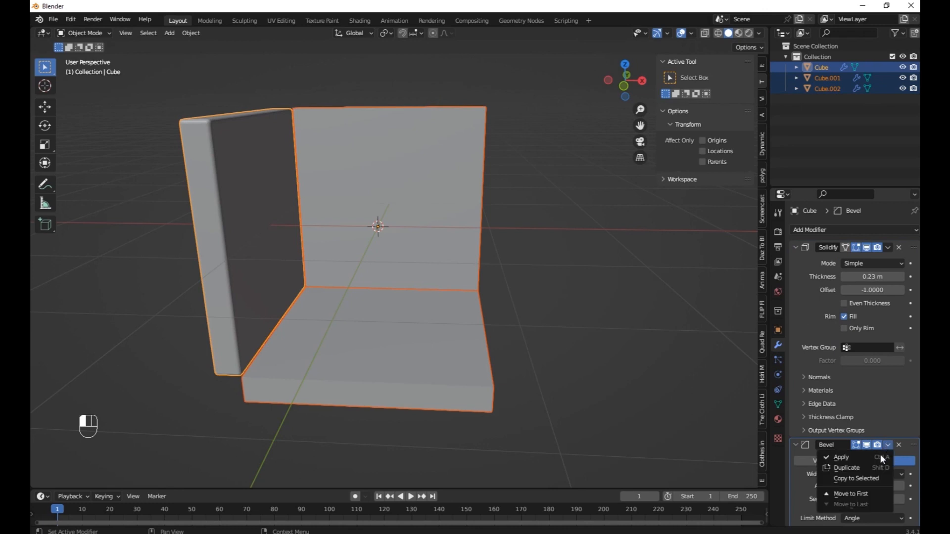
{"action": "left_click", "coordinate": [860, 476]}
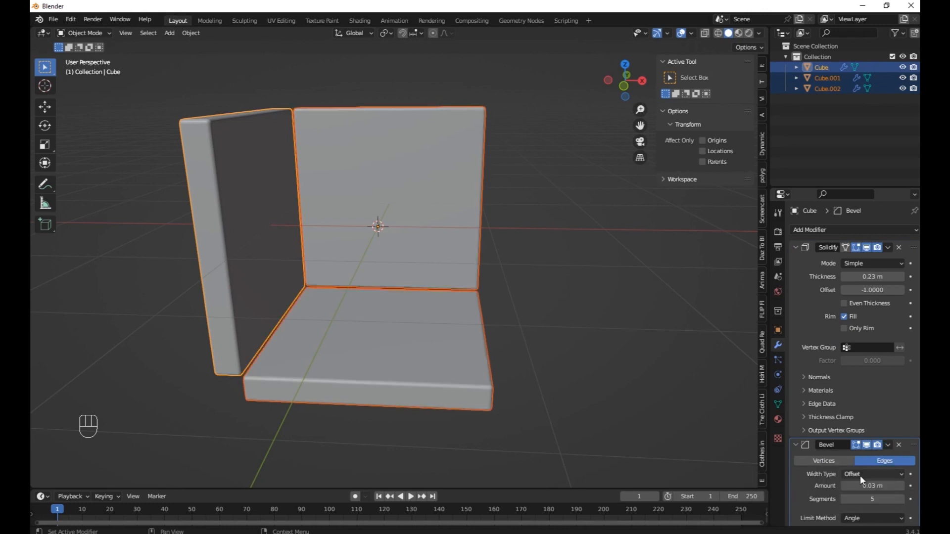
Step: Move the floor slab slightly upward along the Z axis
{"action": "middle_click_drag", "start_coordinate": [376, 267], "coordinate": [424, 276]}
{"action": "left_click", "coordinate": [429, 345]}
{"action": "middle_click_drag", "start_coordinate": [428, 345], "coordinate": [430, 328]}
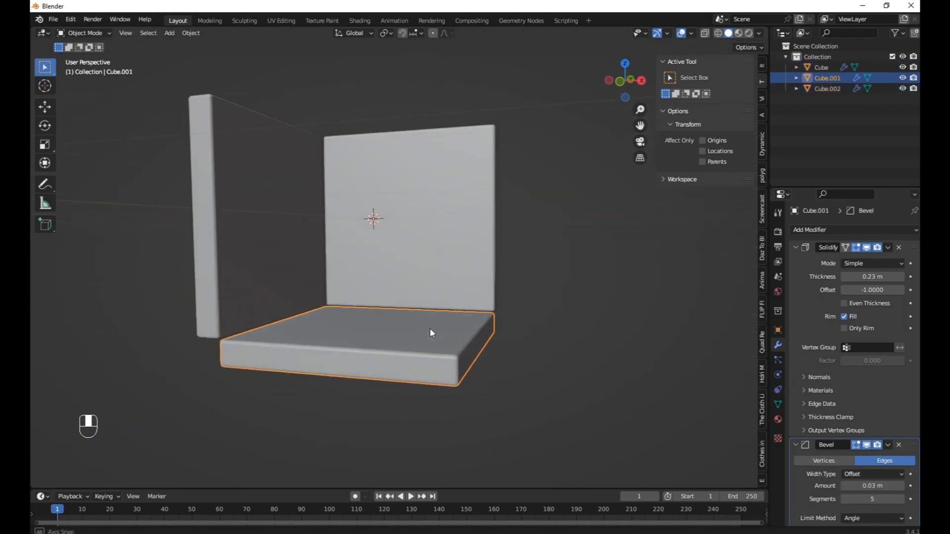
{"action": "key", "text": "g"}
{"action": "key", "text": "z"}
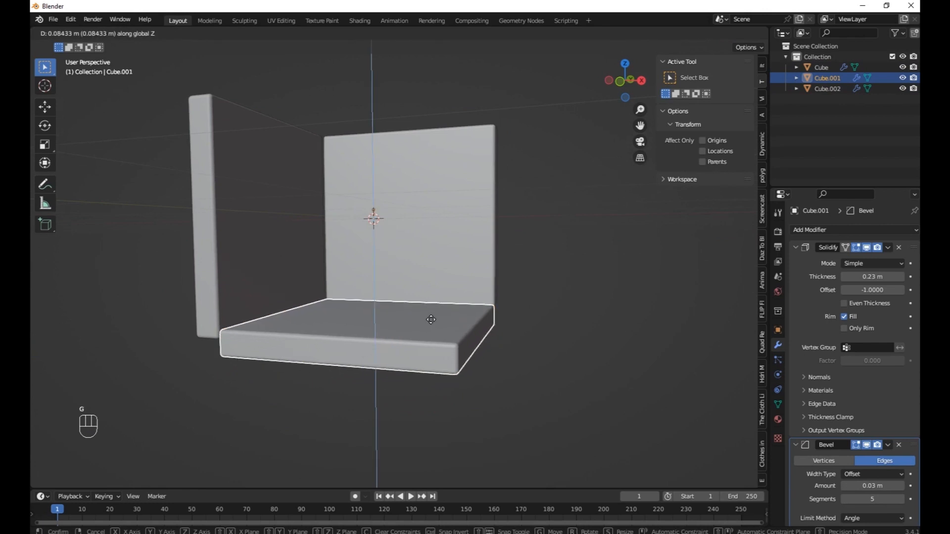
{"action": "left_click", "coordinate": [432, 323]}
Step: Nudge the side wall along the X axis
{"action": "middle_click_drag", "start_coordinate": [431, 322], "coordinate": [460, 256]}
{"action": "left_click", "coordinate": [406, 263]}
{"action": "key", "text": "g"}
{"action": "key", "text": "x"}
{"action": "left_click", "coordinate": [454, 250]}
Step: Apply the Solidify modifier on the floor slab
{"action": "left_click", "coordinate": [444, 277]}
{"action": "middle_click_drag", "start_coordinate": [443, 277], "coordinate": [428, 237]}
{"action": "scroll", "coordinate": [428, 237], "scroll_direction": "down", "scroll_amount": 5}
{"action": "middle_click_drag", "start_coordinate": [272, 250], "coordinate": [818, 294]}
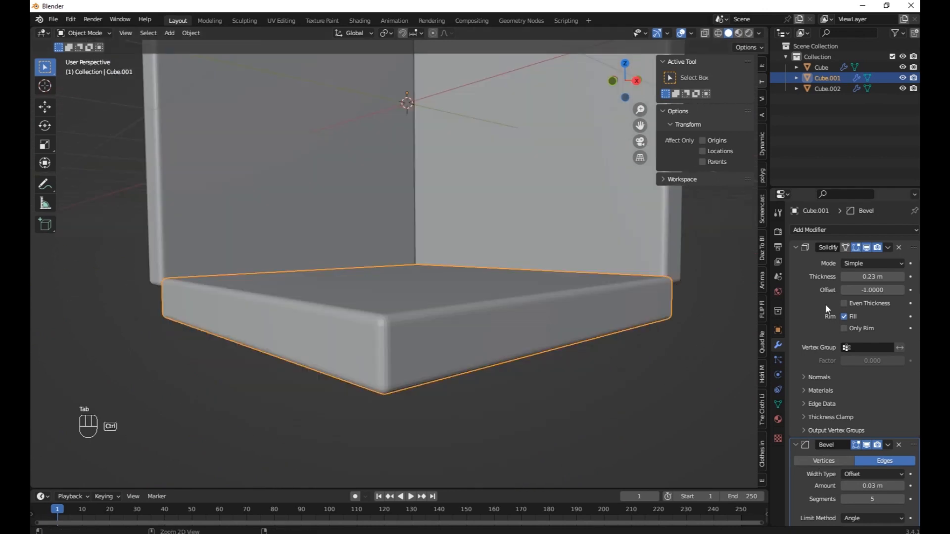
{"action": "key", "text": "ctrl+a"}
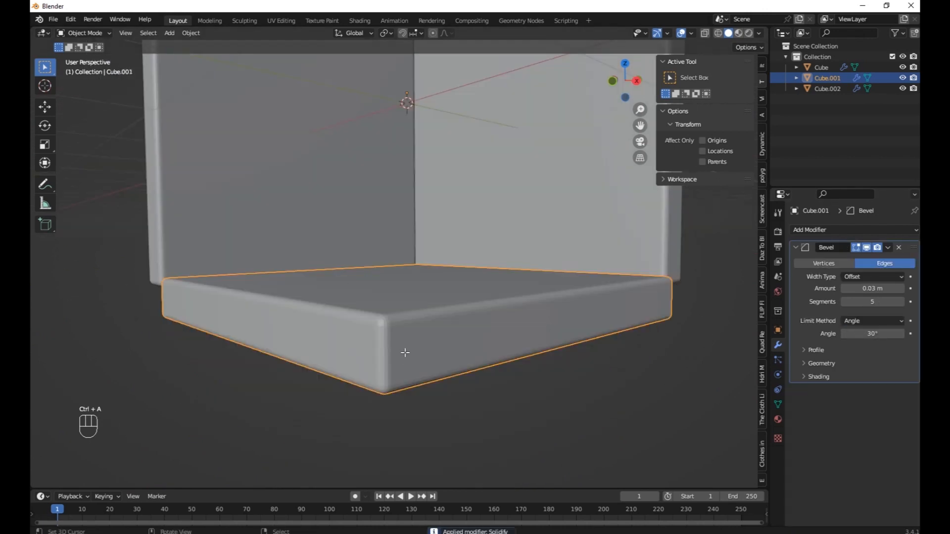
Step: Bevel the vertical edge at the floor slab's outer front corner with 3 segments
{"action": "key", "text": "Tab"}
{"action": "key", "text": "ctrl+b"}
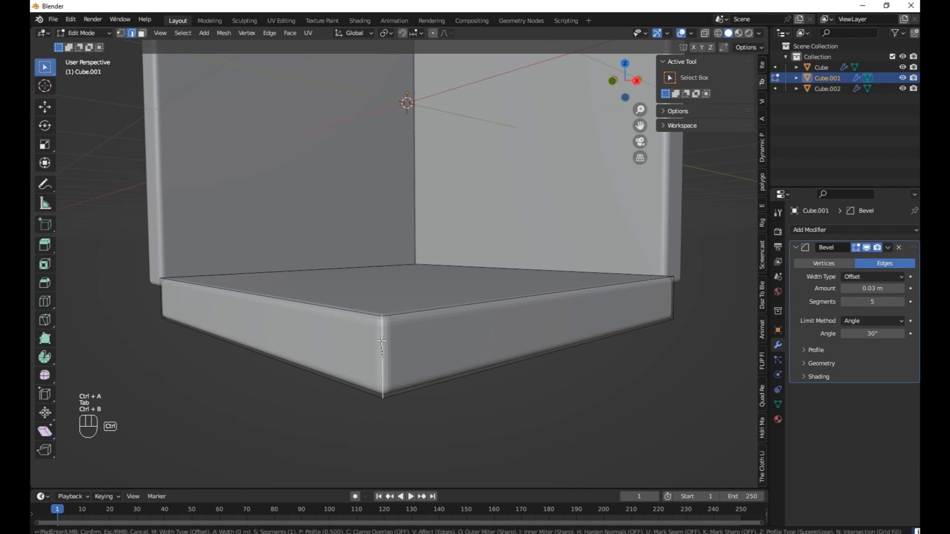
{"action": "scroll", "coordinate": [356, 265], "scroll_direction": "up", "scroll_amount": 2}
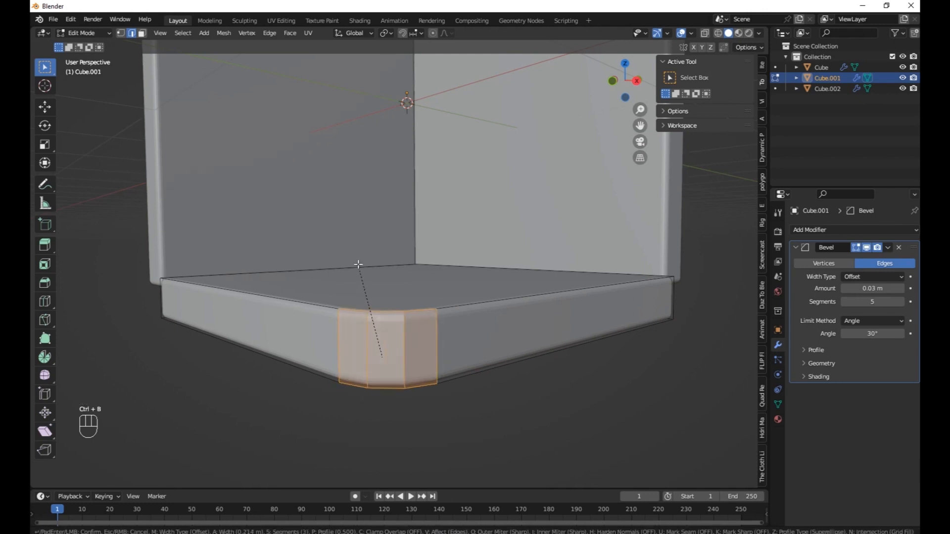
{"action": "left_click", "coordinate": [338, 240]}
{"action": "middle_click_drag", "start_coordinate": [341, 240], "coordinate": [366, 310]}
{"action": "key", "text": "Tab"}
Step: Apply smooth shading to the floor slab
{"action": "middle_click_drag", "start_coordinate": [456, 313], "coordinate": [380, 184]}
{"action": "left_click", "coordinate": [191, 33]}
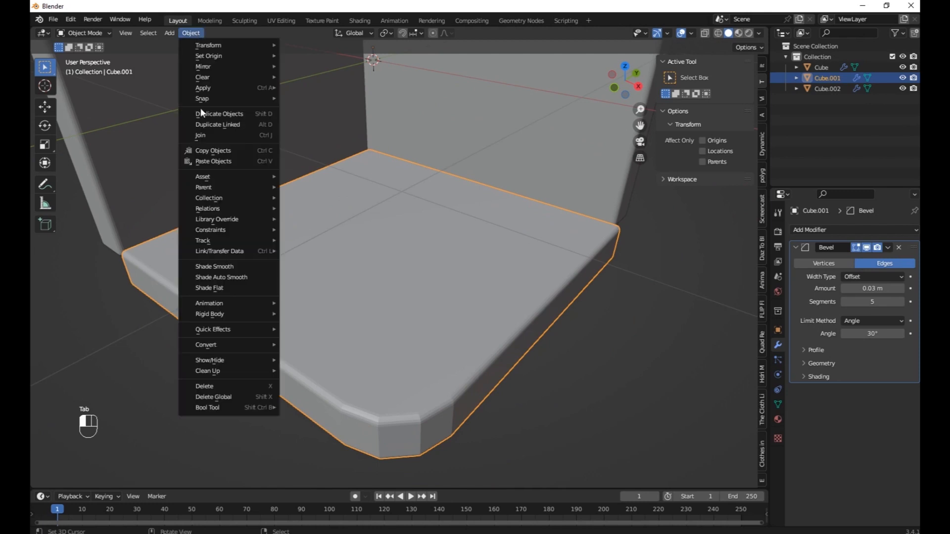
{"action": "left_click", "coordinate": [211, 267]}
Step: Place the 3D cursor on the floor close to the wall and add a cube mesh there
{"action": "middle_click_drag", "start_coordinate": [411, 311], "coordinate": [488, 263]}
{"action": "scroll", "coordinate": [485, 263], "scroll_direction": "up", "scroll_amount": 1}
{"action": "middle_click_drag", "start_coordinate": [389, 226], "coordinate": [411, 305], "text": "shift"}
{"action": "scroll", "coordinate": [402, 271], "scroll_direction": "up", "scroll_amount": 1}
{"action": "middle_click_drag", "start_coordinate": [329, 283], "coordinate": [335, 333], "text": "shift"}
{"action": "left_click", "coordinate": [336, 330]}
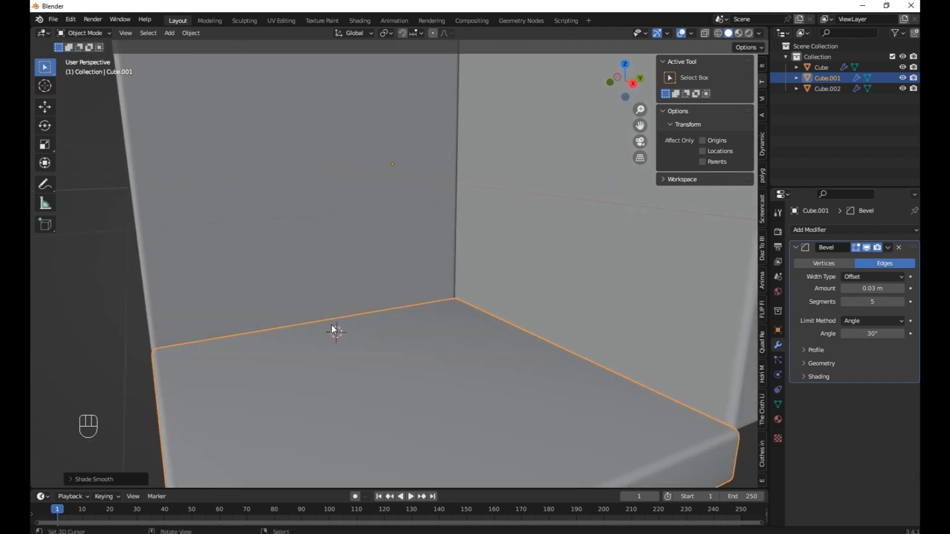
{"action": "key", "text": "shift+a"}
{"action": "mouse_move", "coordinate": [299, 264]}
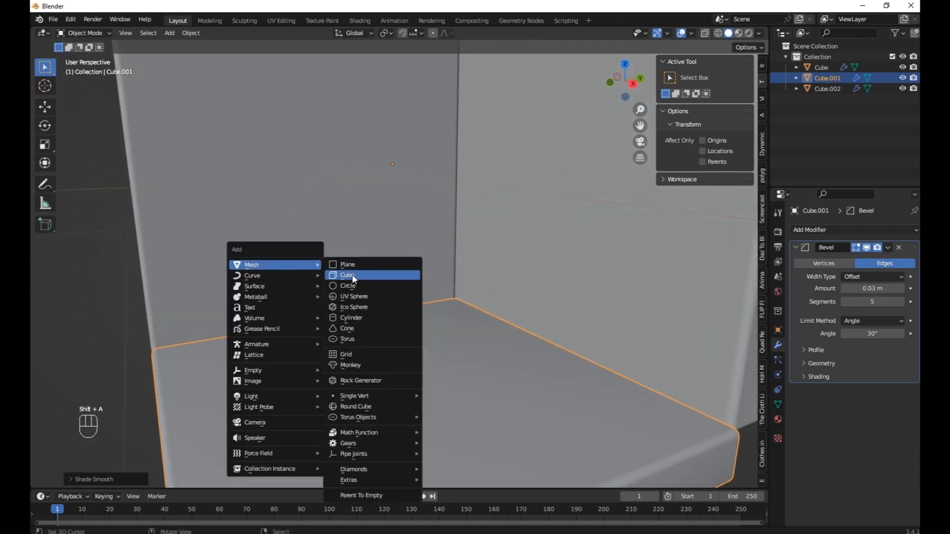
{"action": "left_click", "coordinate": [384, 279]}
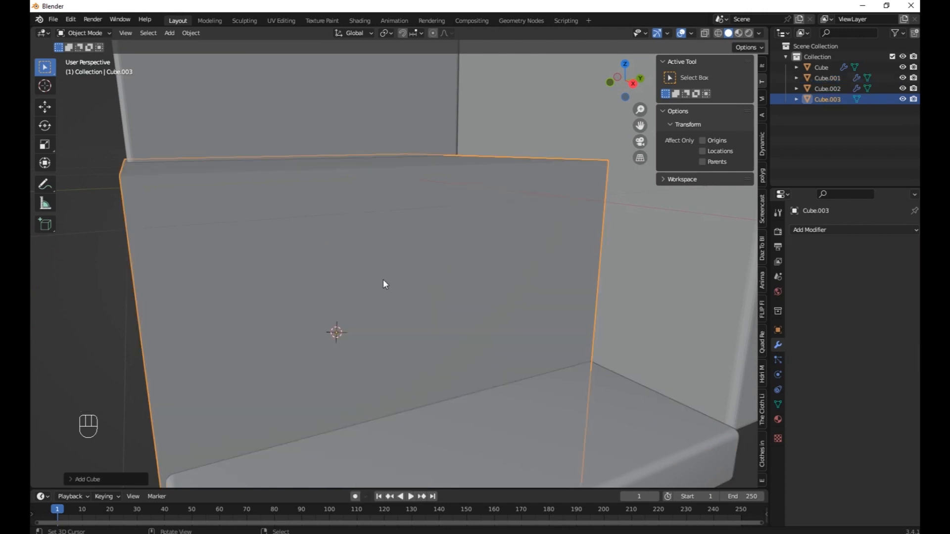
Step: Scale the new cube down to a small block and stretch it along the Y axis, parallel to the wall
{"action": "key", "text": "s"}
{"action": "left_click", "coordinate": [386, 325]}
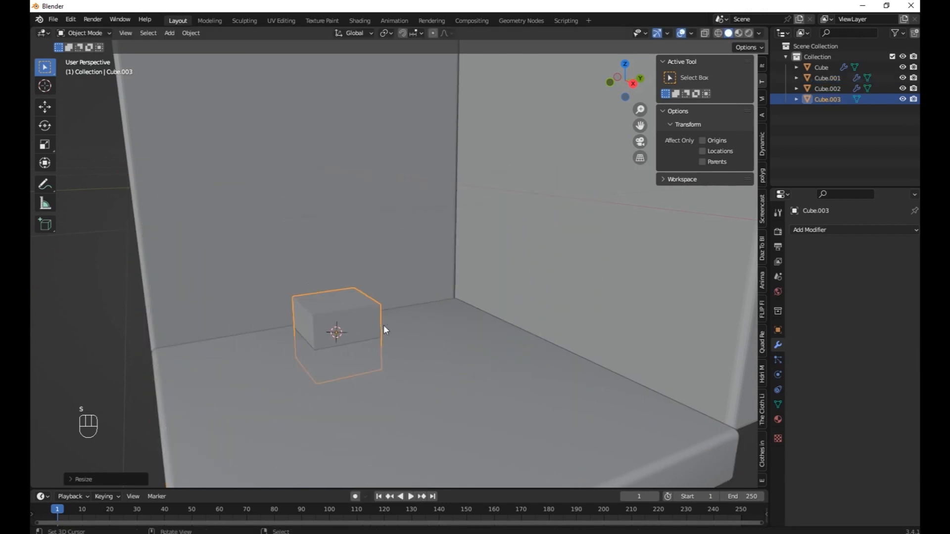
{"action": "middle_click_drag", "start_coordinate": [384, 324], "coordinate": [393, 324]}
{"action": "key", "text": "s"}
{"action": "key", "text": "y"}
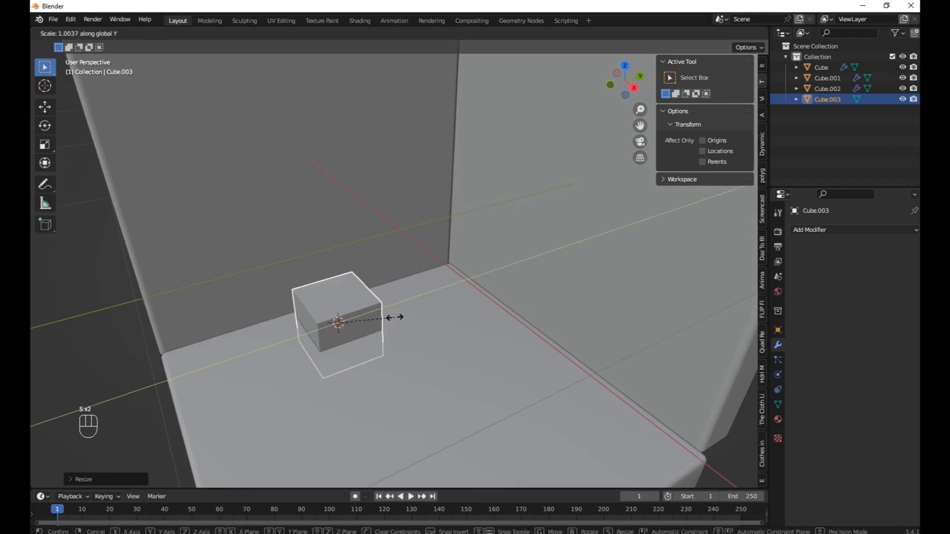
{"action": "left_click", "coordinate": [458, 282]}
Step: Raise the block along Z out of the floor and scale it down along Z into a low sofa base
{"action": "middle_click_drag", "start_coordinate": [458, 283], "coordinate": [421, 295]}
{"action": "key", "text": "g"}
{"action": "key", "text": "z"}
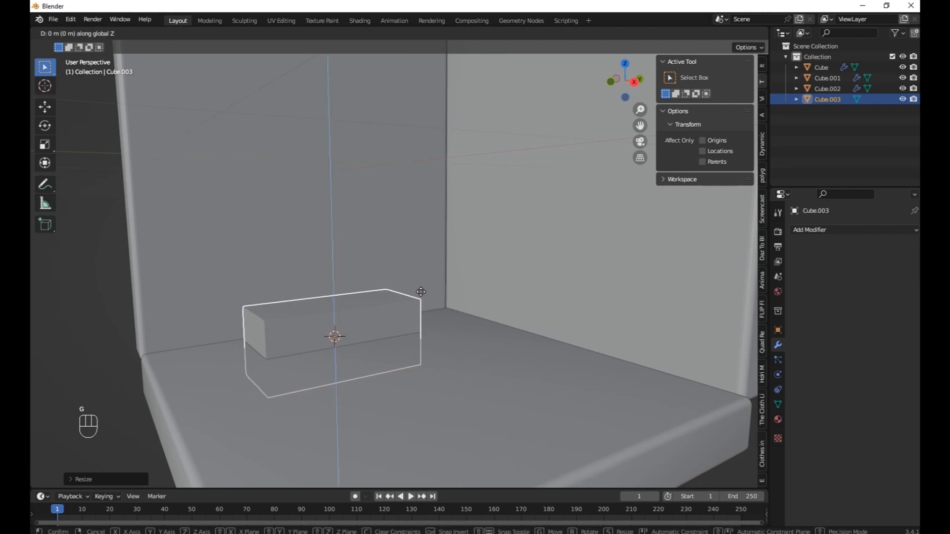
{"action": "left_click", "coordinate": [422, 261]}
{"action": "key", "text": "s"}
{"action": "key", "text": "z"}
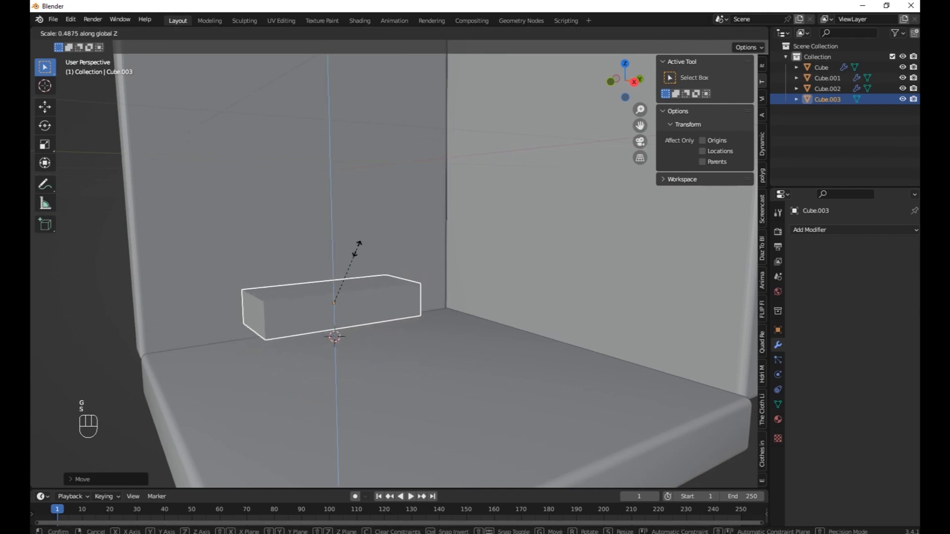
{"action": "left_click", "coordinate": [348, 269]}
Step: Widen the sofa base slightly along the X axis
{"action": "middle_click_drag", "start_coordinate": [348, 270], "coordinate": [413, 323]}
{"action": "key", "text": "s"}
{"action": "key", "text": "x"}
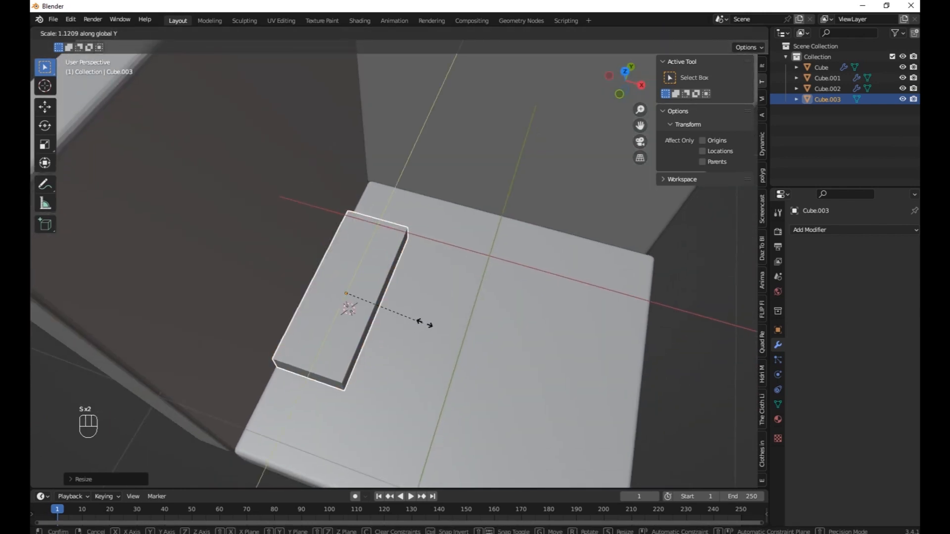
{"action": "left_click", "coordinate": [424, 326]}
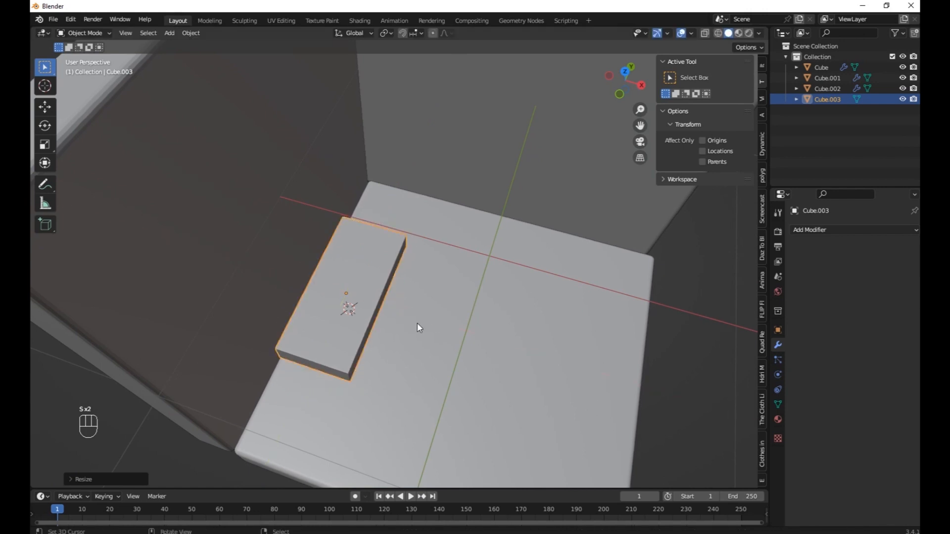
Step: Extrude the sofa base's wall-side face by about 0.05 m toward the wall to form a backrest strip
{"action": "key", "text": "Tab"}
{"action": "middle_click_drag", "start_coordinate": [417, 328], "coordinate": [243, 142]}
{"action": "middle_click_drag", "start_coordinate": [359, 263], "coordinate": [290, 346], "text": "shift"}
{"action": "right_click", "coordinate": [287, 348]}
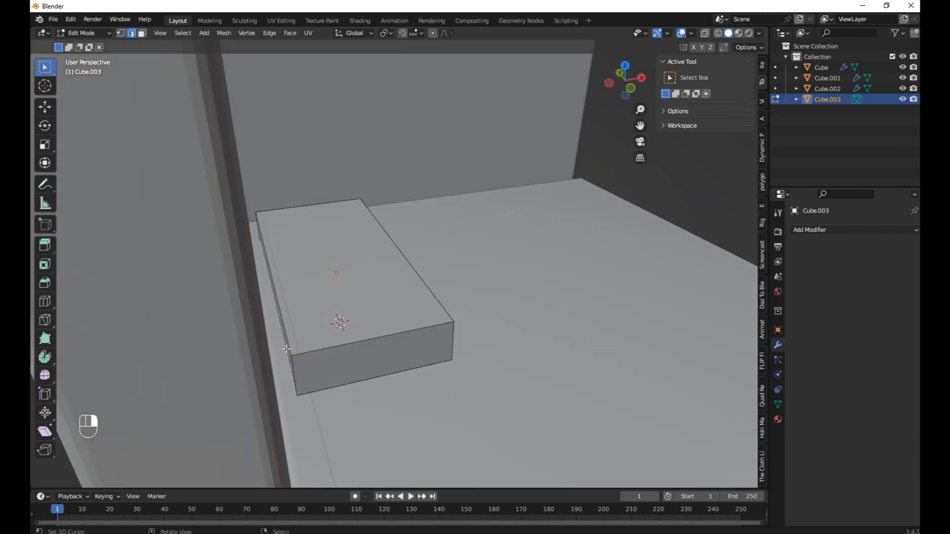
{"action": "left_click", "coordinate": [142, 33]}
{"action": "right_click", "coordinate": [288, 345]}
{"action": "key", "text": "e"}
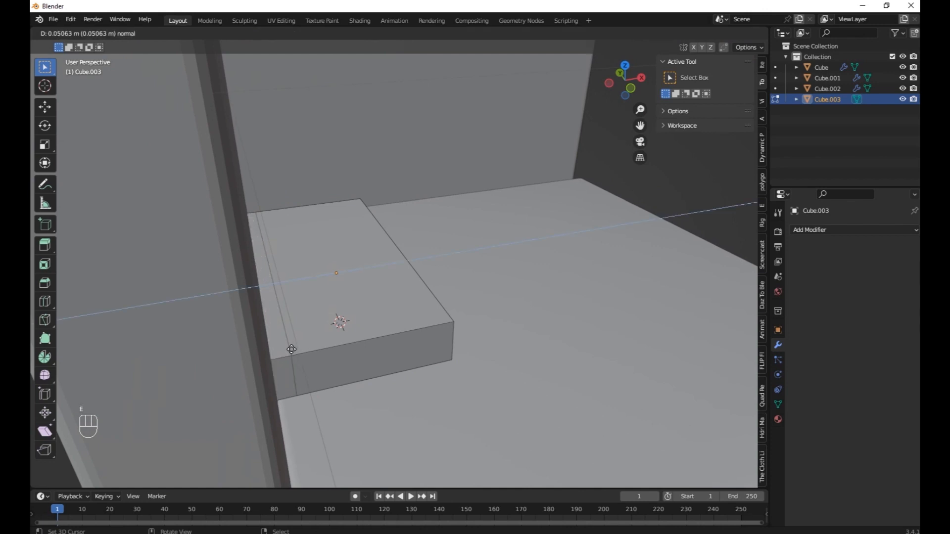
{"action": "left_click", "coordinate": [291, 350]}
Step: Shift the whole base mesh along X away from the wall, and move only its rear face slightly back toward the wall
{"action": "key", "text": "a"}
{"action": "key", "text": "g"}
{"action": "key", "text": "x"}
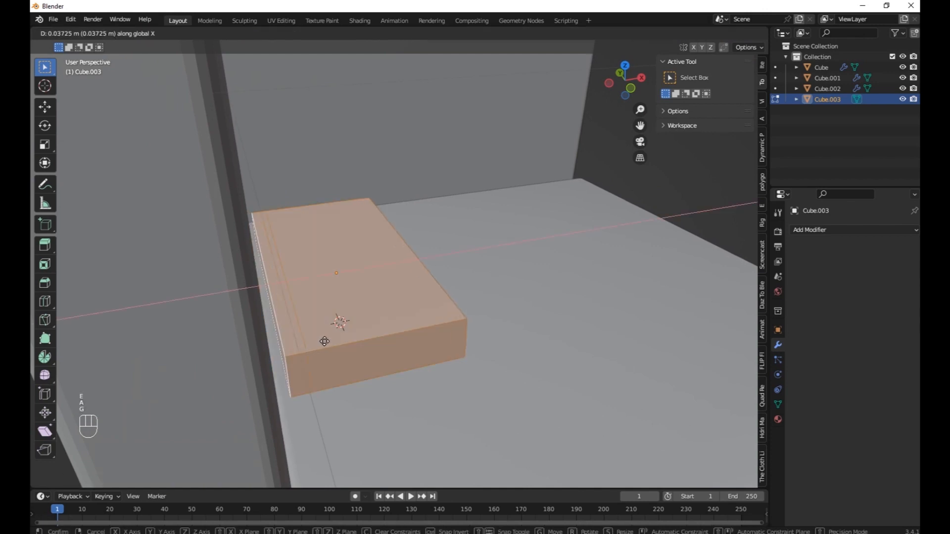
{"action": "left_click", "coordinate": [338, 339]}
{"action": "right_click", "coordinate": [302, 329]}
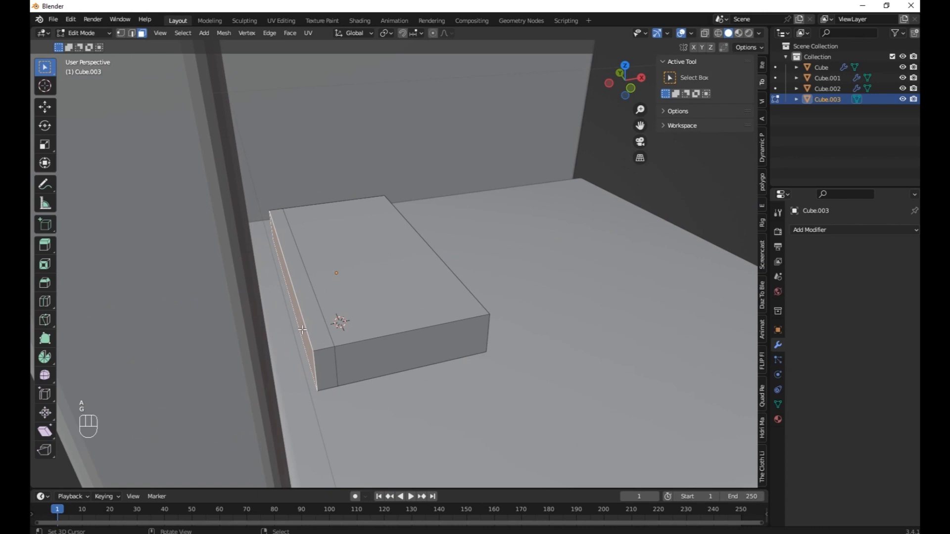
{"action": "key", "text": "g"}
{"action": "key", "text": "x"}
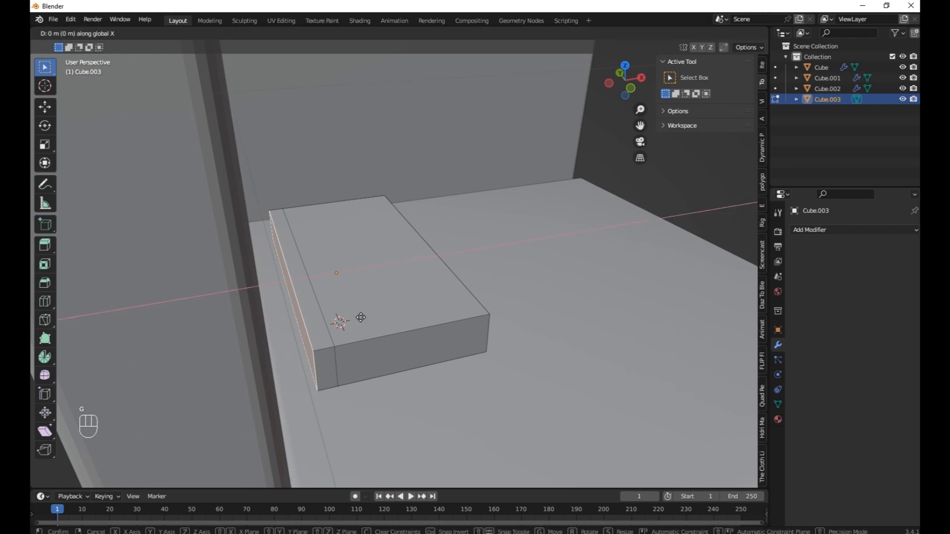
{"action": "left_click", "coordinate": [356, 318]}
Step: Extrude both short ends of the base outward by about 0.1 m, including the ends of the backrest strip, to form armrest strips
{"action": "right_click", "coordinate": [389, 351]}
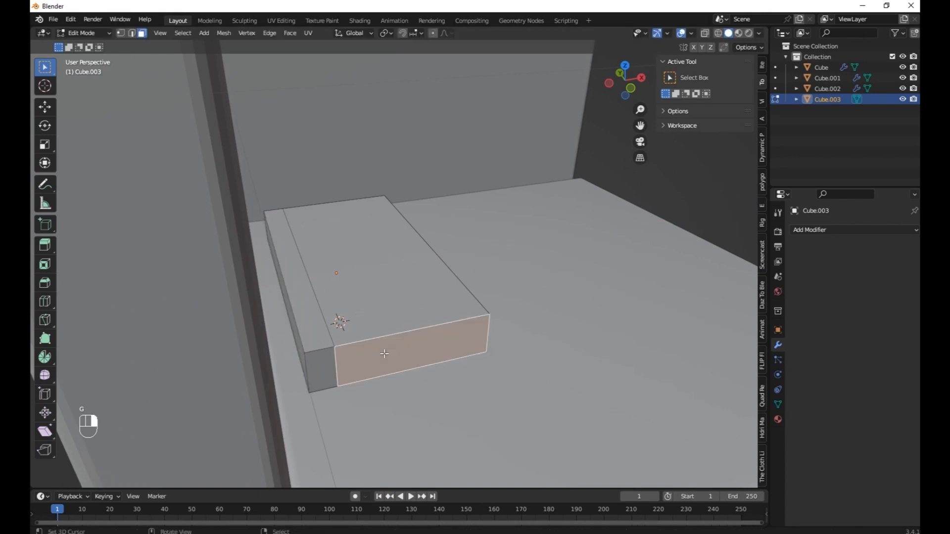
{"action": "right_click", "coordinate": [314, 362], "text": "shift"}
{"action": "middle_click_drag", "start_coordinate": [722, 94], "coordinate": [469, 208]}
{"action": "right_click", "coordinate": [581, 316], "text": "shift"}
{"action": "left_click", "coordinate": [387, 33]}
{"action": "left_click", "coordinate": [390, 69]}
{"action": "middle_click_drag", "start_coordinate": [406, 124], "coordinate": [436, 179]}
{"action": "key", "text": "e"}
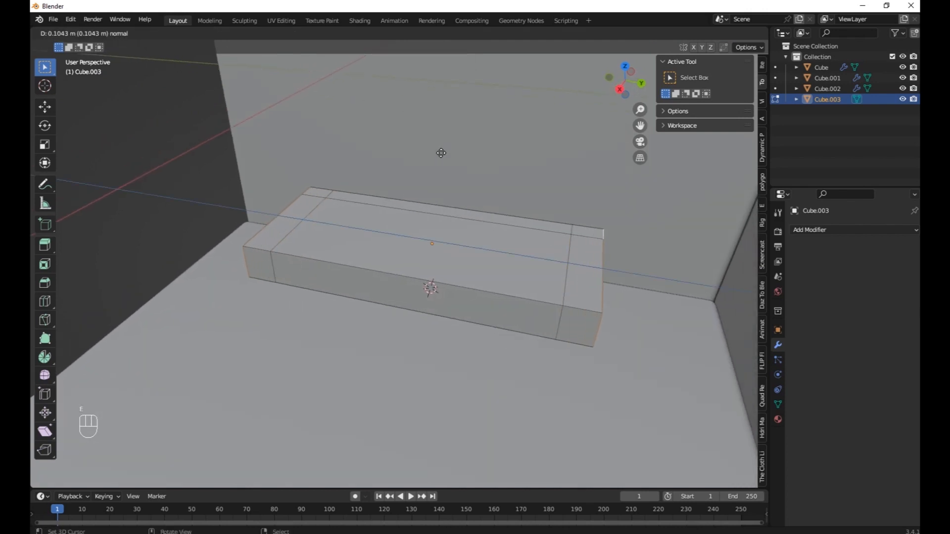
{"action": "left_click", "coordinate": [440, 153]}
Step: Extrude the top faces of the two armrest strips and the backrest strip upward into armrests and a backrest, and return to Object Mode
{"action": "middle_click_drag", "start_coordinate": [208, 92], "coordinate": [136, 56]}
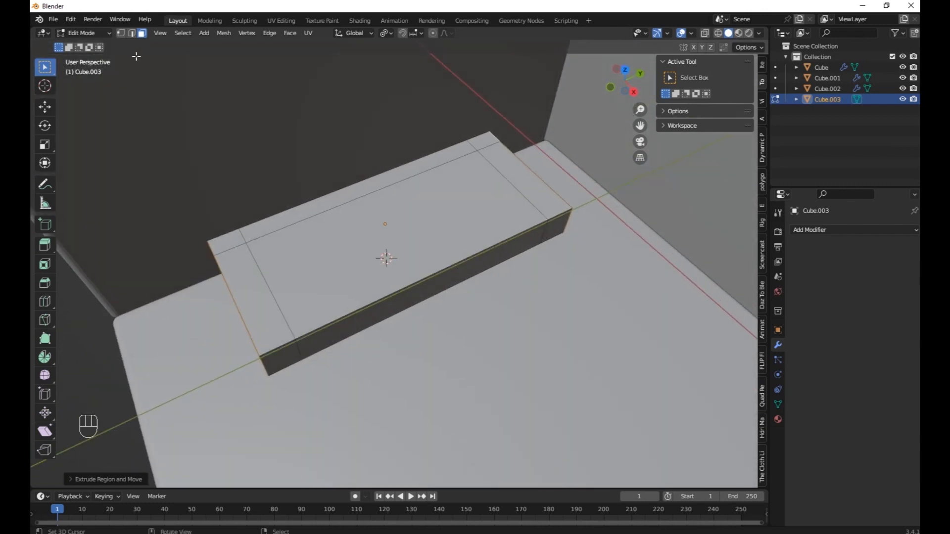
{"action": "left_click", "coordinate": [231, 273]}
{"action": "left_click", "coordinate": [283, 232], "text": "shift"}
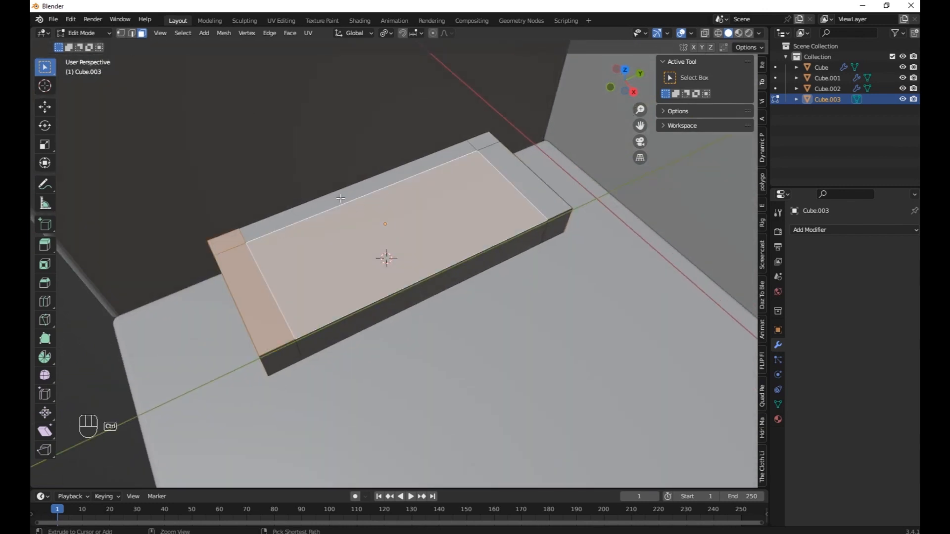
{"action": "key", "text": "ctrl+z"}
{"action": "left_click", "coordinate": [368, 188], "text": "shift"}
{"action": "left_click", "coordinate": [489, 148], "text": "shift"}
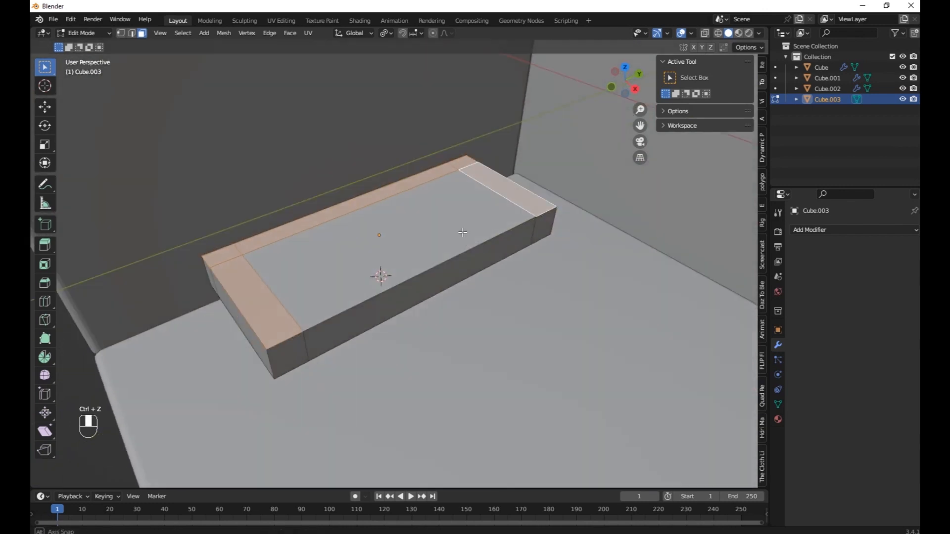
{"action": "middle_click_drag", "start_coordinate": [489, 149], "coordinate": [462, 231]}
{"action": "key", "text": "e"}
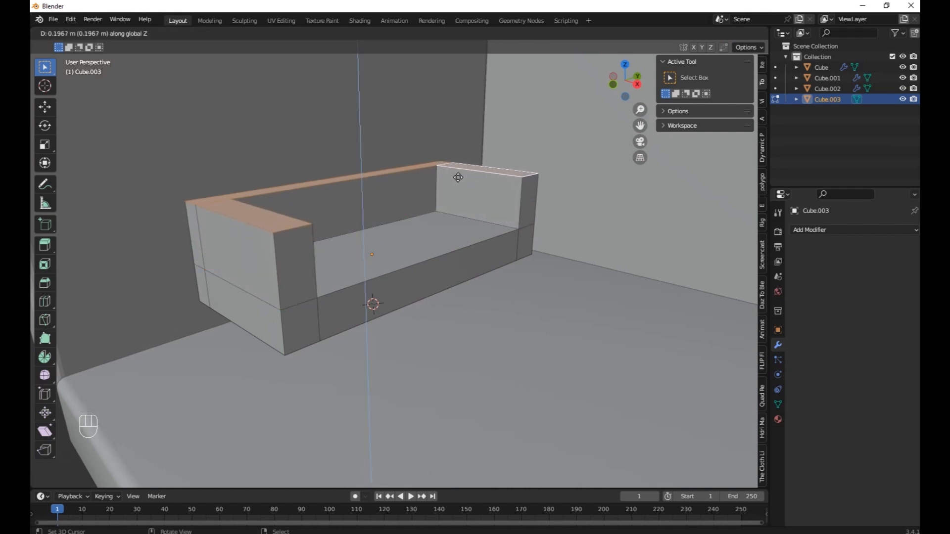
{"action": "left_click", "coordinate": [459, 165]}
{"action": "key", "text": "Tab"}
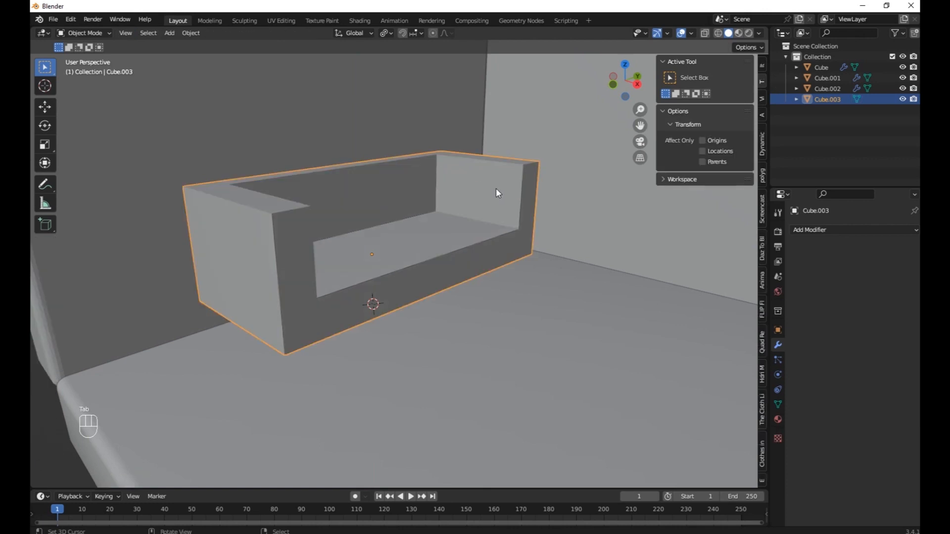
Step: Try a Subdivision Surface modifier with viewport level 3 on the sofa, and remove it
{"action": "middle_click_drag", "start_coordinate": [475, 183], "coordinate": [450, 177]}
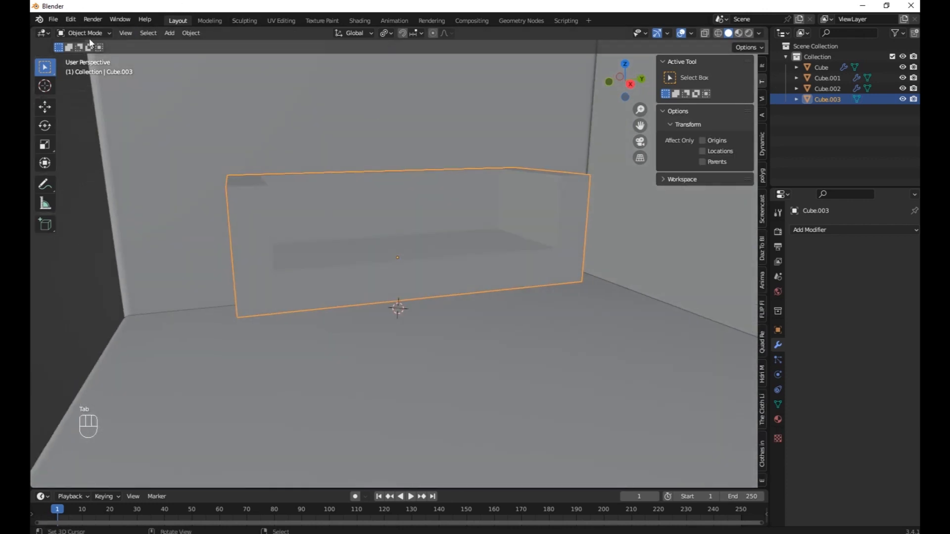
{"action": "left_click", "coordinate": [814, 235]}
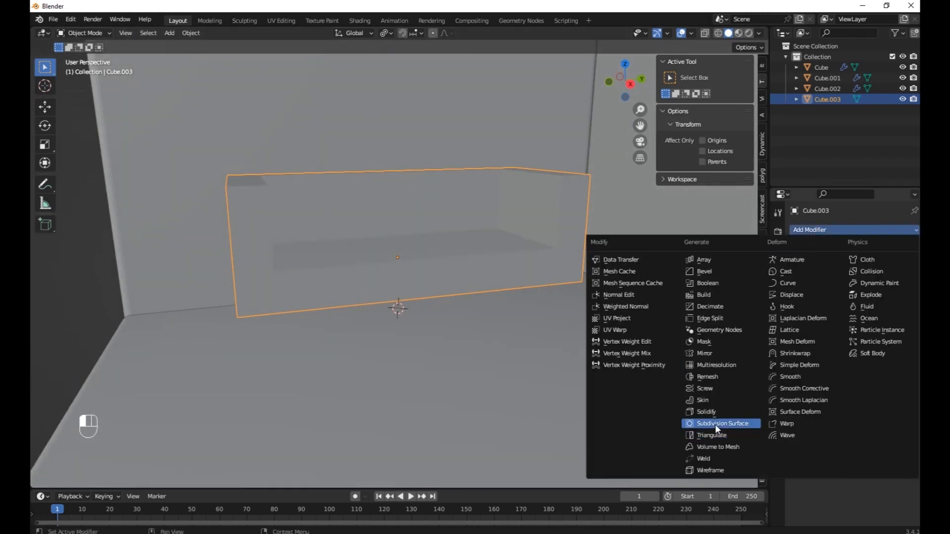
{"action": "left_click", "coordinate": [707, 424]}
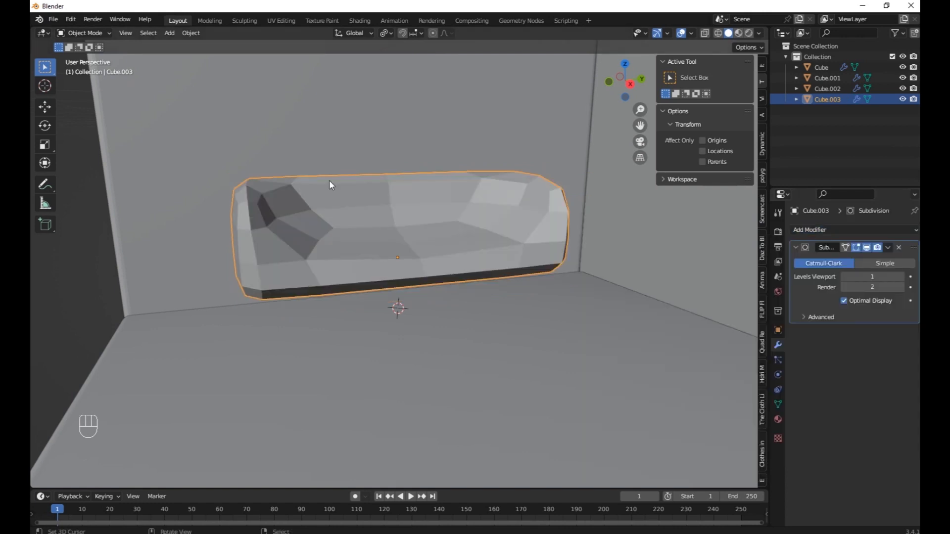
{"action": "middle_click_drag", "start_coordinate": [327, 182], "coordinate": [338, 186]}
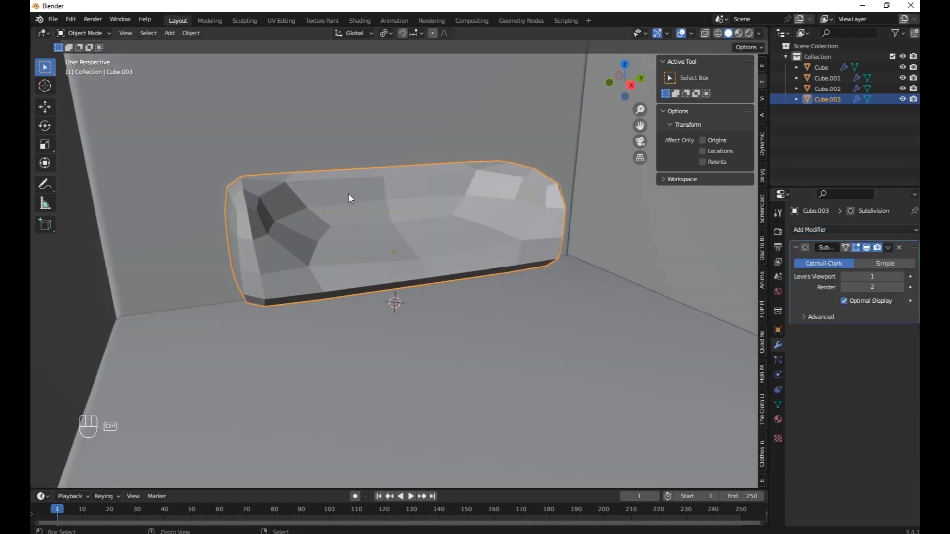
{"action": "key", "text": "ctrl+2"}
{"action": "key", "text": "ctrl+3"}
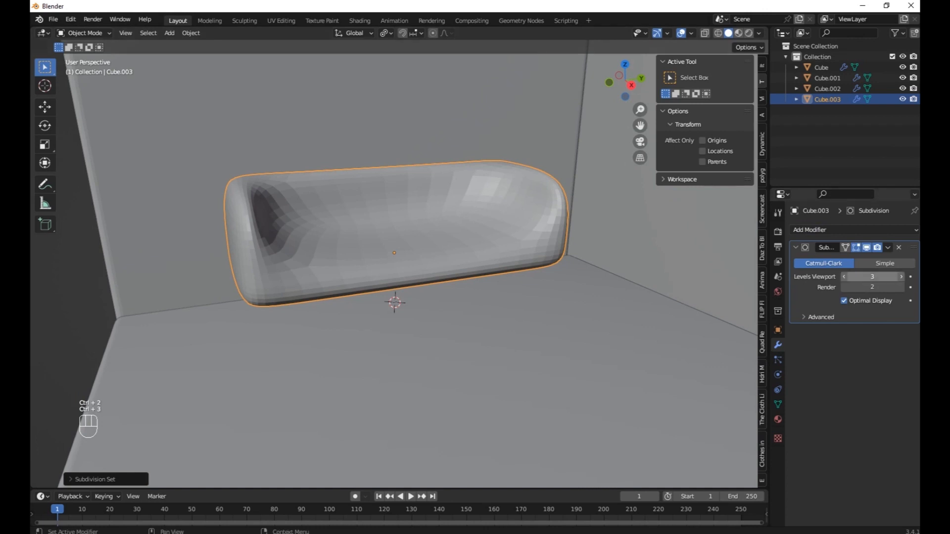
{"action": "left_click", "coordinate": [898, 247]}
Step: Apply level 3 viewport subdivision to the sofa with a new Subdivision Surface modifier
{"action": "key", "text": "ctrl+3"}
{"action": "middle_click_drag", "start_coordinate": [326, 227], "coordinate": [376, 232]}
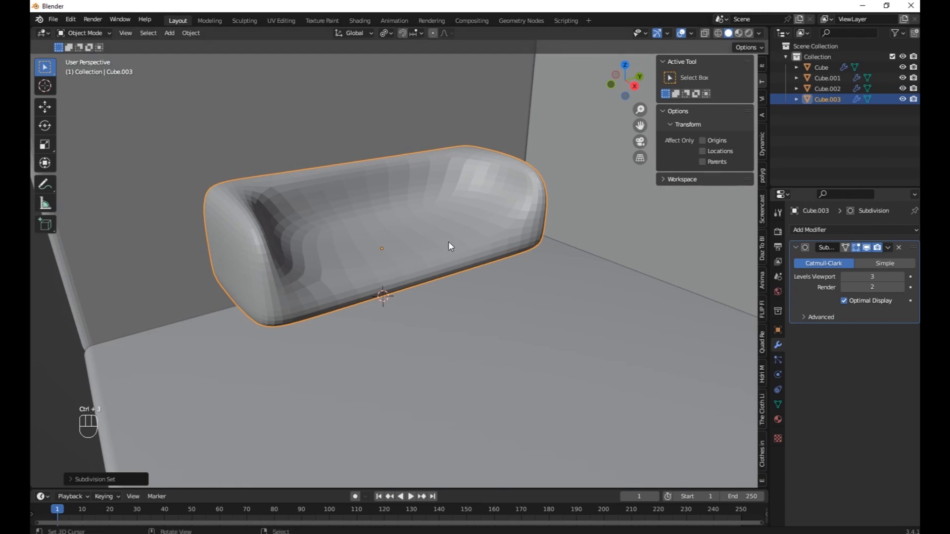
{"action": "middle_click_drag", "start_coordinate": [432, 211], "coordinate": [411, 259]}
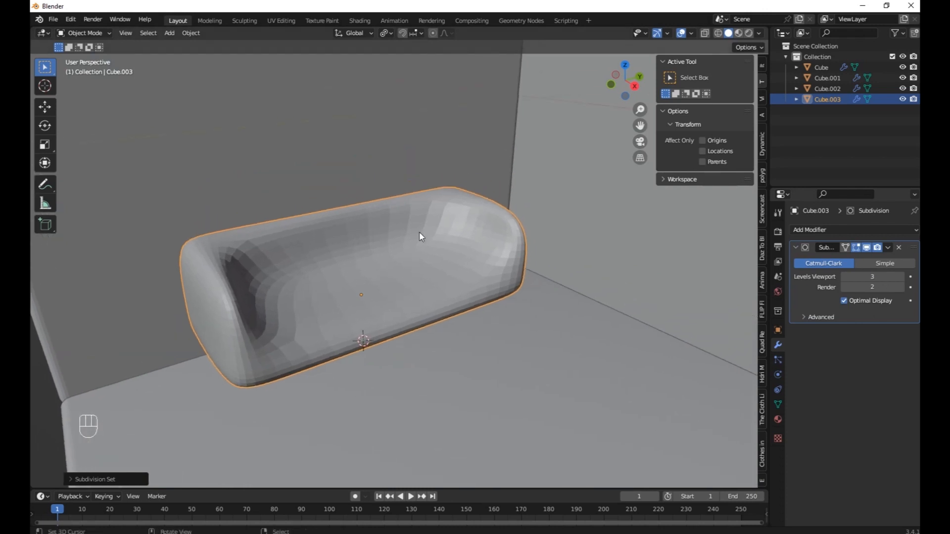
Step: Set the mean crease of all the sofa's edges to 0.41
{"action": "key", "text": "Tab"}
{"action": "key", "text": "a"}
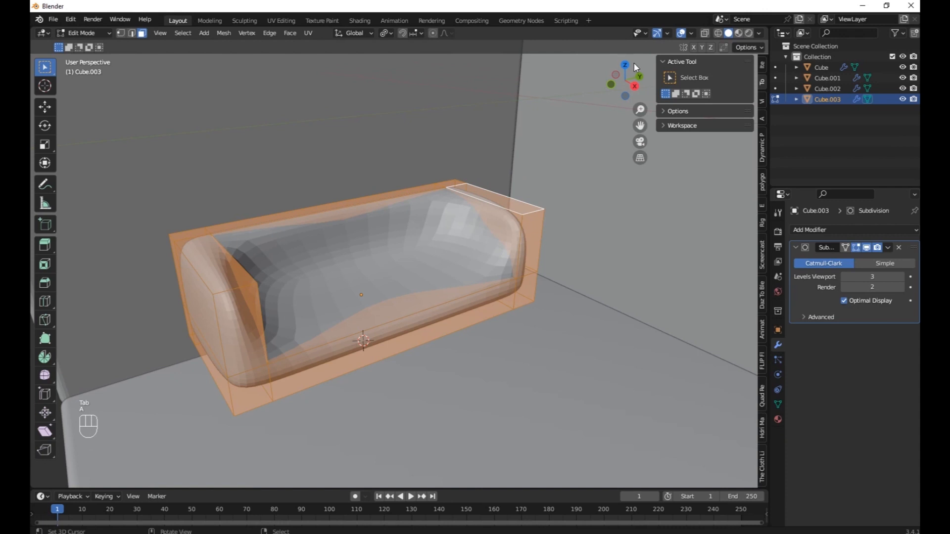
{"action": "left_click", "coordinate": [763, 65]}
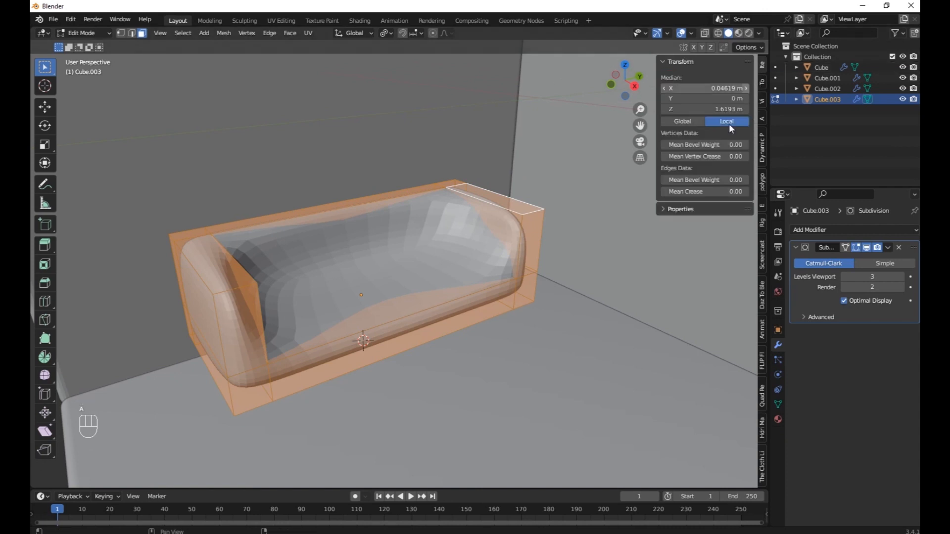
{"action": "left_click_drag", "start_coordinate": [697, 192], "coordinate": [740, 192]}
Step: Add a centred loop cut across the sofa's seat and backrest, and bevel it outward until its edges lie near both armrests
{"action": "middle_click_drag", "start_coordinate": [406, 201], "coordinate": [384, 196]}
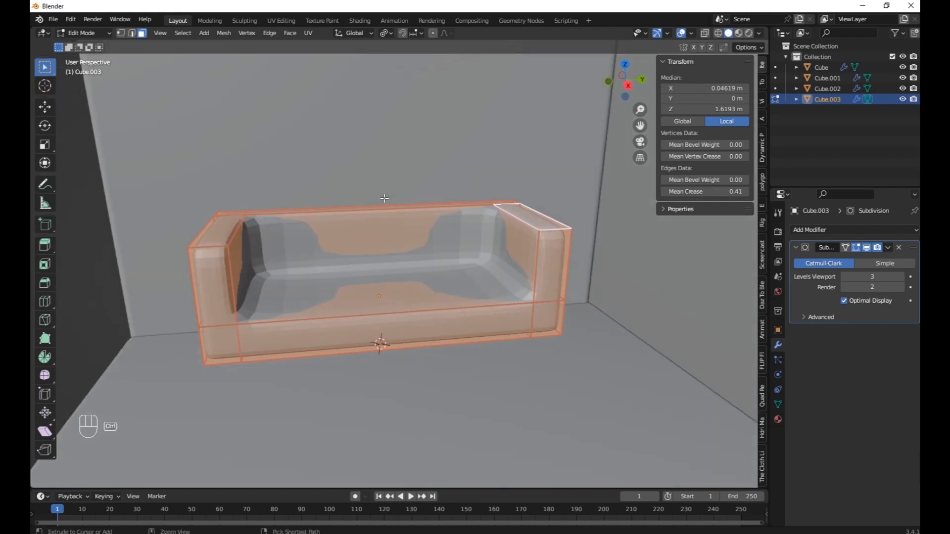
{"action": "key", "text": "ctrl+r"}
{"action": "left_click", "coordinate": [445, 281]}
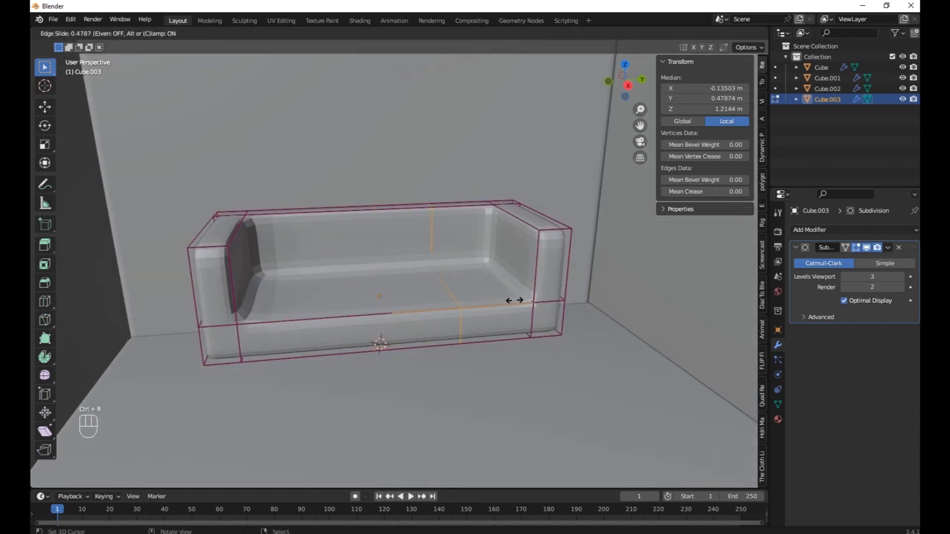
{"action": "right_click", "coordinate": [438, 307]}
{"action": "key", "text": "ctrl+b"}
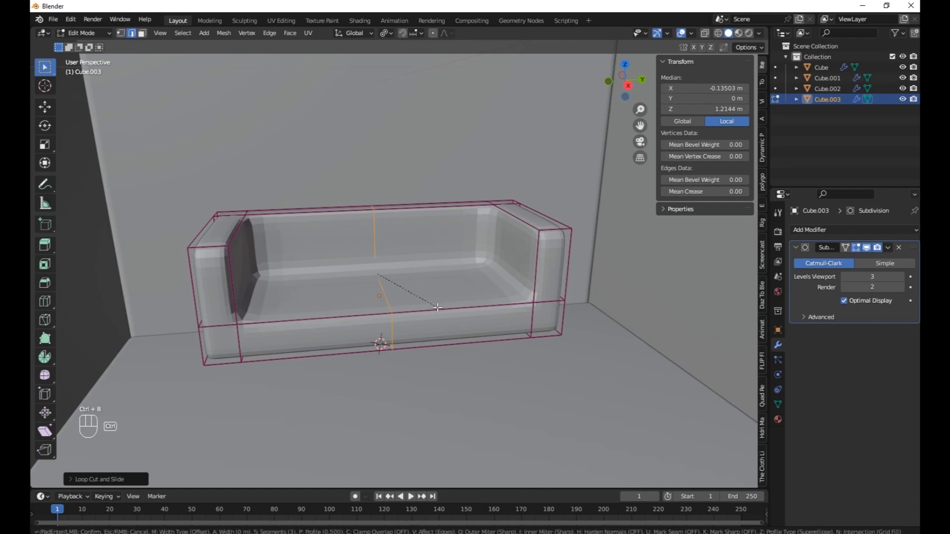
{"action": "left_click", "coordinate": [511, 339]}
{"action": "key", "text": "Tab"}
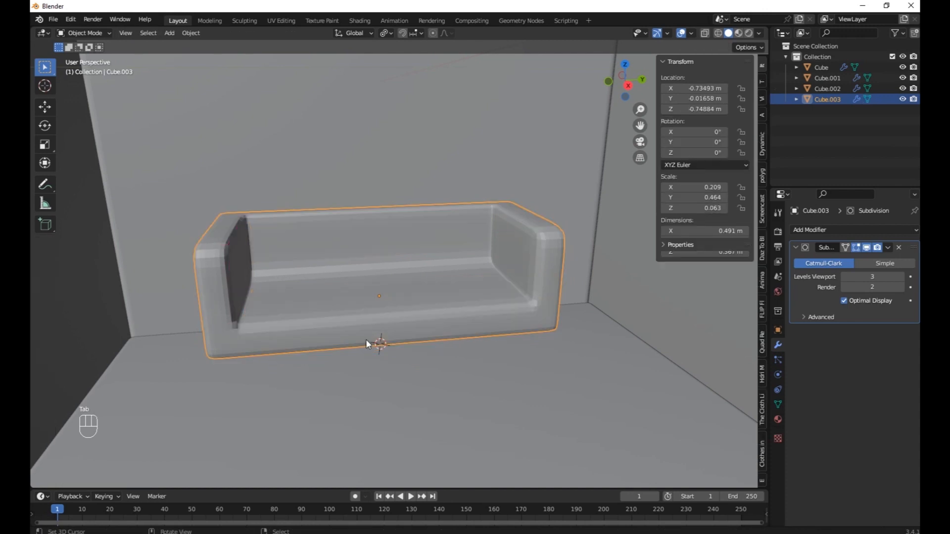
Step: Apply smooth shading to the sofa
{"action": "middle_click_drag", "start_coordinate": [429, 352], "coordinate": [421, 324]}
{"action": "left_click", "coordinate": [190, 33]}
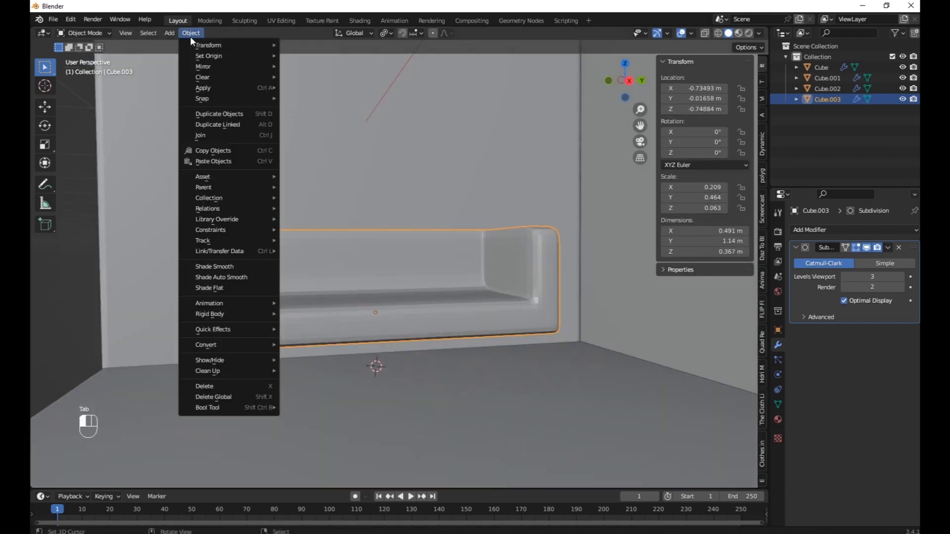
{"action": "left_click", "coordinate": [232, 266]}
{"action": "middle_click_drag", "start_coordinate": [232, 266], "coordinate": [346, 306]}
Step: Duplicate the sofa's seat faces in place and separate the copy into its own object
{"action": "key", "text": "Tab"}
{"action": "left_click", "coordinate": [144, 33]}
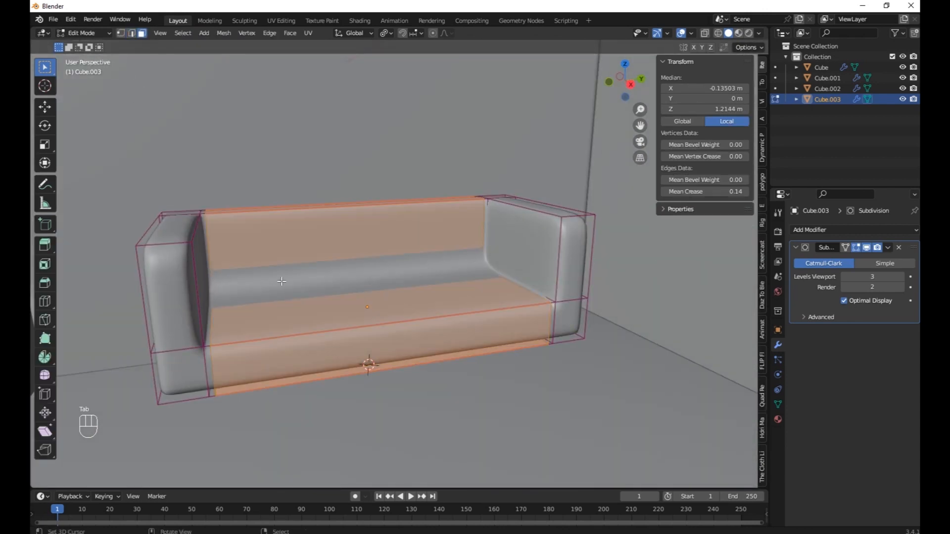
{"action": "left_click", "coordinate": [293, 328]}
{"action": "middle_click_drag", "start_coordinate": [294, 328], "coordinate": [206, 312]}
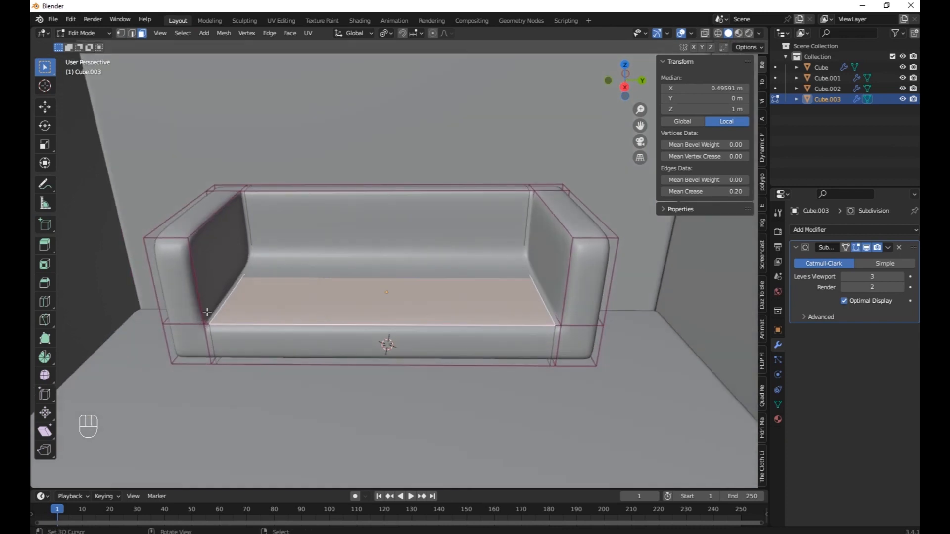
{"action": "left_click", "coordinate": [215, 312], "text": "shift"}
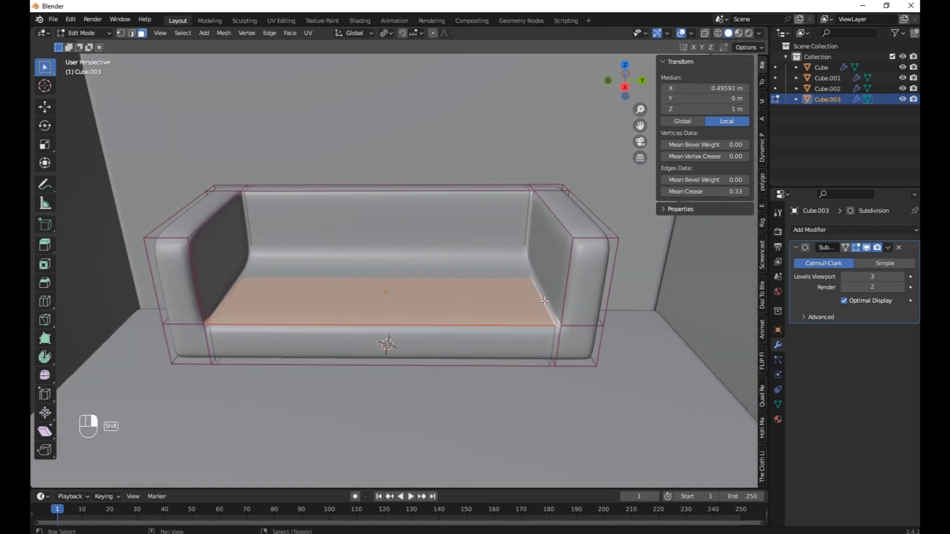
{"action": "key", "text": "shift+d"}
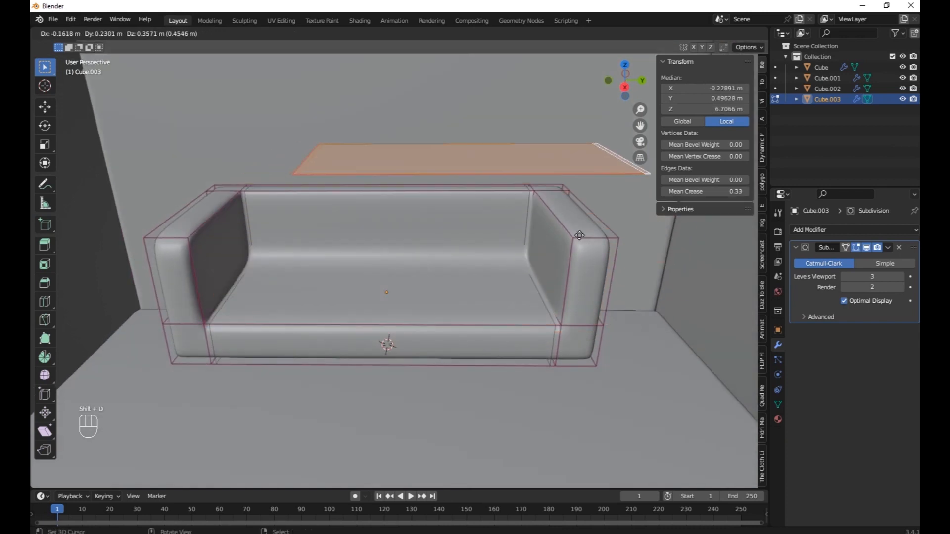
{"action": "key", "text": "Escape"}
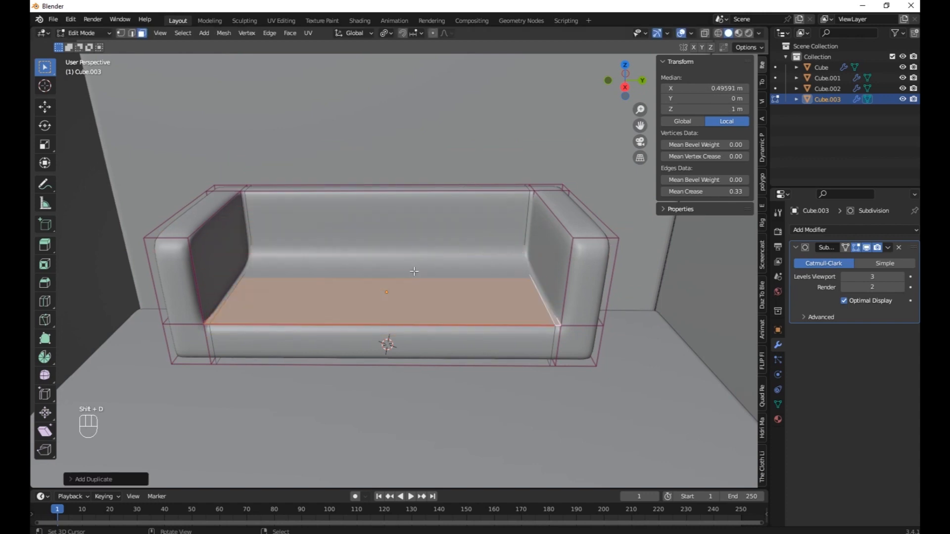
{"action": "key", "text": "p"}
{"action": "left_click", "coordinate": [413, 271]}
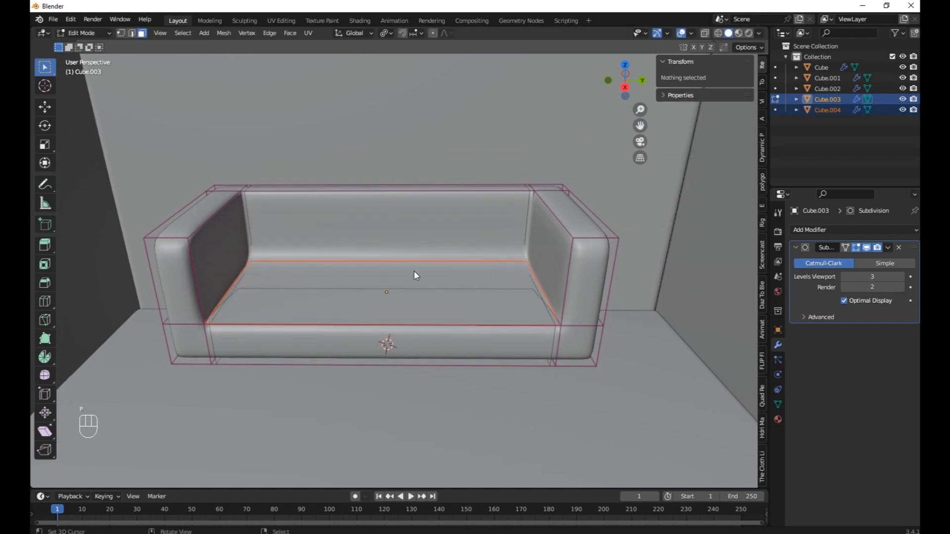
Step: Extrude all faces of the separated seat copy upward about 0.09 m to form a seat cushion
{"action": "key", "text": "Tab"}
{"action": "left_click", "coordinate": [363, 324]}
{"action": "middle_click_drag", "start_coordinate": [363, 324], "coordinate": [364, 307]}
{"action": "key", "text": "g"}
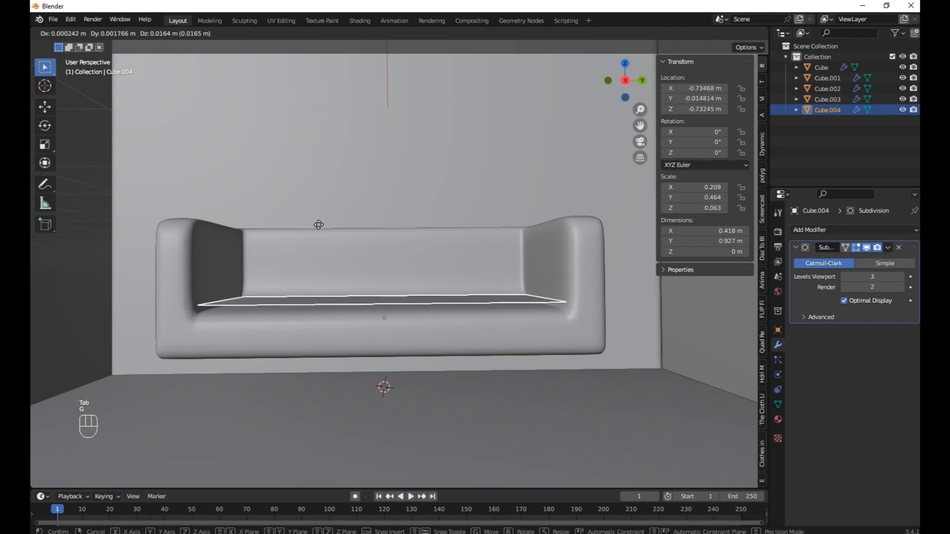
{"action": "right_click", "coordinate": [335, 263]}
{"action": "key", "text": "Tab"}
{"action": "key", "text": "a"}
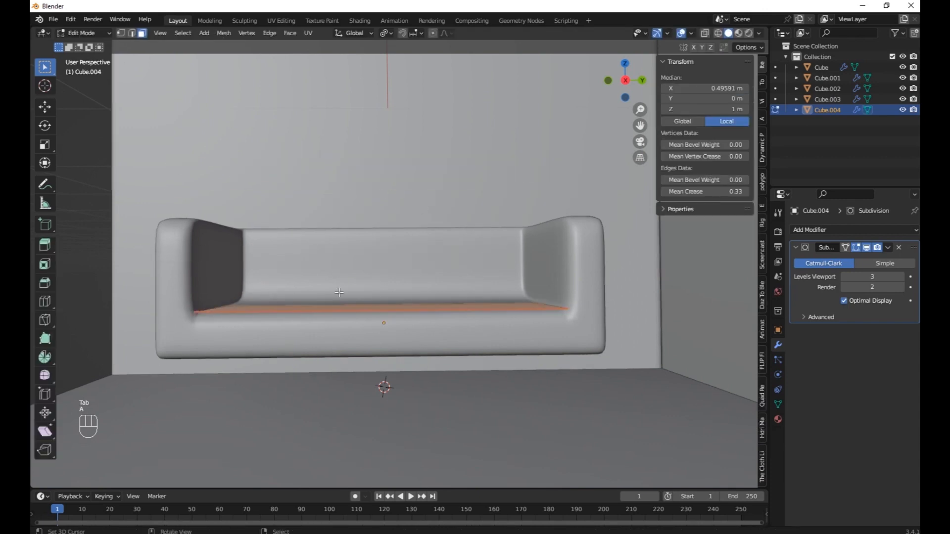
{"action": "key", "text": "e"}
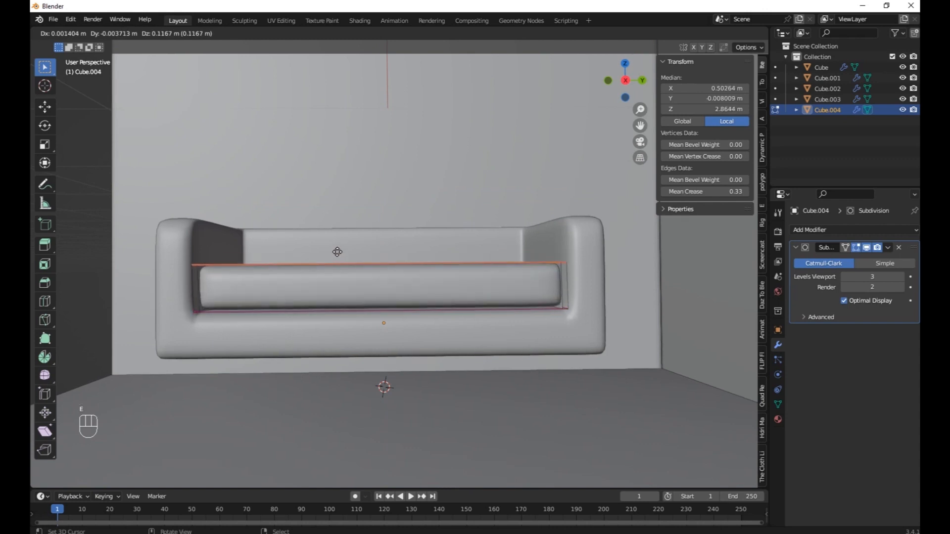
{"action": "left_click", "coordinate": [335, 262]}
Step: Add a horizontal loop cut around the seat cushion near its base
{"action": "middle_click_drag", "start_coordinate": [336, 263], "coordinate": [404, 285]}
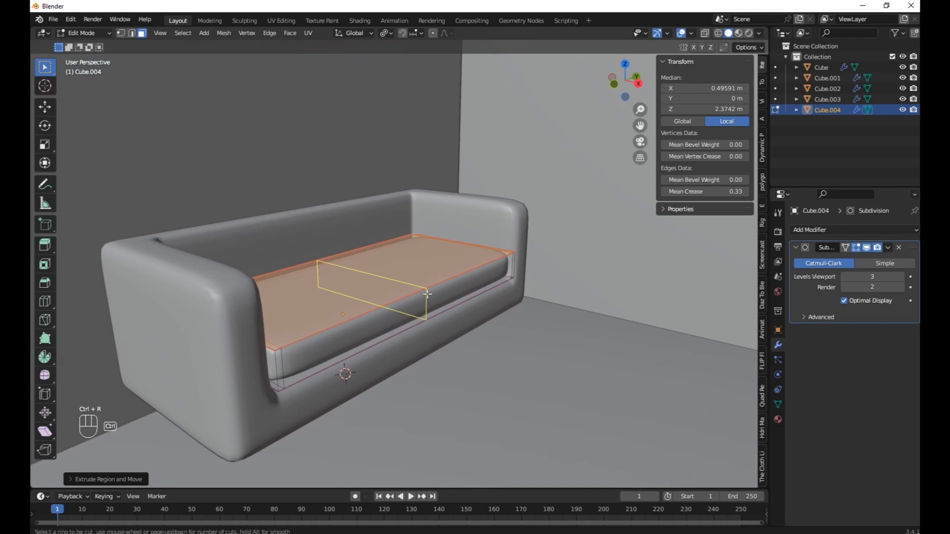
{"action": "left_click", "coordinate": [518, 278]}
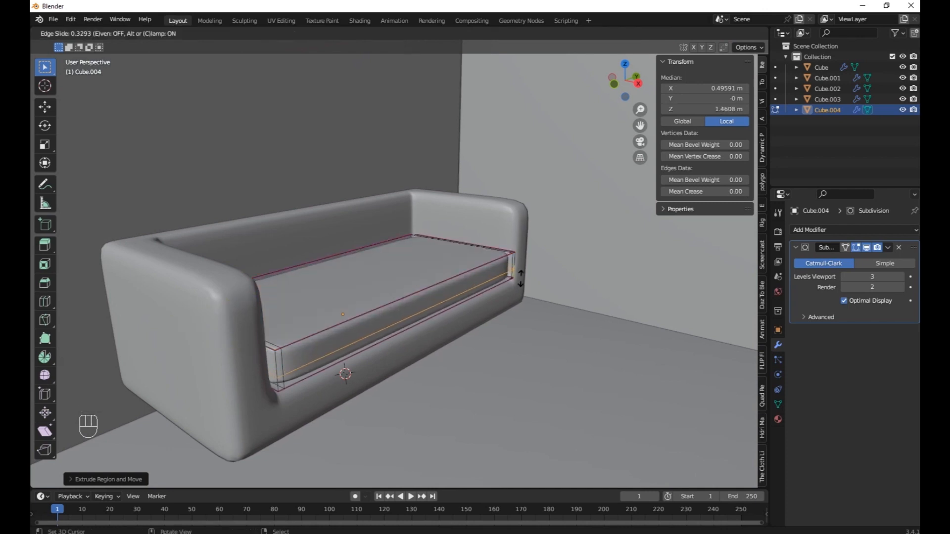
{"action": "left_click", "coordinate": [520, 279]}
Step: Move the cushion's upper front edge back about 0.05 m along X to slope its front
{"action": "left_click", "coordinate": [386, 306]}
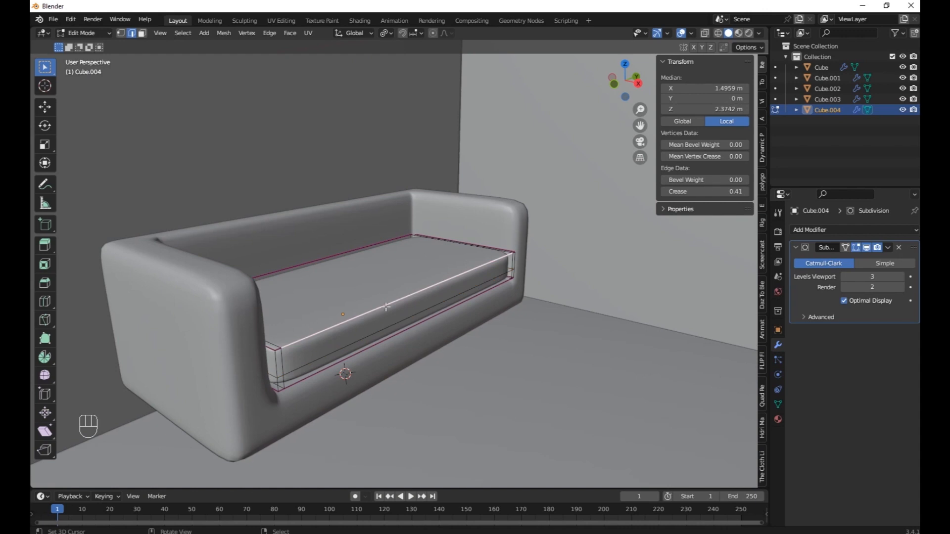
{"action": "key", "text": "g"}
{"action": "key", "text": "x"}
{"action": "left_click", "coordinate": [423, 310]}
{"action": "middle_click_drag", "start_coordinate": [511, 262], "coordinate": [419, 329]}
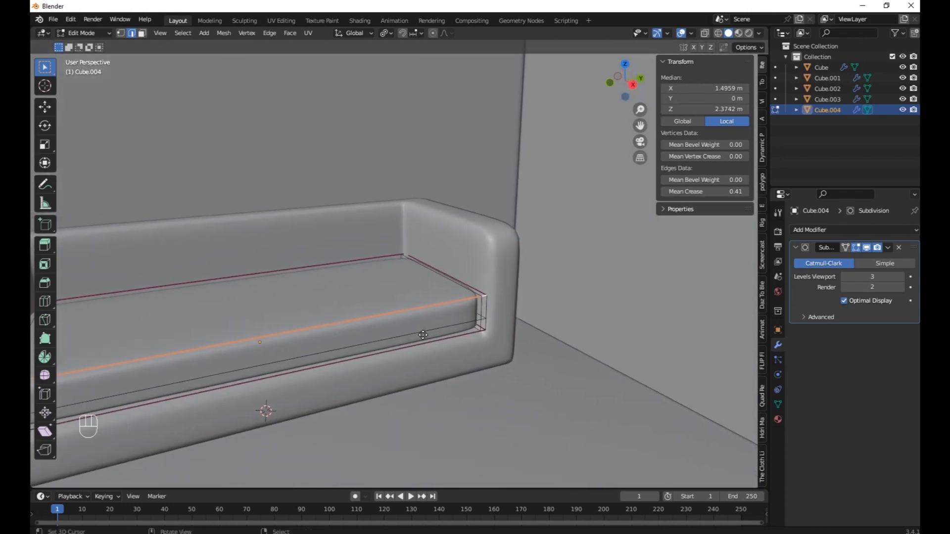
{"action": "key", "text": "g"}
{"action": "key", "text": "y"}
{"action": "key", "text": "x"}
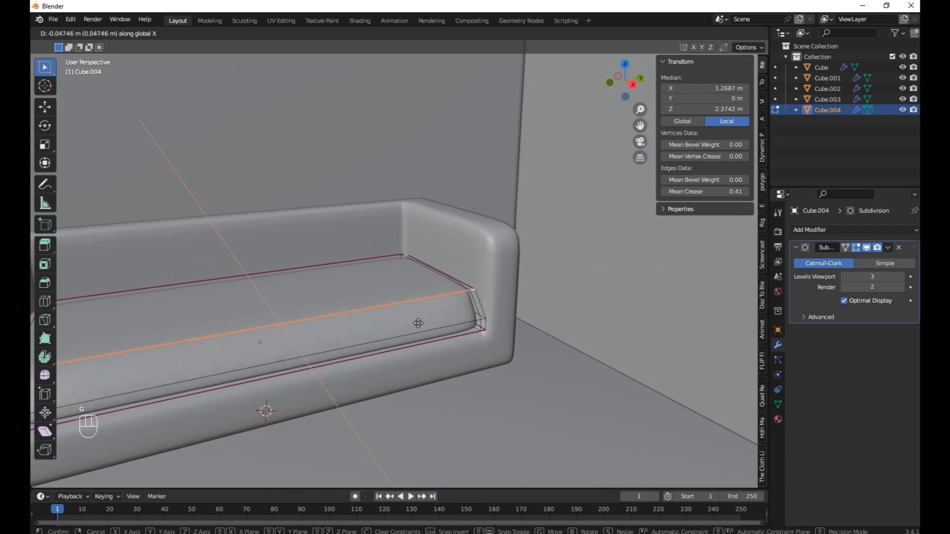
{"action": "left_click", "coordinate": [418, 323]}
{"action": "key", "text": "Tab"}
{"action": "middle_click_drag", "start_coordinate": [359, 333], "coordinate": [391, 330]}
{"action": "scroll", "coordinate": [404, 313], "scroll_direction": "down", "scroll_amount": 4}
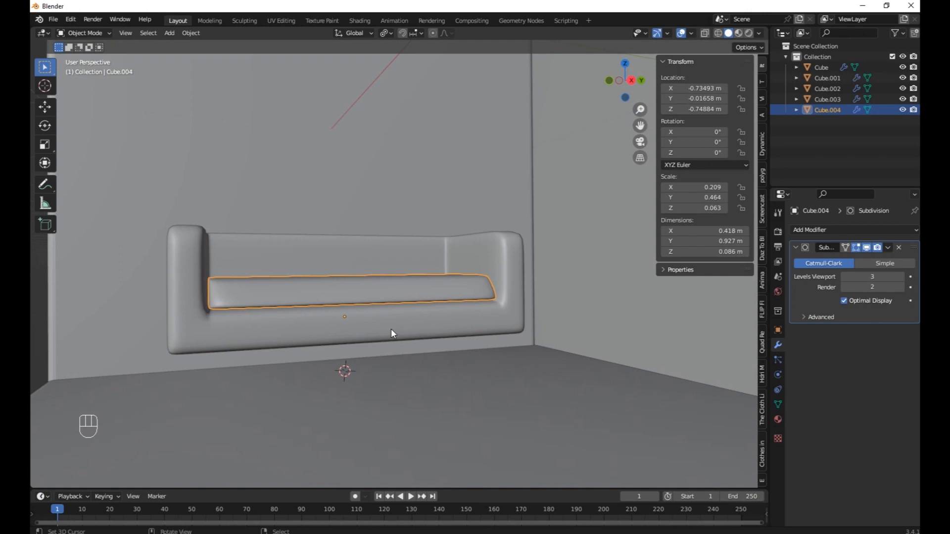
Step: Add a UV sphere at the sofa's lower front corner and scale it down to about 0.085 m in diameter
{"action": "middle_click_drag", "start_coordinate": [333, 316], "coordinate": [234, 361]}
{"action": "left_click", "coordinate": [326, 341]}
{"action": "key", "text": "shift+a"}
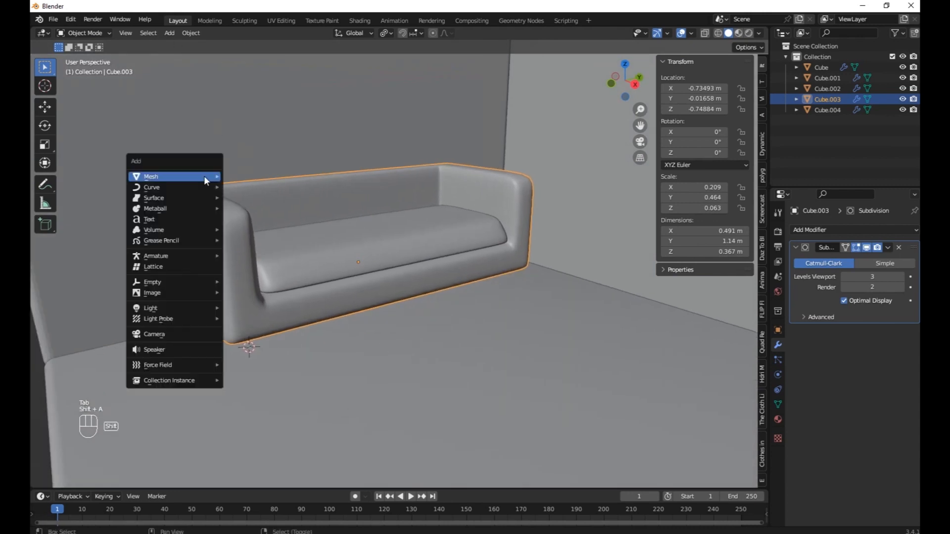
{"action": "mouse_move", "coordinate": [204, 176]}
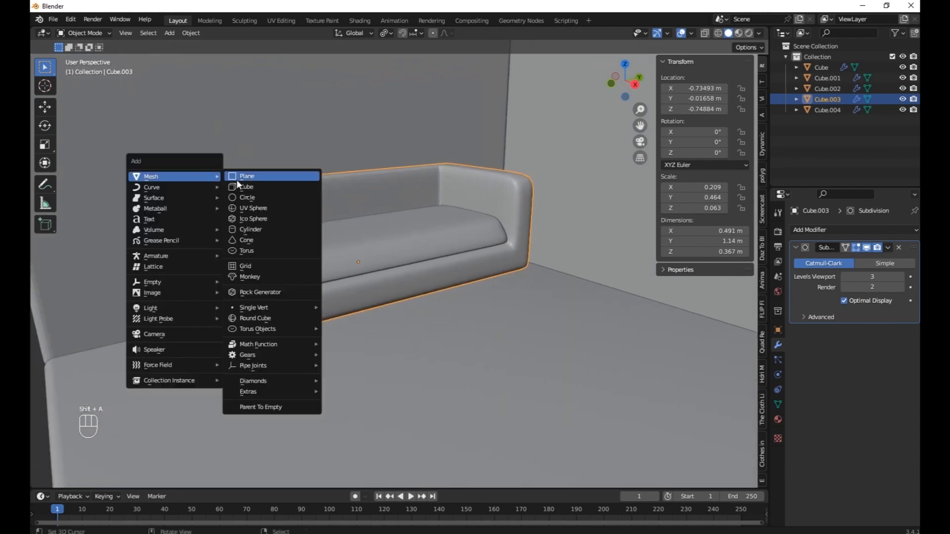
{"action": "left_click", "coordinate": [255, 211]}
{"action": "scroll", "coordinate": [572, 292], "scroll_direction": "down", "scroll_amount": 5}
{"action": "key", "text": "s"}
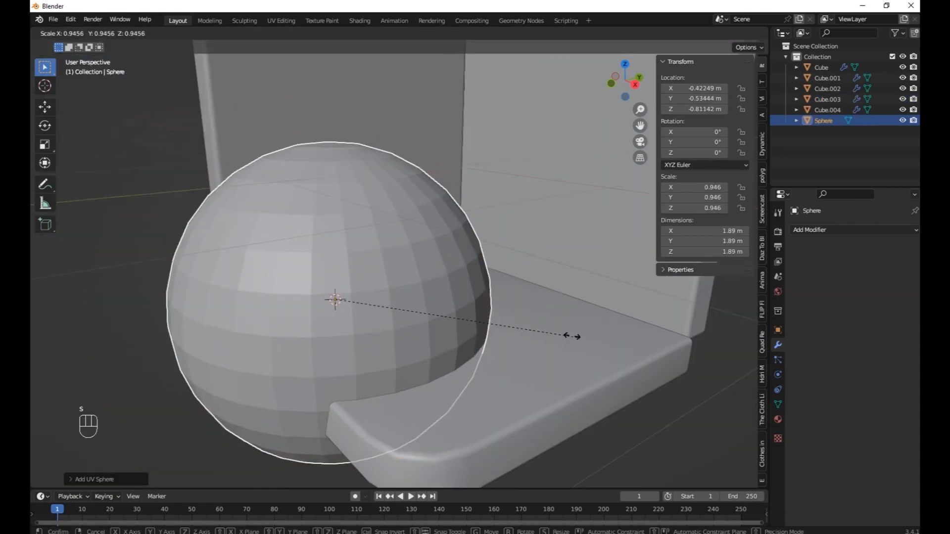
{"action": "left_click", "coordinate": [342, 287]}
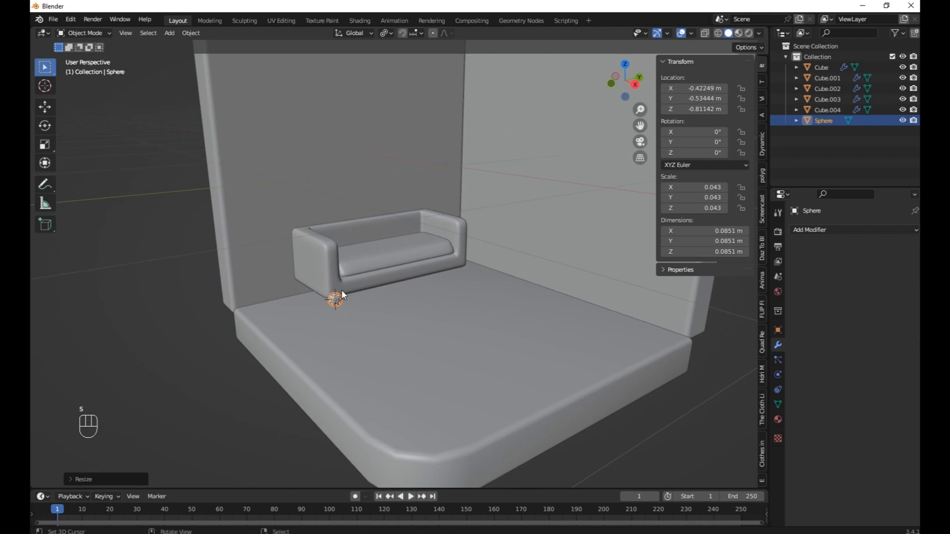
Step: Lower the sphere along Z to about -0.90 m, just above the floor slab
{"action": "middle_click_drag", "start_coordinate": [341, 290], "coordinate": [330, 283]}
{"action": "key", "text": "g"}
{"action": "key", "text": "z"}
{"action": "left_click", "coordinate": [329, 275]}
Step: Delete the upper cap faces of the sphere, selecting through the mesh in a wireframe right view
{"action": "key", "text": "KP_1"}
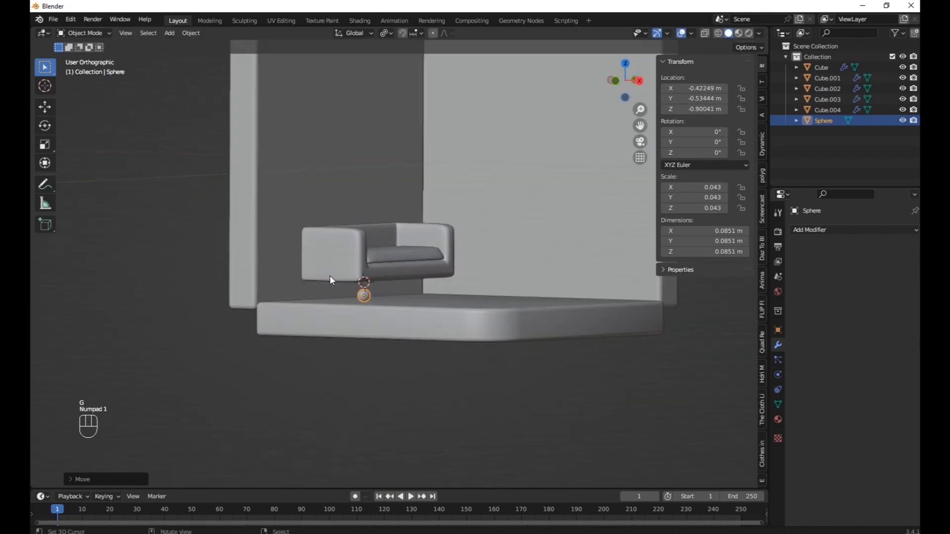
{"action": "key", "text": "KP_3"}
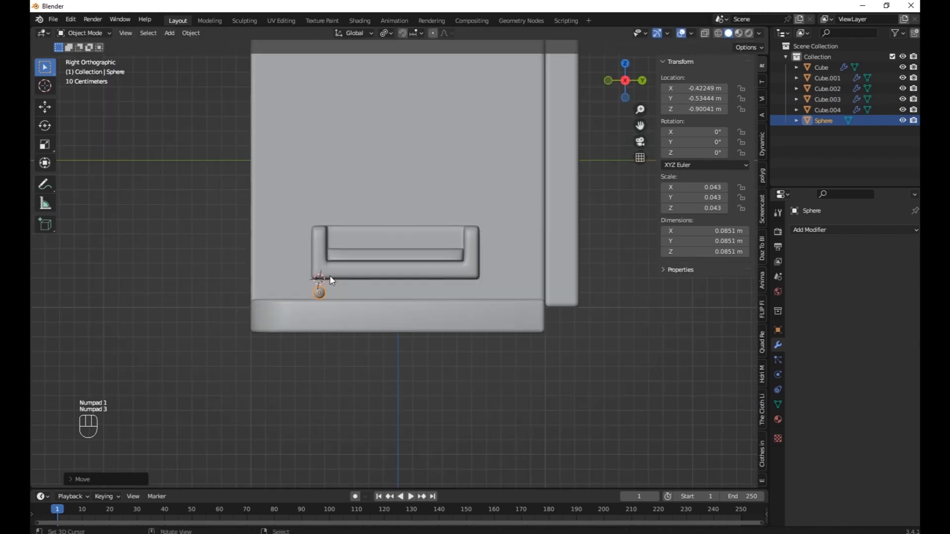
{"action": "scroll", "coordinate": [330, 278], "scroll_direction": "up", "scroll_amount": 6}
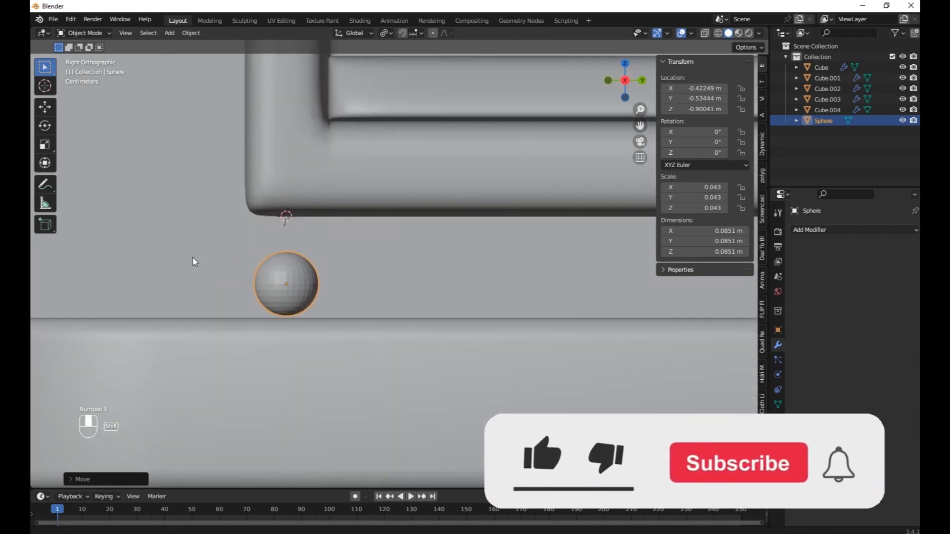
{"action": "scroll", "coordinate": [193, 262], "scroll_direction": "up", "scroll_amount": 3}
{"action": "key", "text": "Tab"}
{"action": "middle_click_drag", "start_coordinate": [168, 10], "coordinate": [237, 48], "text": "shift"}
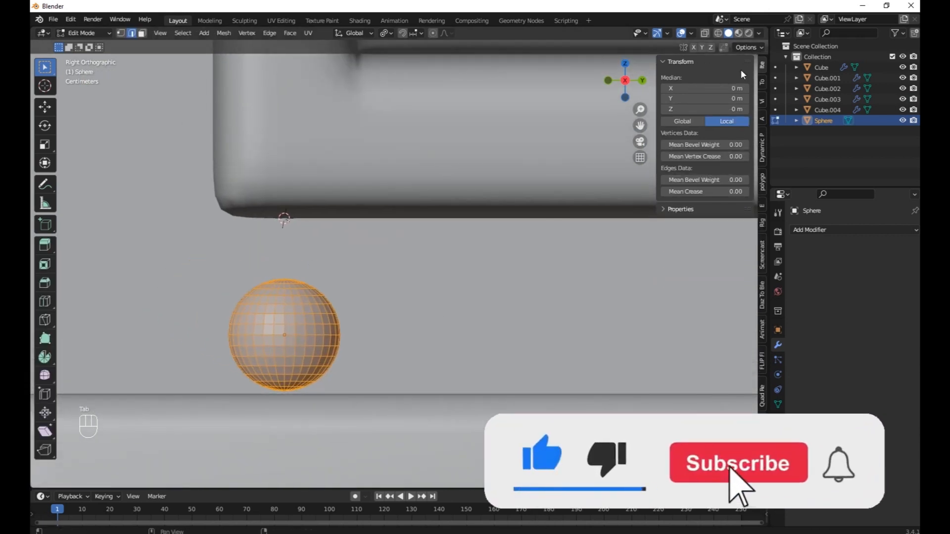
{"action": "left_click", "coordinate": [718, 32]}
{"action": "scroll", "coordinate": [254, 272], "scroll_direction": "up", "scroll_amount": 2}
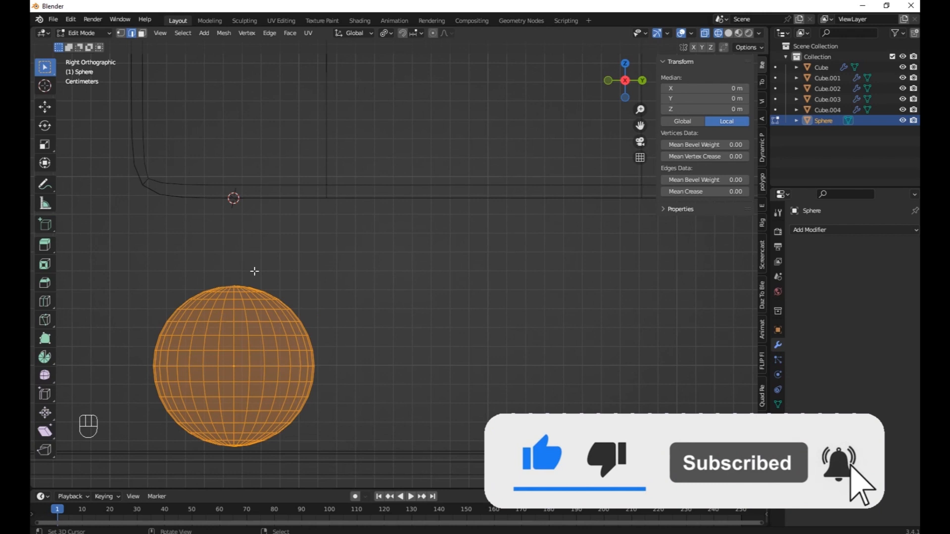
{"action": "left_click", "coordinate": [166, 274]}
{"action": "key", "text": "b"}
{"action": "left_click_drag", "start_coordinate": [92, 234], "coordinate": [406, 305]}
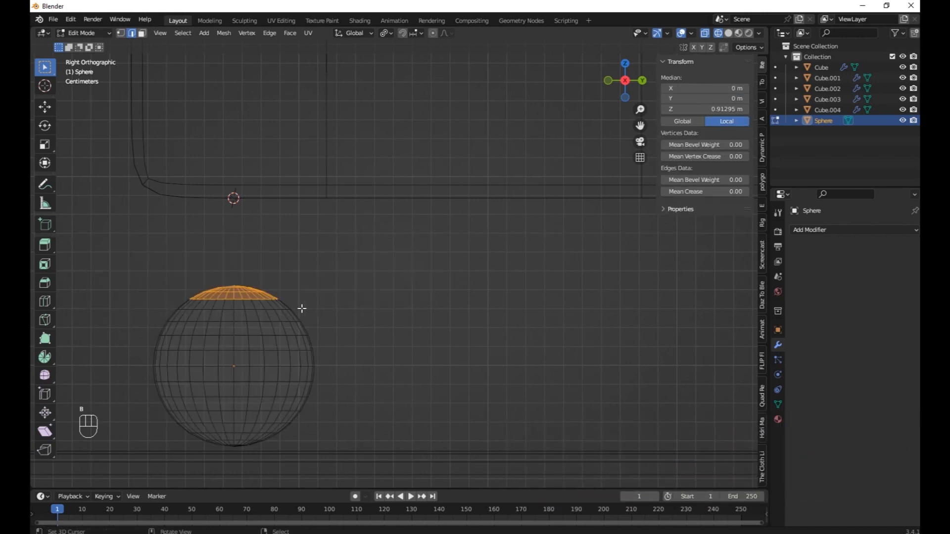
{"action": "key", "text": "b"}
{"action": "left_click_drag", "start_coordinate": [129, 270], "coordinate": [367, 314]}
{"action": "key", "text": "x"}
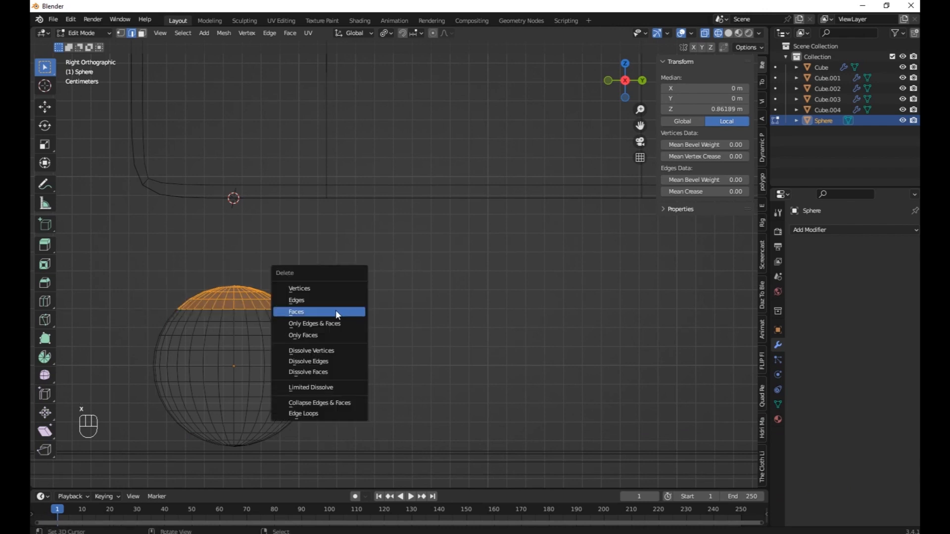
{"action": "left_click", "coordinate": [303, 311]}
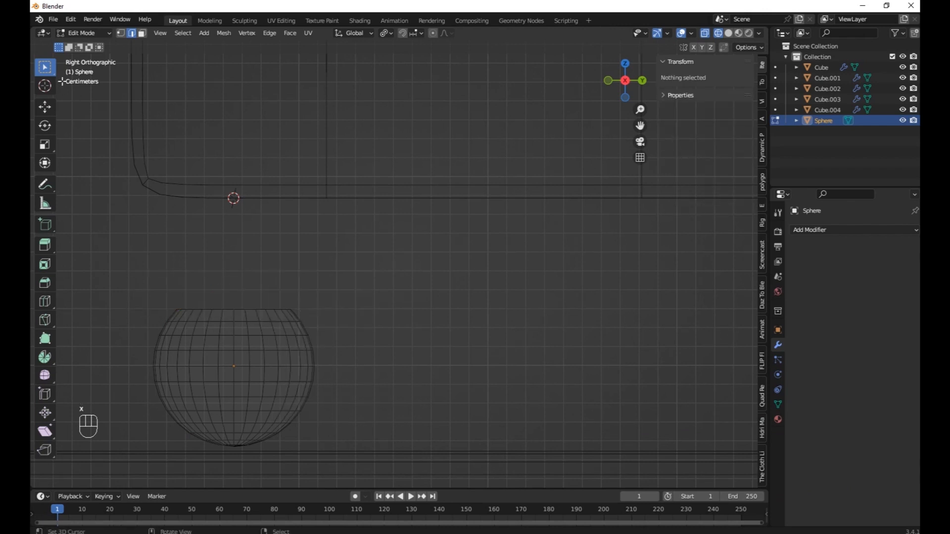
Step: Extrude the sphere's open rim straight up along Z to the sofa's underside to form a leg
{"action": "left_click", "coordinate": [132, 33]}
{"action": "left_click", "coordinate": [188, 308], "text": "alt"}
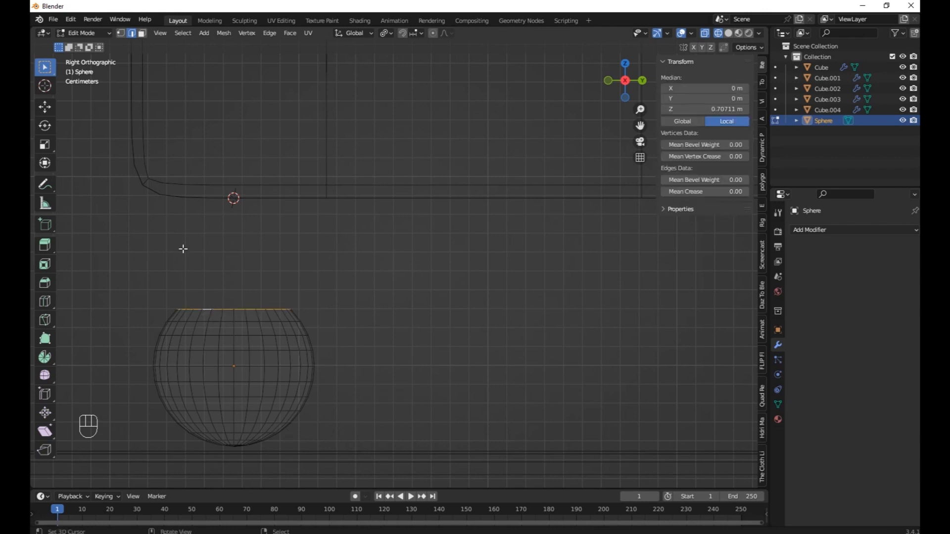
{"action": "key", "text": "e"}
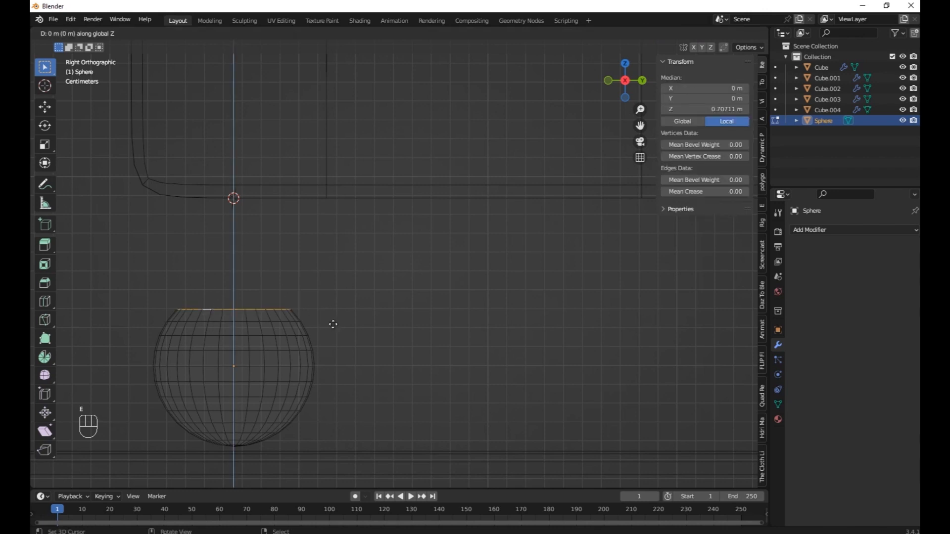
{"action": "left_click", "coordinate": [328, 201]}
{"action": "key", "text": "Tab"}
{"action": "left_click", "coordinate": [728, 33]}
Step: Move the leg along X to about -0.51 m and apply smooth shading to it
{"action": "middle_click_drag", "start_coordinate": [361, 208], "coordinate": [541, 297]}
{"action": "key", "text": "g"}
{"action": "key", "text": "x"}
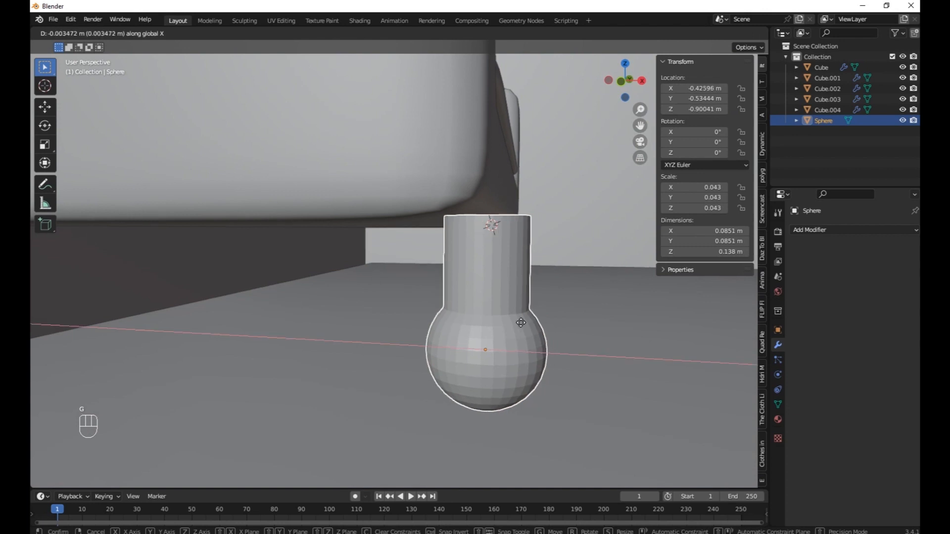
{"action": "left_click", "coordinate": [441, 315]}
{"action": "left_click", "coordinate": [191, 33]}
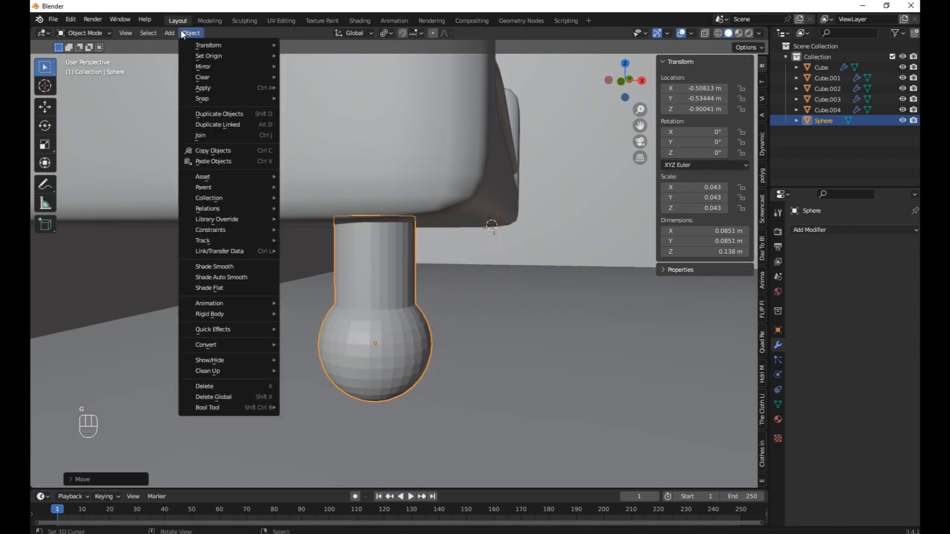
{"action": "left_click", "coordinate": [209, 269]}
Step: Scale the leg down to about 0.037 m wide and raise it against the sofa's underside at about -0.84 m in Z
{"action": "middle_click_drag", "start_coordinate": [388, 303], "coordinate": [404, 269]}
{"action": "scroll", "coordinate": [346, 313], "scroll_direction": "down", "scroll_amount": 4}
{"action": "scroll", "coordinate": [420, 293], "scroll_direction": "up", "scroll_amount": 4}
{"action": "scroll", "coordinate": [424, 291], "scroll_direction": "up", "scroll_amount": 3}
{"action": "key", "text": "s"}
{"action": "left_click", "coordinate": [369, 297]}
{"action": "key", "text": "s"}
{"action": "key", "text": "z"}
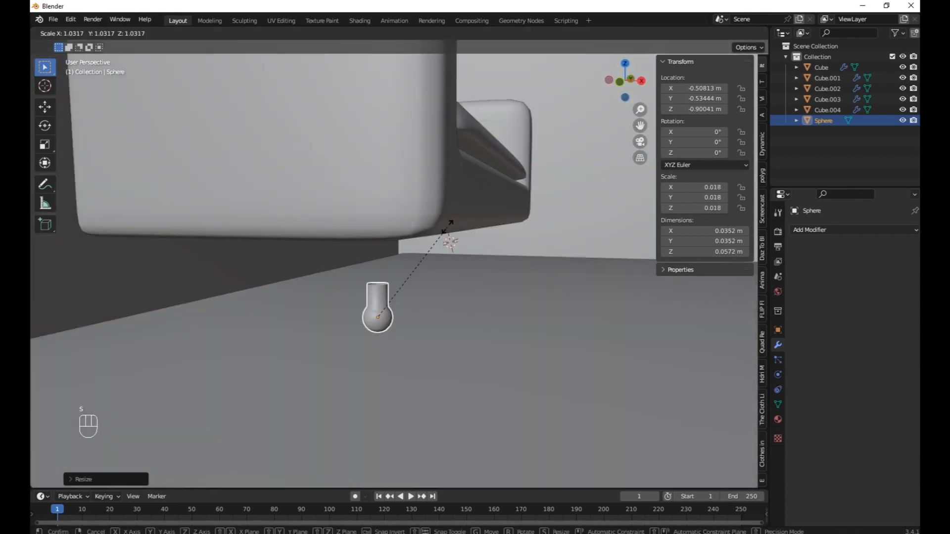
{"action": "middle_click_drag", "start_coordinate": [406, 277], "coordinate": [443, 212]}
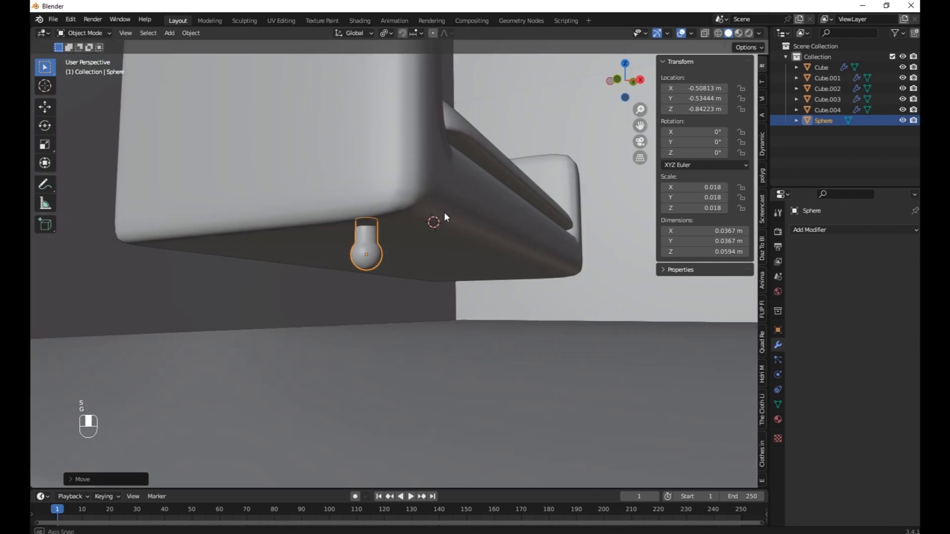
Step: Duplicate the leg to the sofa's other three lower corners
{"action": "key", "text": "shift+d"}
{"action": "key", "text": "x"}
{"action": "left_click", "coordinate": [190, 313]}
{"action": "scroll", "coordinate": [307, 350], "scroll_direction": "up", "scroll_amount": 3}
{"action": "scroll", "coordinate": [317, 306], "scroll_direction": "down", "scroll_amount": 6}
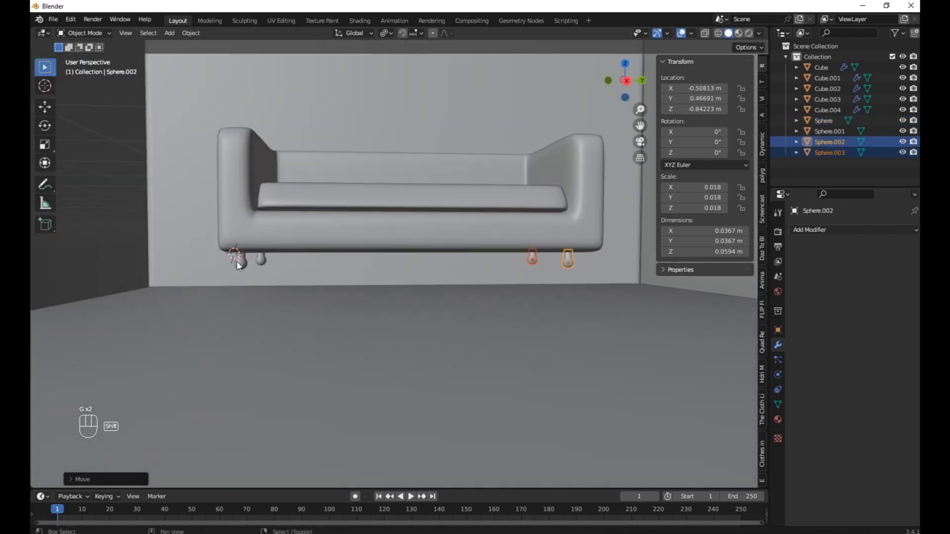
Step: Raise the sofa, its seat cushion and all four legs together by about 0.007 m along Z
{"action": "left_click", "coordinate": [372, 237], "text": "shift"}
{"action": "key", "text": "g"}
{"action": "key", "text": "z"}
{"action": "right_click", "coordinate": [371, 236]}
{"action": "key", "text": "ctrl+z"}
{"action": "middle_click_drag", "start_coordinate": [372, 237], "coordinate": [303, 292]}
{"action": "key", "text": "g"}
{"action": "key", "text": "z"}
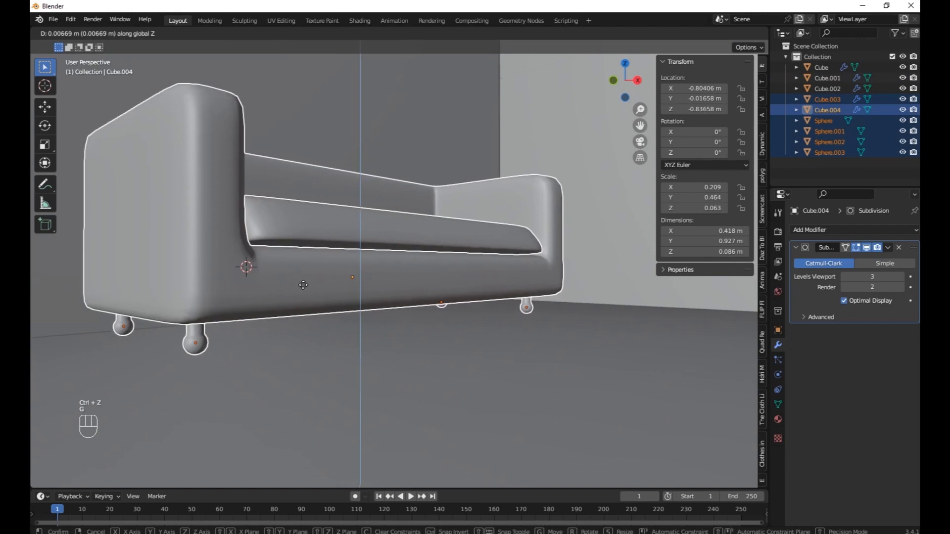
{"action": "left_click", "coordinate": [305, 290]}
Step: Add a cube on the sofa seat near the backrest and scale it uniformly to about 0.26 m
{"action": "scroll", "coordinate": [307, 289], "scroll_direction": "down", "scroll_amount": 4}
{"action": "scroll", "coordinate": [301, 321], "scroll_direction": "up", "scroll_amount": 3}
{"action": "middle_click_drag", "start_coordinate": [348, 375], "coordinate": [405, 413]}
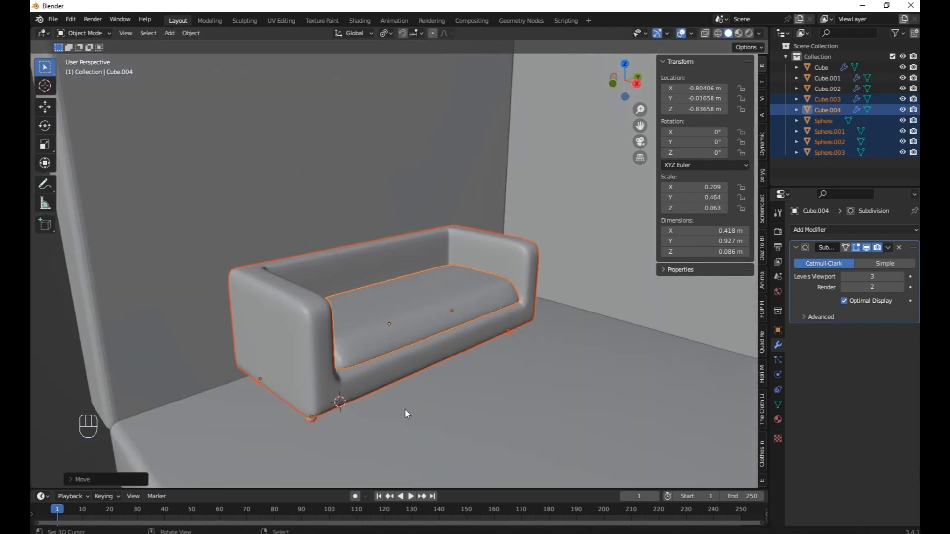
{"action": "scroll", "coordinate": [372, 308], "scroll_direction": "up", "scroll_amount": 6}
{"action": "middle_click_drag", "start_coordinate": [335, 292], "coordinate": [332, 281]}
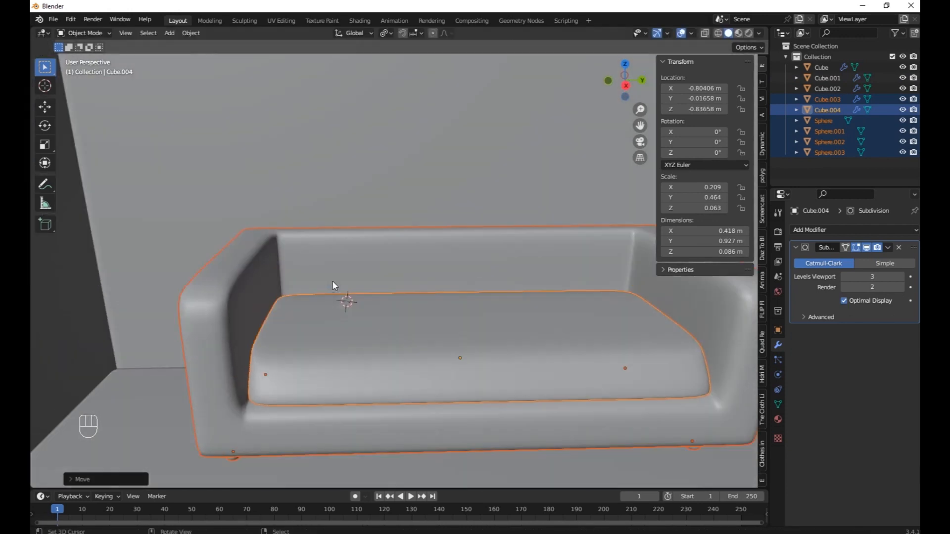
{"action": "key", "text": "shift+a"}
{"action": "left_click", "coordinate": [392, 106]}
{"action": "scroll", "coordinate": [401, 150], "scroll_direction": "down", "scroll_amount": 5}
{"action": "key", "text": "s"}
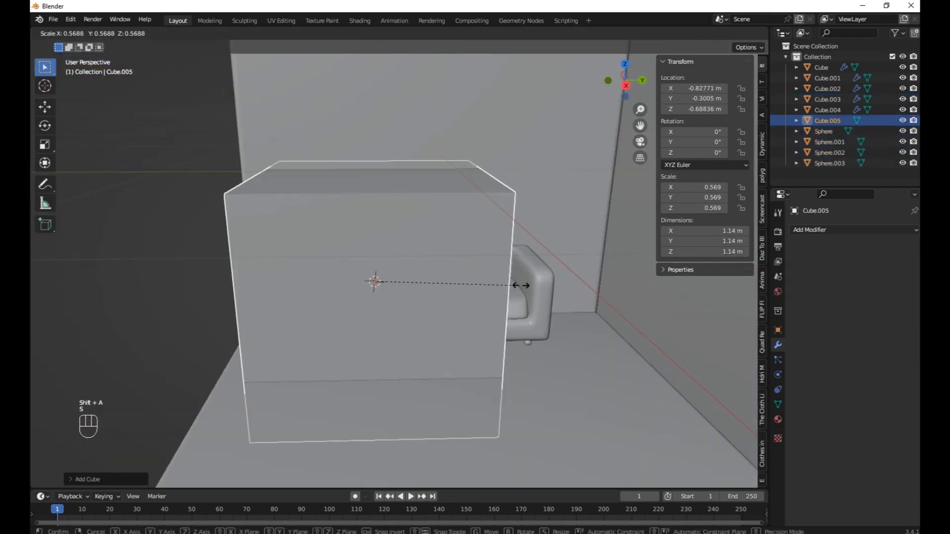
{"action": "left_click", "coordinate": [390, 287]}
Step: Raise the cube to about -0.36 m in Z and thin it along X to about 0.064 m
{"action": "middle_click_drag", "start_coordinate": [390, 287], "coordinate": [479, 324]}
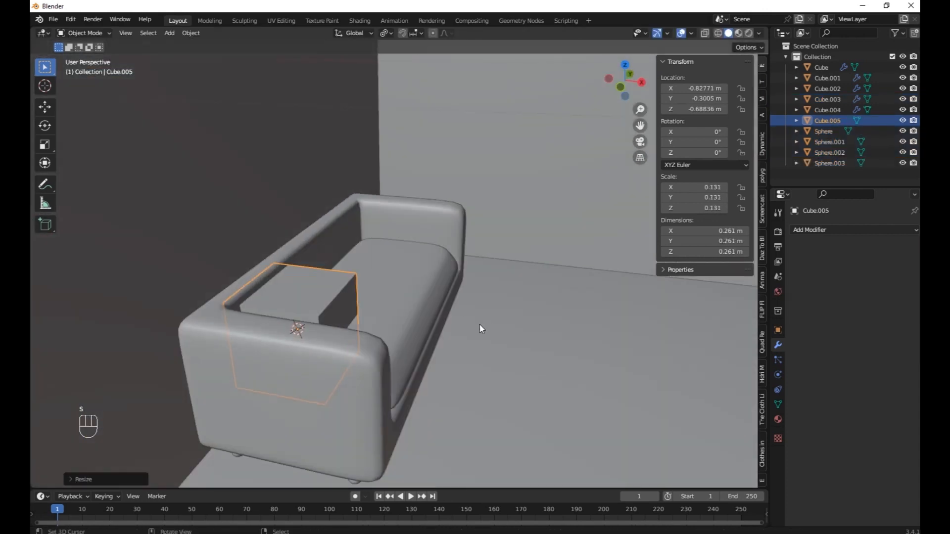
{"action": "key", "text": "g"}
{"action": "left_click", "coordinate": [470, 208]}
{"action": "key", "text": "s"}
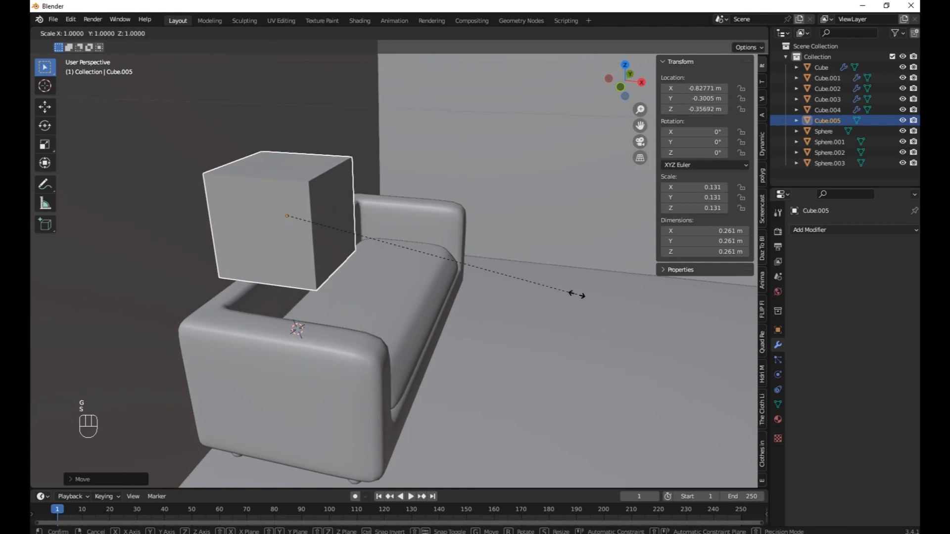
{"action": "key", "text": "y"}
{"action": "key", "text": "x"}
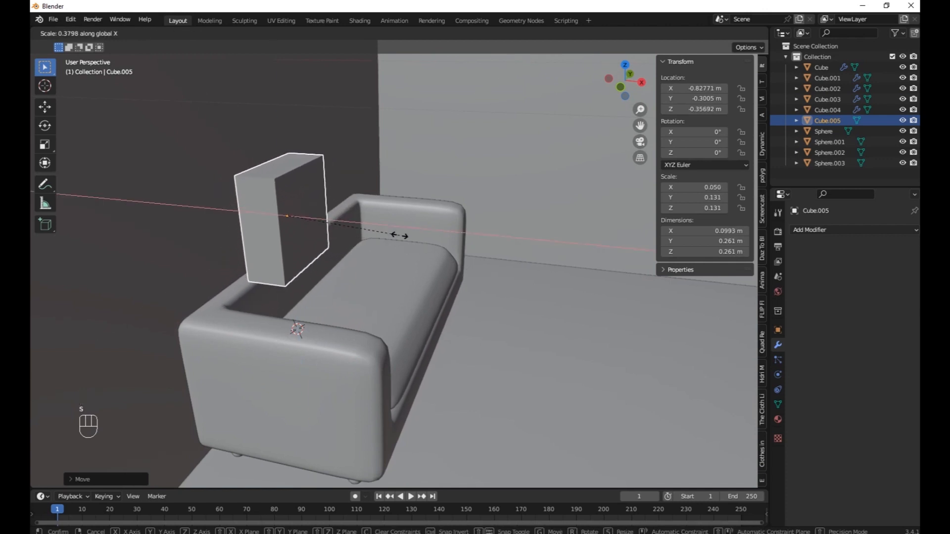
{"action": "left_click", "coordinate": [362, 229]}
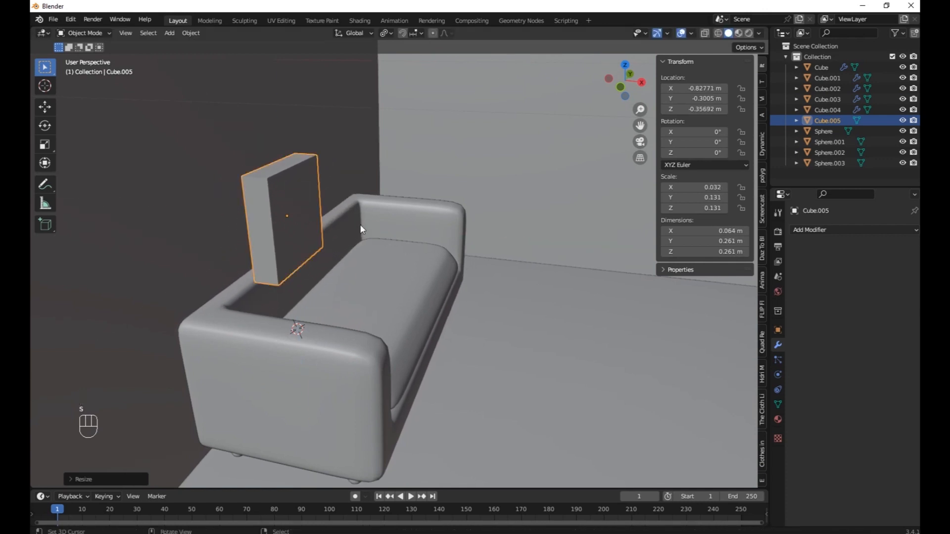
Step: Add a Bevel modifier to the thin block with a 0.05 m amount and 3 segments
{"action": "left_click", "coordinate": [807, 230]}
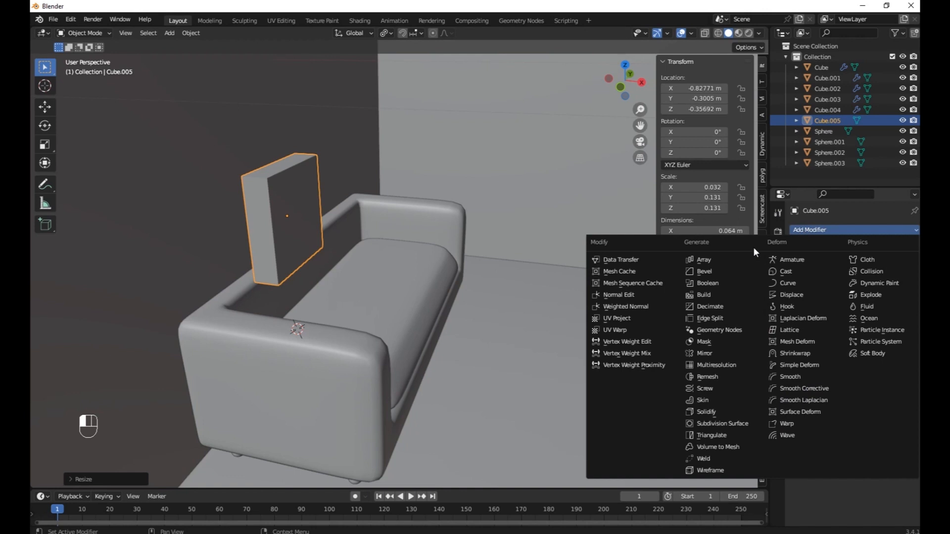
{"action": "left_click", "coordinate": [712, 272]}
{"action": "middle_click_drag", "start_coordinate": [712, 272], "coordinate": [279, 183]}
{"action": "scroll", "coordinate": [404, 331], "scroll_direction": "up", "scroll_amount": 4}
{"action": "left_click_drag", "start_coordinate": [872, 289], "coordinate": [846, 288]}
Step: Lower the block to about -0.55 m in Z and thicken it along X to about 0.09 m
{"action": "middle_click_drag", "start_coordinate": [391, 322], "coordinate": [365, 269]}
{"action": "key", "text": "g"}
{"action": "key", "text": "z"}
{"action": "left_click", "coordinate": [374, 359]}
{"action": "middle_click_drag", "start_coordinate": [374, 359], "coordinate": [457, 383]}
{"action": "key", "text": "s"}
{"action": "key", "text": "x"}
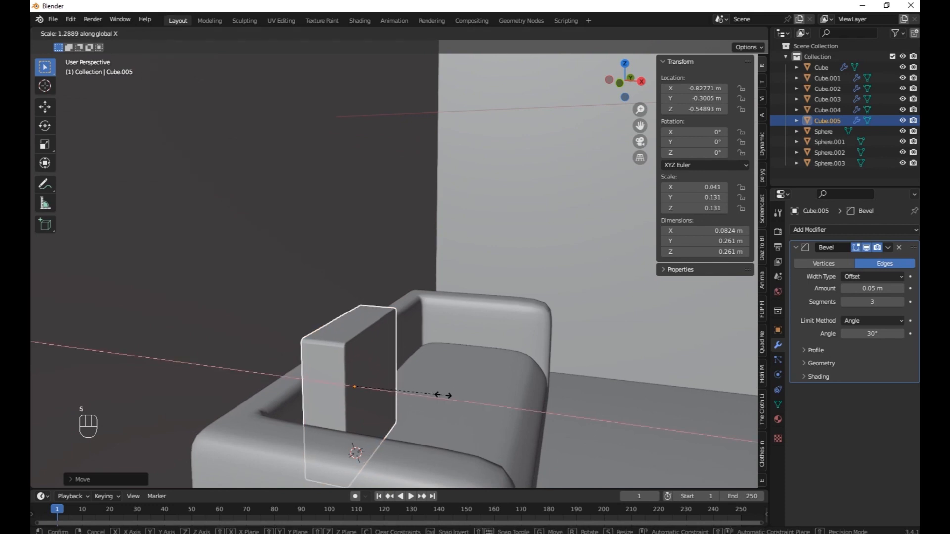
{"action": "left_click", "coordinate": [424, 392]}
Step: Set the block's bevel amount to 0.3 m while editing its mesh
{"action": "key", "text": "Tab"}
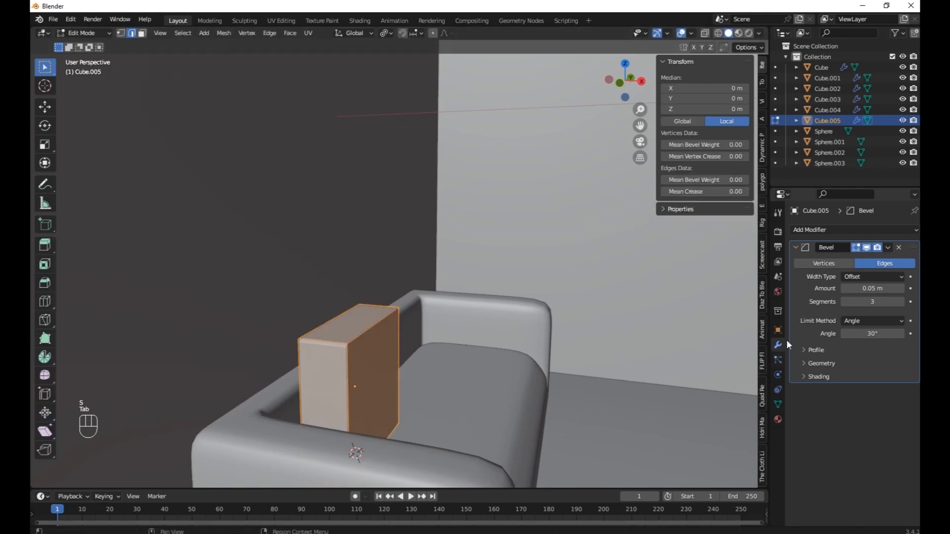
{"action": "left_click_drag", "start_coordinate": [875, 288], "coordinate": [893, 288]}
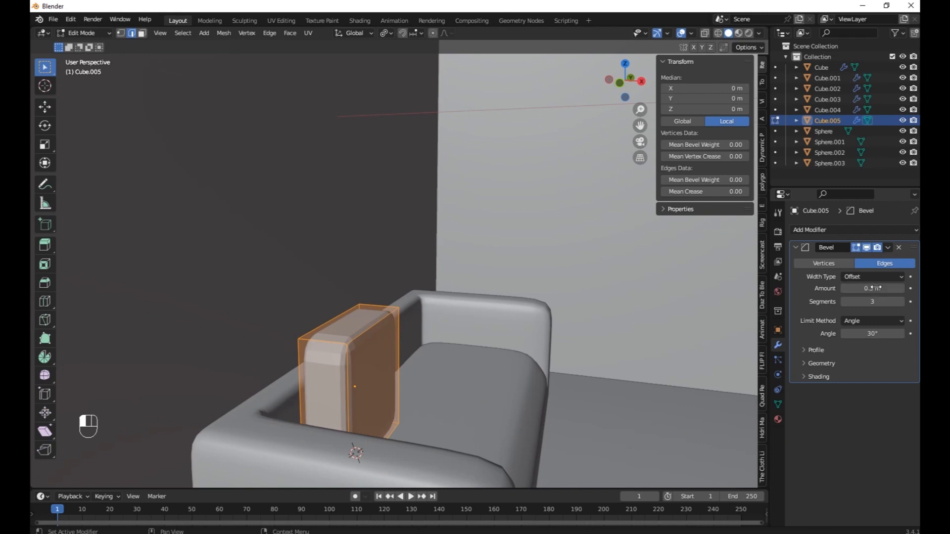
{"action": "left_click_drag", "start_coordinate": [696, 197], "coordinate": [722, 196]}
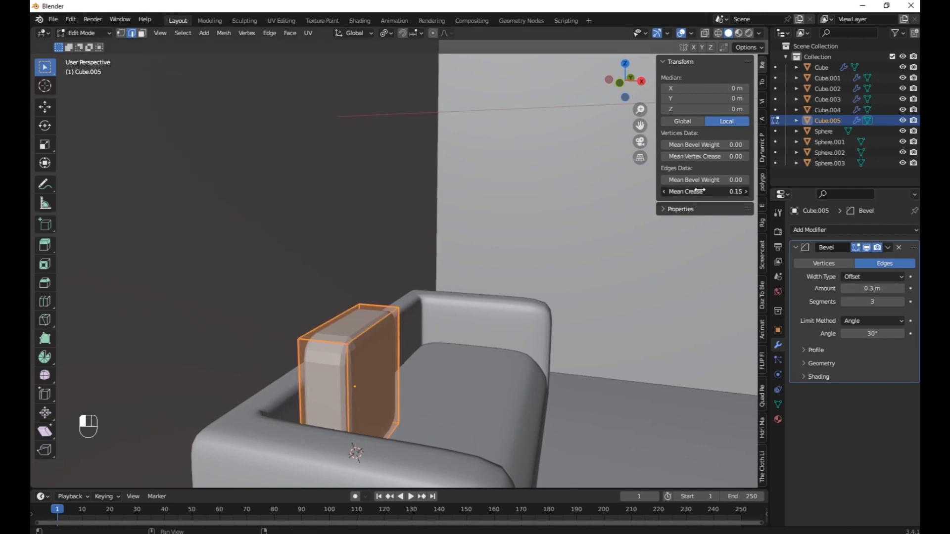
{"action": "key", "text": "a"}
{"action": "key", "text": "a"}
{"action": "key", "text": "a"}
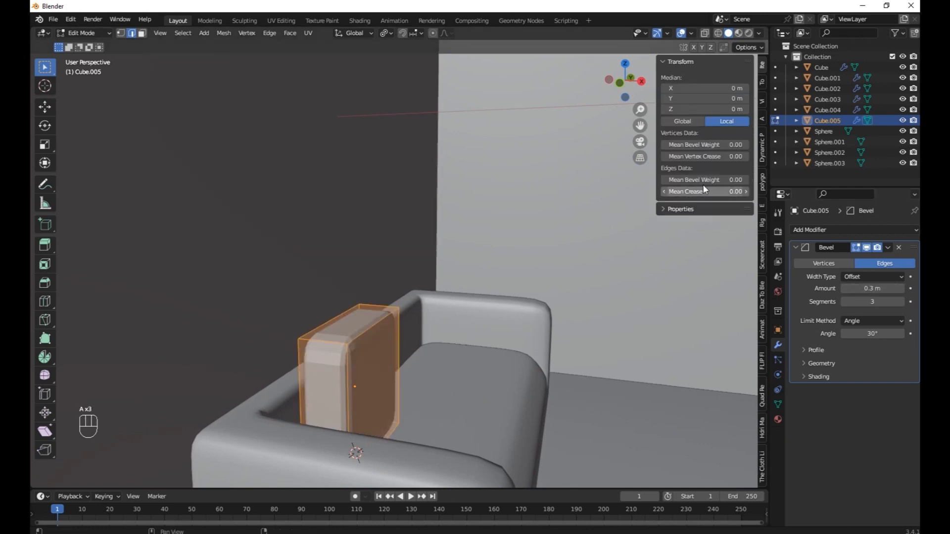
Step: Leave mesh editing, tilt the cushion block about -21.5° around Y and move it against the sofa's backrest
{"action": "middle_click_drag", "start_coordinate": [405, 345], "coordinate": [346, 367]}
{"action": "key", "text": "Tab"}
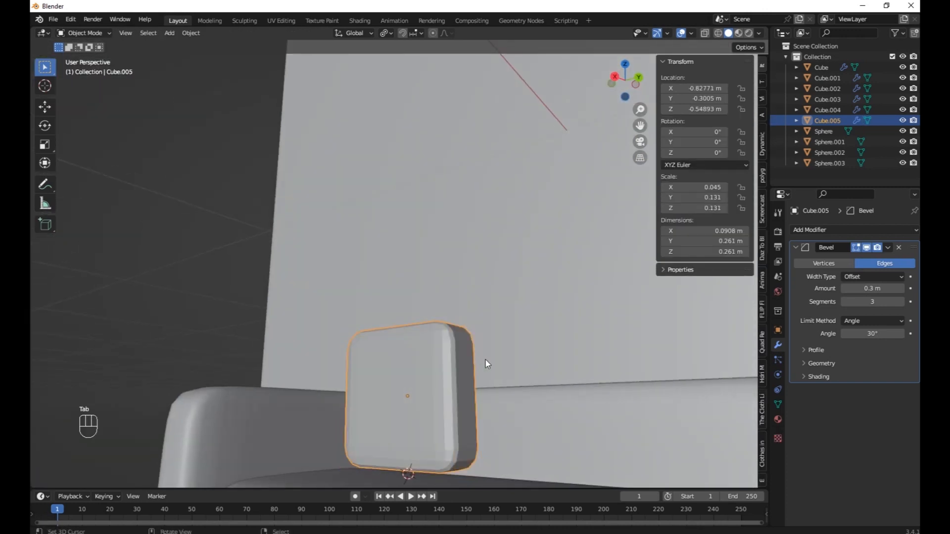
{"action": "middle_click_drag", "start_coordinate": [485, 358], "coordinate": [371, 322]}
{"action": "key", "text": "r"}
{"action": "key", "text": "x"}
{"action": "key", "text": "y"}
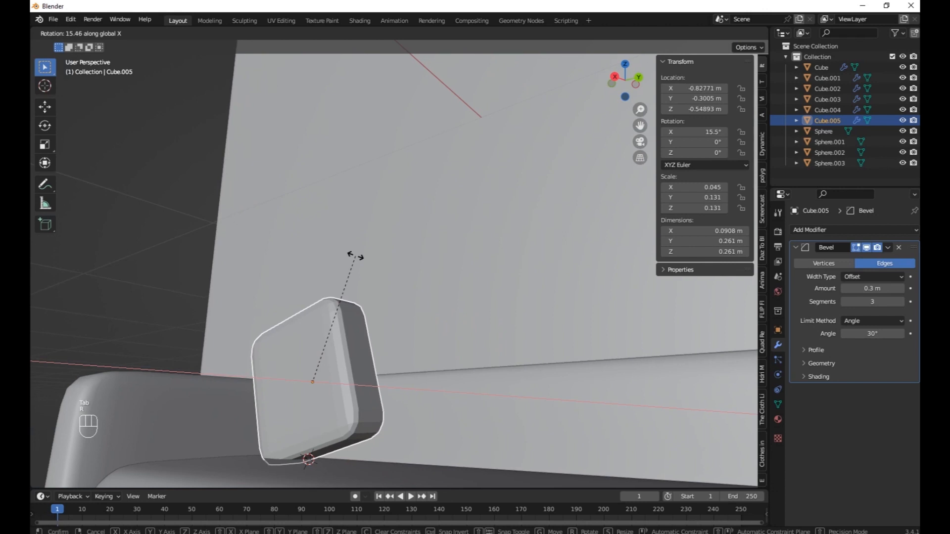
{"action": "left_click", "coordinate": [424, 308]}
{"action": "key", "text": "g"}
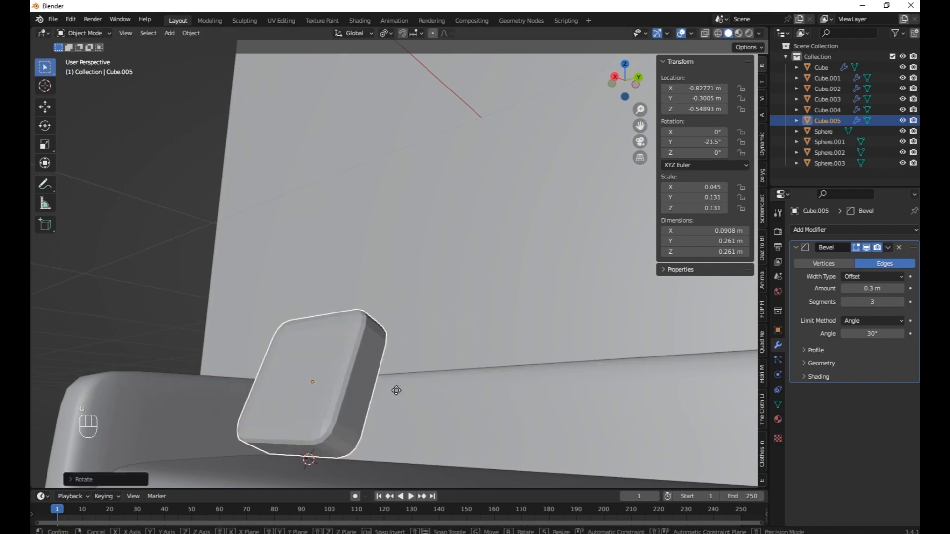
{"action": "left_click", "coordinate": [403, 395]}
Step: Enlarge the back cushion to about 0.11 m thick and 0.27 m wide and tall
{"action": "middle_click_drag", "start_coordinate": [362, 371], "coordinate": [409, 388]}
{"action": "key", "text": "s"}
{"action": "key", "text": "x"}
{"action": "left_click", "coordinate": [434, 392]}
{"action": "key", "text": "s"}
{"action": "key", "text": "y"}
{"action": "left_click", "coordinate": [439, 397]}
Step: Apply auto smooth shading to the back cushion and scale it uniformly to about 0.13 × 0.32 × 0.32 m
{"action": "left_click", "coordinate": [191, 34]}
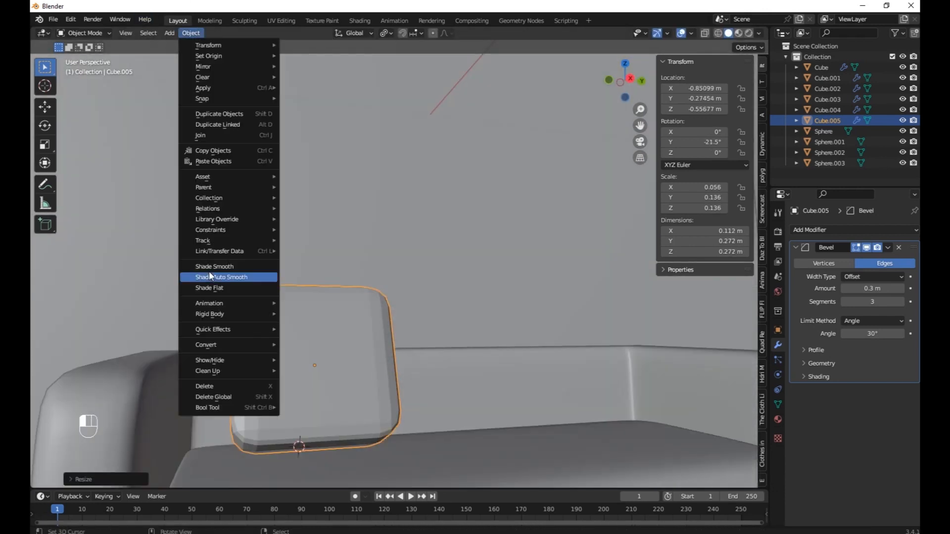
{"action": "left_click", "coordinate": [210, 273]}
{"action": "scroll", "coordinate": [356, 307], "scroll_direction": "down", "scroll_amount": 3}
{"action": "key", "text": "s"}
{"action": "left_click", "coordinate": [480, 325]}
Step: Duplicate the back cushion along Y onto the other half of the sofa seat
{"action": "middle_click_drag", "start_coordinate": [468, 325], "coordinate": [453, 334]}
{"action": "key", "text": "shift+d"}
{"action": "key", "text": "y"}
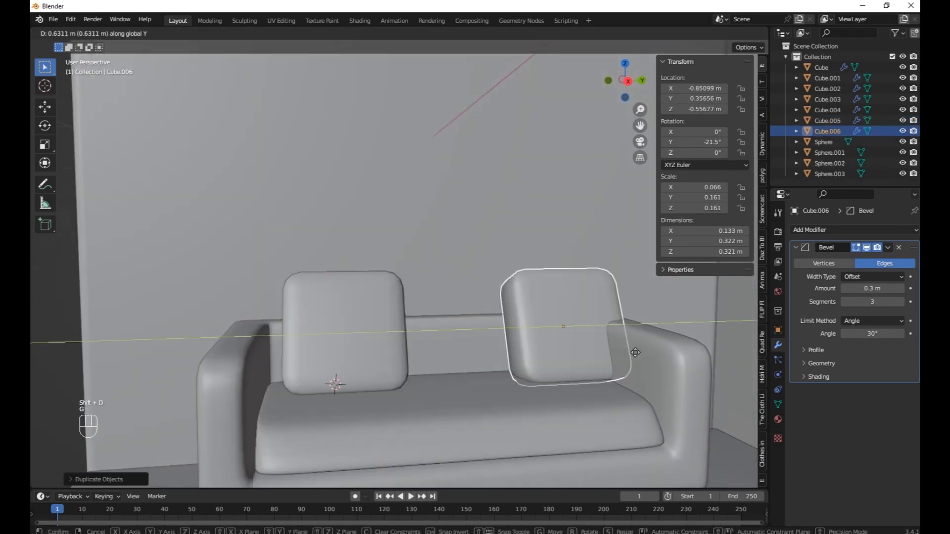
{"action": "left_click", "coordinate": [562, 344]}
Step: Widen both back cushions along Y, making the original about 0.39 m wide
{"action": "middle_click_drag", "start_coordinate": [559, 342], "coordinate": [529, 376]}
{"action": "key", "text": "s"}
{"action": "key", "text": "y"}
{"action": "left_click", "coordinate": [516, 339]}
{"action": "left_click", "coordinate": [307, 321]}
{"action": "key", "text": "s"}
{"action": "key", "text": "y"}
{"action": "left_click", "coordinate": [397, 342]}
Step: Raise both back cushions together to about -0.54 m in Z so they sit on the seat
{"action": "middle_click_drag", "start_coordinate": [398, 343], "coordinate": [391, 319]}
{"action": "left_click", "coordinate": [383, 319], "text": "shift"}
{"action": "key", "text": "g"}
{"action": "key", "text": "z"}
{"action": "left_click", "coordinate": [369, 319]}
{"action": "left_click", "coordinate": [342, 427]}
Step: Move the original back cushion along Y to about -0.25 m and widen it to about 0.41 m
{"action": "left_click", "coordinate": [305, 346]}
{"action": "middle_click_drag", "start_coordinate": [331, 348], "coordinate": [332, 359]}
{"action": "key", "text": "g"}
{"action": "key", "text": "x"}
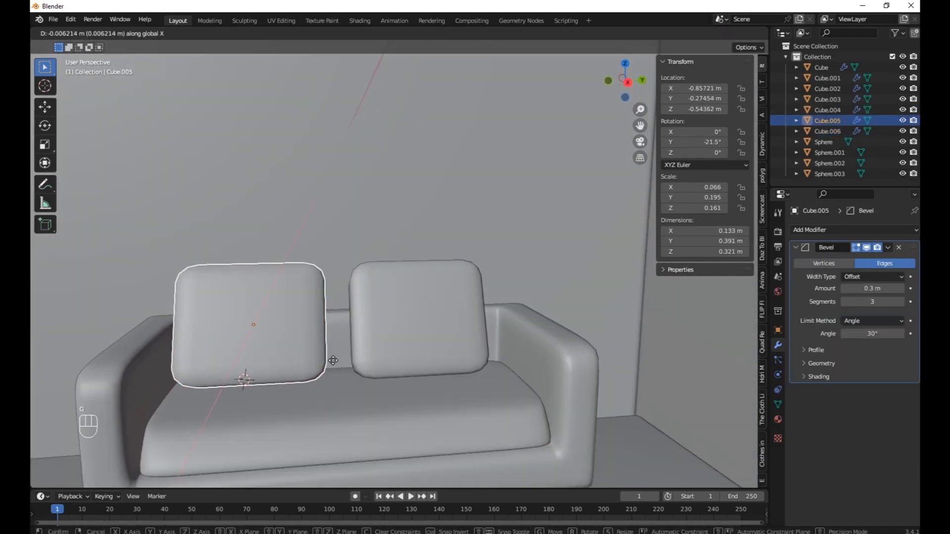
{"action": "key", "text": "y"}
{"action": "left_click", "coordinate": [338, 360]}
{"action": "key", "text": "s"}
{"action": "key", "text": "y"}
{"action": "left_click", "coordinate": [356, 354]}
Step: Widen the duplicated back cushion along Y to close the gap between the cushions
{"action": "left_click", "coordinate": [460, 320]}
{"action": "key", "text": "s"}
{"action": "key", "text": "y"}
{"action": "left_click", "coordinate": [476, 319]}
Step: Join the four sofa legs into one object
{"action": "right_click", "coordinate": [426, 393]}
{"action": "middle_click_drag", "start_coordinate": [410, 386], "coordinate": [415, 367]}
{"action": "scroll", "coordinate": [426, 365], "scroll_direction": "down", "scroll_amount": 6}
{"action": "right_click", "coordinate": [432, 356]}
{"action": "scroll", "coordinate": [288, 257], "scroll_direction": "up", "scroll_amount": 6}
{"action": "right_click", "coordinate": [288, 257]}
{"action": "right_click", "coordinate": [220, 257], "text": "shift"}
{"action": "middle_click_drag", "start_coordinate": [247, 267], "coordinate": [301, 296]}
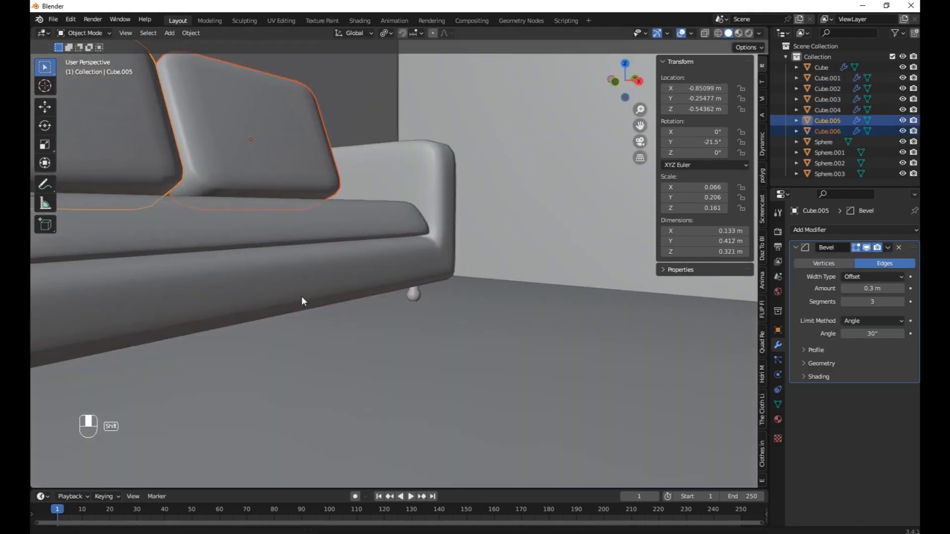
{"action": "right_click", "coordinate": [414, 292]}
{"action": "right_click", "coordinate": [81, 365], "text": "shift"}
{"action": "right_click", "coordinate": [485, 290], "text": "shift"}
{"action": "right_click", "coordinate": [557, 277], "text": "shift"}
{"action": "key", "text": "ctrl+j"}
Step: Move the sofa frame, seat, back cushions and legs together by about 0.01 m in the negative Y direction
{"action": "middle_click_drag", "start_coordinate": [478, 264], "coordinate": [425, 272]}
{"action": "right_click", "coordinate": [396, 243], "text": "shift"}
{"action": "right_click", "coordinate": [386, 198], "text": "shift"}
{"action": "right_click", "coordinate": [420, 143], "text": "shift"}
{"action": "right_click", "coordinate": [316, 149], "text": "shift"}
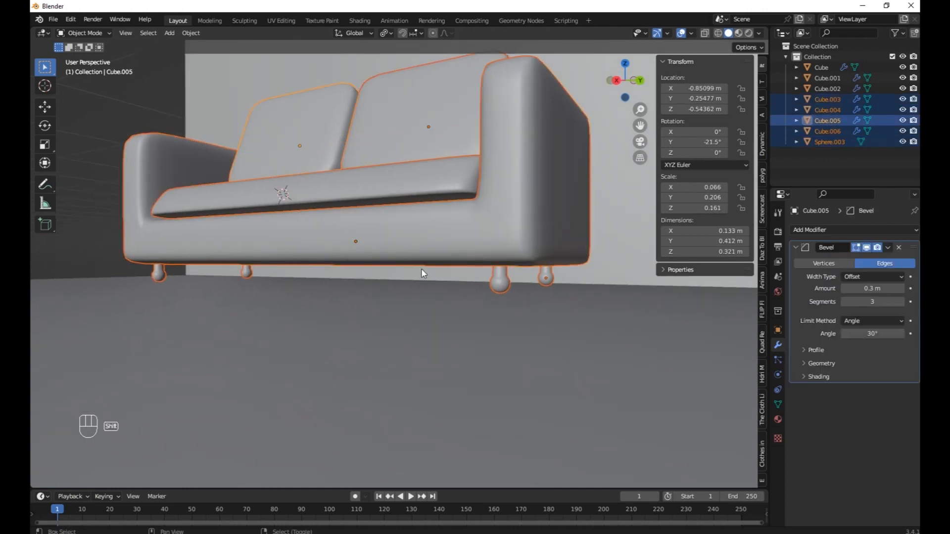
{"action": "key", "text": "g"}
{"action": "key", "text": "y"}
{"action": "left_click", "coordinate": [491, 286]}
{"action": "key", "text": "g"}
{"action": "key", "text": "z"}
{"action": "left_click", "coordinate": [491, 287]}
{"action": "middle_click_drag", "start_coordinate": [514, 280], "coordinate": [486, 349], "text": "shift"}
{"action": "key", "text": "g"}
{"action": "key", "text": "y"}
{"action": "left_click", "coordinate": [432, 325]}
{"action": "left_click", "coordinate": [431, 325]}
Step: Add a cube in the back corner beside the sofa and scale it uniformly to about 0.435 m
{"action": "middle_click_drag", "start_coordinate": [431, 325], "coordinate": [500, 304]}
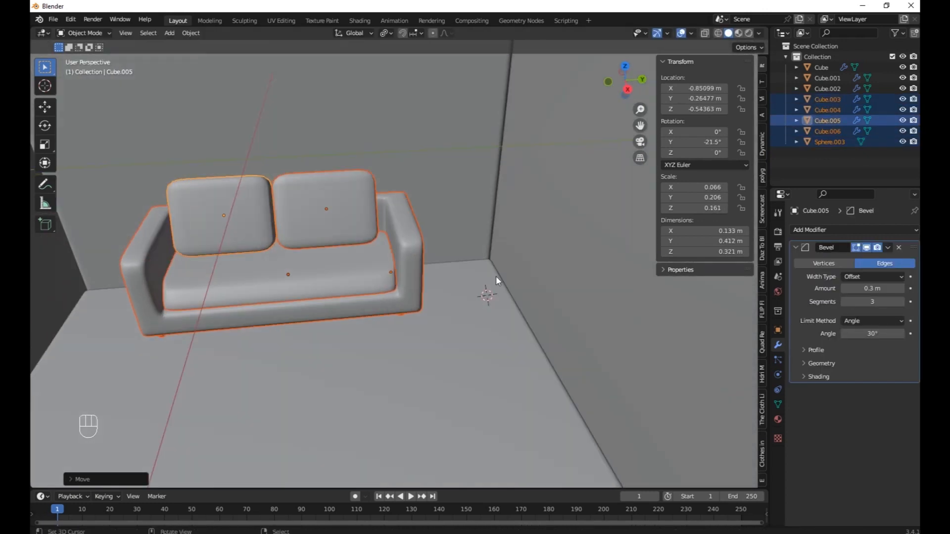
{"action": "key", "text": "shift+a"}
{"action": "mouse_move", "coordinate": [491, 228]}
{"action": "left_click", "coordinate": [537, 239]}
{"action": "scroll", "coordinate": [550, 245], "scroll_direction": "down", "scroll_amount": 4}
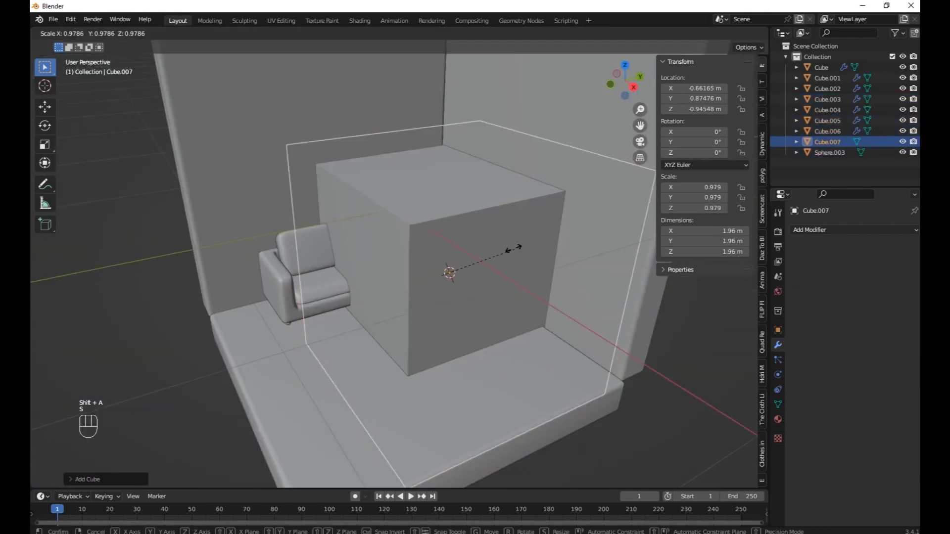
{"action": "key", "text": "s"}
{"action": "key", "text": "s"}
{"action": "left_click", "coordinate": [530, 286]}
Step: Raise the corner cube to about -0.72 m in Z and narrow it along Y to about 0.18 m
{"action": "key", "text": "g"}
{"action": "left_click", "coordinate": [534, 263]}
{"action": "key", "text": "s"}
{"action": "key", "text": "y"}
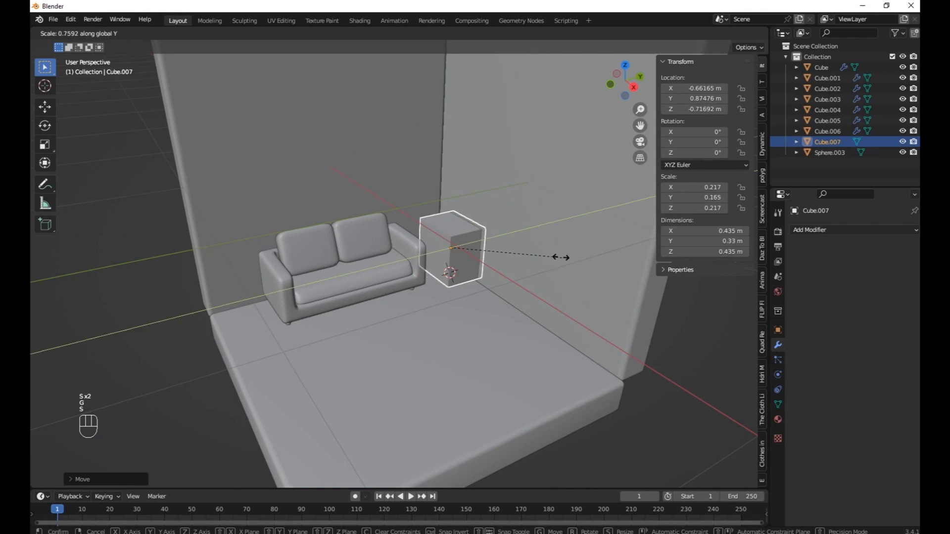
{"action": "left_click", "coordinate": [522, 240]}
Step: Stretch the corner block along Z to about 0.74 m tall and raise it so it stands on the floor
{"action": "middle_click_drag", "start_coordinate": [527, 231], "coordinate": [497, 193]}
{"action": "key", "text": "s"}
{"action": "key", "text": "z"}
{"action": "left_click", "coordinate": [496, 96]}
{"action": "key", "text": "g"}
{"action": "key", "text": "z"}
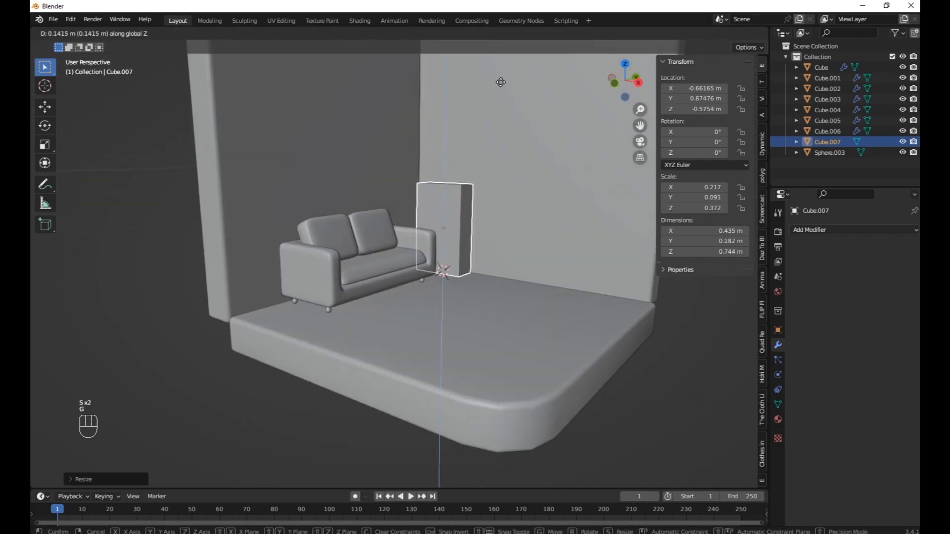
{"action": "left_click", "coordinate": [501, 84]}
Step: Raise the corner block's top face along Z in its mesh to make it taller
{"action": "key", "text": "Tab"}
{"action": "middle_click_drag", "start_coordinate": [500, 92], "coordinate": [487, 129]}
{"action": "left_click", "coordinate": [415, 221]}
{"action": "key", "text": "g"}
{"action": "key", "text": "z"}
Step: Move the corner block's two side faces along X in its mesh to fit the block between the wall and sofa
{"action": "middle_click_drag", "start_coordinate": [409, 190], "coordinate": [453, 232]}
{"action": "left_click", "coordinate": [373, 241]}
{"action": "key", "text": "g"}
{"action": "key", "text": "x"}
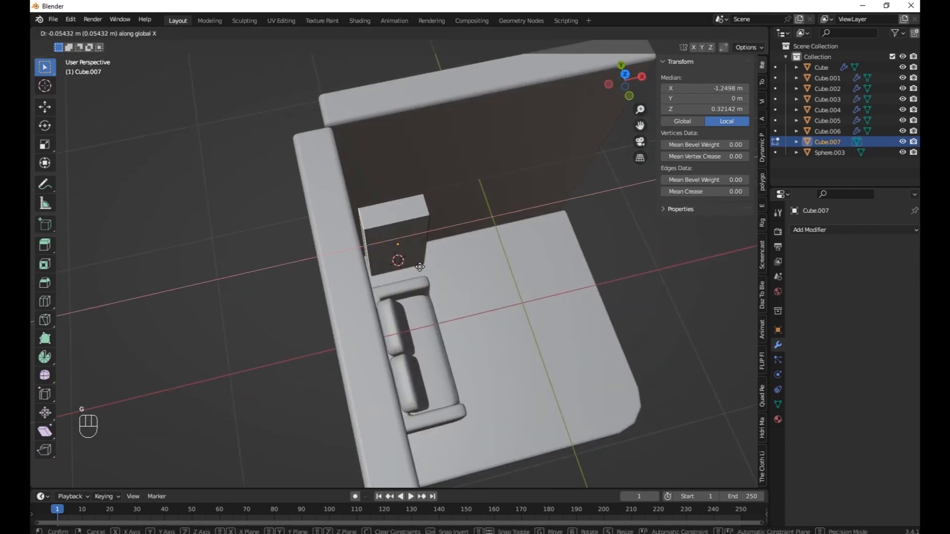
{"action": "left_click", "coordinate": [419, 267]}
{"action": "middle_click_drag", "start_coordinate": [420, 266], "coordinate": [379, 204]}
{"action": "left_click", "coordinate": [438, 250]}
{"action": "key", "text": "g"}
{"action": "key", "text": "x"}
{"action": "left_click", "coordinate": [449, 250]}
Step: Raise the corner block's top face along Z to make the block about 1.46 m tall
{"action": "left_click", "coordinate": [427, 213]}
{"action": "key", "text": "g"}
{"action": "key", "text": "z"}
{"action": "left_click", "coordinate": [433, 169]}
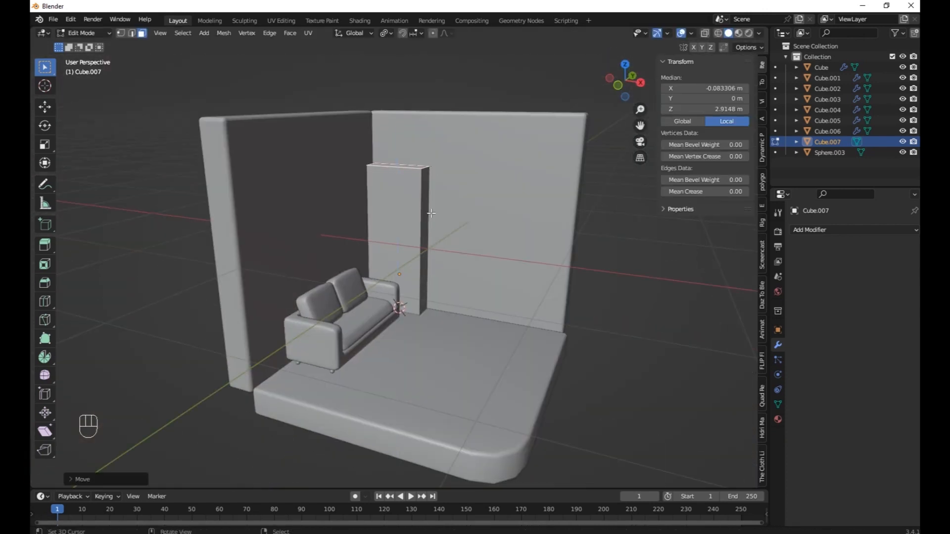
Step: Shift the block's open side face along X and front face along Y to about 0.77 m wide and 0.25 m deep
{"action": "right_click", "coordinate": [426, 216]}
{"action": "key", "text": "g"}
{"action": "key", "text": "x"}
{"action": "left_click", "coordinate": [437, 217]}
{"action": "right_click", "coordinate": [422, 242]}
{"action": "key", "text": "g"}
{"action": "key", "text": "y"}
{"action": "left_click", "coordinate": [428, 254]}
{"action": "key", "text": "ctrl+r"}
{"action": "left_click", "coordinate": [417, 240]}
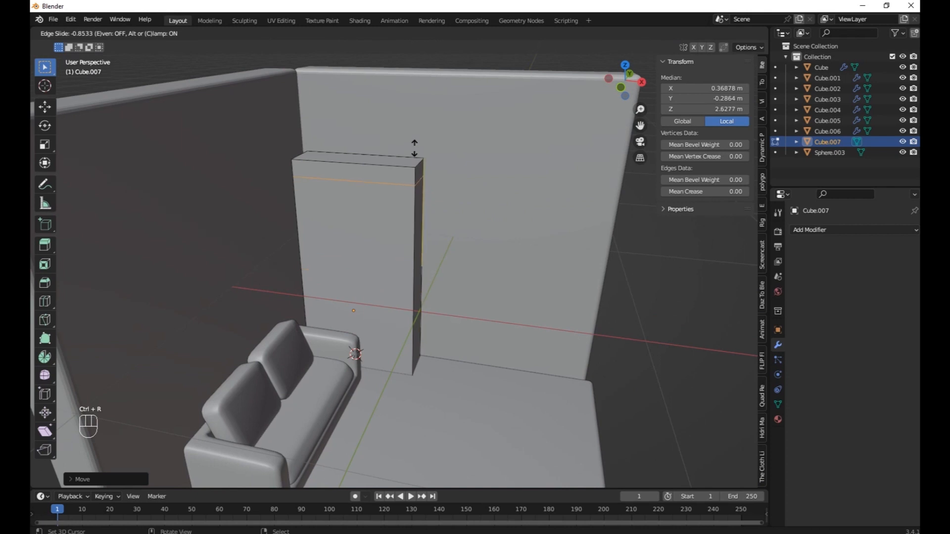
{"action": "left_click", "coordinate": [415, 147]}
{"action": "key", "text": "ctrl+z"}
Step: Inset the block's front face, stretch the inset along Z for an even frame, and extrude it slightly inward along Y
{"action": "key", "text": "i"}
{"action": "left_click", "coordinate": [452, 215]}
{"action": "key", "text": "s"}
{"action": "key", "text": "z"}
{"action": "left_click", "coordinate": [376, 152]}
{"action": "middle_click_drag", "start_coordinate": [432, 237], "coordinate": [401, 243]}
{"action": "key", "text": "e"}
{"action": "key", "text": "x"}
{"action": "key", "text": "y"}
{"action": "left_click", "coordinate": [396, 243]}
Step: Cut two closely spaced horizontal edge loops around the cabinet near its top
{"action": "key", "text": "ctrl+r"}
{"action": "left_click", "coordinate": [396, 241]}
{"action": "left_click", "coordinate": [397, 181]}
{"action": "key", "text": "3"}
{"action": "right_click", "coordinate": [389, 186]}
{"action": "middle_click_drag", "start_coordinate": [397, 180], "coordinate": [371, 242]}
{"action": "scroll", "coordinate": [370, 243], "scroll_direction": "up", "scroll_amount": 2}
{"action": "middle_click_drag", "start_coordinate": [356, 365], "coordinate": [358, 357]}
{"action": "key", "text": "ctrl+r"}
{"action": "left_click", "coordinate": [419, 265]}
Step: Inset the cabinet's upper front face and extrude it about 0.17 m inward along Y as an open compartment
{"action": "key", "text": "3"}
{"action": "right_click", "coordinate": [346, 237]}
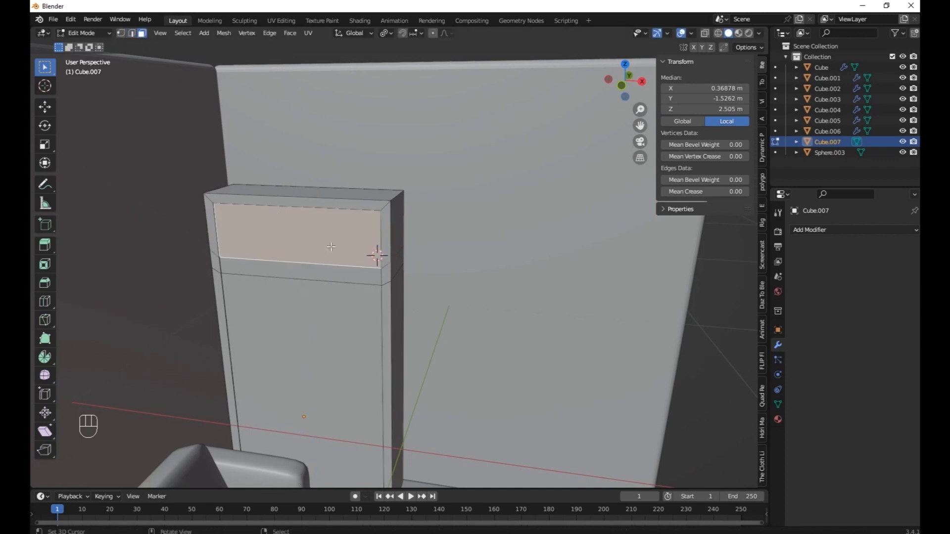
{"action": "key", "text": "i"}
{"action": "left_click", "coordinate": [396, 238]}
{"action": "middle_click_drag", "start_coordinate": [424, 237], "coordinate": [416, 239]}
{"action": "key", "text": "e"}
{"action": "key", "text": "x"}
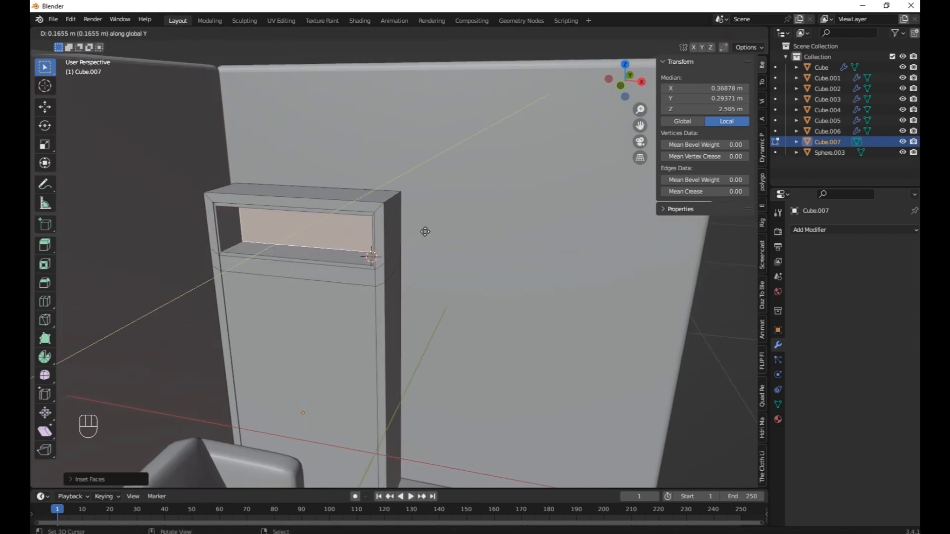
{"action": "left_click", "coordinate": [425, 231]}
Step: Cut a horizontal edge loop around the middle of the cabinet
{"action": "left_click", "coordinate": [304, 295]}
{"action": "left_click", "coordinate": [396, 391]}
{"action": "left_click", "coordinate": [397, 375]}
Step: Inset the cabinet's middle front face and scale the inset along Z
{"action": "right_click", "coordinate": [258, 326]}
{"action": "key", "text": "3"}
{"action": "right_click", "coordinate": [262, 326]}
{"action": "key", "text": "i"}
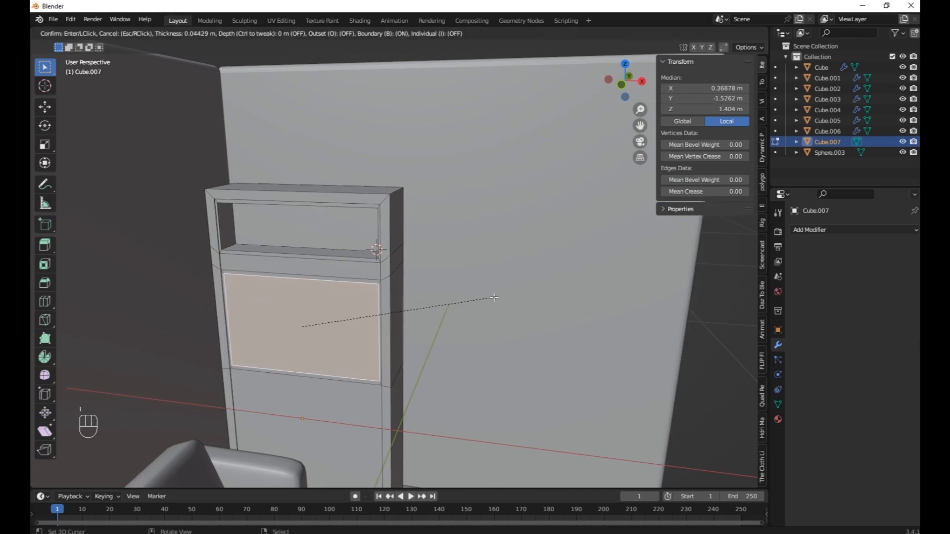
{"action": "left_click", "coordinate": [494, 297]}
{"action": "key", "text": "s"}
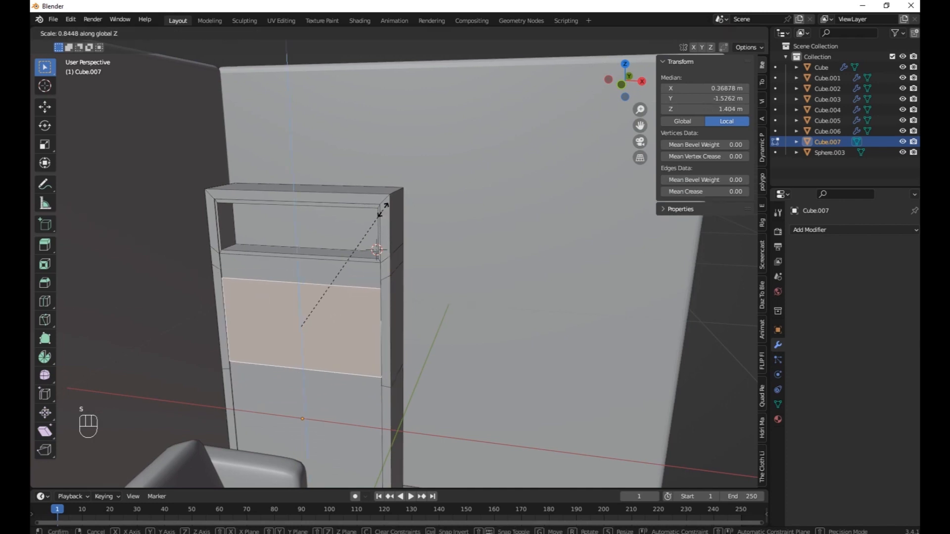
{"action": "left_click", "coordinate": [382, 205]}
Step: Extrude the middle front face about 0.13 m inward along Y to form a second open compartment
{"action": "middle_click_drag", "start_coordinate": [382, 205], "coordinate": [417, 311]}
{"action": "key", "text": "e"}
{"action": "key", "text": "y"}
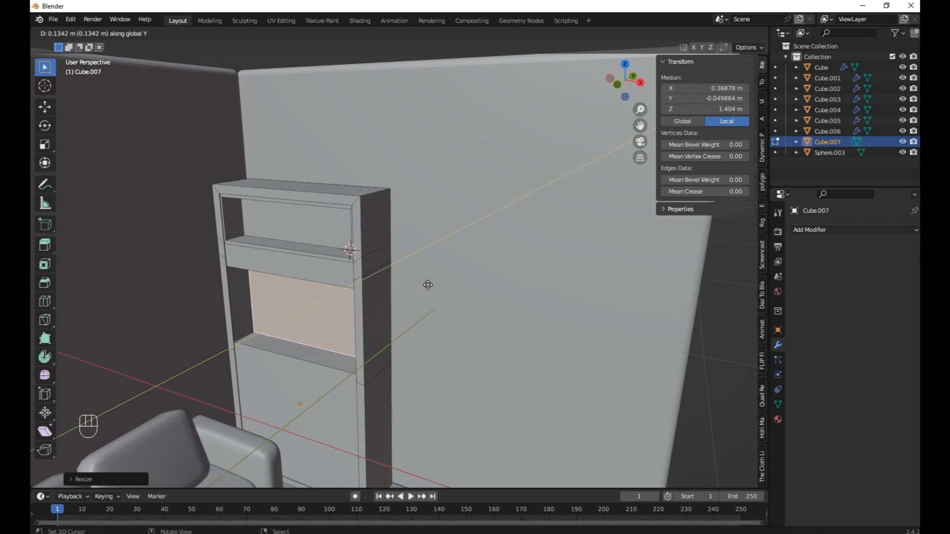
{"action": "left_click", "coordinate": [437, 279]}
{"action": "middle_click_drag", "start_coordinate": [315, 429], "coordinate": [326, 310]}
{"action": "left_click", "coordinate": [349, 345]}
{"action": "right_click", "coordinate": [363, 360]}
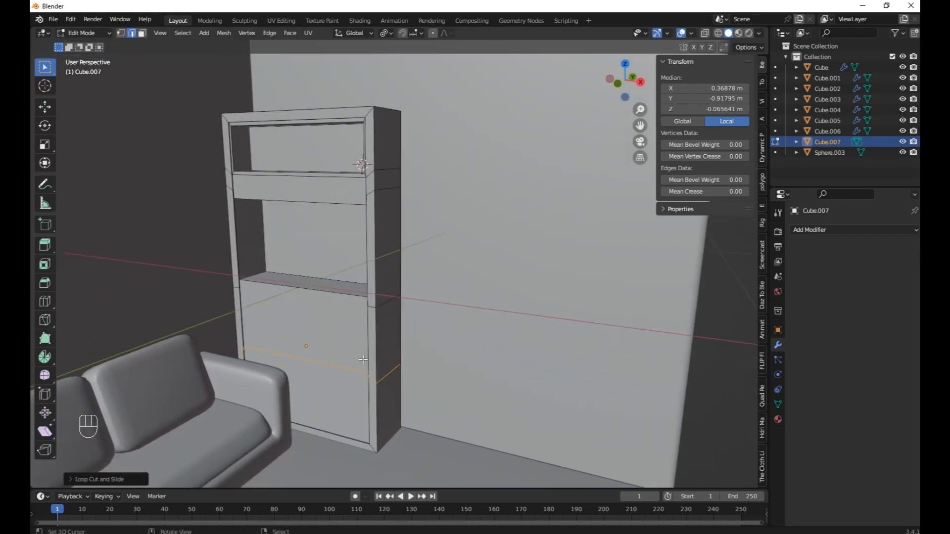
Step: Inset the cabinet's lower front face and scale the inset along X to outline a door panel
{"action": "key", "text": "3"}
{"action": "left_click", "coordinate": [307, 361]}
{"action": "middle_click_drag", "start_coordinate": [514, 232], "coordinate": [535, 224]}
{"action": "key", "text": "i"}
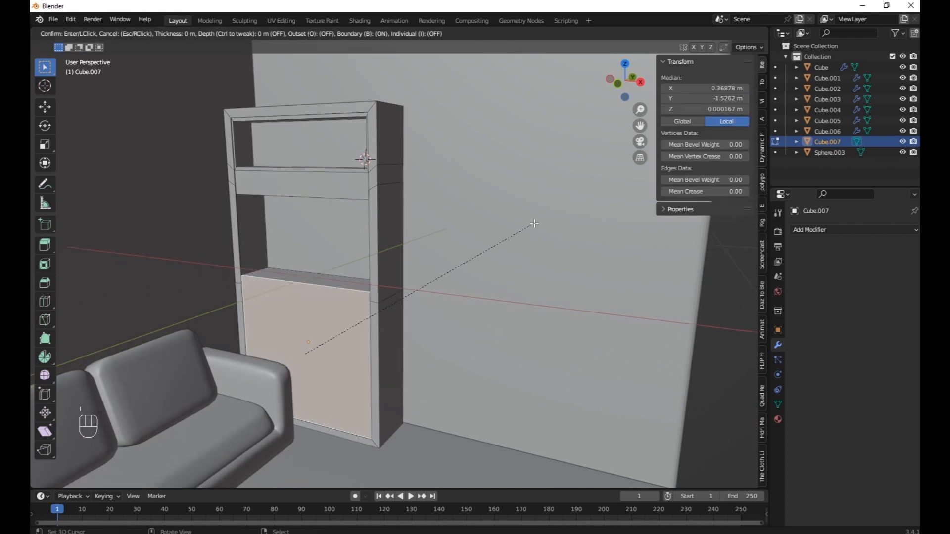
{"action": "left_click", "coordinate": [529, 228]}
{"action": "scroll", "coordinate": [518, 307], "scroll_direction": "up", "scroll_amount": 3}
{"action": "middle_click_drag", "start_coordinate": [498, 302], "coordinate": [445, 324]}
{"action": "key", "text": "s"}
{"action": "key", "text": "x"}
{"action": "left_click", "coordinate": [516, 315]}
Step: Extrude the lower door panel slightly along Y
{"action": "scroll", "coordinate": [446, 324], "scroll_direction": "down", "scroll_amount": 2}
{"action": "key", "text": "e"}
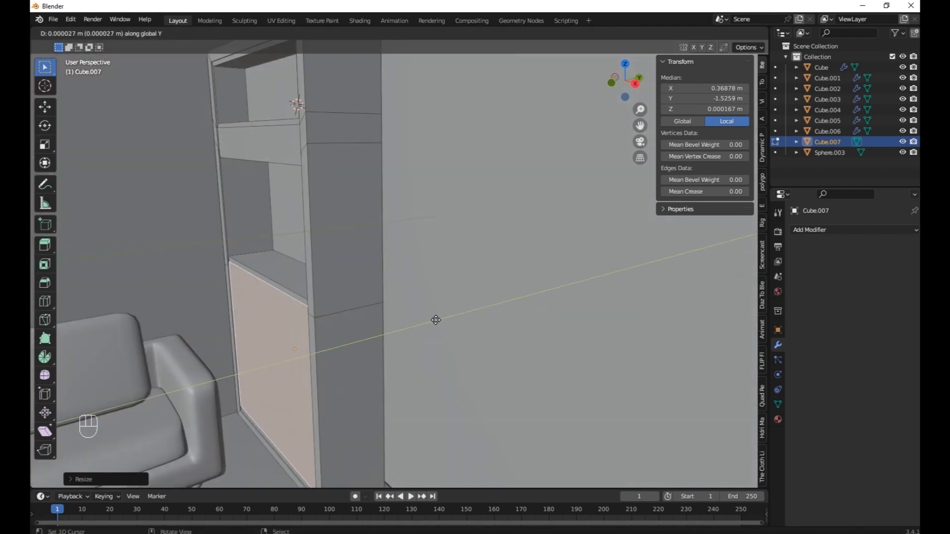
{"action": "left_click", "coordinate": [428, 320]}
Step: Add a Bevel modifier to the cabinet with an amount of 0.37 m
{"action": "key", "text": "Tab"}
{"action": "scroll", "coordinate": [423, 322], "scroll_direction": "down", "scroll_amount": 3}
{"action": "middle_click_drag", "start_coordinate": [376, 302], "coordinate": [413, 345]}
{"action": "left_click", "coordinate": [869, 230]}
{"action": "left_click", "coordinate": [702, 268]}
{"action": "middle_click_drag", "start_coordinate": [451, 251], "coordinate": [475, 235]}
{"action": "scroll", "coordinate": [475, 235], "scroll_direction": "up", "scroll_amount": 1}
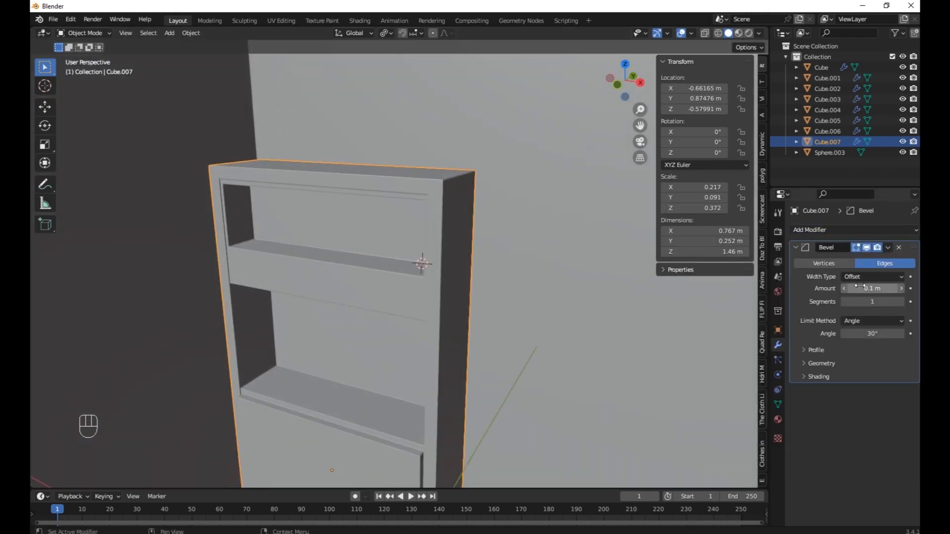
{"action": "scroll", "coordinate": [456, 171], "scroll_direction": "down", "scroll_amount": 8}
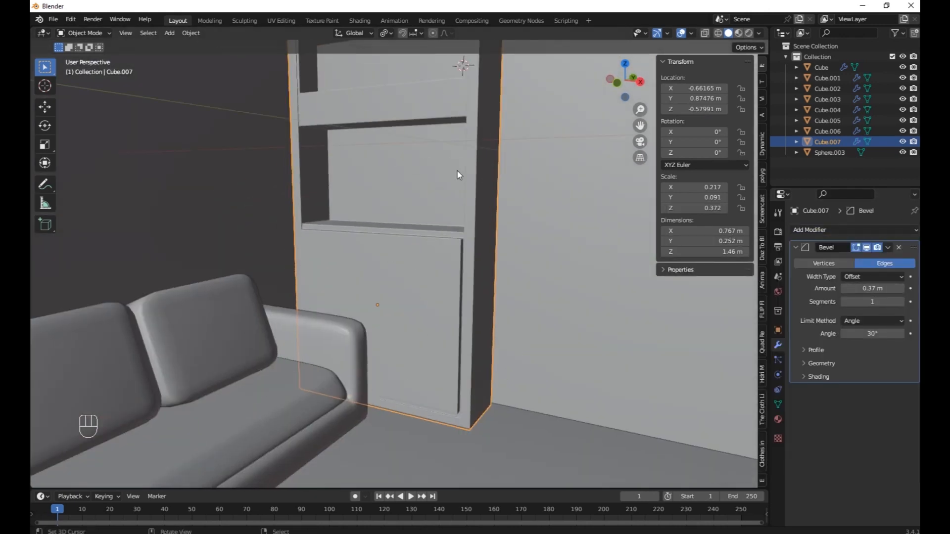
Step: Add a cube on the back wall beside the cabinet, scale it to 0.4 m and flatten it to about 0.043 m thick
{"action": "middle_click_drag", "start_coordinate": [446, 228], "coordinate": [489, 253]}
{"action": "scroll", "coordinate": [468, 106], "scroll_direction": "up", "scroll_amount": 4}
{"action": "middle_click_drag", "start_coordinate": [468, 106], "coordinate": [455, 94]}
{"action": "middle_click_drag", "start_coordinate": [456, 94], "coordinate": [344, 248], "text": "shift"}
{"action": "scroll", "coordinate": [376, 158], "scroll_direction": "up", "scroll_amount": 3}
{"action": "key", "text": "shift+a"}
{"action": "mouse_move", "coordinate": [313, 158]}
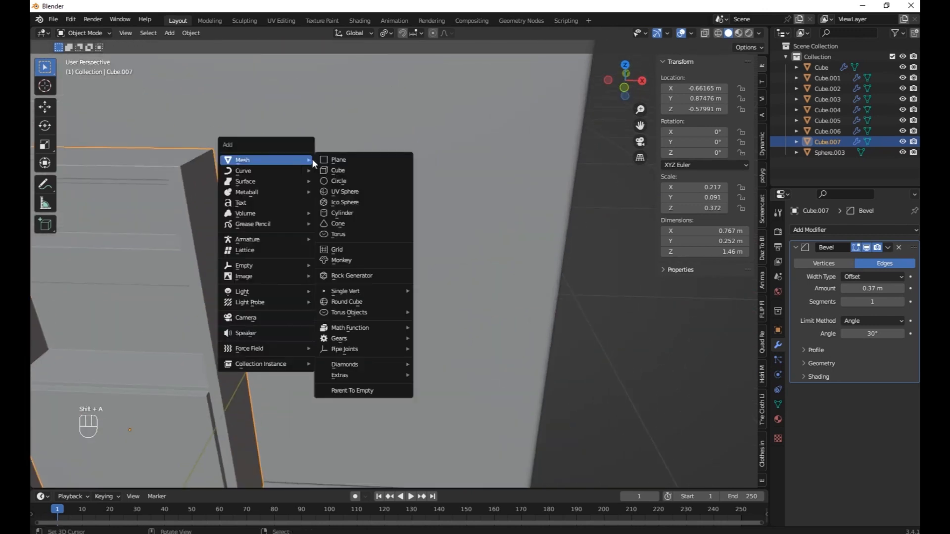
{"action": "left_click", "coordinate": [351, 168]}
{"action": "scroll", "coordinate": [435, 193], "scroll_direction": "down", "scroll_amount": 4}
{"action": "key", "text": "s"}
{"action": "left_click", "coordinate": [394, 220]}
{"action": "middle_click_drag", "start_coordinate": [467, 228], "coordinate": [447, 205]}
{"action": "key", "text": "s"}
{"action": "key", "text": "z"}
{"action": "left_click", "coordinate": [408, 219]}
Step: Narrow the flat slab along Y to about 0.22 m and move it against the back wall beside the cabinet
{"action": "key", "text": "s"}
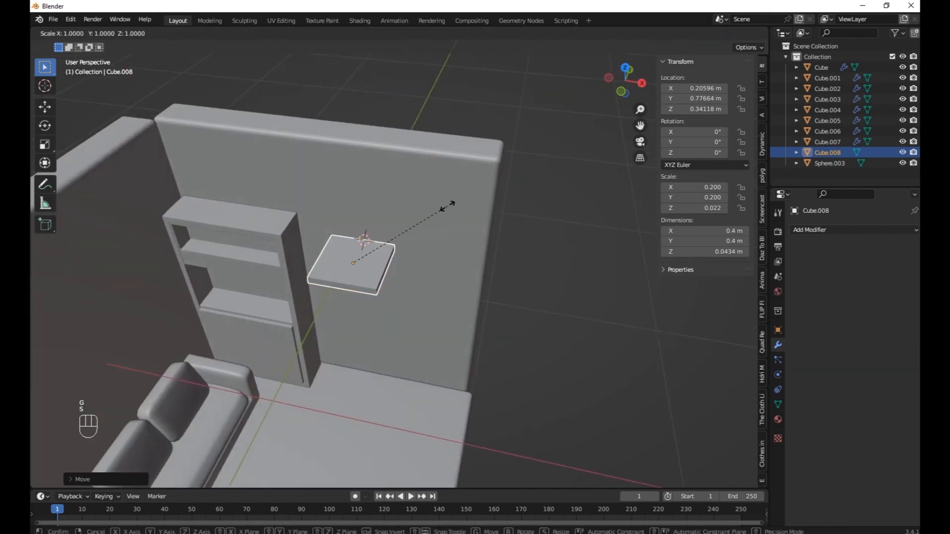
{"action": "left_click", "coordinate": [393, 216]}
{"action": "middle_click_drag", "start_coordinate": [393, 216], "coordinate": [397, 241]}
{"action": "key", "text": "g"}
{"action": "key", "text": "y"}
{"action": "left_click", "coordinate": [360, 245]}
{"action": "key", "text": "g"}
{"action": "key", "text": "x"}
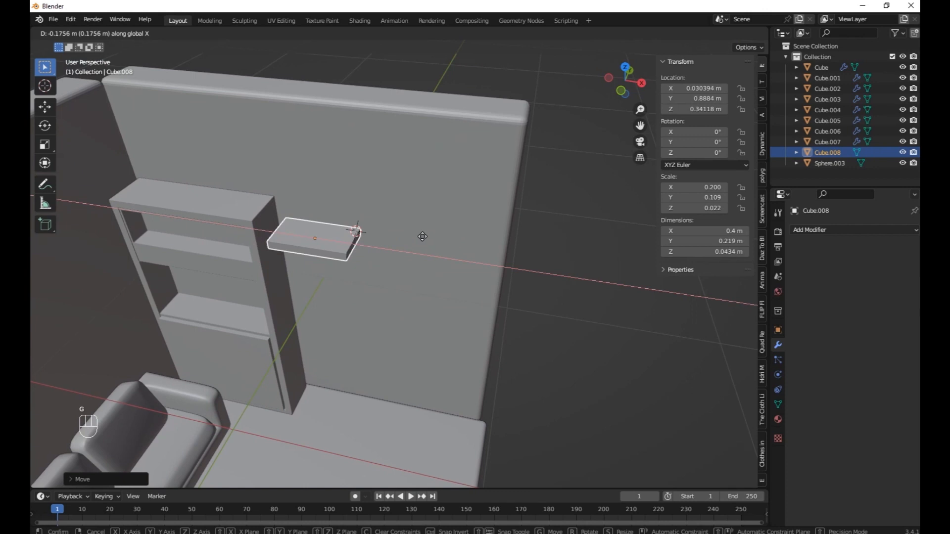
{"action": "left_click", "coordinate": [420, 236]}
Step: Bevel the wall shelf's outer front corner edge into a rounded corner
{"action": "scroll", "coordinate": [418, 239], "scroll_direction": "up", "scroll_amount": 3}
{"action": "key", "text": "Tab"}
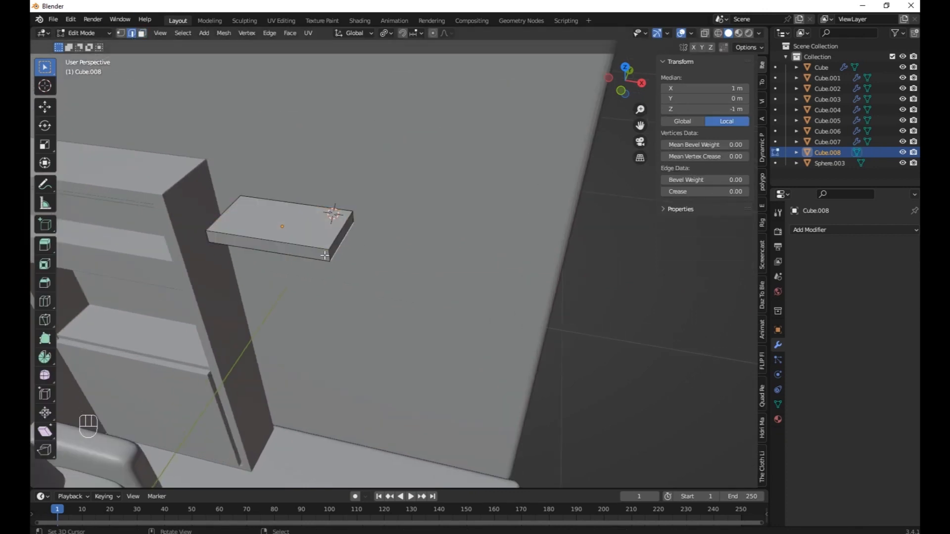
{"action": "left_click", "coordinate": [347, 210]}
{"action": "key", "text": "Tab"}
Step: Move the wall shelf along Y to about 0.89 m so it meets the back wall
{"action": "middle_click_drag", "start_coordinate": [334, 225], "coordinate": [176, 48]}
{"action": "key", "text": "g"}
{"action": "key", "text": "y"}
{"action": "left_click", "coordinate": [272, 270]}
Step: Shade the wall shelf smooth with Auto Smooth enabled at 30°
{"action": "left_click", "coordinate": [191, 32]}
{"action": "left_click", "coordinate": [213, 261]}
{"action": "left_click", "coordinate": [99, 479]}
{"action": "left_click", "coordinate": [130, 464]}
{"action": "middle_click_drag", "start_coordinate": [133, 462], "coordinate": [289, 275]}
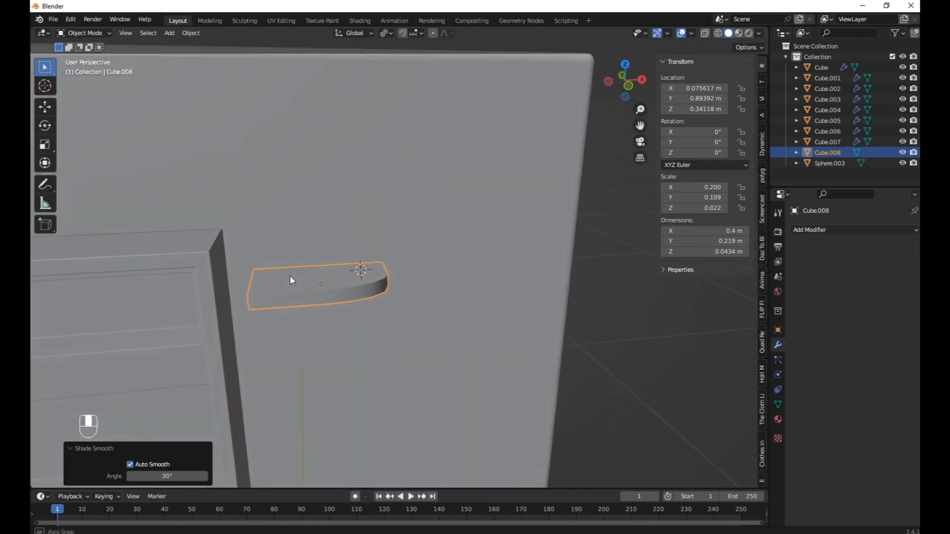
{"action": "key", "text": "Tab"}
{"action": "right_click", "coordinate": [300, 300]}
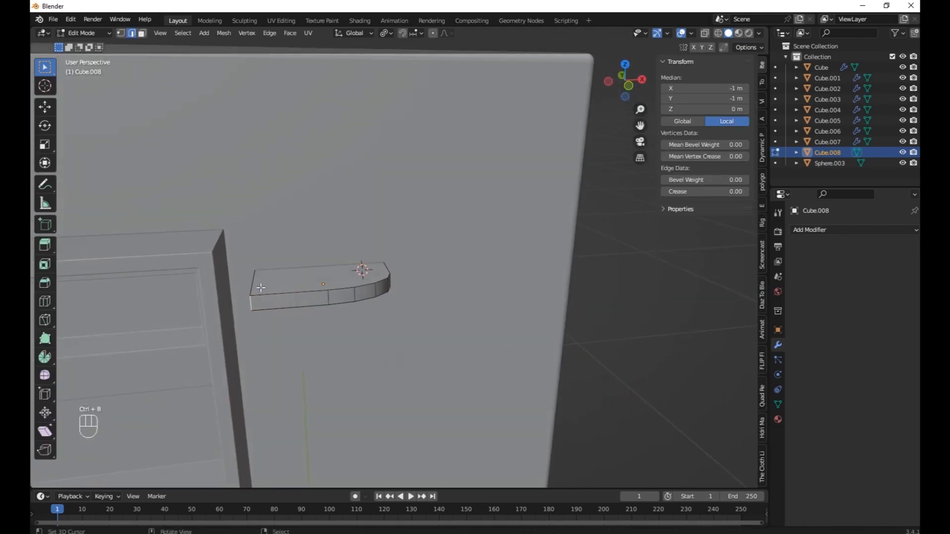
{"action": "scroll", "coordinate": [327, 299], "scroll_direction": "down", "scroll_amount": 4}
{"action": "key", "text": "Tab"}
Step: Add a cube on the floor below the shelf, scale it to a slab about 0.042 m thick and raise it about 0.3 m
{"action": "middle_click_drag", "start_coordinate": [372, 284], "coordinate": [412, 341]}
{"action": "left_click", "coordinate": [345, 349]}
{"action": "key", "text": "shift+a"}
{"action": "left_click", "coordinate": [396, 133]}
{"action": "key", "text": "s"}
{"action": "key", "text": "z"}
{"action": "left_click", "coordinate": [330, 338]}
{"action": "key", "text": "s"}
{"action": "left_click", "coordinate": [401, 363]}
{"action": "key", "text": "g"}
{"action": "key", "text": "z"}
Step: Stretch the new slab along X to about 0.93 m wide
{"action": "key", "text": "s"}
{"action": "key", "text": "x"}
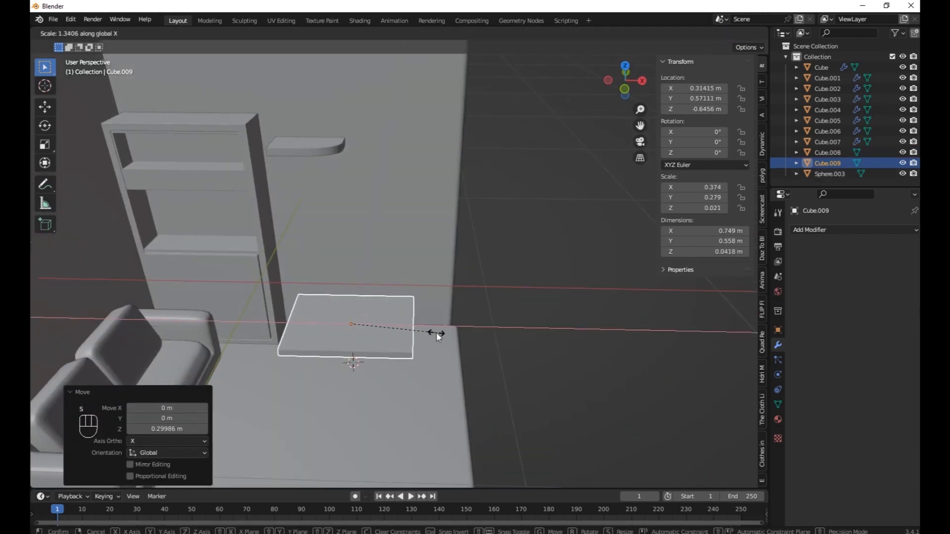
{"action": "left_click", "coordinate": [437, 334]}
{"action": "middle_click_drag", "start_coordinate": [437, 338], "coordinate": [470, 297]}
{"action": "key", "text": "s"}
{"action": "key", "text": "x"}
{"action": "left_click", "coordinate": [471, 335]}
{"action": "scroll", "coordinate": [470, 298], "scroll_direction": "up", "scroll_amount": 3}
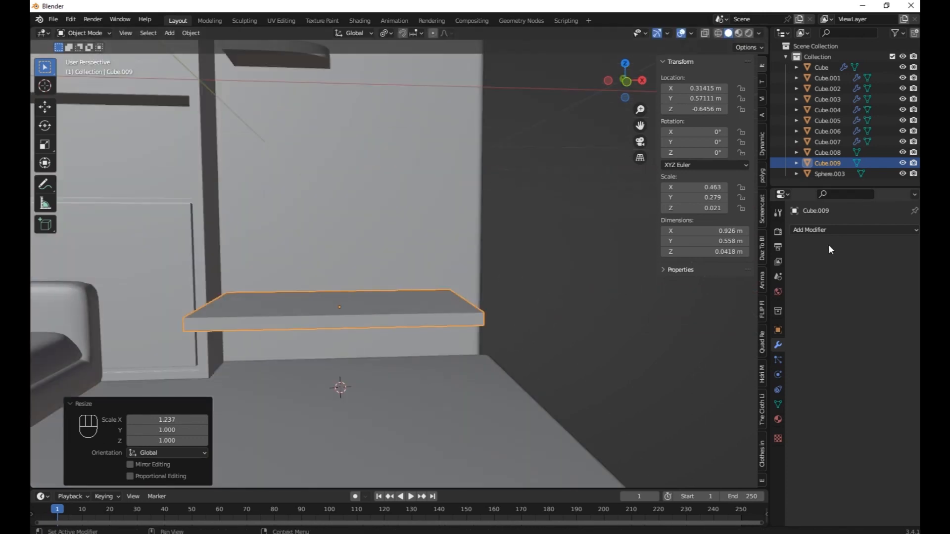
Step: Add a Bevel modifier with 10 segments to the slab and move it about 0.064 m along Y
{"action": "left_click", "coordinate": [828, 231]}
{"action": "left_click", "coordinate": [699, 266]}
{"action": "middle_click_drag", "start_coordinate": [572, 300], "coordinate": [537, 297]}
{"action": "middle_click_drag", "start_coordinate": [672, 344], "coordinate": [371, 263]}
{"action": "key", "text": "g"}
{"action": "key", "text": "y"}
{"action": "left_click", "coordinate": [262, 322]}
Step: Add a cylinder at the slab's centre and scale it to a thin leg about 0.045 m in diameter
{"action": "key", "text": "shift+s"}
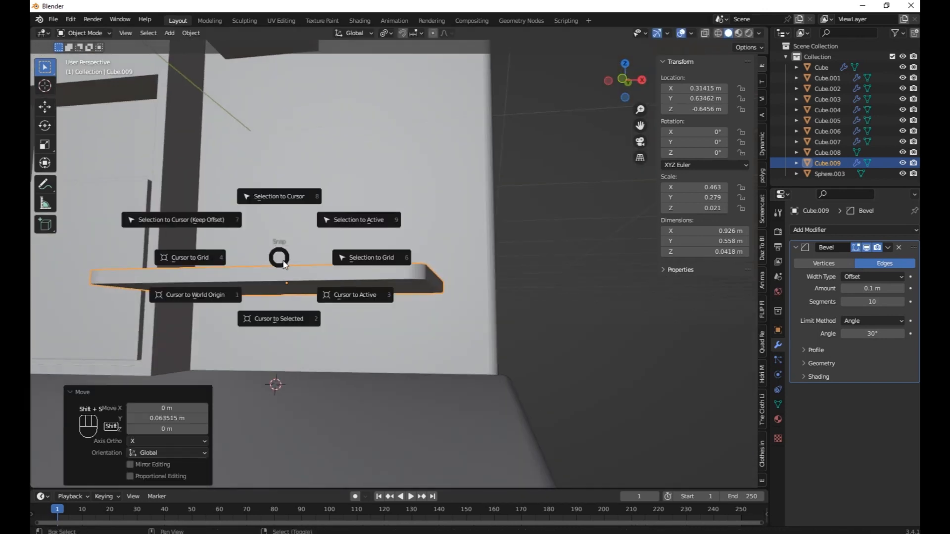
{"action": "key", "text": "shift+a"}
{"action": "key", "text": "shift+a"}
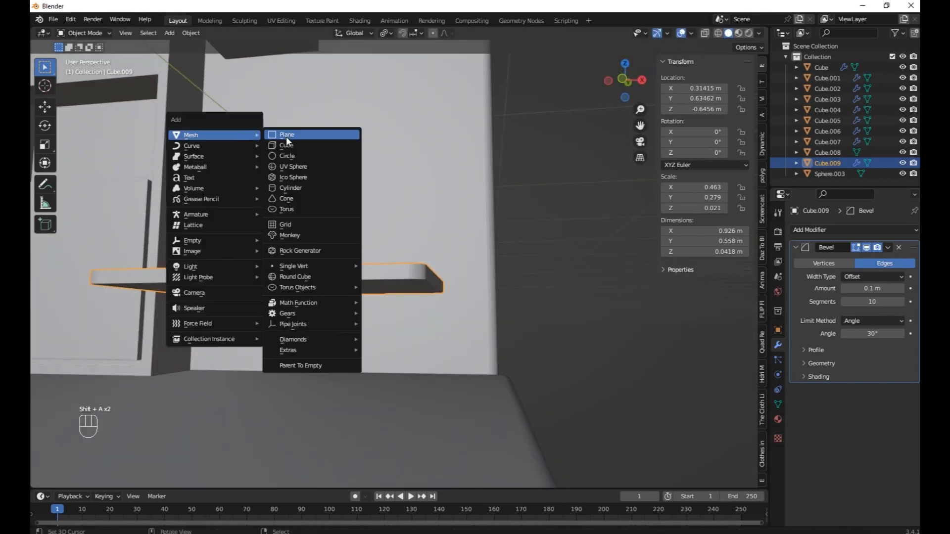
{"action": "left_click", "coordinate": [290, 188]}
{"action": "scroll", "coordinate": [417, 246], "scroll_direction": "down", "scroll_amount": 3}
{"action": "key", "text": "s"}
{"action": "left_click", "coordinate": [343, 288]}
{"action": "key", "text": "s"}
{"action": "key", "text": "x"}
{"action": "left_click", "coordinate": [370, 253]}
{"action": "key", "text": "s"}
{"action": "left_click", "coordinate": [395, 249]}
Step: Move the cylinder leg beneath the slab's front corner on the sofa side, at about X -0.09 m and Y 0.43 m
{"action": "middle_click_drag", "start_coordinate": [395, 249], "coordinate": [359, 240]}
{"action": "key", "text": "g"}
{"action": "middle_click", "coordinate": [359, 239]}
{"action": "left_click", "coordinate": [366, 285]}
{"action": "middle_click_drag", "start_coordinate": [365, 285], "coordinate": [417, 312]}
{"action": "key", "text": "g"}
{"action": "middle_click", "coordinate": [408, 316]}
{"action": "left_click", "coordinate": [346, 363]}
{"action": "middle_click_drag", "start_coordinate": [346, 362], "coordinate": [277, 390]}
{"action": "key", "text": "g"}
{"action": "middle_click", "coordinate": [468, 227]}
{"action": "left_click", "coordinate": [431, 270]}
Step: Scale the leg to about 0.344 m tall, then raise the leg and slab together about 0.052 m along Z
{"action": "middle_click_drag", "start_coordinate": [430, 269], "coordinate": [324, 228]}
{"action": "key", "text": "s"}
{"action": "middle_click", "coordinate": [333, 161]}
{"action": "left_click", "coordinate": [333, 149]}
{"action": "left_click", "coordinate": [431, 197], "text": "shift"}
{"action": "key", "text": "g"}
{"action": "middle_click", "coordinate": [431, 196]}
{"action": "left_click", "coordinate": [428, 183]}
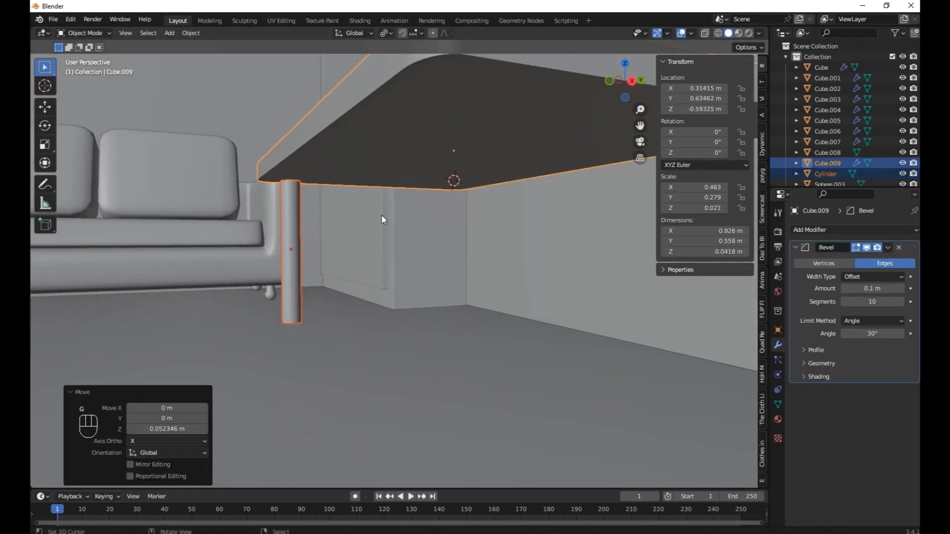
Step: Add a Subdivision modifier to the leg with viewport level 2
{"action": "left_click", "coordinate": [293, 242]}
{"action": "key", "text": "Tab"}
{"action": "key", "text": "Tab"}
{"action": "left_click", "coordinate": [859, 229]}
{"action": "left_click", "coordinate": [702, 423]}
{"action": "middle_click_drag", "start_coordinate": [445, 297], "coordinate": [425, 257]}
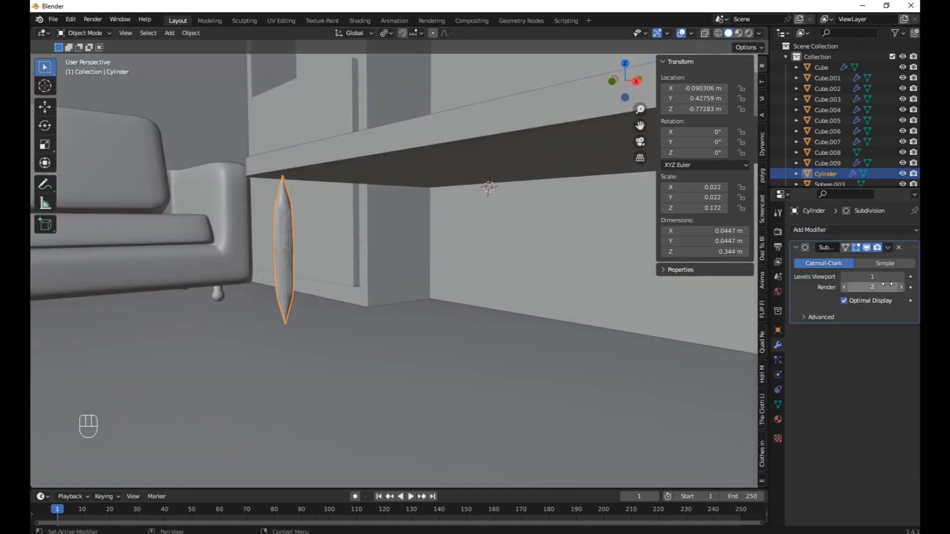
Step: Cut edge loops around the leg and slide them close to its ends
{"action": "key", "text": "Tab"}
{"action": "key", "text": "ctrl+r"}
{"action": "left_click", "coordinate": [232, 242]}
{"action": "right_click", "coordinate": [234, 146]}
{"action": "key", "text": "g"}
{"action": "key", "text": "g"}
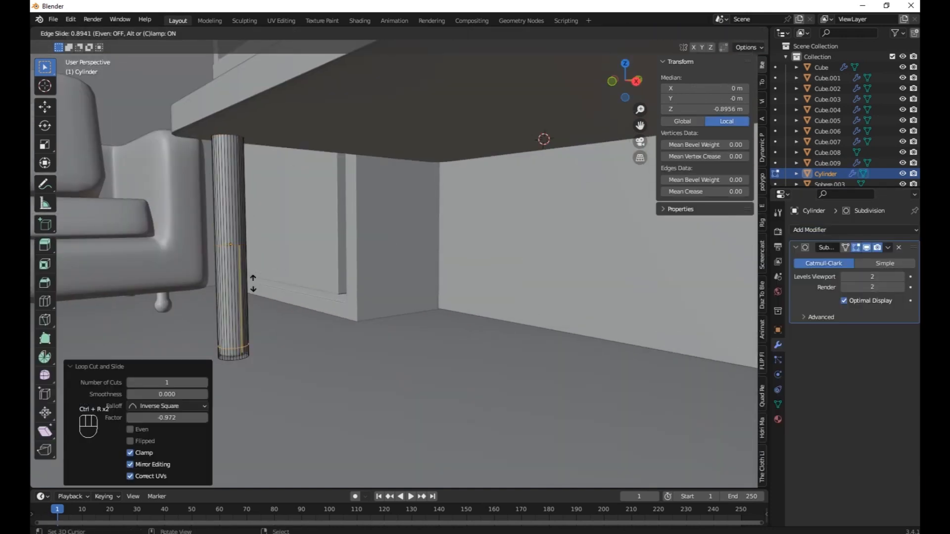
{"action": "left_click", "coordinate": [253, 278]}
Step: Bevel the edge loop at the leg's bottom end with 4 segments
{"action": "key", "text": "Tab"}
{"action": "key", "text": "Tab"}
{"action": "scroll", "coordinate": [251, 355], "scroll_direction": "up", "scroll_amount": 4}
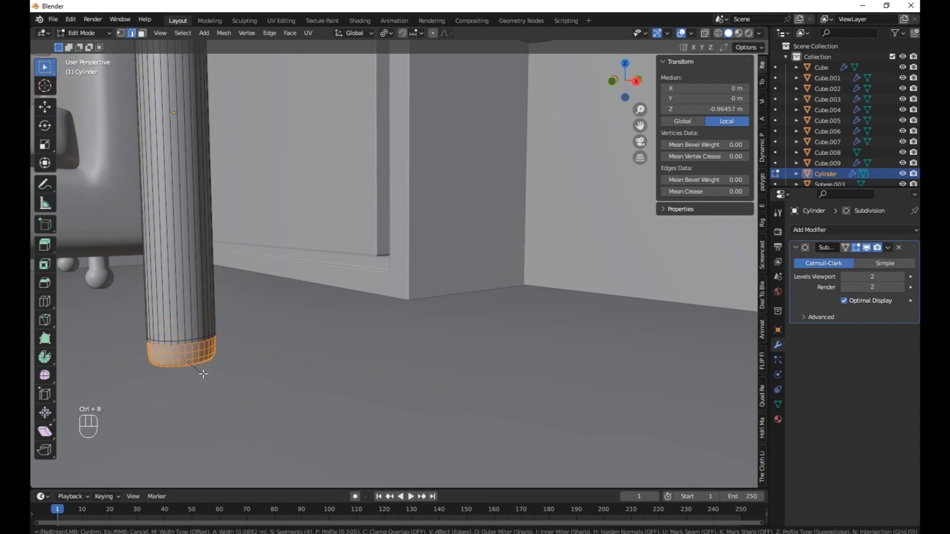
{"action": "left_click", "coordinate": [204, 374]}
{"action": "middle_click_drag", "start_coordinate": [203, 374], "coordinate": [188, 346]}
{"action": "left_click", "coordinate": [71, 269]}
{"action": "middle_click_drag", "start_coordinate": [99, 188], "coordinate": [117, 162]}
Step: Shade the table leg smooth
{"action": "key", "text": "Tab"}
{"action": "left_click", "coordinate": [191, 33]}
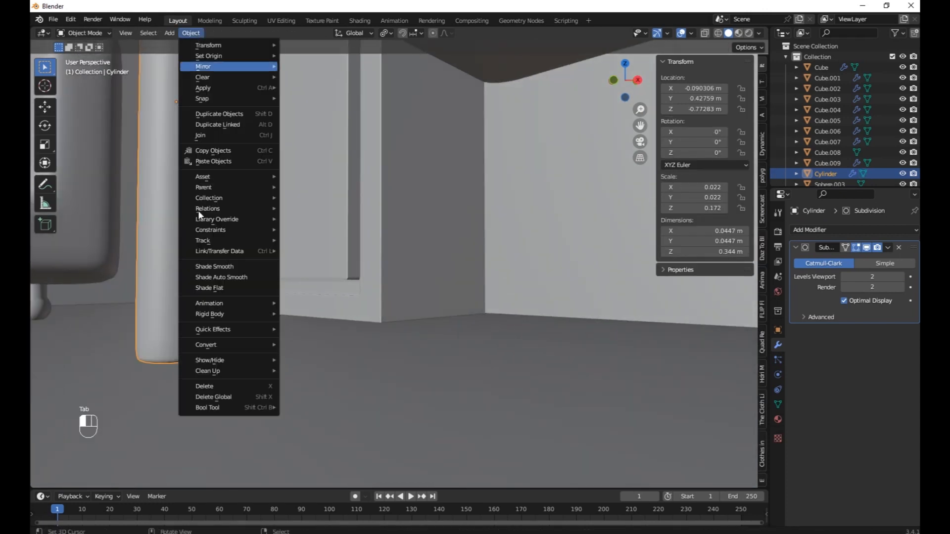
{"action": "left_click", "coordinate": [217, 270]}
Step: Tilt the leg about -13.8° around X so it splays outward
{"action": "scroll", "coordinate": [346, 259], "scroll_direction": "down", "scroll_amount": 6}
{"action": "middle_click_drag", "start_coordinate": [354, 258], "coordinate": [427, 285]}
{"action": "middle_click_drag", "start_coordinate": [303, 367], "coordinate": [482, 313]}
{"action": "key", "text": "r"}
{"action": "key", "text": "x"}
{"action": "left_click", "coordinate": [426, 309]}
Step: Duplicate the tilted leg and move the copy along X to the slab's other front corner
{"action": "key", "text": "shift+d"}
{"action": "right_click", "coordinate": [484, 307]}
{"action": "key", "text": "g"}
{"action": "right_click", "coordinate": [495, 275]}
{"action": "middle_click_drag", "start_coordinate": [495, 276], "coordinate": [342, 278]}
{"action": "key", "text": "g"}
{"action": "key", "text": "x"}
{"action": "left_click", "coordinate": [612, 328]}
Step: Duplicate both front legs and move the copies about 0.43 m along Y towards the back wall
{"action": "middle_click_drag", "start_coordinate": [611, 328], "coordinate": [380, 319]}
{"action": "left_click", "coordinate": [345, 291], "text": "shift"}
{"action": "key", "text": "shift+d"}
{"action": "right_click", "coordinate": [424, 324]}
{"action": "key", "text": "g"}
{"action": "key", "text": "y"}
{"action": "key", "text": "x"}
{"action": "key", "text": "z"}
{"action": "key", "text": "y"}
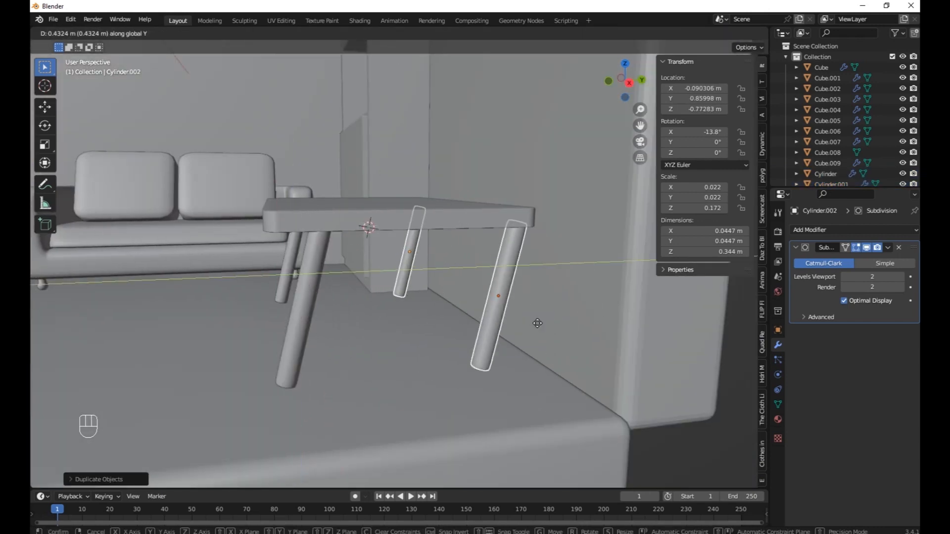
{"action": "left_click", "coordinate": [521, 323]}
Step: Rotate the two rear legs around X to splay the opposite way and reposition them along Y under the slab
{"action": "middle_click_drag", "start_coordinate": [567, 328], "coordinate": [527, 319], "text": "shift"}
{"action": "key", "text": "r"}
{"action": "key", "text": "x"}
{"action": "left_click", "coordinate": [509, 243]}
{"action": "mouse_move", "coordinate": [507, 263]}
{"action": "middle_mouse_down"}
{"action": "mouse_move", "coordinate": [485, 258]}
{"action": "mouse_move", "coordinate": [496, 271]}
{"action": "middle_mouse_up"}
{"action": "key", "text": "g"}
{"action": "key", "text": "y"}
{"action": "left_click", "coordinate": [498, 276]}
Step: Select the table parts together and adjust their height along Z
{"action": "right_click", "coordinate": [355, 326]}
{"action": "mouse_move", "coordinate": [355, 326]}
{"action": "middle_mouse_down"}
{"action": "mouse_move", "coordinate": [484, 338]}
{"action": "mouse_move", "coordinate": [360, 325]}
{"action": "middle_mouse_up"}
{"action": "right_click", "coordinate": [451, 265]}
{"action": "right_click", "coordinate": [279, 225], "text": "shift"}
{"action": "right_click", "coordinate": [257, 227], "text": "shift"}
{"action": "key", "text": "g"}
{"action": "key", "text": "z"}
{"action": "right_click", "coordinate": [295, 234]}
{"action": "right_click", "coordinate": [295, 177], "text": "shift"}
{"action": "key", "text": "g"}
{"action": "key", "text": "z"}
{"action": "left_click", "coordinate": [298, 183]}
Step: Place the 3D cursor on the floor in front of the table and add a cube there
{"action": "middle_click_drag", "start_coordinate": [299, 184], "coordinate": [275, 343]}
{"action": "right_click", "coordinate": [351, 238]}
{"action": "scroll", "coordinate": [352, 238], "scroll_direction": "down", "scroll_amount": 5}
{"action": "scroll", "coordinate": [310, 345], "scroll_direction": "up", "scroll_amount": 1}
{"action": "left_click", "coordinate": [280, 375]}
{"action": "key", "text": "shift+a"}
{"action": "mouse_move", "coordinate": [227, 198]}
{"action": "left_click", "coordinate": [268, 208]}
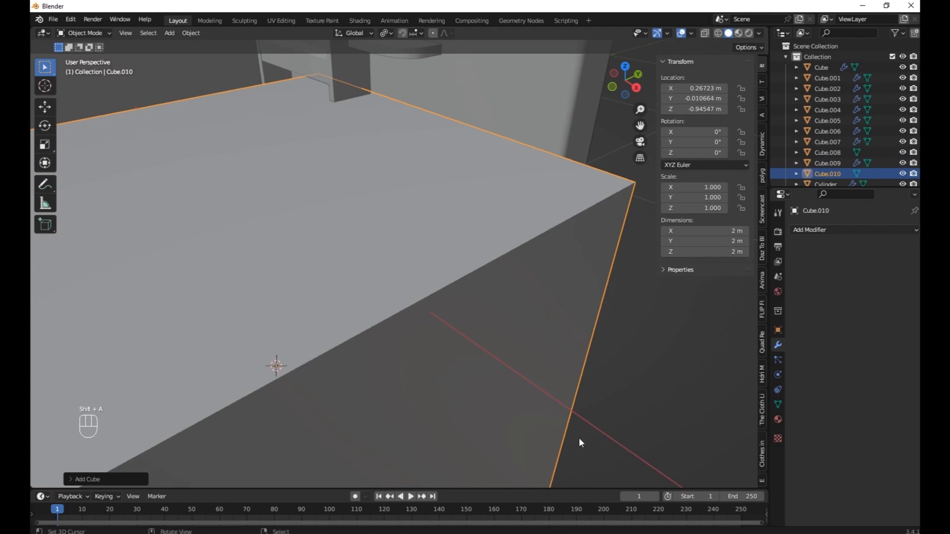
Step: Scale the cube to about 0.243 m, raise it about 0.29 m and flatten it to about 0.091 m thick
{"action": "scroll", "coordinate": [581, 443], "scroll_direction": "down", "scroll_amount": 6}
{"action": "key", "text": "s"}
{"action": "left_click", "coordinate": [313, 361]}
{"action": "key", "text": "g"}
{"action": "left_click", "coordinate": [307, 295]}
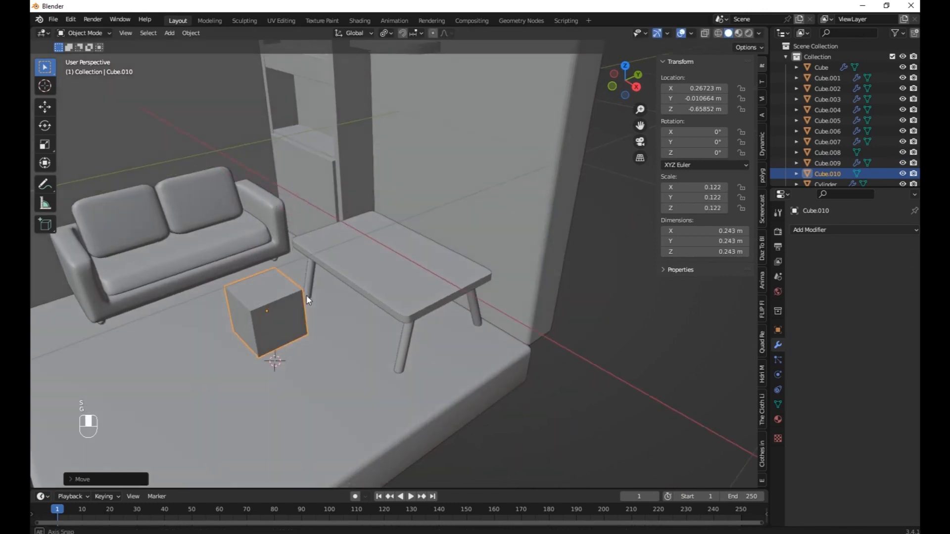
{"action": "middle_click_drag", "start_coordinate": [307, 295], "coordinate": [292, 211]}
{"action": "key", "text": "s"}
{"action": "left_click", "coordinate": [274, 257]}
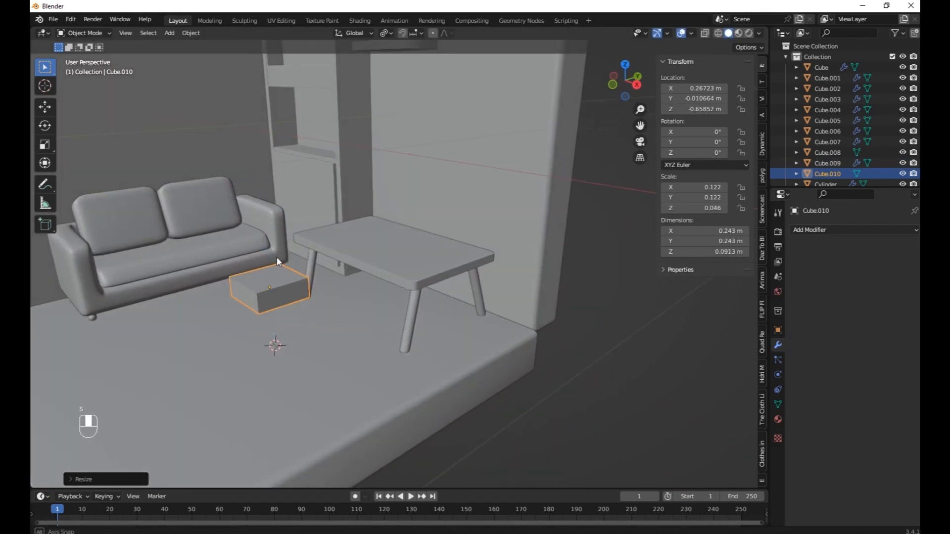
{"action": "scroll", "coordinate": [281, 284], "scroll_direction": "up", "scroll_amount": 2}
{"action": "middle_click_drag", "start_coordinate": [290, 291], "coordinate": [316, 290]}
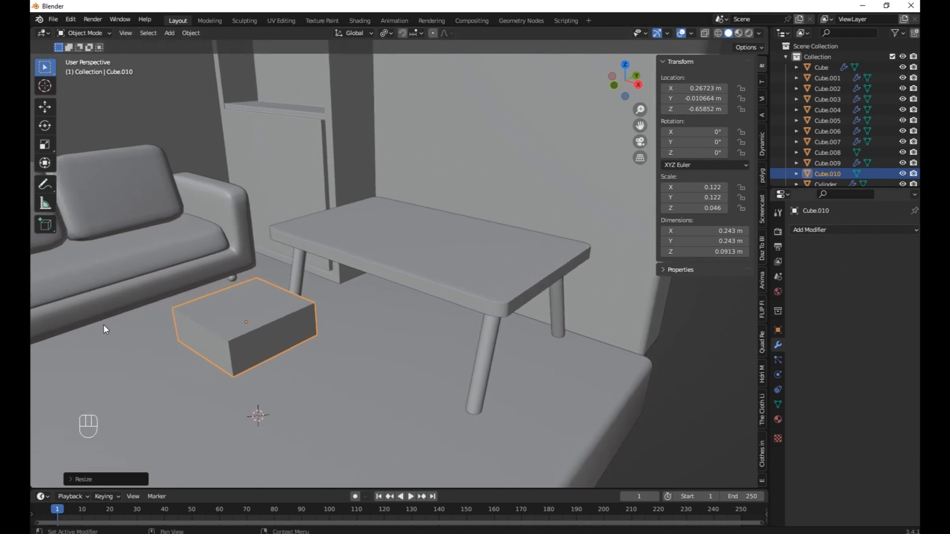
Step: Cut a loop across the block near the edge farthest from the table and switch to face selection
{"action": "key", "text": "Tab"}
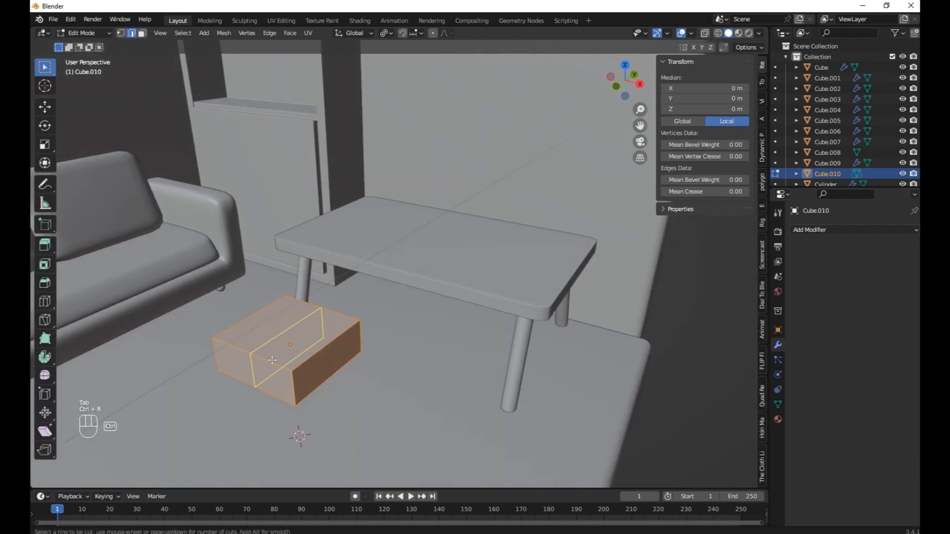
{"action": "left_click", "coordinate": [300, 372]}
{"action": "left_click", "coordinate": [288, 410]}
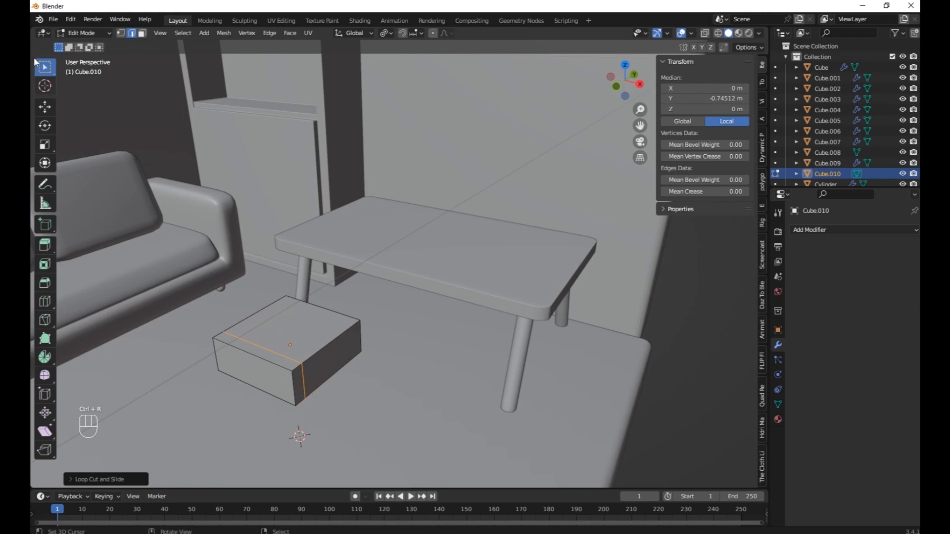
{"action": "left_click", "coordinate": [143, 33]}
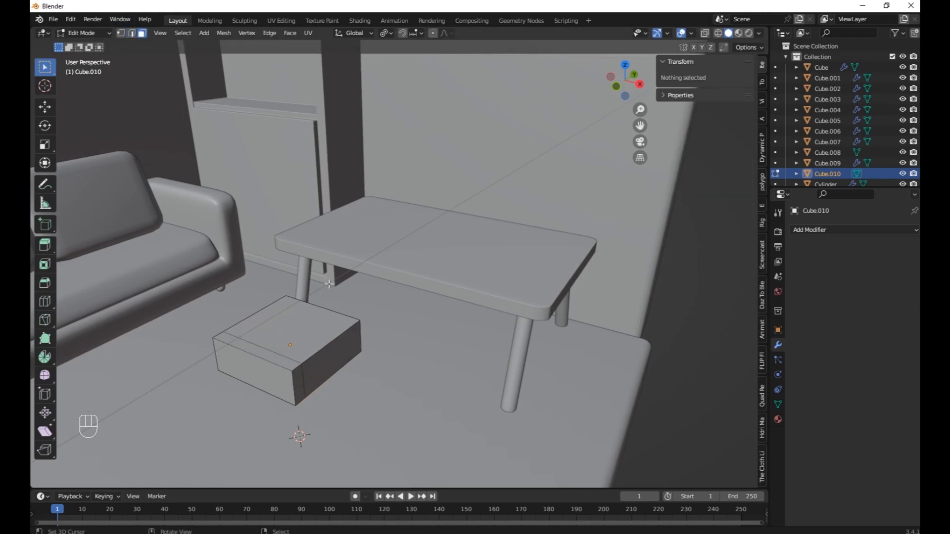
{"action": "middle_click_drag", "start_coordinate": [297, 355], "coordinate": [304, 155]}
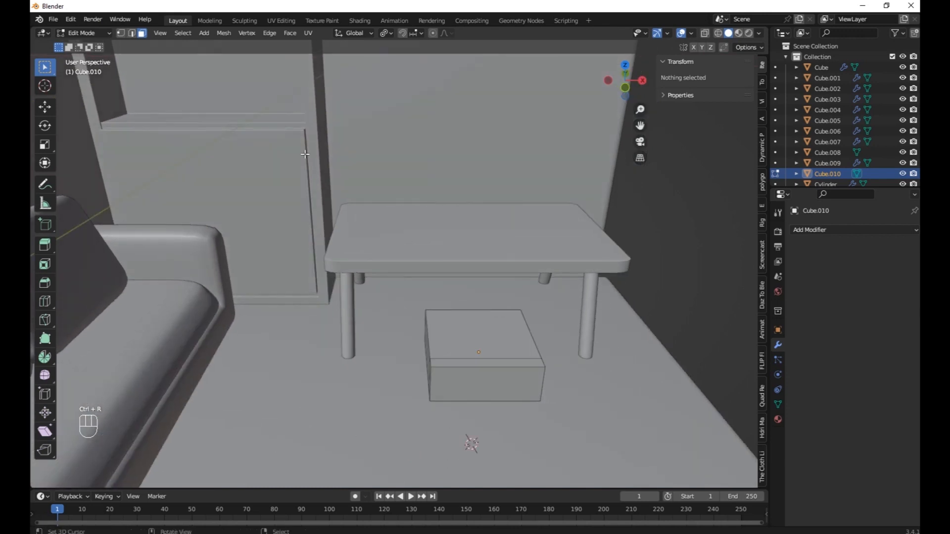
{"action": "middle_click_drag", "start_coordinate": [500, 276], "coordinate": [378, 268]}
Step: Extrude the faces on the block's two opposite sides outward about 0.04 m, using Individual Origins as the pivot
{"action": "left_click", "coordinate": [486, 343]}
{"action": "left_click", "coordinate": [228, 305], "text": "shift"}
{"action": "left_click", "coordinate": [386, 33]}
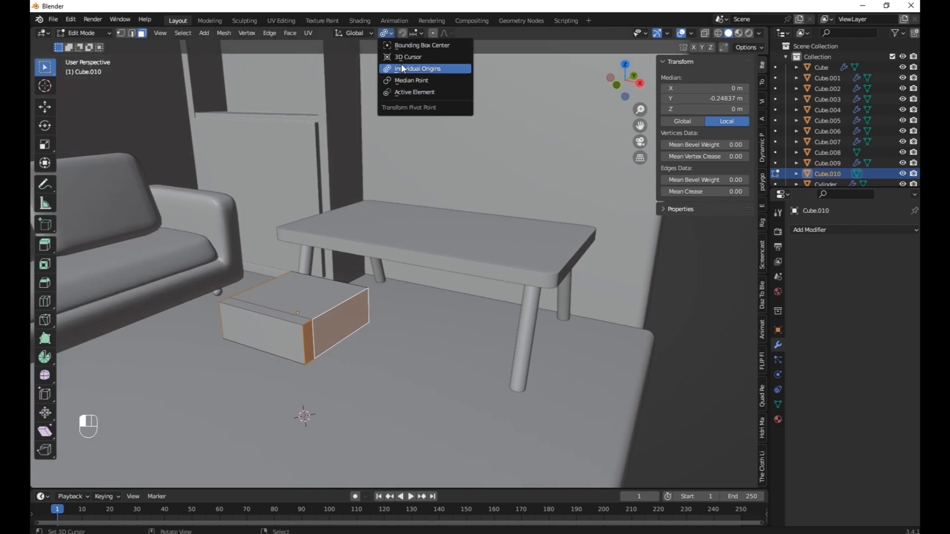
{"action": "left_click", "coordinate": [417, 69]}
{"action": "key", "text": "e"}
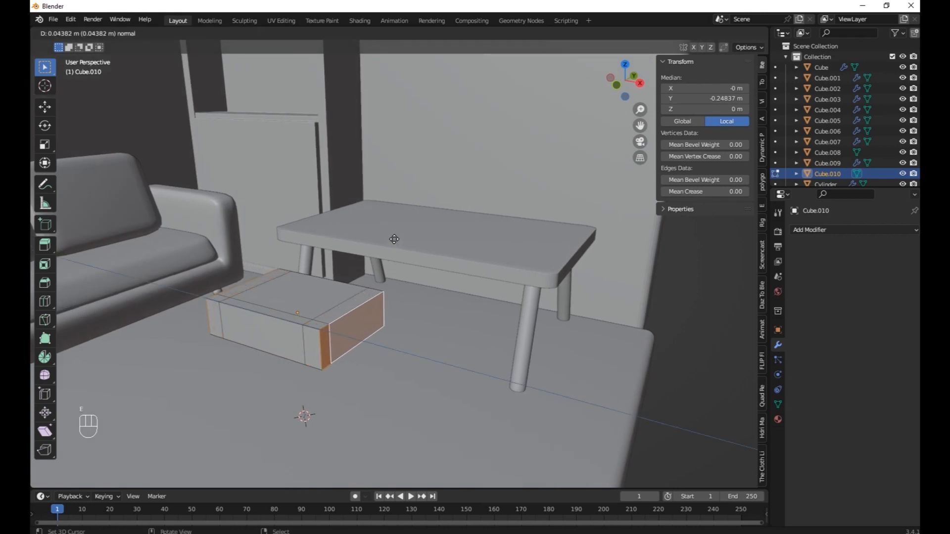
{"action": "left_click", "coordinate": [391, 241]}
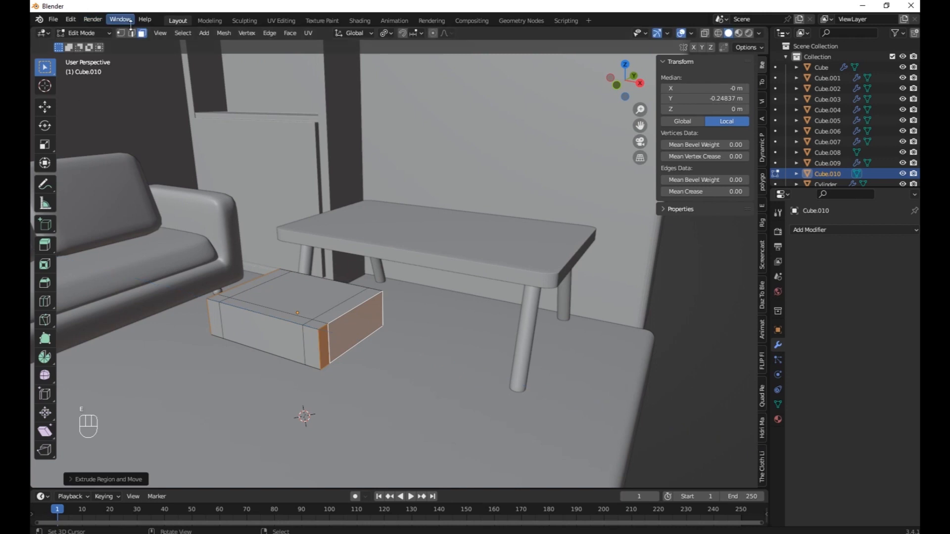
Step: Extrude the U-shaped border of top faces, without the central seat face, about 0.11 m up along Z
{"action": "left_click", "coordinate": [216, 300]}
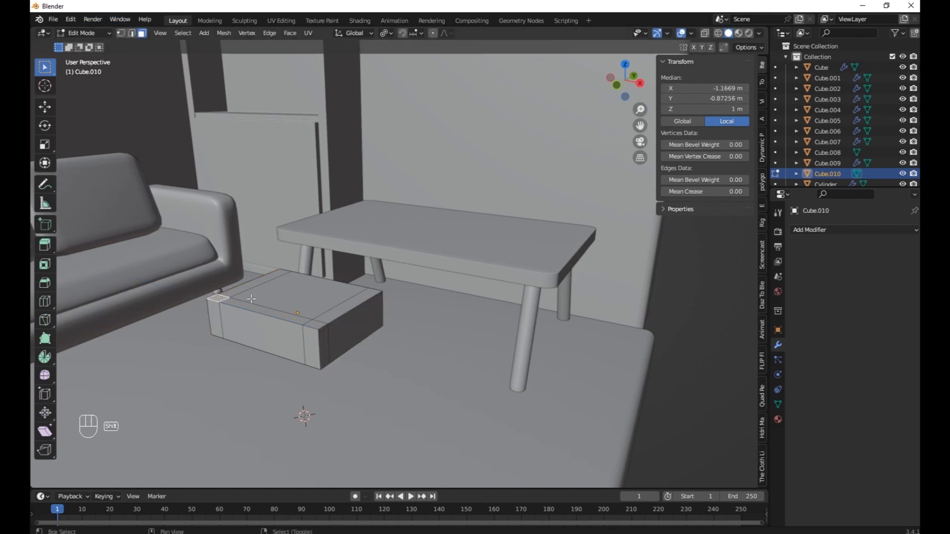
{"action": "left_click", "coordinate": [290, 313], "text": "shift"}
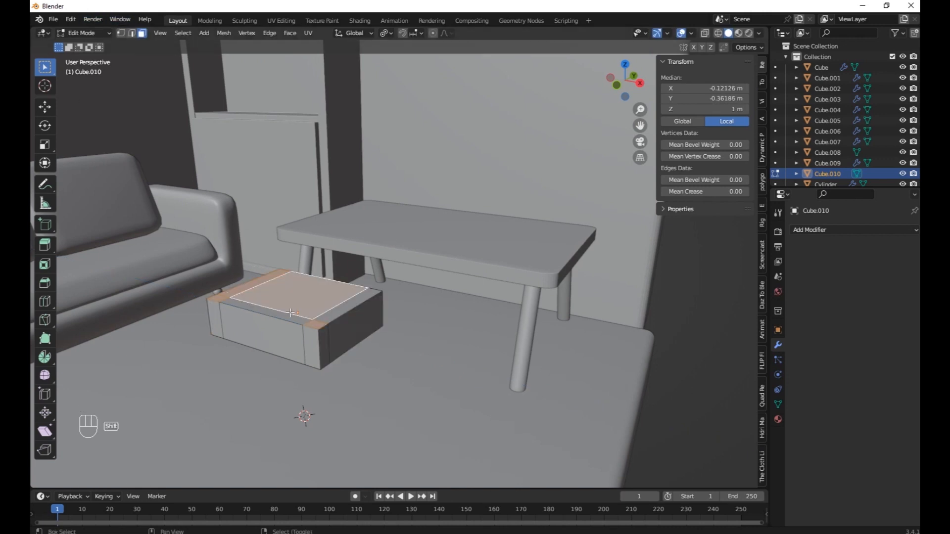
{"action": "key", "text": "ctrl+z"}
{"action": "right_click", "coordinate": [296, 314], "text": "shift"}
{"action": "key", "text": "ctrl+z"}
{"action": "left_click", "coordinate": [296, 315], "text": "shift"}
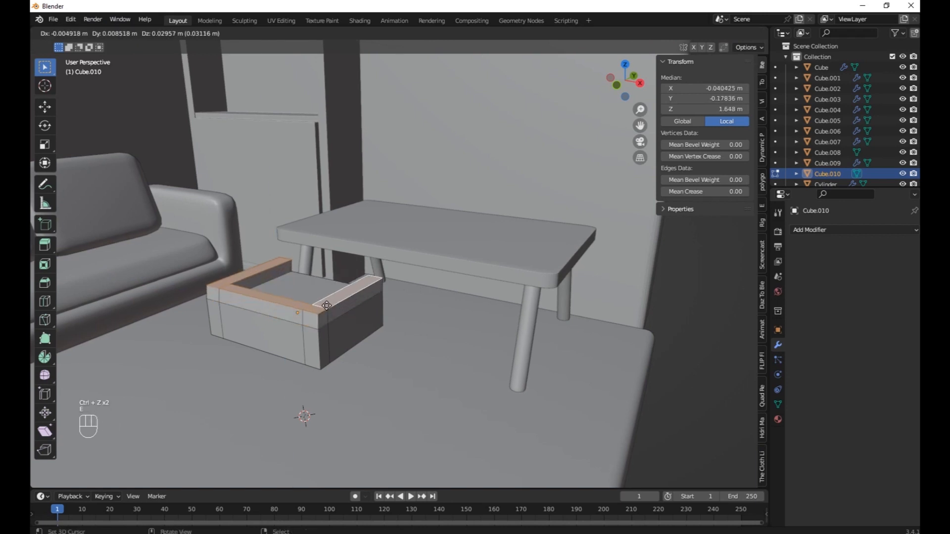
{"action": "key", "text": "z"}
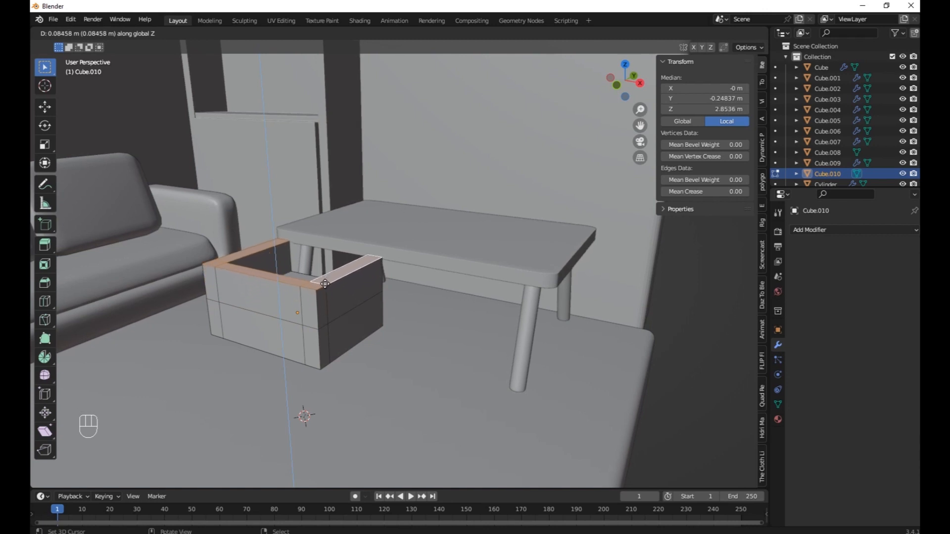
{"action": "left_click", "coordinate": [321, 273]}
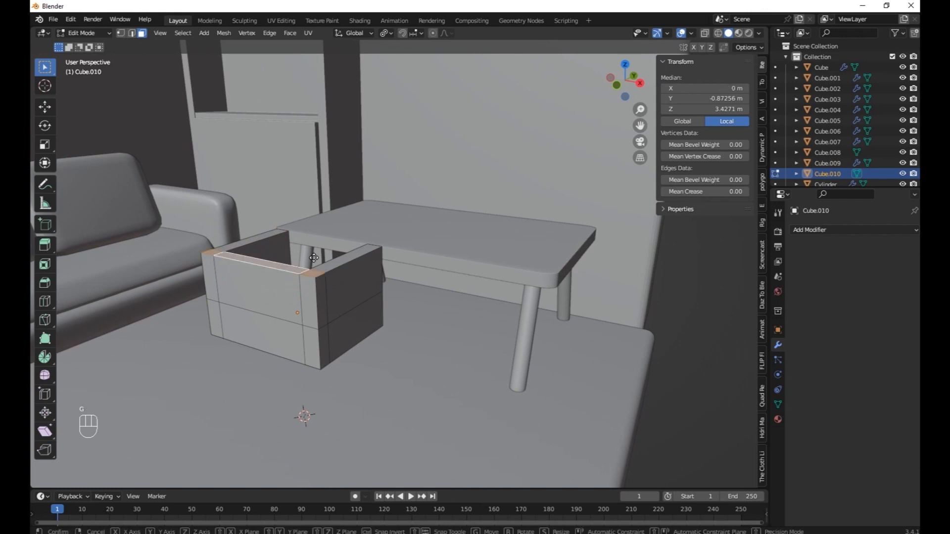
Step: Extrude the rear strip of top faces about 0.2 m up along Z to form the chair's backrest
{"action": "key", "text": "z"}
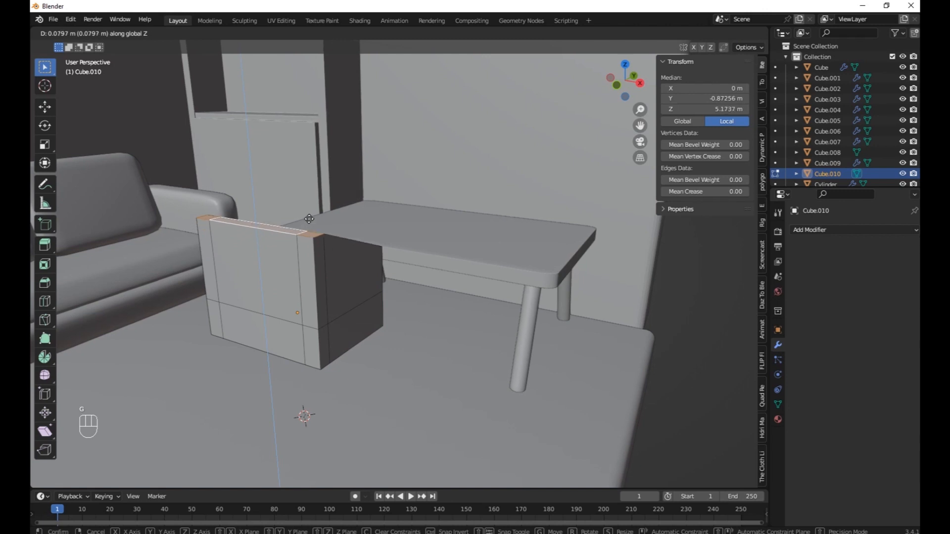
{"action": "left_click", "coordinate": [307, 265]}
{"action": "key", "text": "z"}
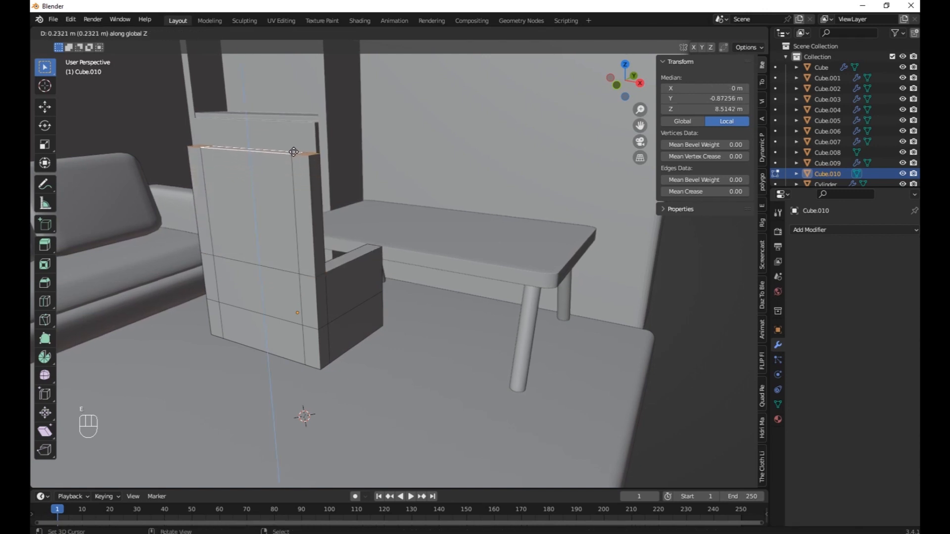
{"action": "left_click", "coordinate": [292, 166]}
{"action": "middle_click_drag", "start_coordinate": [292, 166], "coordinate": [252, 221]}
{"action": "middle_click_drag", "start_coordinate": [260, 282], "coordinate": [304, 297], "text": "shift"}
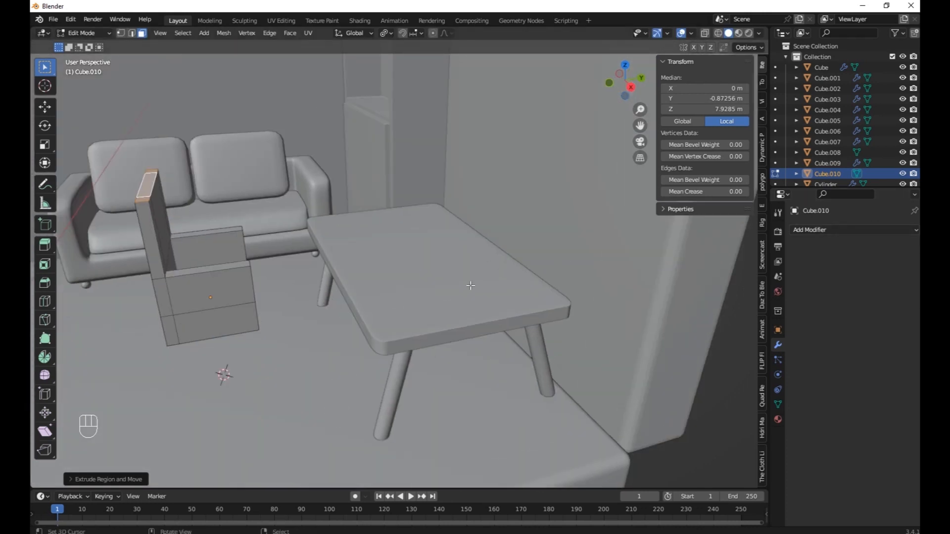
Step: Add a Subdivision modifier to the armchair with viewport level 3
{"action": "key", "text": "Tab"}
{"action": "left_click", "coordinate": [815, 230]}
{"action": "left_click", "coordinate": [711, 425]}
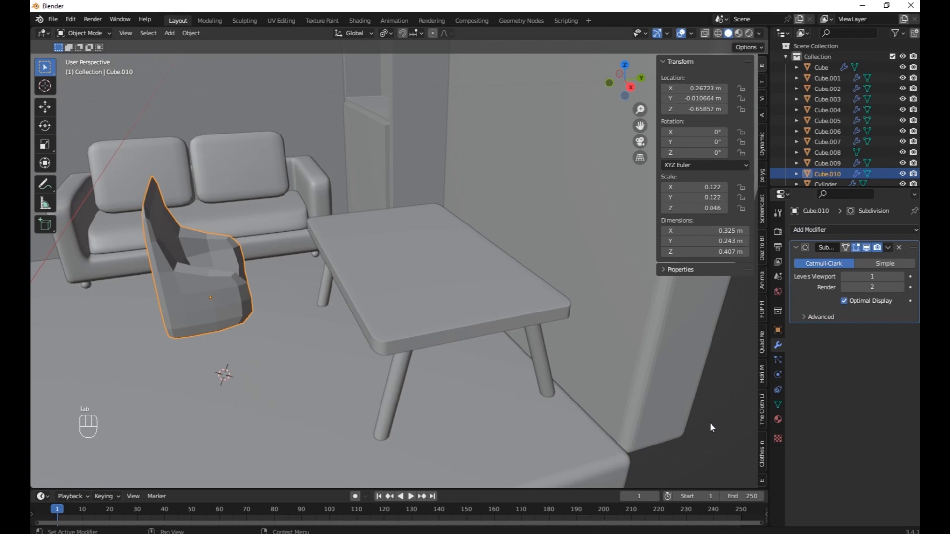
Step: Move the armchair backrest's top faces backward by about 0.07 m so the backrest leans
{"action": "middle_click_drag", "start_coordinate": [190, 273], "coordinate": [331, 258]}
{"action": "key", "text": "Tab"}
{"action": "key", "text": "g"}
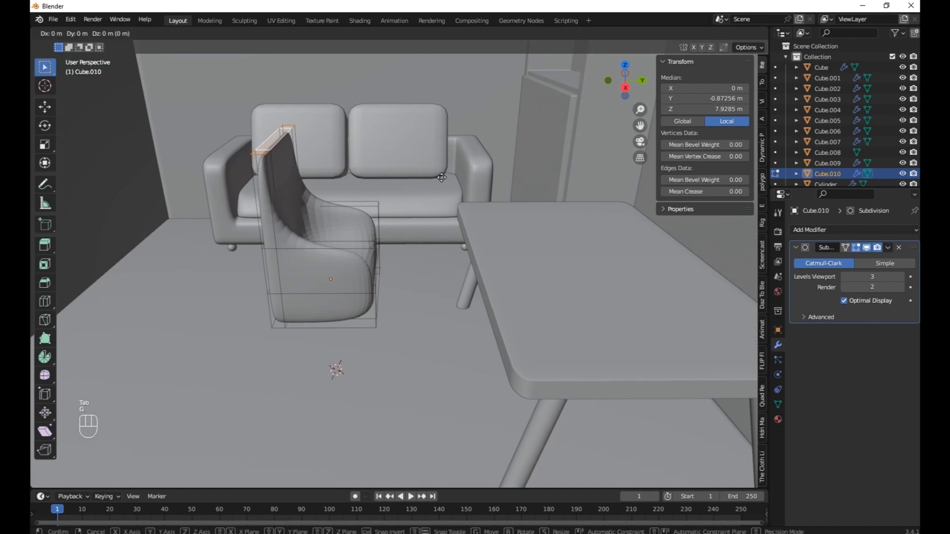
{"action": "left_click", "coordinate": [411, 171]}
Step: Add a supporting loop cut around the armchair's lower body, near its front
{"action": "middle_click_drag", "start_coordinate": [412, 171], "coordinate": [374, 180]}
{"action": "key", "text": "ctrl+r"}
{"action": "left_click", "coordinate": [369, 267]}
{"action": "left_click", "coordinate": [368, 262]}
{"action": "key", "text": "ctrl+r"}
{"action": "middle_click_drag", "start_coordinate": [368, 262], "coordinate": [324, 258]}
{"action": "left_click", "coordinate": [350, 255]}
{"action": "left_click", "coordinate": [349, 257]}
{"action": "key", "text": "ctrl+z"}
Step: Add a centred loop cut around the armchair's body and bevel it into two supporting edge loops toward opposite sides
{"action": "key", "text": "ctrl+r"}
{"action": "left_click", "coordinate": [305, 270]}
{"action": "right_click", "coordinate": [306, 270]}
{"action": "key", "text": "ctrl+b"}
{"action": "left_click", "coordinate": [365, 278]}
Step: Add two more loop cuts to the armchair, one near the backrest's top and one on the lower body
{"action": "key", "text": "ctrl+r"}
{"action": "left_click", "coordinate": [271, 140]}
{"action": "key", "text": "ctrl+r"}
{"action": "left_click", "coordinate": [283, 247]}
Step: Return to Object Mode and apply smooth shading to the armchair
{"action": "key", "text": "Tab"}
{"action": "left_click", "coordinate": [190, 33]}
{"action": "left_click", "coordinate": [240, 266]}
{"action": "scroll", "coordinate": [396, 302], "scroll_direction": "up", "scroll_amount": 3}
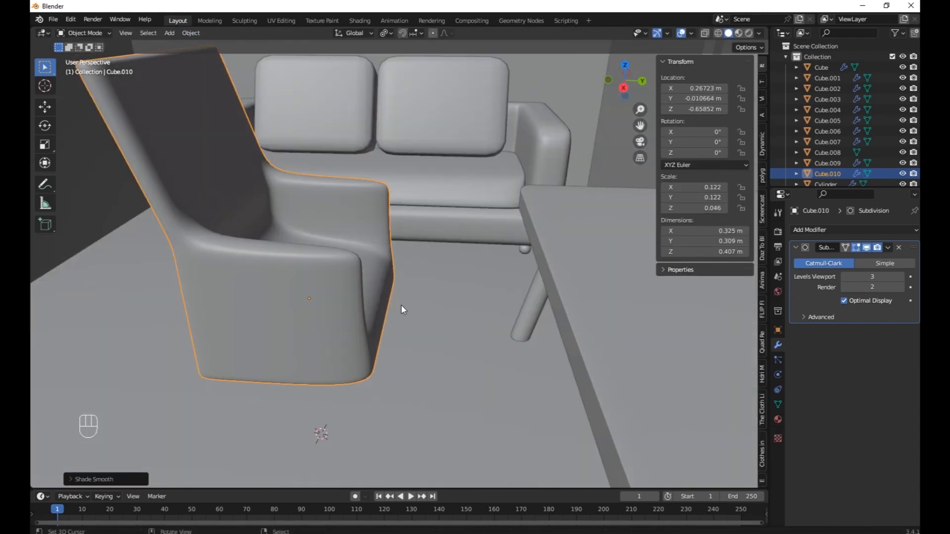
Step: Select the front top parts of both armrests in Edit Mode and adjust their height along Z
{"action": "key", "text": "Tab"}
{"action": "left_click", "coordinate": [373, 270]}
{"action": "left_click", "coordinate": [394, 202], "text": "shift"}
{"action": "key", "text": "g"}
{"action": "key", "text": "z"}
{"action": "left_click", "coordinate": [416, 194]}
{"action": "mouse_move", "coordinate": [415, 194]}
{"action": "middle_mouse_down"}
{"action": "mouse_move", "coordinate": [328, 225]}
{"action": "mouse_move", "coordinate": [361, 212]}
{"action": "middle_mouse_up"}
{"action": "key", "text": "Tab"}
{"action": "key", "text": "Tab"}
Step: Add a centred loop cut low on the armchair and move the rear bottom edge outward along Y
{"action": "key", "text": "ctrl+r"}
{"action": "left_click", "coordinate": [364, 297]}
{"action": "key", "text": "shift+z"}
{"action": "right_click", "coordinate": [350, 297]}
{"action": "left_click_drag", "start_coordinate": [348, 312], "coordinate": [349, 312]}
{"action": "key", "text": "g"}
{"action": "key", "text": "y"}
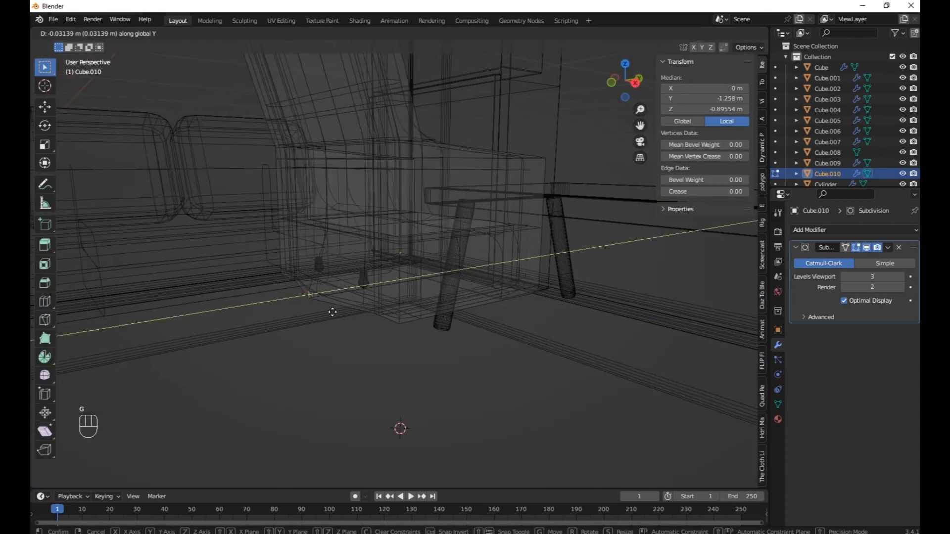
{"action": "key", "text": "shift+z"}
{"action": "left_click", "coordinate": [309, 326]}
Step: Move the central vertex on the backrest's rear along Y with proportional editing in Vertex select mode
{"action": "middle_click_drag", "start_coordinate": [308, 326], "coordinate": [376, 227]}
{"action": "key", "text": "Tab"}
{"action": "key", "text": "Tab"}
{"action": "key", "text": "1"}
{"action": "left_click", "coordinate": [368, 216]}
{"action": "key", "text": "g"}
{"action": "key", "text": "y"}
{"action": "scroll", "coordinate": [337, 232], "scroll_direction": "up", "scroll_amount": 5}
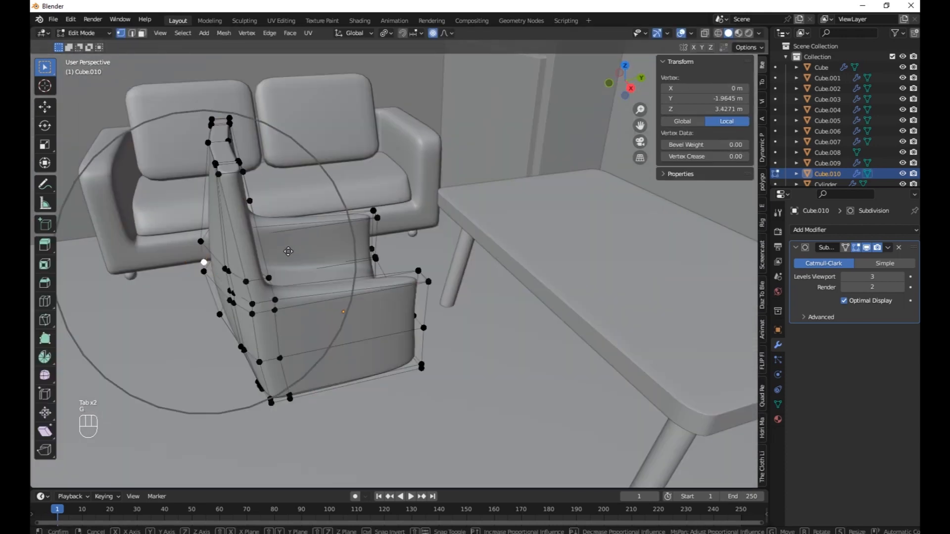
{"action": "key", "text": "Tab"}
Step: Duplicate a table leg, clear the copy's rotation and move it toward the armchair's rear
{"action": "mouse_move", "coordinate": [356, 234]}
{"action": "middle_mouse_down"}
{"action": "mouse_move", "coordinate": [389, 239]}
{"action": "mouse_move", "coordinate": [366, 228]}
{"action": "middle_mouse_up"}
{"action": "right_click", "coordinate": [630, 380]}
{"action": "scroll", "coordinate": [593, 371], "scroll_direction": "down", "scroll_amount": 3}
{"action": "key", "text": "shift+d"}
{"action": "right_click", "coordinate": [475, 353]}
{"action": "key", "text": "alt+r"}
{"action": "key", "text": "g"}
{"action": "key", "text": "y"}
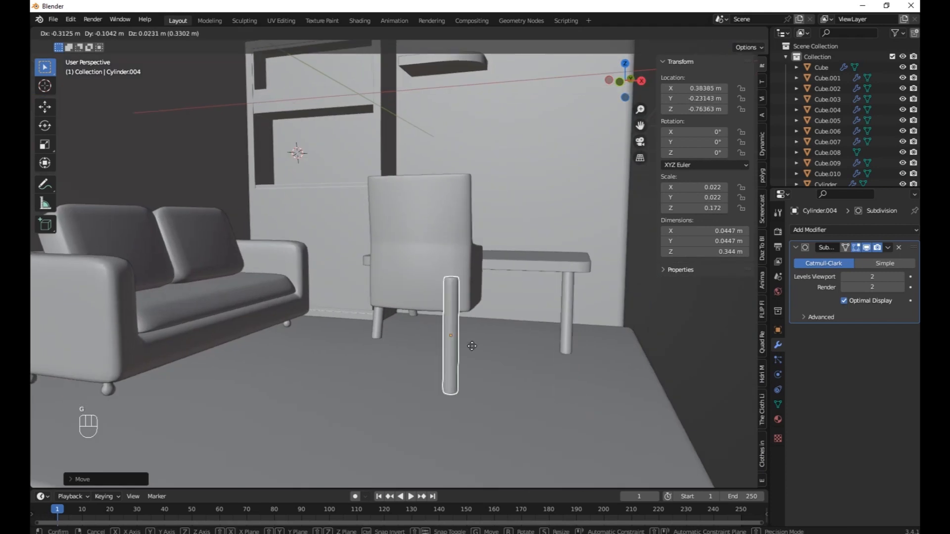
Step: Shorten the copied leg to about 0.254 m, tilt it about -18.8° around X and fit it under the armchair's rear corner
{"action": "middle_click_drag", "start_coordinate": [376, 317], "coordinate": [343, 213]}
{"action": "key", "text": "r"}
{"action": "left_click", "coordinate": [363, 275]}
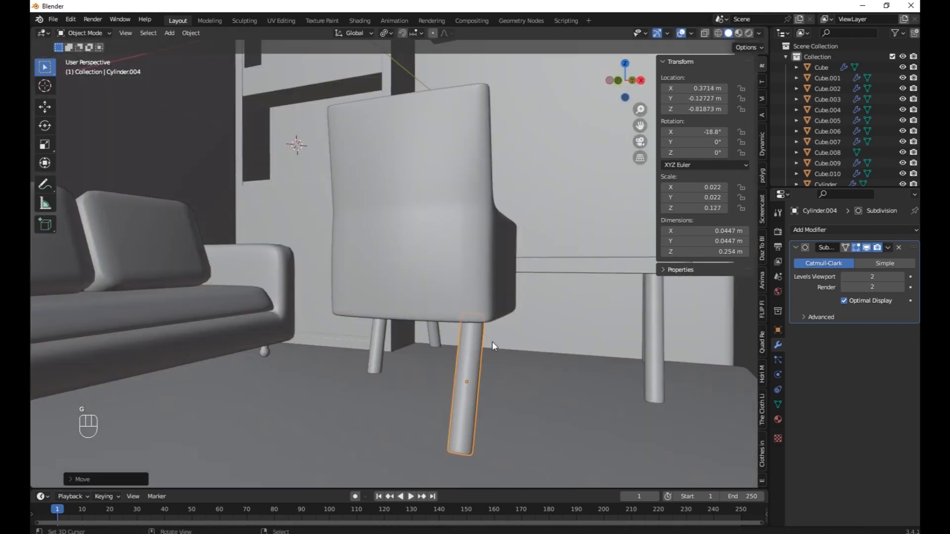
Step: Duplicate the armchair's rear leg toward the front and tilt the copy the opposite way around X
{"action": "key", "text": "shift+d"}
{"action": "left_click", "coordinate": [492, 342]}
{"action": "middle_click_drag", "start_coordinate": [428, 351], "coordinate": [476, 352]}
{"action": "key", "text": "g"}
{"action": "key", "text": "r"}
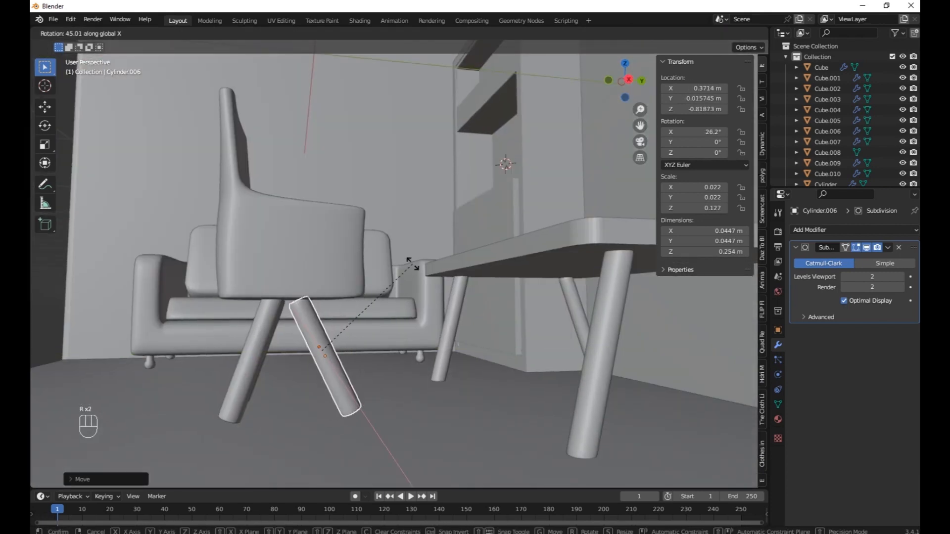
{"action": "left_click", "coordinate": [355, 274]}
{"action": "left_click", "coordinate": [347, 275]}
Step: Adjust the front leg, and place the pair of legs under both sides of the armchair to give it four legs
{"action": "key", "text": "g"}
{"action": "key", "text": "g"}
{"action": "left_click", "coordinate": [259, 377], "text": "shift"}
{"action": "middle_click_drag", "start_coordinate": [372, 333], "coordinate": [456, 298]}
{"action": "key", "text": "g"}
{"action": "key", "text": "g"}
{"action": "key", "text": "z"}
{"action": "left_click", "coordinate": [233, 426]}
{"action": "key", "text": "Tab"}
{"action": "key", "text": "Tab"}
Step: Add a mesh circle on the floor at the 3D cursor and scale it to about 0.432
{"action": "scroll", "coordinate": [584, 259], "scroll_direction": "down", "scroll_amount": 5}
{"action": "scroll", "coordinate": [456, 293], "scroll_direction": "down", "scroll_amount": 3}
{"action": "scroll", "coordinate": [350, 287], "scroll_direction": "up", "scroll_amount": 3}
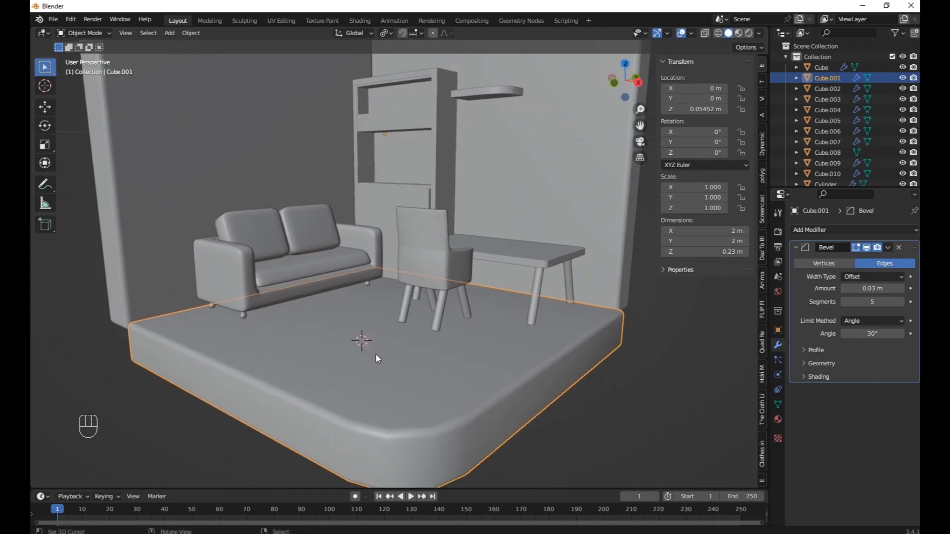
{"action": "key", "text": "shift+a"}
{"action": "mouse_move", "coordinate": [288, 149]}
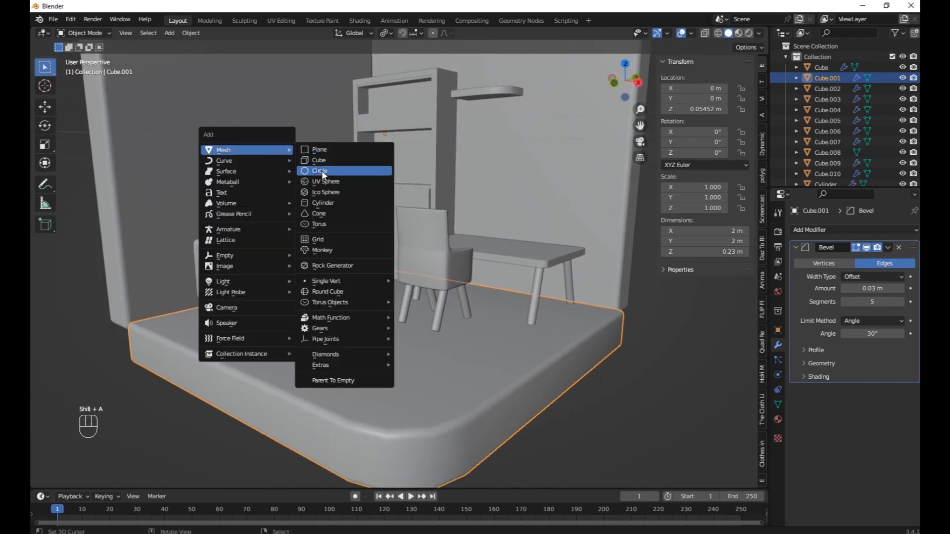
{"action": "left_click", "coordinate": [322, 171]}
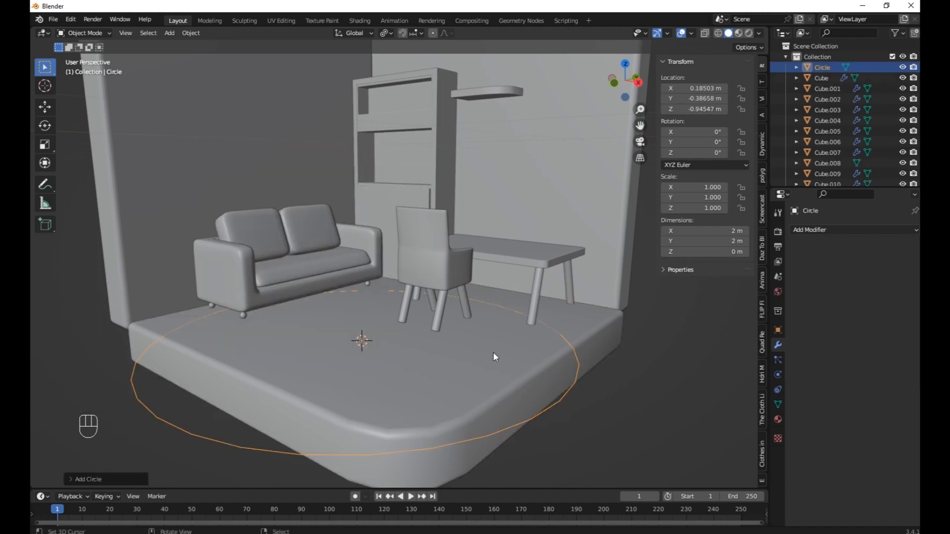
{"action": "key", "text": "s"}
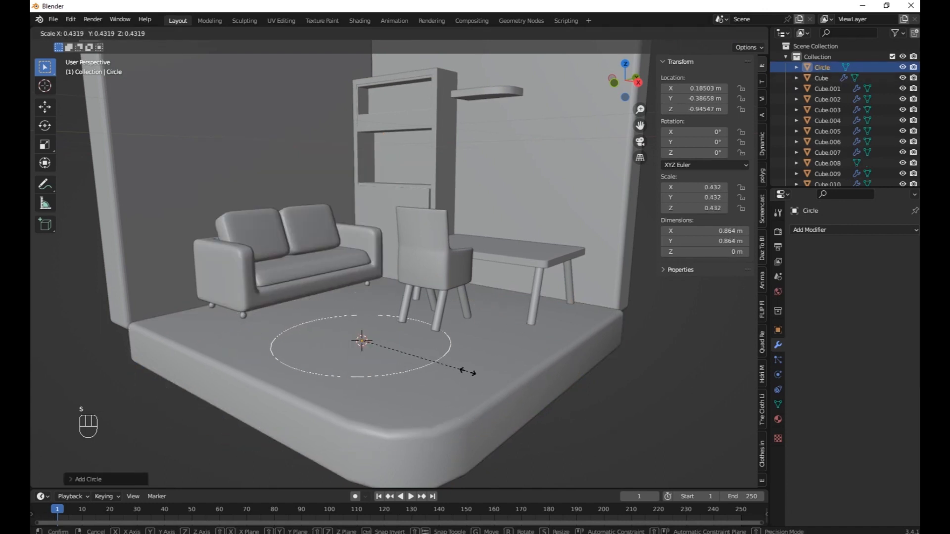
{"action": "left_click", "coordinate": [468, 371]}
Step: Fill the circle with a face and extrude it about 0.027 m up along Z to form a round rug
{"action": "key", "text": "Tab"}
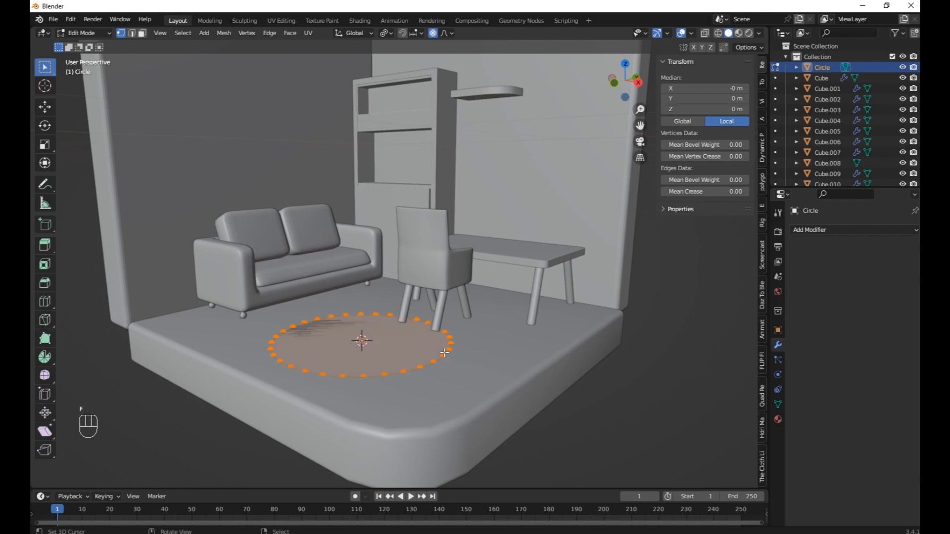
{"action": "key", "text": "e"}
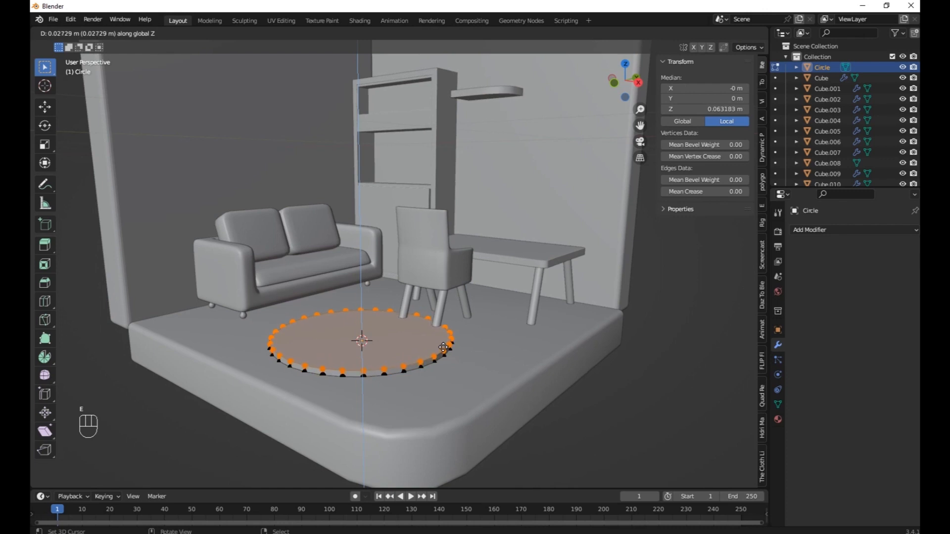
{"action": "key", "text": "z"}
{"action": "left_click", "coordinate": [443, 348]}
{"action": "scroll", "coordinate": [443, 347], "scroll_direction": "up", "scroll_amount": 4}
{"action": "key", "text": "Tab"}
Step: Shade the round rug smooth with Auto Smooth enabled at 30°
{"action": "middle_click_drag", "start_coordinate": [441, 365], "coordinate": [449, 320], "text": "shift"}
{"action": "left_click", "coordinate": [192, 33]}
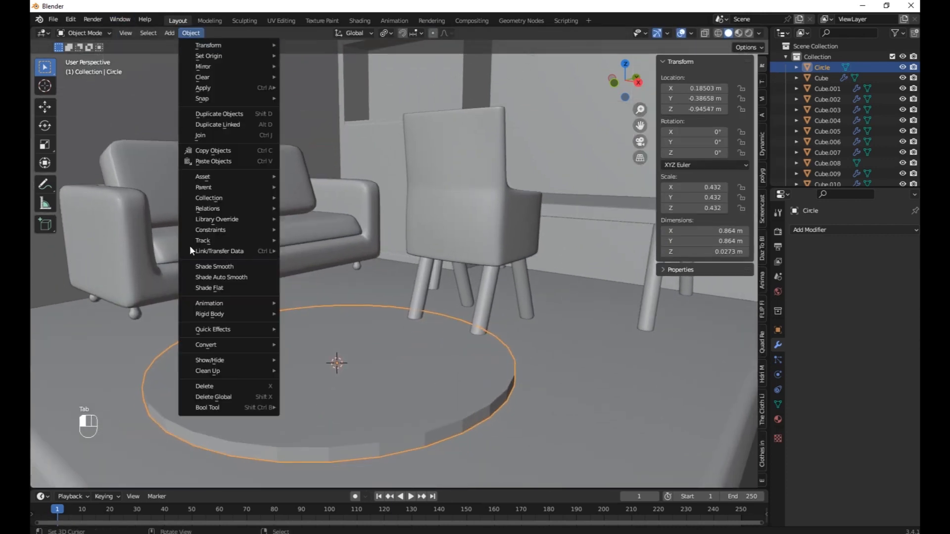
{"action": "left_click", "coordinate": [192, 269]}
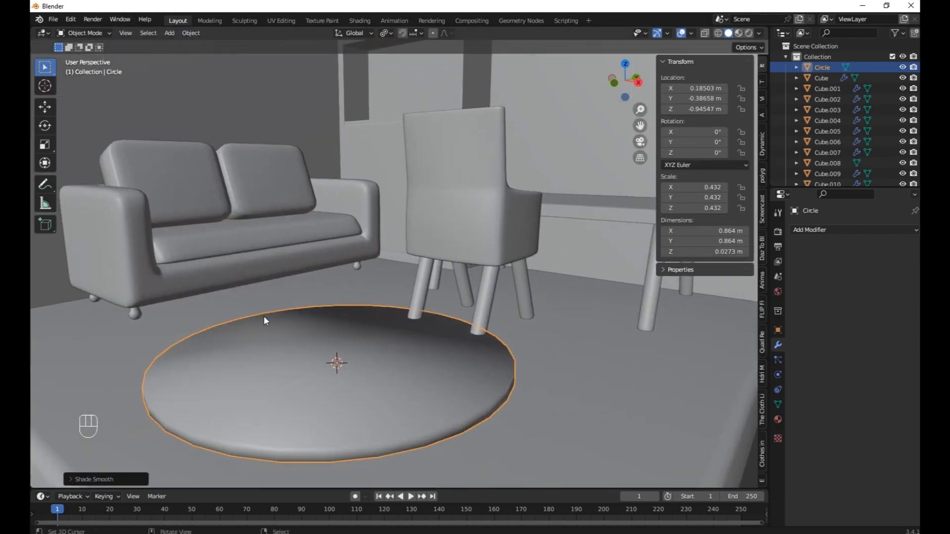
{"action": "left_click", "coordinate": [99, 480]}
{"action": "left_click", "coordinate": [130, 465]}
{"action": "middle_click_drag", "start_coordinate": [317, 396], "coordinate": [345, 340]}
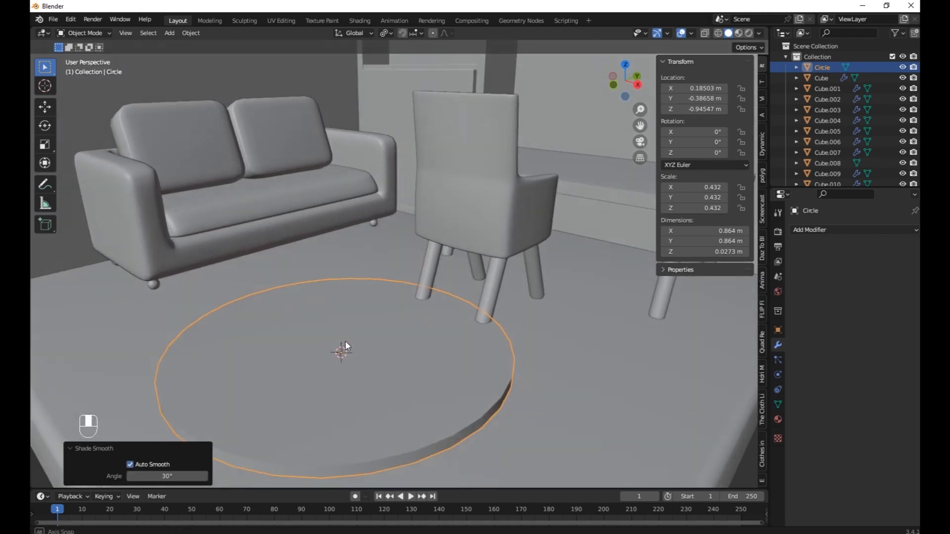
Step: Add a centred vertical loop cut to the wall behind the sofa
{"action": "scroll", "coordinate": [346, 340], "scroll_direction": "down", "scroll_amount": 3}
{"action": "middle_click_drag", "start_coordinate": [346, 289], "coordinate": [343, 346], "text": "shift"}
{"action": "scroll", "coordinate": [359, 282], "scroll_direction": "up", "scroll_amount": 1}
{"action": "mouse_move", "coordinate": [341, 279]}
{"action": "middle_mouse_down", "text": "shift"}
{"action": "mouse_move", "coordinate": [368, 352]}
{"action": "mouse_move", "coordinate": [330, 270]}
{"action": "middle_mouse_up", "text": "shift"}
{"action": "right_click", "coordinate": [314, 152]}
{"action": "middle_click_drag", "start_coordinate": [386, 210], "coordinate": [413, 299], "text": "shift"}
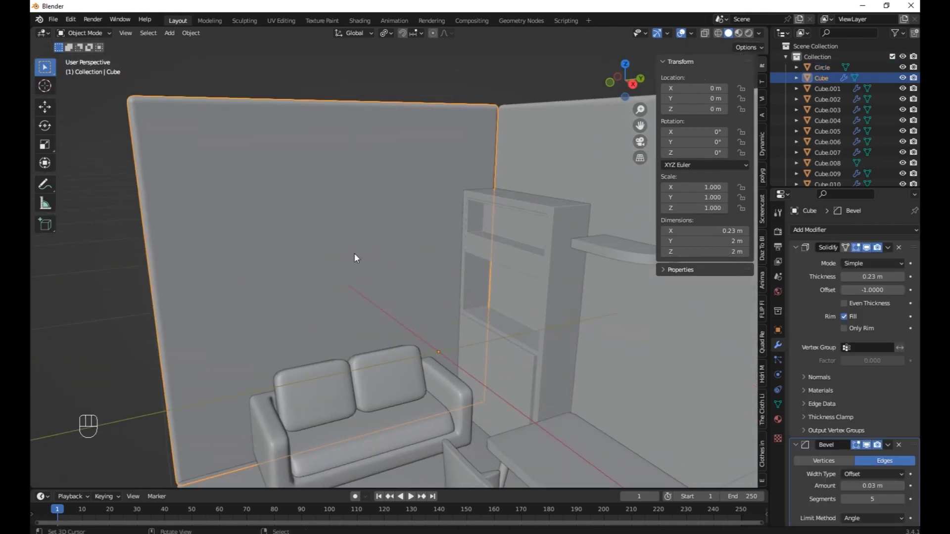
{"action": "scroll", "coordinate": [397, 295], "scroll_direction": "up", "scroll_amount": 1}
{"action": "middle_click_drag", "start_coordinate": [384, 156], "coordinate": [289, 207], "text": "shift"}
{"action": "key", "text": "Tab"}
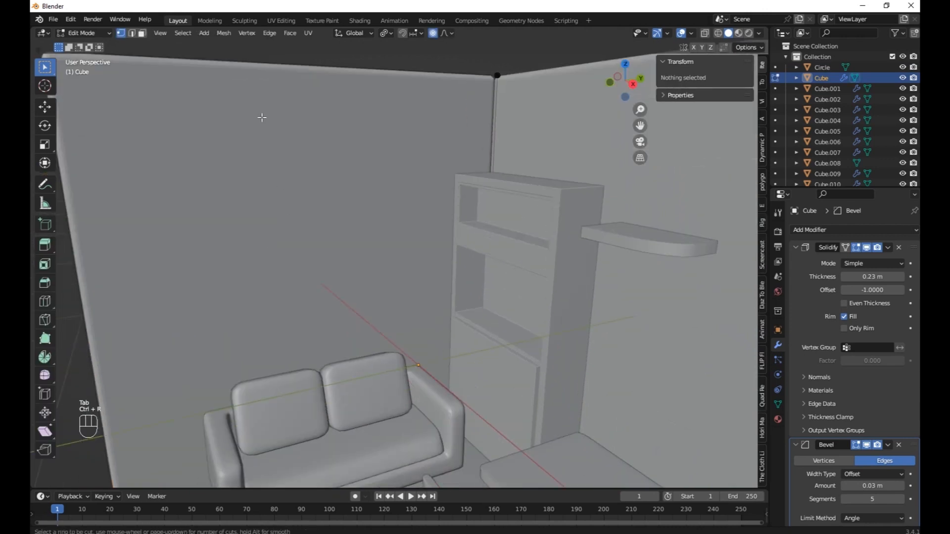
{"action": "left_click", "coordinate": [257, 68]}
{"action": "left_click", "coordinate": [257, 65]}
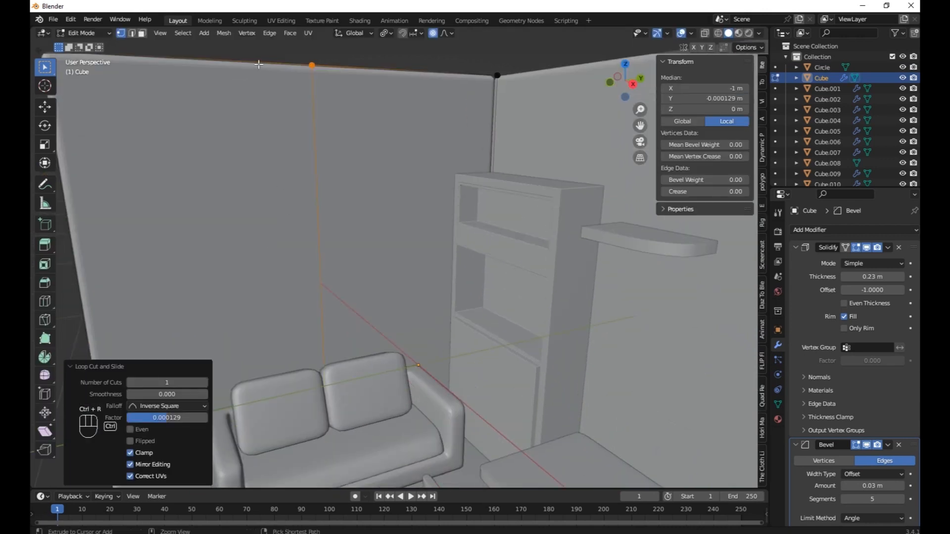
Step: Bevel the wall's vertical loop cut to a width of about 0.618 m with one segment
{"action": "key", "text": "ctrl+b"}
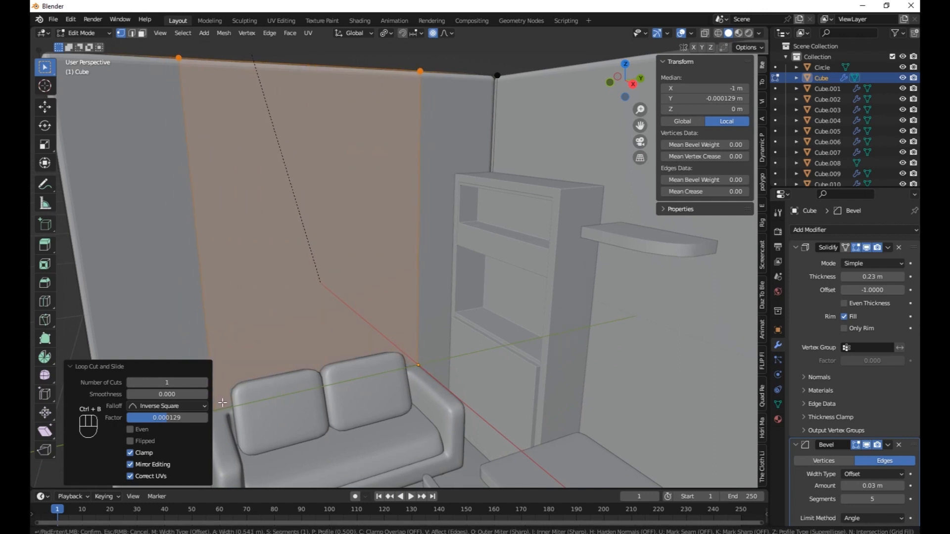
{"action": "left_click", "coordinate": [218, 413]}
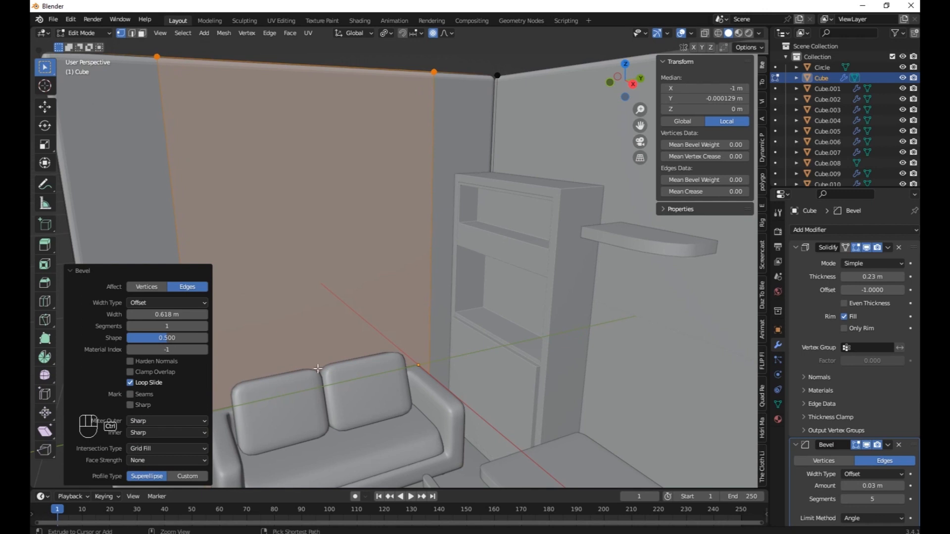
{"action": "middle_click_drag", "start_coordinate": [318, 369], "coordinate": [355, 258]}
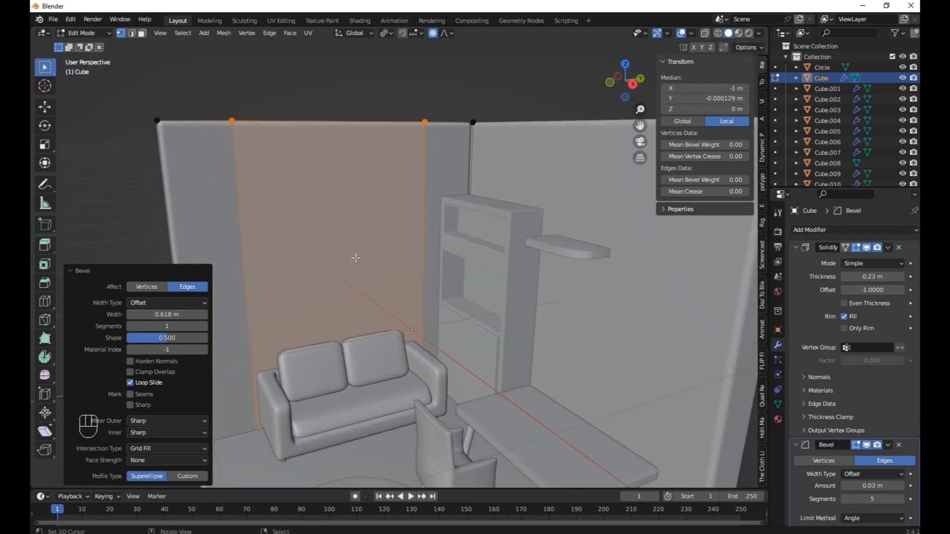
Step: Add a centred horizontal loop cut to the sofa wall and bevel it to a width of about 0.517 m
{"action": "left_click", "coordinate": [418, 227]}
{"action": "right_click", "coordinate": [418, 227]}
{"action": "key", "text": "ctrl+b"}
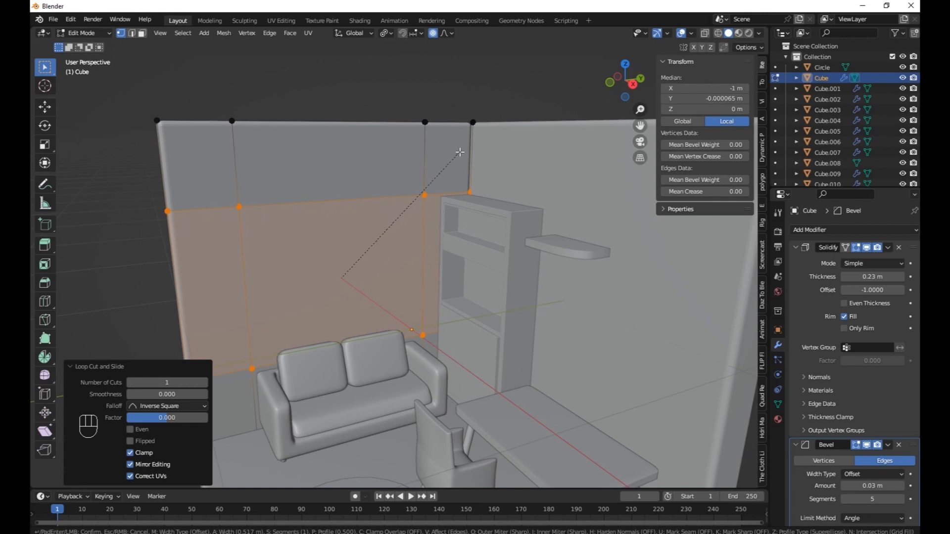
{"action": "left_click", "coordinate": [460, 152]}
Step: Move the wall's bevelled horizontal loops about 0.28 m up along Z, then clear the selection
{"action": "key", "text": "g"}
{"action": "key", "text": "z"}
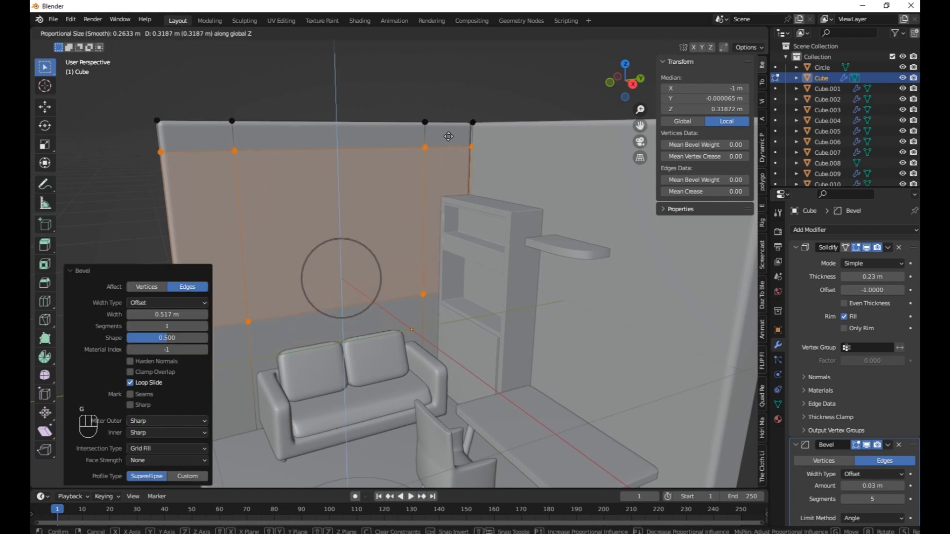
{"action": "left_click", "coordinate": [452, 143]}
{"action": "middle_click_drag", "start_coordinate": [453, 143], "coordinate": [276, 160]}
{"action": "left_click", "coordinate": [264, 109], "text": "alt"}
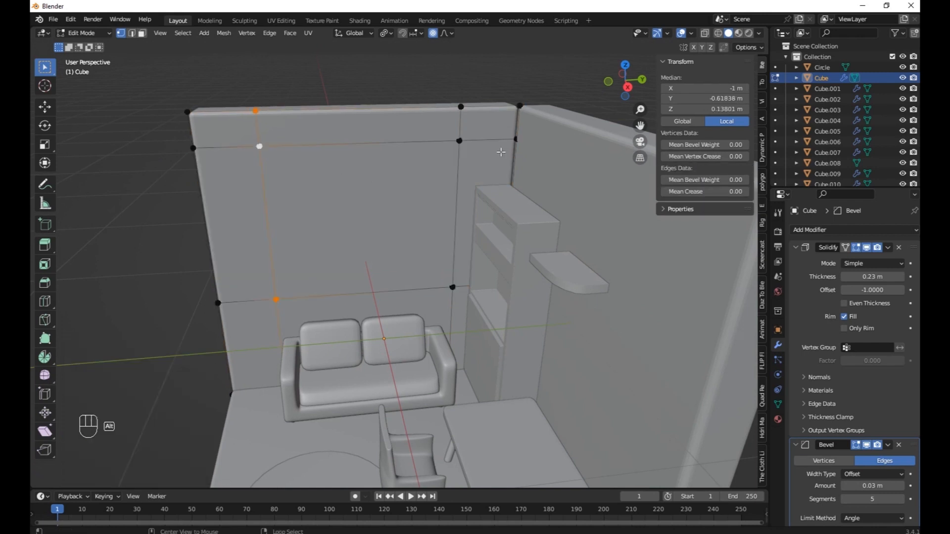
{"action": "left_click", "coordinate": [453, 214]}
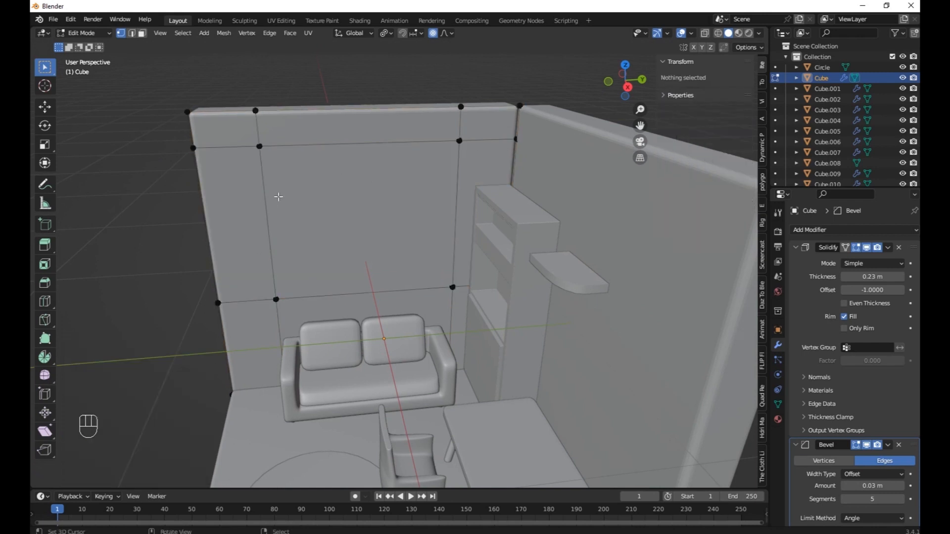
Step: Switch to Face select mode and select the central wall face above the sofa
{"action": "left_click", "coordinate": [144, 34]}
{"action": "left_click", "coordinate": [302, 185]}
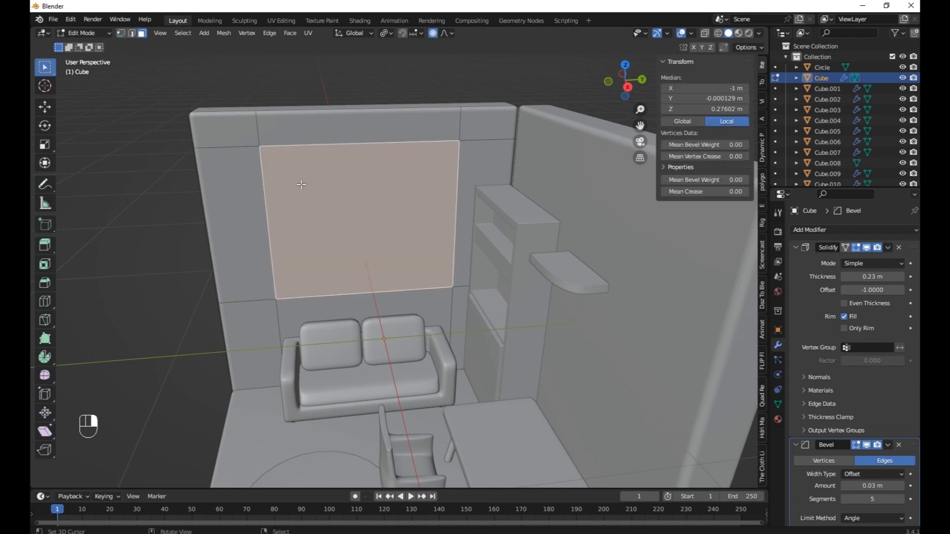
{"action": "middle_click_drag", "start_coordinate": [301, 184], "coordinate": [585, 174]}
{"action": "key", "text": "i"}
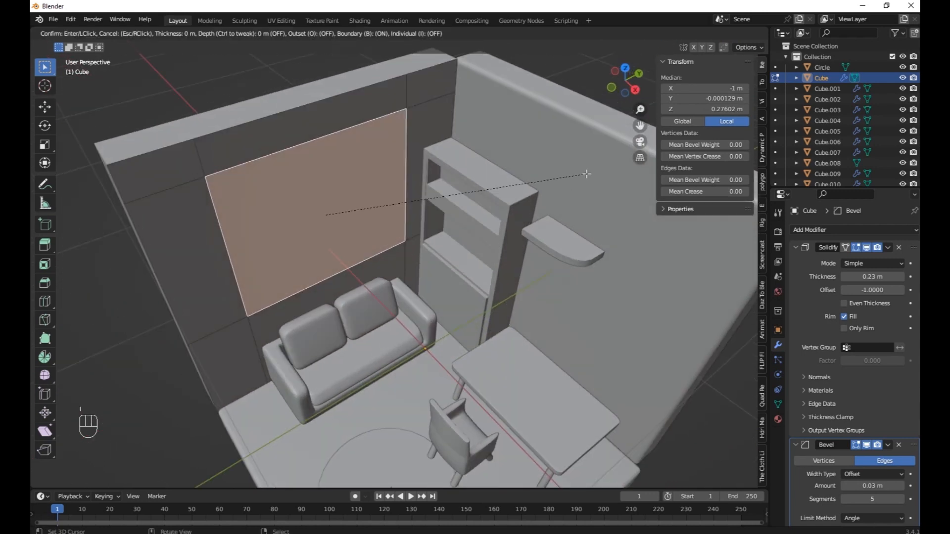
{"action": "right_click", "coordinate": [578, 160]}
{"action": "key", "text": "s"}
{"action": "key", "text": "y"}
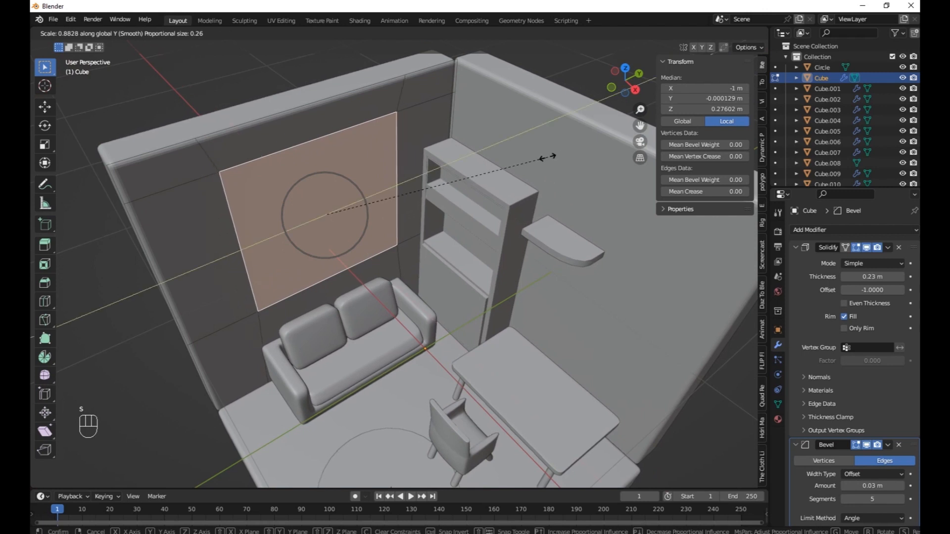
{"action": "right_click", "coordinate": [524, 149]}
Step: Inset the central wall face by about 0.036 m
{"action": "key", "text": "i"}
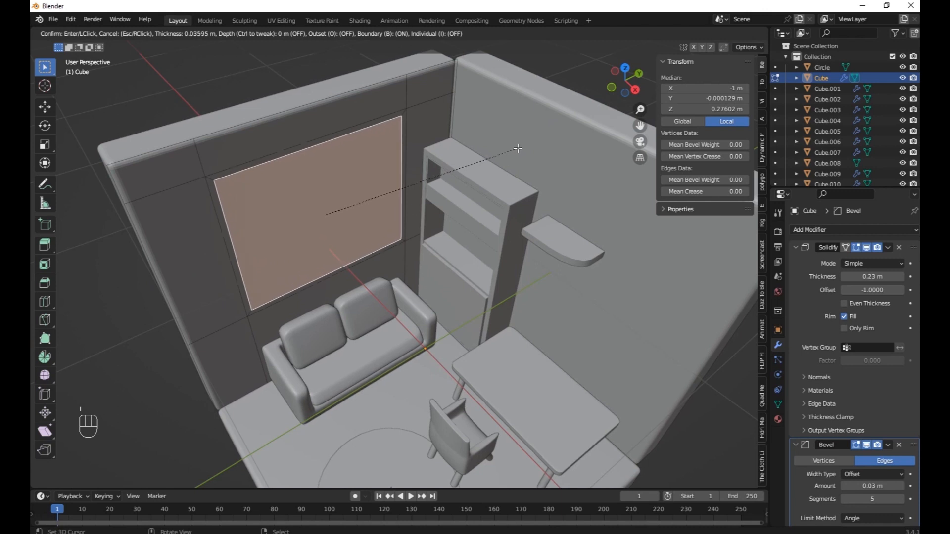
{"action": "left_click", "coordinate": [525, 148]}
{"action": "key", "text": "s"}
{"action": "key", "text": "x"}
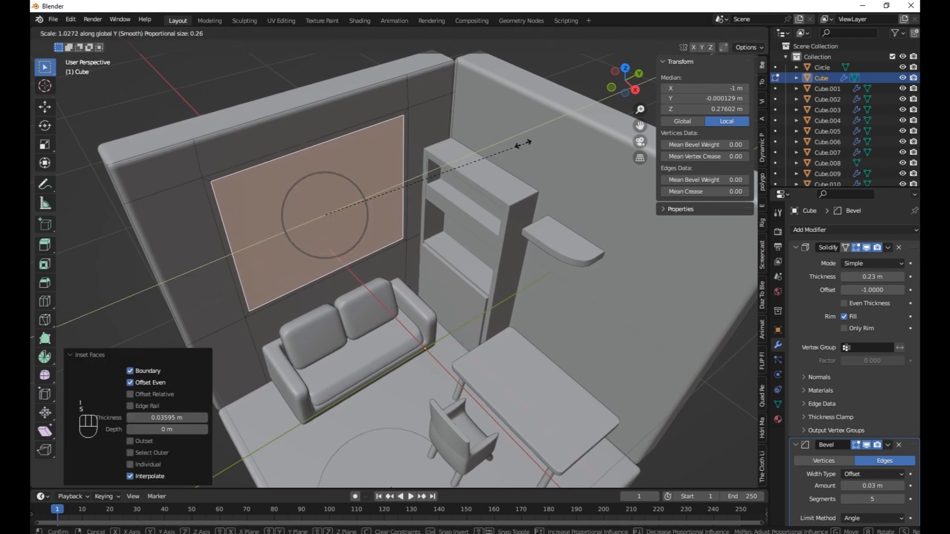
{"action": "right_click", "coordinate": [470, 116]}
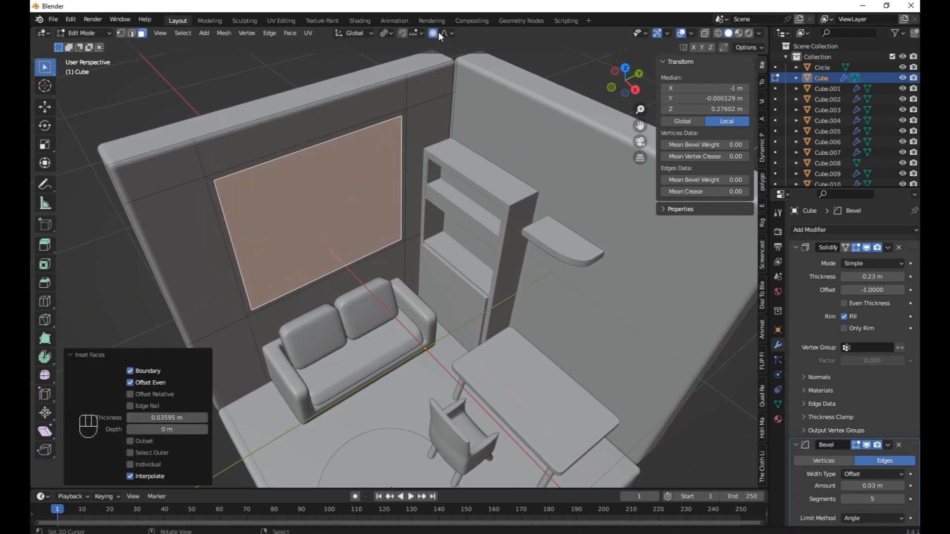
Step: Scale the inset wall face to 0.822 along Y and about 1.05 along Z
{"action": "key", "text": "s"}
{"action": "key", "text": "y"}
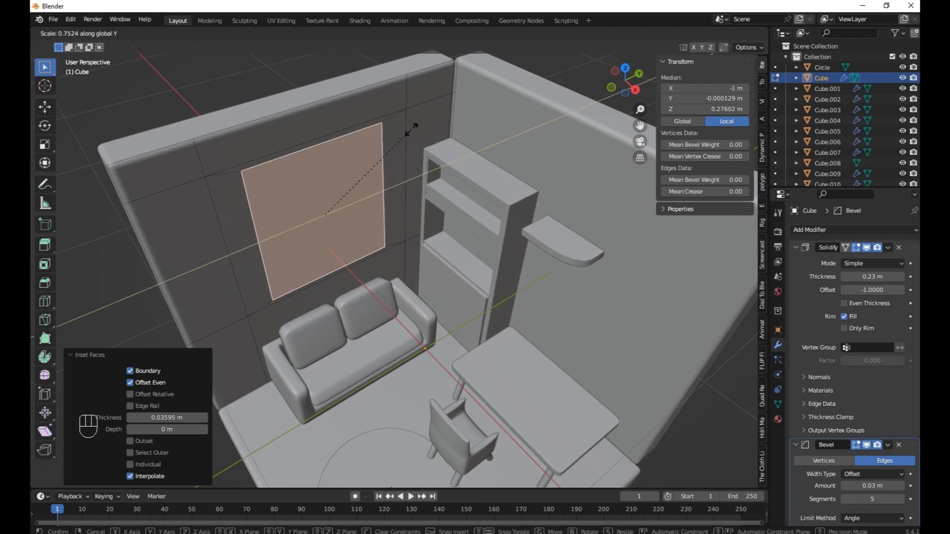
{"action": "left_click", "coordinate": [417, 120]}
{"action": "middle_click_drag", "start_coordinate": [417, 121], "coordinate": [366, 138]}
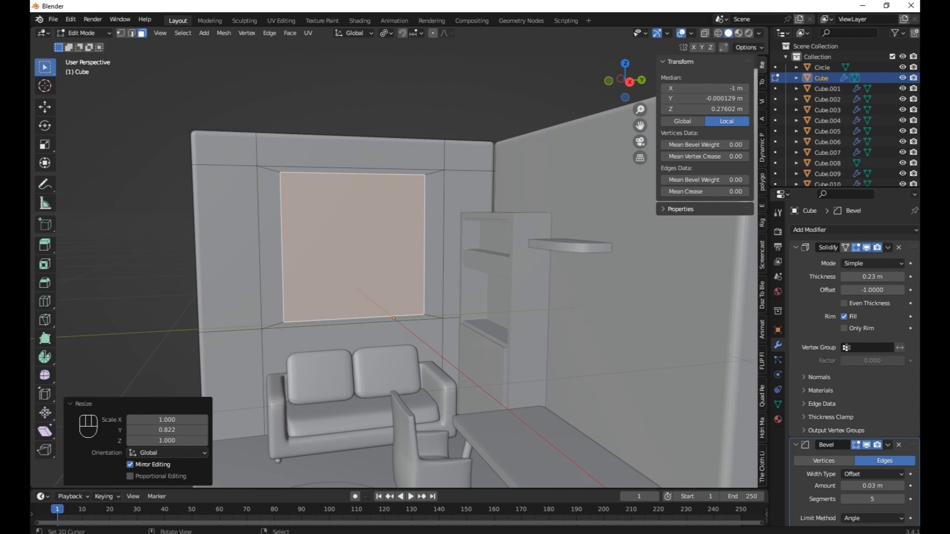
{"action": "key", "text": "s"}
{"action": "key", "text": "z"}
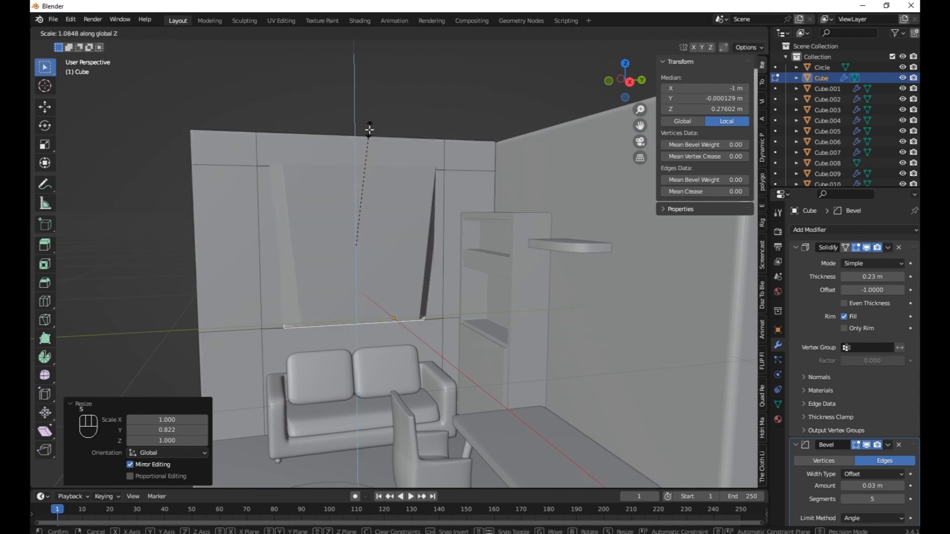
{"action": "right_click", "coordinate": [369, 130]}
{"action": "key", "text": "s"}
{"action": "key", "text": "z"}
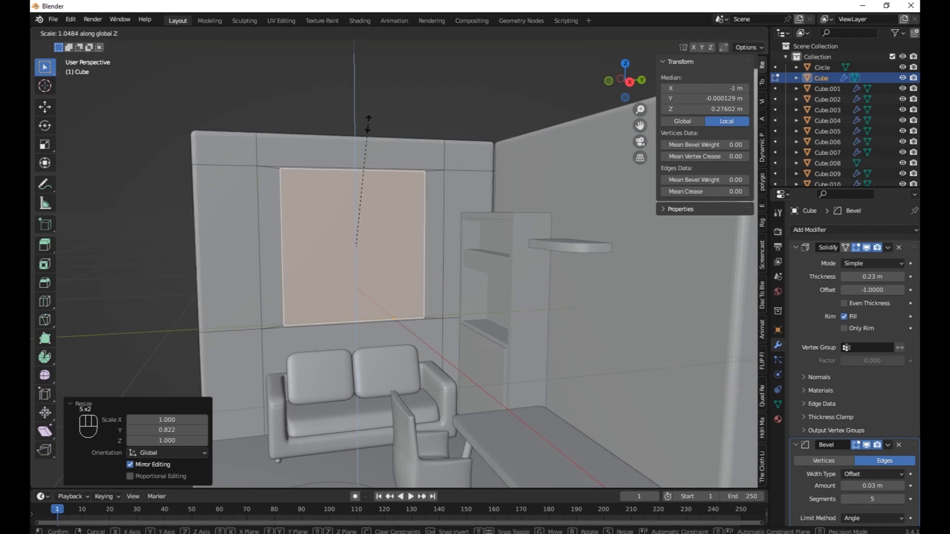
Step: Undo the recent edits to the sofa wall
{"action": "key", "text": "ctrl+z"}
{"action": "key", "text": "ctrl+z"}
{"action": "key", "text": "ctrl+z"}
{"action": "key", "text": "ctrl+z"}
{"action": "key", "text": "ctrl+z"}
{"action": "key", "text": "ctrl+z"}
{"action": "key", "text": "ctrl+z"}
{"action": "key", "text": "ctrl+z"}
{"action": "key", "text": "ctrl+z"}
{"action": "key", "text": "ctrl+z"}
{"action": "key", "text": "ctrl+z"}
{"action": "key", "text": "ctrl+z"}
{"action": "key", "text": "ctrl+z"}
{"action": "key", "text": "ctrl+z"}
{"action": "key", "text": "ctrl+z"}
{"action": "key", "text": "ctrl+z"}
{"action": "key", "text": "ctrl+z"}
{"action": "key", "text": "ctrl+z"}
{"action": "key", "text": "ctrl+z"}
{"action": "key", "text": "ctrl+z"}
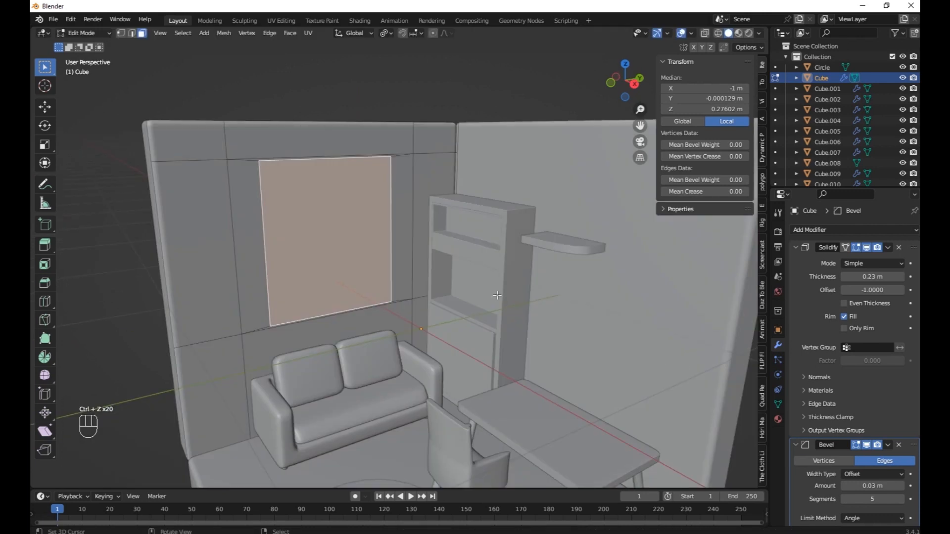
Step: Apply the Solidify modifier on the sofa wall and return to Edit Mode
{"action": "key", "text": "Tab"}
{"action": "key", "text": "ctrl+a"}
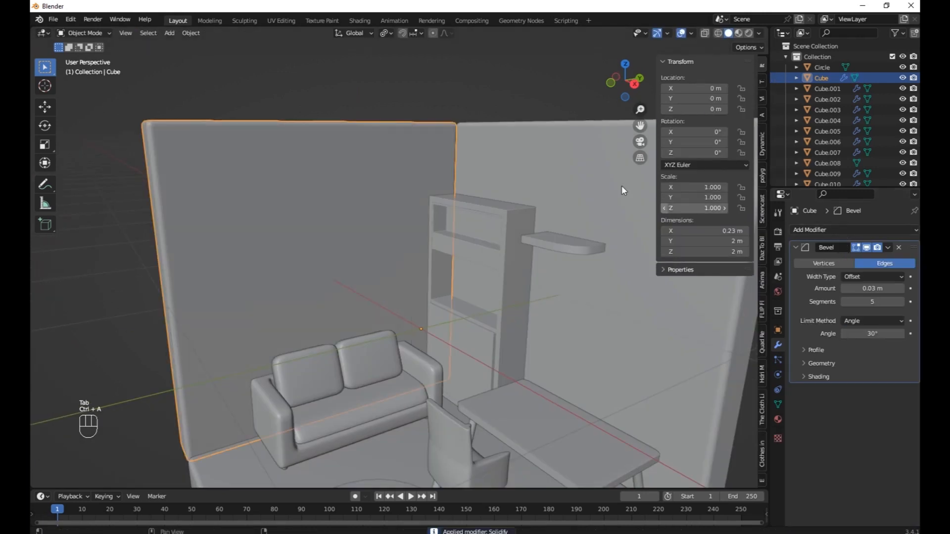
{"action": "key", "text": "Tab"}
Step: Duplicate the inset wall face in place and separate the copy into its own object
{"action": "scroll", "coordinate": [298, 238], "scroll_direction": "up", "scroll_amount": 3}
{"action": "mouse_move", "coordinate": [295, 238]}
{"action": "middle_mouse_down"}
{"action": "mouse_move", "coordinate": [405, 236]}
{"action": "mouse_move", "coordinate": [474, 290]}
{"action": "mouse_move", "coordinate": [341, 229]}
{"action": "mouse_move", "coordinate": [346, 321]}
{"action": "mouse_move", "coordinate": [547, 462]}
{"action": "mouse_move", "coordinate": [382, 227]}
{"action": "mouse_move", "coordinate": [296, 236]}
{"action": "middle_mouse_up"}
{"action": "left_click", "coordinate": [265, 241]}
{"action": "key", "text": "shift+d"}
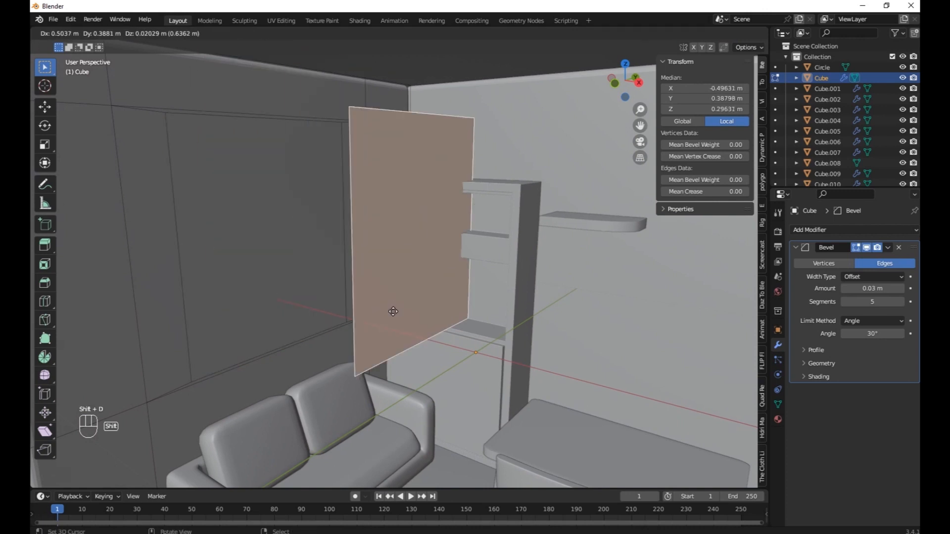
{"action": "right_click", "coordinate": [283, 283]}
{"action": "key", "text": "p"}
{"action": "left_click", "coordinate": [286, 282]}
{"action": "middle_click_drag", "start_coordinate": [231, 259], "coordinate": [251, 268]}
{"action": "key", "text": "g"}
{"action": "key", "text": "x"}
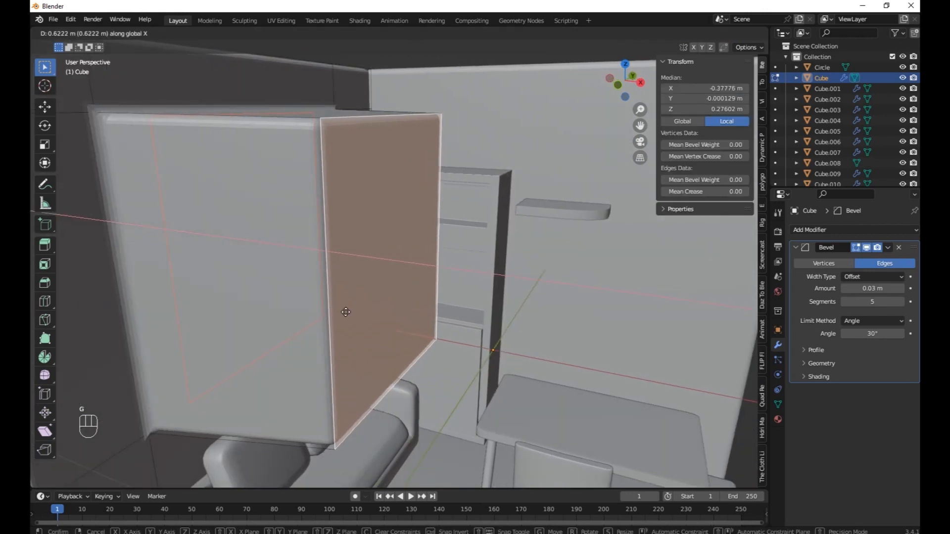
{"action": "right_click", "coordinate": [315, 303]}
Step: In Object Mode, move the separated window panel about 0.526 m along X, away from the wall
{"action": "key", "text": "Tab"}
{"action": "left_click", "coordinate": [257, 214]}
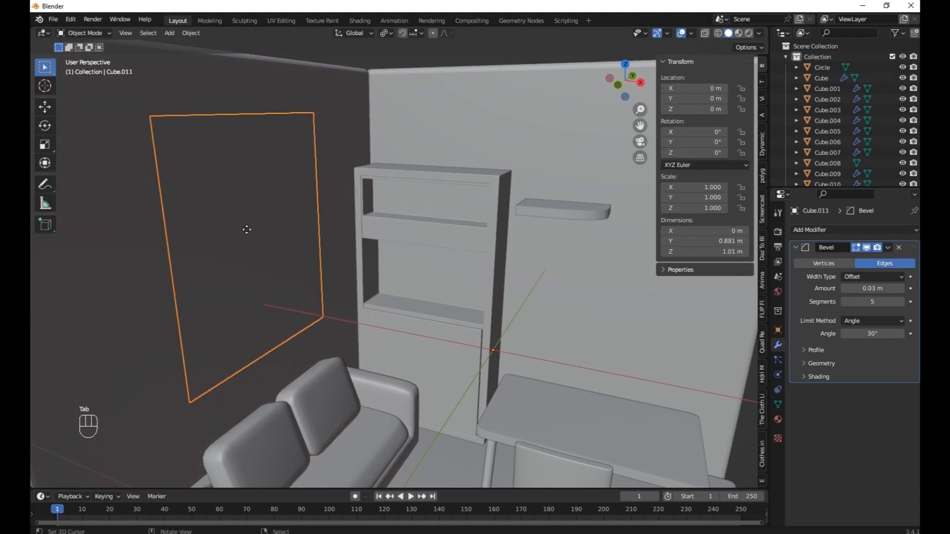
{"action": "key", "text": "g"}
{"action": "key", "text": "x"}
{"action": "left_click", "coordinate": [421, 342]}
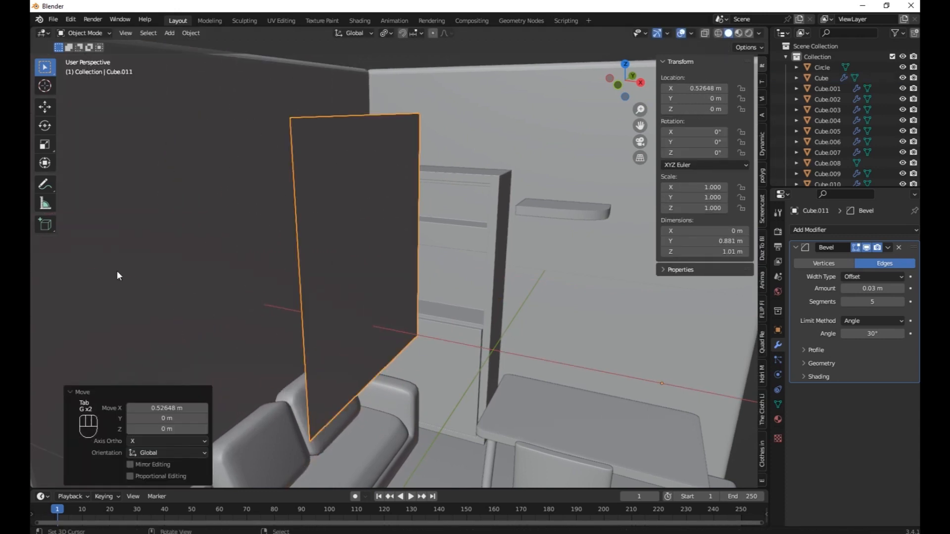
Step: Delete the inset inner face of the sofa wall and the matching outer face to open a window hole
{"action": "left_click", "coordinate": [197, 205]}
{"action": "key", "text": "Tab"}
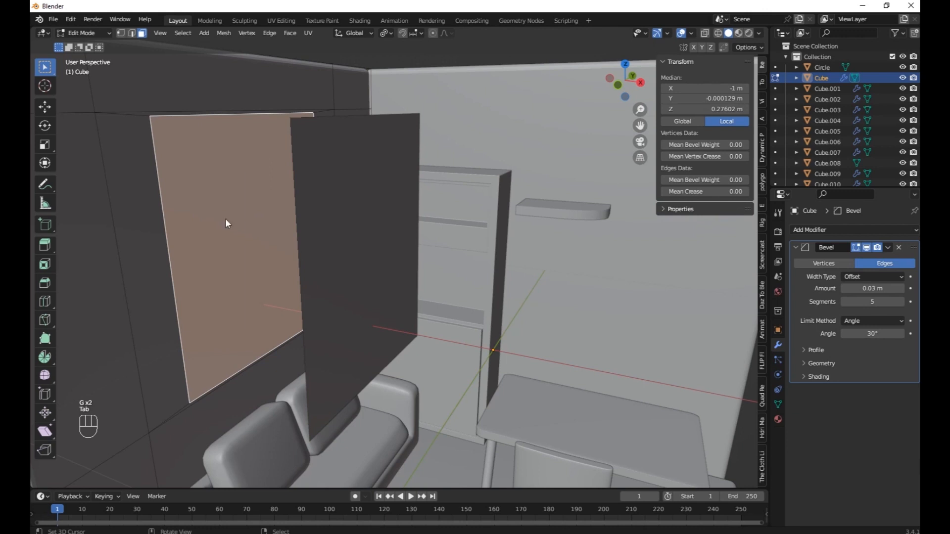
{"action": "key", "text": "x"}
{"action": "left_click", "coordinate": [225, 218]}
{"action": "left_click", "coordinate": [191, 197]}
{"action": "key", "text": "x"}
{"action": "left_click", "coordinate": [191, 197]}
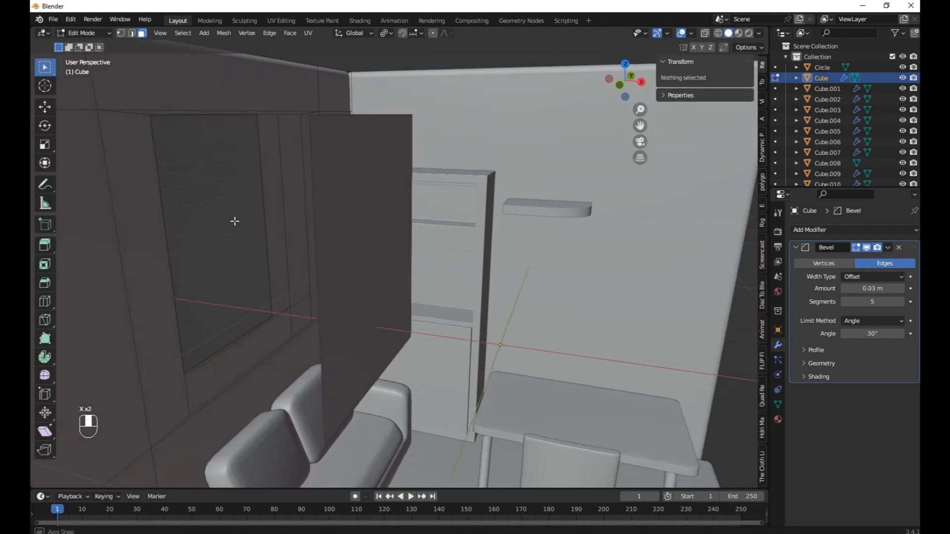
Step: Switch to Edge select mode and fill a face between the inner and outer edges on the opening's cabinet side
{"action": "middle_click_drag", "start_coordinate": [235, 221], "coordinate": [242, 208]}
{"action": "left_click", "coordinate": [257, 162]}
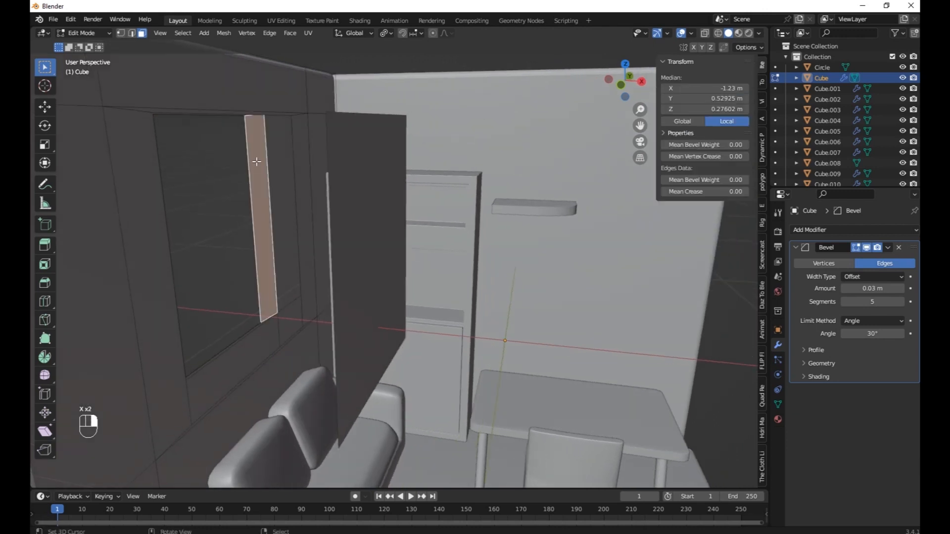
{"action": "left_click", "coordinate": [132, 33]}
{"action": "middle_click_drag", "start_coordinate": [223, 148], "coordinate": [380, 220]}
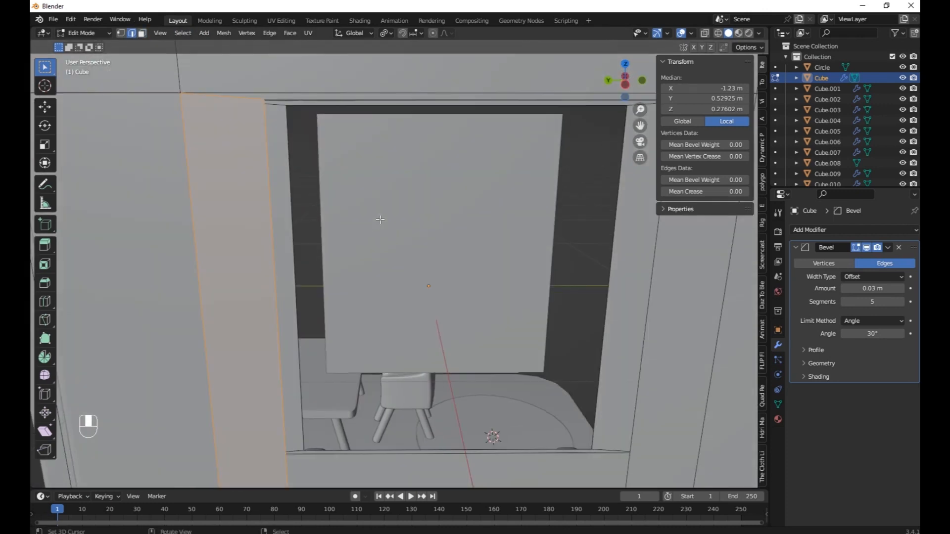
{"action": "left_click", "coordinate": [283, 188]}
{"action": "left_click", "coordinate": [279, 231]}
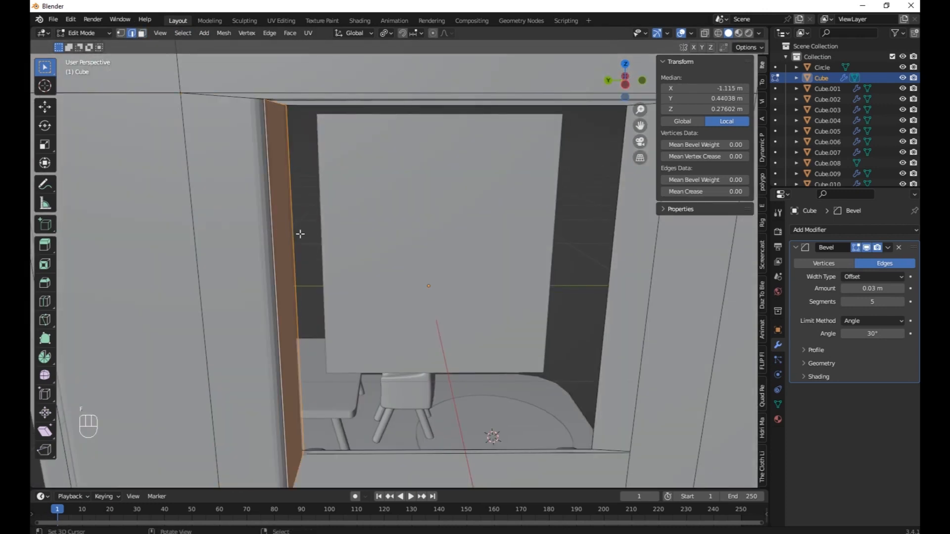
Step: Fill a face between the inner and outer edges along the top of the window opening
{"action": "scroll", "coordinate": [349, 110], "scroll_direction": "up", "scroll_amount": 3}
{"action": "middle_click_drag", "start_coordinate": [348, 110], "coordinate": [371, 121]}
{"action": "left_click", "coordinate": [378, 124]}
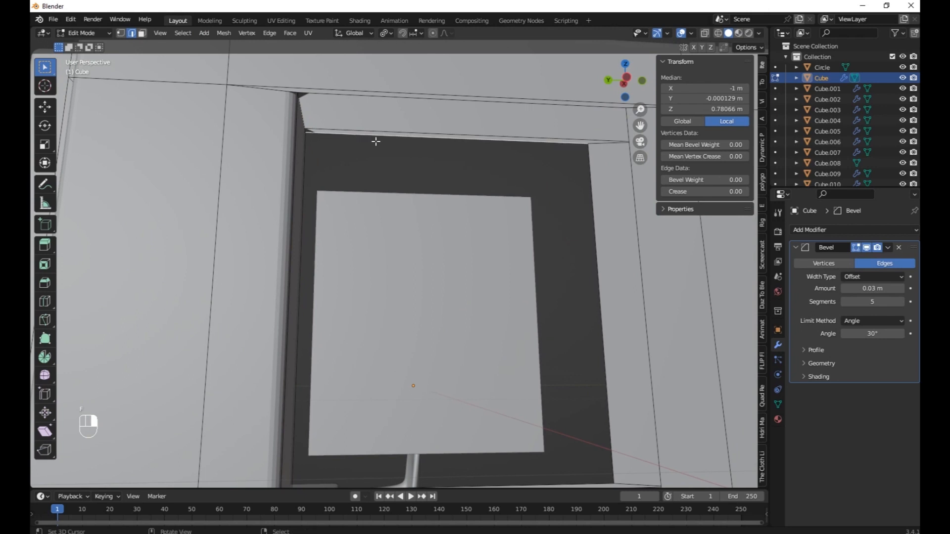
{"action": "left_click", "coordinate": [389, 96], "text": "shift"}
{"action": "key", "text": "f"}
Step: Fill the window opening's opposite side and bottom between their inner and outer edges, then leave Edit Mode
{"action": "middle_click_drag", "start_coordinate": [422, 148], "coordinate": [509, 217]}
{"action": "middle_click_drag", "start_coordinate": [600, 237], "coordinate": [366, 214]}
{"action": "left_click", "coordinate": [354, 188]}
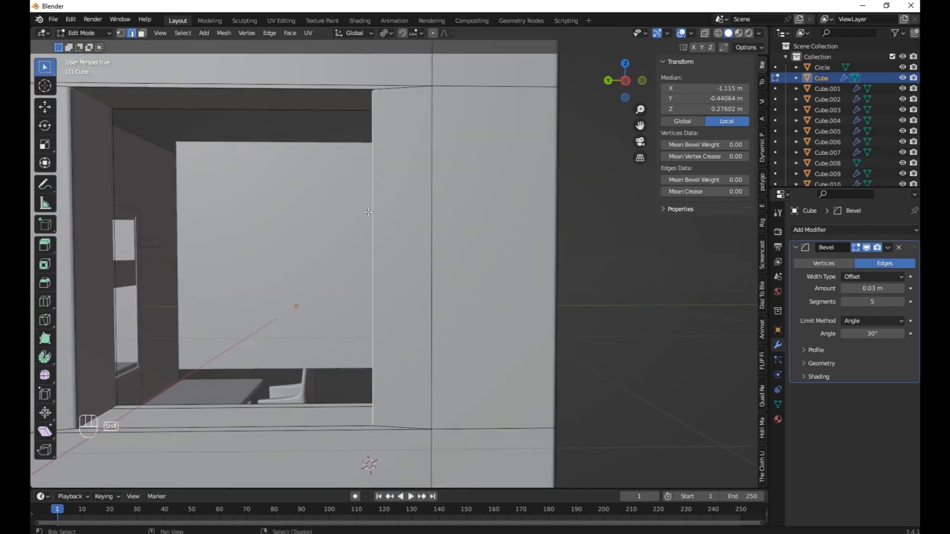
{"action": "middle_click_drag", "start_coordinate": [214, 429], "coordinate": [451, 277]}
{"action": "left_click", "coordinate": [221, 389]}
{"action": "left_click", "coordinate": [232, 403], "text": "shift"}
{"action": "key", "text": "f"}
{"action": "key", "text": "Tab"}
Step: Move the window panel back along X into the wall opening, to about X -0.02 m
{"action": "left_click", "coordinate": [462, 280]}
{"action": "key", "text": "g"}
{"action": "key", "text": "x"}
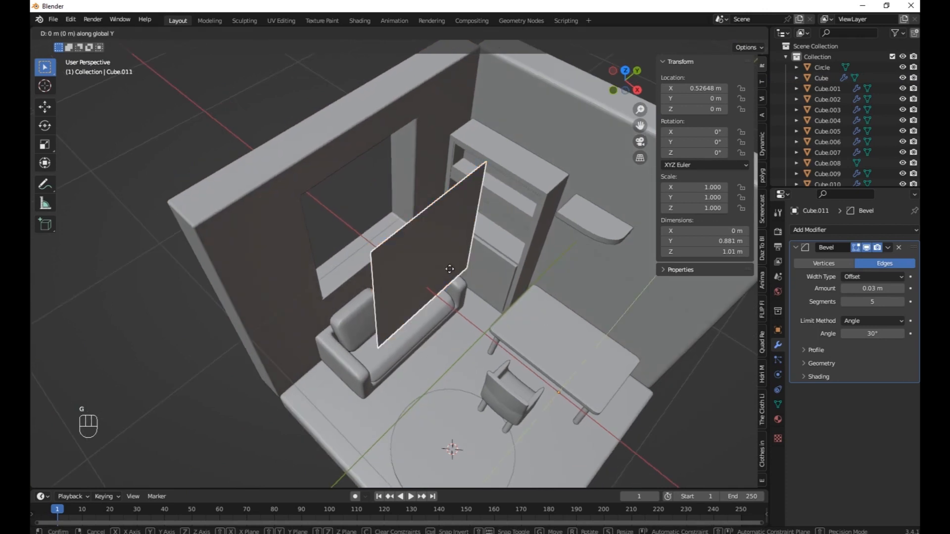
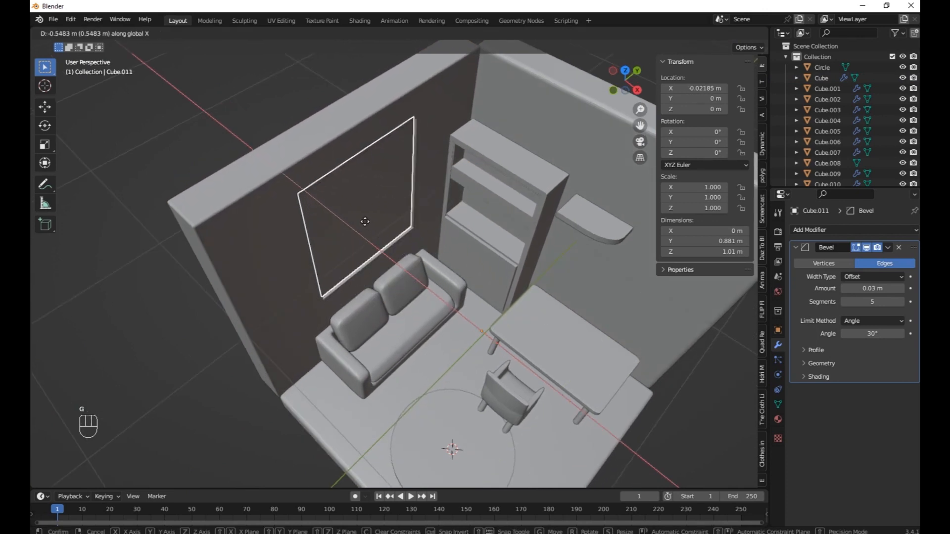
{"action": "left_click", "coordinate": [365, 223]}
{"action": "middle_click_drag", "start_coordinate": [373, 200], "coordinate": [372, 178]}
Step: Select the window panel's face in Face select mode and inset it by about 0.023 m
{"action": "key", "text": "Tab"}
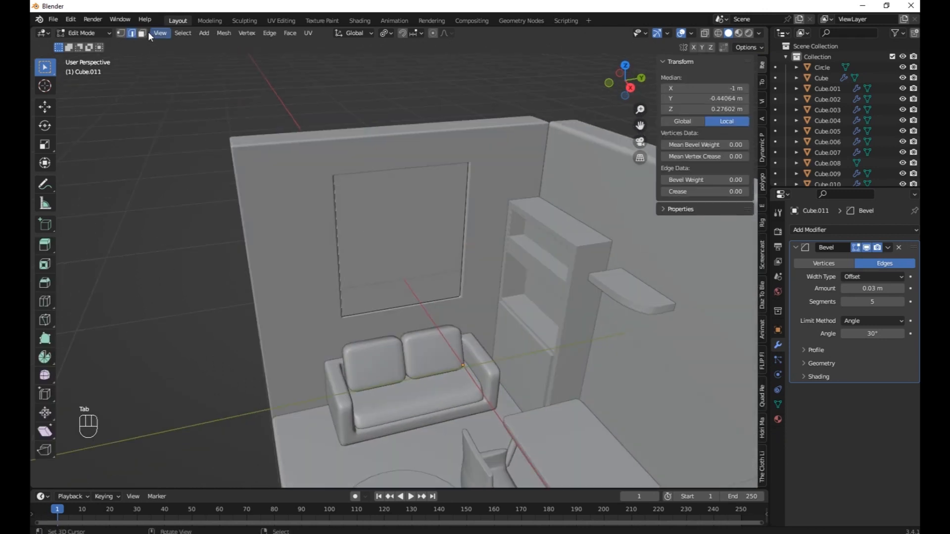
{"action": "left_click", "coordinate": [142, 33]}
{"action": "left_click", "coordinate": [413, 212]}
{"action": "scroll", "coordinate": [413, 213], "scroll_direction": "up", "scroll_amount": 1}
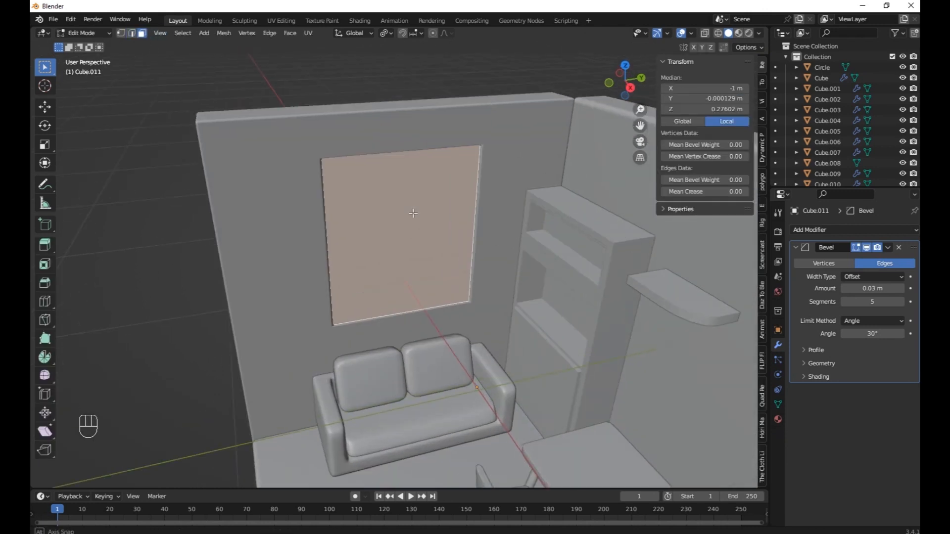
{"action": "key", "text": "KP_Decimal"}
{"action": "key", "text": "i"}
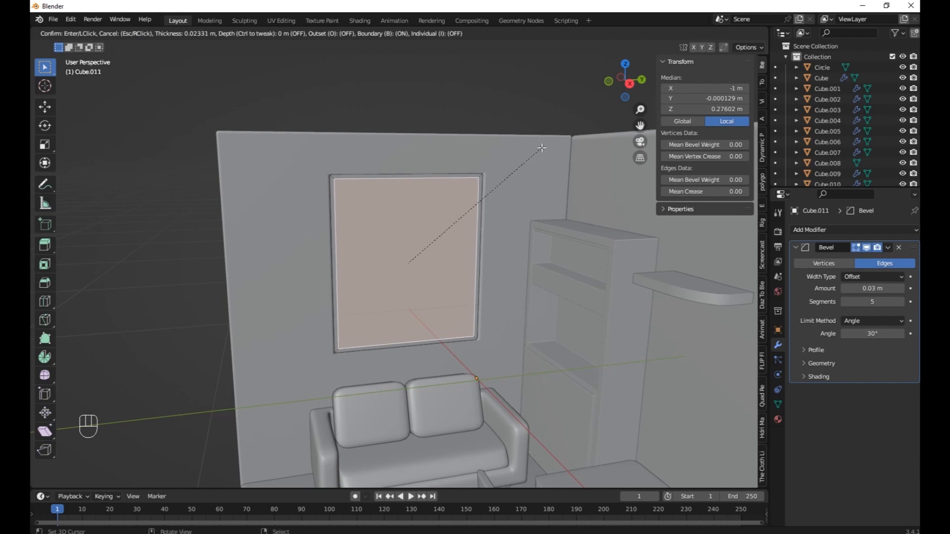
{"action": "left_click", "coordinate": [542, 147]}
{"action": "middle_click_drag", "start_coordinate": [524, 198], "coordinate": [510, 227]}
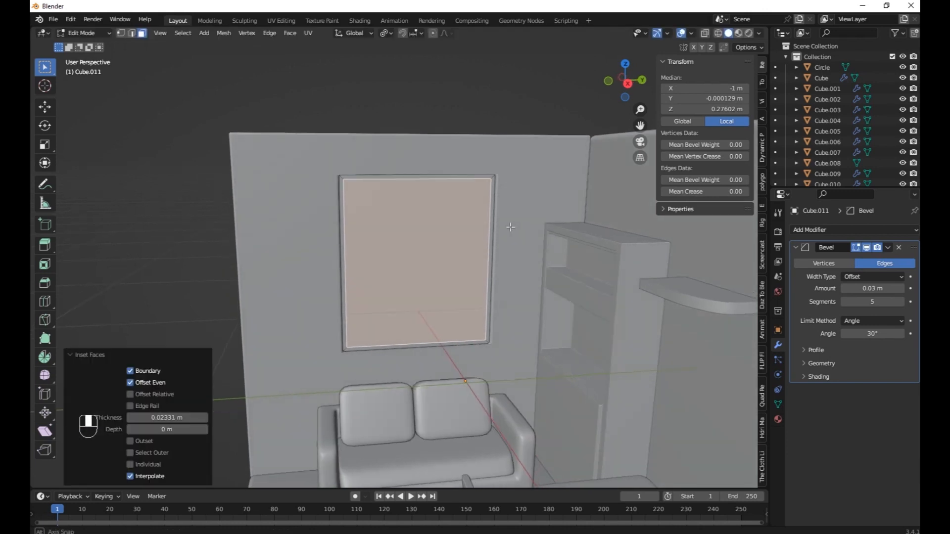
Step: Split the inner window face with a centred vertical loop cut and inset both halves individually by about 0.018 m
{"action": "left_click", "coordinate": [434, 194]}
{"action": "right_click", "coordinate": [435, 194]}
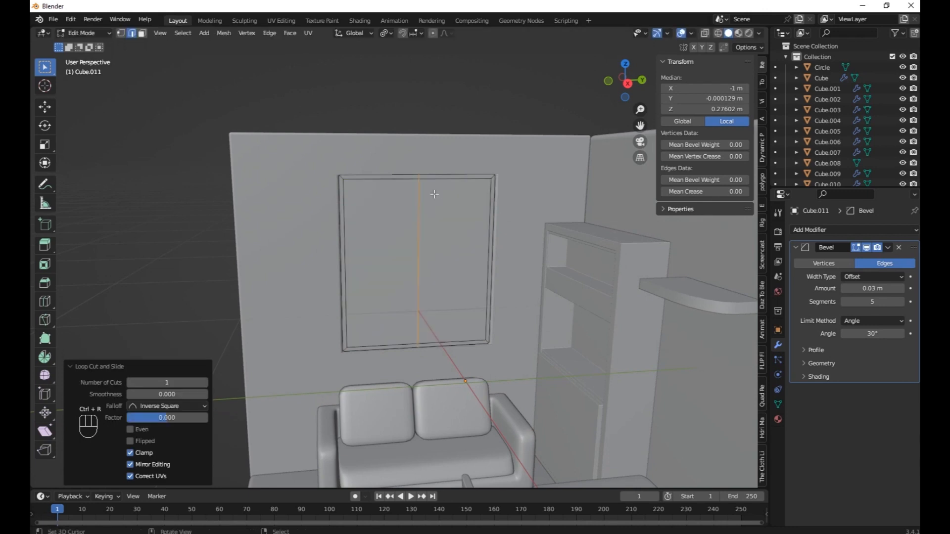
{"action": "left_click", "coordinate": [142, 34]}
{"action": "left_click", "coordinate": [381, 263]}
{"action": "left_click", "coordinate": [436, 231], "text": "shift"}
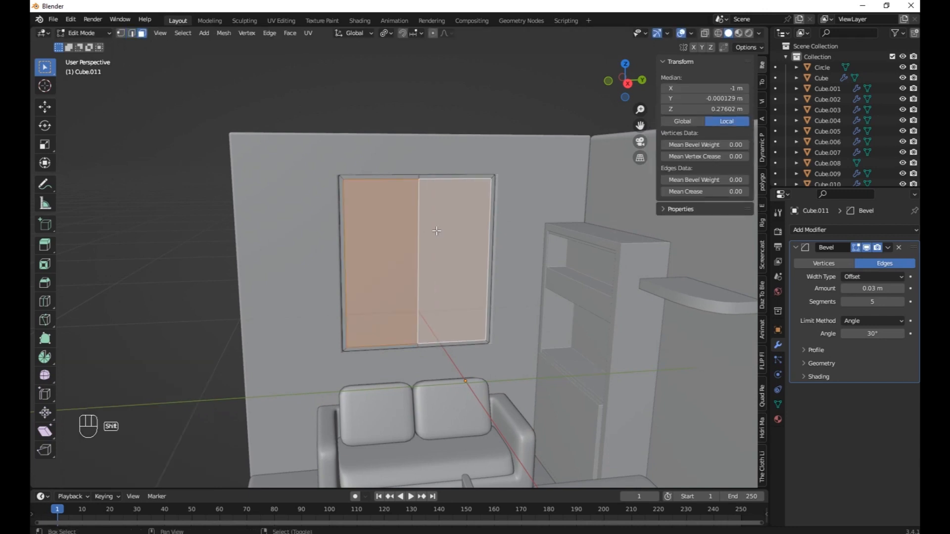
{"action": "key", "text": "i"}
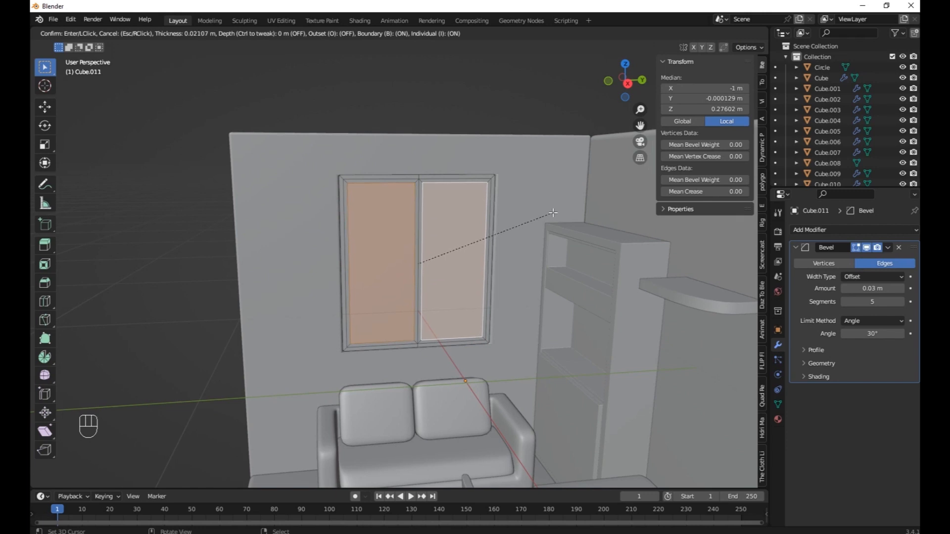
{"action": "left_click", "coordinate": [506, 230]}
{"action": "middle_click_drag", "start_coordinate": [506, 230], "coordinate": [462, 344]}
Step: Extrude the two window panes back along X by about 0.007 m and leave Edit Mode
{"action": "key", "text": "g"}
{"action": "key", "text": "x"}
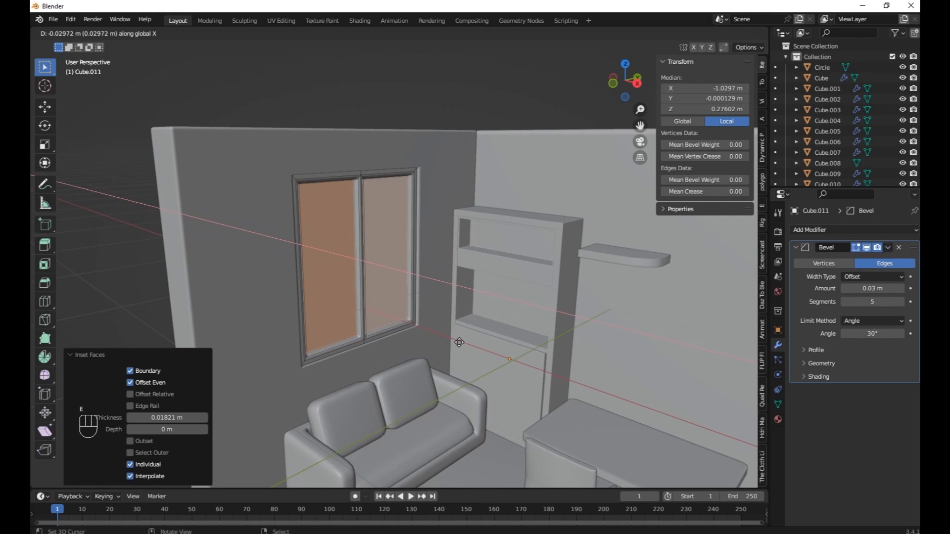
{"action": "left_click", "coordinate": [459, 342]}
{"action": "key", "text": "Tab"}
{"action": "middle_click_drag", "start_coordinate": [463, 331], "coordinate": [414, 222]}
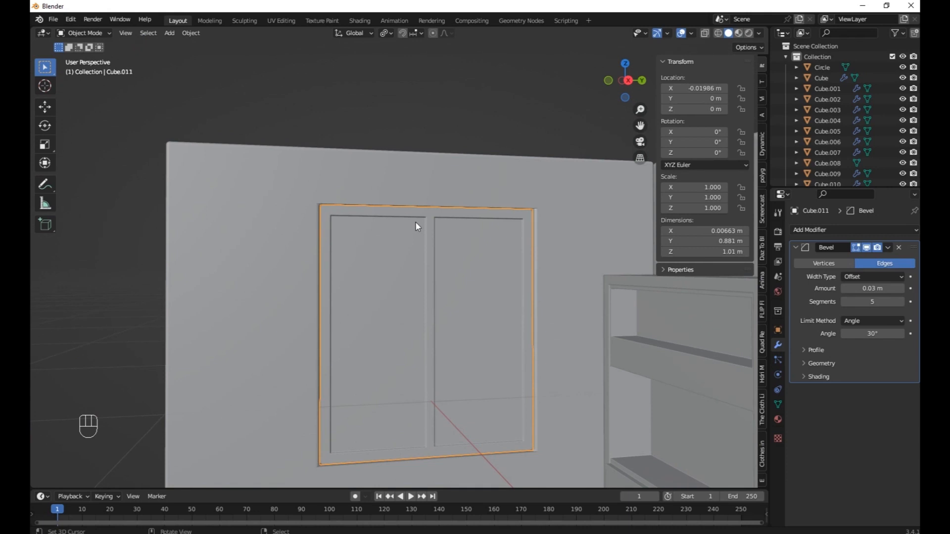
Step: Snap the 3D cursor to the top strip of the window frame and return to Object Mode
{"action": "key", "text": "Tab"}
{"action": "scroll", "coordinate": [416, 225], "scroll_direction": "up", "scroll_amount": 3}
{"action": "left_click", "coordinate": [443, 194]}
{"action": "key", "text": "shift+s"}
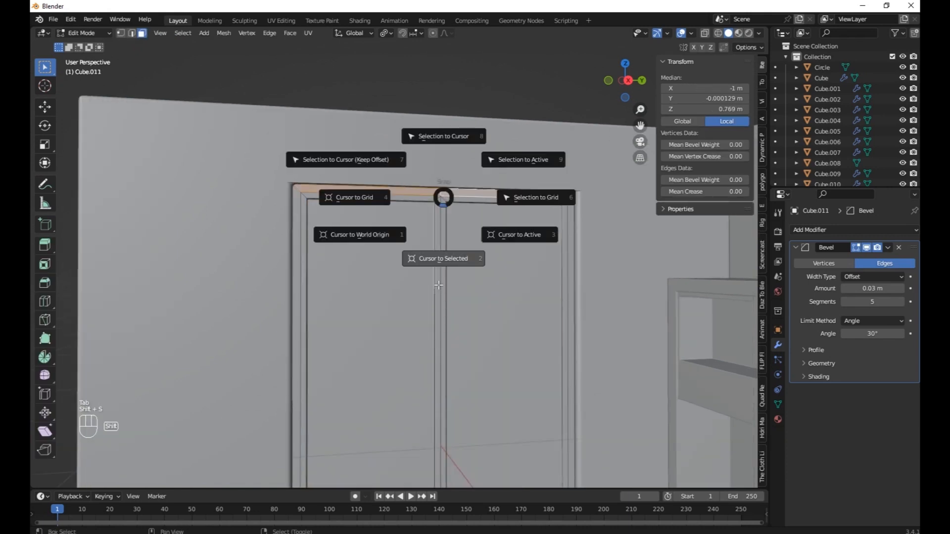
{"action": "key", "text": "Tab"}
{"action": "key", "text": "shift+a"}
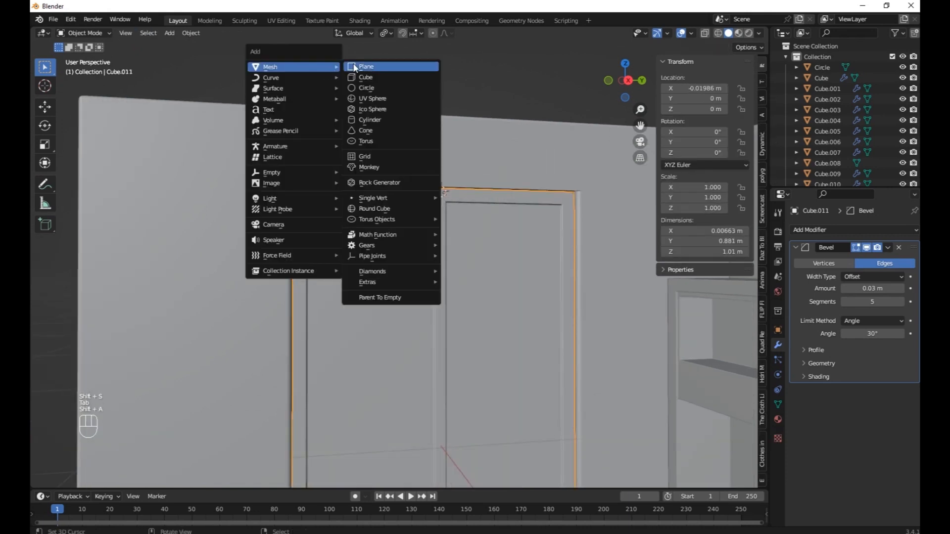
{"action": "left_click", "coordinate": [365, 67]}
{"action": "key", "text": "s"}
{"action": "right_click", "coordinate": [474, 223]}
{"action": "key", "text": "x"}
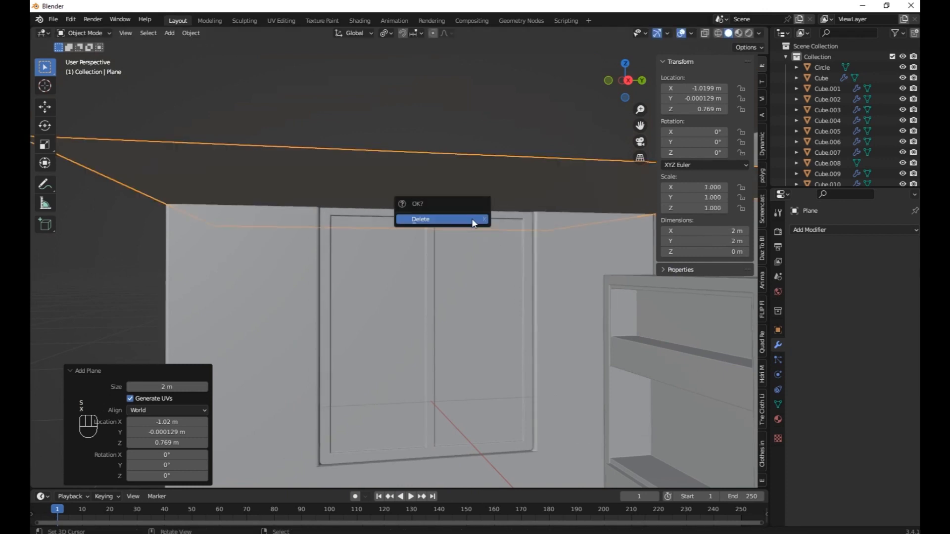
{"action": "left_click", "coordinate": [471, 218]}
Step: Add a cube at the 3D cursor above the window and scale it down to a small block
{"action": "key", "text": "shift+a"}
{"action": "left_click", "coordinate": [411, 123]}
{"action": "key", "text": "s"}
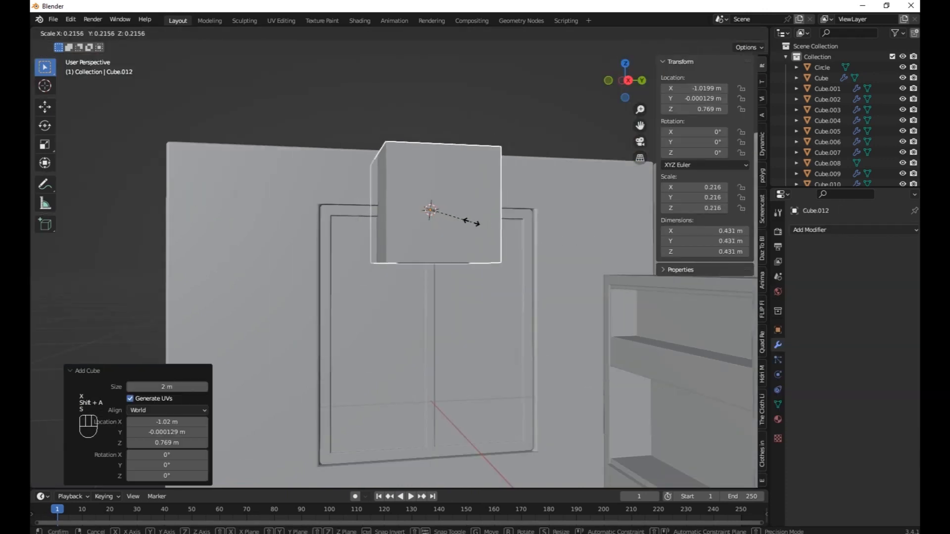
{"action": "left_click", "coordinate": [472, 222]}
{"action": "key", "text": "s"}
{"action": "left_click", "coordinate": [461, 212]}
Step: Stretch the block along Y and flatten it along Z into a long bar above the window
{"action": "key", "text": "s"}
{"action": "key", "text": "x"}
{"action": "key", "text": "y"}
{"action": "left_click", "coordinate": [757, 102]}
{"action": "key", "text": "s"}
{"action": "key", "text": "x"}
{"action": "key", "text": "z"}
{"action": "left_click", "coordinate": [415, 193]}
Step: Reduce the bar's depth along X and shift it along X against the wall
{"action": "middle_click_drag", "start_coordinate": [415, 193], "coordinate": [479, 269]}
{"action": "key", "text": "s"}
{"action": "key", "text": "x"}
{"action": "left_click", "coordinate": [374, 200]}
{"action": "key", "text": "g"}
{"action": "key", "text": "x"}
{"action": "left_click", "coordinate": [378, 220]}
Step: Refine the bar's depth and position along X, then scale it along Y to extend past the window
{"action": "middle_click_drag", "start_coordinate": [426, 238], "coordinate": [486, 248]}
{"action": "scroll", "coordinate": [367, 212], "scroll_direction": "up", "scroll_amount": 3}
{"action": "key", "text": "s"}
{"action": "key", "text": "x"}
{"action": "left_click", "coordinate": [528, 228]}
{"action": "key", "text": "g"}
{"action": "key", "text": "x"}
{"action": "left_click", "coordinate": [535, 228]}
{"action": "middle_click_drag", "start_coordinate": [536, 227], "coordinate": [394, 158]}
{"action": "key", "text": "s"}
{"action": "key", "text": "y"}
{"action": "left_click", "coordinate": [575, 204]}
Step: Snap the 3D cursor to the middle of the bar, add a plane there and scale it down
{"action": "scroll", "coordinate": [394, 158], "scroll_direction": "up", "scroll_amount": 2}
{"action": "middle_click_drag", "start_coordinate": [394, 159], "coordinate": [348, 135], "text": "shift"}
{"action": "key", "text": "shift+s"}
{"action": "key", "text": "shift+a"}
{"action": "left_click", "coordinate": [393, 135]}
{"action": "scroll", "coordinate": [511, 247], "scroll_direction": "down", "scroll_amount": 4}
{"action": "key", "text": "s"}
{"action": "left_click", "coordinate": [437, 221]}
Step: Rotate the plane 90° about Y and place it along Z so it hangs below the bar
{"action": "middle_click_drag", "start_coordinate": [428, 191], "coordinate": [377, 231]}
{"action": "type", "text": "ry90"}
{"action": "key", "text": "Return"}
{"action": "key", "text": "z"}
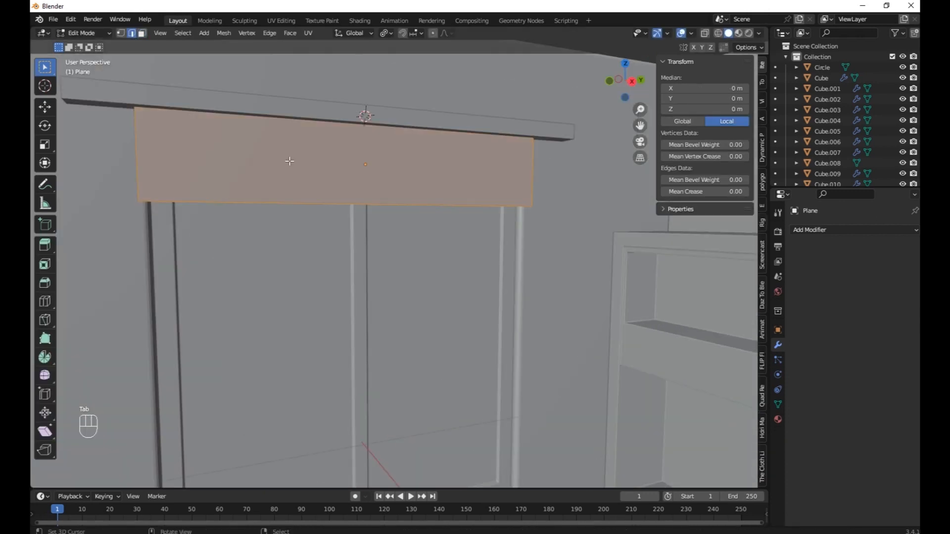
Step: Move the hanging plane's bottom edge up about 0.144 m along Z
{"action": "left_click", "coordinate": [289, 159]}
{"action": "key", "text": "g"}
{"action": "key", "text": "z"}
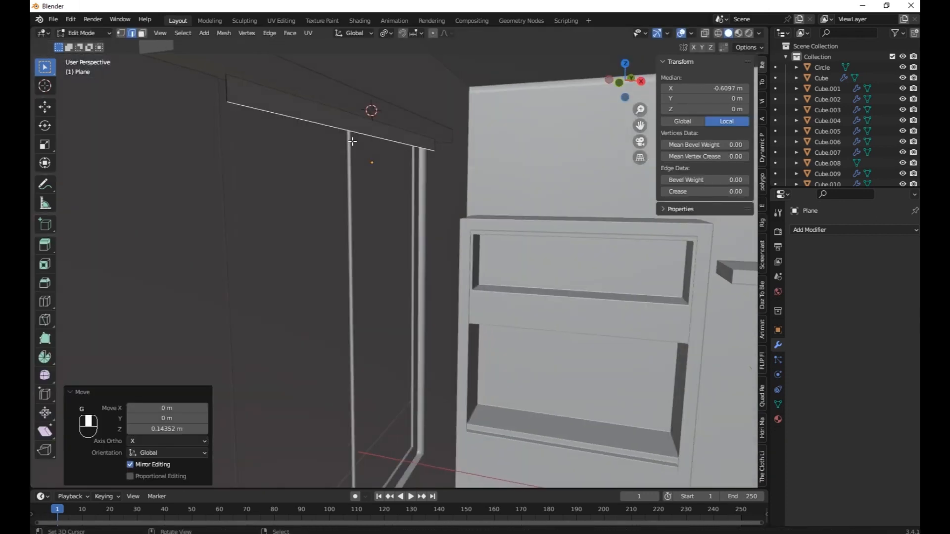
Step: Extrude the hanging covering's bottom edge outward and about 0.032 m down to form the first fold
{"action": "key", "text": "g"}
{"action": "key", "text": "z"}
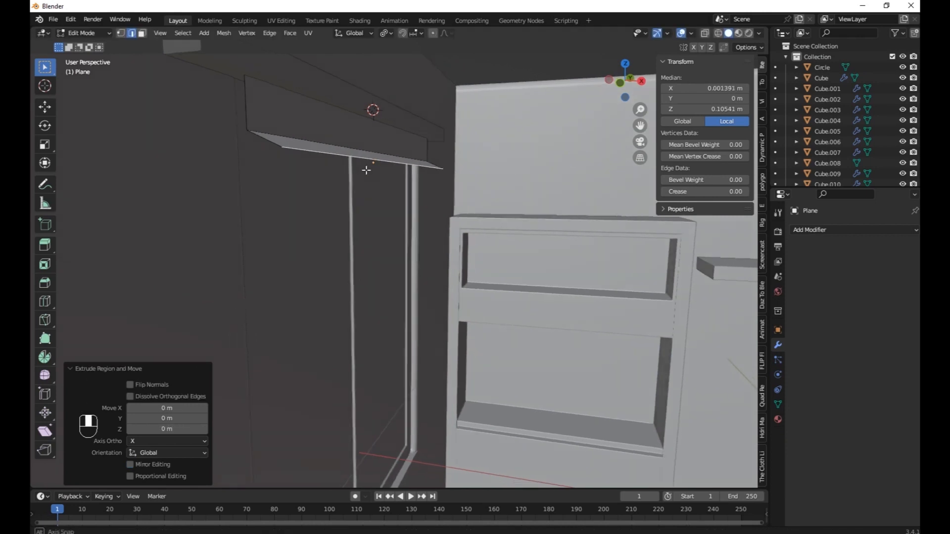
{"action": "key", "text": "g"}
{"action": "key", "text": "z"}
{"action": "left_click", "coordinate": [354, 177]}
{"action": "key", "text": "g"}
{"action": "key", "text": "z"}
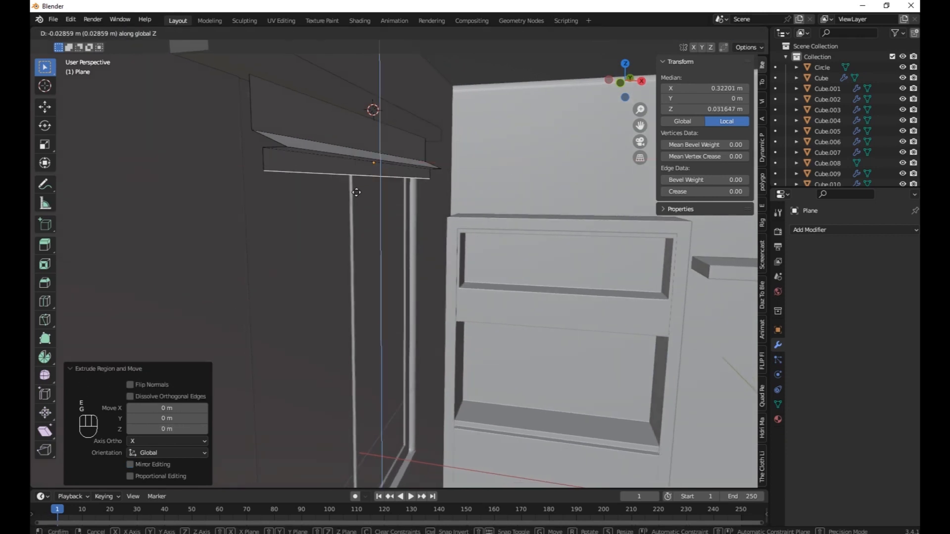
{"action": "left_click", "coordinate": [351, 183]}
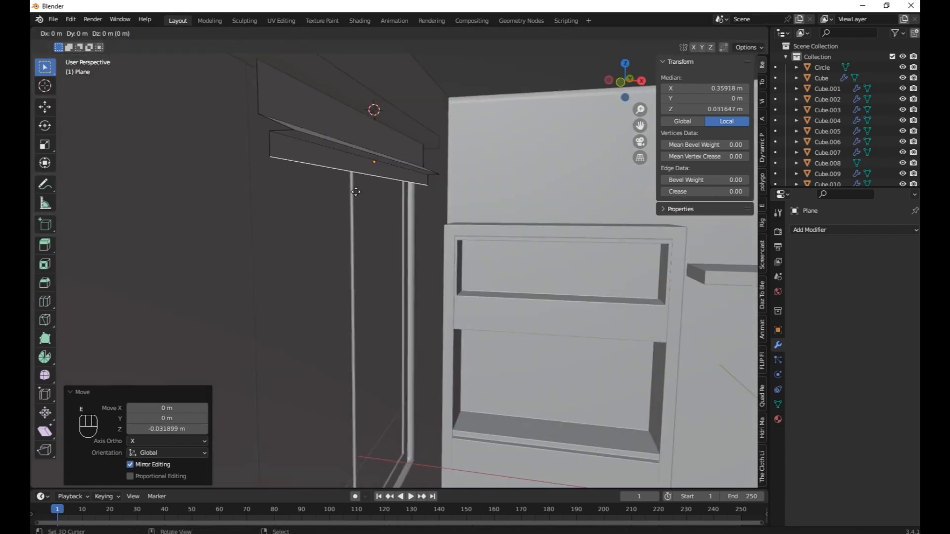
Step: Extrude the bottom edge repeatedly in a zigzag to form horizontal pleats over the upper part of the window
{"action": "key", "text": "e"}
{"action": "key", "text": "x"}
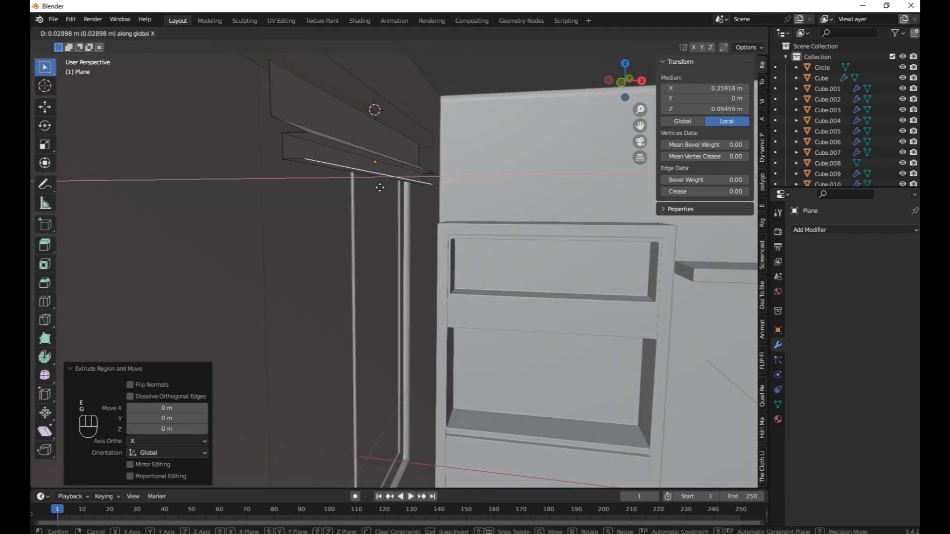
{"action": "left_click", "coordinate": [372, 187]}
{"action": "key", "text": "g"}
{"action": "key", "text": "z"}
{"action": "left_click", "coordinate": [371, 197]}
{"action": "key", "text": "e"}
{"action": "left_click", "coordinate": [361, 198]}
{"action": "key", "text": "e"}
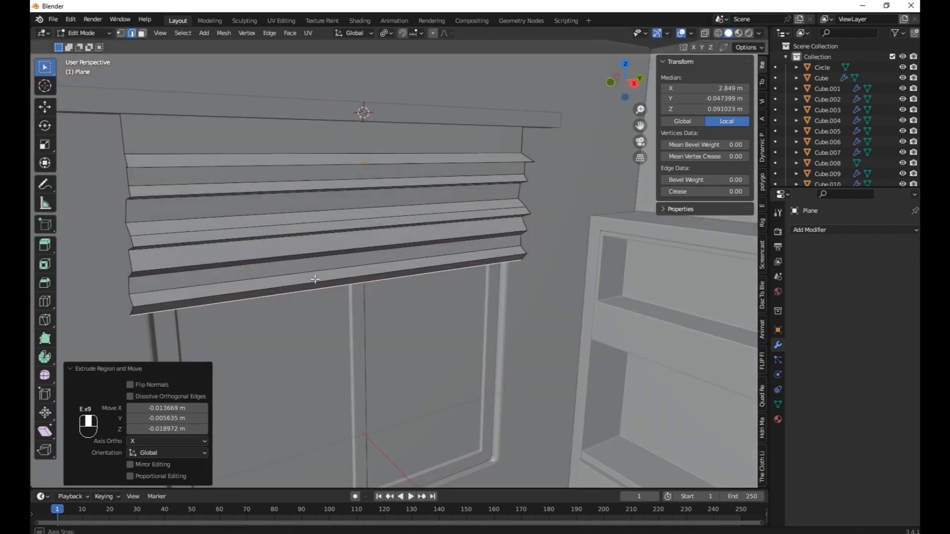
{"action": "key", "text": "Tab"}
Step: Add a Solidify modifier with -0.02 m thickness and a Subdivision Surface modifier to the pleated covering
{"action": "middle_click_drag", "start_coordinate": [318, 272], "coordinate": [353, 254]}
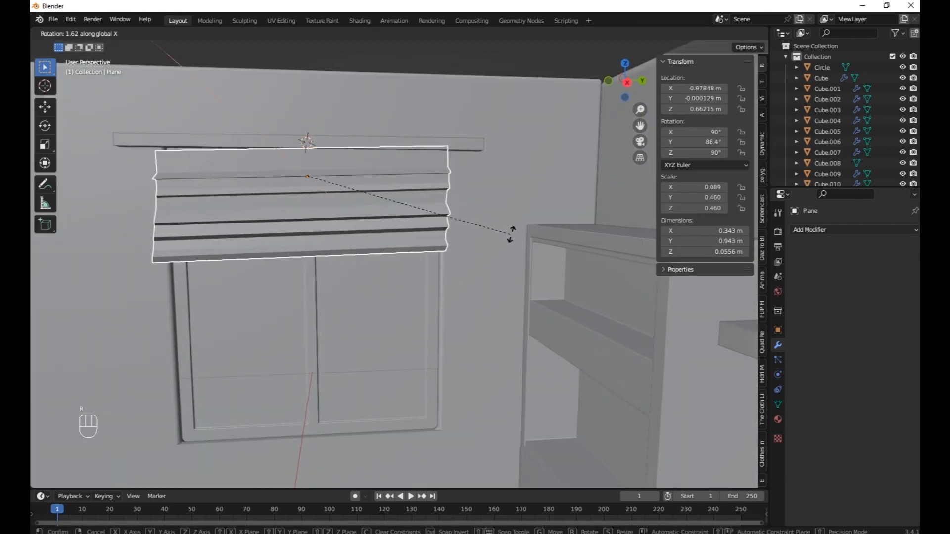
{"action": "key", "text": "Tab"}
{"action": "left_click", "coordinate": [811, 230]}
{"action": "left_click", "coordinate": [736, 282]}
{"action": "left_click_drag", "start_coordinate": [872, 276], "coordinate": [850, 276]}
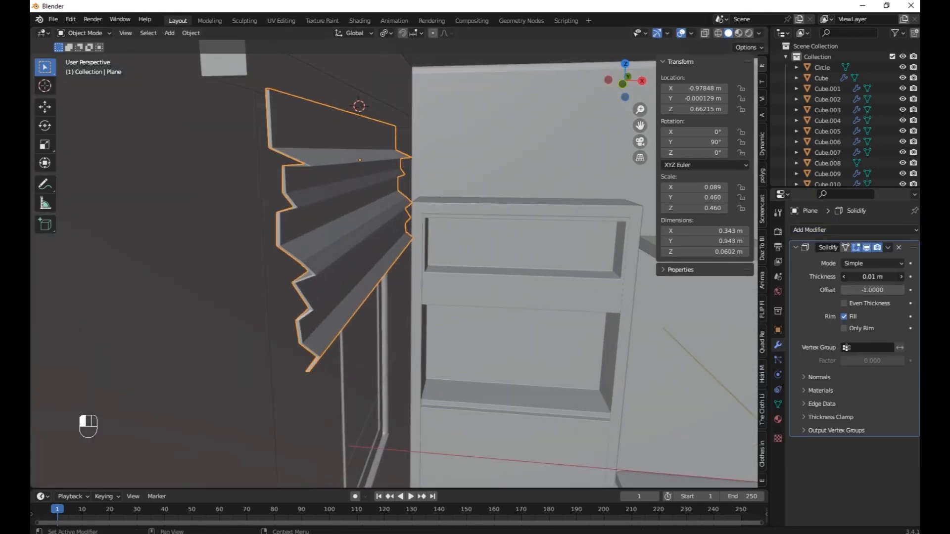
{"action": "left_click", "coordinate": [812, 230]}
{"action": "left_click", "coordinate": [718, 426]}
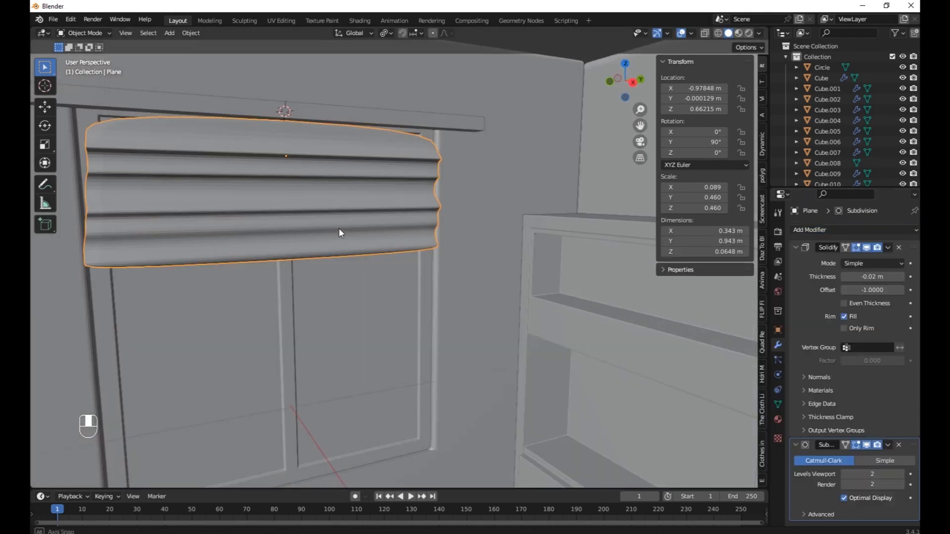
Step: Add edge loops to hold the covering's corners square and apply Shade Auto Smooth to it
{"action": "key", "text": "Tab"}
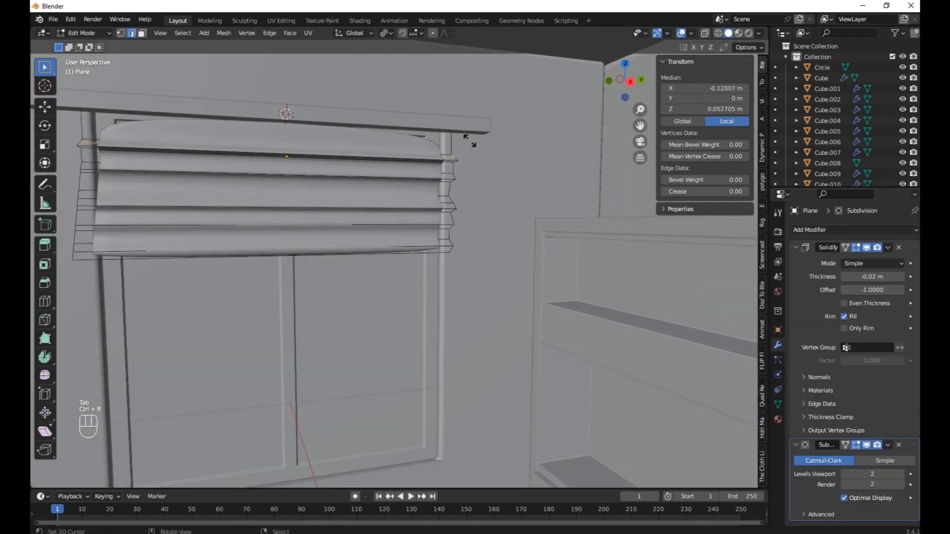
{"action": "key", "text": "ctrl+r"}
{"action": "left_click", "coordinate": [447, 143]}
{"action": "key", "text": "ctrl+r"}
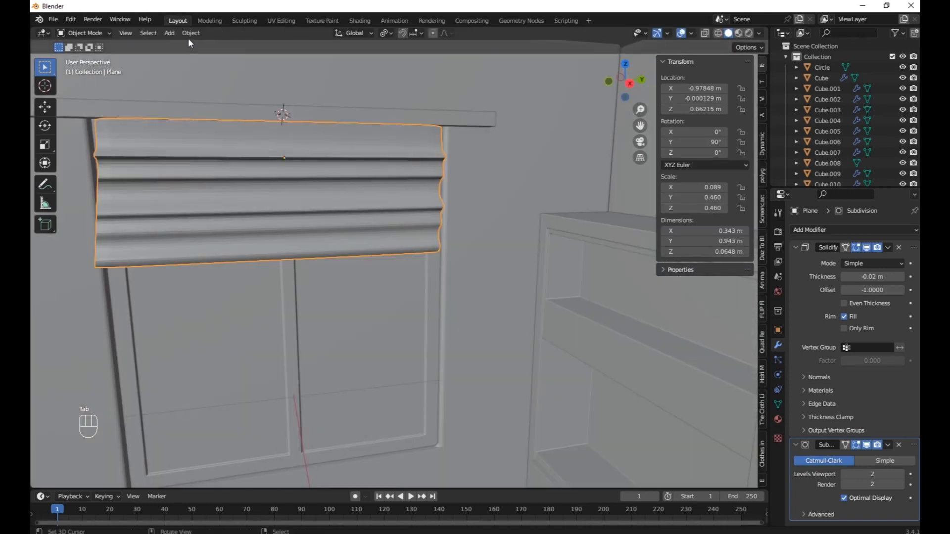
{"action": "left_click", "coordinate": [191, 33]}
{"action": "left_click", "coordinate": [207, 262]}
Step: Add a cylinder on the floor beside the sofa, scaled to about 0.231 and raised along Z
{"action": "scroll", "coordinate": [369, 222], "scroll_direction": "down", "scroll_amount": 3}
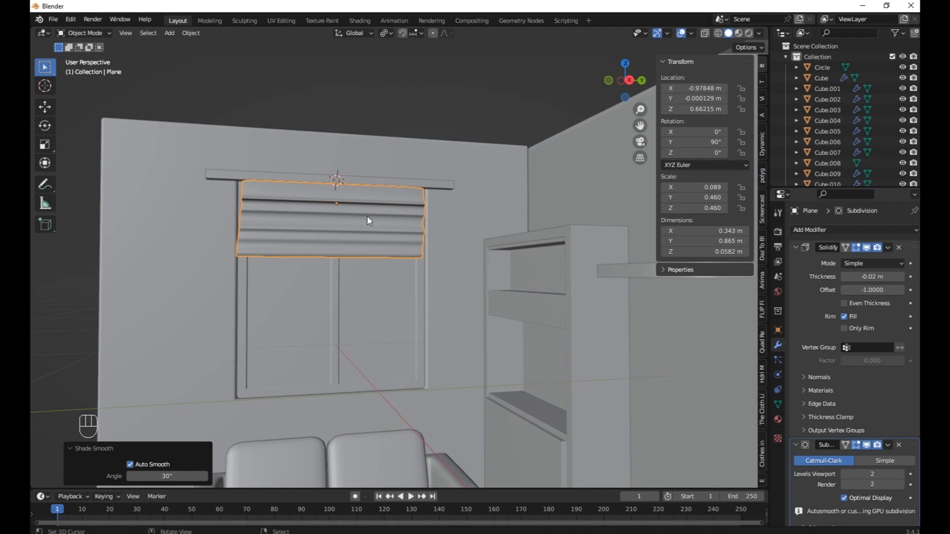
{"action": "scroll", "coordinate": [367, 215], "scroll_direction": "down", "scroll_amount": 2}
{"action": "middle_click_drag", "start_coordinate": [366, 216], "coordinate": [364, 305]}
{"action": "scroll", "coordinate": [364, 304], "scroll_direction": "up", "scroll_amount": 5}
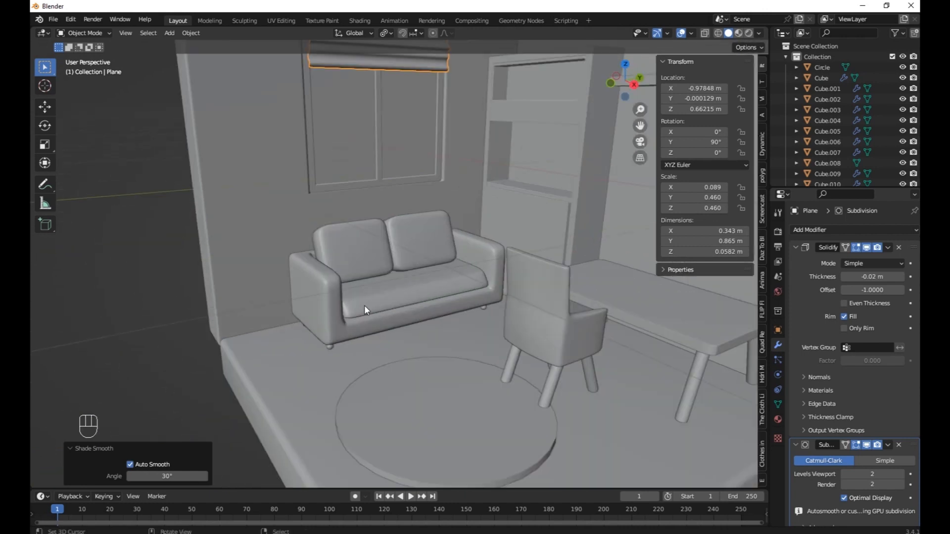
{"action": "scroll", "coordinate": [262, 388], "scroll_direction": "up", "scroll_amount": 4}
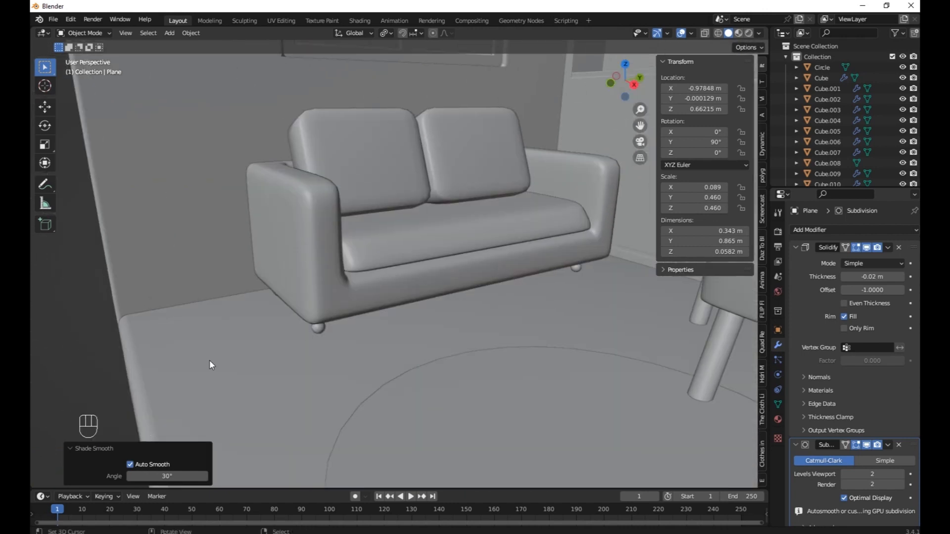
{"action": "key", "text": "shift+a"}
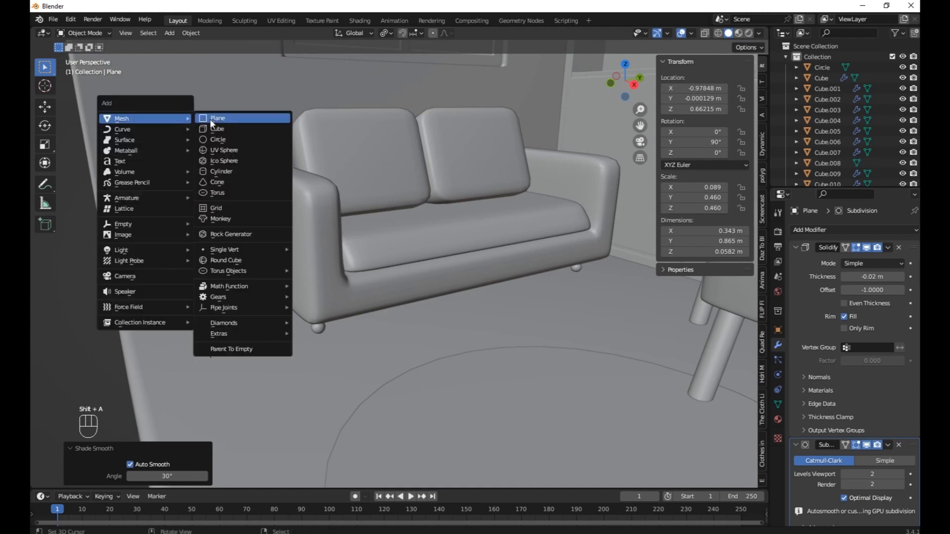
{"action": "left_click", "coordinate": [236, 174]}
{"action": "scroll", "coordinate": [443, 315], "scroll_direction": "down", "scroll_amount": 3}
{"action": "key", "text": "s"}
{"action": "left_click", "coordinate": [373, 301]}
{"action": "key", "text": "g"}
{"action": "key", "text": "z"}
{"action": "left_click", "coordinate": [371, 181]}
Step: Scale down the cylinder's top face to taper it into a lampshade
{"action": "key", "text": "Tab"}
{"action": "mouse_move", "coordinate": [366, 198]}
{"action": "middle_mouse_down"}
{"action": "mouse_move", "coordinate": [366, 235]}
{"action": "mouse_move", "coordinate": [336, 213]}
{"action": "mouse_move", "coordinate": [375, 214]}
{"action": "middle_mouse_up"}
{"action": "left_click", "coordinate": [143, 34]}
{"action": "right_click", "coordinate": [269, 196]}
{"action": "key", "text": "s"}
{"action": "left_click", "coordinate": [327, 227]}
Step: Inset the lampshade's bottom face, extrude it upward along Z and shrink it to hollow out the shade
{"action": "middle_click_drag", "start_coordinate": [375, 214], "coordinate": [371, 196]}
{"action": "right_click", "coordinate": [302, 181]}
{"action": "key", "text": "i"}
{"action": "left_click", "coordinate": [549, 239]}
{"action": "key", "text": "e"}
{"action": "key", "text": "z"}
{"action": "left_click", "coordinate": [536, 121]}
{"action": "key", "text": "s"}
{"action": "left_click", "coordinate": [380, 135]}
{"action": "key", "text": "Tab"}
{"action": "middle_click_drag", "start_coordinate": [383, 137], "coordinate": [423, 215]}
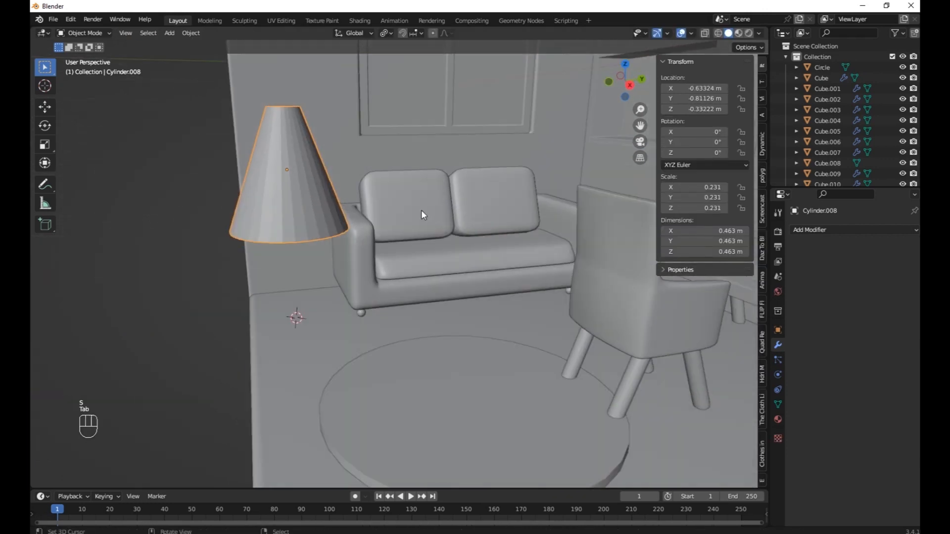
Step: Scale the lampshade down to about 0.110 and move it up about 0.117 m along Z
{"action": "key", "text": "s"}
{"action": "left_click", "coordinate": [328, 205]}
{"action": "key", "text": "g"}
{"action": "key", "text": "z"}
{"action": "left_click", "coordinate": [332, 171]}
Step: Duplicate the front table leg in place and clear the copy's rotation
{"action": "scroll", "coordinate": [637, 343], "scroll_direction": "down", "scroll_amount": 3}
{"action": "middle_click_drag", "start_coordinate": [638, 344], "coordinate": [554, 317], "text": "shift"}
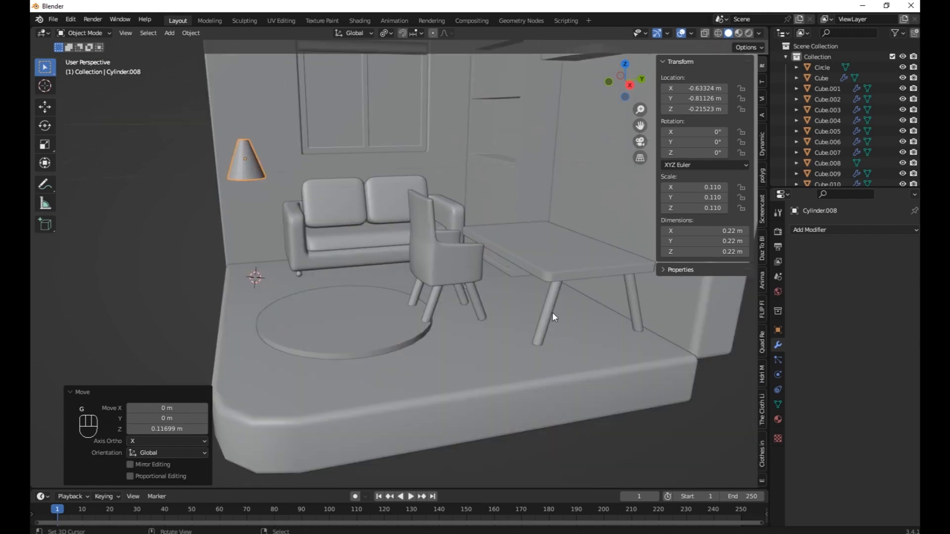
{"action": "left_click", "coordinate": [552, 317]}
{"action": "key", "text": "shift+d"}
{"action": "right_click", "coordinate": [518, 261]}
{"action": "key", "text": "alt+r"}
{"action": "key", "text": "g"}
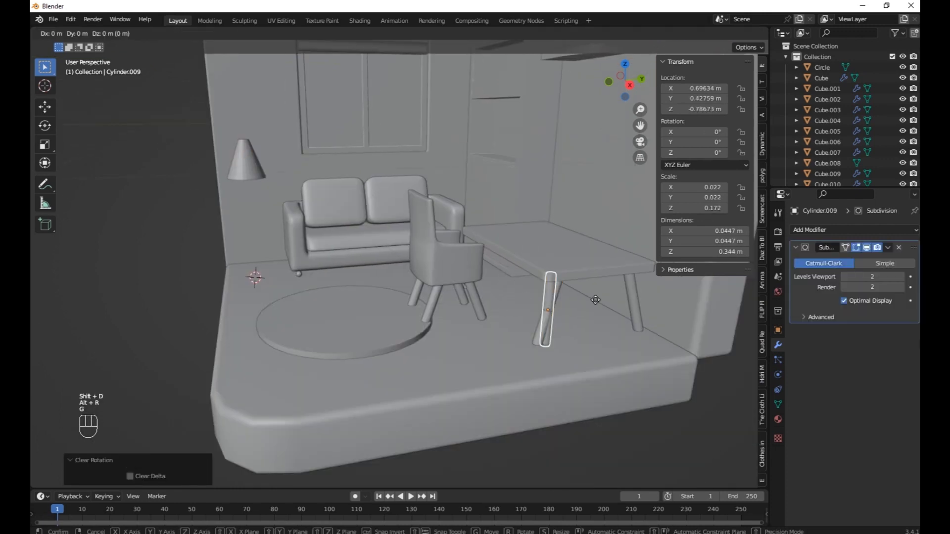
{"action": "right_click", "coordinate": [496, 308]}
Step: Snap the 3D cursor to the lampshade and snap the duplicated leg to the cursor
{"action": "left_click", "coordinate": [246, 171]}
{"action": "key", "text": "shift+s"}
{"action": "left_click", "coordinate": [279, 262]}
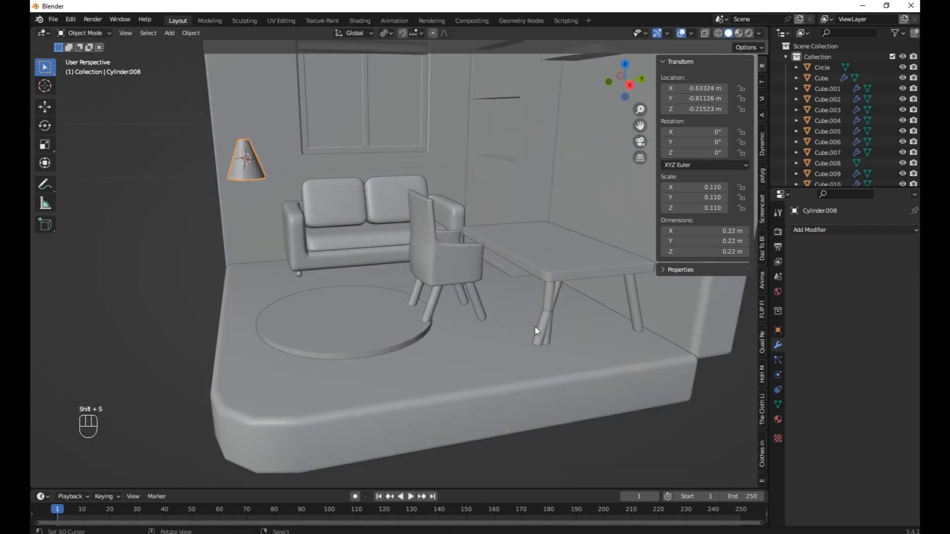
{"action": "right_click", "coordinate": [548, 292]}
{"action": "key", "text": "shift+s"}
{"action": "left_click", "coordinate": [546, 232]}
Step: Move the duplicated leg down along Z so it stands below the lampshade
{"action": "scroll", "coordinate": [313, 118], "scroll_direction": "up", "scroll_amount": 4}
{"action": "middle_click_drag", "start_coordinate": [257, 97], "coordinate": [334, 182], "text": "shift"}
{"action": "key", "text": "g"}
{"action": "key", "text": "z"}
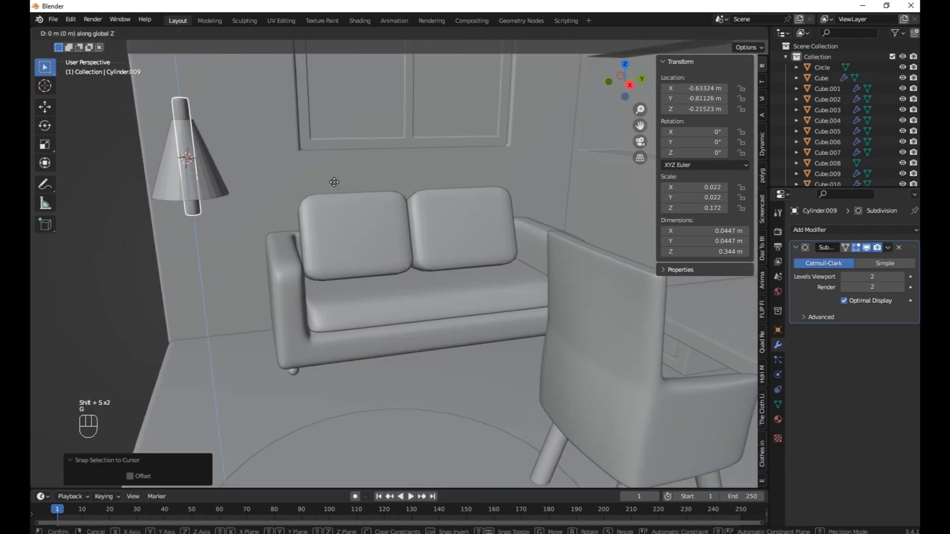
{"action": "left_click", "coordinate": [307, 298]}
Step: Lengthen the leg to a Z scale of about 0.309 and arrange tilted copies around the 3D cursor as a tripod
{"action": "key", "text": "s"}
{"action": "key", "text": "z"}
{"action": "left_click", "coordinate": [210, 312]}
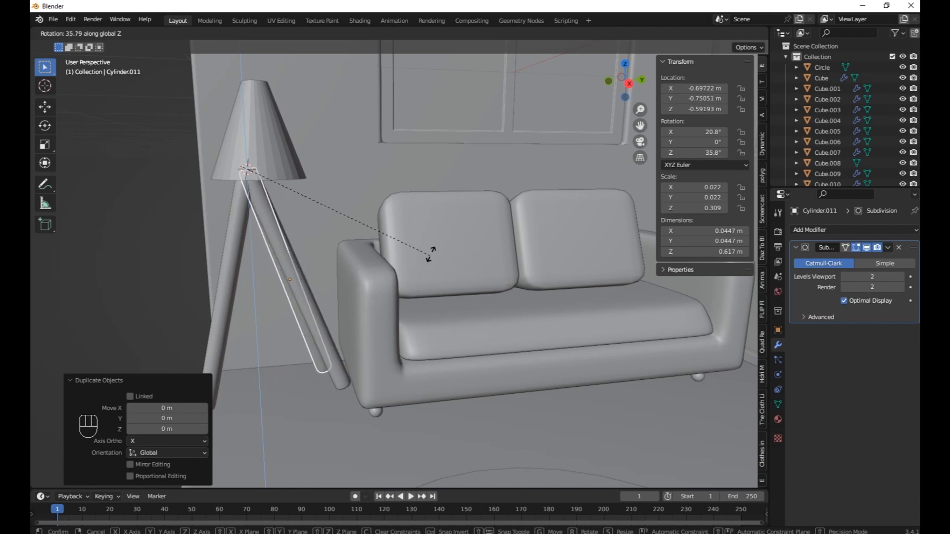
{"action": "left_click", "coordinate": [332, 186]}
Step: Select all three lamp legs, set the pivot to Bounding Box Center and move them about 0.02 m along Y
{"action": "right_click", "coordinate": [287, 243], "text": "shift"}
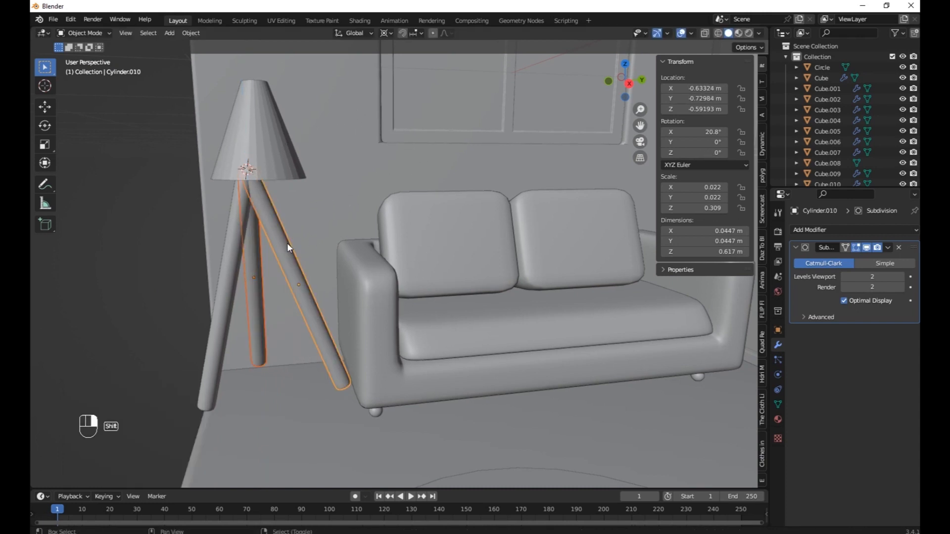
{"action": "left_click", "coordinate": [384, 34]}
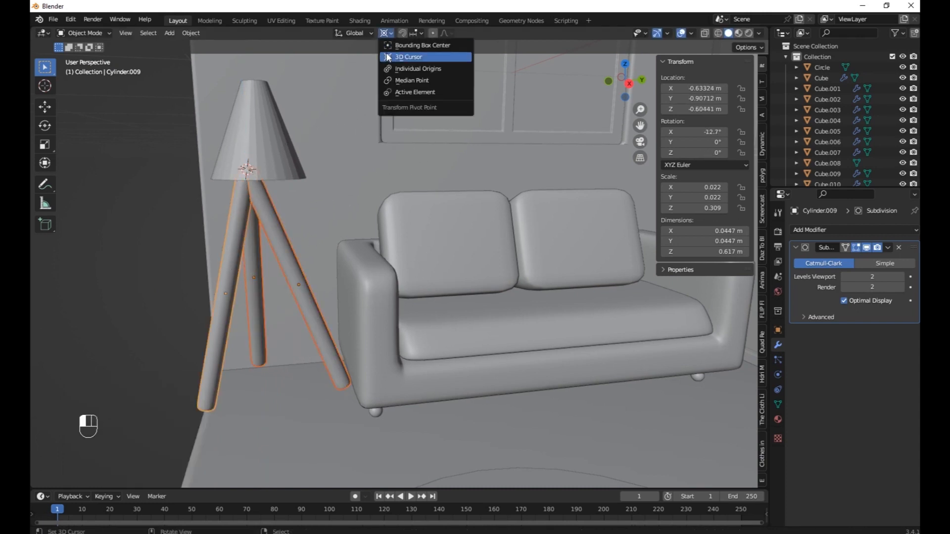
{"action": "left_click", "coordinate": [388, 49]}
{"action": "middle_click_drag", "start_coordinate": [241, 288], "coordinate": [235, 267], "text": "shift"}
{"action": "key", "text": "g"}
{"action": "key", "text": "x"}
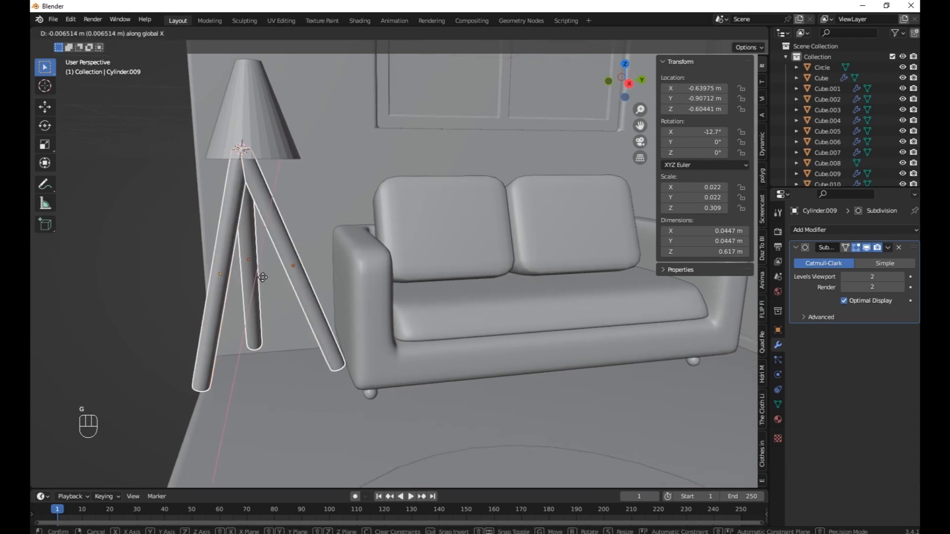
{"action": "key", "text": "x"}
{"action": "key", "text": "y"}
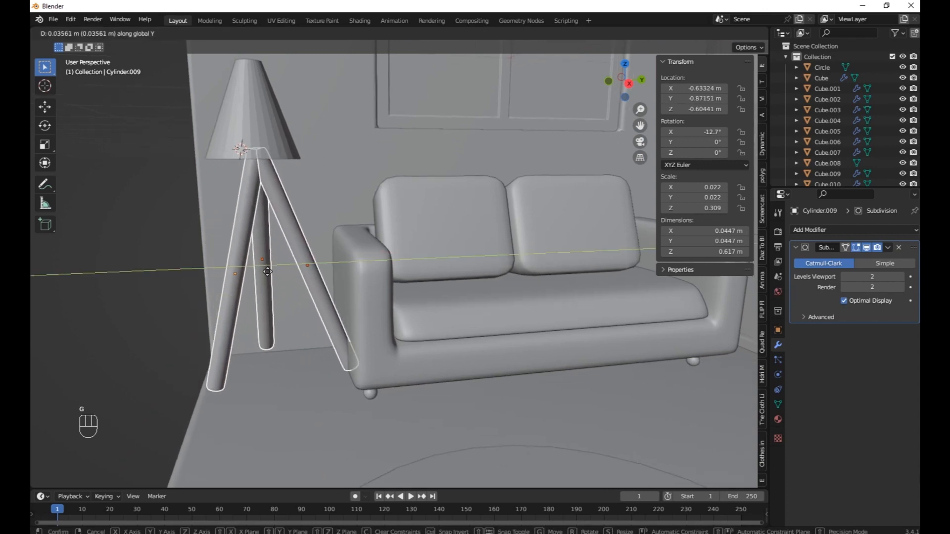
{"action": "left_click", "coordinate": [264, 272]}
Step: Add the lampshade to the selected legs and lower the whole lamp about 0.064 m along Z
{"action": "middle_click_drag", "start_coordinate": [293, 238], "coordinate": [318, 208]}
{"action": "left_click", "coordinate": [311, 126], "text": "shift"}
{"action": "key", "text": "g"}
{"action": "key", "text": "z"}
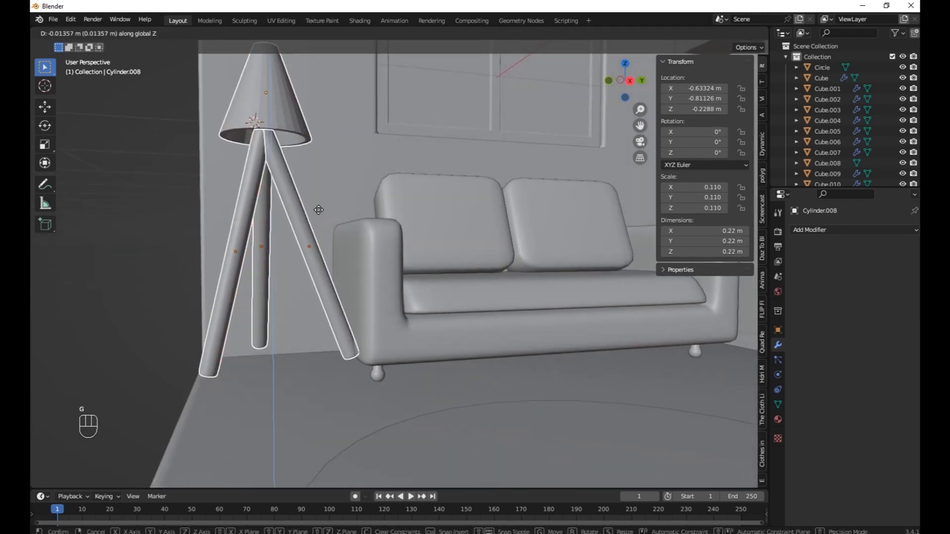
{"action": "left_click", "coordinate": [319, 230]}
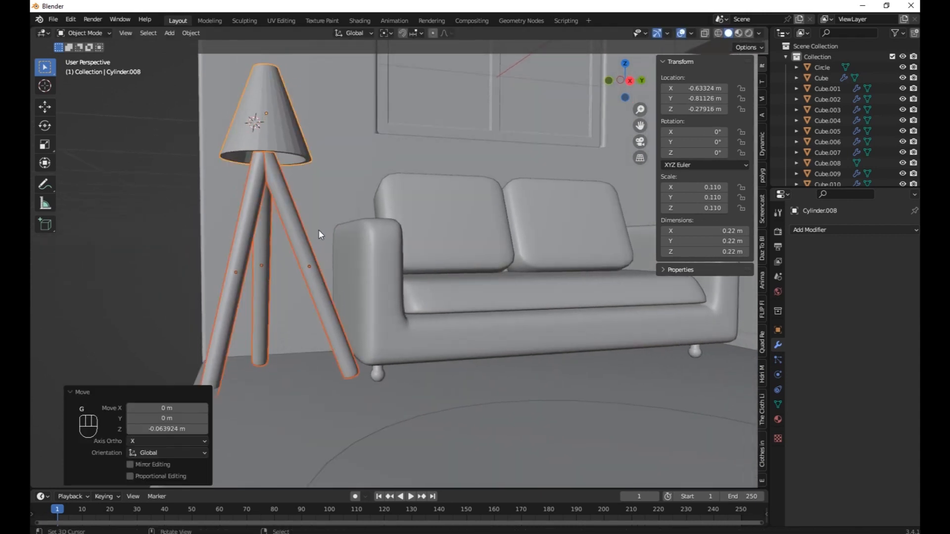
Step: Lower the lampshade alone by about 0.019 m along Z and apply Shade Auto Smooth to it
{"action": "middle_click_drag", "start_coordinate": [319, 230], "coordinate": [333, 206]}
{"action": "left_click", "coordinate": [336, 131]}
{"action": "key", "text": "g"}
{"action": "key", "text": "z"}
{"action": "left_click", "coordinate": [337, 136]}
{"action": "left_click", "coordinate": [190, 32]}
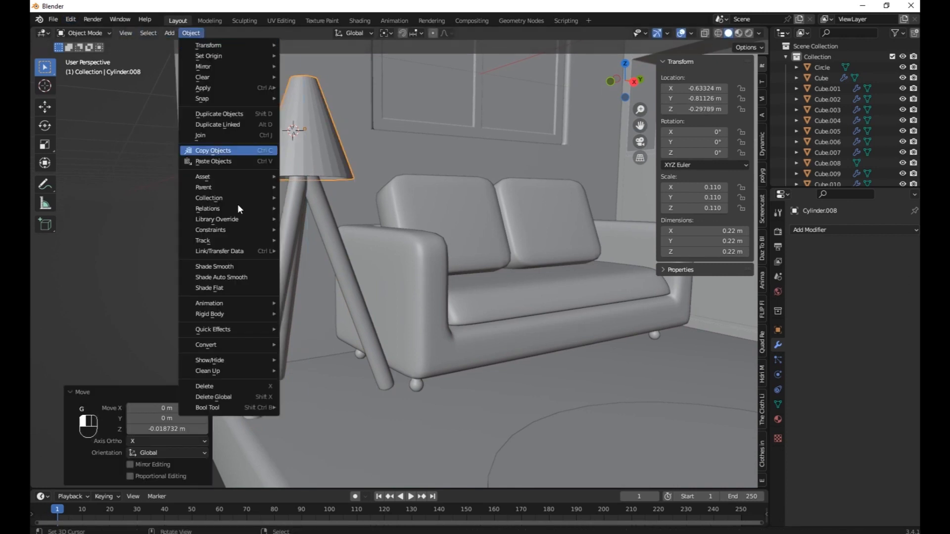
{"action": "left_click", "coordinate": [235, 278]}
Step: Examine the floor lamp's placement and leg spread from several angles around the room
{"action": "middle_click_drag", "start_coordinate": [380, 195], "coordinate": [351, 299]}
{"action": "scroll", "coordinate": [398, 340], "scroll_direction": "down", "scroll_amount": 4}
{"action": "left_click", "coordinate": [348, 367]}
{"action": "middle_click_drag", "start_coordinate": [349, 367], "coordinate": [420, 306]}
{"action": "scroll", "coordinate": [420, 336], "scroll_direction": "down", "scroll_amount": 4}
{"action": "scroll", "coordinate": [420, 306], "scroll_direction": "up", "scroll_amount": 2}
{"action": "scroll", "coordinate": [387, 298], "scroll_direction": "up", "scroll_amount": 2}
{"action": "mouse_move", "coordinate": [348, 238]}
{"action": "middle_mouse_down"}
{"action": "mouse_move", "coordinate": [407, 204]}
{"action": "mouse_move", "coordinate": [354, 213]}
{"action": "mouse_move", "coordinate": [345, 254]}
{"action": "middle_mouse_up"}
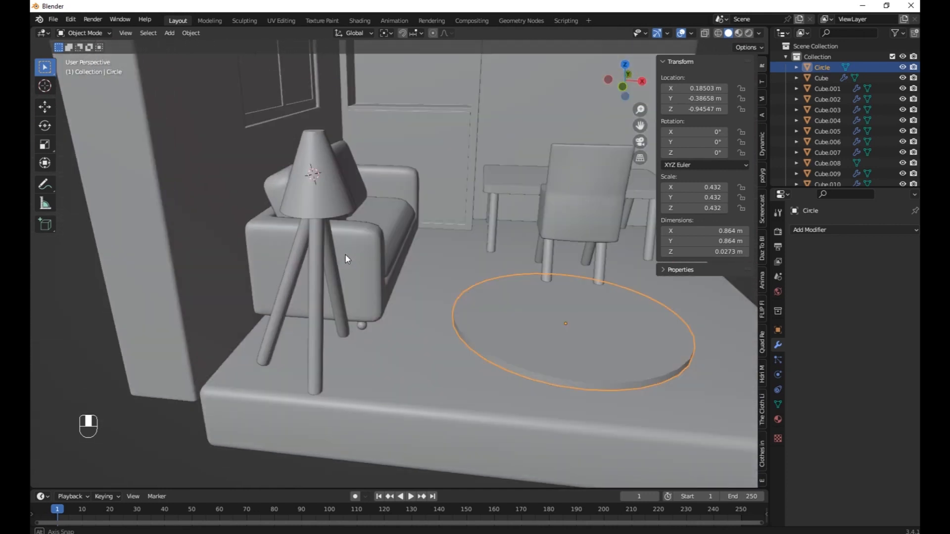
Step: Select the lamp's front leg and snap the 3D cursor to its upper end
{"action": "left_click", "coordinate": [319, 296]}
{"action": "mouse_move", "coordinate": [322, 298]}
{"action": "middle_mouse_down"}
{"action": "mouse_move", "coordinate": [277, 293]}
{"action": "mouse_move", "coordinate": [260, 302]}
{"action": "mouse_move", "coordinate": [275, 292]}
{"action": "mouse_move", "coordinate": [311, 309]}
{"action": "middle_mouse_up"}
{"action": "key", "text": "Tab"}
{"action": "key", "text": "shift+s"}
{"action": "left_click", "coordinate": [274, 362]}
{"action": "key", "text": "Tab"}
{"action": "key", "text": "r"}
{"action": "key", "text": "x"}
{"action": "key", "text": "r"}
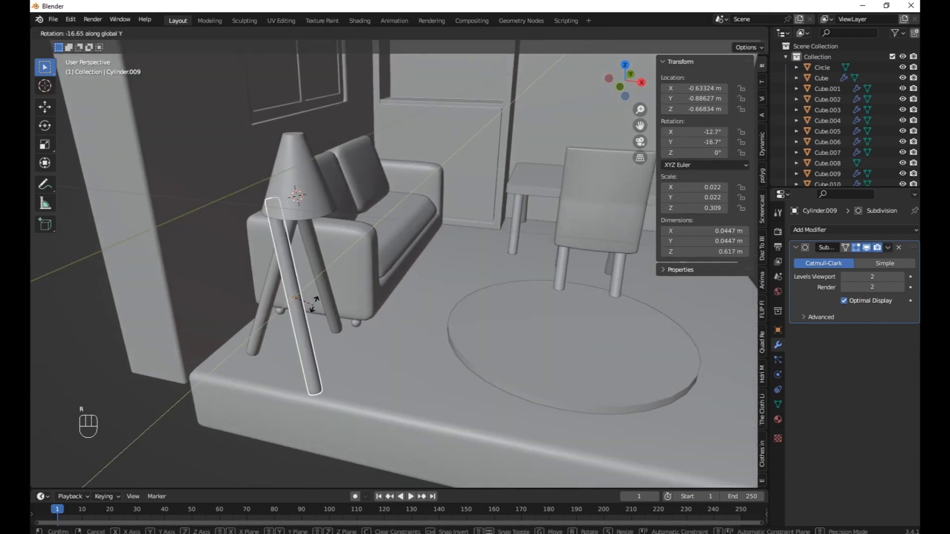
{"action": "key", "text": "Escape"}
{"action": "key", "text": "r"}
{"action": "key", "text": "z"}
{"action": "key", "text": "x"}
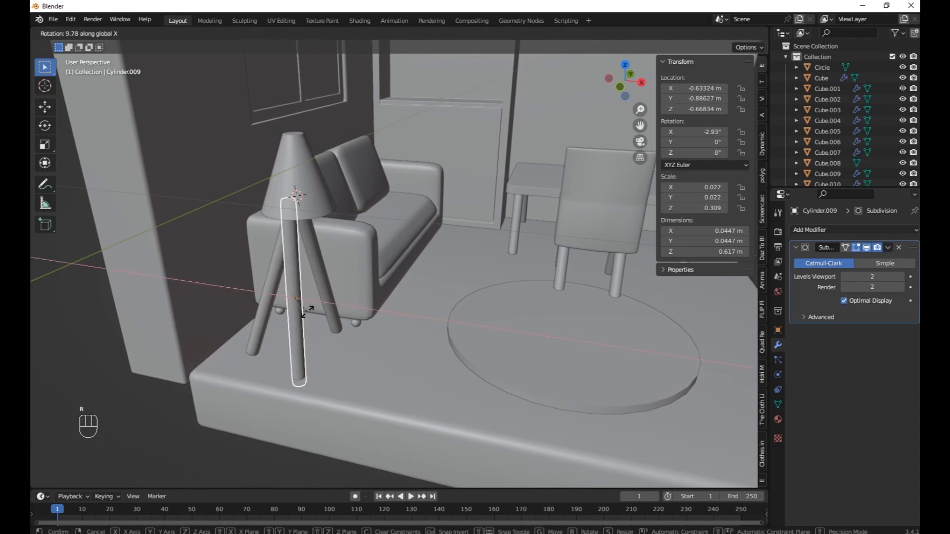
{"action": "left_click", "coordinate": [316, 300]}
Step: Move the lamp's front leg about 0.075 m along X
{"action": "middle_click_drag", "start_coordinate": [315, 300], "coordinate": [255, 294]}
{"action": "key", "text": "g"}
{"action": "key", "text": "x"}
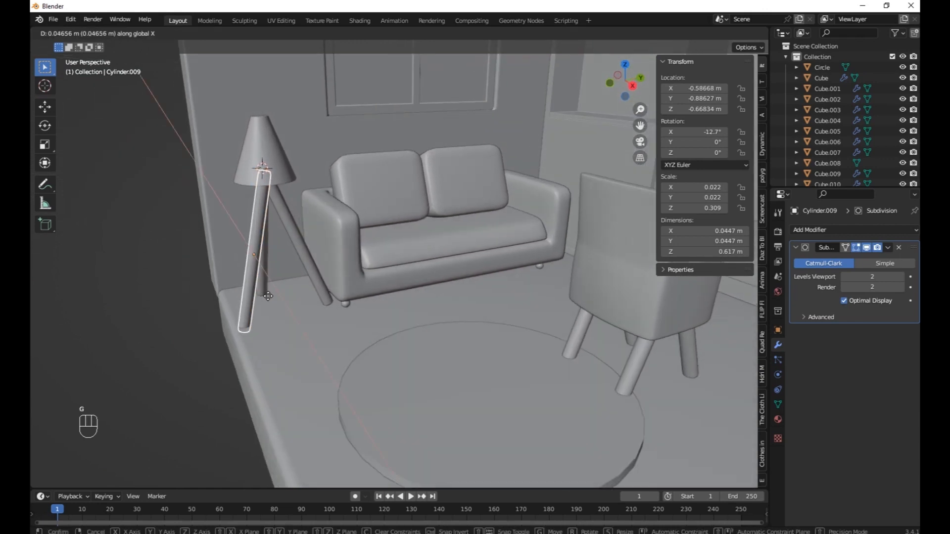
{"action": "left_click", "coordinate": [273, 295]}
Step: Rotate the lamp's front leg from several viewing angles so it leans evenly with the other tripod legs
{"action": "key", "text": "r"}
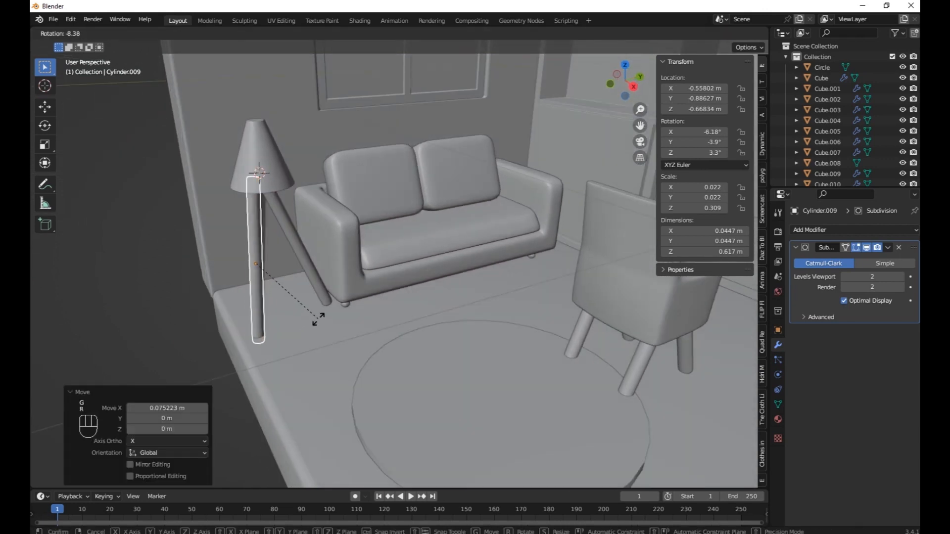
{"action": "left_click", "coordinate": [317, 319]}
{"action": "scroll", "coordinate": [296, 281], "scroll_direction": "up", "scroll_amount": 2}
{"action": "middle_click_drag", "start_coordinate": [296, 281], "coordinate": [348, 159]}
{"action": "key", "text": "r"}
{"action": "left_click", "coordinate": [314, 225]}
{"action": "middle_click_drag", "start_coordinate": [314, 225], "coordinate": [670, 189]}
{"action": "key", "text": "r"}
{"action": "left_click", "coordinate": [403, 218]}
{"action": "key", "text": "r"}
{"action": "left_click", "coordinate": [596, 198]}
{"action": "middle_click_drag", "start_coordinate": [597, 198], "coordinate": [403, 234]}
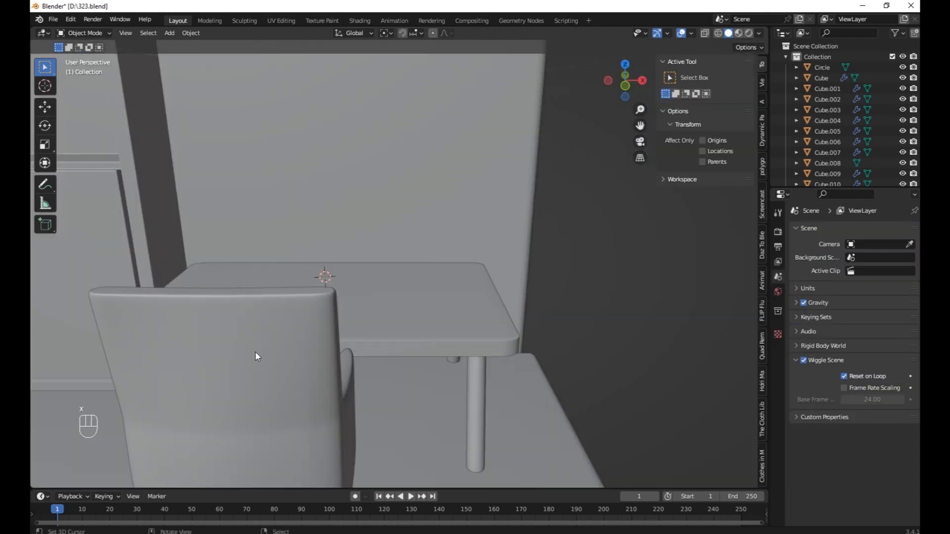
Step: Add a cube at the 3D cursor on the tabletop and scale it to a slab about 0.208 m high and 0.051 m thick
{"action": "scroll", "coordinate": [268, 331], "scroll_direction": "up", "scroll_amount": 3}
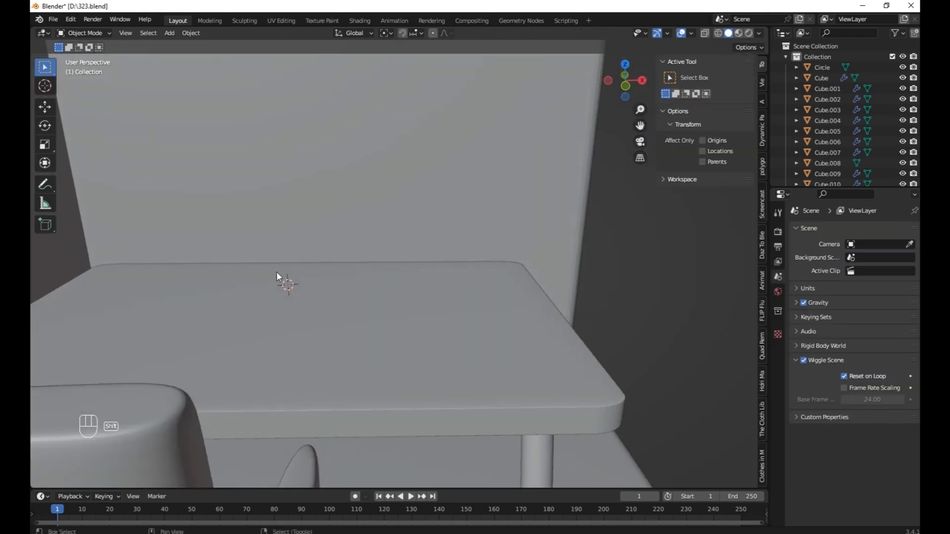
{"action": "key", "text": "shift+a"}
{"action": "mouse_move", "coordinate": [278, 266]}
{"action": "left_click", "coordinate": [315, 277]}
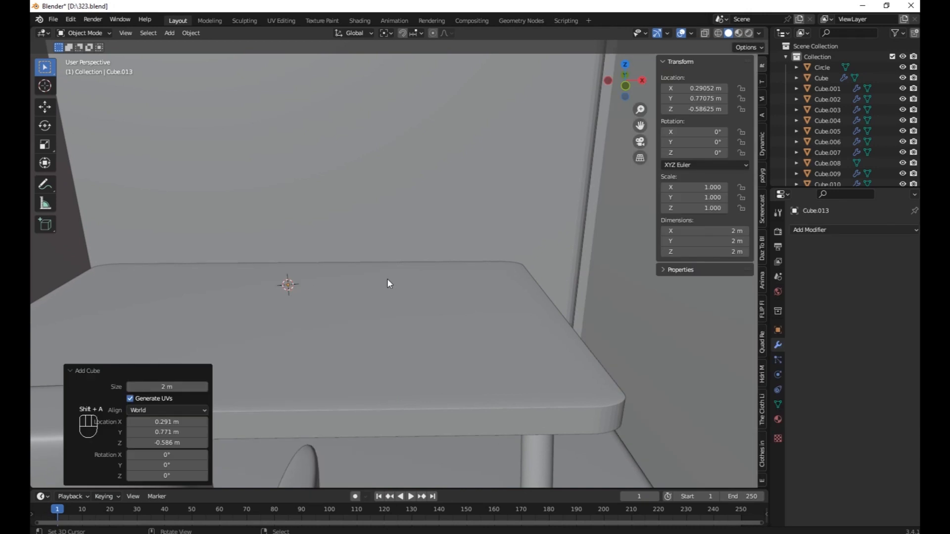
{"action": "key", "text": "s"}
{"action": "left_click", "coordinate": [353, 280]}
{"action": "middle_click_drag", "start_coordinate": [383, 287], "coordinate": [336, 314]}
{"action": "key", "text": "s"}
{"action": "key", "text": "y"}
{"action": "left_click", "coordinate": [352, 263]}
Step: Raise the slab about 0.135 m along Z and widen it to about 0.276 m along X as the monitor panel
{"action": "middle_click_drag", "start_coordinate": [354, 266], "coordinate": [361, 252]}
{"action": "key", "text": "g"}
{"action": "key", "text": "z"}
{"action": "left_click", "coordinate": [364, 211]}
{"action": "middle_click_drag", "start_coordinate": [368, 213], "coordinate": [431, 212]}
{"action": "scroll", "coordinate": [432, 212], "scroll_direction": "up", "scroll_amount": 4}
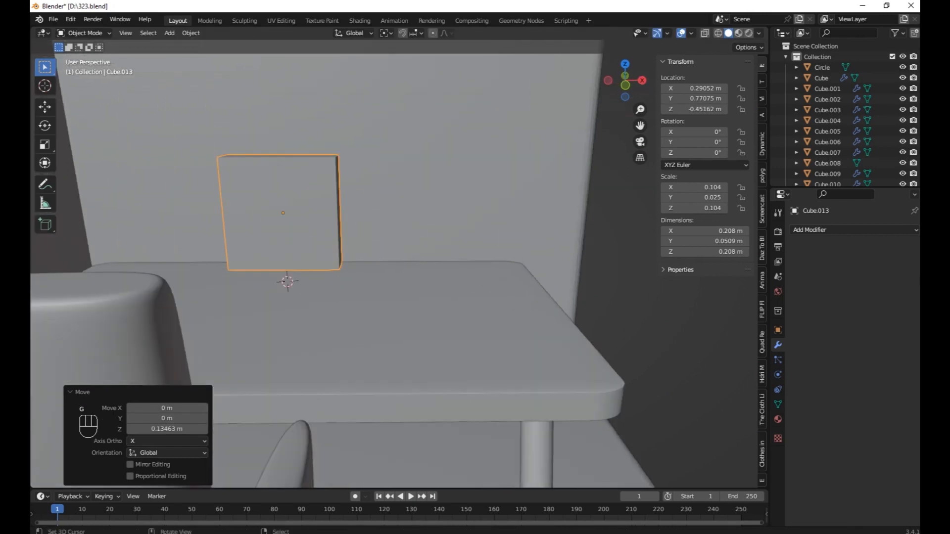
{"action": "key", "text": "s"}
{"action": "key", "text": "x"}
{"action": "left_click", "coordinate": [452, 226]}
{"action": "scroll", "coordinate": [461, 225], "scroll_direction": "up", "scroll_amount": 3}
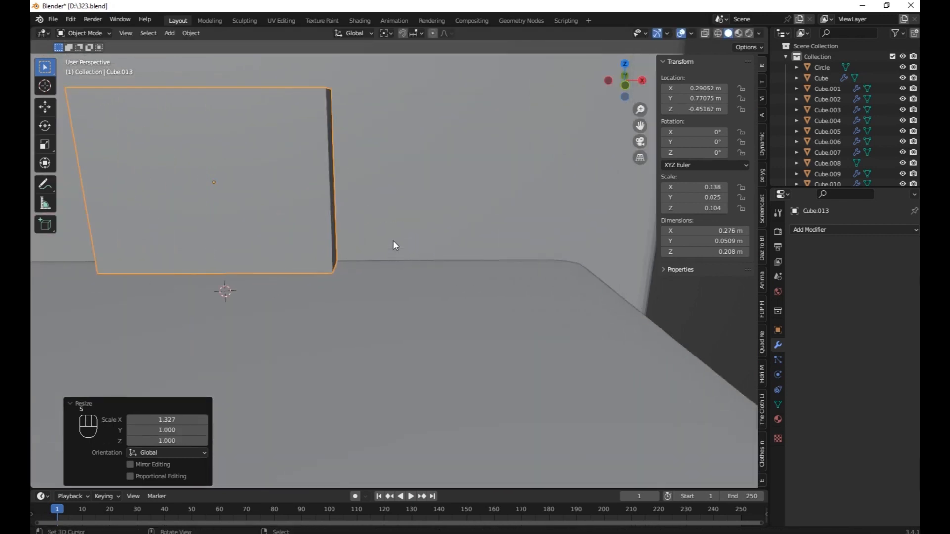
Step: Add a Bevel modifier to the monitor panel with 14 segments and an amount of 0.26 m
{"action": "scroll", "coordinate": [393, 239], "scroll_direction": "up", "scroll_amount": 3}
{"action": "scroll", "coordinate": [408, 225], "scroll_direction": "down", "scroll_amount": 3}
{"action": "left_click", "coordinate": [816, 231]}
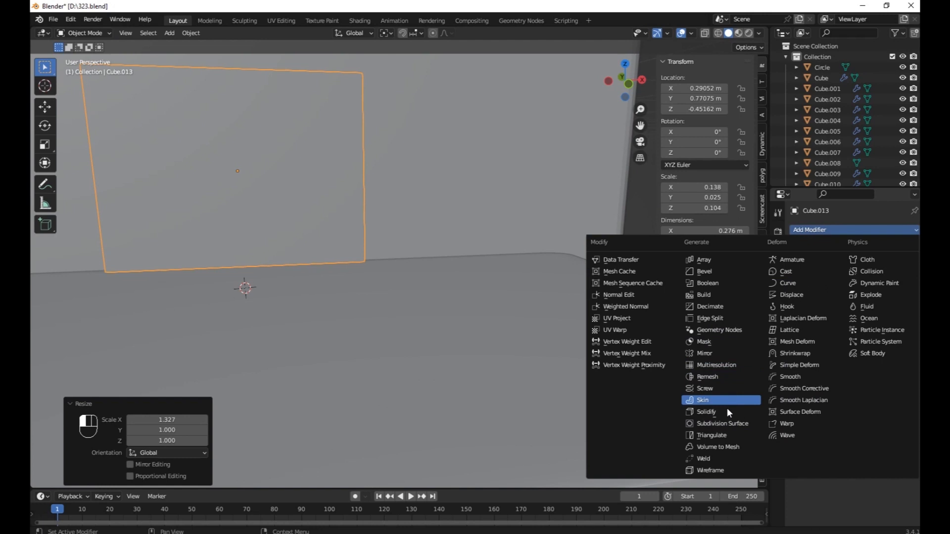
{"action": "left_click", "coordinate": [704, 271]}
{"action": "middle_click_drag", "start_coordinate": [471, 278], "coordinate": [654, 302]}
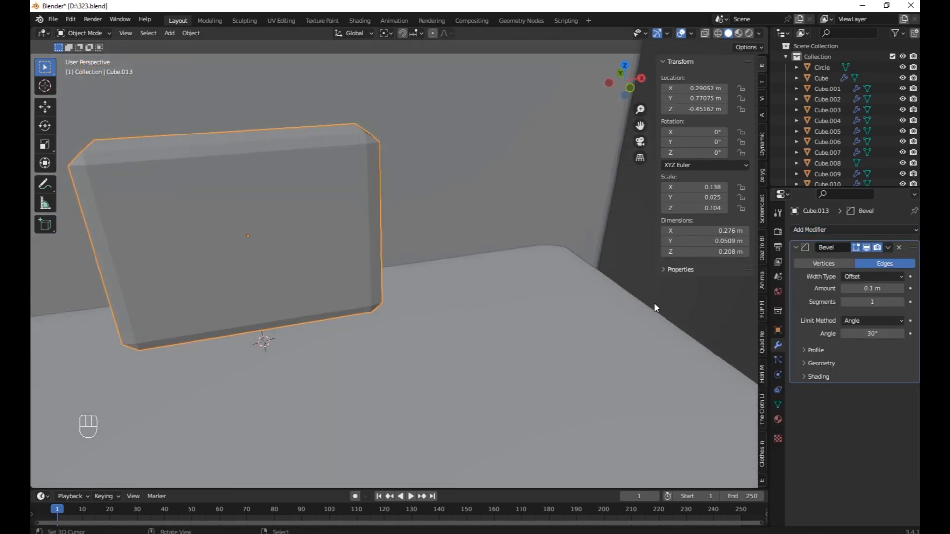
{"action": "left_click_drag", "start_coordinate": [871, 302], "coordinate": [890, 303]}
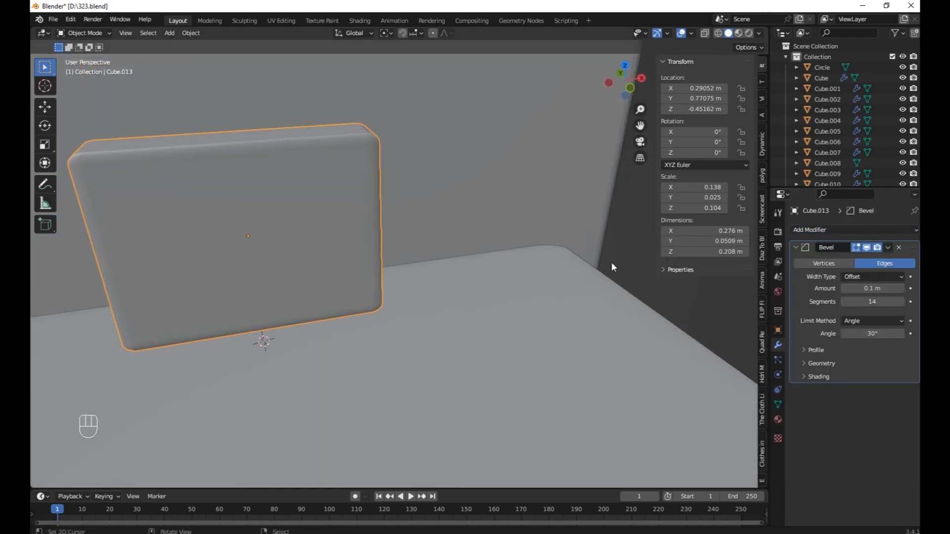
{"action": "middle_click_drag", "start_coordinate": [612, 268], "coordinate": [844, 322]}
{"action": "left_click_drag", "start_coordinate": [882, 288], "coordinate": [923, 288]}
{"action": "middle_click_drag", "start_coordinate": [618, 307], "coordinate": [529, 250]}
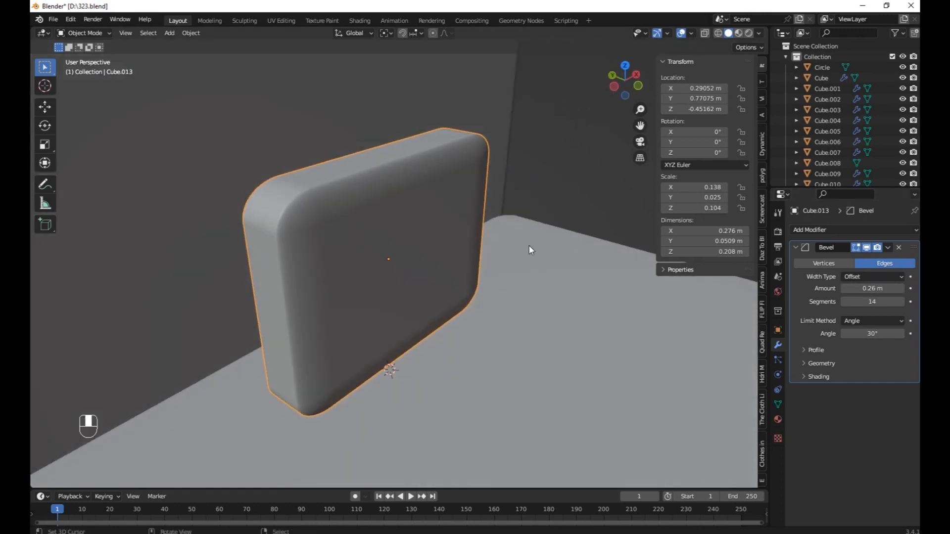
Step: Thin the monitor panel along Y to about half its thickness
{"action": "middle_click_drag", "start_coordinate": [468, 279], "coordinate": [526, 322]}
{"action": "key", "text": "s"}
{"action": "key", "text": "y"}
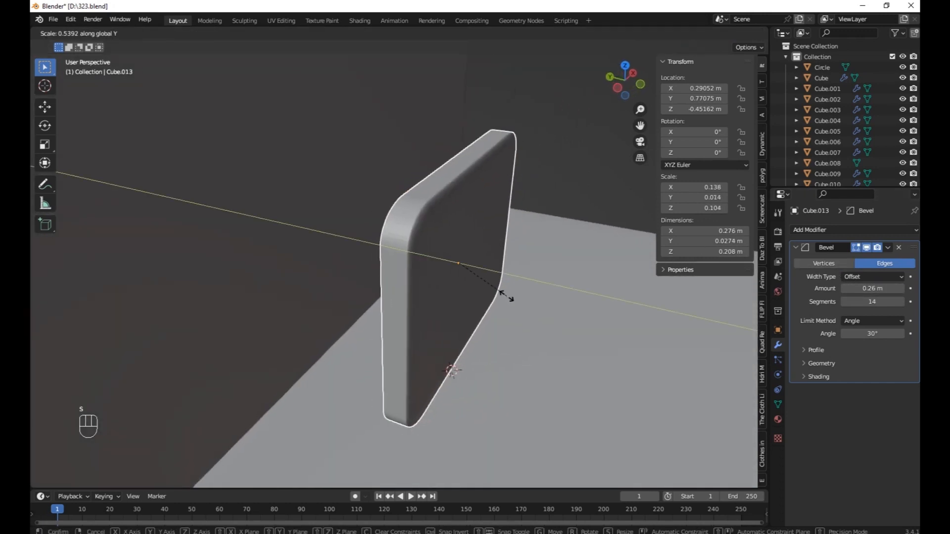
{"action": "left_click", "coordinate": [509, 287]}
Step: Add a centred vertical loop cut to the monitor panel and bevel it about 0.098 m into a narrow strip
{"action": "key", "text": "Tab"}
{"action": "scroll", "coordinate": [435, 246], "scroll_direction": "up", "scroll_amount": 5}
{"action": "scroll", "coordinate": [297, 280], "scroll_direction": "down", "scroll_amount": 3}
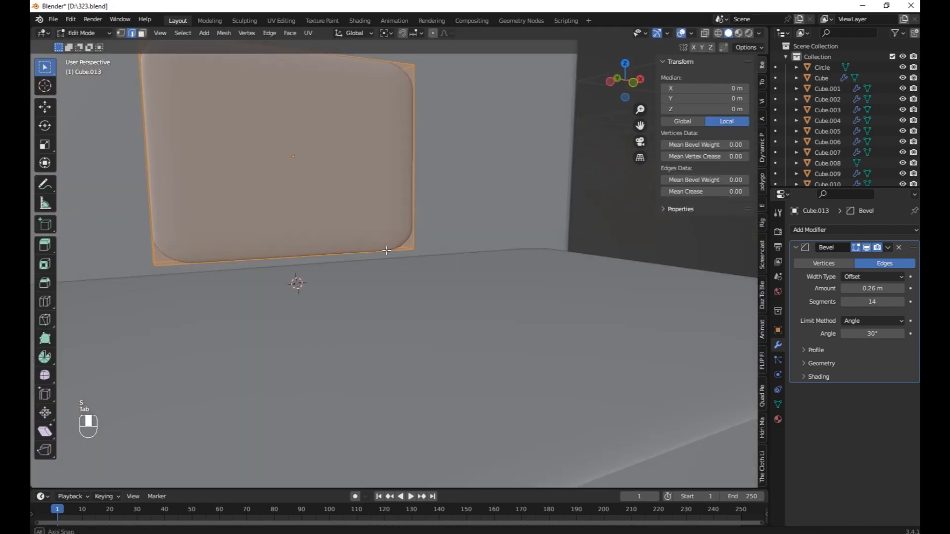
{"action": "left_click", "coordinate": [332, 253]}
{"action": "right_click", "coordinate": [331, 252]}
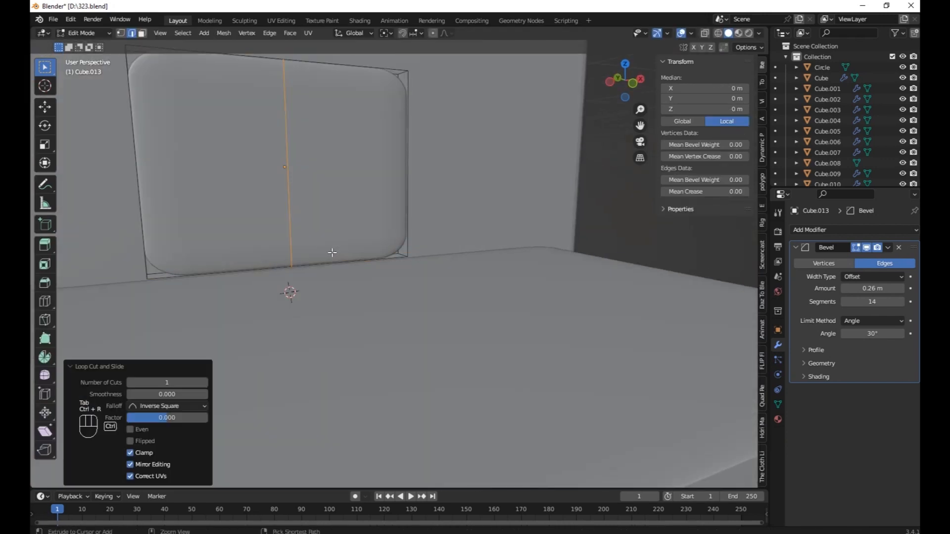
{"action": "left_click", "coordinate": [345, 259]}
{"action": "scroll", "coordinate": [350, 237], "scroll_direction": "up", "scroll_amount": 3}
{"action": "middle_click_drag", "start_coordinate": [350, 238], "coordinate": [327, 164]}
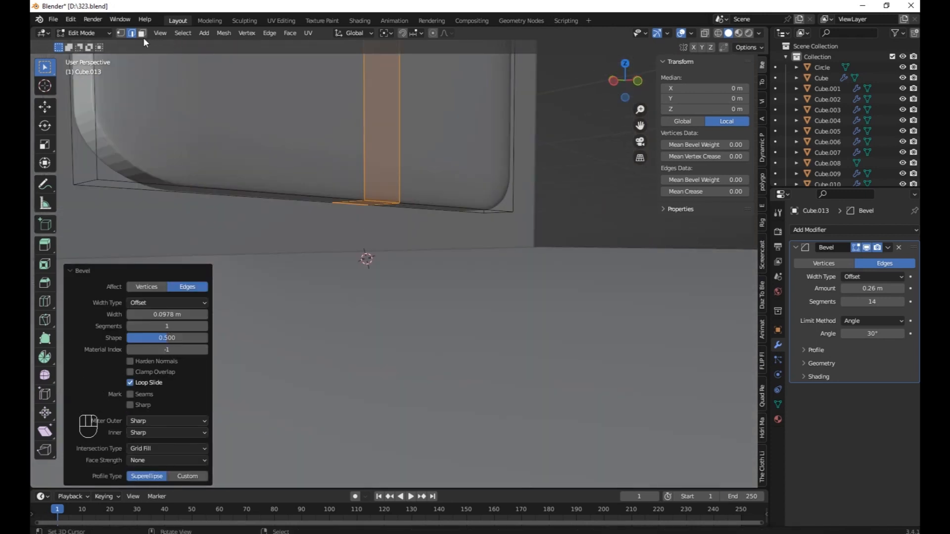
Step: Select the strip's face on the monitor's underside and extrude it down about 0.016 m as the stand's neck
{"action": "left_click", "coordinate": [145, 19]}
{"action": "left_click", "coordinate": [126, 46]}
{"action": "left_click", "coordinate": [141, 33]}
{"action": "left_click", "coordinate": [367, 201]}
{"action": "left_click", "coordinate": [365, 203]}
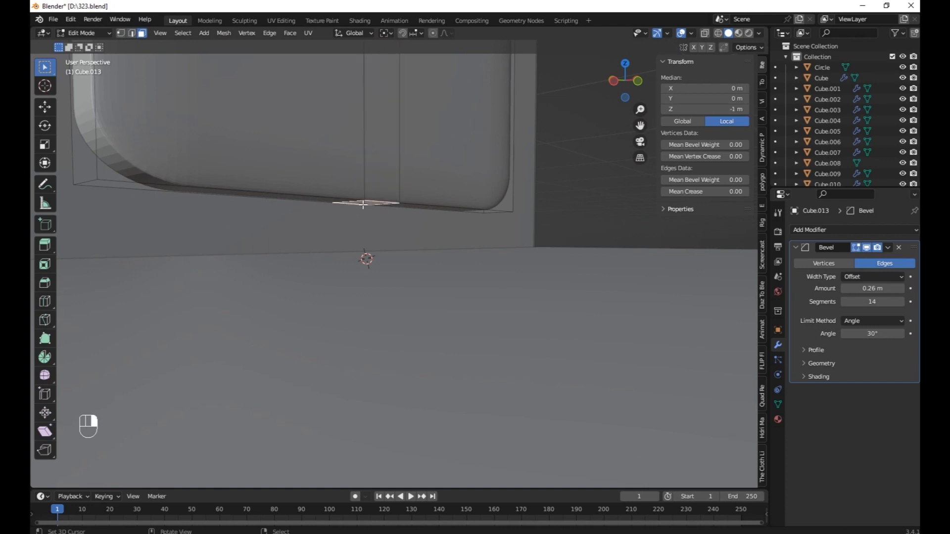
{"action": "key", "text": "e"}
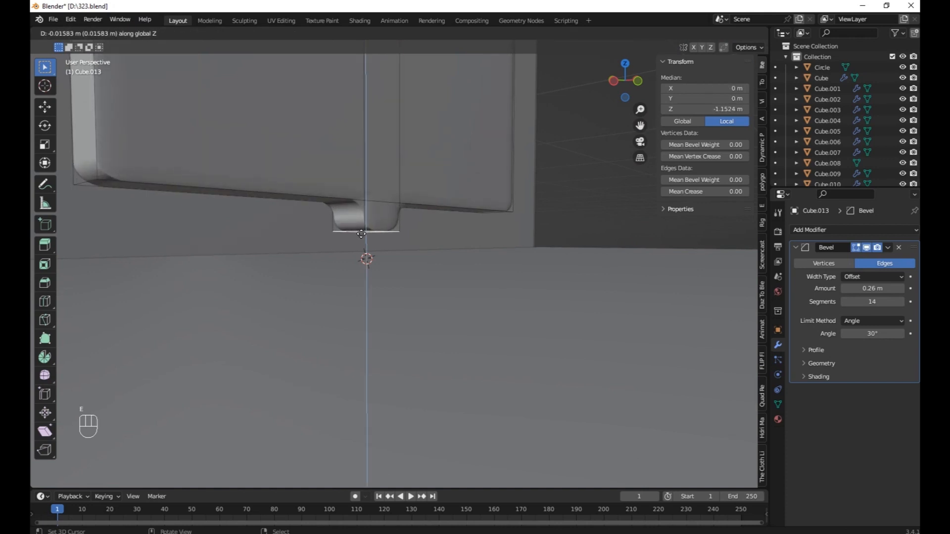
{"action": "left_click", "coordinate": [362, 234]}
Step: Extrude the neck's end face in place, scale it by about 3.16 and extrude it about 0.01 m as the stand's base
{"action": "middle_click_drag", "start_coordinate": [365, 254], "coordinate": [352, 251]}
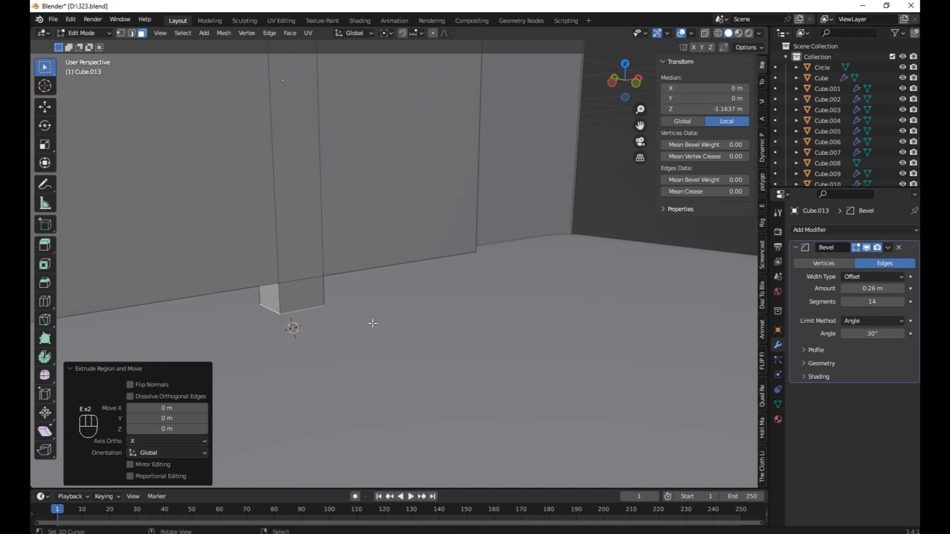
{"action": "key", "text": "s"}
{"action": "left_click", "coordinate": [547, 322]}
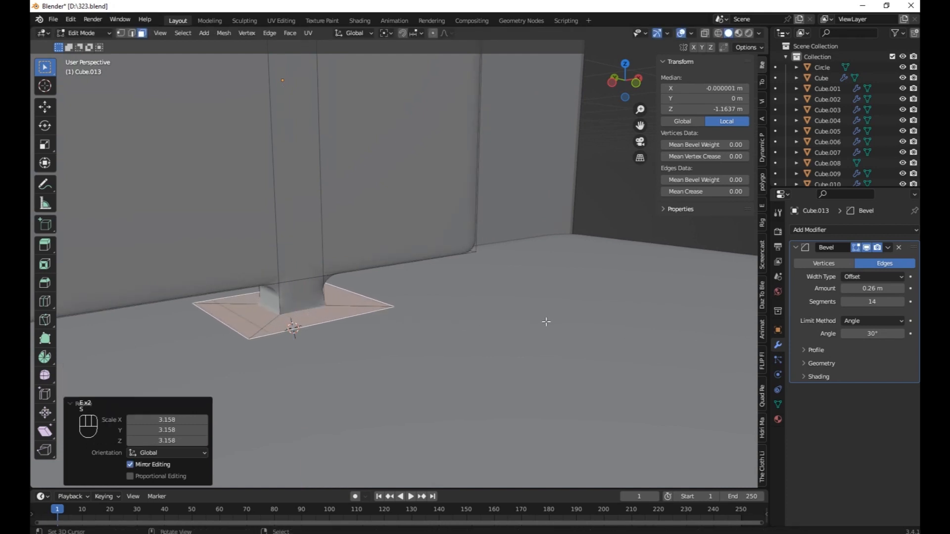
{"action": "key", "text": "e"}
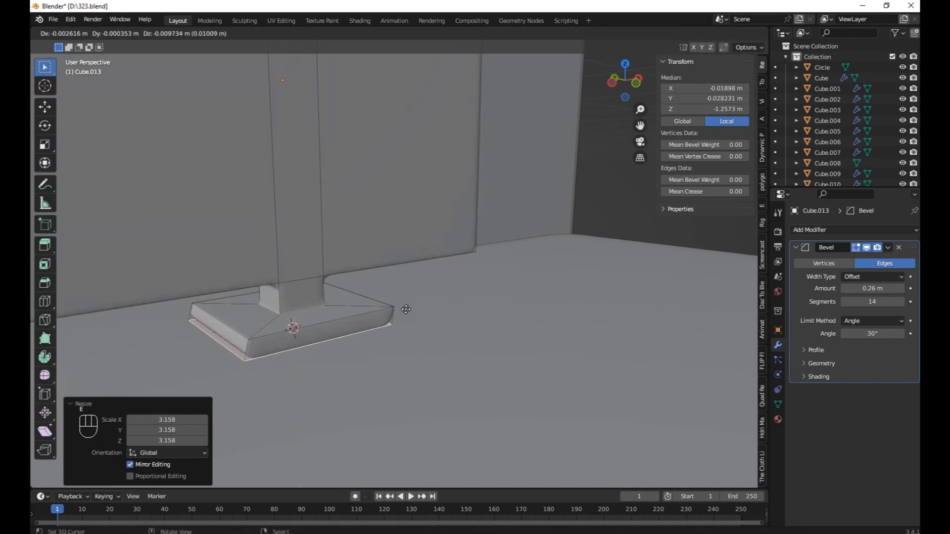
{"action": "left_click", "coordinate": [406, 309]}
{"action": "key", "text": "Tab"}
Step: Lower the monitor along Z to about -0.460 m so its base rests on the tabletop
{"action": "middle_click_drag", "start_coordinate": [399, 297], "coordinate": [338, 247]}
{"action": "key", "text": "g"}
{"action": "key", "text": "z"}
{"action": "left_click", "coordinate": [281, 214]}
Step: Add a horizontal loop cut across the lower part of the monitor panel with a slide factor of about 0.656
{"action": "key", "text": "Tab"}
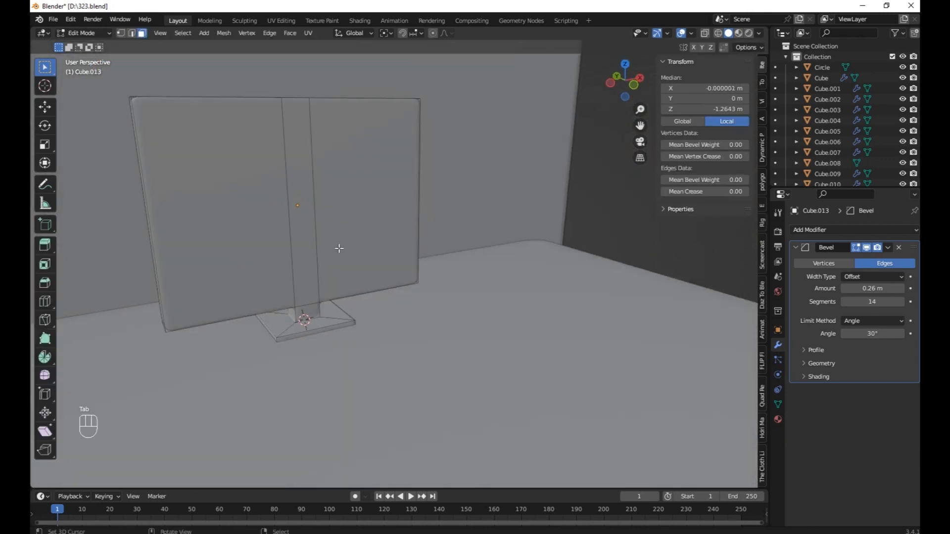
{"action": "key", "text": "a"}
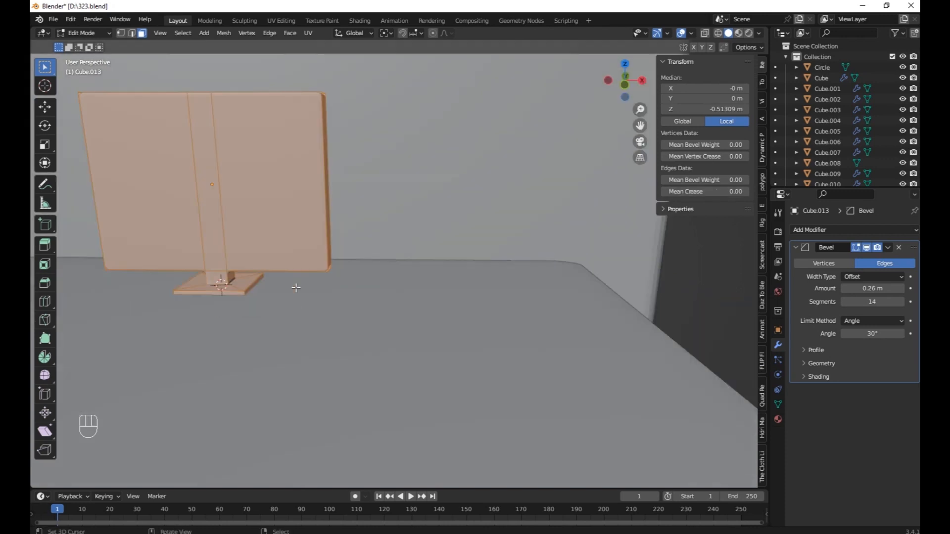
{"action": "key", "text": "Tab"}
{"action": "middle_click_drag", "start_coordinate": [219, 313], "coordinate": [333, 317]}
{"action": "key", "text": "Tab"}
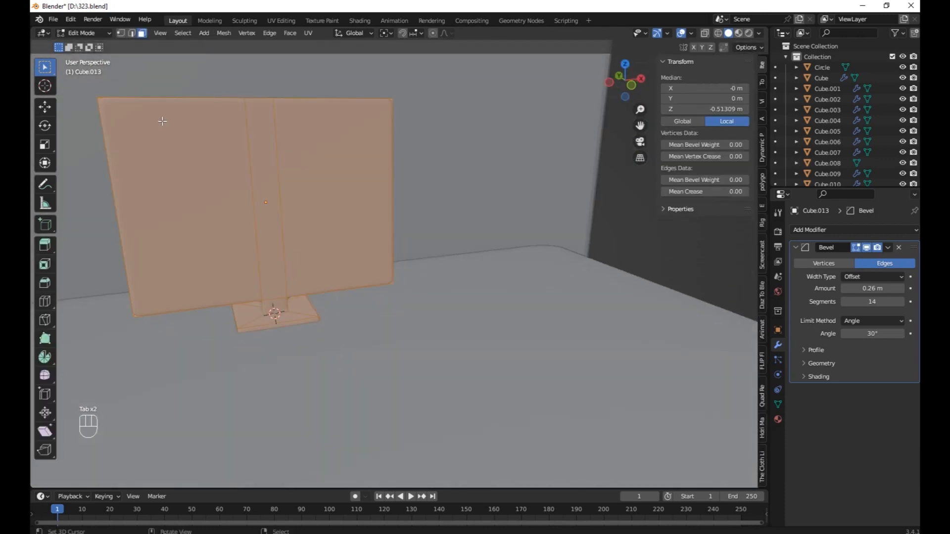
{"action": "left_click", "coordinate": [388, 203]}
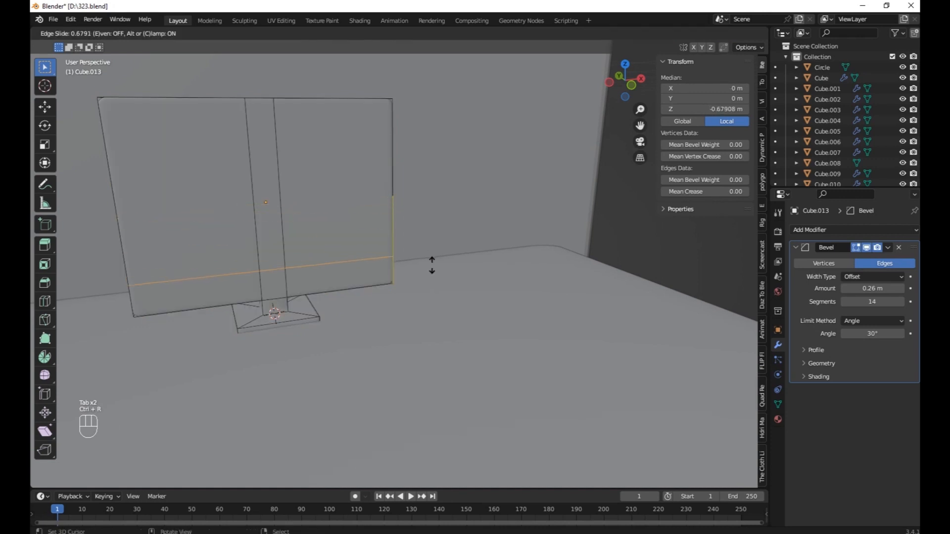
{"action": "left_click", "coordinate": [439, 263]}
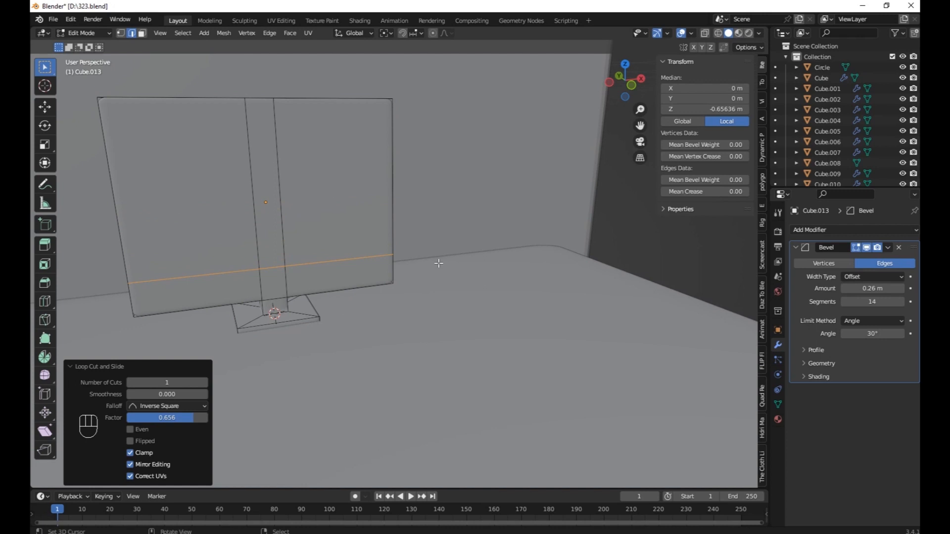
{"action": "key", "text": "Tab"}
{"action": "key", "text": "Tab"}
{"action": "middle_click_drag", "start_coordinate": [373, 263], "coordinate": [267, 293]}
{"action": "key", "text": "Tab"}
Step: Place the 3D cursor on the table in front of the monitor, add a cube there and scale it to about 0.15 m
{"action": "scroll", "coordinate": [267, 301], "scroll_direction": "down", "scroll_amount": 2}
{"action": "scroll", "coordinate": [237, 322], "scroll_direction": "down", "scroll_amount": 3}
{"action": "scroll", "coordinate": [140, 268], "scroll_direction": "up", "scroll_amount": 5}
{"action": "right_click", "coordinate": [141, 270], "text": "shift"}
{"action": "middle_click_drag", "start_coordinate": [205, 254], "coordinate": [204, 183], "text": "shift"}
{"action": "key", "text": "shift+a"}
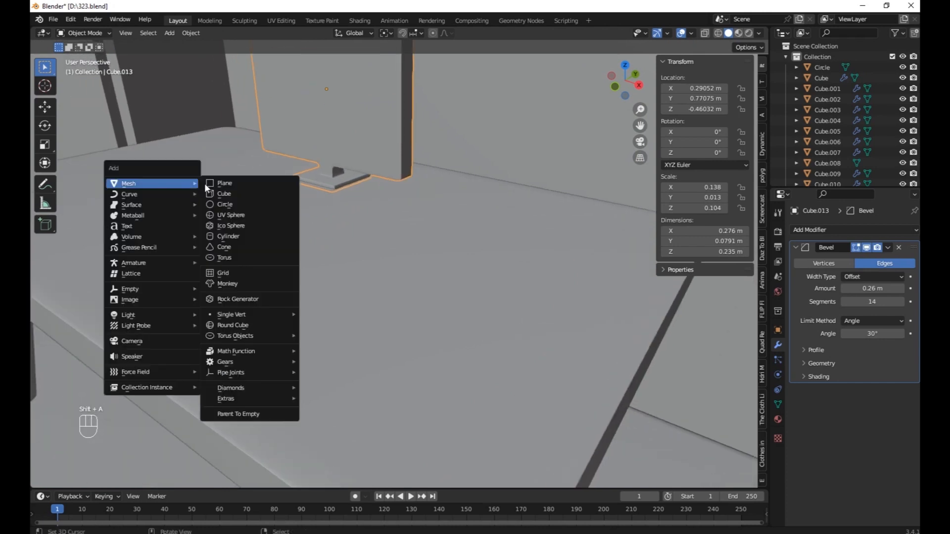
{"action": "left_click", "coordinate": [233, 194]}
{"action": "key", "text": "s"}
{"action": "left_click", "coordinate": [318, 215]}
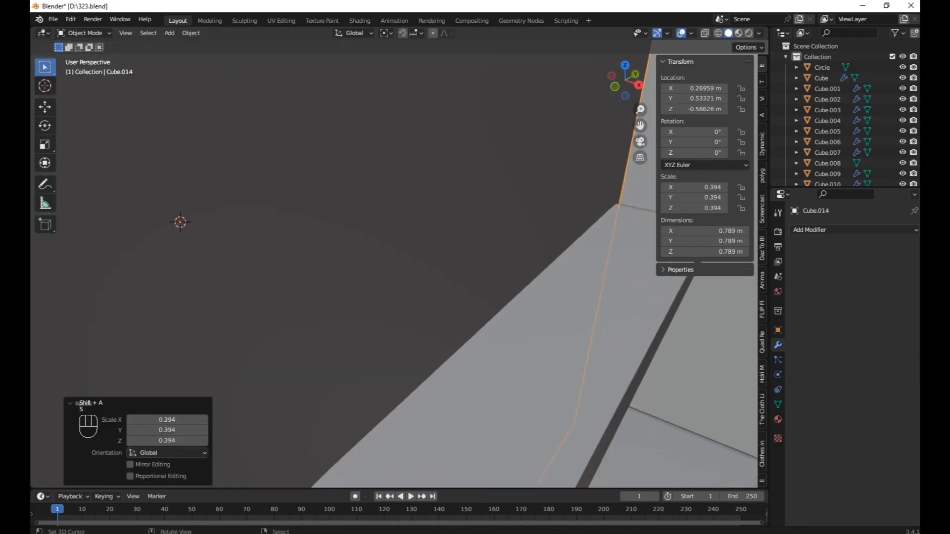
{"action": "key", "text": "s"}
{"action": "left_click", "coordinate": [228, 220]}
Step: Flatten the new cube along Z to about 0.034 m and narrow it along Y to about 0.064 m
{"action": "key", "text": "s"}
{"action": "key", "text": "z"}
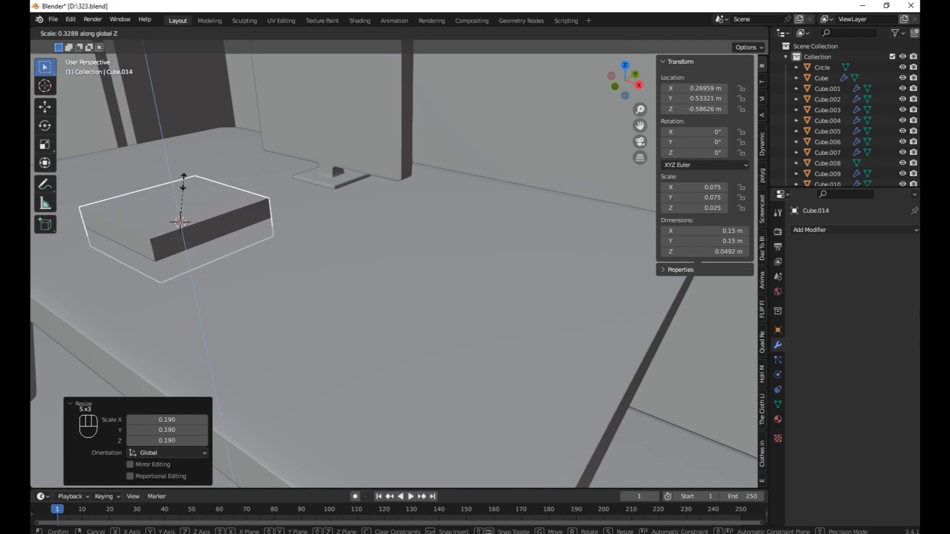
{"action": "left_click", "coordinate": [182, 196]}
{"action": "key", "text": "s"}
{"action": "key", "text": "y"}
{"action": "left_click", "coordinate": [247, 224]}
Step: Raise the block about 0.016 m along Z and flatten it to about 0.008 m thick as a keyboard slab
{"action": "middle_click_drag", "start_coordinate": [247, 223], "coordinate": [259, 220]}
{"action": "key", "text": "g"}
{"action": "left_click", "coordinate": [258, 212]}
{"action": "key", "text": "s"}
{"action": "key", "text": "z"}
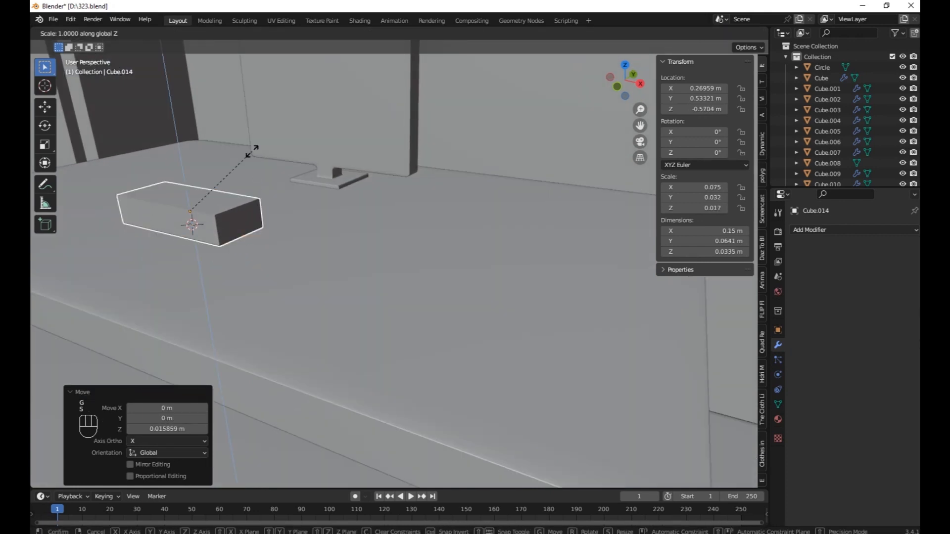
{"action": "left_click", "coordinate": [203, 194]}
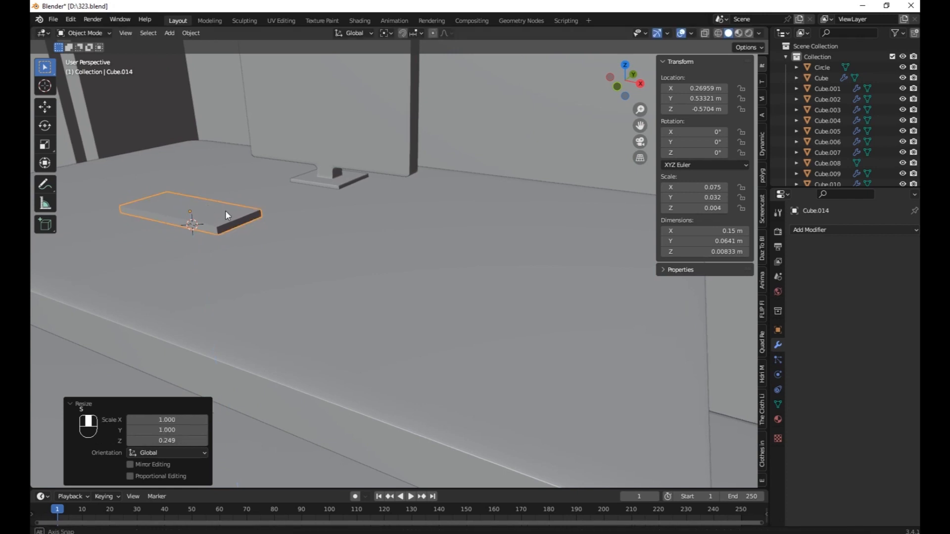
Step: Scale the keyboard slab to about 0.071 m along Y and about 0.197 m along X
{"action": "middle_click_drag", "start_coordinate": [224, 209], "coordinate": [359, 317]}
{"action": "key", "text": "s"}
{"action": "key", "text": "y"}
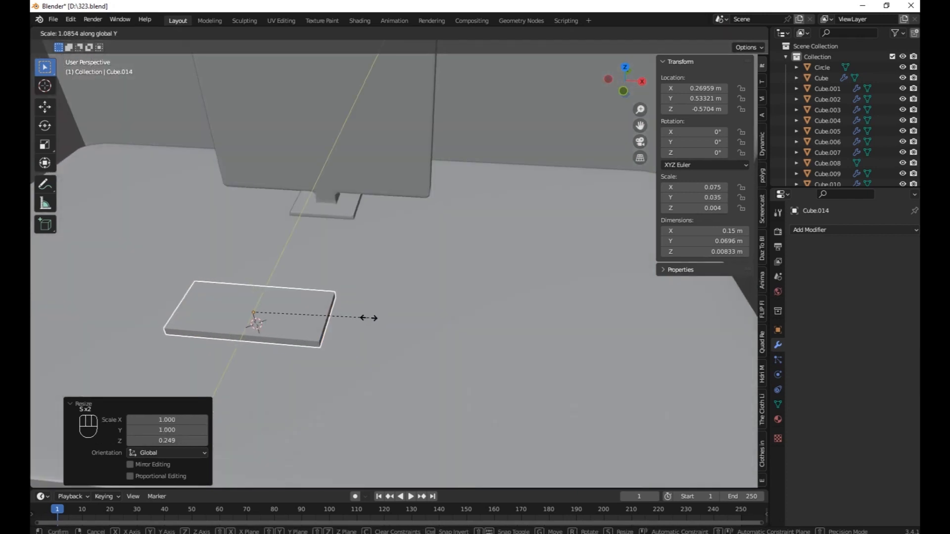
{"action": "left_click", "coordinate": [395, 318]}
{"action": "middle_click_drag", "start_coordinate": [363, 248], "coordinate": [386, 257]}
{"action": "key", "text": "s"}
{"action": "key", "text": "z"}
{"action": "left_click", "coordinate": [333, 231]}
Step: Select the keyboard's top face and inset it by about 0.03 m
{"action": "key", "text": "Tab"}
{"action": "scroll", "coordinate": [347, 255], "scroll_direction": "up", "scroll_amount": 2}
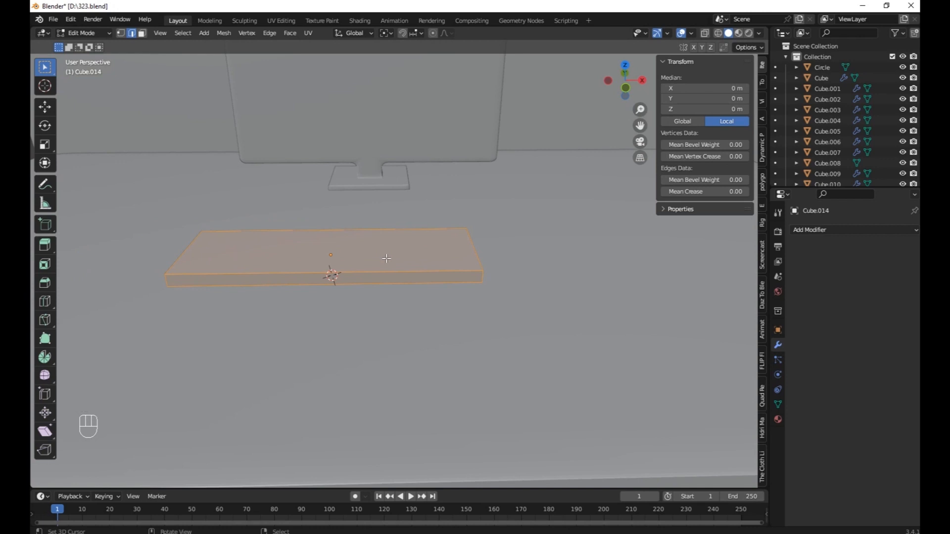
{"action": "left_click", "coordinate": [227, 243]}
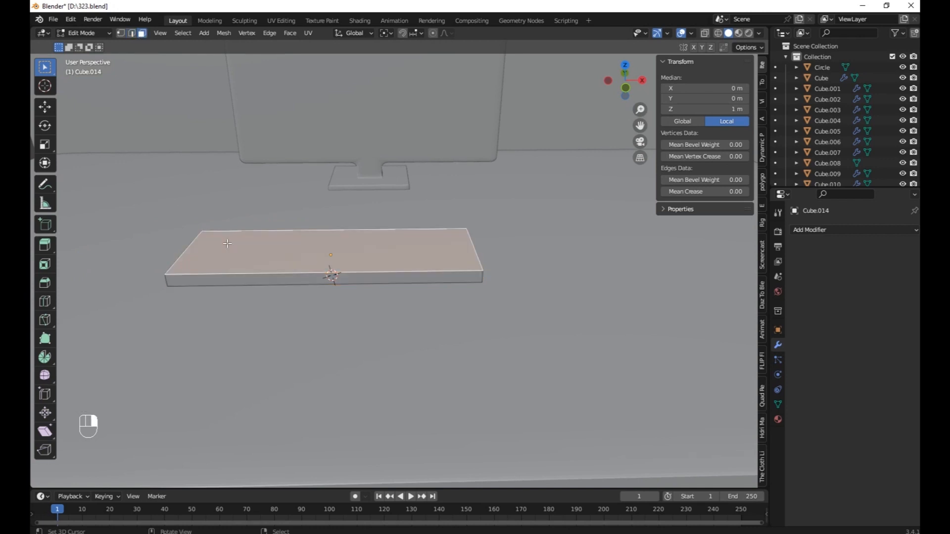
{"action": "key", "text": "i"}
{"action": "left_click", "coordinate": [524, 287]}
{"action": "middle_click_drag", "start_coordinate": [524, 287], "coordinate": [464, 268]}
{"action": "scroll", "coordinate": [462, 272], "scroll_direction": "up", "scroll_amount": 2}
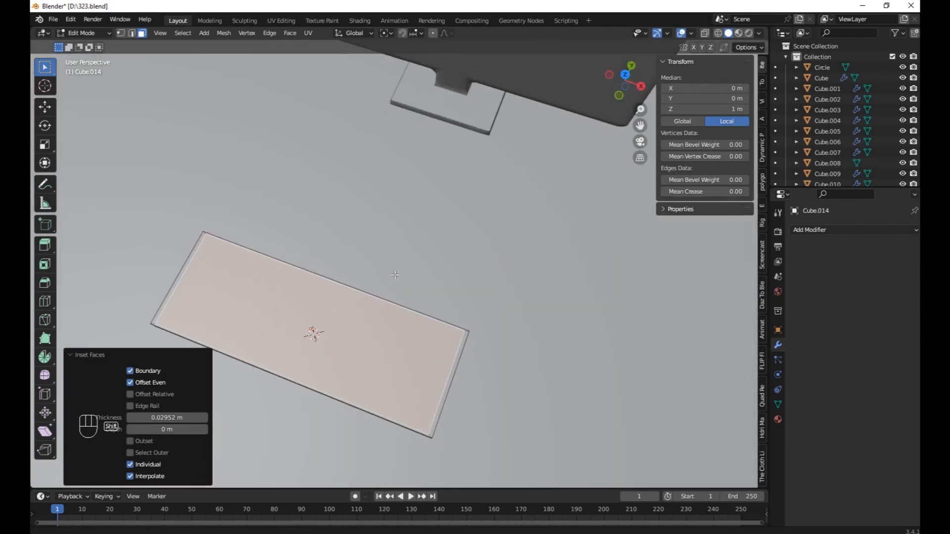
Step: Sink the inset face slightly to form a shallow recess in the keyboard's top
{"action": "key", "text": "s"}
{"action": "key", "text": "z"}
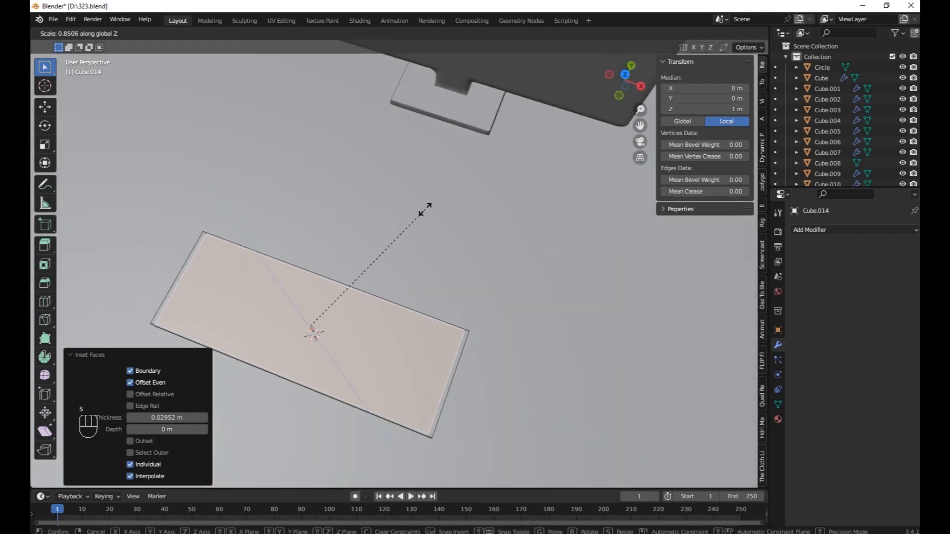
{"action": "left_click", "coordinate": [431, 187]}
{"action": "middle_click_drag", "start_coordinate": [431, 187], "coordinate": [437, 193]}
{"action": "key", "text": "g"}
{"action": "key", "text": "Tab"}
Step: Add a Subdivision Surface modifier to the keyboard with viewport level 3 and enter mesh editing
{"action": "left_click", "coordinate": [866, 230]}
{"action": "left_click", "coordinate": [717, 419]}
{"action": "middle_click_drag", "start_coordinate": [544, 342], "coordinate": [517, 316]}
{"action": "left_click", "coordinate": [901, 277]}
{"action": "left_click", "coordinate": [901, 277]}
{"action": "key", "text": "Tab"}
Step: Try a crosswise loop cut slid toward one short end of the keyboard, and undo it
{"action": "key", "text": "ctrl+r"}
{"action": "left_click", "coordinate": [319, 297]}
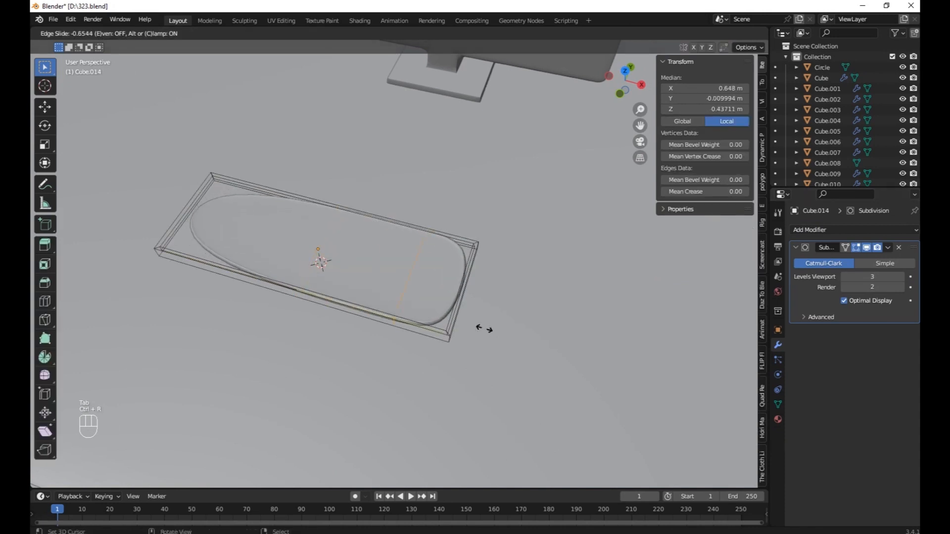
{"action": "left_click", "coordinate": [521, 336]}
{"action": "key", "text": "ctrl+e"}
{"action": "key", "text": "ctrl+z"}
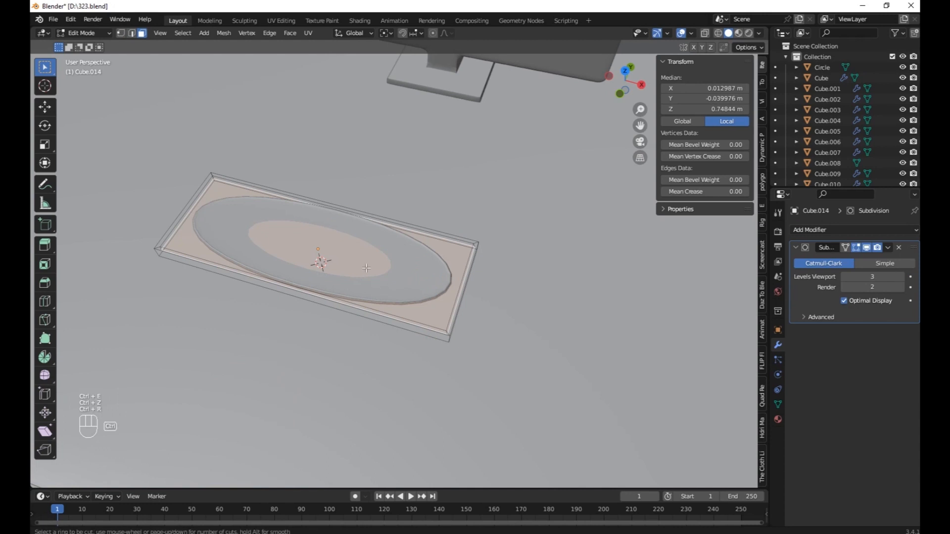
Step: Add a centred crosswise loop cut to the keyboard and bevel it outward toward both short ends
{"action": "left_click", "coordinate": [329, 219]}
{"action": "right_click", "coordinate": [329, 218]}
{"action": "key", "text": "ctrl+b"}
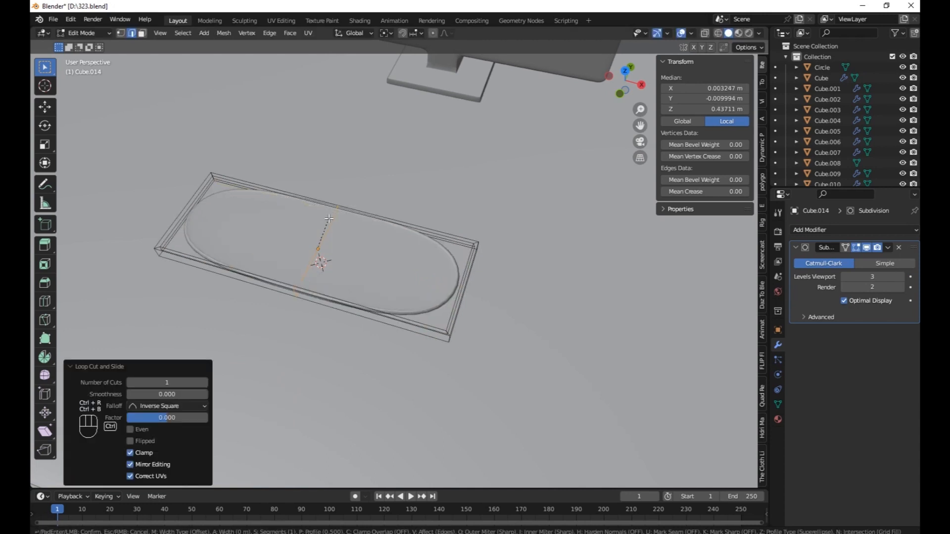
{"action": "left_click", "coordinate": [376, 140]}
{"action": "key", "text": "Tab"}
Step: Add two horizontal loop cuts around the keyboard's sides, sliding the first by a factor of about 0.885, to sharpen its edges
{"action": "middle_click_drag", "start_coordinate": [377, 208], "coordinate": [388, 296]}
{"action": "middle_click_drag", "start_coordinate": [389, 297], "coordinate": [356, 265]}
{"action": "key", "text": "Tab"}
{"action": "key", "text": "ctrl+r"}
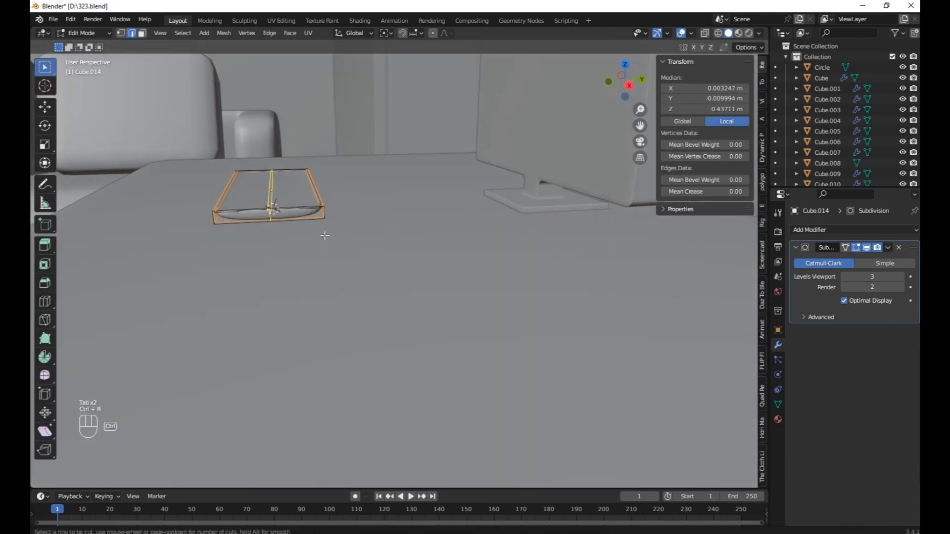
{"action": "left_click", "coordinate": [325, 212]}
{"action": "left_click", "coordinate": [330, 216]}
{"action": "key", "text": "ctrl+r"}
{"action": "left_click", "coordinate": [329, 213]}
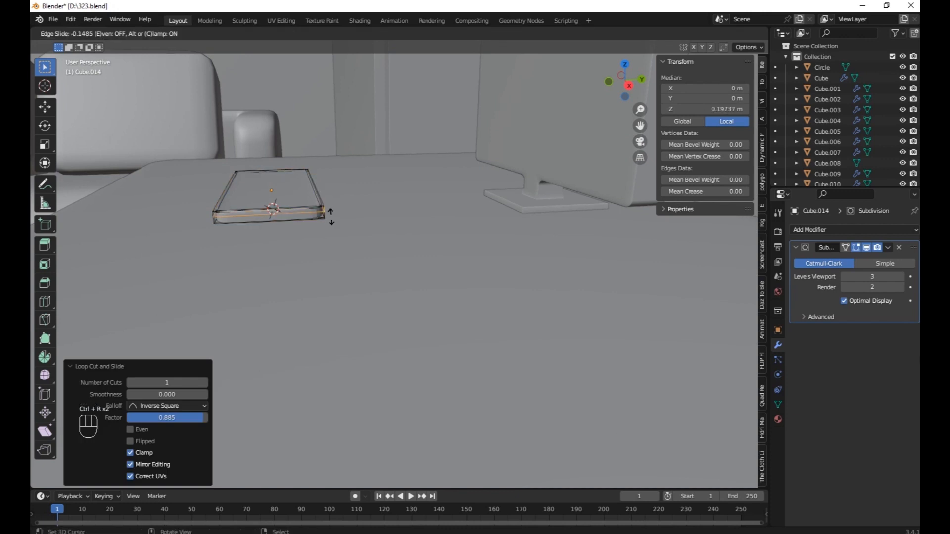
{"action": "left_click", "coordinate": [331, 214]}
{"action": "key", "text": "Tab"}
Step: Shade the keyboard smooth and lower it about 0.013 m along Z onto the tabletop
{"action": "middle_click_drag", "start_coordinate": [330, 214], "coordinate": [405, 233]}
{"action": "left_click", "coordinate": [193, 31]}
{"action": "left_click", "coordinate": [214, 267]}
{"action": "key", "text": "g"}
{"action": "key", "text": "z"}
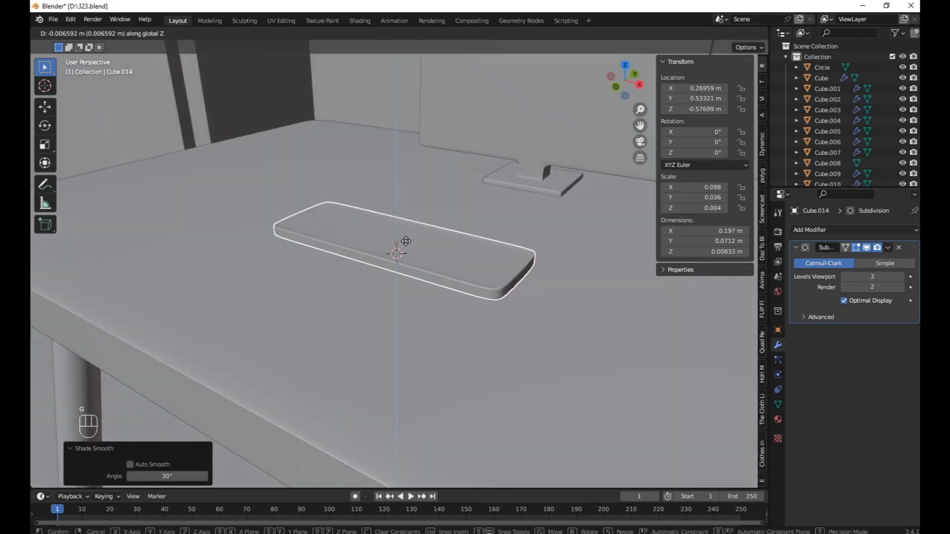
{"action": "left_click", "coordinate": [409, 249]}
Step: Start adding a new mesh object at the 3D cursor over the keyboard
{"action": "middle_click_drag", "start_coordinate": [408, 249], "coordinate": [412, 329]}
{"action": "middle_click_drag", "start_coordinate": [412, 329], "coordinate": [307, 248], "text": "shift"}
{"action": "scroll", "coordinate": [390, 295], "scroll_direction": "up", "scroll_amount": 3}
{"action": "key", "text": "shift+a"}
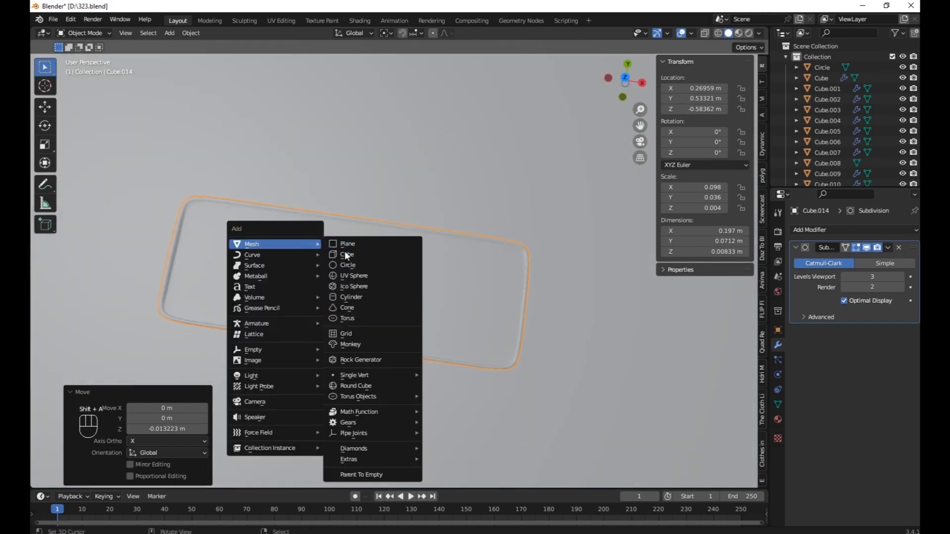
Step: Add a cube at the centre of the keyboard base and scale it down to a small block
{"action": "left_click", "coordinate": [346, 254]}
{"action": "key", "text": "s"}
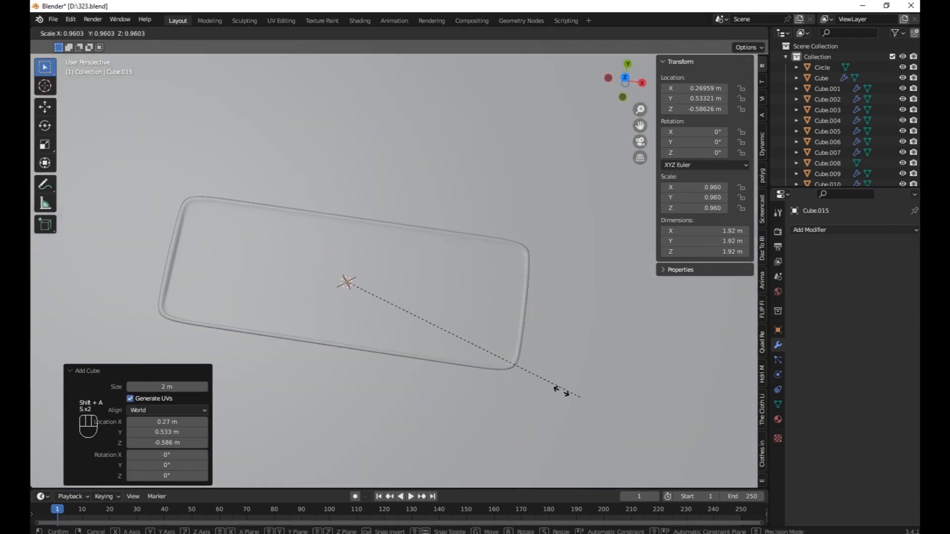
{"action": "left_click", "coordinate": [519, 387]}
{"action": "key", "text": "s"}
{"action": "left_click", "coordinate": [404, 307]}
{"action": "key", "text": "s"}
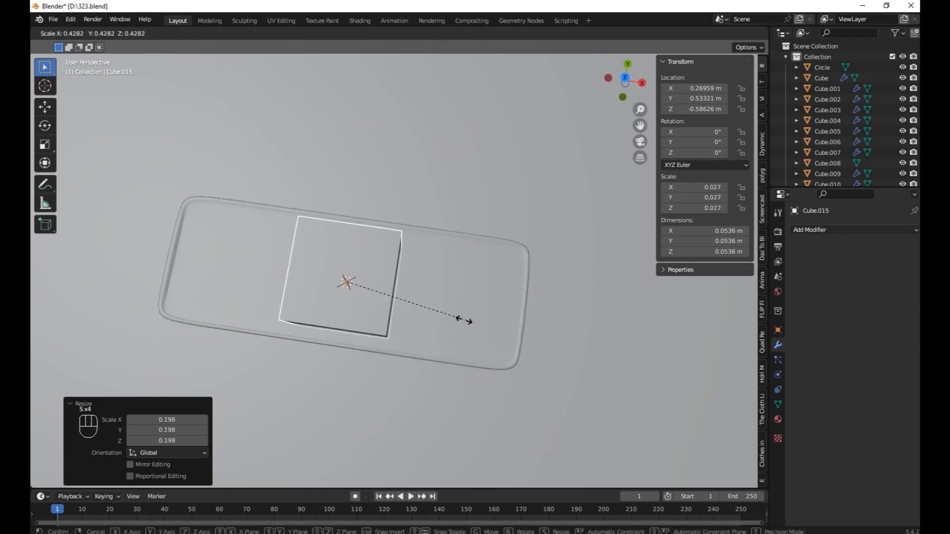
{"action": "left_click", "coordinate": [381, 298]}
Step: Move the small cube along X and Y to the back-left corner of the keyboard base, about X 0.188 m, Y 0.558 m
{"action": "middle_click_drag", "start_coordinate": [400, 255], "coordinate": [369, 352]}
{"action": "key", "text": "g"}
{"action": "key", "text": "x"}
{"action": "left_click", "coordinate": [230, 327]}
{"action": "key", "text": "g"}
{"action": "key", "text": "y"}
{"action": "left_click", "coordinate": [245, 292]}
Step: Shrink the cube to about 0.0041 m per side and raise it about 0.0063 m along Z
{"action": "key", "text": "s"}
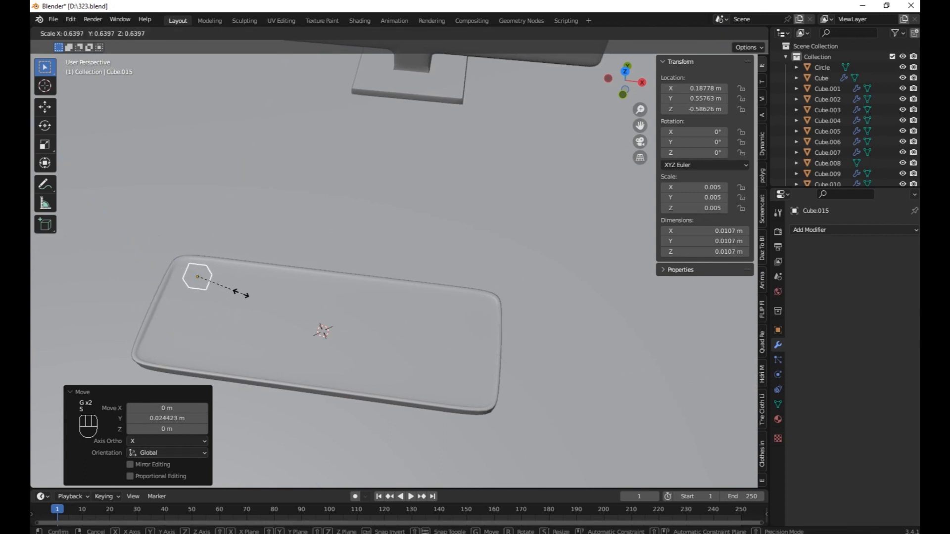
{"action": "left_click", "coordinate": [273, 296]}
{"action": "middle_click_drag", "start_coordinate": [273, 296], "coordinate": [374, 259]}
{"action": "key", "text": "g"}
{"action": "key", "text": "z"}
{"action": "left_click", "coordinate": [378, 244]}
Step: Add a Subdivision Surface modifier to the small key cube with viewport level 2
{"action": "scroll", "coordinate": [378, 243], "scroll_direction": "up", "scroll_amount": 8}
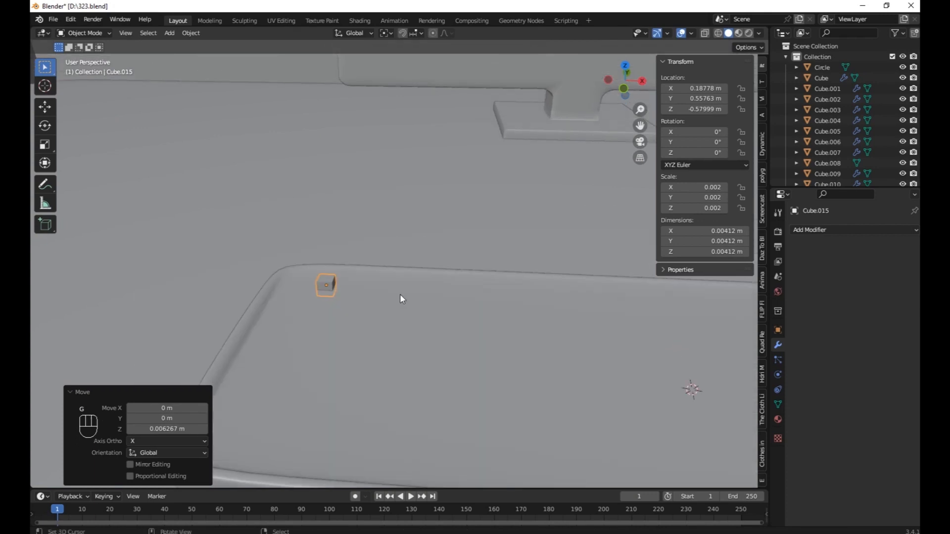
{"action": "left_click", "coordinate": [811, 231]}
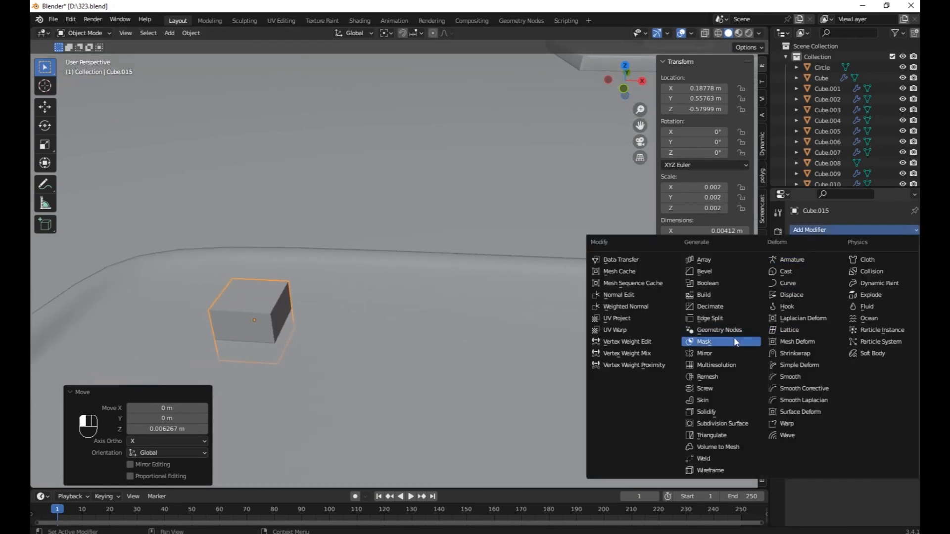
{"action": "left_click", "coordinate": [717, 424]}
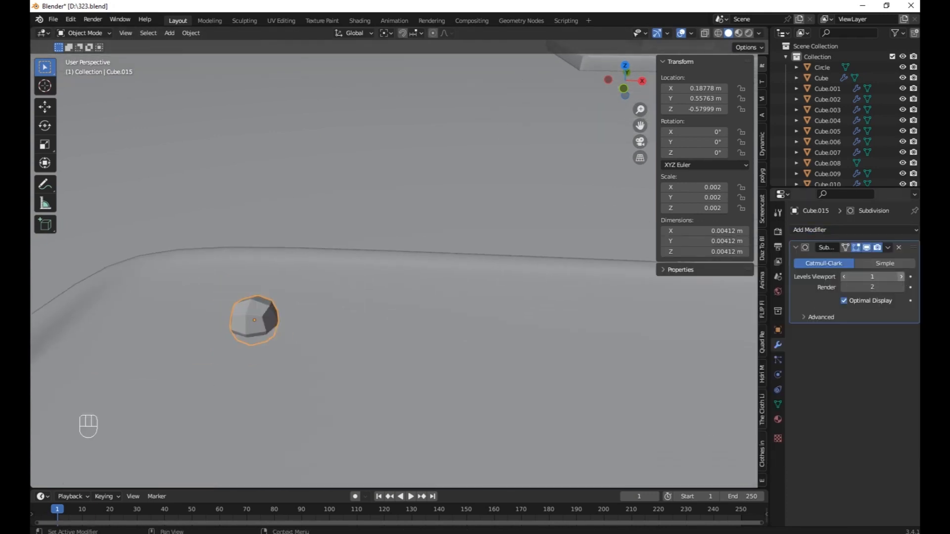
{"action": "left_click", "coordinate": [901, 276]}
Step: Cut two edge loops into the key cube, sliding one close to its bottom and the other close to its front face
{"action": "key", "text": "Tab"}
{"action": "key", "text": "ctrl+r"}
{"action": "left_click", "coordinate": [271, 336]}
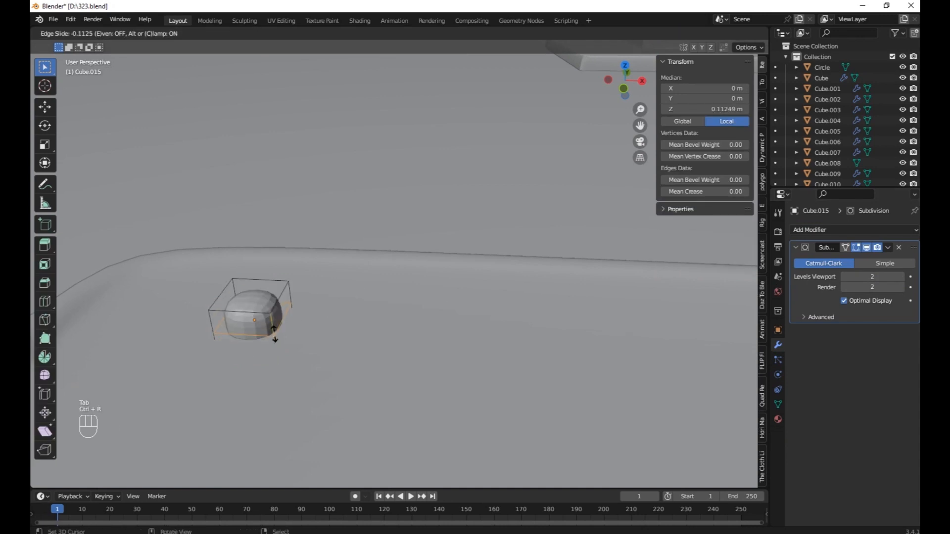
{"action": "left_click", "coordinate": [277, 319]}
{"action": "key", "text": "ctrl+r"}
{"action": "left_click", "coordinate": [280, 323]}
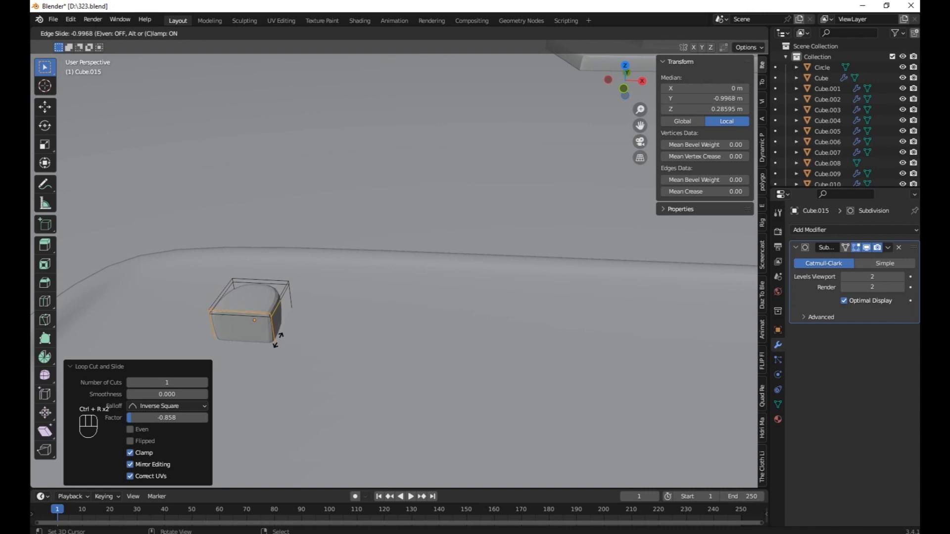
{"action": "left_click", "coordinate": [278, 339]}
{"action": "middle_click_drag", "start_coordinate": [269, 334], "coordinate": [310, 337]}
{"action": "key", "text": "Tab"}
Step: Apply smooth shading to the key
{"action": "left_click", "coordinate": [190, 33]}
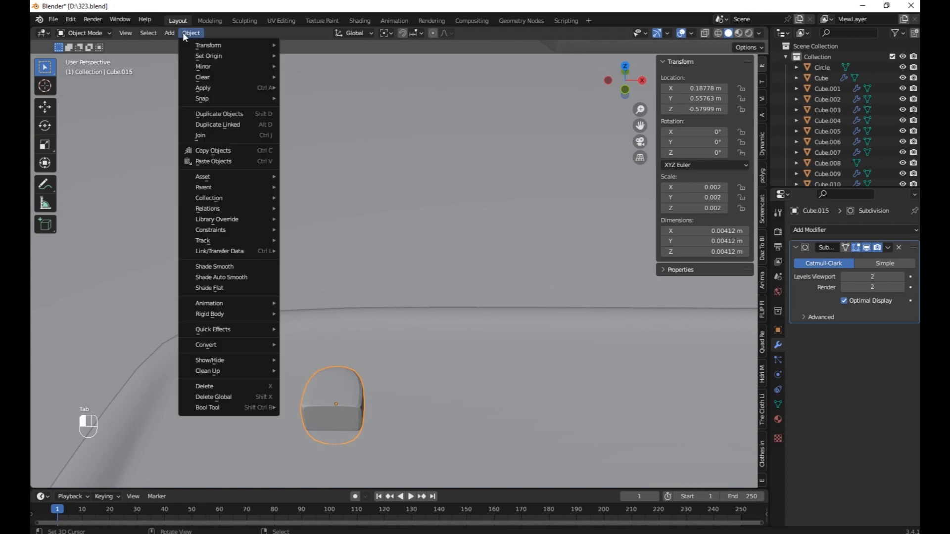
{"action": "left_click", "coordinate": [205, 266]}
{"action": "mouse_move", "coordinate": [205, 266]}
{"action": "middle_mouse_down"}
{"action": "mouse_move", "coordinate": [293, 380]}
{"action": "mouse_move", "coordinate": [290, 410]}
{"action": "mouse_move", "coordinate": [313, 364]}
{"action": "mouse_move", "coordinate": [340, 367]}
{"action": "mouse_move", "coordinate": [362, 394]}
{"action": "mouse_move", "coordinate": [386, 321]}
{"action": "middle_mouse_up"}
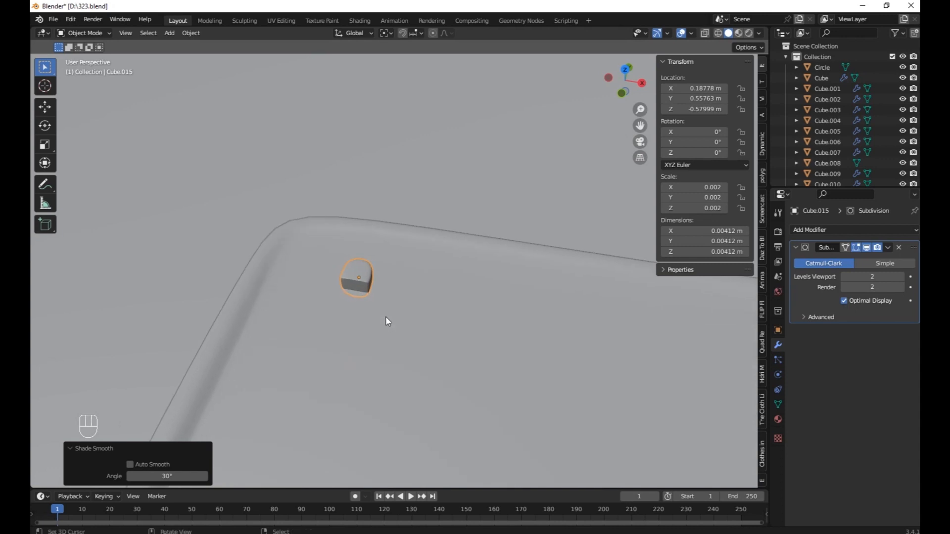
Step: Try rotating the key 190° about the Z axis and undo the rotation
{"action": "key", "text": "r"}
{"action": "key", "text": "z"}
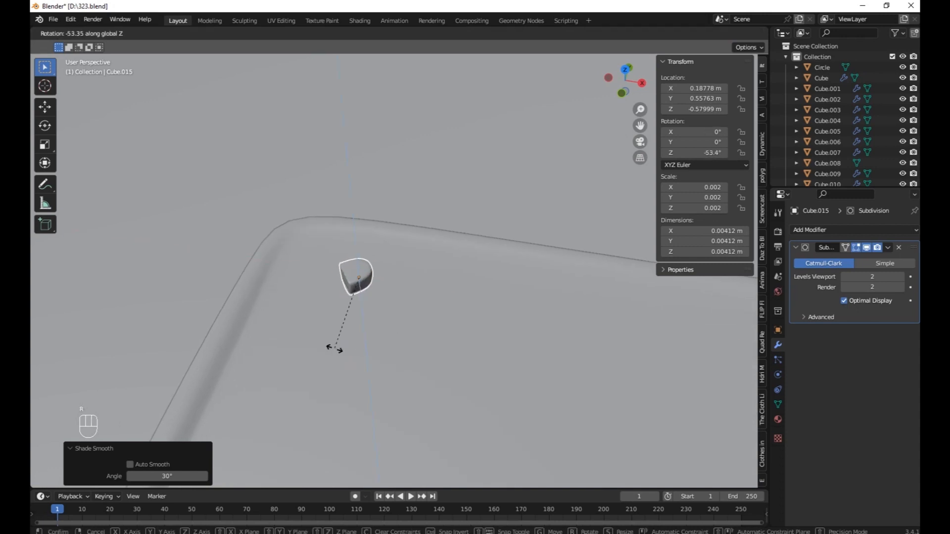
{"action": "key", "text": "Return"}
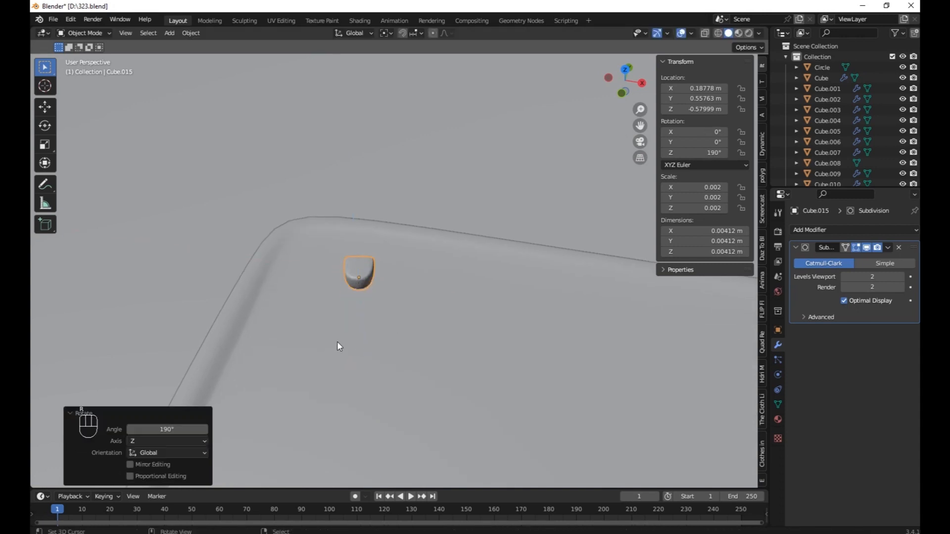
{"action": "key", "text": "ctrl+z"}
Step: Rotate the key 180° about the global Z axis
{"action": "key", "text": "r"}
{"action": "key", "text": "z"}
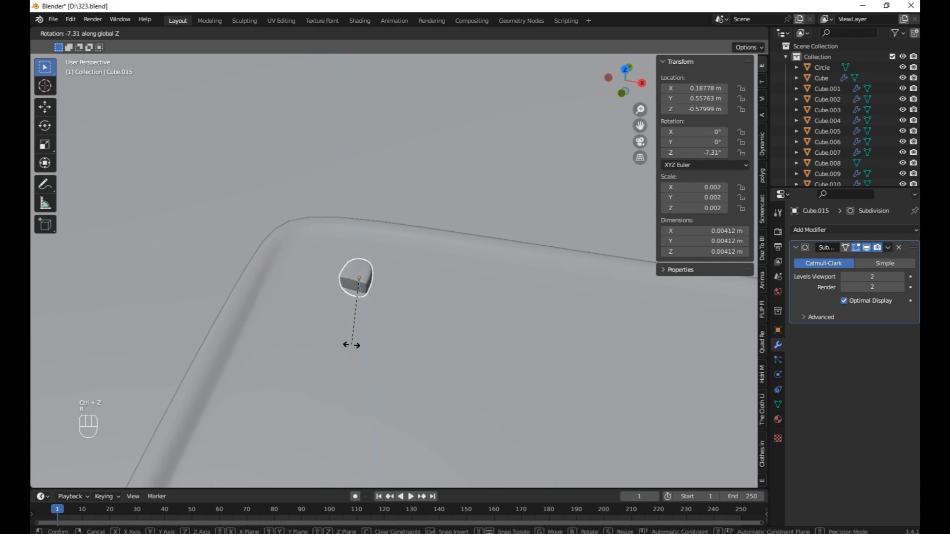
{"action": "key", "text": "z"}
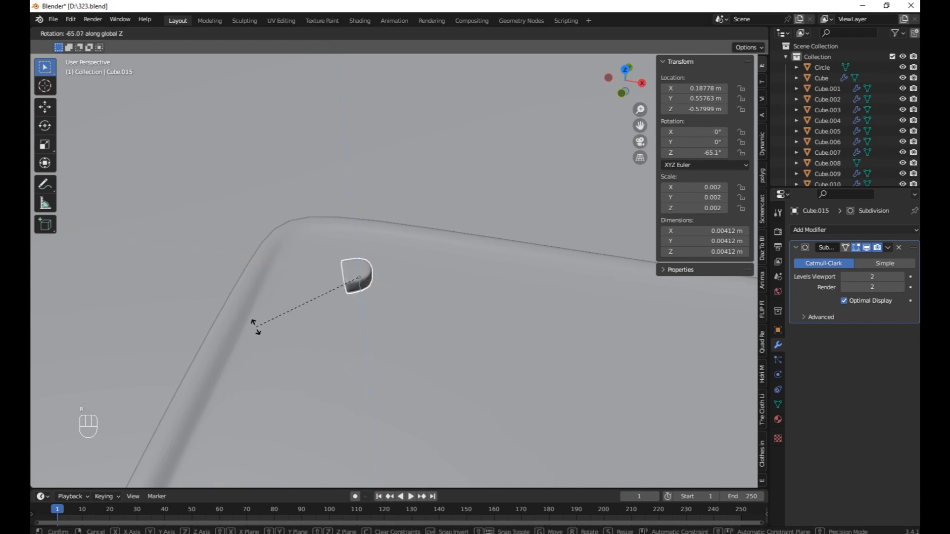
{"action": "type", "text": "180"}
{"action": "key", "text": "Return"}
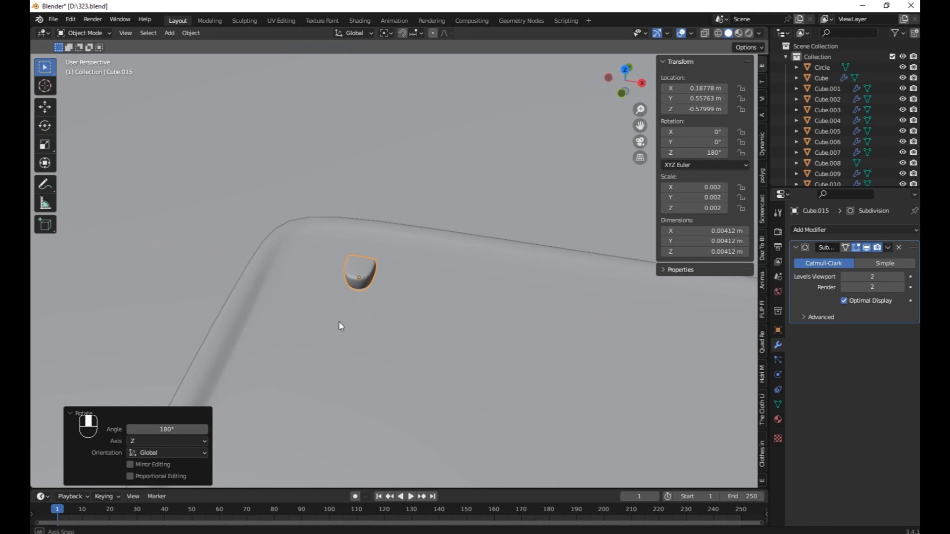
{"action": "middle_click_drag", "start_coordinate": [339, 325], "coordinate": [365, 342]}
Step: Add an Array modifier to the key with a relative offset X factor of -1.3
{"action": "left_click", "coordinate": [818, 232]}
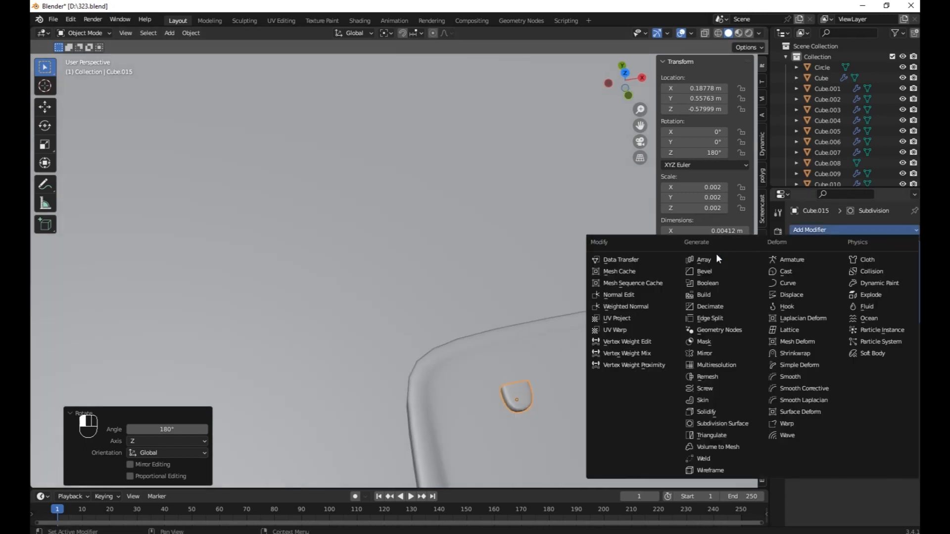
{"action": "left_click", "coordinate": [715, 257]}
{"action": "scroll", "coordinate": [622, 312], "scroll_direction": "down", "scroll_amount": 5}
{"action": "middle_click_drag", "start_coordinate": [621, 313], "coordinate": [514, 312], "text": "shift"}
{"action": "left_click", "coordinate": [882, 403]}
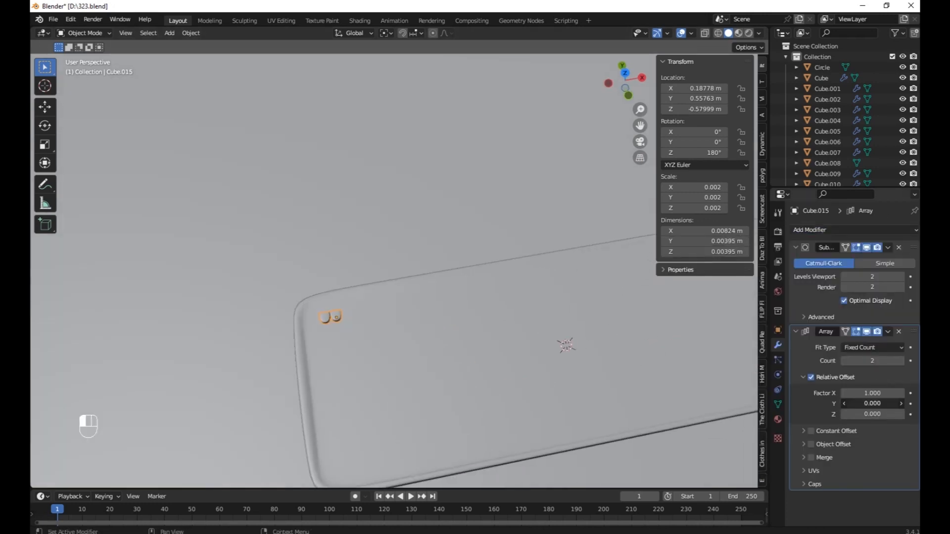
{"action": "left_click_drag", "start_coordinate": [876, 398], "coordinate": [859, 396]}
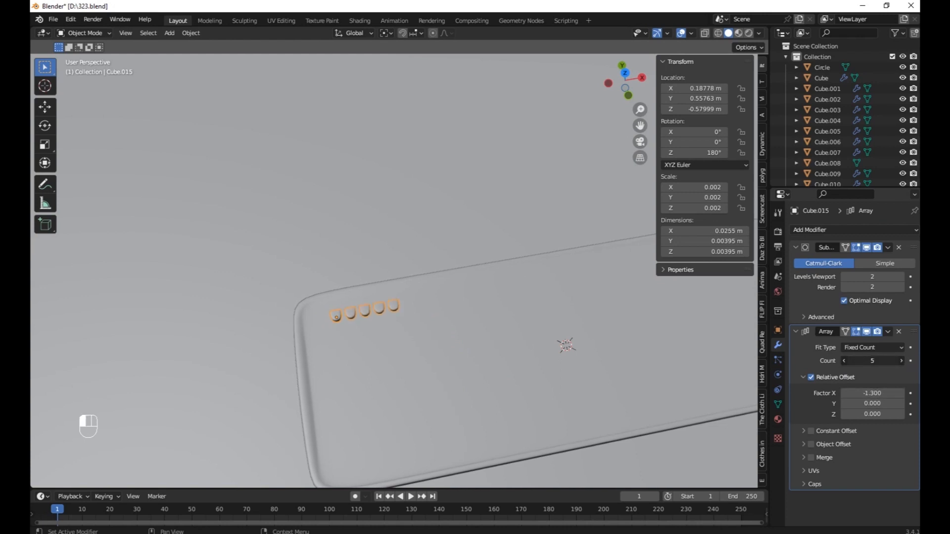
Step: Increase the array's count to 33 keys
{"action": "left_click_drag", "start_coordinate": [872, 361], "coordinate": [878, 361]}
{"action": "scroll", "coordinate": [567, 352], "scroll_direction": "down", "scroll_amount": 3}
{"action": "left_click", "coordinate": [901, 361]}
{"action": "left_click", "coordinate": [901, 361]}
{"action": "left_click", "coordinate": [902, 361]}
{"action": "left_click", "coordinate": [901, 361]}
Step: Scale the row of keys up by 1.641 and set the array count to 21 so the row fits the base
{"action": "middle_click_drag", "start_coordinate": [435, 349], "coordinate": [479, 330]}
{"action": "scroll", "coordinate": [410, 337], "scroll_direction": "up", "scroll_amount": 5}
{"action": "scroll", "coordinate": [391, 334], "scroll_direction": "down", "scroll_amount": 3}
{"action": "middle_click_drag", "start_coordinate": [376, 331], "coordinate": [394, 325], "text": "shift"}
{"action": "key", "text": "s"}
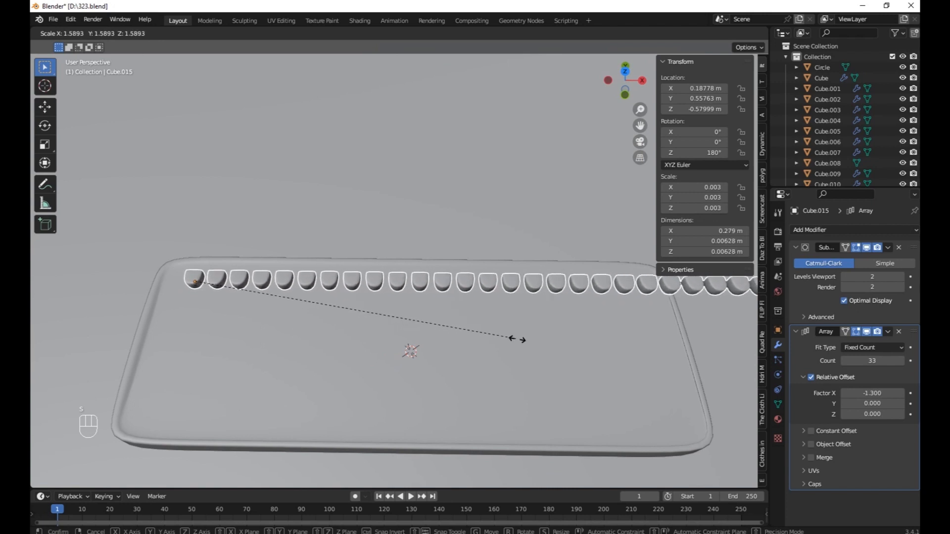
{"action": "left_click", "coordinate": [692, 310]}
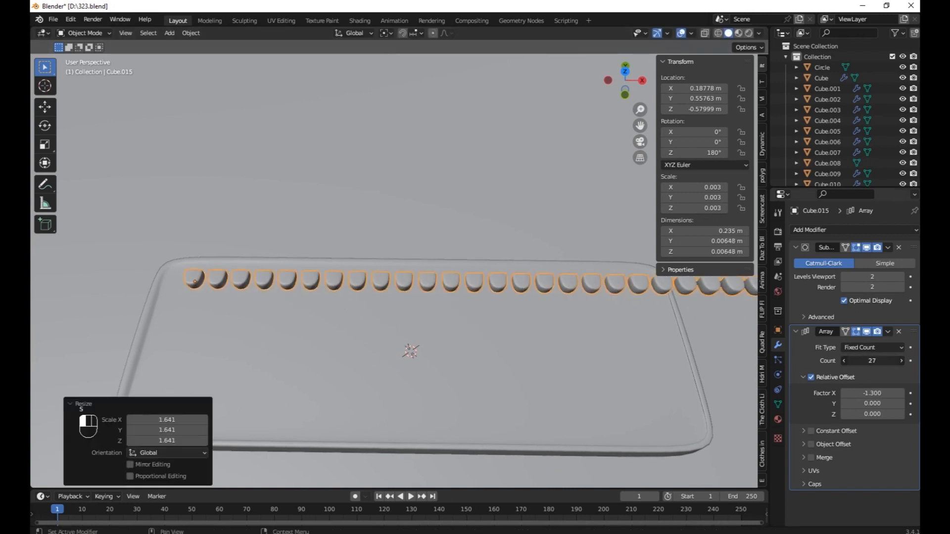
{"action": "left_click_drag", "start_coordinate": [872, 360], "coordinate": [842, 361]}
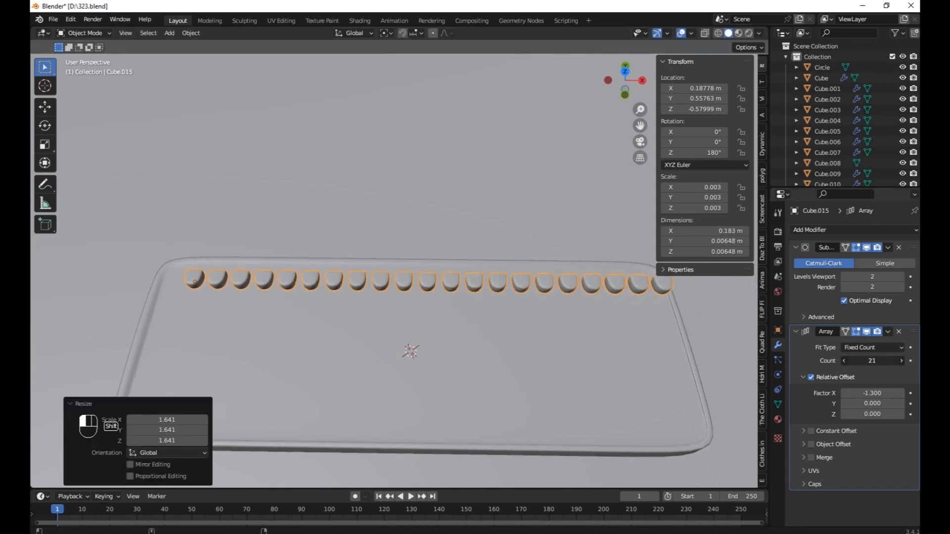
Step: Duplicate the Array modifier and set the copy's relative offset X factor to 0
{"action": "left_click", "coordinate": [888, 332]}
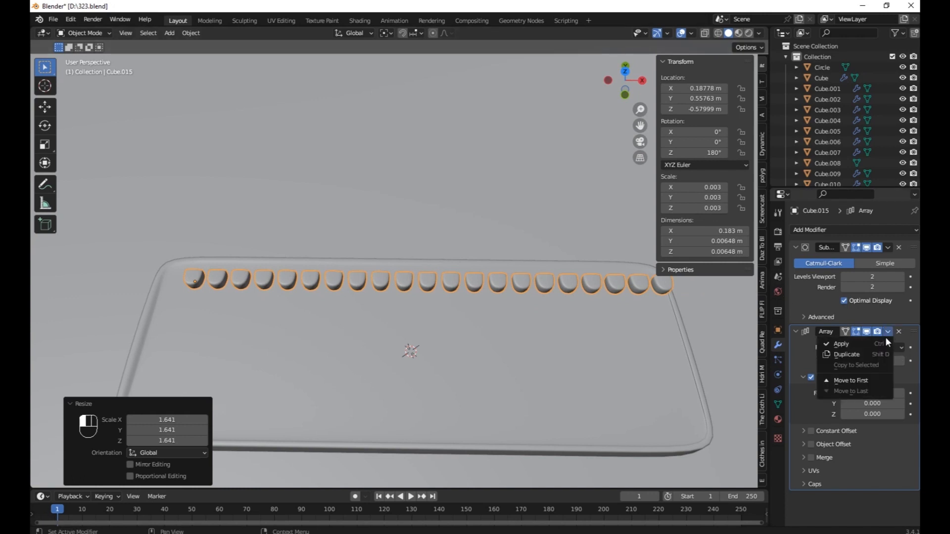
{"action": "left_click", "coordinate": [841, 354]}
{"action": "scroll", "coordinate": [399, 325], "scroll_direction": "down", "scroll_amount": 3}
{"action": "middle_click_drag", "start_coordinate": [441, 314], "coordinate": [776, 465]}
{"action": "scroll", "coordinate": [866, 482], "scroll_direction": "down", "scroll_amount": 5}
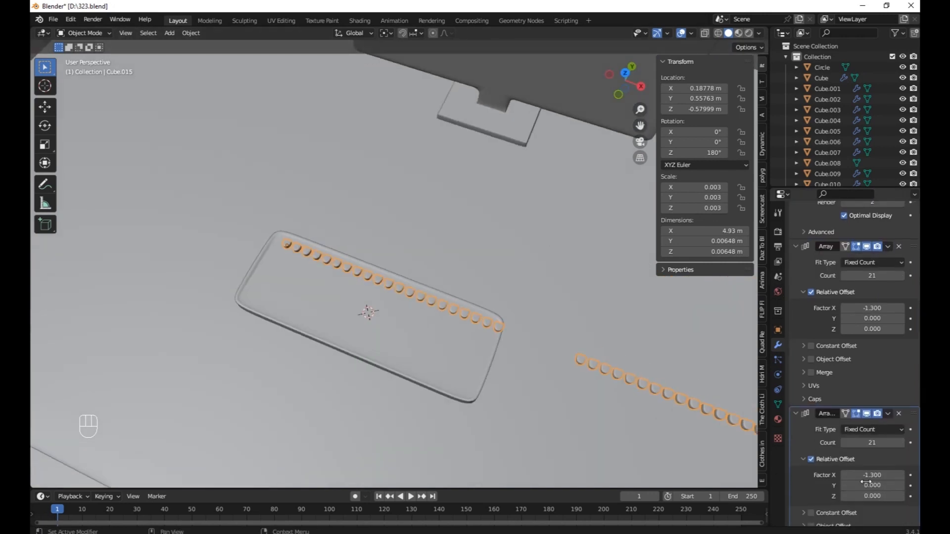
{"action": "key", "text": "ctrl+v"}
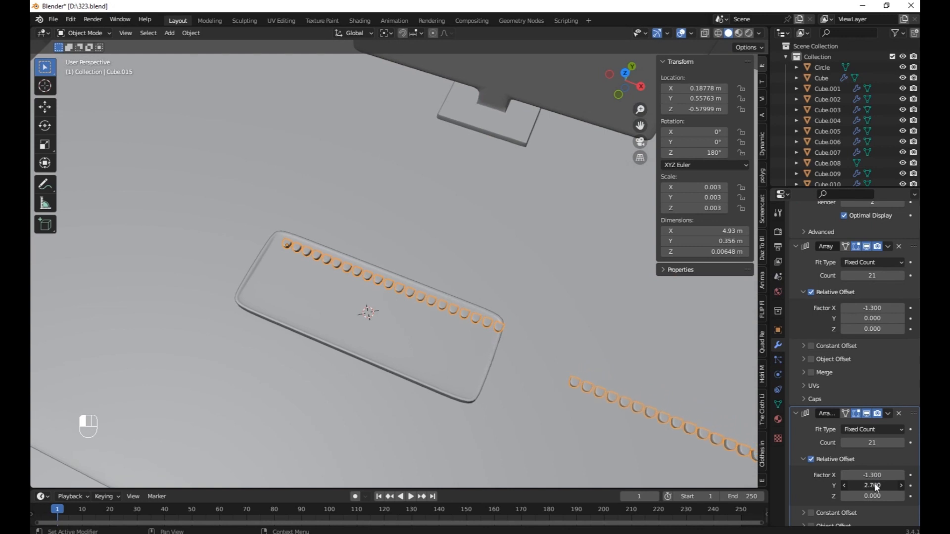
{"action": "left_click", "coordinate": [868, 475]}
{"action": "type", "text": "0"}
{"action": "key", "text": "Return"}
Step: Set the second array's count to 7 and its relative offset Y factor to 1.3 to fill the base with rows
{"action": "left_click_drag", "start_coordinate": [870, 486], "coordinate": [824, 485]}
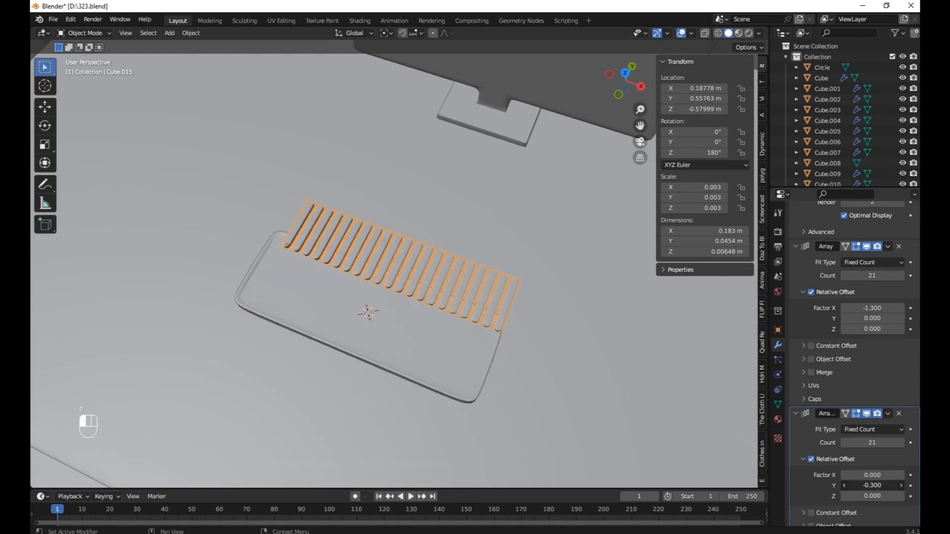
{"action": "mouse_move", "coordinate": [869, 445]}
{"action": "left_mouse_down"}
{"action": "mouse_move", "coordinate": [841, 445]}
{"action": "mouse_move", "coordinate": [853, 446]}
{"action": "left_mouse_up"}
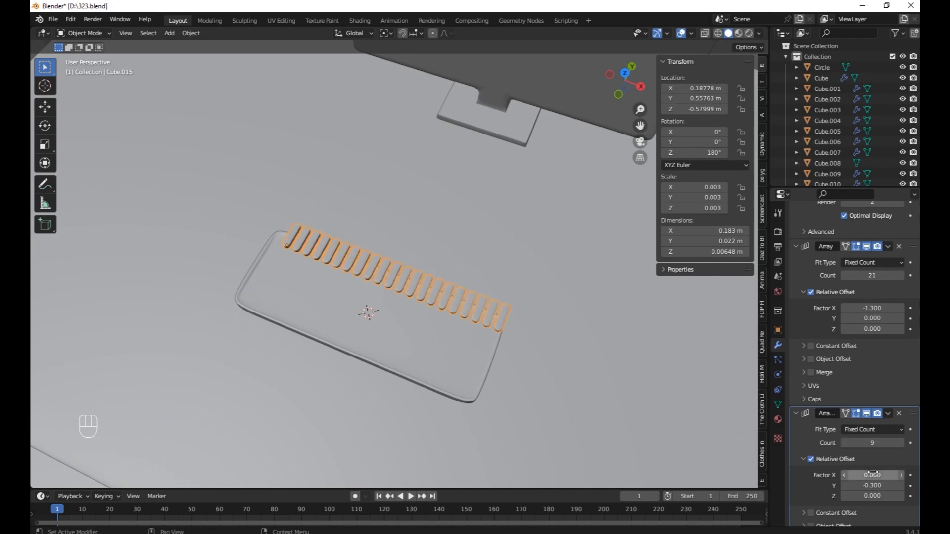
{"action": "left_click_drag", "start_coordinate": [871, 485], "coordinate": [898, 486]}
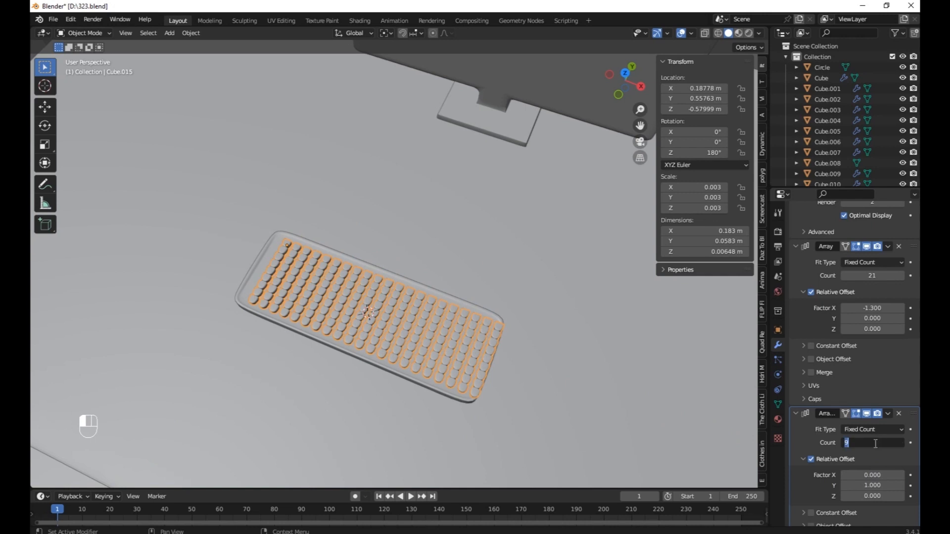
{"action": "left_click_drag", "start_coordinate": [849, 445], "coordinate": [847, 445]}
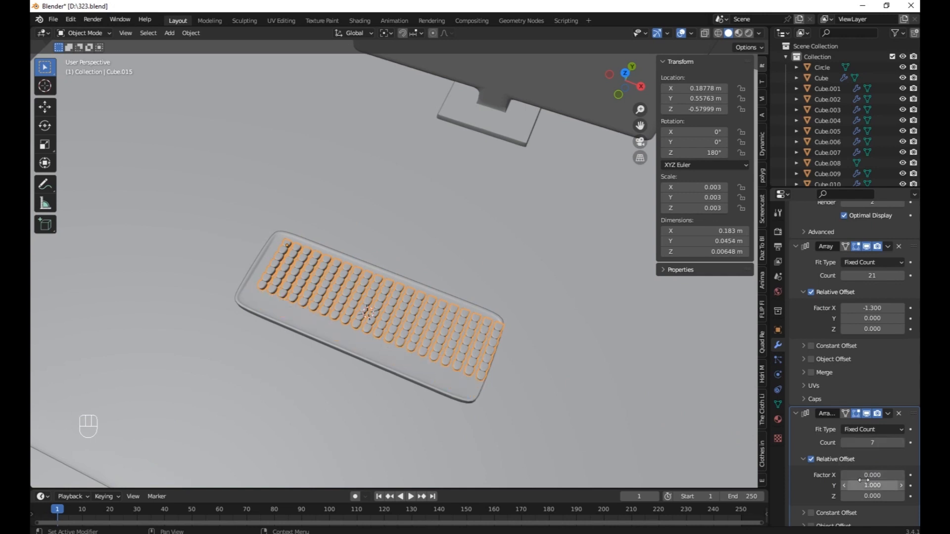
{"action": "left_click_drag", "start_coordinate": [871, 486], "coordinate": [878, 486]}
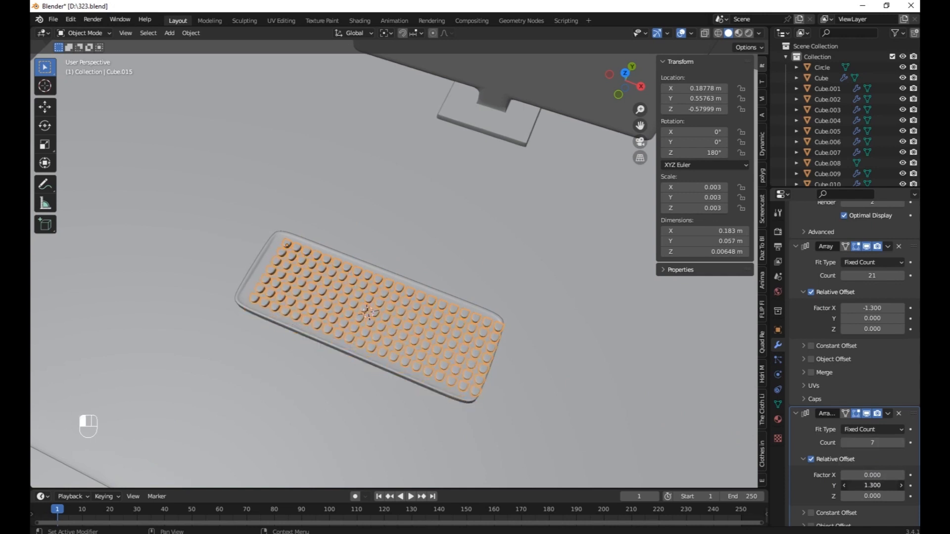
Step: Shift the grid of keys slightly along the Y axis on the keyboard base
{"action": "key", "text": "g"}
{"action": "key", "text": "x"}
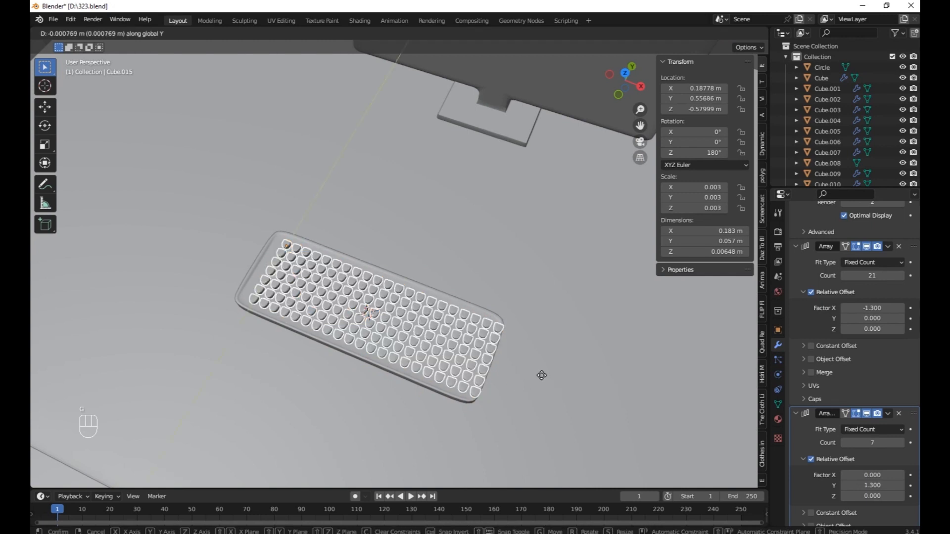
{"action": "left_click", "coordinate": [518, 353]}
Step: Place the 3D cursor on the desk to the right of the keyboard and add a cube there
{"action": "middle_click_drag", "start_coordinate": [518, 353], "coordinate": [421, 294]}
{"action": "left_click", "coordinate": [460, 250]}
{"action": "left_click", "coordinate": [473, 320]}
{"action": "scroll", "coordinate": [476, 327], "scroll_direction": "down", "scroll_amount": 6}
{"action": "scroll", "coordinate": [502, 304], "scroll_direction": "up", "scroll_amount": 1}
{"action": "key", "text": "shift+a"}
{"action": "left_click", "coordinate": [465, 198]}
Step: Scale the new desk cube down to about 0.097 m per side
{"action": "scroll", "coordinate": [465, 208], "scroll_direction": "down", "scroll_amount": 2}
{"action": "key", "text": "s"}
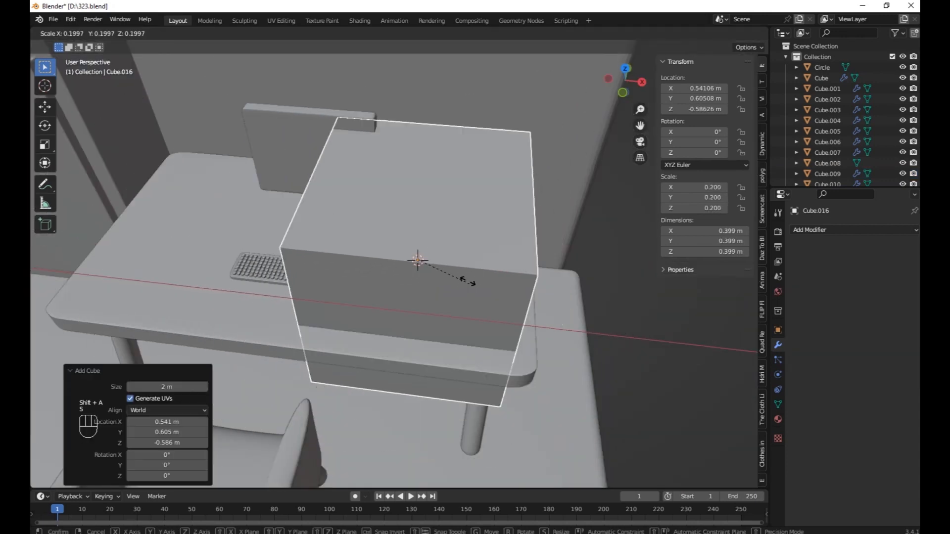
{"action": "left_click", "coordinate": [465, 277]}
{"action": "key", "text": "s"}
{"action": "left_click", "coordinate": [526, 286]}
Step: Flatten the cube along Z, scale it to about 0.05 × 0.05 × 0.0065 m, and save the file
{"action": "middle_click_drag", "start_coordinate": [527, 285], "coordinate": [329, 115]}
{"action": "key", "text": "s"}
{"action": "key", "text": "z"}
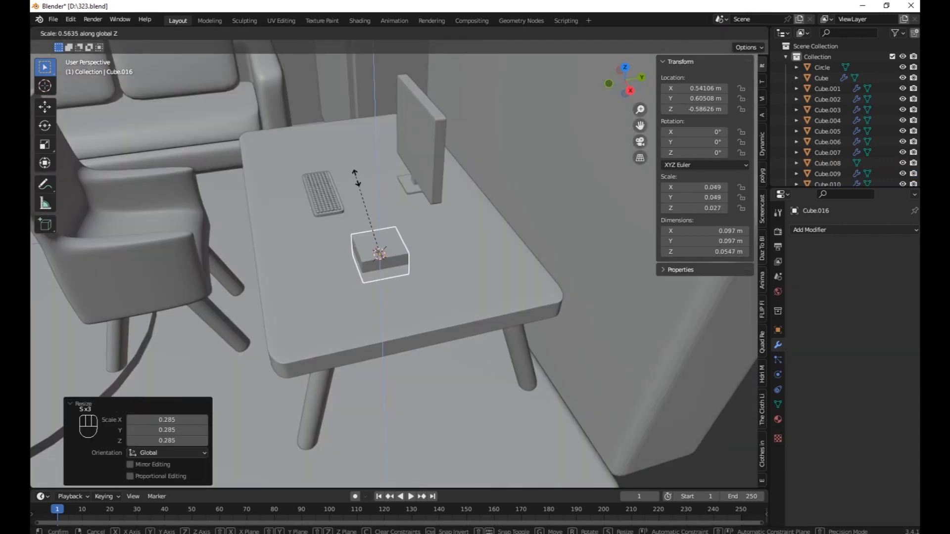
{"action": "left_click", "coordinate": [406, 222]}
{"action": "key", "text": "ctrl+s"}
{"action": "scroll", "coordinate": [407, 222], "scroll_direction": "up", "scroll_amount": 3}
{"action": "key", "text": "s"}
{"action": "key", "text": "z"}
{"action": "left_click", "coordinate": [371, 187]}
{"action": "key", "text": "s"}
{"action": "left_click", "coordinate": [454, 253]}
Step: Raise the flat slab along Z and stretch it along Y to about 0.095 m long
{"action": "key", "text": "g"}
{"action": "key", "text": "z"}
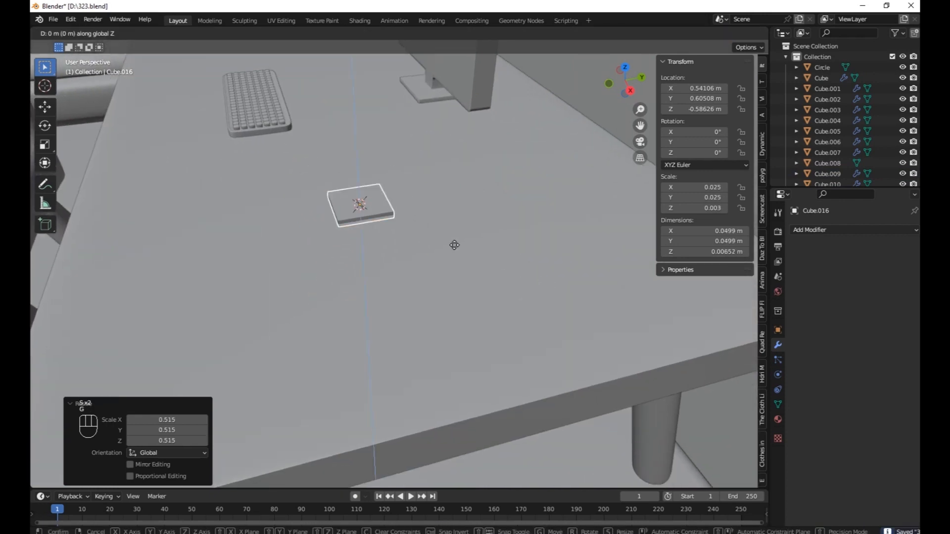
{"action": "left_click", "coordinate": [451, 243]}
{"action": "key", "text": "s"}
{"action": "key", "text": "y"}
{"action": "left_click", "coordinate": [559, 210]}
Step: Lower the slab about 0.0083 m along Z so it sits on the desk surface
{"action": "middle_click_drag", "start_coordinate": [445, 173], "coordinate": [428, 163]}
{"action": "key", "text": "g"}
{"action": "key", "text": "z"}
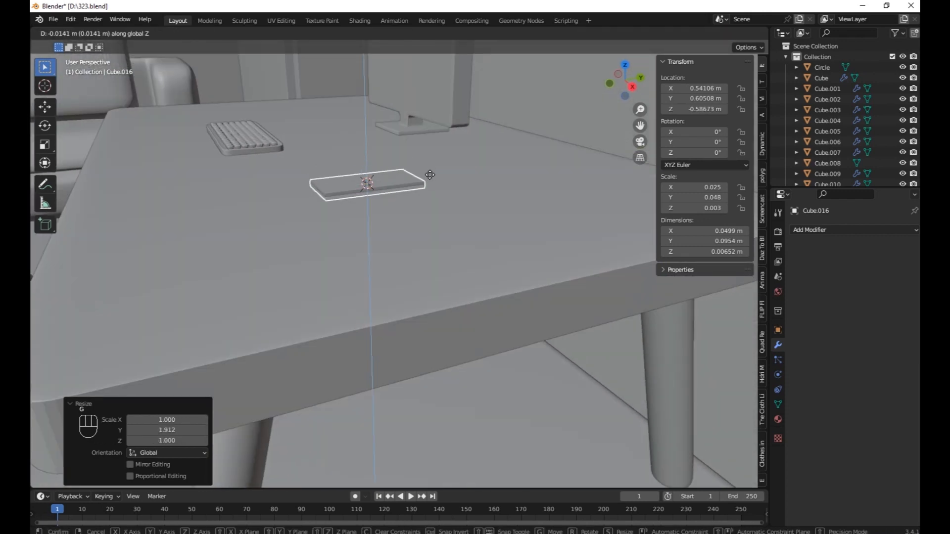
{"action": "left_click", "coordinate": [432, 179]}
{"action": "middle_click_drag", "start_coordinate": [432, 179], "coordinate": [420, 246]}
{"action": "scroll", "coordinate": [436, 211], "scroll_direction": "up", "scroll_amount": 2}
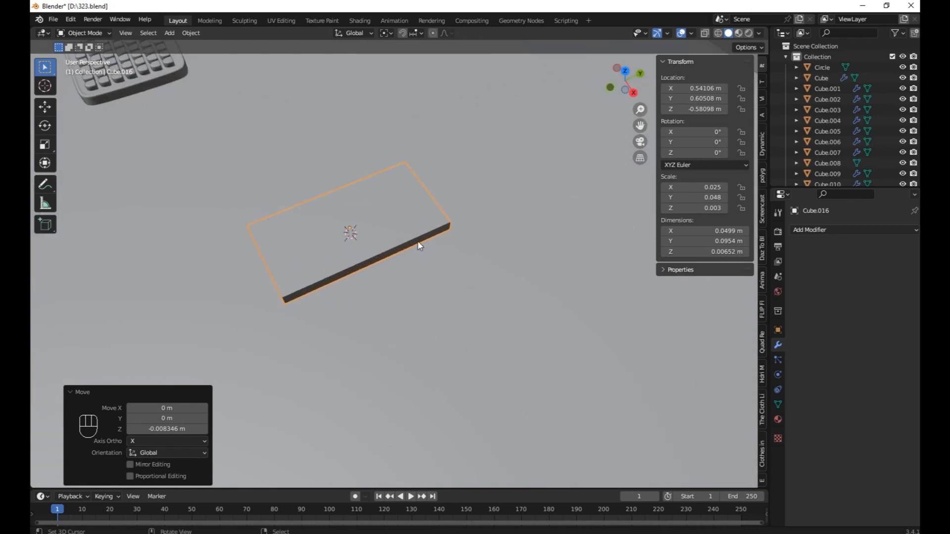
Step: Add a Bevel modifier to the flat slab with an amount of 0.24 m and 5 segments
{"action": "left_click", "coordinate": [812, 229]}
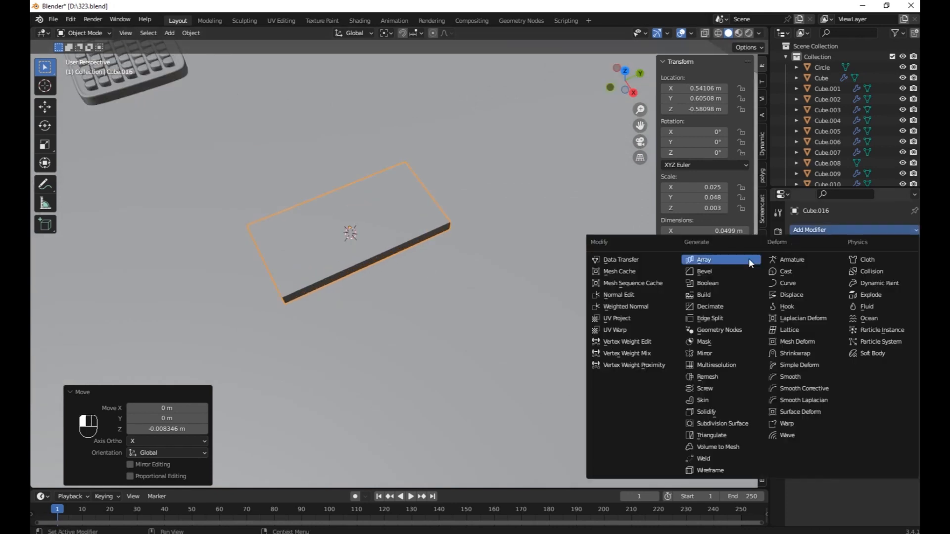
{"action": "left_click", "coordinate": [703, 272]}
{"action": "left_click_drag", "start_coordinate": [867, 288], "coordinate": [891, 302]}
Step: Try insetting the slab's top face by about 0.09 m
{"action": "middle_click_drag", "start_coordinate": [373, 296], "coordinate": [363, 278]}
{"action": "key", "text": "Tab"}
{"action": "right_click", "coordinate": [357, 194]}
{"action": "left_click", "coordinate": [141, 34]}
{"action": "right_click", "coordinate": [346, 188]}
{"action": "middle_click_drag", "start_coordinate": [347, 191], "coordinate": [348, 211], "text": "shift"}
{"action": "scroll", "coordinate": [348, 211], "scroll_direction": "up", "scroll_amount": 2}
{"action": "key", "text": "i"}
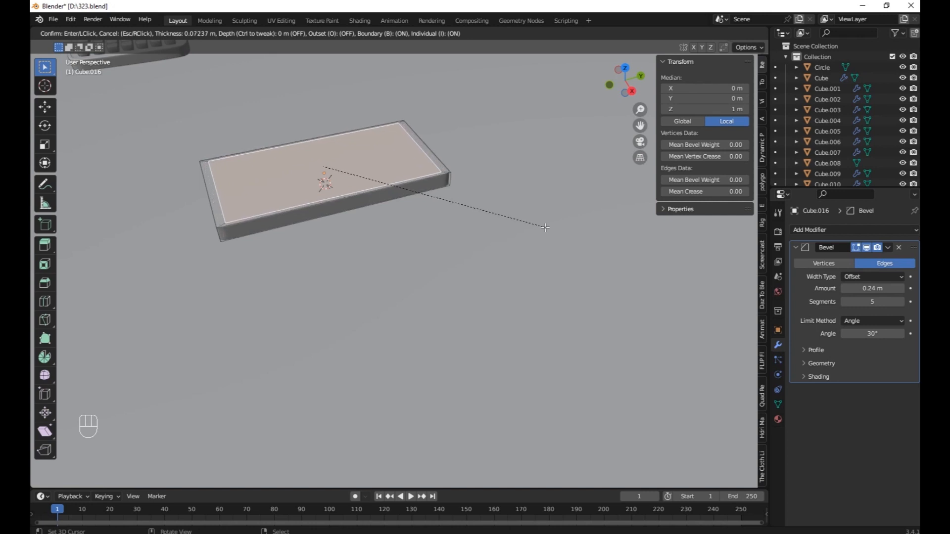
{"action": "left_click", "coordinate": [545, 227]}
Step: Try shifting the slab's inset top face slightly along the negative Y axis
{"action": "key", "text": "g"}
{"action": "key", "text": "y"}
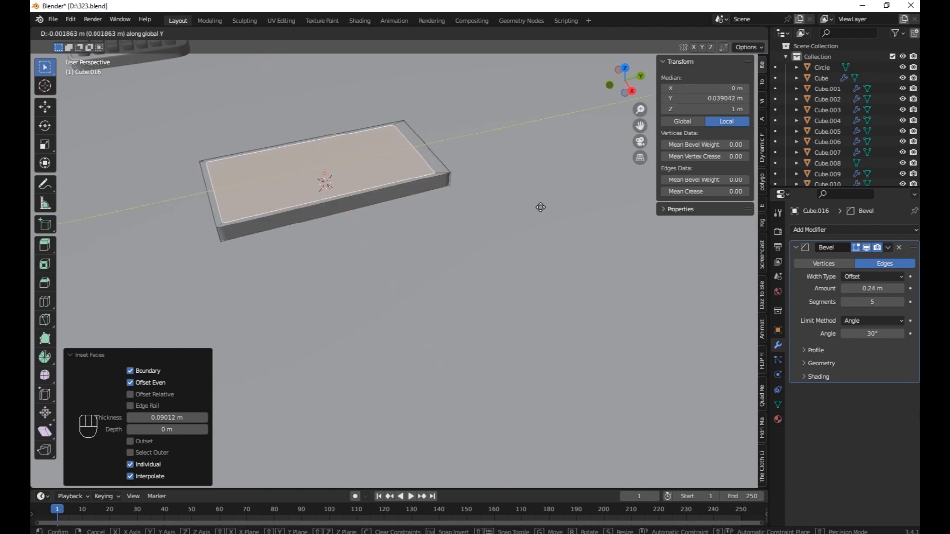
{"action": "left_click", "coordinate": [541, 208]}
{"action": "middle_click_drag", "start_coordinate": [490, 210], "coordinate": [501, 227]}
{"action": "key", "text": "Tab"}
{"action": "middle_click_drag", "start_coordinate": [474, 257], "coordinate": [393, 245], "text": "ctrl"}
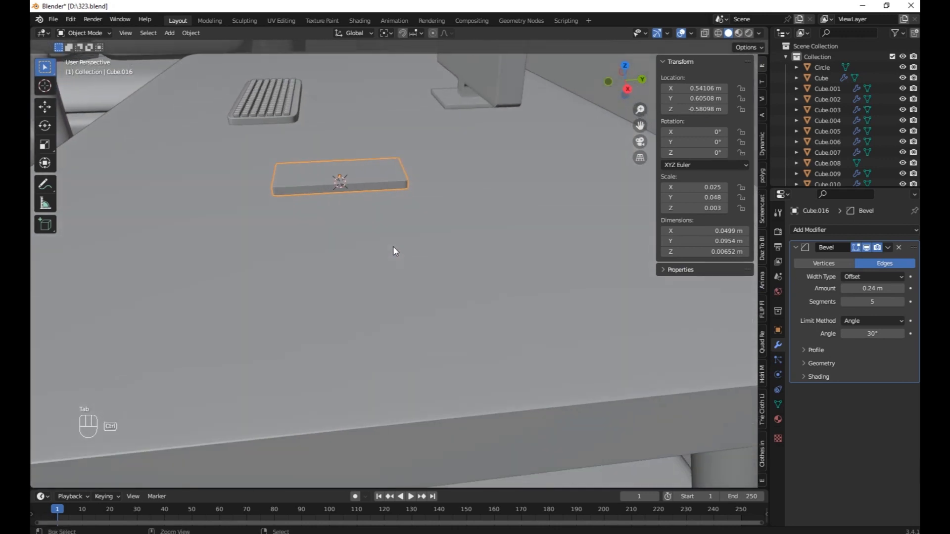
Step: Undo the inset on the slab's top face and its shift along Y
{"action": "key", "text": "ctrl+z"}
{"action": "key", "text": "ctrl+z"}
{"action": "key", "text": "ctrl+z"}
{"action": "key", "text": "ctrl+z"}
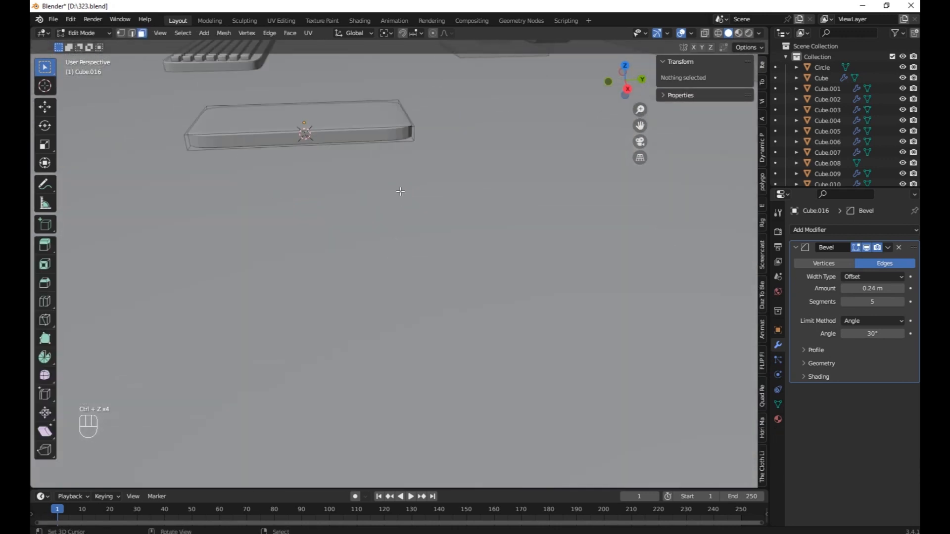
Step: Lower the slab's entire mesh about 0.004 m along Z in Edit Mode and return to Object Mode
{"action": "key", "text": "a"}
{"action": "key", "text": "g"}
{"action": "key", "text": "z"}
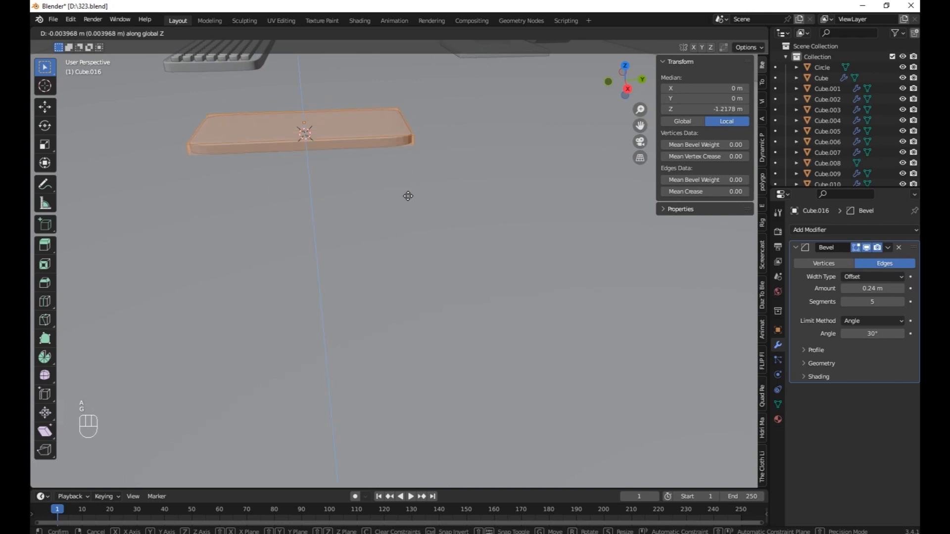
{"action": "left_click", "coordinate": [408, 195]}
{"action": "key", "text": "Tab"}
Step: Shade the slab smooth with Auto Smooth off, and set its bevel to 0.19 m with 14 segments
{"action": "left_click", "coordinate": [192, 32]}
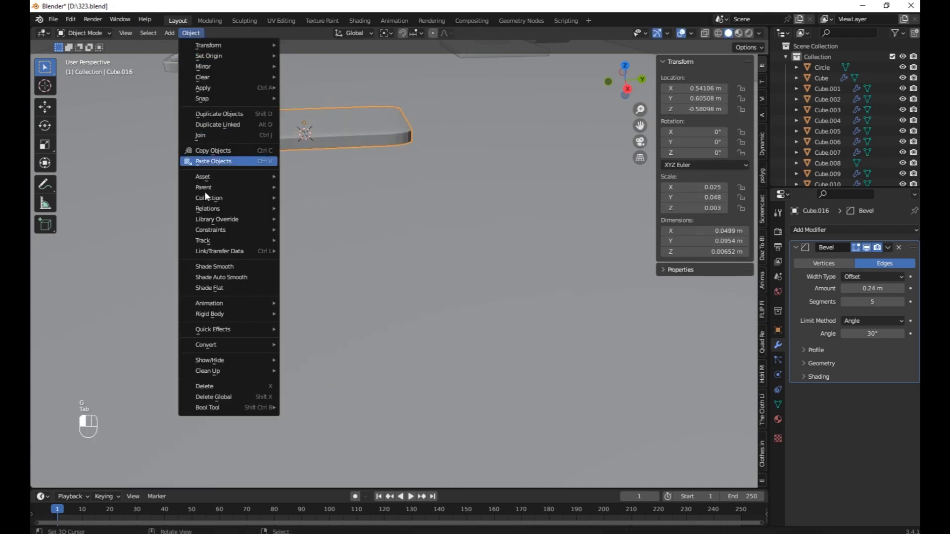
{"action": "left_click", "coordinate": [218, 265]}
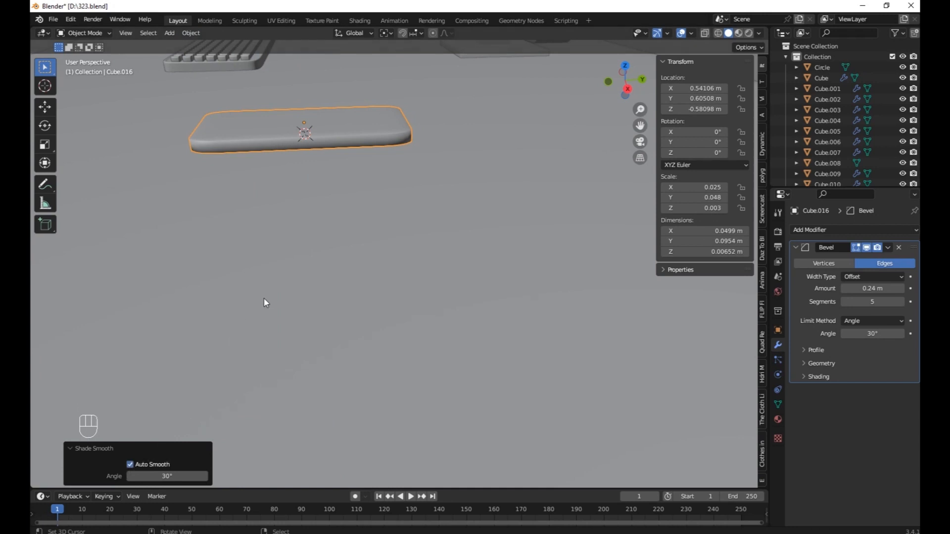
{"action": "left_click", "coordinate": [160, 464]}
{"action": "middle_click_drag", "start_coordinate": [312, 229], "coordinate": [314, 257]}
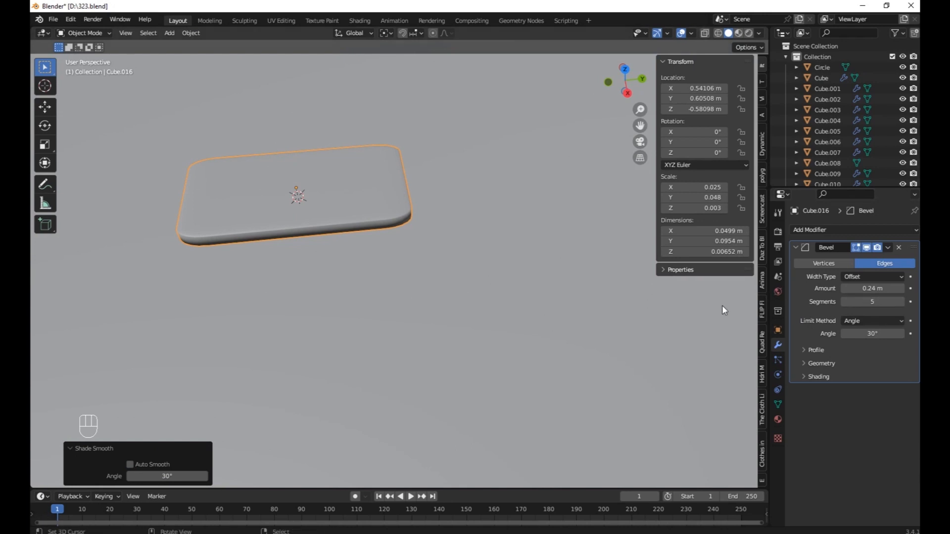
{"action": "left_click_drag", "start_coordinate": [856, 289], "coordinate": [891, 301]}
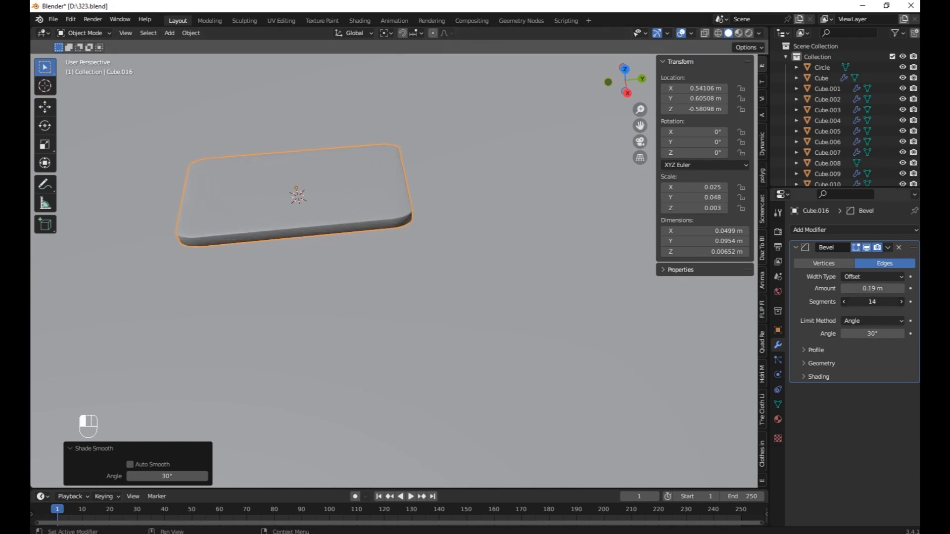
{"action": "scroll", "coordinate": [351, 233], "scroll_direction": "down", "scroll_amount": 3}
{"action": "middle_click_drag", "start_coordinate": [299, 391], "coordinate": [298, 361]}
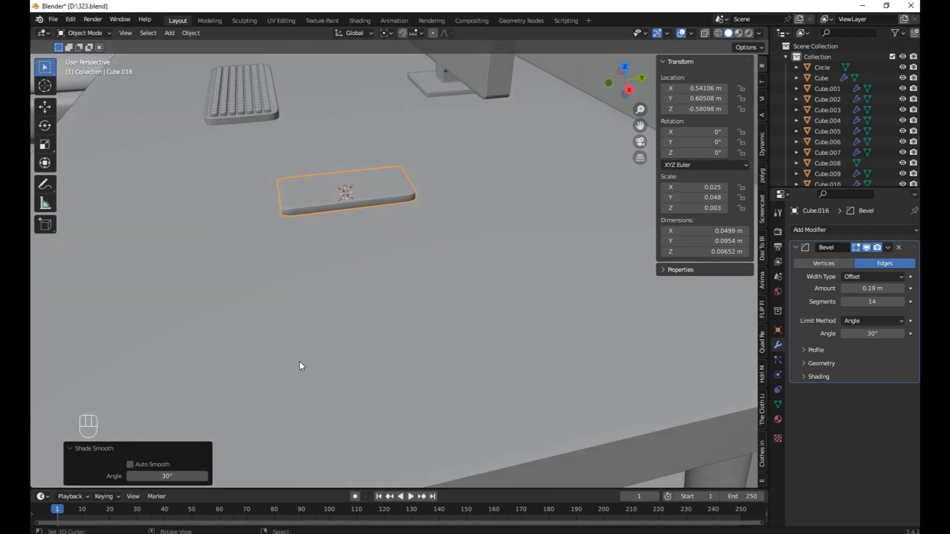
Step: Save the file with the slab deselected
{"action": "right_click", "coordinate": [298, 362]}
{"action": "scroll", "coordinate": [299, 361], "scroll_direction": "down", "scroll_amount": 5}
{"action": "middle_click_drag", "start_coordinate": [390, 308], "coordinate": [492, 354]}
{"action": "left_click", "coordinate": [148, 315]}
{"action": "scroll", "coordinate": [275, 380], "scroll_direction": "down", "scroll_amount": 5}
{"action": "middle_click_drag", "start_coordinate": [324, 385], "coordinate": [280, 336]}
{"action": "middle_click_drag", "start_coordinate": [309, 277], "coordinate": [328, 326], "text": "shift"}
{"action": "scroll", "coordinate": [399, 352], "scroll_direction": "down", "scroll_amount": 4}
{"action": "key", "text": "ctrl+s"}
Step: Add a cylinder with 32 vertices, 1 m radius and 2 m depth at the wall between the window and the shelf unit
{"action": "scroll", "coordinate": [334, 343], "scroll_direction": "up", "scroll_amount": 3}
{"action": "middle_click_drag", "start_coordinate": [375, 154], "coordinate": [393, 253], "text": "shift"}
{"action": "scroll", "coordinate": [385, 283], "scroll_direction": "up", "scroll_amount": 4}
{"action": "scroll", "coordinate": [313, 384], "scroll_direction": "up", "scroll_amount": 3}
{"action": "middle_click_drag", "start_coordinate": [314, 384], "coordinate": [341, 226], "text": "shift"}
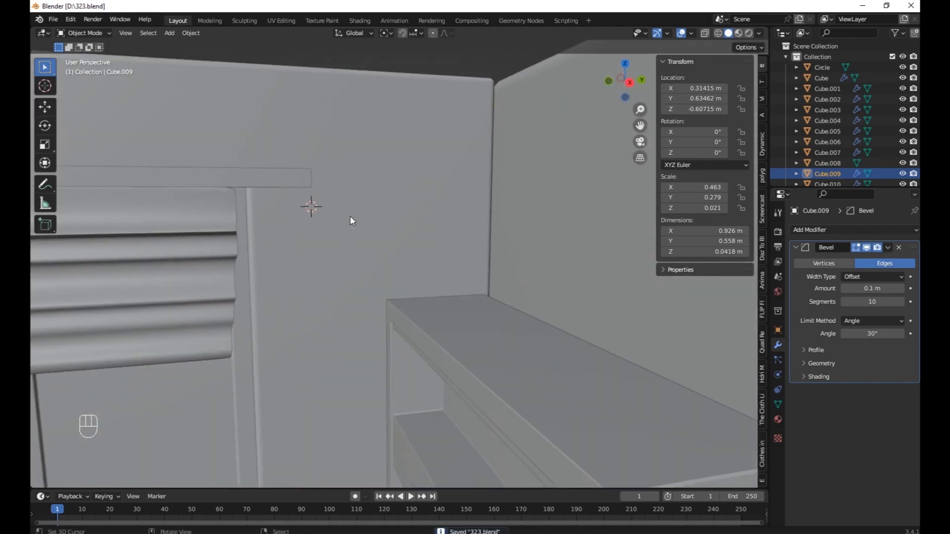
{"action": "key", "text": "shift+a"}
{"action": "mouse_move", "coordinate": [328, 190]}
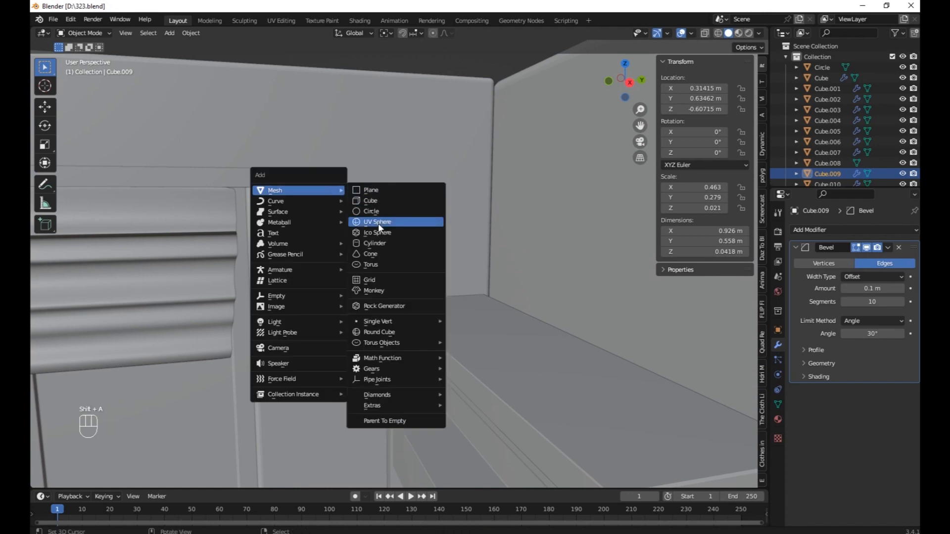
{"action": "left_click", "coordinate": [376, 241]}
{"action": "scroll", "coordinate": [376, 241], "scroll_direction": "down", "scroll_amount": 3}
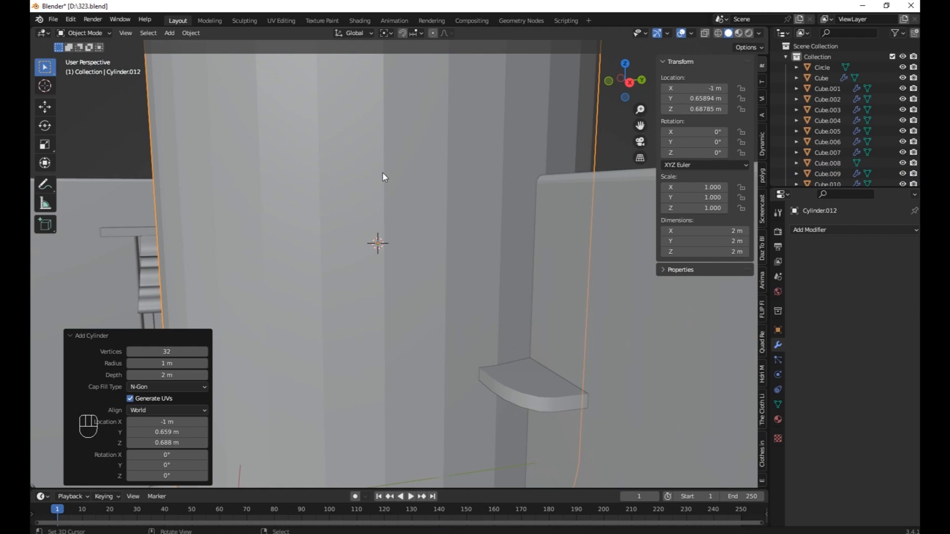
Step: Rotate the cylinder 90° about Y and scale it down uniformly to 0.112, about 0.223 m in diameter
{"action": "key", "text": "r"}
{"action": "type", "text": "zy"}
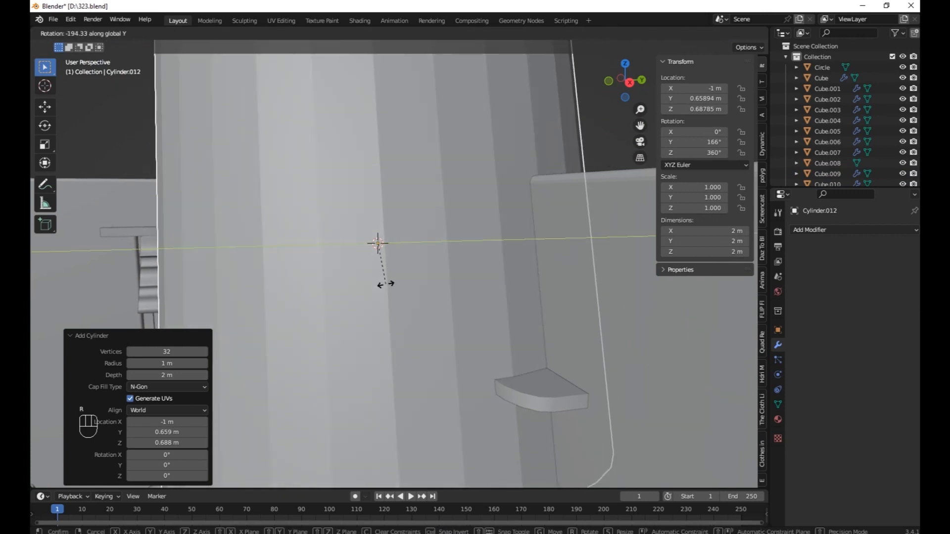
{"action": "type", "text": "90"}
{"action": "key", "text": "Return"}
{"action": "key", "text": "s"}
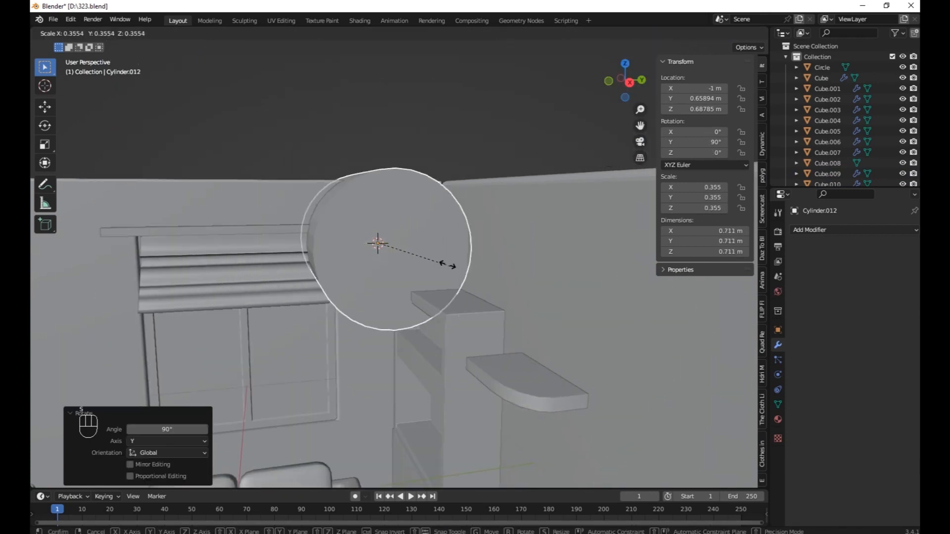
{"action": "left_click", "coordinate": [401, 254]}
Step: Move the cylinder about 0.1 m along X and flatten it along X into a disc about 0.023 m thick
{"action": "middle_click_drag", "start_coordinate": [401, 253], "coordinate": [436, 330]}
{"action": "key", "text": "g"}
{"action": "key", "text": "x"}
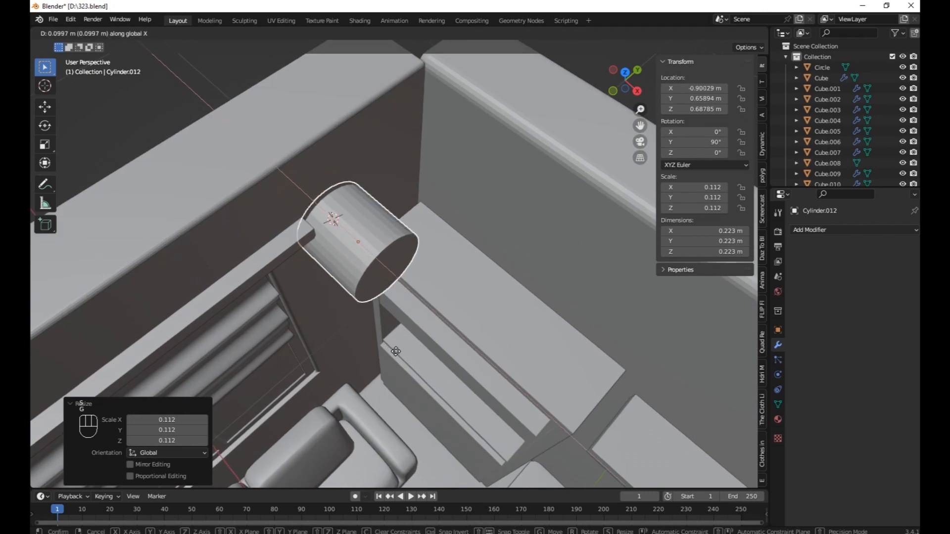
{"action": "left_click", "coordinate": [468, 284]}
{"action": "middle_click_drag", "start_coordinate": [468, 284], "coordinate": [497, 319]}
{"action": "key", "text": "s"}
{"action": "key", "text": "x"}
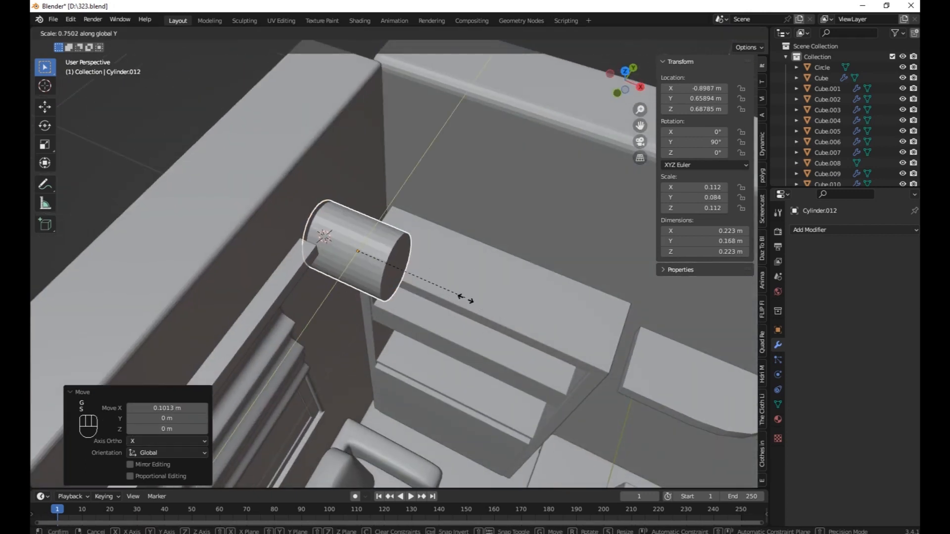
{"action": "left_click", "coordinate": [341, 247]}
Step: Move the disc back against the wall, about -0.09 m in X, 0.054 m in Y and 0.03 m in Z
{"action": "middle_click_drag", "start_coordinate": [341, 247], "coordinate": [436, 296]}
{"action": "key", "text": "g"}
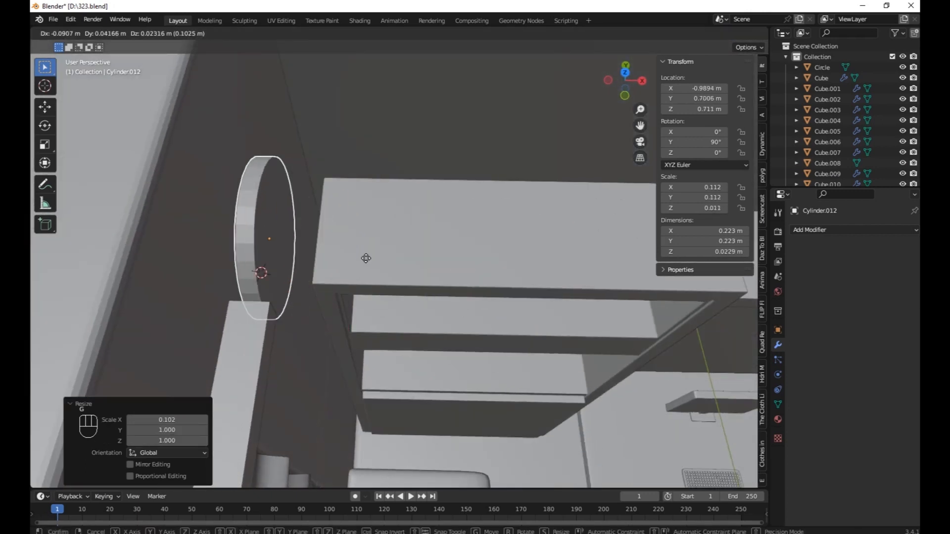
{"action": "left_click", "coordinate": [343, 227]}
{"action": "middle_click_drag", "start_coordinate": [343, 227], "coordinate": [371, 314]}
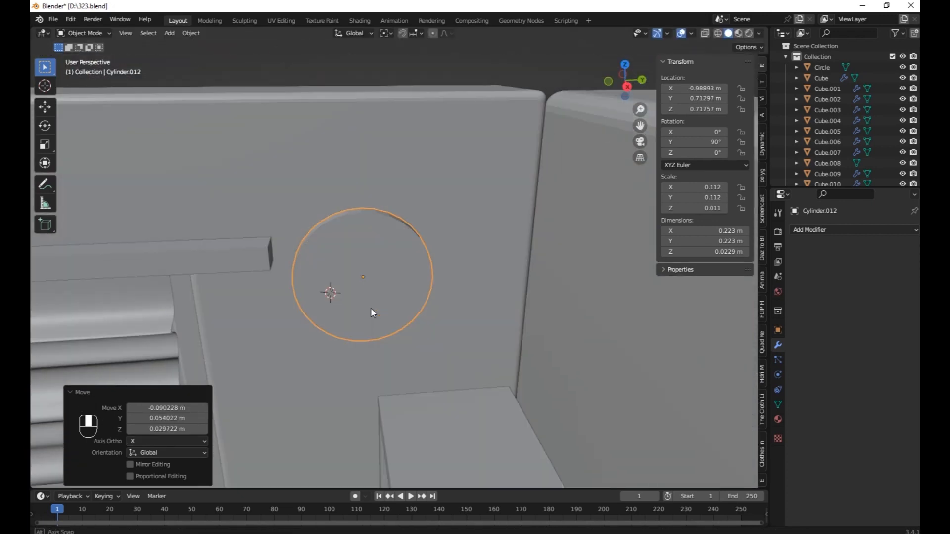
Step: Inset the disc's front face by about 0.14 m and extrude it inward to form the clock's recessed face
{"action": "key", "text": "Tab"}
{"action": "middle_click_drag", "start_coordinate": [267, 194], "coordinate": [257, 255]}
{"action": "right_click", "coordinate": [381, 354]}
{"action": "middle_click_drag", "start_coordinate": [511, 359], "coordinate": [481, 351], "text": "shift"}
{"action": "key", "text": "i"}
{"action": "left_click", "coordinate": [470, 352]}
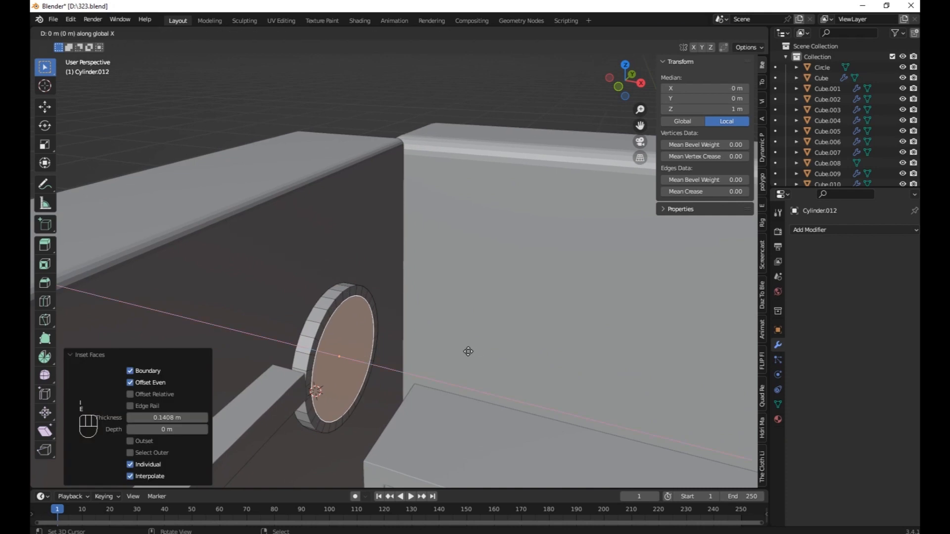
{"action": "key", "text": "e"}
{"action": "left_click", "coordinate": [467, 346]}
{"action": "key", "text": "Tab"}
Step: Add a Subdivision Surface modifier with viewport level 2 to the clock body and shade it smooth
{"action": "left_click", "coordinate": [857, 230]}
{"action": "left_click", "coordinate": [747, 421]}
{"action": "middle_click_drag", "start_coordinate": [494, 376], "coordinate": [446, 356]}
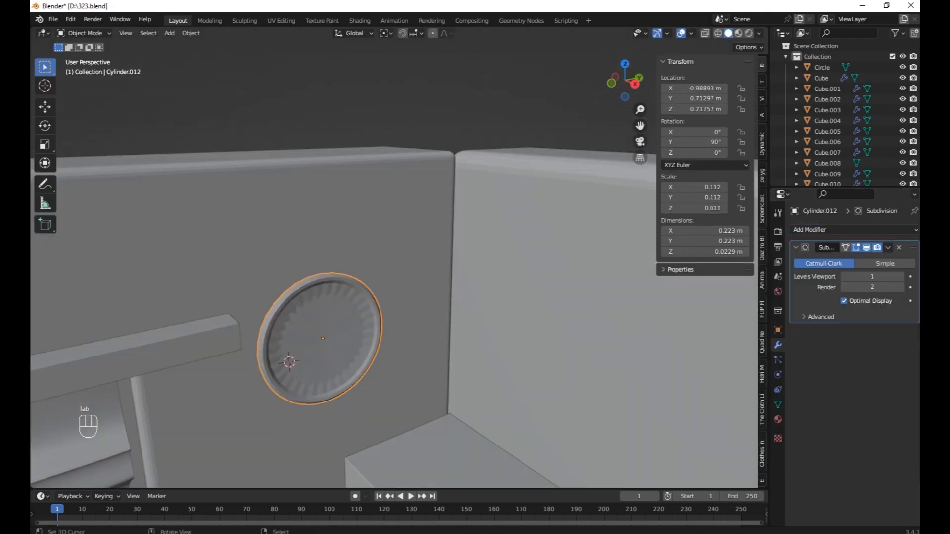
{"action": "left_click", "coordinate": [191, 33]}
{"action": "left_click", "coordinate": [254, 271]}
Step: Extrude the clock's recessed face about 0.0056 m outward and scale it by 1.008
{"action": "key", "text": "Tab"}
{"action": "scroll", "coordinate": [297, 347], "scroll_direction": "up", "scroll_amount": 4}
{"action": "middle_click_drag", "start_coordinate": [307, 377], "coordinate": [307, 302], "text": "shift"}
{"action": "left_click", "coordinate": [307, 303]}
{"action": "key", "text": "e"}
{"action": "left_click", "coordinate": [290, 321]}
{"action": "key", "text": "s"}
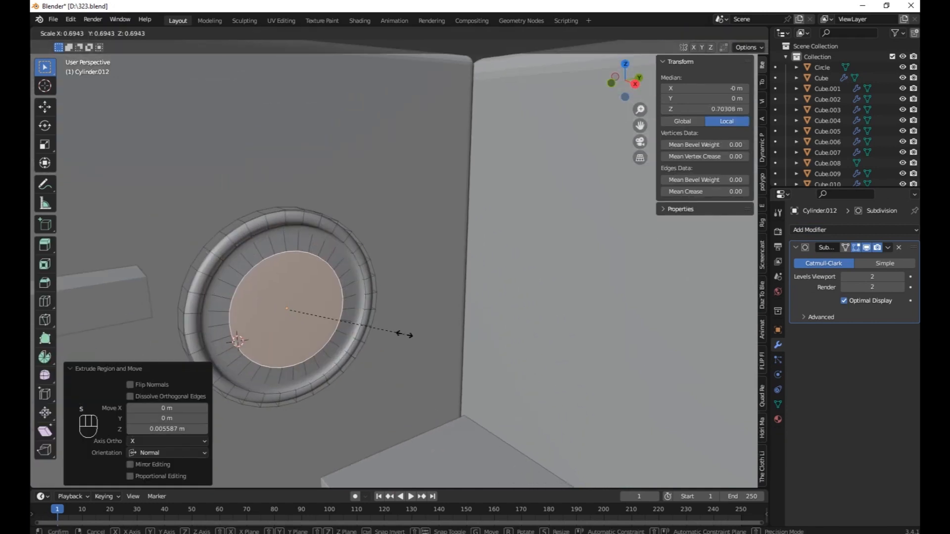
{"action": "left_click", "coordinate": [454, 328]}
{"action": "scroll", "coordinate": [307, 286], "scroll_direction": "up", "scroll_amount": 3}
{"action": "middle_click_drag", "start_coordinate": [306, 286], "coordinate": [319, 269]}
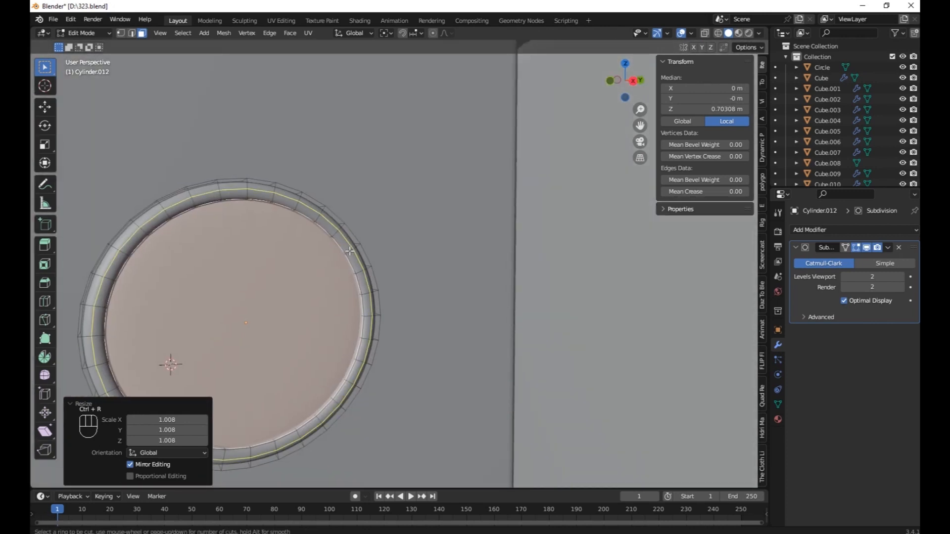
Step: Add a loop cut around the clock's rim and scale the new loop to shape the frame
{"action": "left_click", "coordinate": [349, 251]}
{"action": "left_click", "coordinate": [354, 249]}
{"action": "key", "text": "s"}
{"action": "left_click", "coordinate": [380, 253]}
{"action": "key", "text": "Tab"}
Step: Snap the 3D cursor to the clock's centre and add a cube there
{"action": "middle_click_drag", "start_coordinate": [378, 256], "coordinate": [297, 267]}
{"action": "key", "text": "shift+s"}
{"action": "left_click", "coordinate": [292, 319]}
{"action": "middle_click_drag", "start_coordinate": [296, 313], "coordinate": [281, 187]}
{"action": "key", "text": "shift+a"}
{"action": "mouse_move", "coordinate": [280, 185]}
{"action": "left_click", "coordinate": [320, 194]}
Step: Scale the cube down to a thin upright bar of about 0.0078 × 0.0078 × 0.0378 m
{"action": "key", "text": "s"}
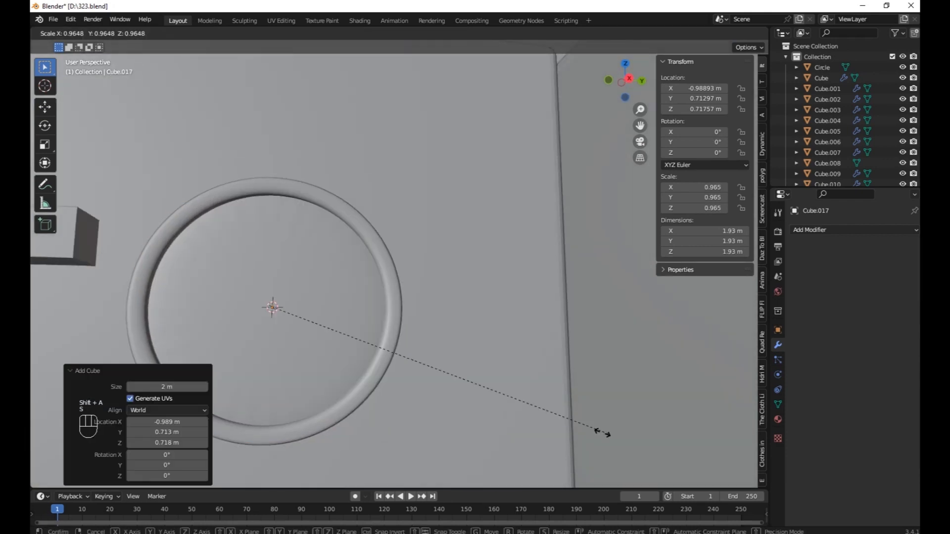
{"action": "left_click", "coordinate": [446, 371]}
{"action": "key", "text": "s"}
{"action": "left_click", "coordinate": [316, 146]}
{"action": "key", "text": "s"}
{"action": "left_click", "coordinate": [316, 258]}
Step: Move the bar out in front of the clock face and raise it along Z so its lower end sits near the centre
{"action": "middle_click_drag", "start_coordinate": [326, 257], "coordinate": [431, 282]}
{"action": "key", "text": "g"}
{"action": "key", "text": "y"}
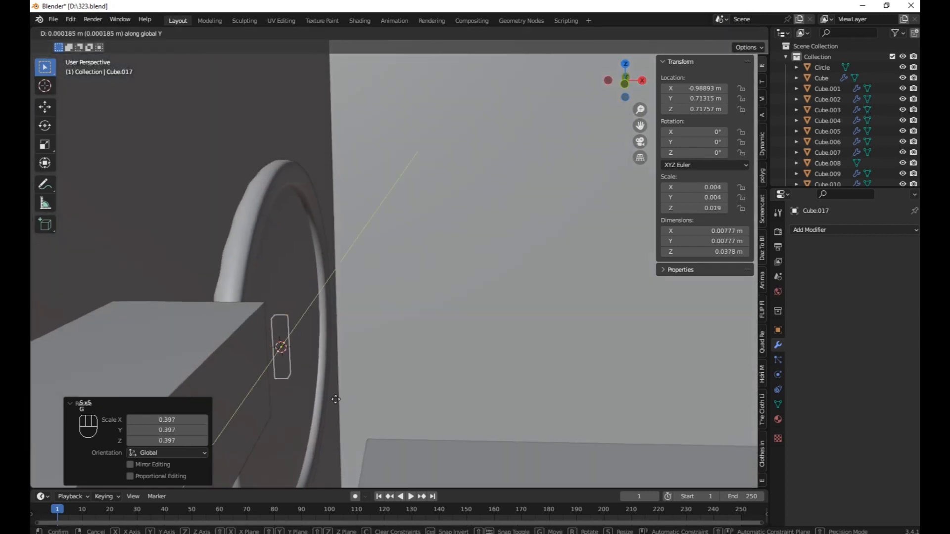
{"action": "left_click", "coordinate": [367, 401]}
{"action": "middle_click_drag", "start_coordinate": [358, 378], "coordinate": [347, 296]}
{"action": "key", "text": "g"}
{"action": "key", "text": "z"}
{"action": "left_click", "coordinate": [327, 242]}
Step: Raise the bar's top face about 0.0176 m along Z and scale it down to taper the clock hand
{"action": "key", "text": "Tab"}
{"action": "right_click", "coordinate": [270, 205]}
{"action": "middle_click_drag", "start_coordinate": [270, 205], "coordinate": [262, 183]}
{"action": "key", "text": "g"}
{"action": "key", "text": "z"}
{"action": "left_click", "coordinate": [307, 153]}
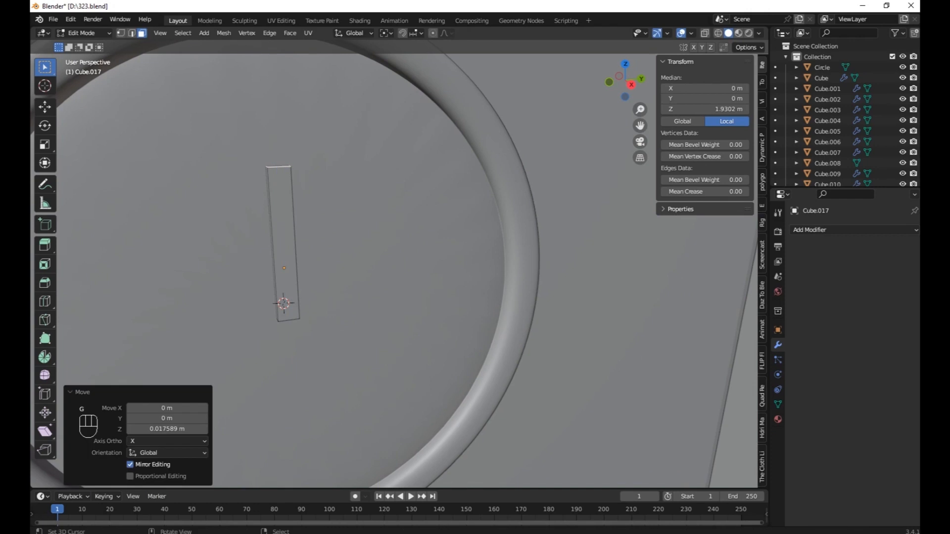
{"action": "key", "text": "s"}
{"action": "left_click", "coordinate": [319, 246]}
{"action": "key", "text": "Tab"}
Step: Duplicate the clock hand in place and rotate the copy about -87.7° around X with the 3D cursor as pivot
{"action": "key", "text": "shift+d"}
{"action": "right_click", "coordinate": [366, 173]}
{"action": "left_click", "coordinate": [388, 32]}
{"action": "left_click", "coordinate": [405, 58]}
{"action": "key", "text": "r"}
{"action": "key", "text": "x"}
{"action": "left_click", "coordinate": [467, 415]}
Step: Scale the duplicated hand down to about 0.0388 m long and adjust its X rotation to about -92°
{"action": "middle_click_drag", "start_coordinate": [467, 415], "coordinate": [659, 272]}
{"action": "key", "text": "s"}
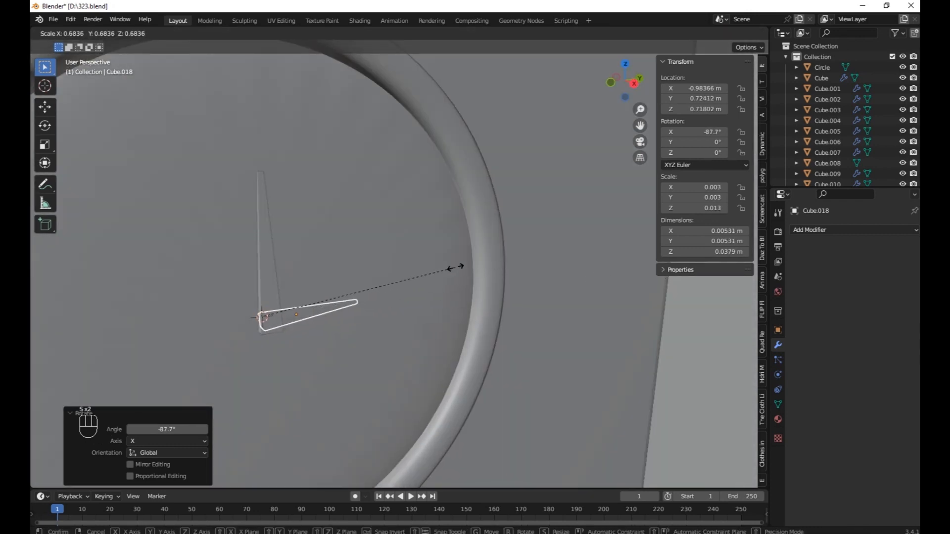
{"action": "left_click", "coordinate": [460, 267]}
{"action": "key", "text": "r"}
{"action": "key", "text": "x"}
{"action": "left_click", "coordinate": [466, 267]}
{"action": "middle_click_drag", "start_coordinate": [386, 372], "coordinate": [297, 344]}
{"action": "left_click", "coordinate": [300, 329]}
{"action": "key", "text": "ctrl+z"}
{"action": "key", "text": "ctrl+z"}
{"action": "key", "text": "ctrl+z"}
{"action": "key", "text": "ctrl+z"}
Step: Move the short clock hand about 0.0023 m outward along X
{"action": "key", "text": "g"}
{"action": "key", "text": "x"}
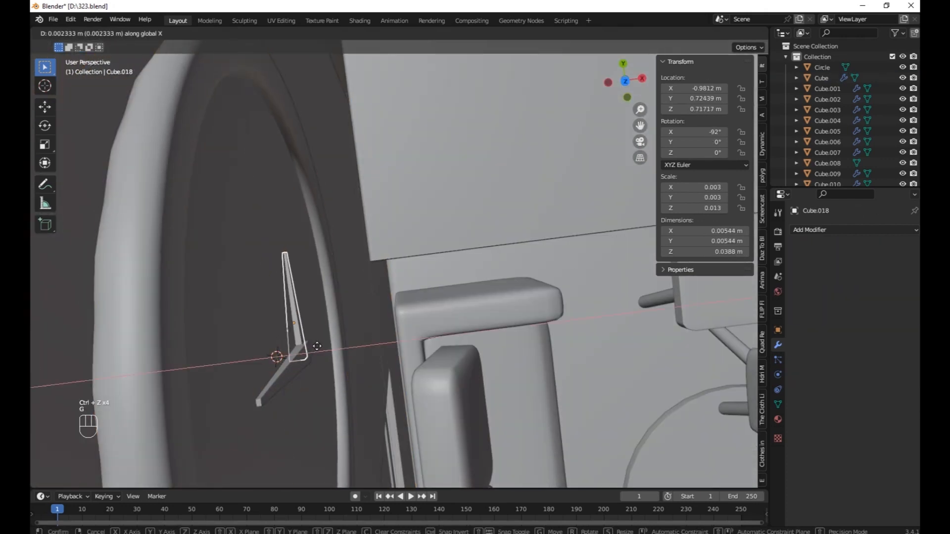
{"action": "left_click", "coordinate": [317, 347]}
{"action": "middle_click_drag", "start_coordinate": [317, 346], "coordinate": [293, 327]}
Step: Place the 3D cursor on the edge at the top of the clock rim's inner side
{"action": "left_click", "coordinate": [352, 349]}
{"action": "middle_click_drag", "start_coordinate": [352, 349], "coordinate": [307, 295], "text": "alt"}
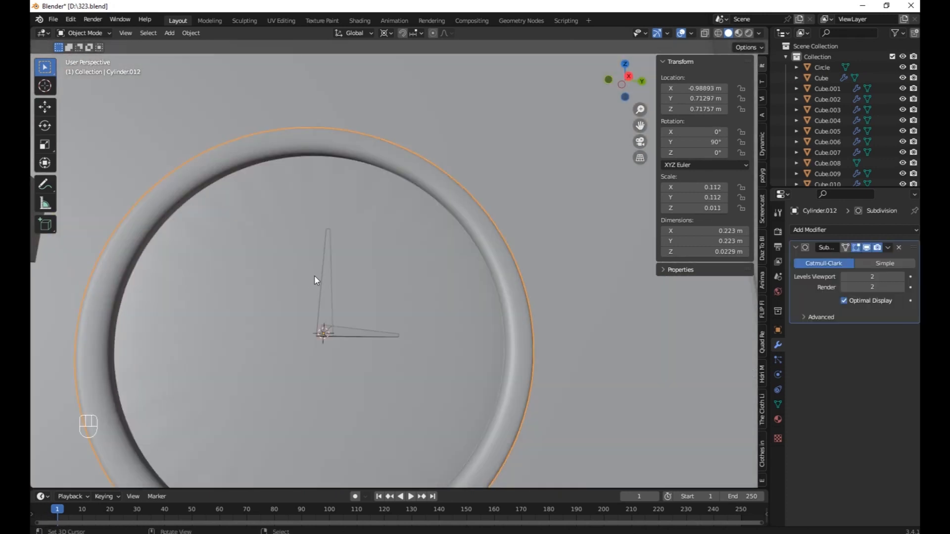
{"action": "key", "text": "Tab"}
{"action": "key", "text": "Tab"}
{"action": "key", "text": "Tab"}
{"action": "left_click", "coordinate": [339, 148]}
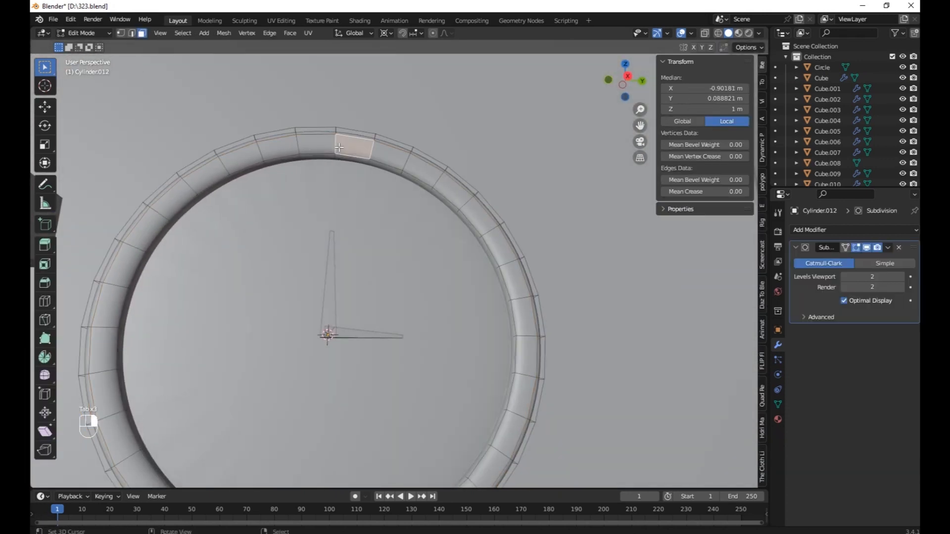
{"action": "key", "text": "2"}
{"action": "scroll", "coordinate": [330, 149], "scroll_direction": "up", "scroll_amount": 2}
{"action": "key", "text": "shift+s"}
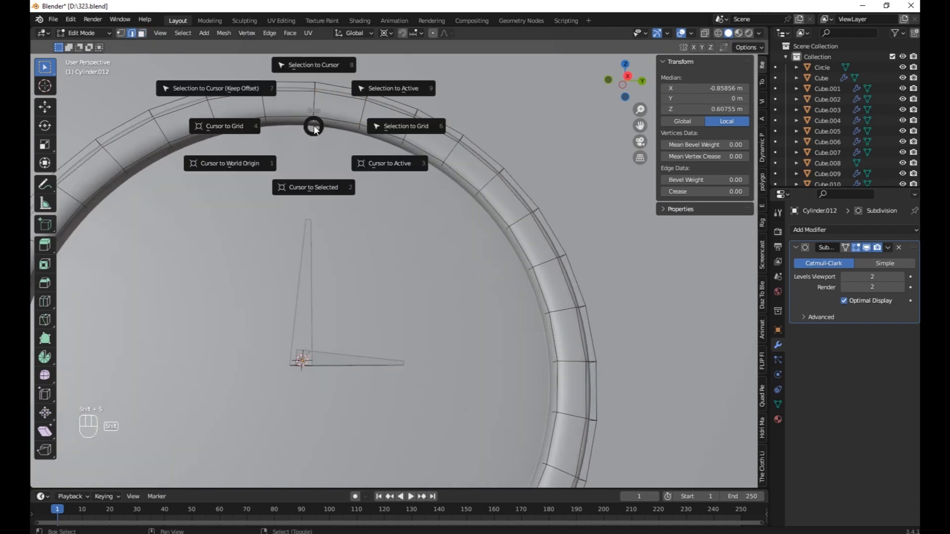
{"action": "left_click", "coordinate": [308, 149]}
Step: Add a cube at the 3D cursor and scale it down to about 0.004 m for a tick mark
{"action": "key", "text": "Tab"}
{"action": "key", "text": "shift+a"}
{"action": "mouse_move", "coordinate": [250, 106]}
{"action": "left_click", "coordinate": [339, 121]}
{"action": "key", "text": "s"}
{"action": "left_click", "coordinate": [343, 143]}
{"action": "key", "text": "ctrl+z"}
{"action": "key", "text": "s"}
{"action": "left_click", "coordinate": [338, 145]}
{"action": "key", "text": "s"}
{"action": "left_click", "coordinate": [395, 193]}
{"action": "key", "text": "s"}
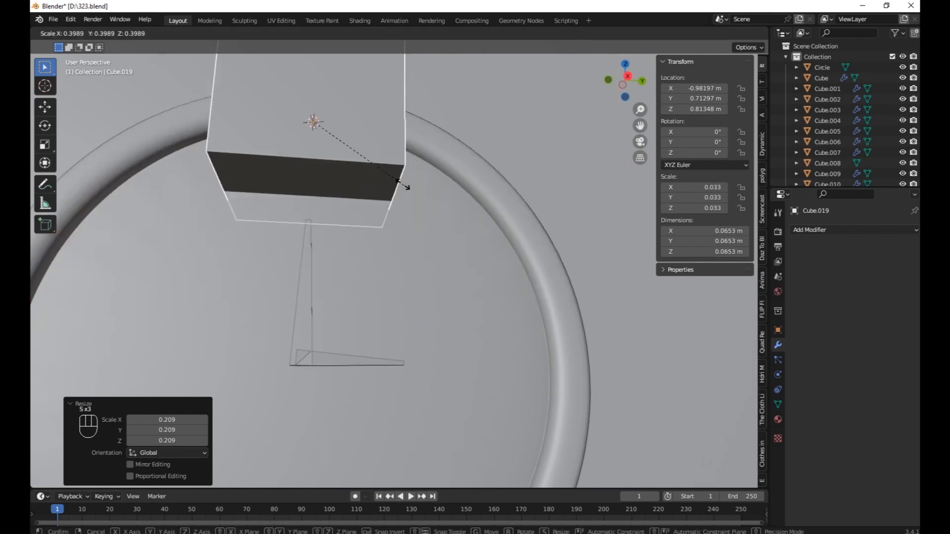
{"action": "left_click", "coordinate": [407, 186]}
{"action": "middle_click_drag", "start_coordinate": [458, 290], "coordinate": [476, 400], "text": "shift"}
{"action": "key", "text": "s"}
{"action": "left_click", "coordinate": [337, 238]}
Step: Resize the cube to about 0.0026 × 0.0026 × 0.006 m and position it just below the rim's inner edge
{"action": "key", "text": "g"}
{"action": "left_click", "coordinate": [335, 267]}
{"action": "key", "text": "s"}
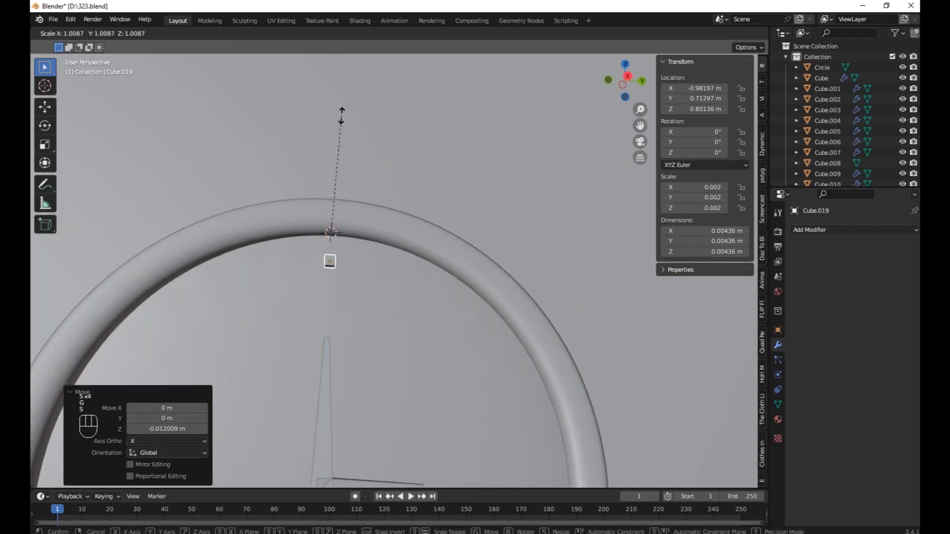
{"action": "left_click", "coordinate": [344, 409]}
{"action": "left_click", "coordinate": [386, 33]}
{"action": "left_click", "coordinate": [400, 46]}
{"action": "key", "text": "s"}
{"action": "left_click", "coordinate": [365, 341]}
{"action": "key", "text": "g"}
{"action": "key", "text": "z"}
{"action": "left_click", "coordinate": [368, 282]}
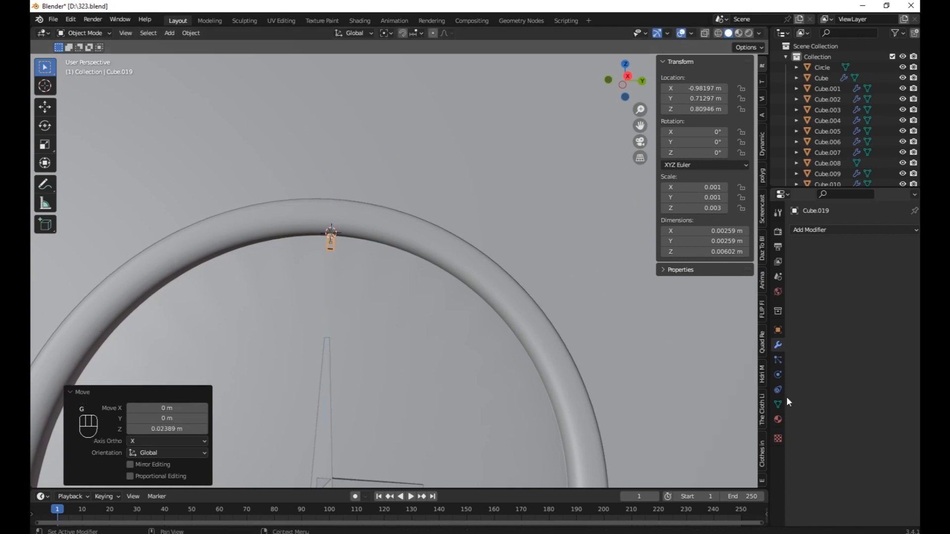
Step: Name the tick mark's material BLACK and lengthen the mark along Z to about 0.0078 m
{"action": "left_click", "coordinate": [777, 419]}
{"action": "double_click", "coordinate": [824, 233]}
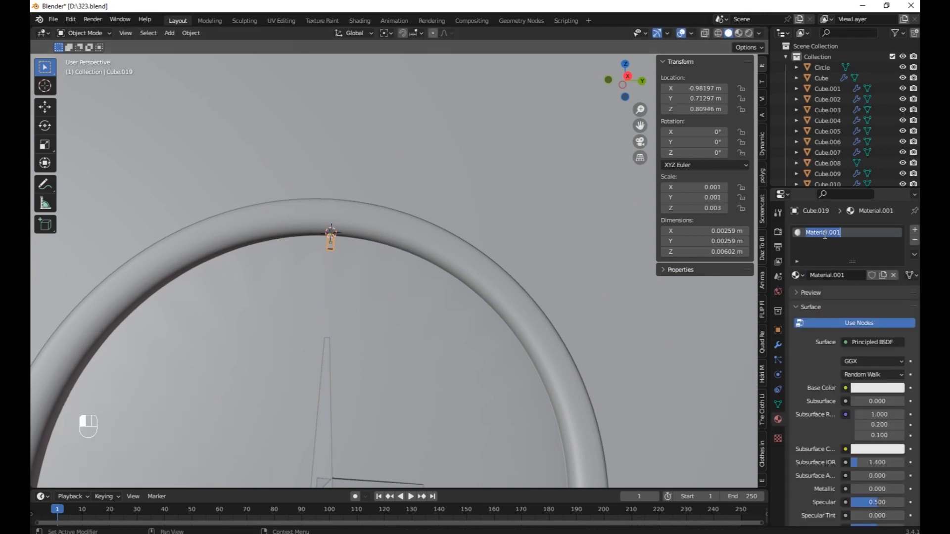
{"action": "middle_click_drag", "start_coordinate": [222, 241], "coordinate": [328, 263]}
{"action": "key", "text": "s"}
{"action": "key", "text": "z"}
{"action": "left_click", "coordinate": [329, 224]}
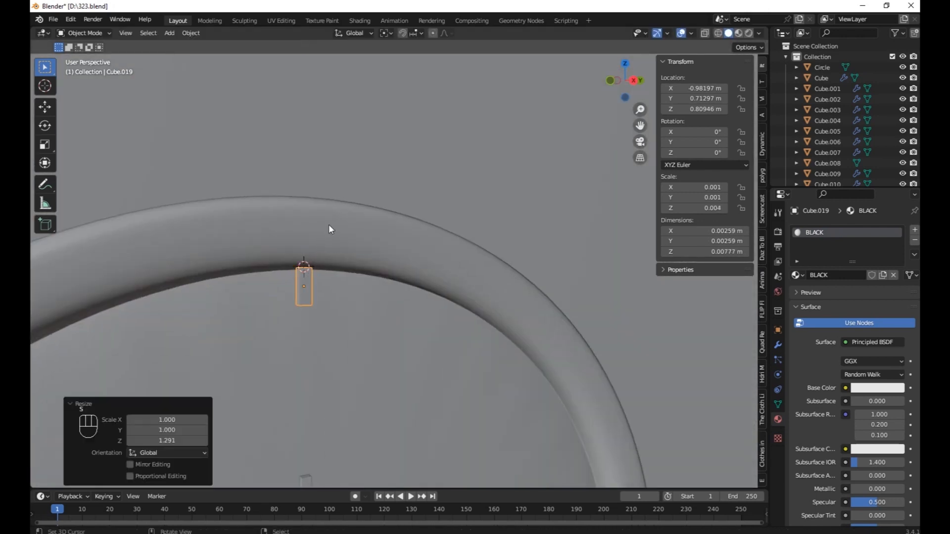
Step: Place the 3D cursor at the center of the clock rim
{"action": "scroll", "coordinate": [382, 334], "scroll_direction": "down", "scroll_amount": 6}
{"action": "mouse_move", "coordinate": [388, 359]}
{"action": "middle_mouse_down"}
{"action": "mouse_move", "coordinate": [349, 366]}
{"action": "mouse_move", "coordinate": [382, 360]}
{"action": "middle_mouse_up"}
{"action": "left_click", "coordinate": [363, 352]}
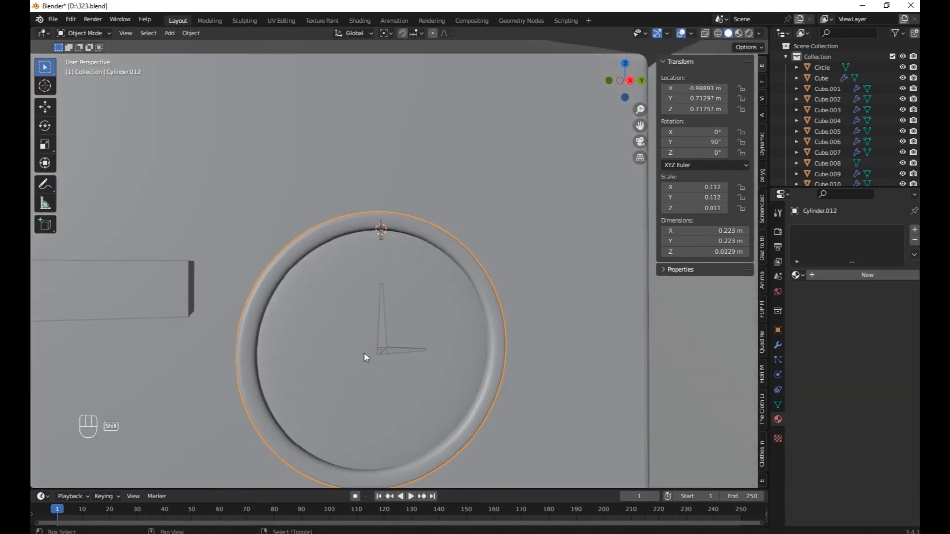
{"action": "key", "text": "shift+s"}
{"action": "key", "text": "shift+a"}
{"action": "mouse_move", "coordinate": [327, 180]}
{"action": "left_click", "coordinate": [392, 201]}
{"action": "scroll", "coordinate": [497, 343], "scroll_direction": "down", "scroll_amount": 3}
{"action": "middle_click_drag", "start_coordinate": [430, 344], "coordinate": [477, 343]}
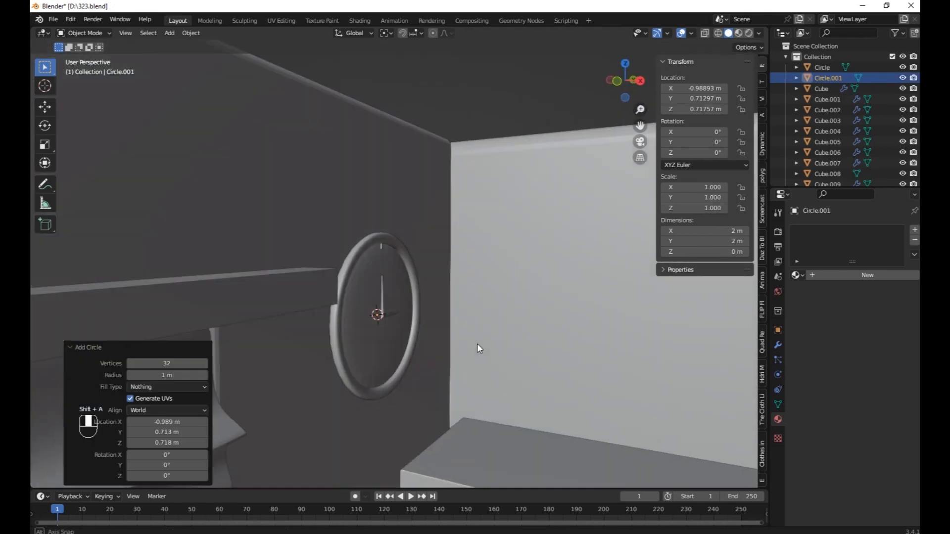
{"action": "key", "text": "x"}
{"action": "left_click", "coordinate": [477, 343]}
Step: Add a Bezier circle at the clock's center and rotate it 90° around Y
{"action": "key", "text": "shift+a"}
{"action": "mouse_move", "coordinate": [377, 201]}
{"action": "mouse_move", "coordinate": [346, 212]}
{"action": "left_click", "coordinate": [425, 222]}
{"action": "key", "text": "r"}
{"action": "key", "text": "x"}
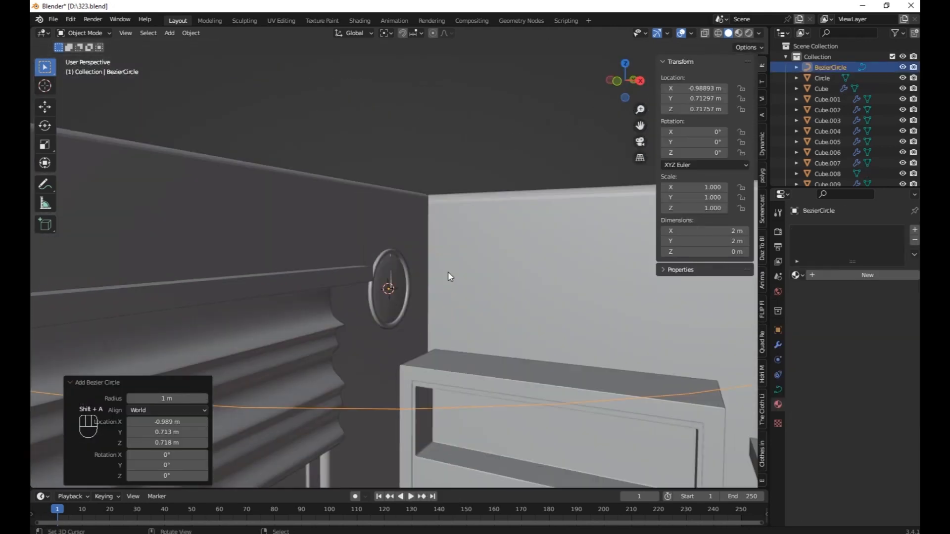
{"action": "type", "text": "y"}
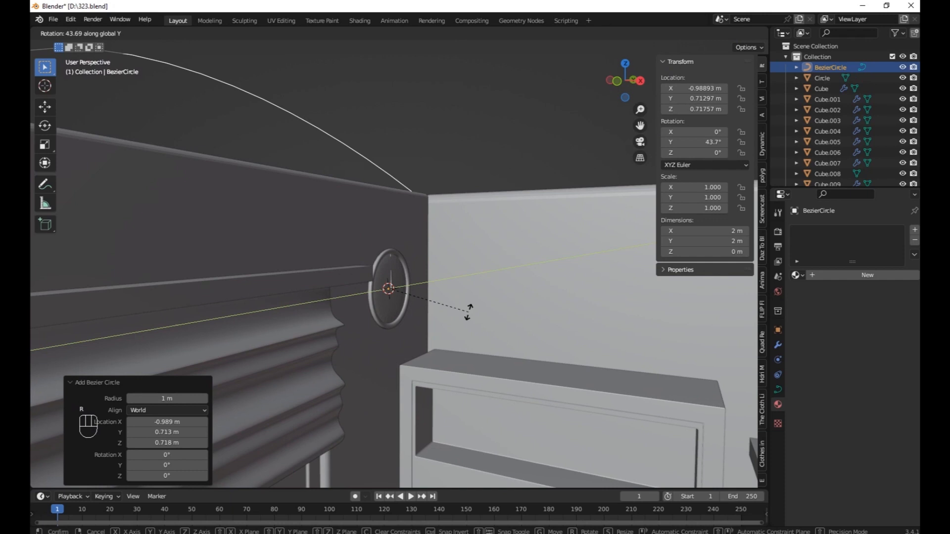
{"action": "type", "text": "90"}
{"action": "left_click", "coordinate": [524, 330]}
Step: Scale the Bezier circle down to about 0.193 m across and move it about 0.081 m along X
{"action": "scroll", "coordinate": [524, 330], "scroll_direction": "down", "scroll_amount": 3}
{"action": "key", "text": "s"}
{"action": "left_click", "coordinate": [404, 278]}
{"action": "scroll", "coordinate": [420, 284], "scroll_direction": "up", "scroll_amount": 4}
{"action": "middle_click_drag", "start_coordinate": [497, 297], "coordinate": [451, 295]}
{"action": "key", "text": "s"}
{"action": "left_click", "coordinate": [378, 373]}
{"action": "key", "text": "g"}
{"action": "key", "text": "y"}
{"action": "left_click", "coordinate": [391, 380]}
{"action": "scroll", "coordinate": [441, 311], "scroll_direction": "up", "scroll_amount": 5}
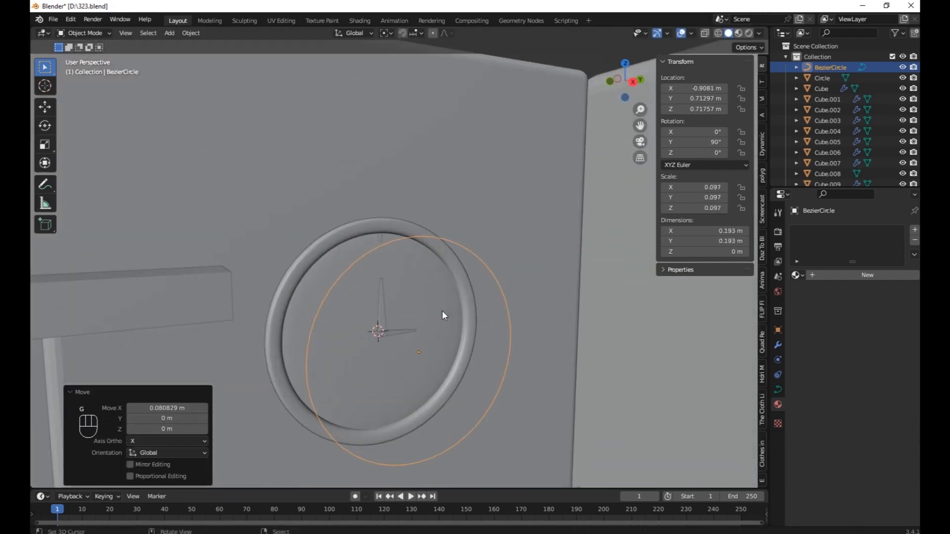
Step: Add an Array modifier to the tick mark and a Curve modifier that follows the Bezier circle
{"action": "left_click", "coordinate": [381, 239]}
{"action": "scroll", "coordinate": [448, 369], "scroll_direction": "up", "scroll_amount": 5}
{"action": "left_click", "coordinate": [778, 345]}
{"action": "left_click", "coordinate": [804, 229]}
{"action": "left_click", "coordinate": [729, 260]}
{"action": "left_click", "coordinate": [881, 230]}
{"action": "left_click", "coordinate": [821, 284]}
{"action": "left_click", "coordinate": [871, 431]}
{"action": "left_click", "coordinate": [827, 310]}
Step: Try another deform axis and the Curve modifier above the Array, restoring the original modifier order
{"action": "scroll", "coordinate": [530, 330], "scroll_direction": "down", "scroll_amount": 3}
{"action": "middle_click_drag", "start_coordinate": [529, 331], "coordinate": [703, 379]}
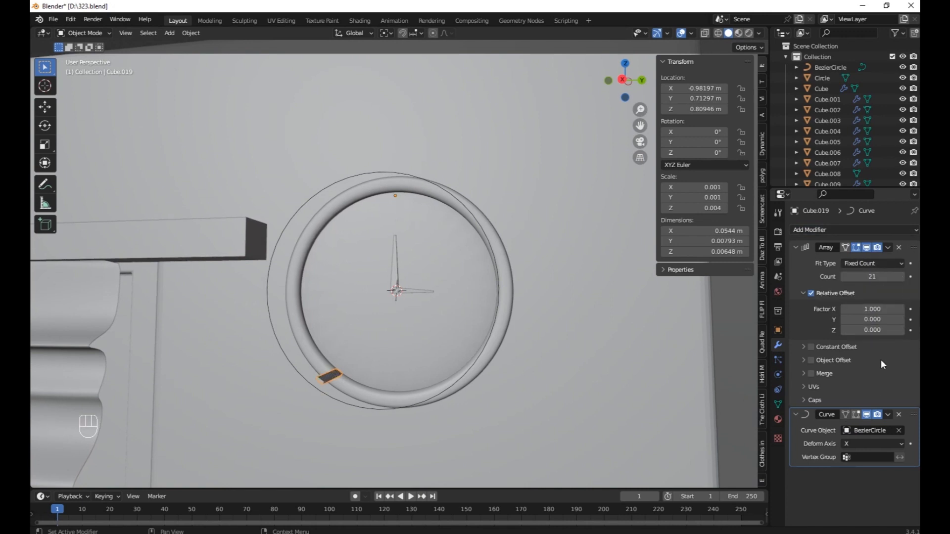
{"action": "left_click", "coordinate": [871, 444]}
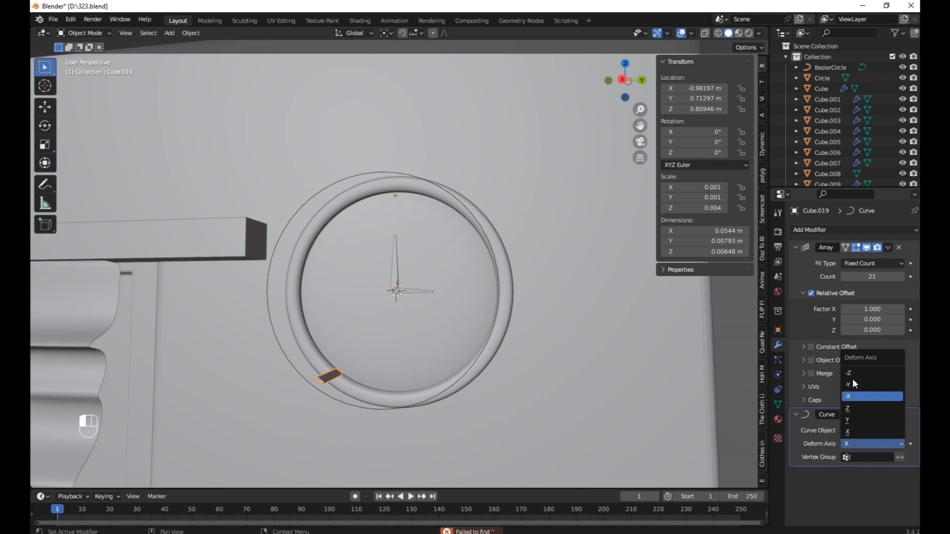
{"action": "left_click", "coordinate": [853, 406]}
{"action": "scroll", "coordinate": [396, 297], "scroll_direction": "up", "scroll_amount": 1}
{"action": "left_click_drag", "start_coordinate": [913, 245], "coordinate": [913, 309]}
{"action": "middle_click_drag", "start_coordinate": [317, 341], "coordinate": [376, 356]}
{"action": "left_click", "coordinate": [864, 276]}
{"action": "left_click", "coordinate": [861, 288]}
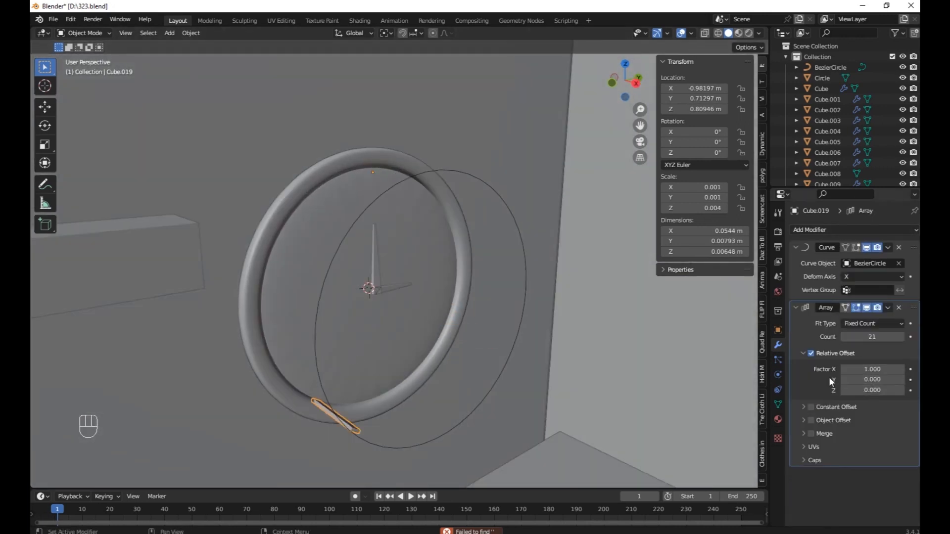
{"action": "left_click_drag", "start_coordinate": [913, 246], "coordinate": [909, 385]}
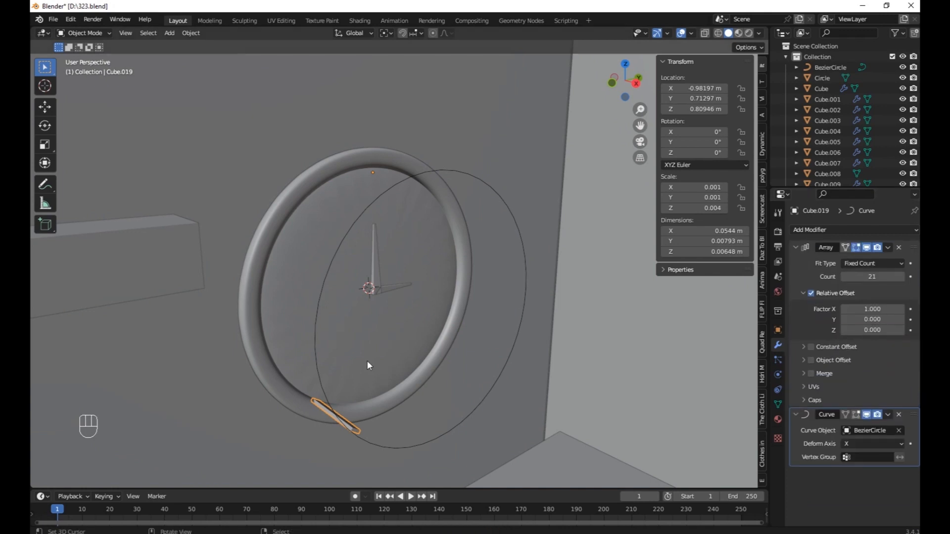
{"action": "middle_click_drag", "start_coordinate": [395, 332], "coordinate": [278, 326]}
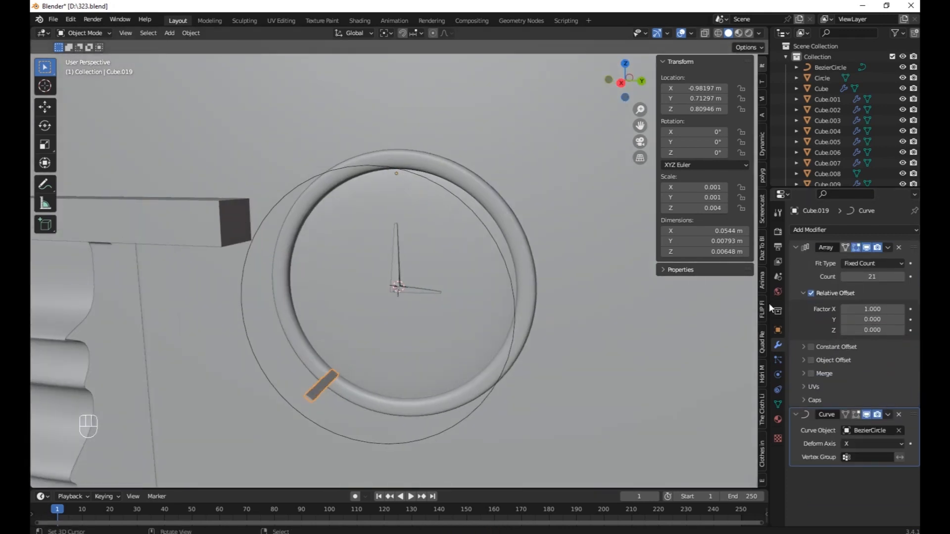
Step: Set the tick mark's Curve deform axis to -Z and its array count to 54
{"action": "left_click", "coordinate": [848, 443]}
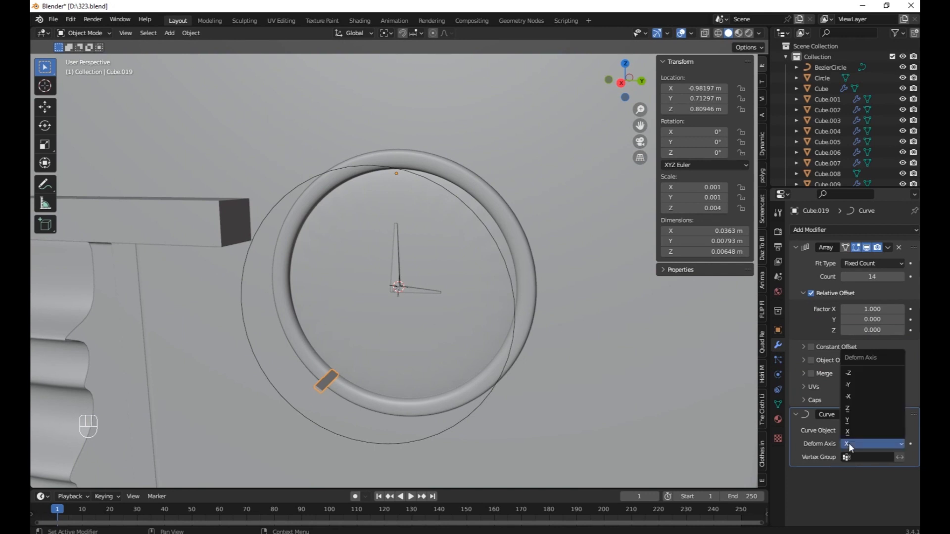
{"action": "left_click", "coordinate": [857, 376]}
{"action": "left_click", "coordinate": [857, 443]}
{"action": "left_click", "coordinate": [856, 383]}
{"action": "left_click", "coordinate": [851, 443]}
{"action": "left_click", "coordinate": [853, 375]}
{"action": "left_click_drag", "start_coordinate": [861, 276], "coordinate": [890, 276]}
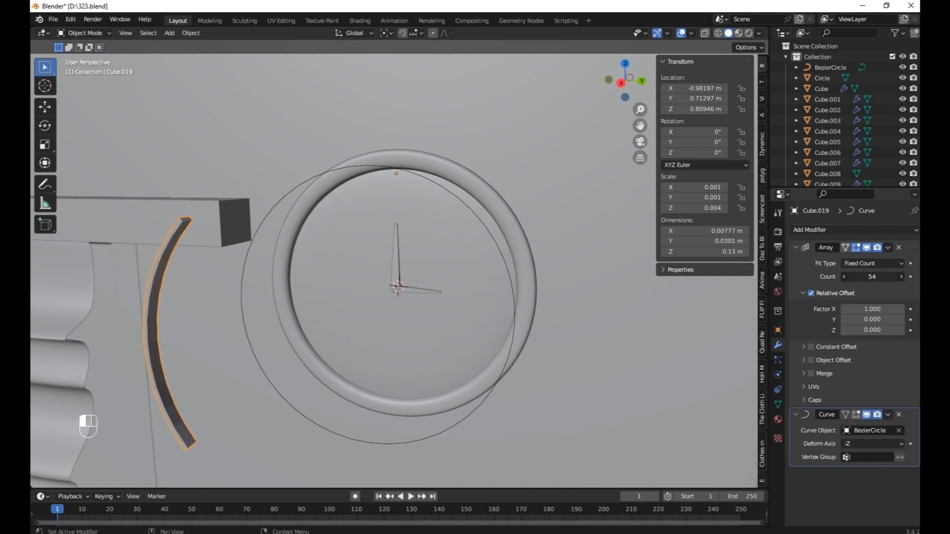
Step: Move the Bezier circle about -0.159 m along X and resize it to about 0.18 m across
{"action": "left_click", "coordinate": [509, 360]}
{"action": "key", "text": "s"}
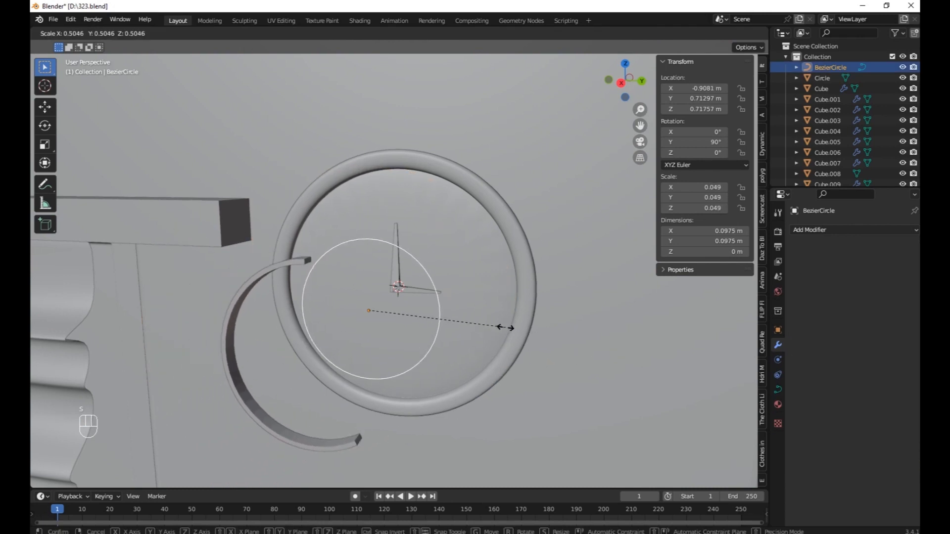
{"action": "left_click", "coordinate": [509, 324]}
{"action": "scroll", "coordinate": [429, 342], "scroll_direction": "up", "scroll_amount": 5}
{"action": "scroll", "coordinate": [429, 342], "scroll_direction": "down", "scroll_amount": 5}
{"action": "key", "text": "g"}
{"action": "key", "text": "y"}
{"action": "key", "text": "x"}
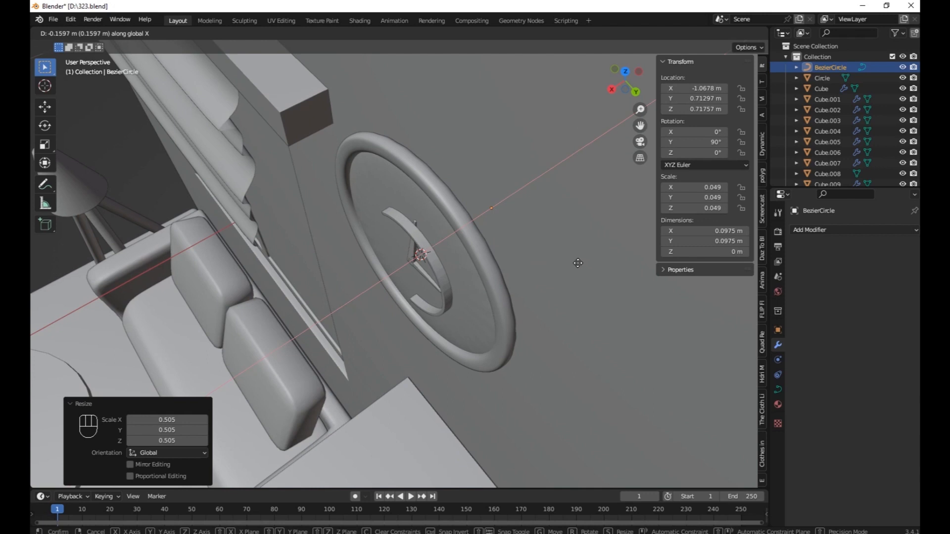
{"action": "left_click", "coordinate": [578, 263]}
{"action": "middle_click_drag", "start_coordinate": [578, 263], "coordinate": [618, 271]}
{"action": "key", "text": "s"}
{"action": "right_click", "coordinate": [655, 270]}
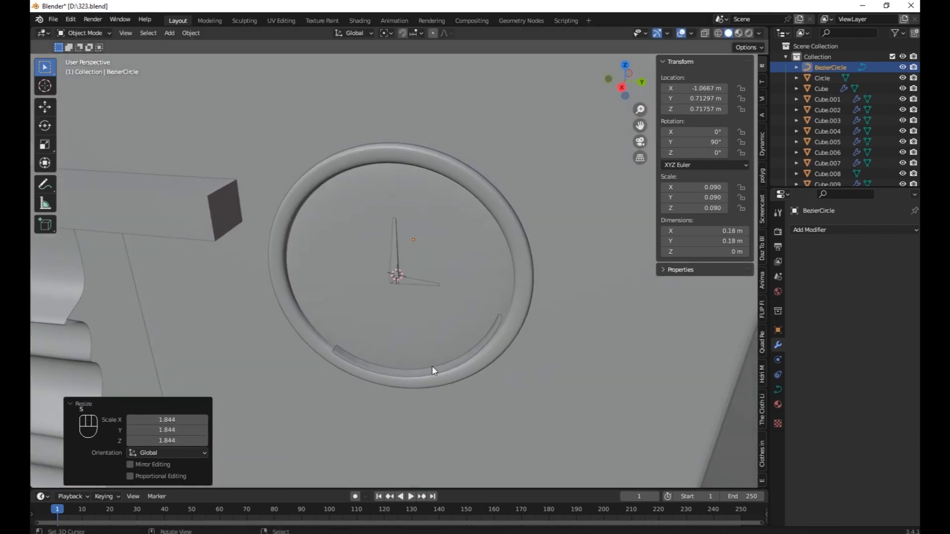
Step: Set the tick array to 68 copies with relative X offset 3.2 and rotate the tick's mesh 90° around X
{"action": "left_click", "coordinate": [446, 357]}
{"action": "middle_click_drag", "start_coordinate": [446, 358], "coordinate": [475, 346]}
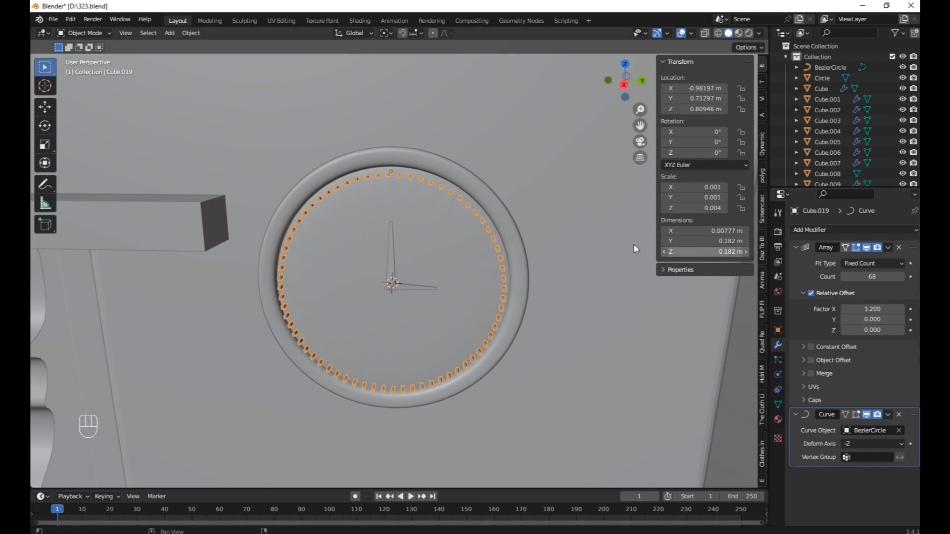
{"action": "key", "text": "Tab"}
{"action": "scroll", "coordinate": [636, 249], "scroll_direction": "up", "scroll_amount": 3}
{"action": "middle_click_drag", "start_coordinate": [636, 249], "coordinate": [548, 106]}
{"action": "type", "text": "rx90"}
{"action": "key", "text": "Return"}
{"action": "key", "text": "Tab"}
{"action": "mouse_move", "coordinate": [527, 190]}
{"action": "middle_mouse_down"}
{"action": "mouse_move", "coordinate": [461, 179]}
{"action": "mouse_move", "coordinate": [535, 187]}
{"action": "mouse_move", "coordinate": [456, 206]}
{"action": "mouse_move", "coordinate": [524, 222]}
{"action": "mouse_move", "coordinate": [539, 204]}
{"action": "middle_mouse_up"}
{"action": "key", "text": "g"}
{"action": "key", "text": "x"}
{"action": "key", "text": "y"}
{"action": "right_click", "coordinate": [458, 223]}
Step: Set the tick array to 15 copies with relative X offset 14.46 and apply its Array and Curve modifiers
{"action": "scroll", "coordinate": [458, 223], "scroll_direction": "down", "scroll_amount": 3}
{"action": "scroll", "coordinate": [539, 204], "scroll_direction": "up", "scroll_amount": 3}
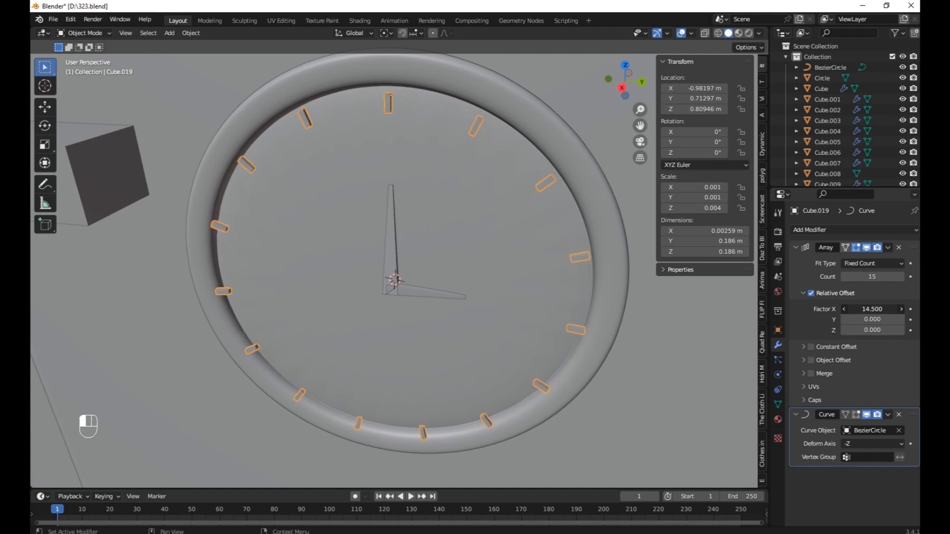
{"action": "left_click_drag", "start_coordinate": [872, 309], "coordinate": [823, 309], "text": "shift"}
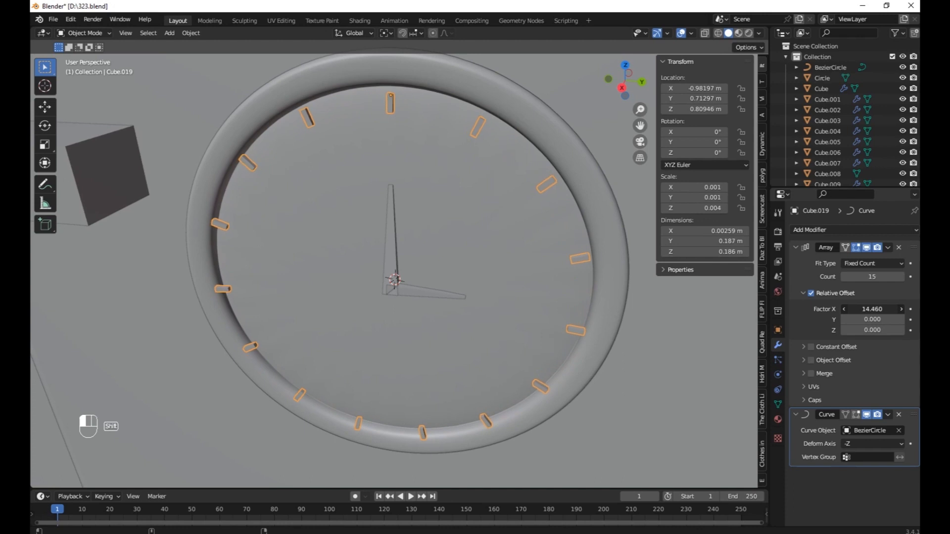
{"action": "key", "text": "ctrl+a"}
{"action": "key", "text": "ctrl+a"}
Step: Move the ring of tick marks about -0.008 m along X toward the clock face
{"action": "middle_click_drag", "start_coordinate": [572, 238], "coordinate": [401, 344]}
{"action": "key", "text": "g"}
{"action": "left_click", "coordinate": [469, 251]}
Step: Place the 3D cursor at the upper corner of the window blind nearest the clock and add a path curve there
{"action": "scroll", "coordinate": [401, 345], "scroll_direction": "down", "scroll_amount": 5}
{"action": "middle_click_drag", "start_coordinate": [378, 268], "coordinate": [399, 296]}
{"action": "middle_click_drag", "start_coordinate": [403, 329], "coordinate": [412, 95], "text": "shift"}
{"action": "scroll", "coordinate": [425, 132], "scroll_direction": "down", "scroll_amount": 6}
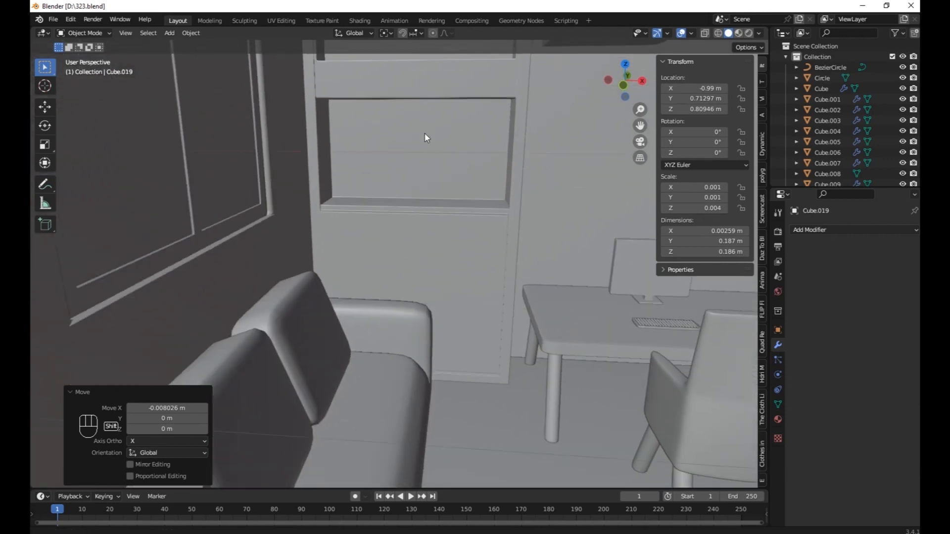
{"action": "scroll", "coordinate": [452, 246], "scroll_direction": "up", "scroll_amount": 3}
{"action": "middle_click_drag", "start_coordinate": [451, 245], "coordinate": [467, 446]}
{"action": "scroll", "coordinate": [394, 237], "scroll_direction": "up", "scroll_amount": 5}
{"action": "right_click", "coordinate": [374, 110], "text": "shift"}
{"action": "key", "text": "shift+a"}
{"action": "mouse_move", "coordinate": [375, 110]}
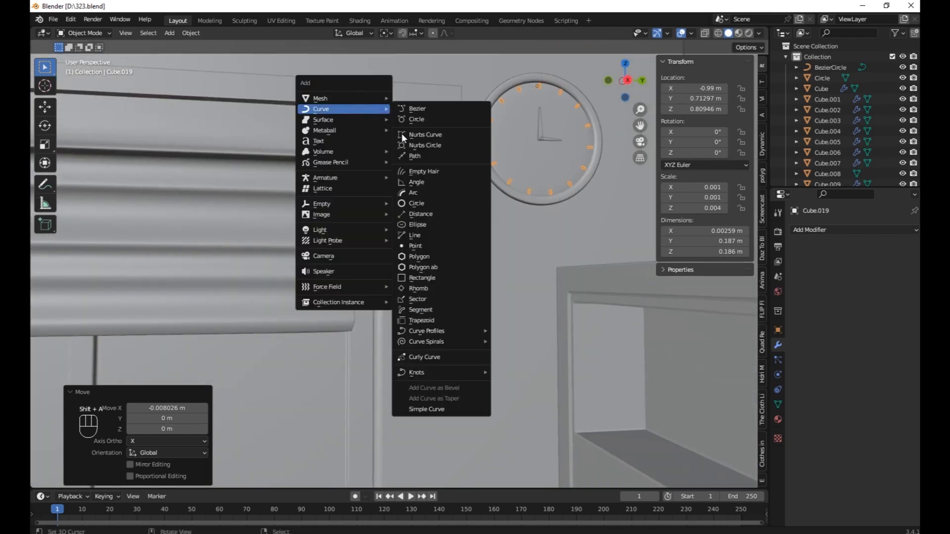
{"action": "left_click", "coordinate": [412, 155]}
Step: Rotate the path 90° around Y, scale it to about 0.35 m long and lower it about 0.151 m along Z
{"action": "scroll", "coordinate": [411, 197], "scroll_direction": "down", "scroll_amount": 2}
{"action": "type", "text": "ry90"}
{"action": "key", "text": "Return"}
{"action": "key", "text": "s"}
{"action": "left_click", "coordinate": [394, 199]}
{"action": "key", "text": "s"}
{"action": "left_click", "coordinate": [394, 174]}
{"action": "key", "text": "g"}
{"action": "key", "text": "z"}
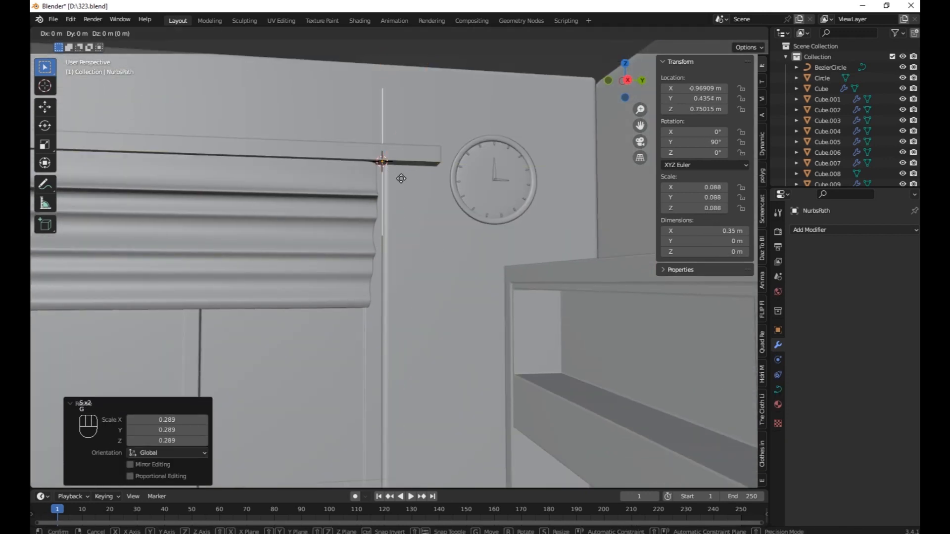
{"action": "left_click", "coordinate": [404, 241]}
Step: Set the cord path's bevel depth to 0.09 m and lower it along Z beside the blind
{"action": "left_click", "coordinate": [777, 390]}
{"action": "left_click", "coordinate": [827, 405]}
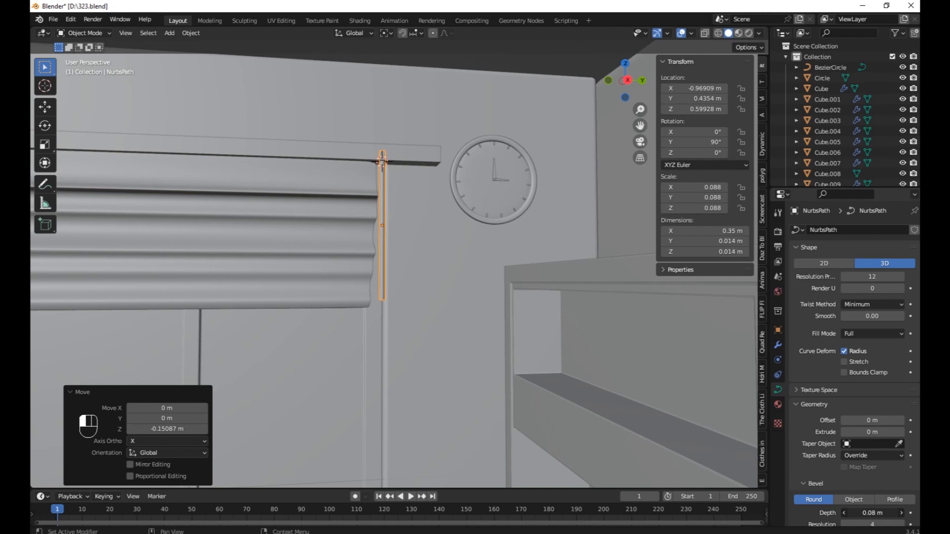
{"action": "left_click", "coordinate": [901, 513]}
{"action": "scroll", "coordinate": [478, 205], "scroll_direction": "up", "scroll_amount": 2}
{"action": "key", "text": "g"}
{"action": "key", "text": "z"}
{"action": "left_click", "coordinate": [478, 208]}
Step: Stretch the cord by about 1.2 along Z to about 0.421 m long and lower it beneath the blind's top rail
{"action": "scroll", "coordinate": [477, 209], "scroll_direction": "up", "scroll_amount": 2}
{"action": "key", "text": "s"}
{"action": "key", "text": "z"}
{"action": "left_click", "coordinate": [384, 57]}
{"action": "key", "text": "g"}
{"action": "key", "text": "z"}
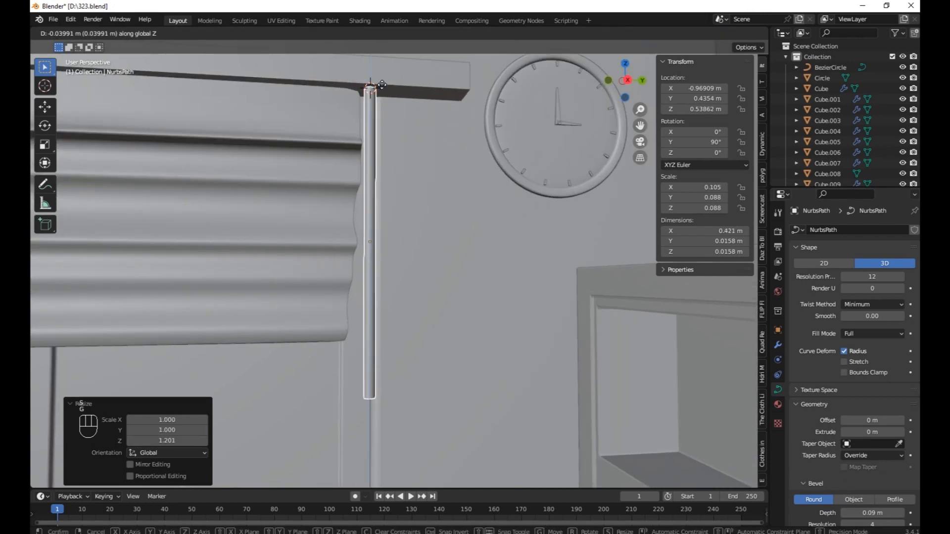
{"action": "left_click", "coordinate": [383, 81]}
Step: Set the cord's bevel depth to 0.06 m and shift it along Z to about 0.549 m
{"action": "left_click", "coordinate": [844, 513]}
{"action": "left_click", "coordinate": [844, 514]}
{"action": "left_click", "coordinate": [844, 513]}
{"action": "scroll", "coordinate": [512, 215], "scroll_direction": "up", "scroll_amount": 1}
{"action": "middle_click_drag", "start_coordinate": [514, 233], "coordinate": [513, 202]}
{"action": "key", "text": "g"}
{"action": "key", "text": "z"}
{"action": "left_click", "coordinate": [513, 216]}
{"action": "key", "text": "Tab"}
{"action": "key", "text": "Tab"}
Step: Add a cube on the cord, shrink it to a small weight, apply subdivision level 3 and open it for mesh editing
{"action": "middle_click_drag", "start_coordinate": [371, 353], "coordinate": [378, 233], "text": "shift"}
{"action": "key", "text": "shift+a"}
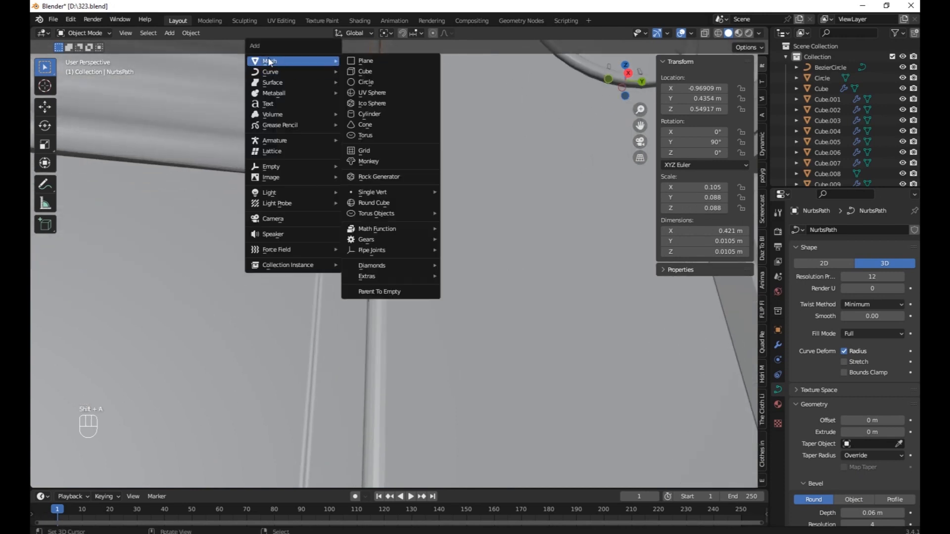
{"action": "left_click", "coordinate": [358, 72]}
{"action": "key", "text": "s"}
{"action": "left_click", "coordinate": [385, 284]}
{"action": "key", "text": "s"}
{"action": "left_click", "coordinate": [443, 312]}
{"action": "key", "text": "ctrl+2"}
{"action": "scroll", "coordinate": [443, 312], "scroll_direction": "up", "scroll_amount": 1}
{"action": "key", "text": "Tab"}
{"action": "key", "text": "ctrl+r"}
{"action": "left_click", "coordinate": [398, 295]}
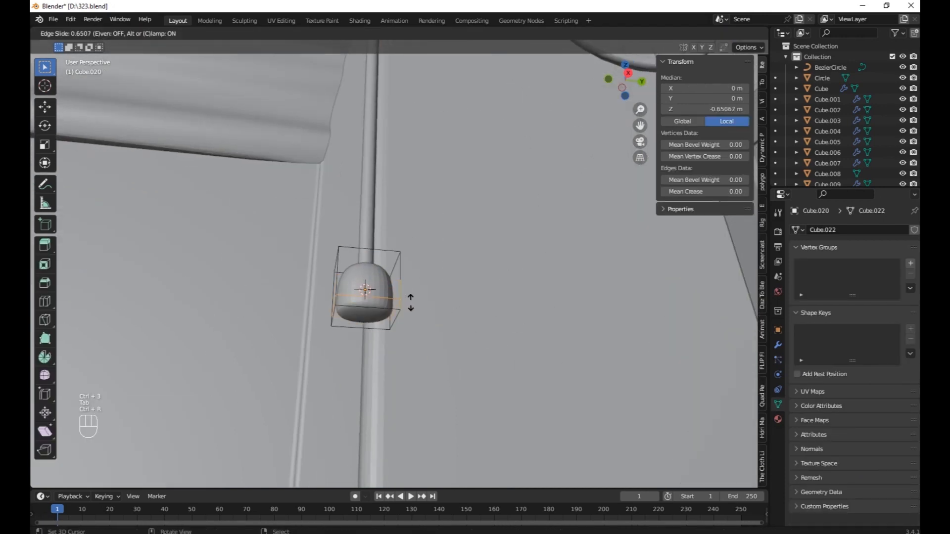
{"action": "key", "text": "ctrl+z"}
Step: Scale down the bottom face of the cord weight and lower it along Z
{"action": "right_click", "coordinate": [395, 319]}
{"action": "right_click", "coordinate": [333, 317], "text": "shift"}
{"action": "key", "text": "s"}
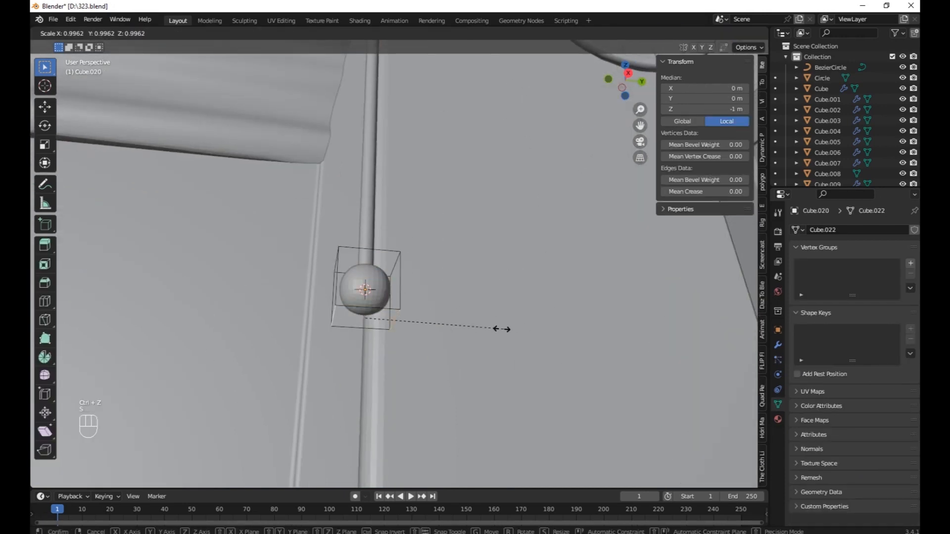
{"action": "left_click", "coordinate": [417, 326]}
{"action": "key", "text": "g"}
{"action": "key", "text": "z"}
{"action": "left_click", "coordinate": [420, 363]}
Step: Select geometry on the side of the cord weight and move it along X
{"action": "middle_click_drag", "start_coordinate": [420, 363], "coordinate": [455, 200]}
{"action": "middle_click_drag", "start_coordinate": [455, 201], "coordinate": [428, 208]}
{"action": "right_click", "coordinate": [338, 204]}
{"action": "right_click", "coordinate": [321, 313], "text": "shift"}
{"action": "key", "text": "g"}
{"action": "key", "text": "x"}
{"action": "left_click", "coordinate": [378, 301]}
Step: Leave mesh editing, scale the cord weight along X and reduce the cord's bevel depth
{"action": "key", "text": "Tab"}
{"action": "middle_click_drag", "start_coordinate": [422, 270], "coordinate": [352, 255]}
{"action": "key", "text": "s"}
{"action": "key", "text": "x"}
{"action": "left_click", "coordinate": [436, 256]}
{"action": "right_click", "coordinate": [398, 198]}
{"action": "left_click_drag", "start_coordinate": [869, 511], "coordinate": [845, 511], "text": "shift"}
{"action": "right_click", "coordinate": [396, 292]}
{"action": "right_click", "coordinate": [396, 297]}
{"action": "left_click", "coordinate": [193, 33]}
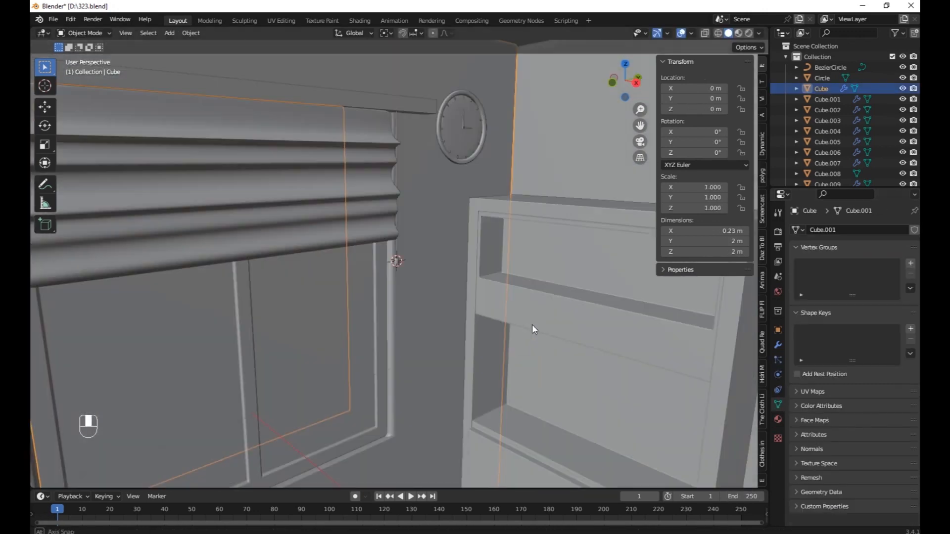
Step: Save the room scene under its existing file name, 323.blend
{"action": "middle_click_drag", "start_coordinate": [533, 324], "coordinate": [334, 88]}
{"action": "left_click", "coordinate": [322, 20]}
{"action": "left_click", "coordinate": [177, 20]}
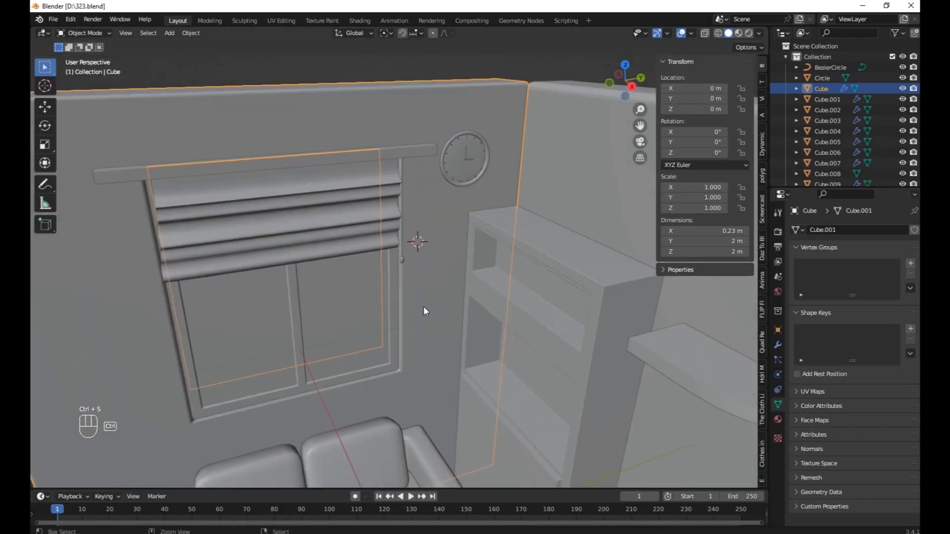
{"action": "key", "text": "ctrl+s"}
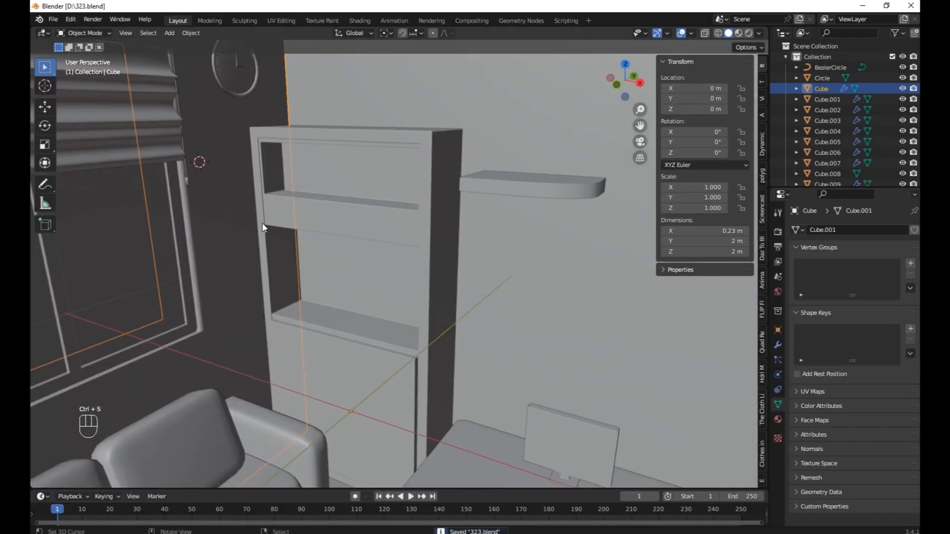
Step: Place the 3D cursor on the bookcase's upper shelf and search the commands for BOOK
{"action": "middle_click_drag", "start_coordinate": [260, 211], "coordinate": [222, 218], "text": "ctrl"}
{"action": "left_click", "coordinate": [221, 217]}
{"action": "key", "text": "F3"}
{"action": "type", "text": "BOO"}
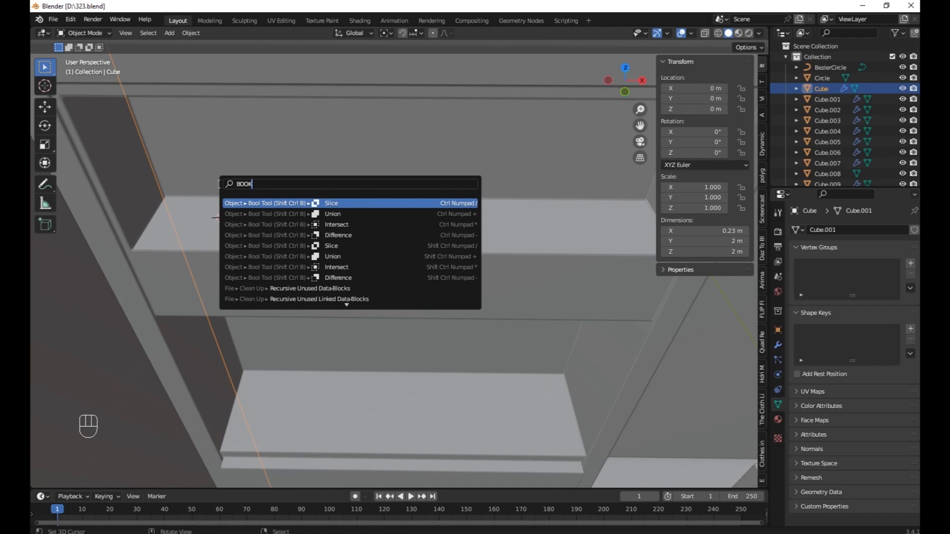
{"action": "type", "text": "K"}
{"action": "scroll", "coordinate": [336, 296], "scroll_direction": "down", "scroll_amount": 6}
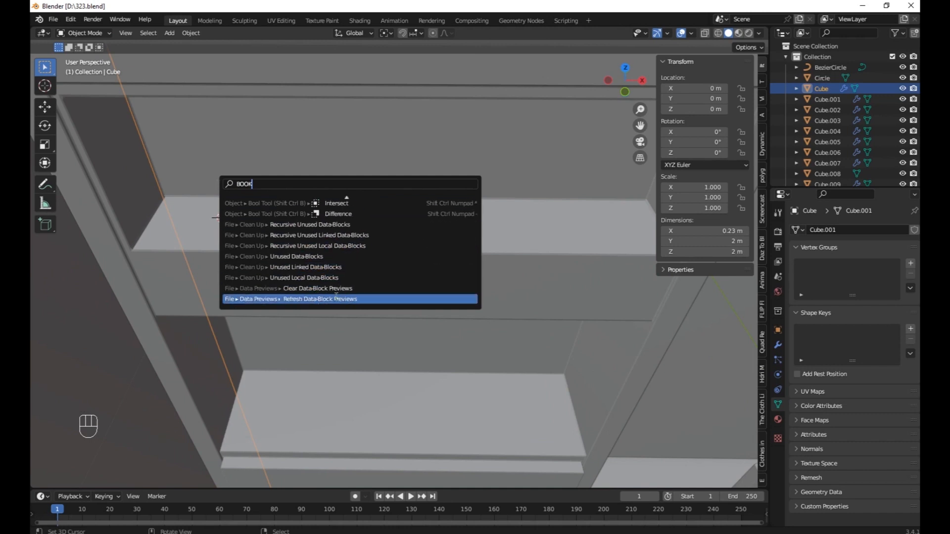
{"action": "scroll", "coordinate": [318, 321], "scroll_direction": "up", "scroll_amount": 15}
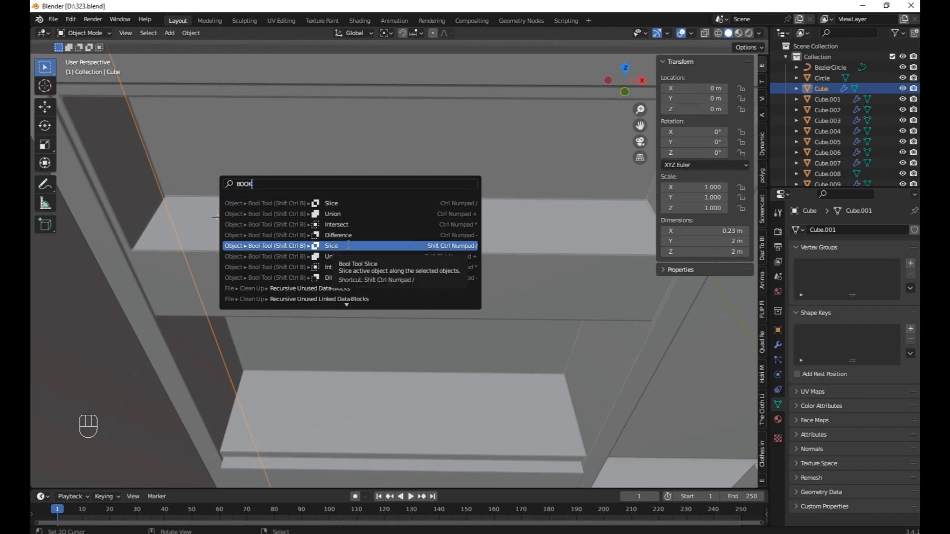
{"action": "left_click", "coordinate": [339, 257]}
Step: Search the add-ons in the preferences for ARCH and enable Archimesh
{"action": "left_click", "coordinate": [74, 19]}
{"action": "left_click", "coordinate": [99, 171]}
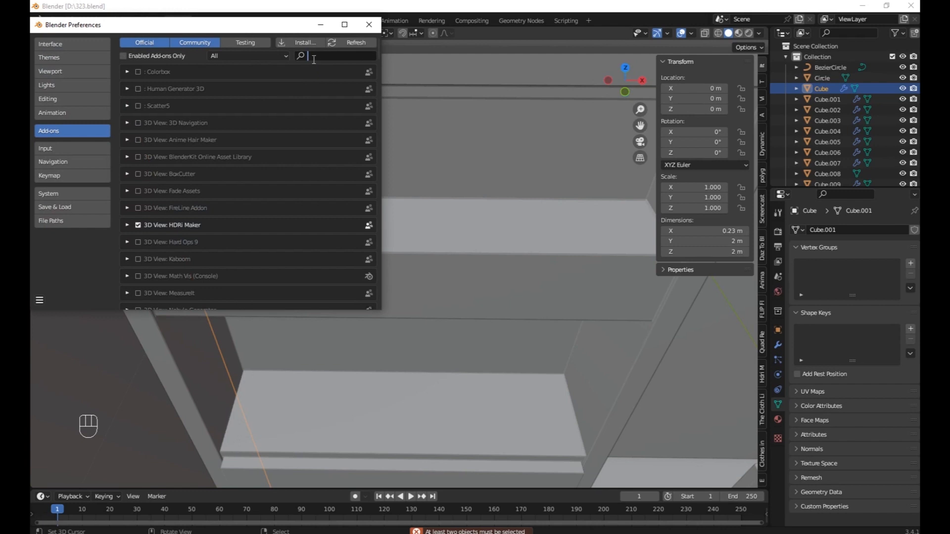
{"action": "type", "text": "BOOL"}
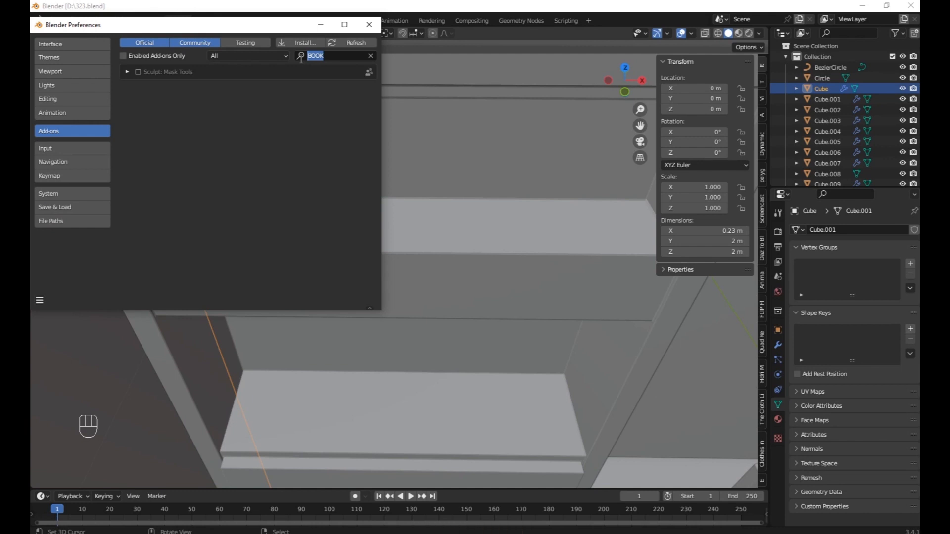
{"action": "type", "text": "ARCH"}
{"action": "left_click", "coordinate": [138, 72]}
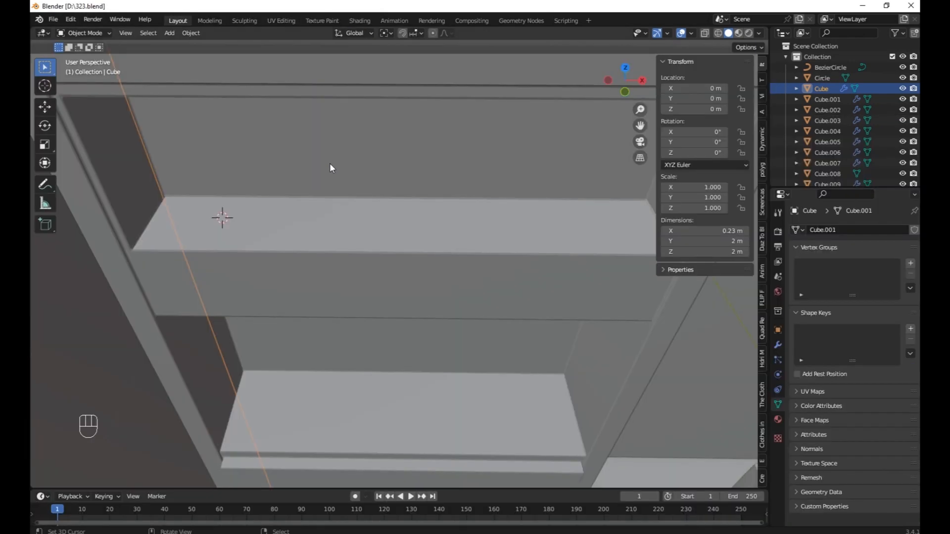
Step: Try adding a row of five Archimesh books at the 3D cursor on the upper shelf
{"action": "middle_click_drag", "start_coordinate": [329, 163], "coordinate": [288, 161]}
{"action": "key", "text": "shift+a"}
{"action": "mouse_move", "coordinate": [287, 159]}
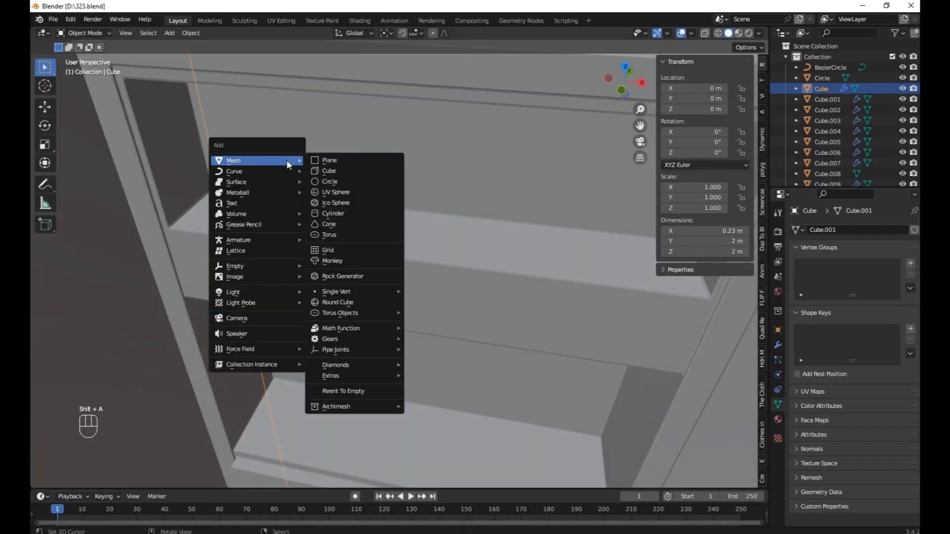
{"action": "key", "text": "F3"}
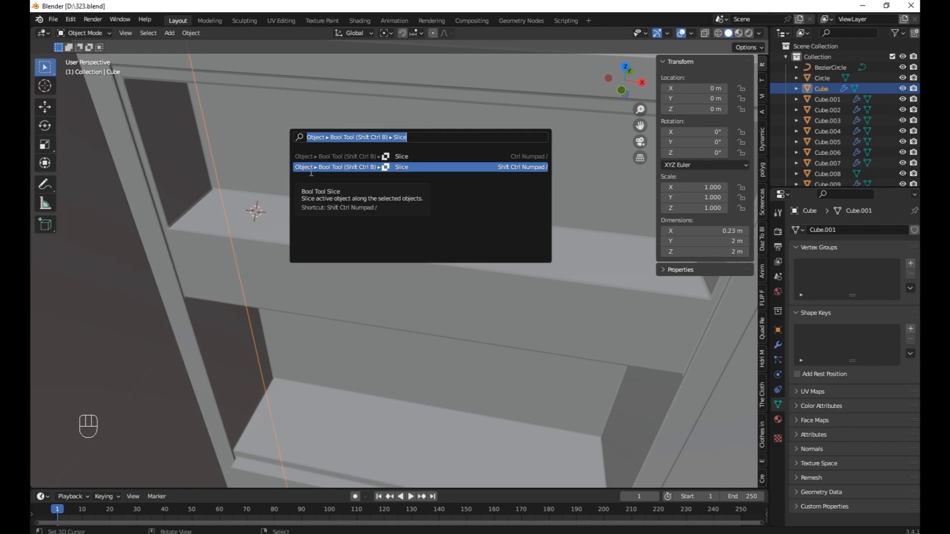
{"action": "type", "text": "BOOK"}
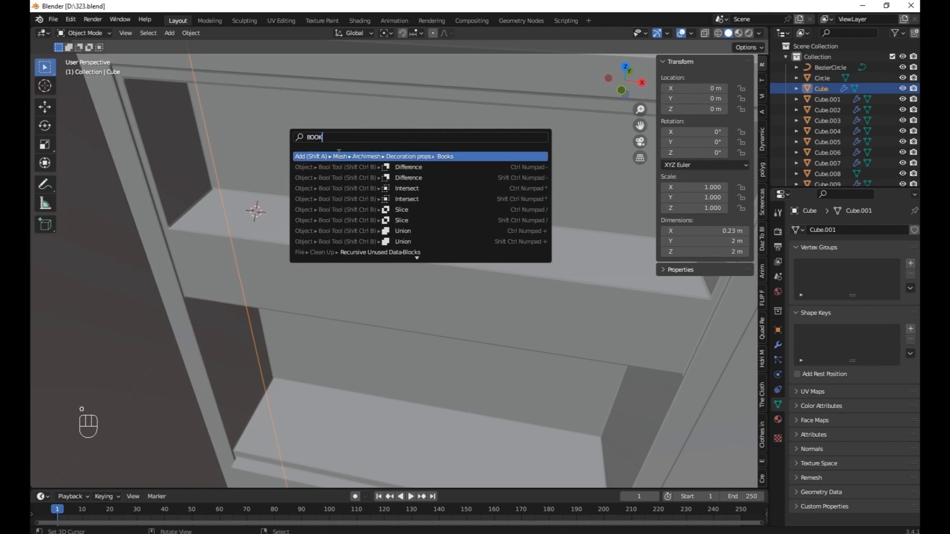
{"action": "left_click", "coordinate": [384, 153]}
{"action": "scroll", "coordinate": [384, 151], "scroll_direction": "down", "scroll_amount": 4}
{"action": "mouse_move", "coordinate": [384, 152]}
{"action": "middle_mouse_down"}
{"action": "mouse_move", "coordinate": [378, 190]}
{"action": "mouse_move", "coordinate": [385, 170]}
{"action": "middle_mouse_up"}
{"action": "scroll", "coordinate": [385, 170], "scroll_direction": "up", "scroll_amount": 2}
Step: Try adjusting the size of the books, and undo adding the row
{"action": "left_click_drag", "start_coordinate": [99, 365], "coordinate": [98, 364]}
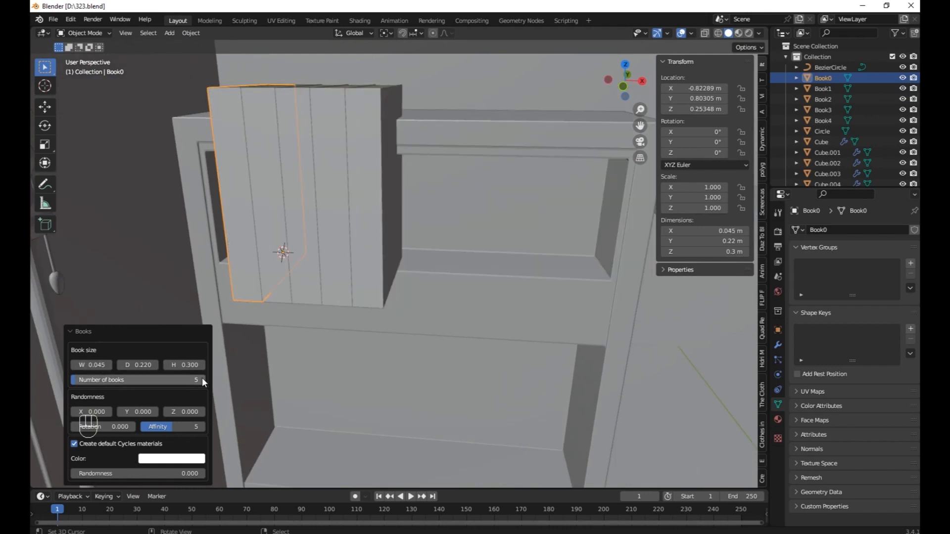
{"action": "left_click_drag", "start_coordinate": [196, 364], "coordinate": [195, 365]}
{"action": "middle_click_drag", "start_coordinate": [322, 282], "coordinate": [361, 207]}
{"action": "key", "text": "s"}
{"action": "right_click", "coordinate": [391, 221]}
{"action": "right_click", "coordinate": [329, 215]}
{"action": "key", "text": "ctrl+z"}
{"action": "key", "text": "ctrl+z"}
Step: Add a single Archimesh book at the 3D cursor and scale it to 0.592
{"action": "key", "text": "shift+a"}
{"action": "key", "text": "F3"}
{"action": "left_click", "coordinate": [321, 193]}
{"action": "left_click_drag", "start_coordinate": [149, 380], "coordinate": [141, 380]}
{"action": "middle_click_drag", "start_coordinate": [445, 149], "coordinate": [514, 282]}
{"action": "key", "text": "s"}
{"action": "left_click", "coordinate": [346, 189]}
Step: Move the book to the end of the upper shelf, at about X -0.892 m and Y 0.847 m
{"action": "key", "text": "g"}
{"action": "key", "text": "x"}
{"action": "left_click", "coordinate": [384, 186]}
{"action": "key", "text": "g"}
{"action": "key", "text": "y"}
{"action": "left_click", "coordinate": [426, 216]}
Step: Scale the book to 0.487 along Y and tilt it -8.84° around Y against the shelf's side
{"action": "key", "text": "s"}
{"action": "key", "text": "y"}
{"action": "left_click", "coordinate": [594, 244]}
{"action": "key", "text": "r"}
{"action": "key", "text": "y"}
{"action": "left_click", "coordinate": [500, 235]}
{"action": "left_click", "coordinate": [778, 344]}
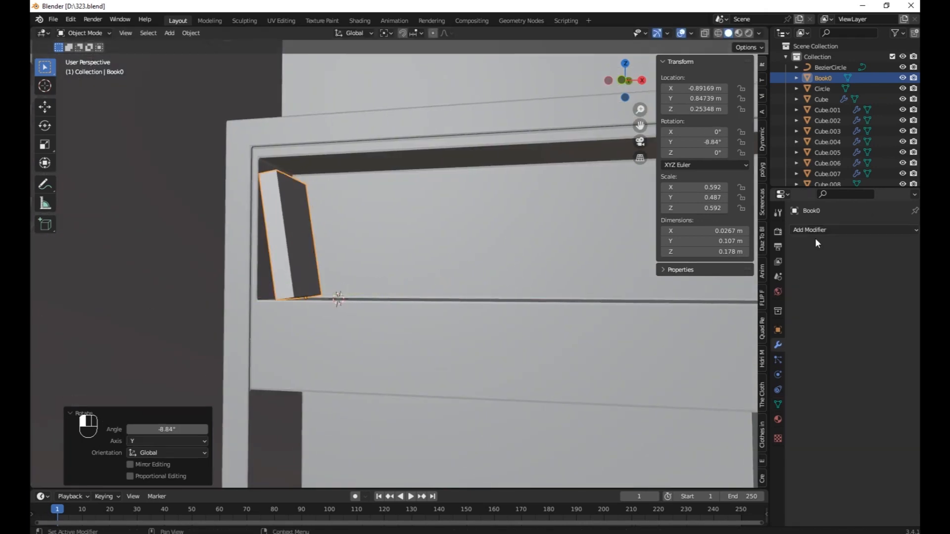
{"action": "left_click", "coordinate": [812, 229]}
{"action": "left_click", "coordinate": [702, 247]}
{"action": "key", "text": "ctrl+x"}
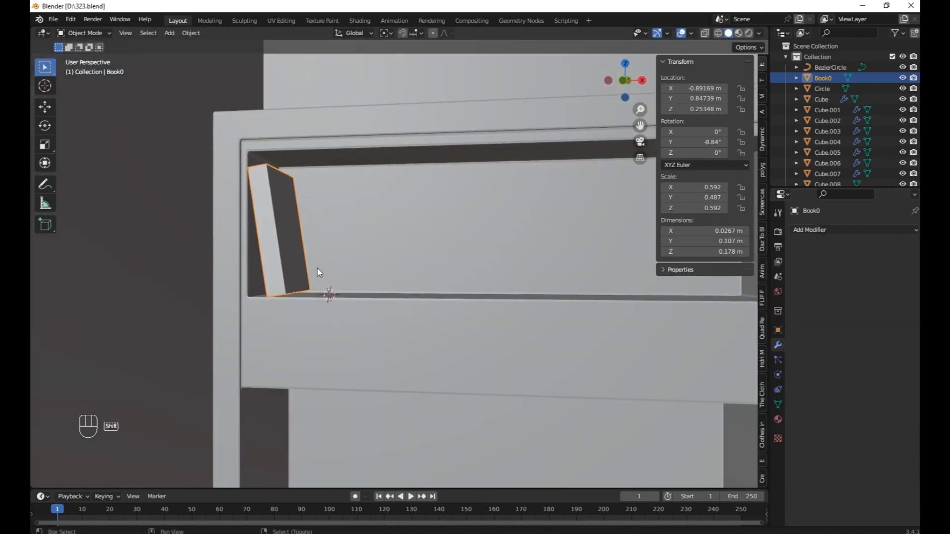
Step: Duplicate the book along X to about -0.851 m and tilt the copy to about -14.8° around Y
{"action": "key", "text": "shift+d"}
{"action": "key", "text": "x"}
{"action": "left_click", "coordinate": [341, 263]}
{"action": "middle_click_drag", "start_coordinate": [342, 262], "coordinate": [360, 233]}
{"action": "key", "text": "r"}
{"action": "key", "text": "Escape"}
Step: Duplicate the second book further along X and tilt the third one to about -21.2° around Y
{"action": "key", "text": "shift+d"}
{"action": "key", "text": "x"}
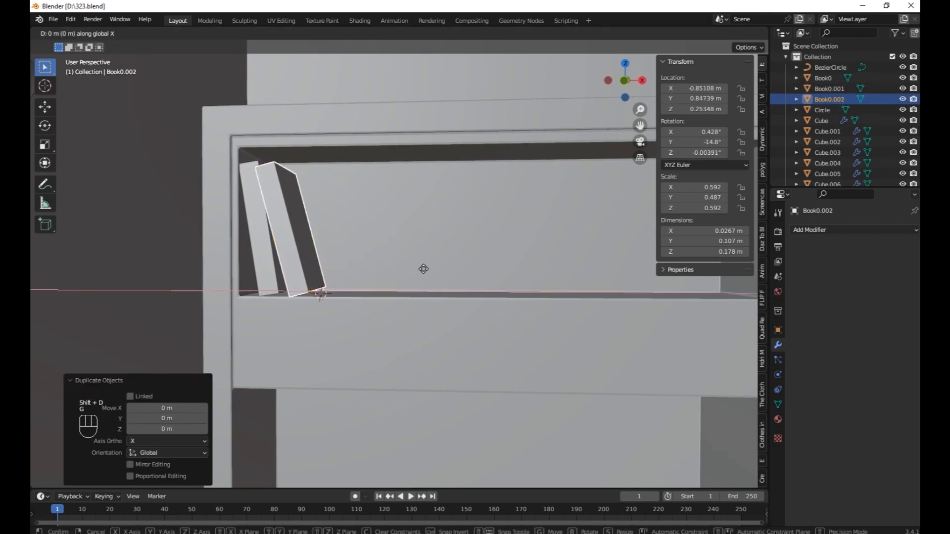
{"action": "left_click", "coordinate": [431, 269]}
{"action": "key", "text": "r"}
{"action": "key", "text": "z"}
{"action": "key", "text": "y"}
{"action": "left_click", "coordinate": [441, 250]}
{"action": "middle_click_drag", "start_coordinate": [440, 250], "coordinate": [438, 274]}
{"action": "key", "text": "r"}
{"action": "key", "text": "y"}
{"action": "left_click", "coordinate": [467, 256]}
Step: Duplicate the third book and move the copy along X to about -0.5 m on the upper shelf
{"action": "key", "text": "shift+d"}
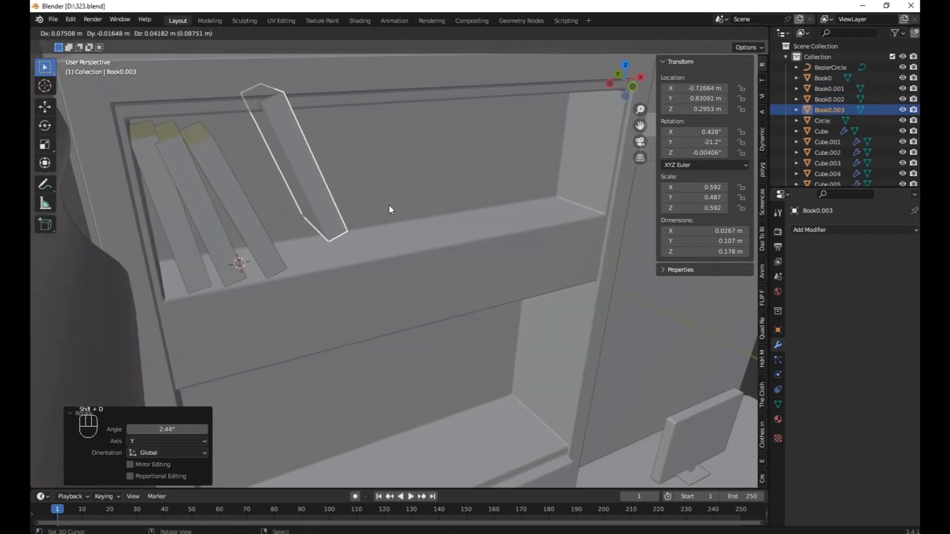
{"action": "key", "text": "g"}
{"action": "key", "text": "x"}
{"action": "left_click", "coordinate": [557, 220]}
Step: Clear the fourth book's rotation, lay it flat at -90° around Y and move it along X to about -0.363 m
{"action": "key", "text": "alt+r"}
{"action": "key", "text": "r"}
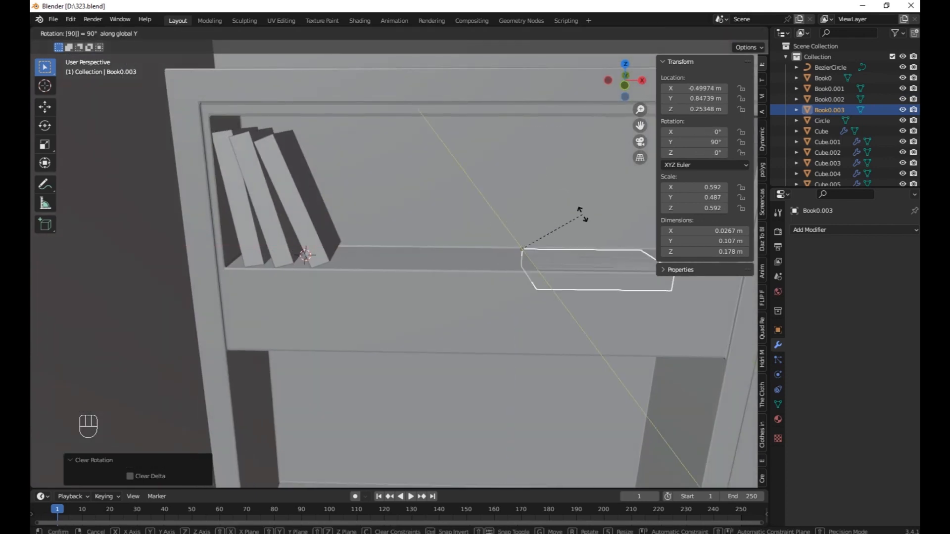
{"action": "key", "text": "Escape"}
{"action": "type", "text": "ry"}
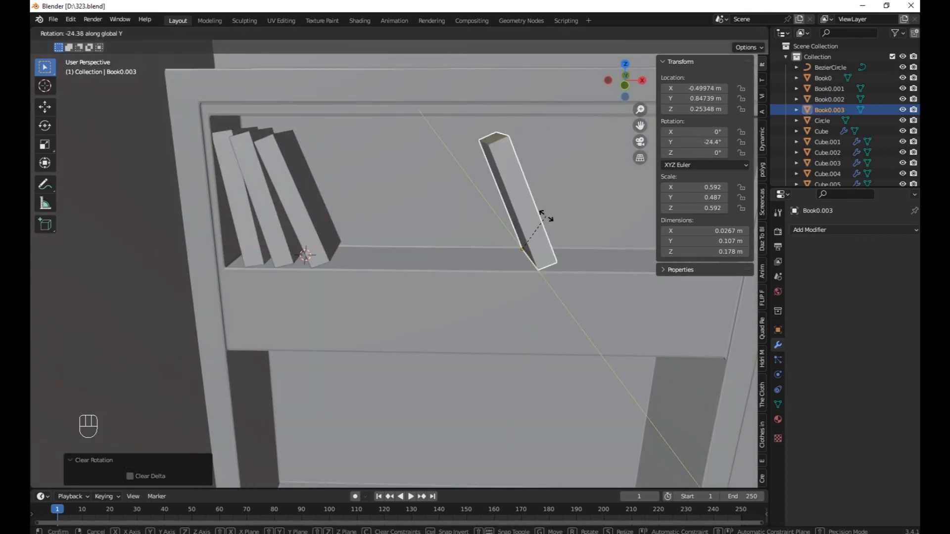
{"action": "type", "text": "-90"}
{"action": "key", "text": "Return"}
{"action": "middle_click_drag", "start_coordinate": [545, 255], "coordinate": [495, 278]}
{"action": "key", "text": "g"}
{"action": "key", "text": "x"}
{"action": "left_click", "coordinate": [583, 277]}
Step: Duplicate the flat book and raise the copy about 0.027 m along Z to stack it on top
{"action": "key", "text": "shift+d"}
{"action": "right_click", "coordinate": [564, 265]}
{"action": "key", "text": "g"}
{"action": "key", "text": "z"}
{"action": "left_click", "coordinate": [558, 231]}
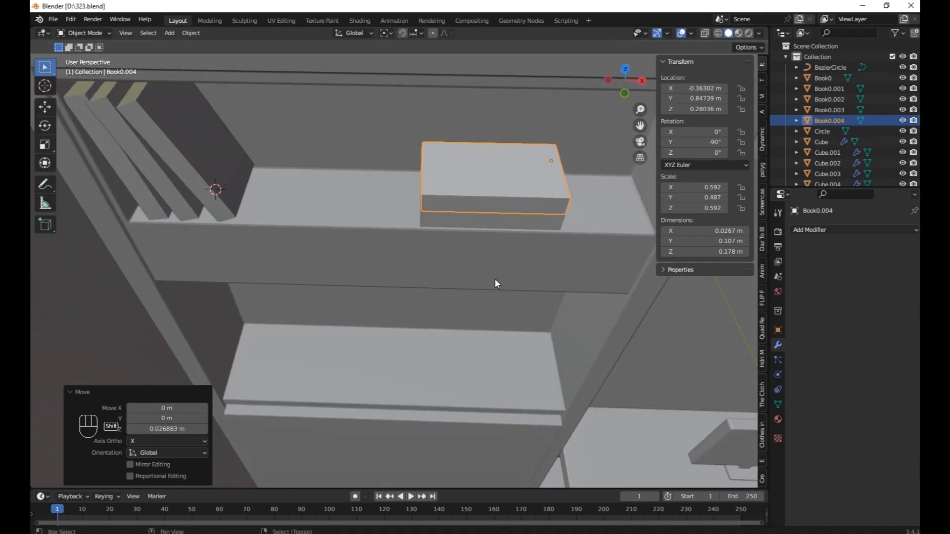
Step: Duplicate the top flat book, rotate the copy 90° around Z and move it along X to about -0.502 m
{"action": "key", "text": "shift+d"}
{"action": "type", "text": "rz90"}
{"action": "key", "text": "Return"}
{"action": "key", "text": "g"}
{"action": "key", "text": "x"}
{"action": "left_click", "coordinate": [383, 208]}
Step: Raise the rotated book along Z to about 0.308 m so it lies on top of the two flat books
{"action": "middle_click_drag", "start_coordinate": [591, 260], "coordinate": [550, 205]}
{"action": "key", "text": "g"}
{"action": "key", "text": "z"}
{"action": "left_click", "coordinate": [566, 229]}
{"action": "key", "text": "g"}
{"action": "key", "text": "z"}
{"action": "left_click", "coordinate": [569, 279]}
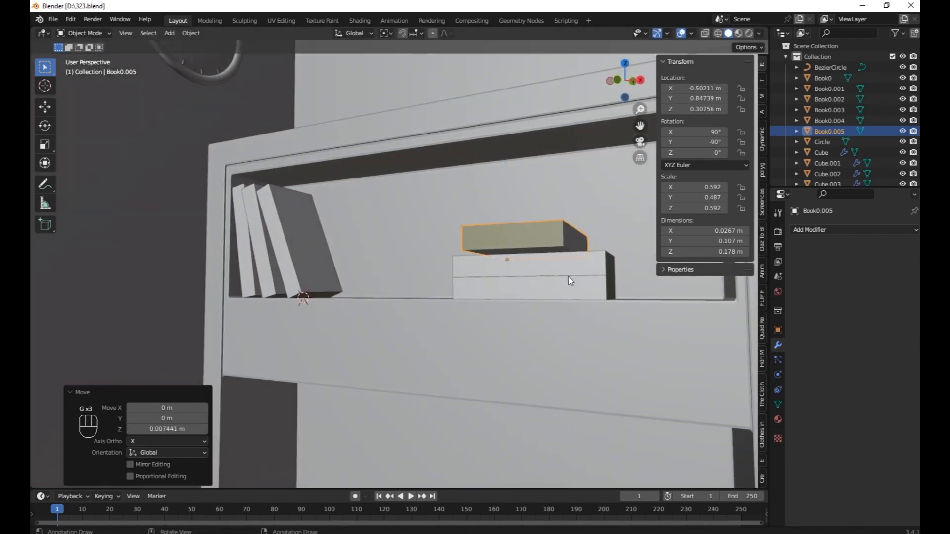
Step: Inspect the bookcase from the book shelf down to its lower cabinet front
{"action": "middle_click_drag", "start_coordinate": [569, 279], "coordinate": [551, 316]}
{"action": "right_click", "coordinate": [428, 373]}
{"action": "middle_click_drag", "start_coordinate": [429, 373], "coordinate": [431, 352]}
{"action": "middle_click_drag", "start_coordinate": [494, 251], "coordinate": [446, 209], "text": "shift"}
{"action": "right_click", "coordinate": [446, 209]}
{"action": "scroll", "coordinate": [446, 209], "scroll_direction": "up", "scroll_amount": 4}
{"action": "key", "text": "Tab"}
{"action": "right_click", "coordinate": [496, 151]}
{"action": "key", "text": "Tab"}
{"action": "scroll", "coordinate": [496, 153], "scroll_direction": "down", "scroll_amount": 6}
{"action": "middle_click_drag", "start_coordinate": [439, 312], "coordinate": [391, 327]}
{"action": "left_click", "coordinate": [778, 420]}
{"action": "middle_click_drag", "start_coordinate": [403, 271], "coordinate": [419, 399]}
{"action": "scroll", "coordinate": [485, 266], "scroll_direction": "down", "scroll_amount": 4}
{"action": "scroll", "coordinate": [381, 371], "scroll_direction": "up", "scroll_amount": 2}
{"action": "middle_click_drag", "start_coordinate": [381, 371], "coordinate": [417, 261]}
Step: Snap the 3D cursor to a selected face on the bookcase's lower cabinet front
{"action": "right_click", "coordinate": [417, 261]}
{"action": "scroll", "coordinate": [417, 261], "scroll_direction": "down", "scroll_amount": 2}
{"action": "scroll", "coordinate": [284, 282], "scroll_direction": "up", "scroll_amount": 3}
{"action": "key", "text": "Tab"}
{"action": "scroll", "coordinate": [335, 280], "scroll_direction": "up", "scroll_amount": 1}
{"action": "key", "text": "Tab"}
{"action": "key", "text": "Tab"}
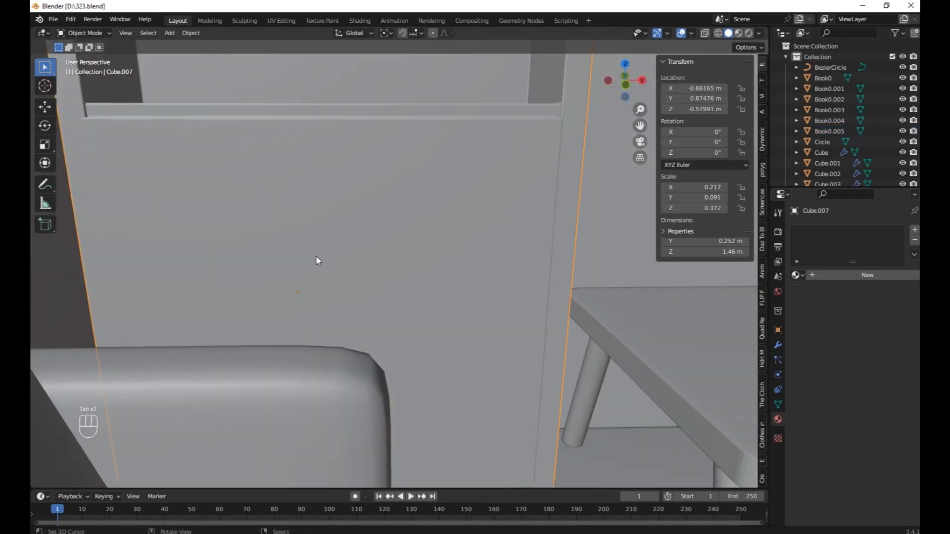
{"action": "left_click", "coordinate": [143, 35]}
{"action": "right_click", "coordinate": [257, 253]}
{"action": "key", "text": "shift+s"}
{"action": "left_click", "coordinate": [295, 355]}
{"action": "key", "text": "Tab"}
Step: Add a UV sphere at the cabinet front and scale it down to about 0.136
{"action": "key", "text": "shift+a"}
{"action": "left_click", "coordinate": [303, 238]}
{"action": "scroll", "coordinate": [429, 317], "scroll_direction": "down", "scroll_amount": 2}
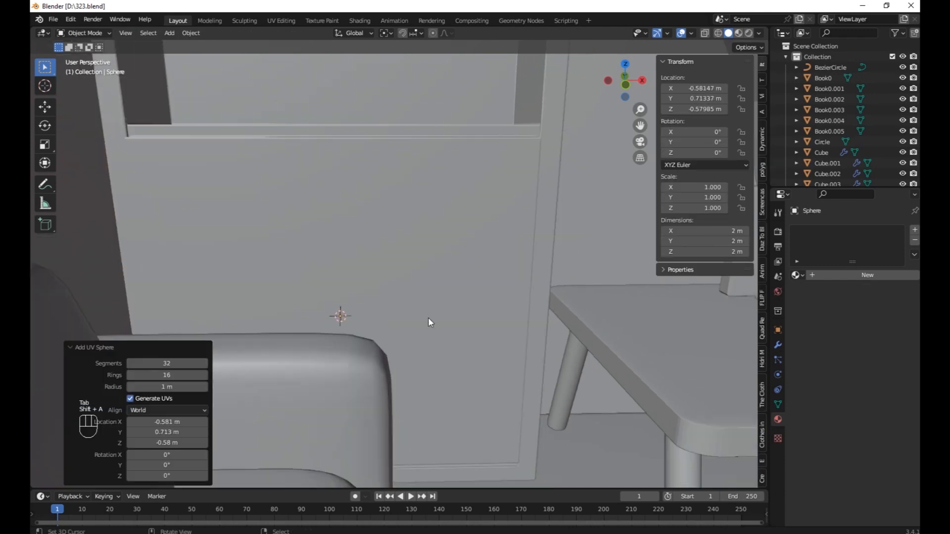
{"action": "key", "text": "s"}
{"action": "left_click", "coordinate": [371, 309]}
Step: Delete the top cap of the sphere in front wireframe view, leaving an open upper edge
{"action": "scroll", "coordinate": [381, 304], "scroll_direction": "down", "scroll_amount": 3}
{"action": "middle_click_drag", "start_coordinate": [388, 301], "coordinate": [351, 319]}
{"action": "key", "text": "KP_1"}
{"action": "scroll", "coordinate": [420, 268], "scroll_direction": "up", "scroll_amount": 3}
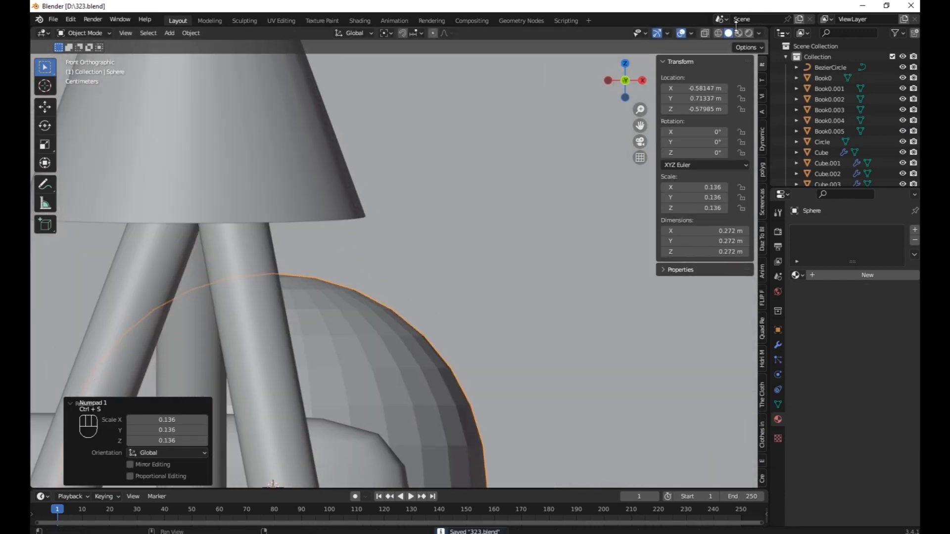
{"action": "key", "text": "Tab"}
{"action": "key", "text": "shift+z"}
{"action": "key", "text": "b"}
{"action": "left_click_drag", "start_coordinate": [158, 222], "coordinate": [489, 336]}
{"action": "key", "text": "x"}
{"action": "left_click", "coordinate": [441, 323]}
{"action": "key", "text": "2"}
{"action": "right_click", "coordinate": [324, 338], "text": "alt"}
{"action": "key", "text": "e"}
{"action": "right_click", "coordinate": [325, 317]}
{"action": "key", "text": "ctrl+z"}
{"action": "key", "text": "ctrl+z"}
{"action": "key", "text": "ctrl+z"}
Step: Extrude the sphere's open top edge loop straight up along local Z to form the knob's neck
{"action": "middle_click_drag", "start_coordinate": [338, 308], "coordinate": [374, 290], "text": "shift"}
{"action": "key", "text": "b"}
{"action": "left_click_drag", "start_coordinate": [40, 202], "coordinate": [314, 336]}
{"action": "key", "text": "a"}
{"action": "right_click", "coordinate": [302, 316], "text": "alt"}
{"action": "key", "text": "e"}
{"action": "key", "text": "z"}
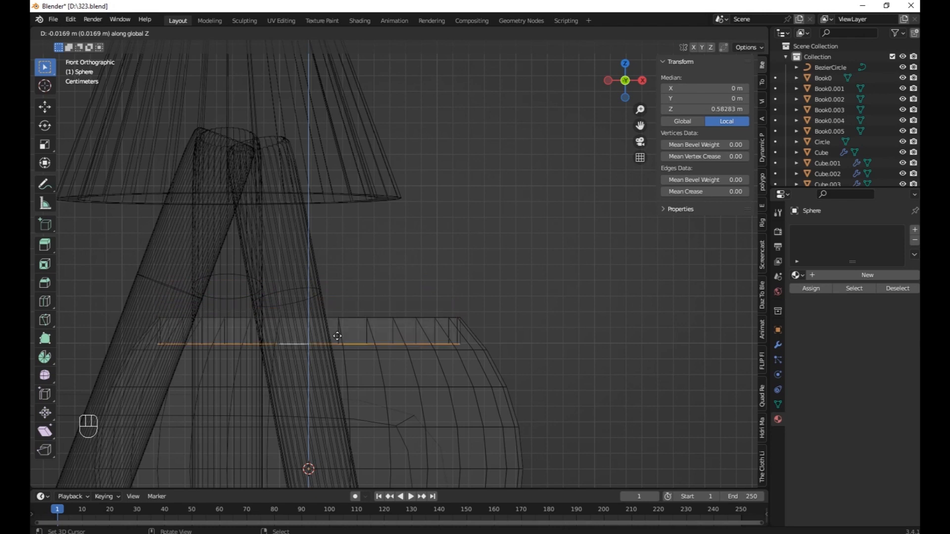
{"action": "key", "text": "z"}
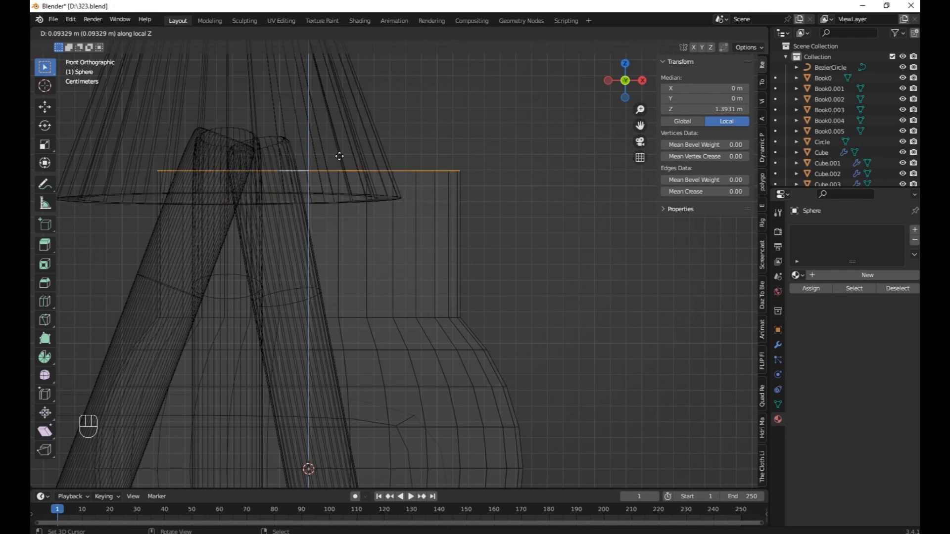
{"action": "left_click", "coordinate": [355, 114]}
Step: Scale the whole knob down to about 0.021 and shade it smooth with Auto Smooth at 30°
{"action": "left_click", "coordinate": [729, 33]}
{"action": "middle_click_drag", "start_coordinate": [505, 272], "coordinate": [471, 278]}
{"action": "scroll", "coordinate": [470, 278], "scroll_direction": "down", "scroll_amount": 5}
{"action": "key", "text": "Tab"}
{"action": "key", "text": "s"}
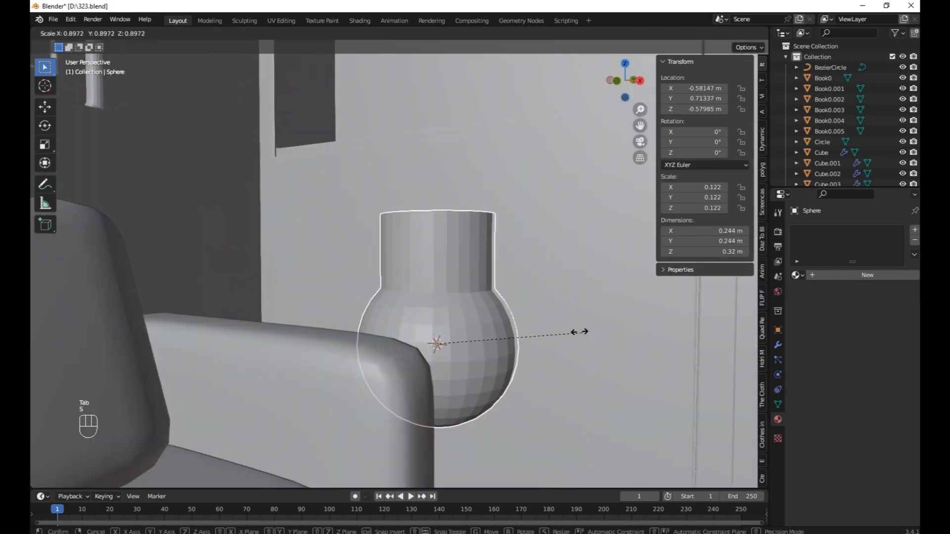
{"action": "left_click", "coordinate": [460, 340]}
{"action": "left_click", "coordinate": [191, 33]}
{"action": "left_click", "coordinate": [237, 283]}
Step: Rotate the knob -90° around X and move it along Y against the cabinet front, adjusting its position
{"action": "middle_click_drag", "start_coordinate": [237, 283], "coordinate": [361, 213]}
{"action": "type", "text": "rx"}
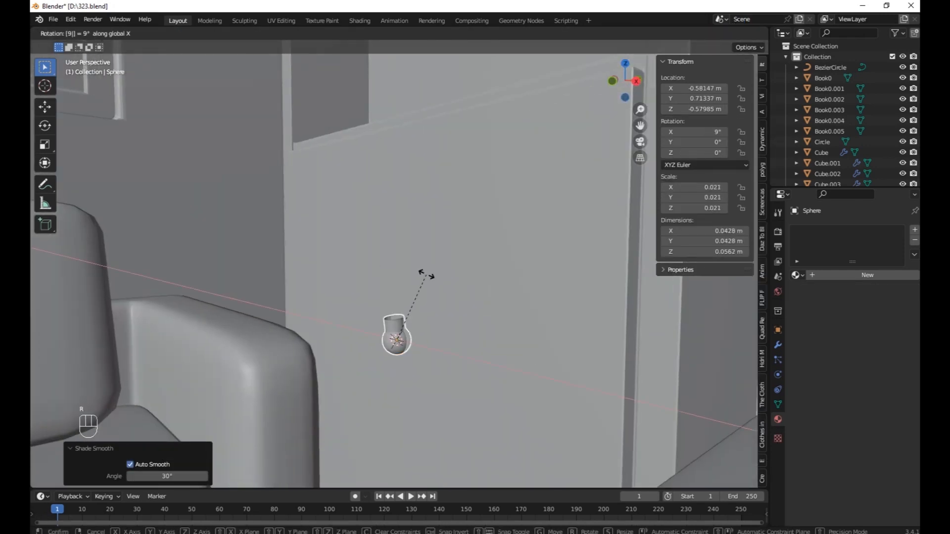
{"action": "type", "text": "-90"}
{"action": "key", "text": "Return"}
{"action": "key", "text": "g"}
{"action": "key", "text": "y"}
{"action": "left_click", "coordinate": [440, 359]}
{"action": "middle_click_drag", "start_coordinate": [440, 359], "coordinate": [443, 329]}
{"action": "key", "text": "g"}
{"action": "left_click", "coordinate": [420, 284]}
Step: Place the 3D cursor on top of the rounded wall shelf and add a UV sphere there
{"action": "left_click", "coordinate": [444, 328]}
{"action": "scroll", "coordinate": [444, 329], "scroll_direction": "down", "scroll_amount": 8}
{"action": "middle_click_drag", "start_coordinate": [340, 386], "coordinate": [279, 358]}
{"action": "scroll", "coordinate": [279, 358], "scroll_direction": "up", "scroll_amount": 8}
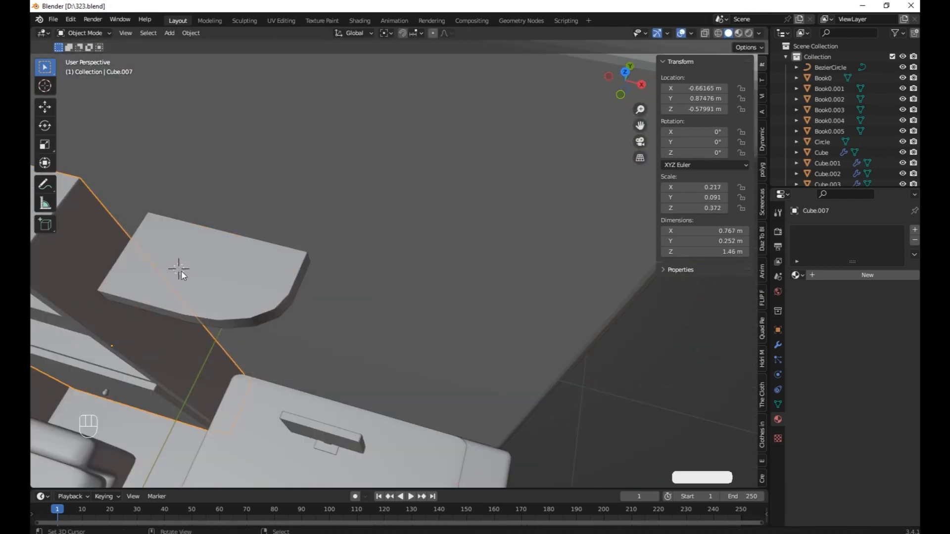
{"action": "middle_click_drag", "start_coordinate": [182, 272], "coordinate": [216, 230]}
{"action": "key", "text": "shift+a"}
{"action": "mouse_move", "coordinate": [232, 209]}
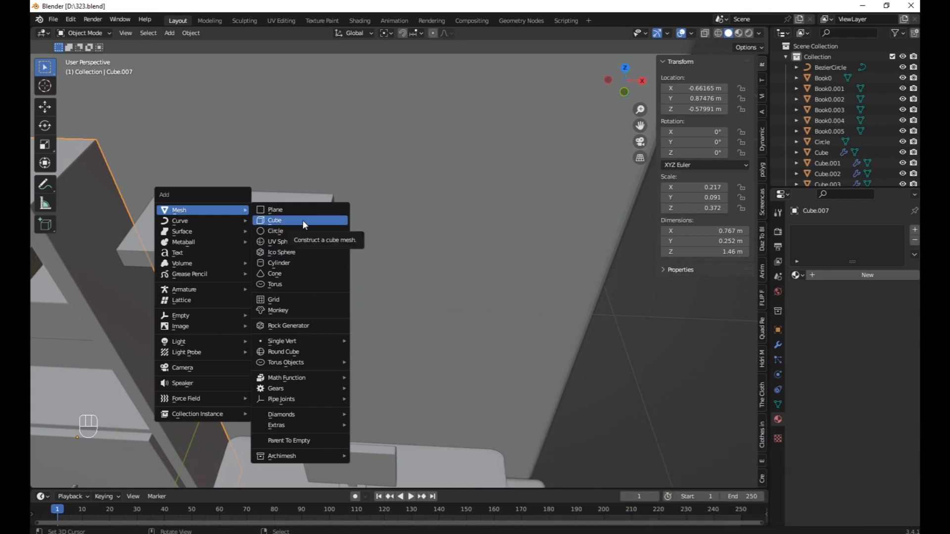
{"action": "left_click", "coordinate": [301, 241]}
{"action": "scroll", "coordinate": [302, 243], "scroll_direction": "down", "scroll_amount": 5}
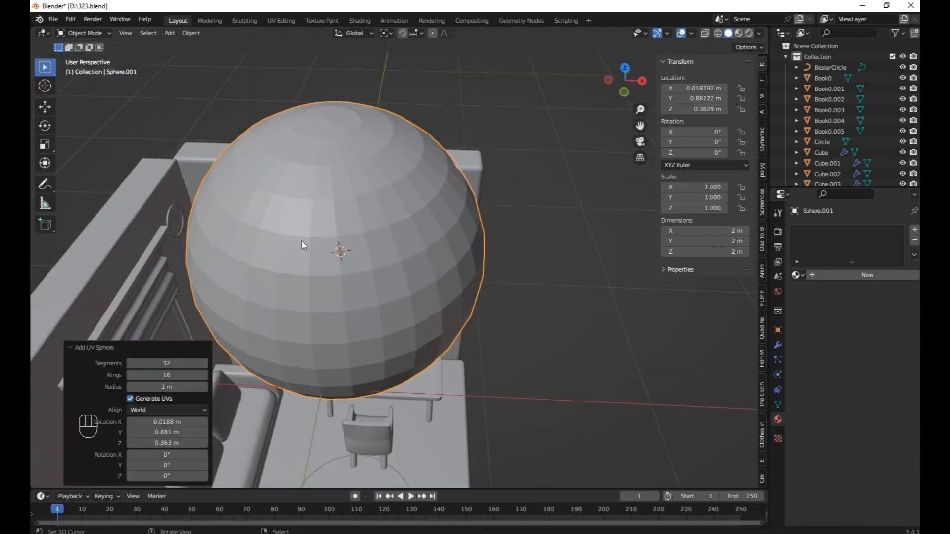
Step: Scale the new sphere down to about 0.152 m across and raise it along Z to about 0.418 m
{"action": "key", "text": "s"}
{"action": "left_click", "coordinate": [359, 261]}
{"action": "scroll", "coordinate": [510, 309], "scroll_direction": "up", "scroll_amount": 3}
{"action": "key", "text": "s"}
{"action": "left_click", "coordinate": [398, 284]}
{"action": "middle_click_drag", "start_coordinate": [398, 283], "coordinate": [358, 277]}
{"action": "key", "text": "s"}
{"action": "left_click", "coordinate": [369, 279]}
{"action": "key", "text": "g"}
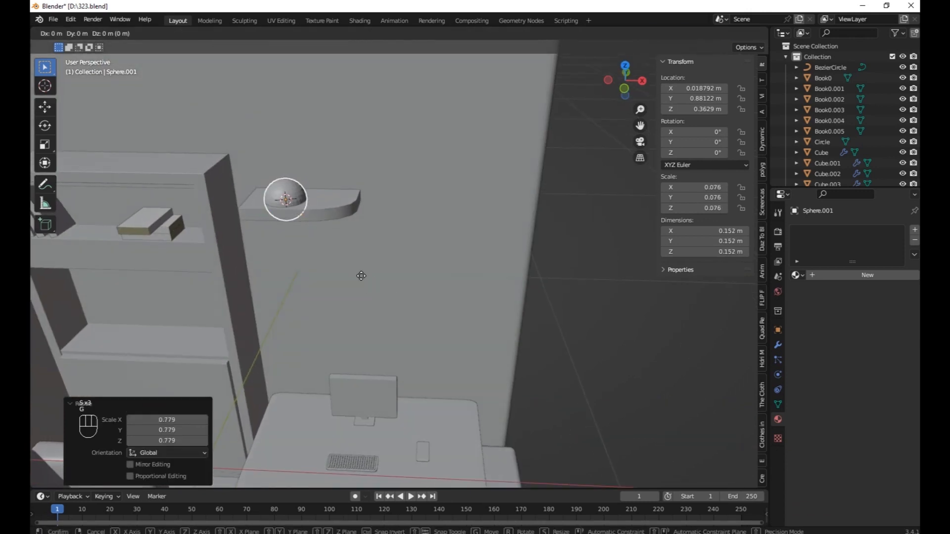
{"action": "key", "text": "z"}
{"action": "left_click", "coordinate": [364, 260]}
Step: Delete the upper faces of the shelf sphere to leave an open bowl about 0.091 m high
{"action": "middle_click_drag", "start_coordinate": [364, 260], "coordinate": [425, 312]}
{"action": "scroll", "coordinate": [412, 321], "scroll_direction": "up", "scroll_amount": 4}
{"action": "key", "text": "Tab"}
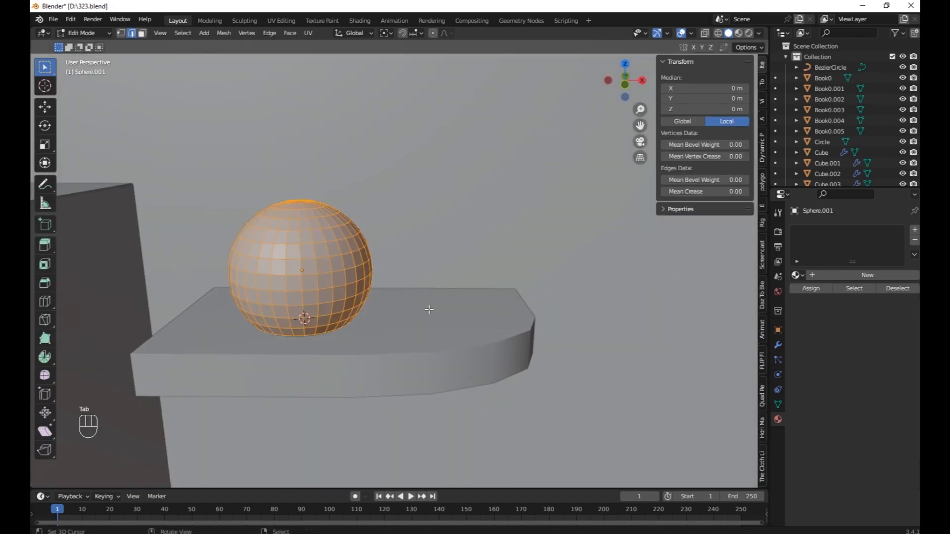
{"action": "key", "text": "KP_1"}
{"action": "scroll", "coordinate": [399, 232], "scroll_direction": "up", "scroll_amount": 2}
{"action": "middle_click_drag", "start_coordinate": [399, 230], "coordinate": [399, 289], "text": "shift"}
{"action": "key", "text": "Tab"}
{"action": "key", "text": "Tab"}
{"action": "left_click", "coordinate": [142, 33]}
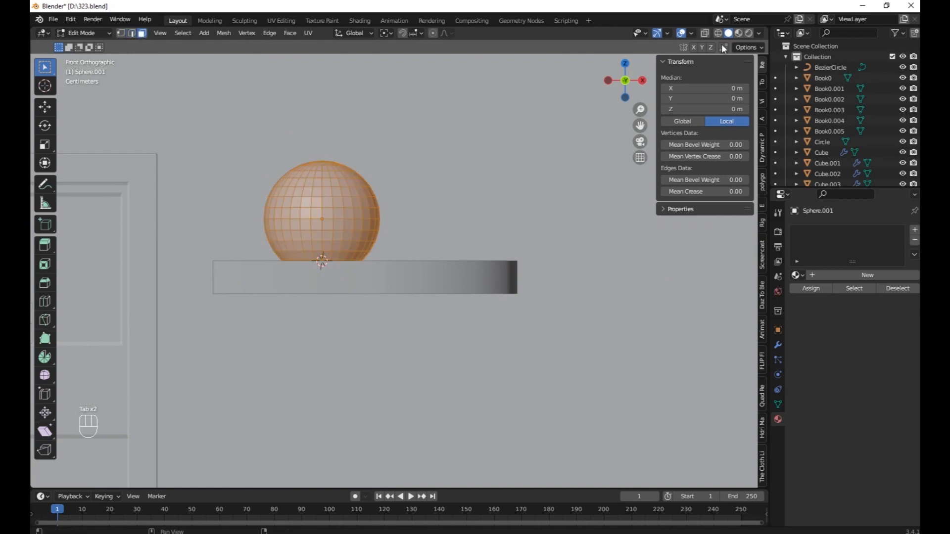
{"action": "left_click", "coordinate": [718, 33]}
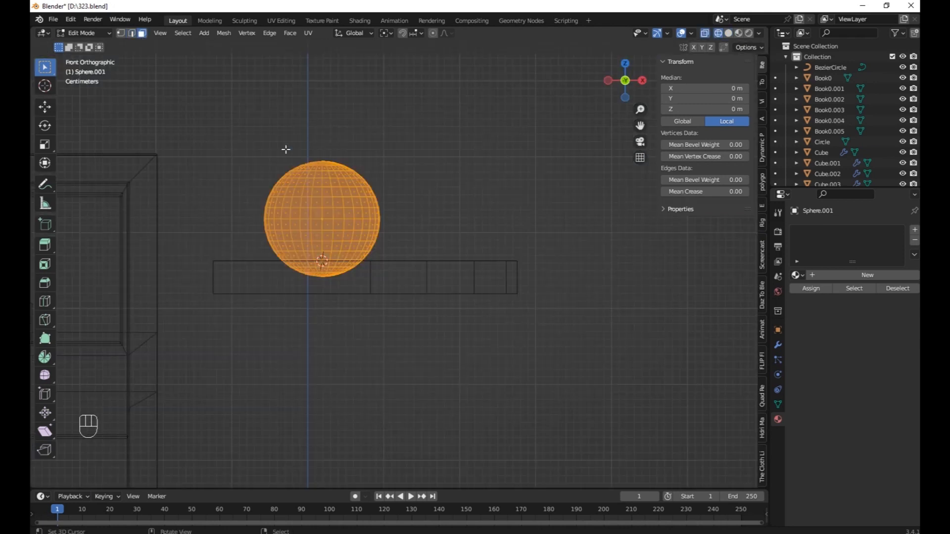
{"action": "key", "text": "alt+a"}
{"action": "key", "text": "b"}
{"action": "left_click_drag", "start_coordinate": [201, 108], "coordinate": [452, 211]}
{"action": "key", "text": "x"}
{"action": "left_click", "coordinate": [452, 211]}
{"action": "key", "text": "Tab"}
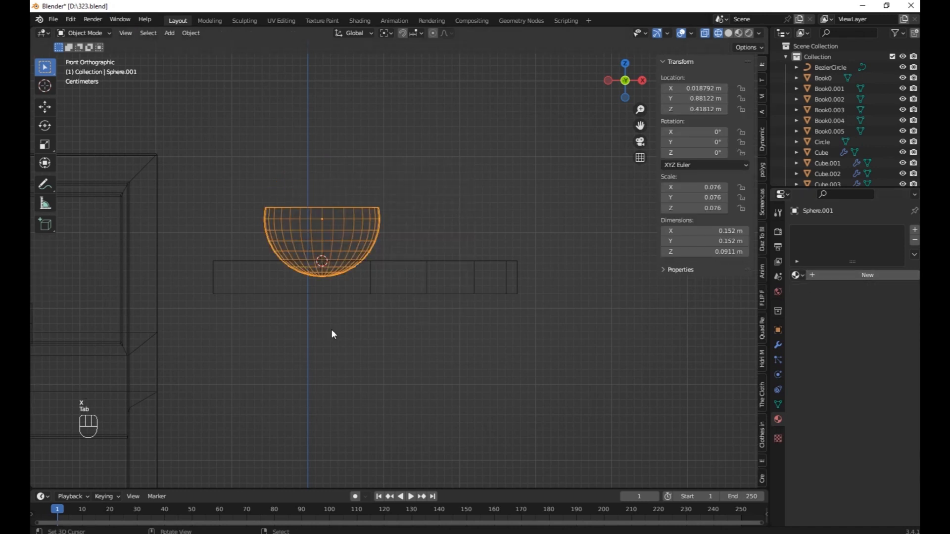
Step: Delete the bowl's bottom faces that reach below the shelf's top surface
{"action": "scroll", "coordinate": [333, 296], "scroll_direction": "up", "scroll_amount": 4}
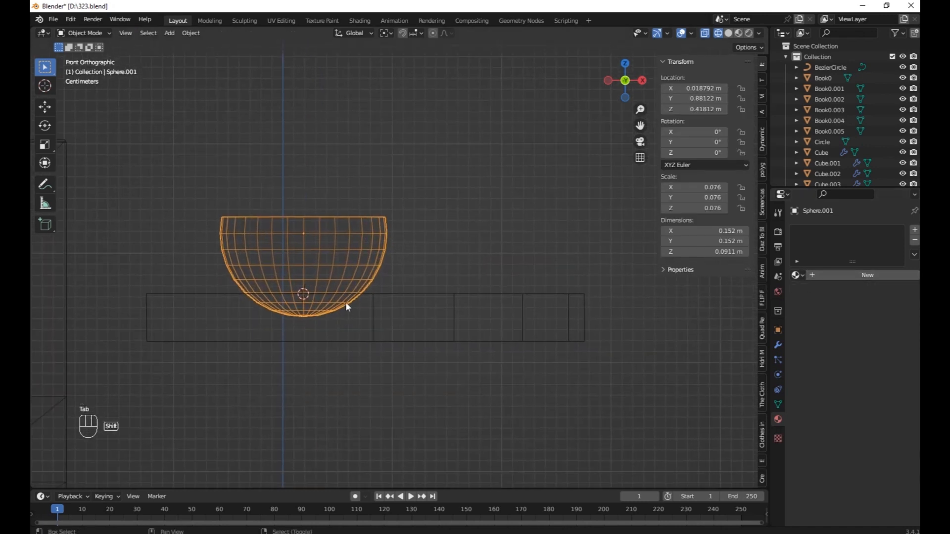
{"action": "key", "text": "Tab"}
{"action": "left_click", "coordinate": [315, 306]}
{"action": "key", "text": "b"}
{"action": "left_click_drag", "start_coordinate": [230, 293], "coordinate": [363, 351]}
{"action": "key", "text": "x"}
{"action": "left_click", "coordinate": [437, 382]}
Step: Lower the bowl's bottom edge loop about 0.008 m along Z and scale it inward to roughly three quarters
{"action": "scroll", "coordinate": [374, 323], "scroll_direction": "up", "scroll_amount": 2}
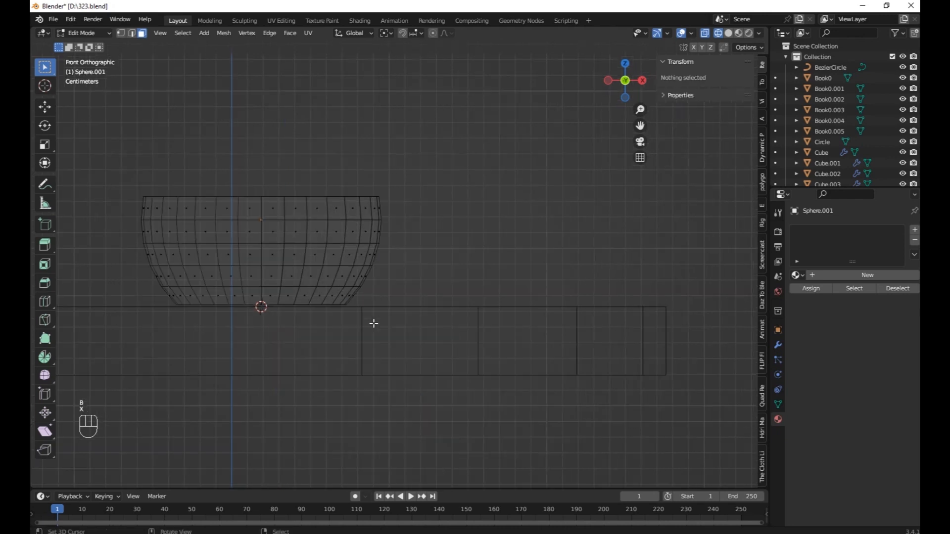
{"action": "left_click", "coordinate": [248, 300], "text": "alt"}
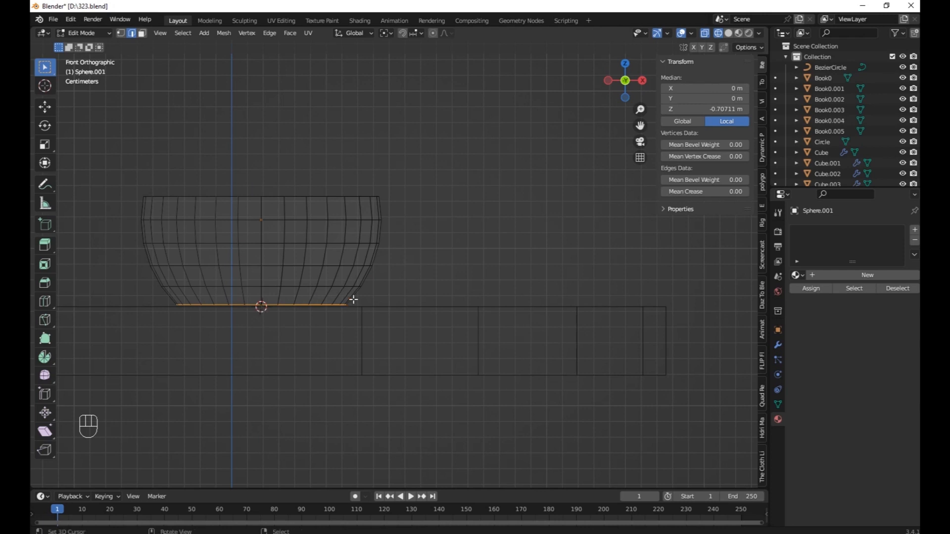
{"action": "key", "text": "g"}
{"action": "key", "text": "z"}
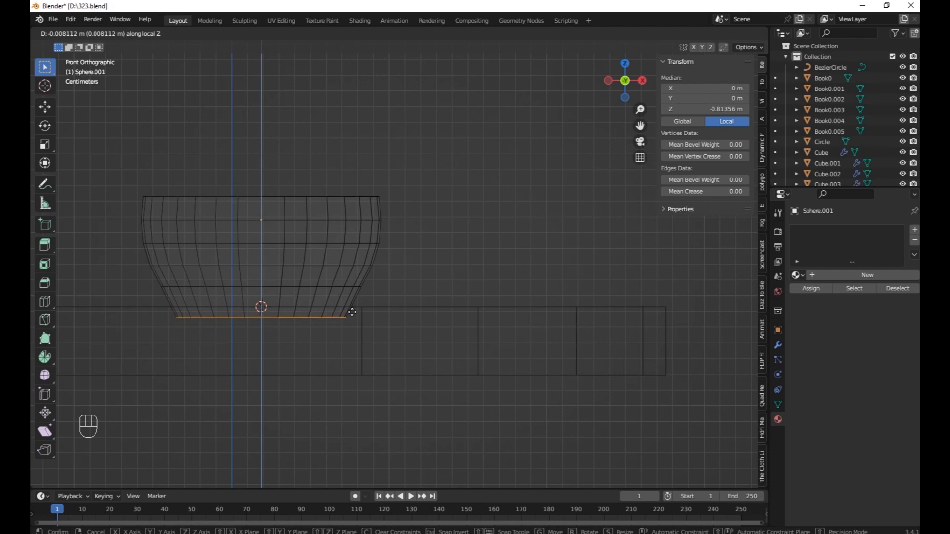
{"action": "left_click", "coordinate": [352, 312]}
{"action": "key", "text": "s"}
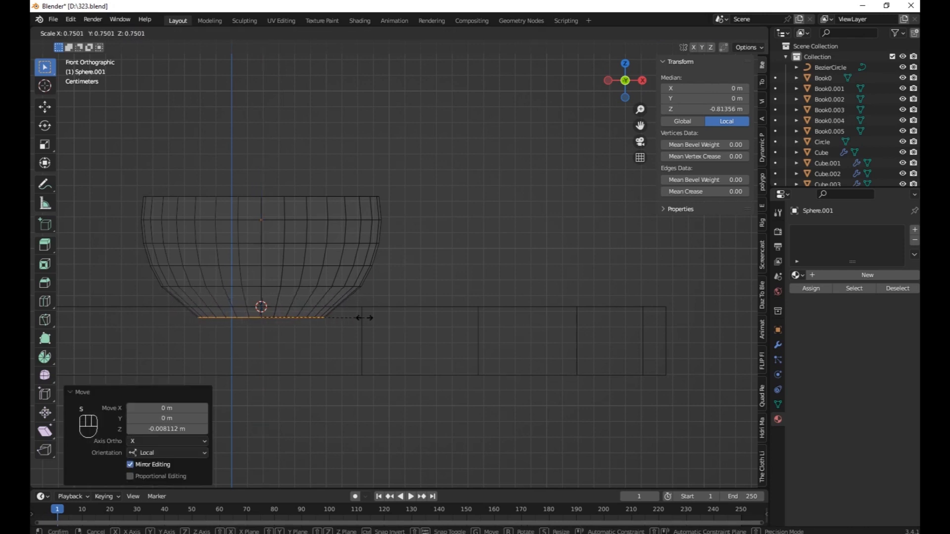
{"action": "left_click", "coordinate": [368, 317]}
Step: Leave mesh editing and add a Solidify modifier with 0.06 m thickness to the bowl
{"action": "left_click", "coordinate": [264, 194], "text": "alt"}
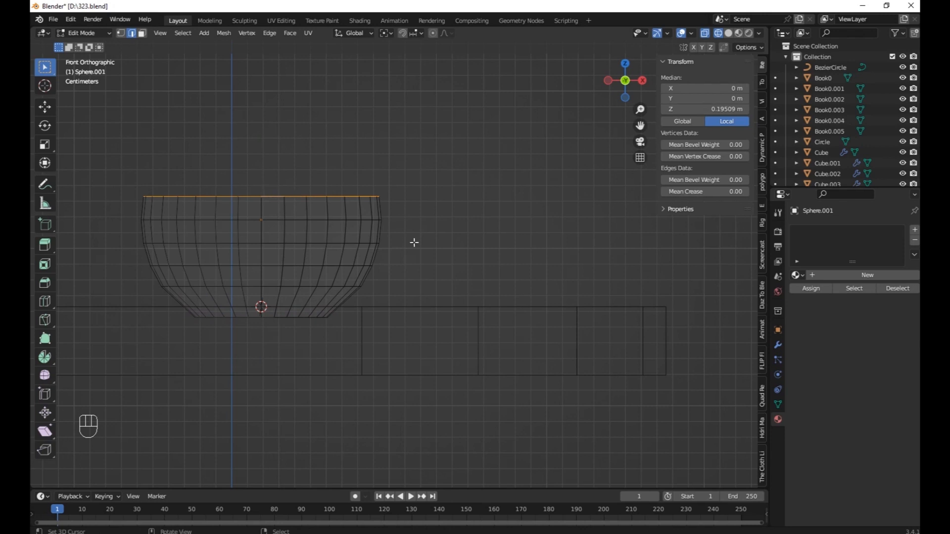
{"action": "key", "text": "Tab"}
{"action": "middle_click_drag", "start_coordinate": [343, 254], "coordinate": [314, 275]}
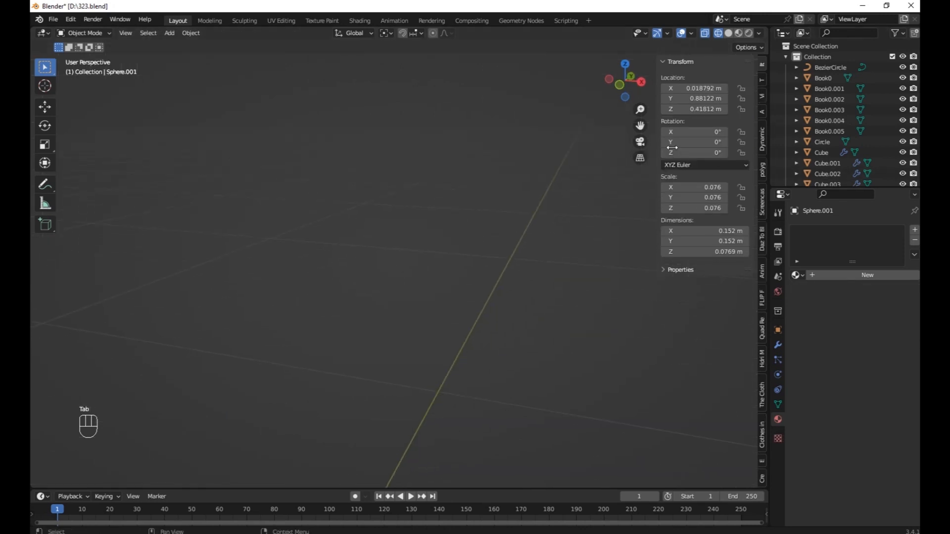
{"action": "left_click", "coordinate": [728, 33]}
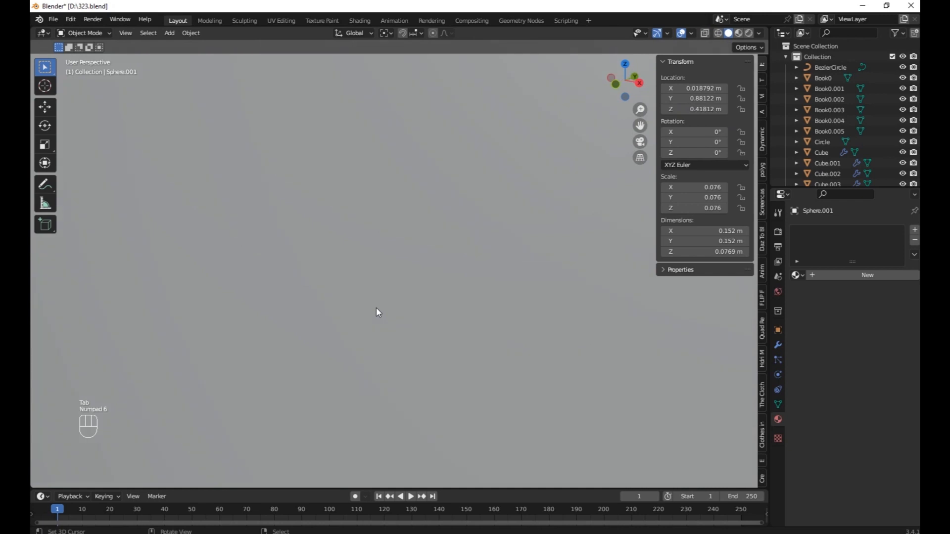
{"action": "key", "text": "KP_Decimal"}
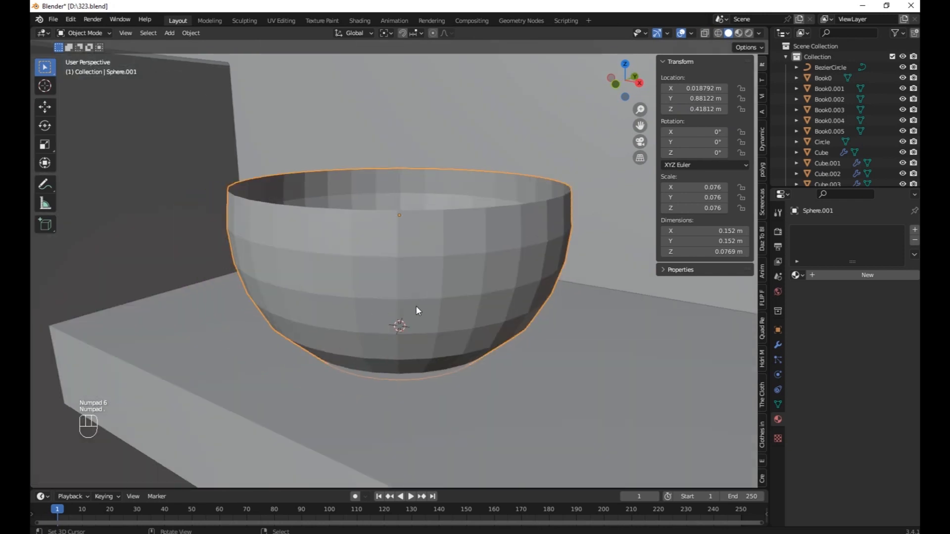
{"action": "left_click", "coordinate": [778, 345]}
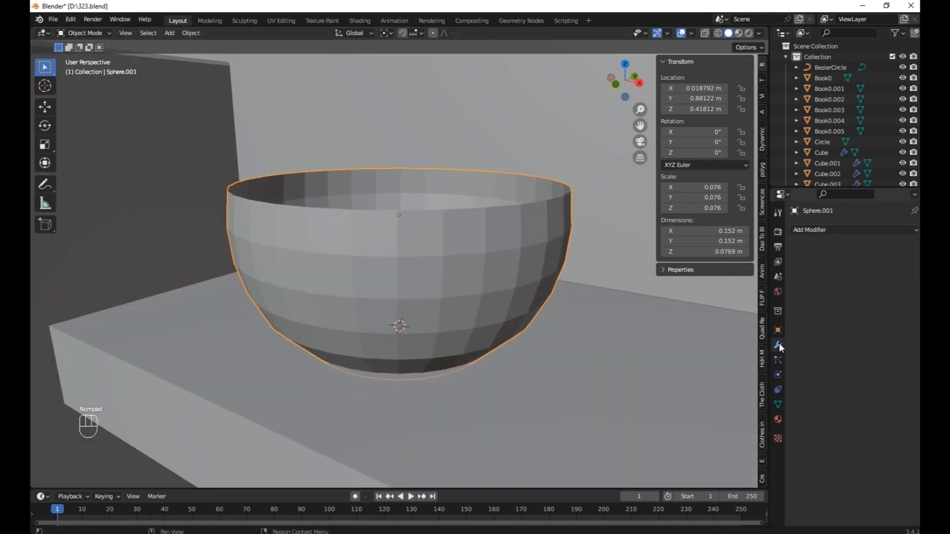
{"action": "left_click", "coordinate": [803, 234]}
{"action": "left_click", "coordinate": [706, 412]}
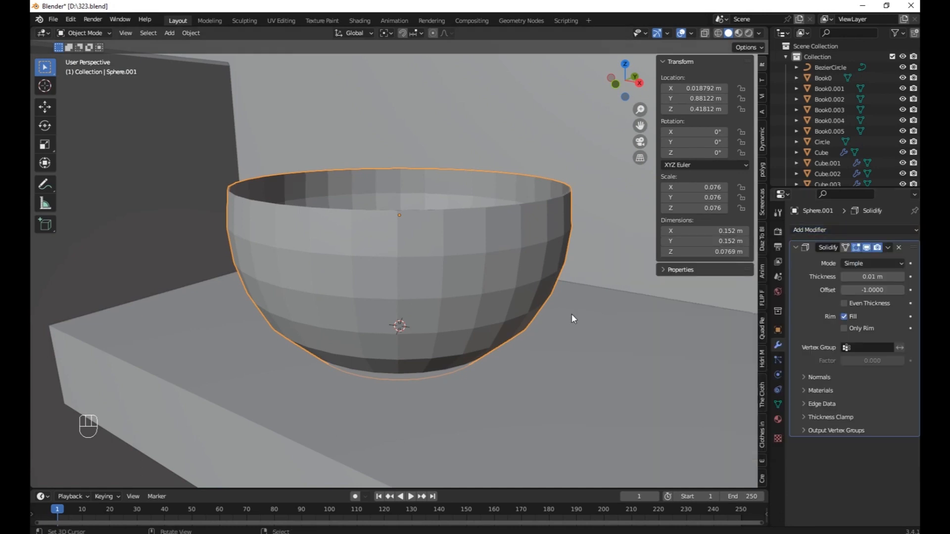
{"action": "middle_click_drag", "start_coordinate": [571, 313], "coordinate": [919, 346]}
{"action": "left_click_drag", "start_coordinate": [871, 277], "coordinate": [905, 276]}
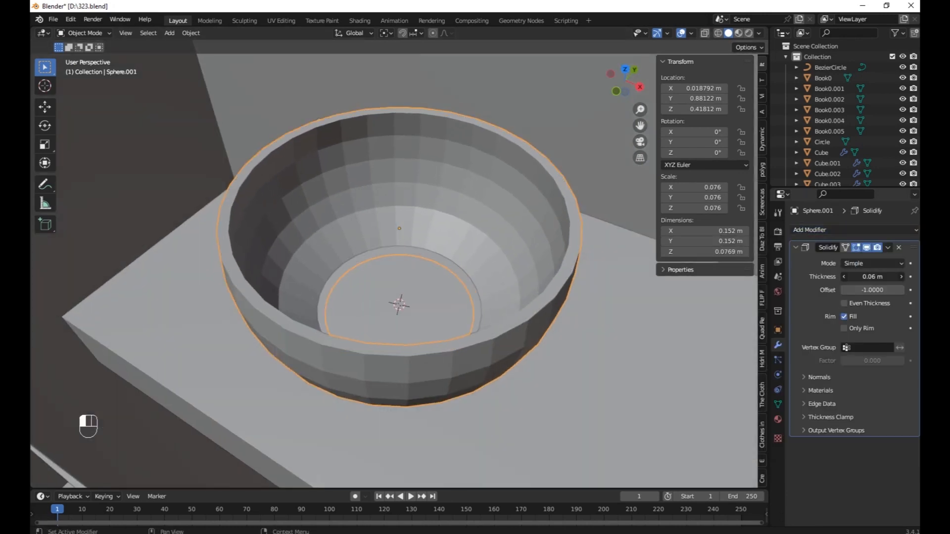
Step: Add a Subdivision Surface modifier to the bowl with viewport level 3
{"action": "left_click", "coordinate": [846, 231]}
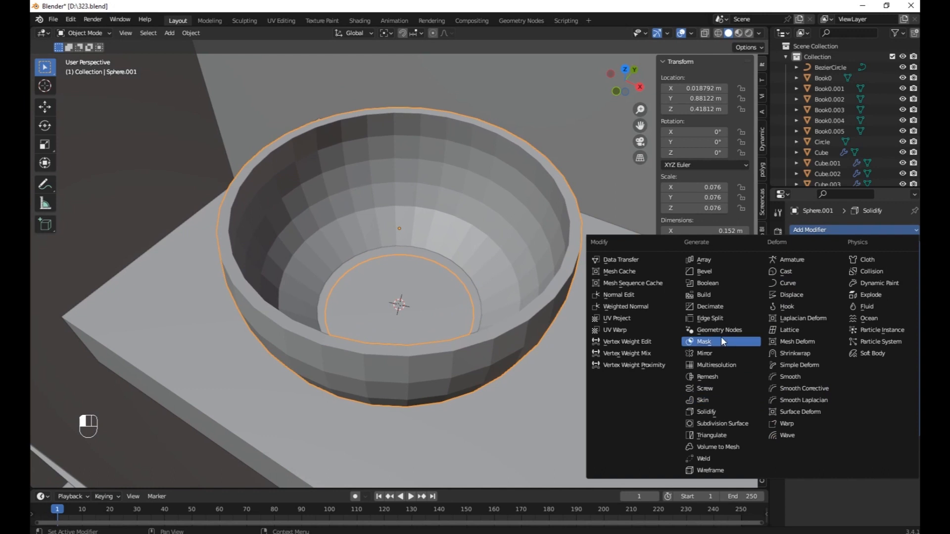
{"action": "left_click", "coordinate": [713, 423]}
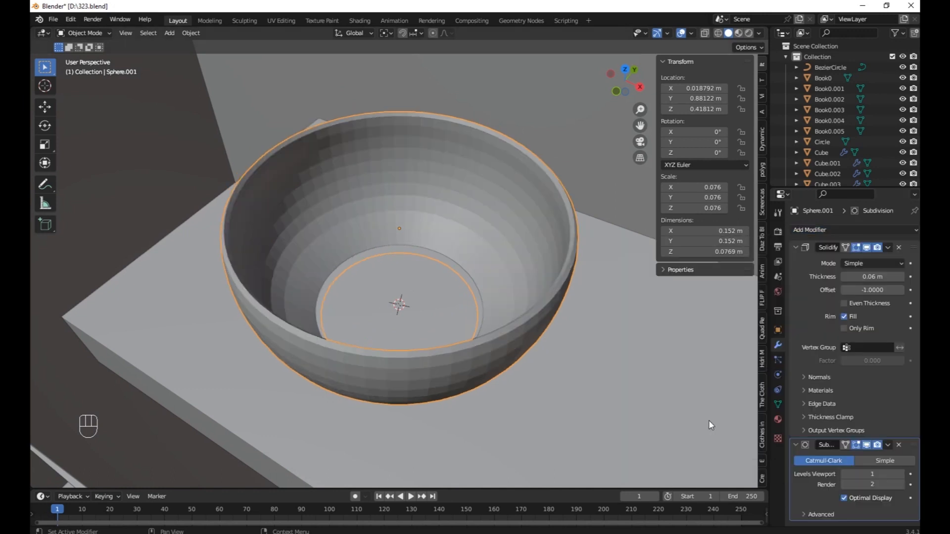
{"action": "left_click", "coordinate": [900, 474]}
{"action": "left_click", "coordinate": [902, 473]}
Step: Raise the bowl about 0.006 m along Z so that it rests on the wall shelf
{"action": "middle_click_drag", "start_coordinate": [548, 263], "coordinate": [503, 240]}
{"action": "key", "text": "g"}
{"action": "key", "text": "z"}
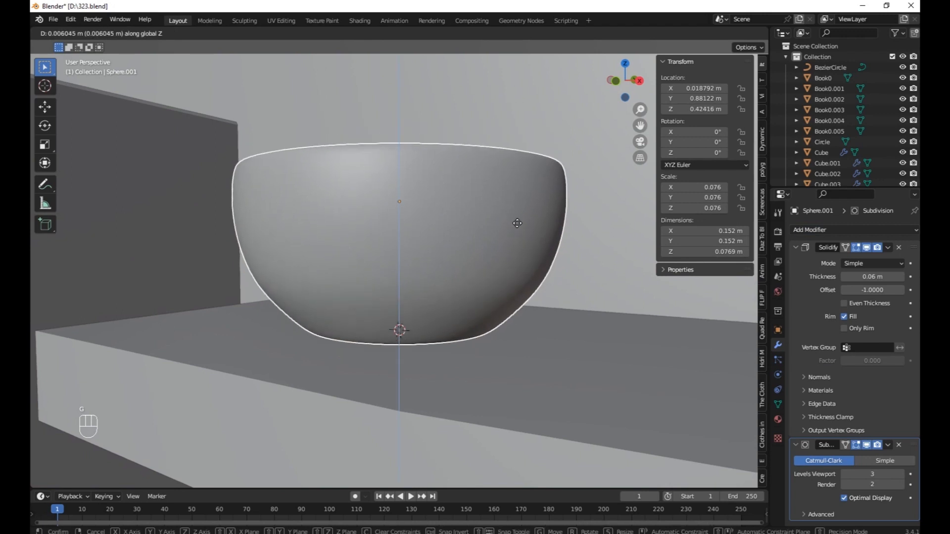
{"action": "left_click", "coordinate": [516, 230]}
Step: Increase the bowl's Solidify thickness and shade the bowl smooth
{"action": "middle_click_drag", "start_coordinate": [516, 230], "coordinate": [750, 325]}
{"action": "mouse_move", "coordinate": [873, 278]}
{"action": "left_mouse_down"}
{"action": "mouse_move", "coordinate": [891, 278]}
{"action": "mouse_move", "coordinate": [881, 278]}
{"action": "left_mouse_up"}
{"action": "left_click", "coordinate": [191, 33]}
{"action": "left_click", "coordinate": [213, 275]}
Step: Add a plane at the bowl, scale it to about 0.059, rotate it 90° about X and raise it along Z
{"action": "middle_click_drag", "start_coordinate": [366, 336], "coordinate": [432, 288]}
{"action": "scroll", "coordinate": [432, 288], "scroll_direction": "down", "scroll_amount": 4}
{"action": "key", "text": "shift+a"}
{"action": "key", "text": "s"}
{"action": "left_click", "coordinate": [458, 301]}
{"action": "key", "text": "r"}
{"action": "key", "text": "x"}
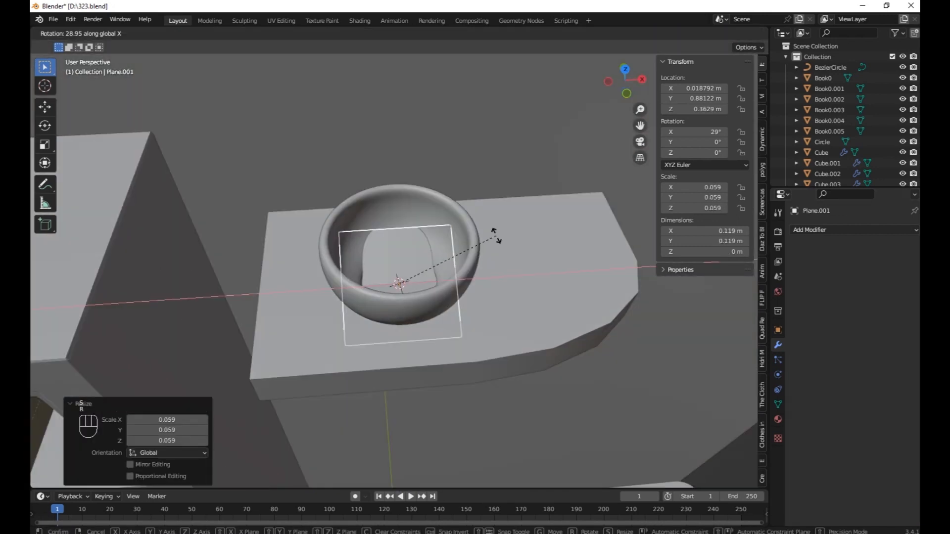
{"action": "key", "text": "9"}
{"action": "key", "text": "0"}
{"action": "key", "text": "Return"}
{"action": "key", "text": "g"}
{"action": "key", "text": "z"}
{"action": "left_click", "coordinate": [466, 139]}
Step: Narrow the plane along X to about 0.016 m, lower it into the bowl and bring its top edge down to the rim
{"action": "key", "text": "Tab"}
{"action": "key", "text": "s"}
{"action": "key", "text": "x"}
{"action": "left_click", "coordinate": [424, 165]}
{"action": "key", "text": "g"}
{"action": "key", "text": "z"}
{"action": "left_click", "coordinate": [424, 222]}
{"action": "middle_click_drag", "start_coordinate": [424, 221], "coordinate": [470, 218]}
{"action": "right_click", "coordinate": [401, 168]}
{"action": "key", "text": "g"}
{"action": "key", "text": "z"}
{"action": "left_click", "coordinate": [406, 229]}
Step: Extrude the strip's top edge twice upward and outward, and scale the end edge down into a leaf tip
{"action": "key", "text": "e"}
{"action": "left_click", "coordinate": [436, 180]}
{"action": "key", "text": "e"}
{"action": "left_click", "coordinate": [463, 128]}
{"action": "key", "text": "s"}
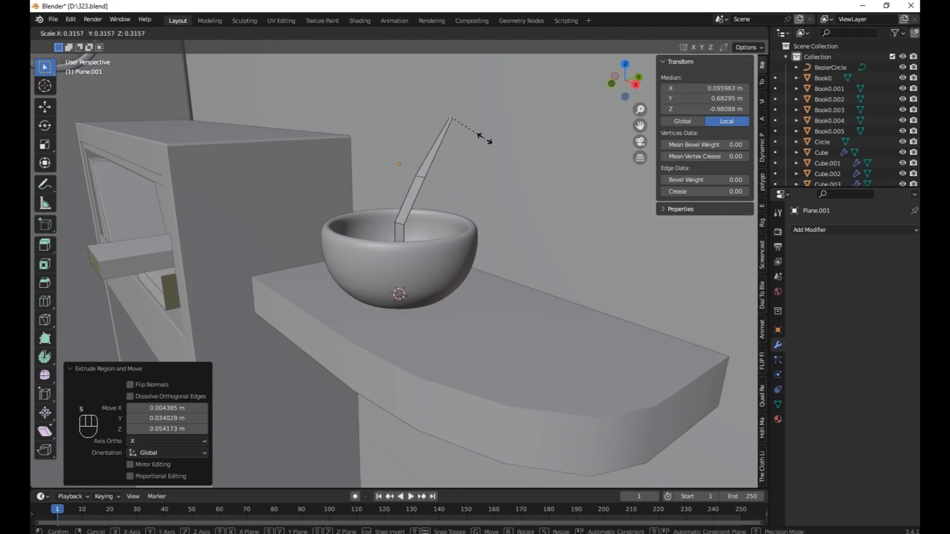
{"action": "left_click", "coordinate": [467, 132]}
Step: Leave mesh editing and add a Solidify modifier with -0.07 m thickness to the leaf
{"action": "key", "text": "Tab"}
{"action": "middle_click_drag", "start_coordinate": [467, 131], "coordinate": [456, 249]}
{"action": "left_click", "coordinate": [841, 230]}
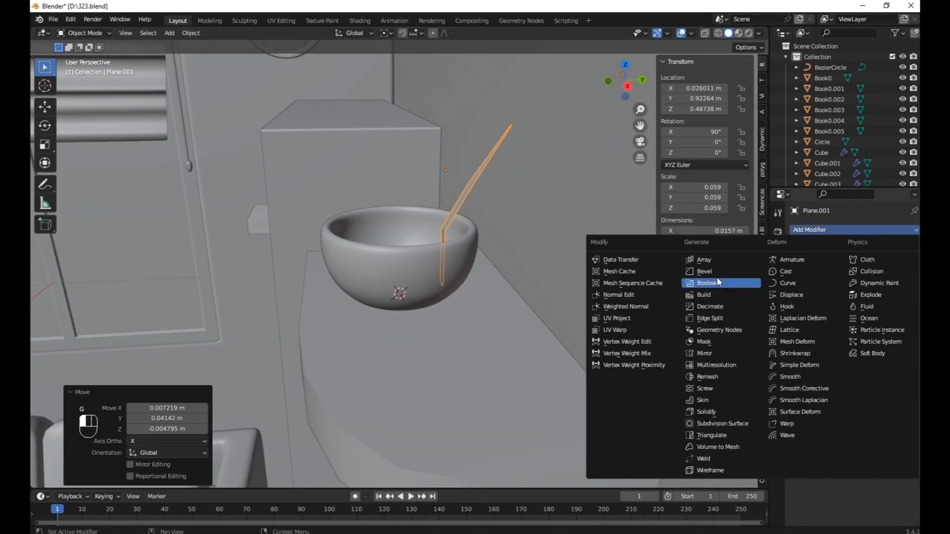
{"action": "left_click", "coordinate": [712, 415]}
{"action": "left_click_drag", "start_coordinate": [872, 277], "coordinate": [841, 277]}
Step: Add a Subdivision Surface modifier with viewport level 2 to the leaf and lower it about 0.012 m along Z
{"action": "left_click", "coordinate": [841, 230]}
{"action": "left_click", "coordinate": [722, 424]}
{"action": "middle_click_drag", "start_coordinate": [445, 223], "coordinate": [494, 265]}
{"action": "left_click", "coordinate": [902, 474]}
{"action": "key", "text": "g"}
{"action": "key", "text": "z"}
{"action": "left_click", "coordinate": [363, 229]}
Step: Duplicate the leaf in place and rotate the copy roughly 13.5° about Z around the bowl's center
{"action": "scroll", "coordinate": [495, 264], "scroll_direction": "up", "scroll_amount": 2}
{"action": "key", "text": "shift+d"}
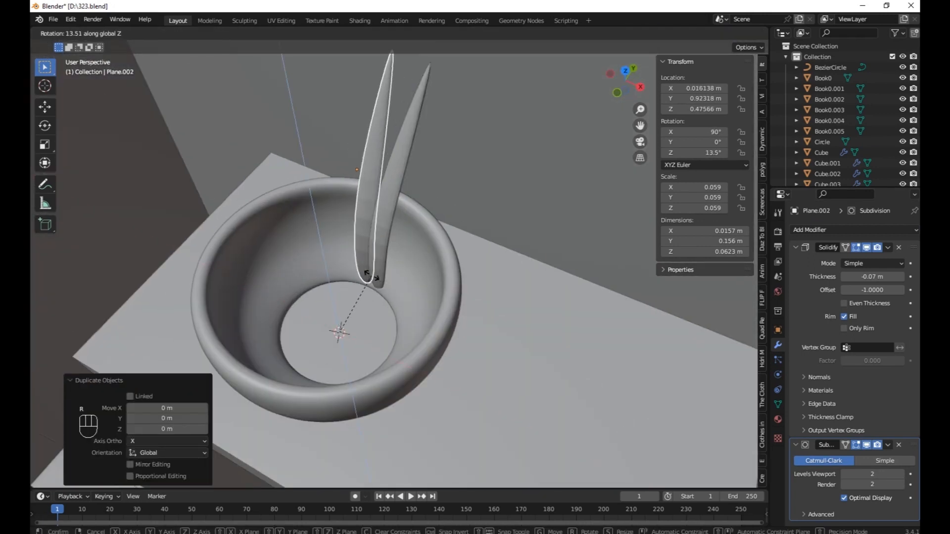
{"action": "left_click", "coordinate": [446, 301]}
{"action": "key", "text": "r"}
{"action": "key", "text": "z"}
{"action": "left_click", "coordinate": [376, 246]}
Step: Make further leaf copies, rotating each about Z to spread them along one side of the bowl
{"action": "key", "text": "shift+d"}
{"action": "right_click", "coordinate": [421, 314]}
{"action": "key", "text": "r"}
{"action": "key", "text": "z"}
{"action": "left_click", "coordinate": [379, 279]}
{"action": "key", "text": "shift+d"}
{"action": "key", "text": "r"}
{"action": "key", "text": "z"}
{"action": "left_click", "coordinate": [303, 292]}
{"action": "middle_click_drag", "start_coordinate": [410, 364], "coordinate": [423, 325]}
{"action": "scroll", "coordinate": [423, 325], "scroll_direction": "down", "scroll_amount": 4}
{"action": "key", "text": "shift+d"}
{"action": "key", "text": "r"}
{"action": "key", "text": "z"}
{"action": "left_click", "coordinate": [374, 273]}
Step: Duplicate leaves and rotate the copies about Z to fill the rest of the ring, turning the last pair about 42°
{"action": "key", "text": "shift+d"}
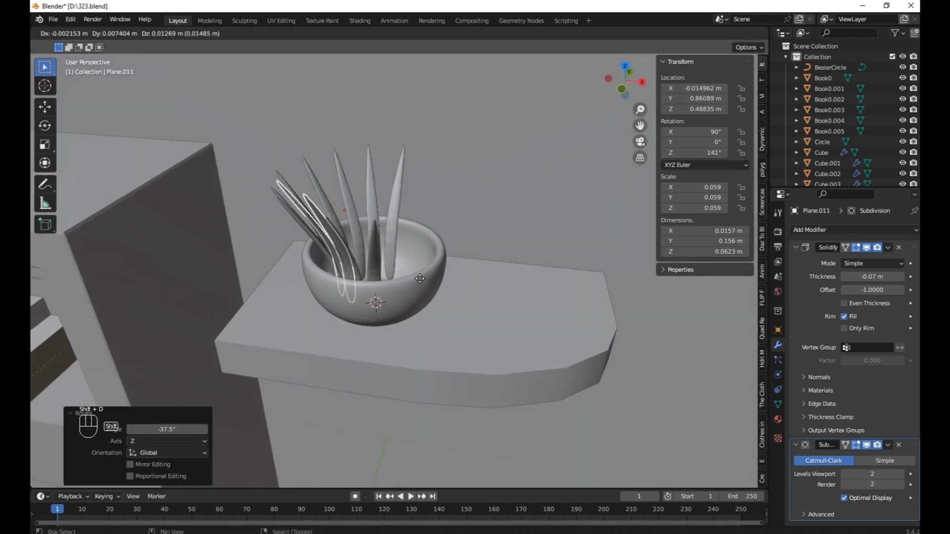
{"action": "key", "text": "r"}
{"action": "key", "text": "z"}
{"action": "left_click", "coordinate": [391, 286]}
{"action": "key", "text": "shift+d"}
{"action": "key", "text": "r"}
{"action": "key", "text": "z"}
{"action": "left_click", "coordinate": [408, 247]}
{"action": "middle_click_drag", "start_coordinate": [409, 257], "coordinate": [386, 331]}
{"action": "key", "text": "shift+d"}
{"action": "key", "text": "r"}
{"action": "key", "text": "z"}
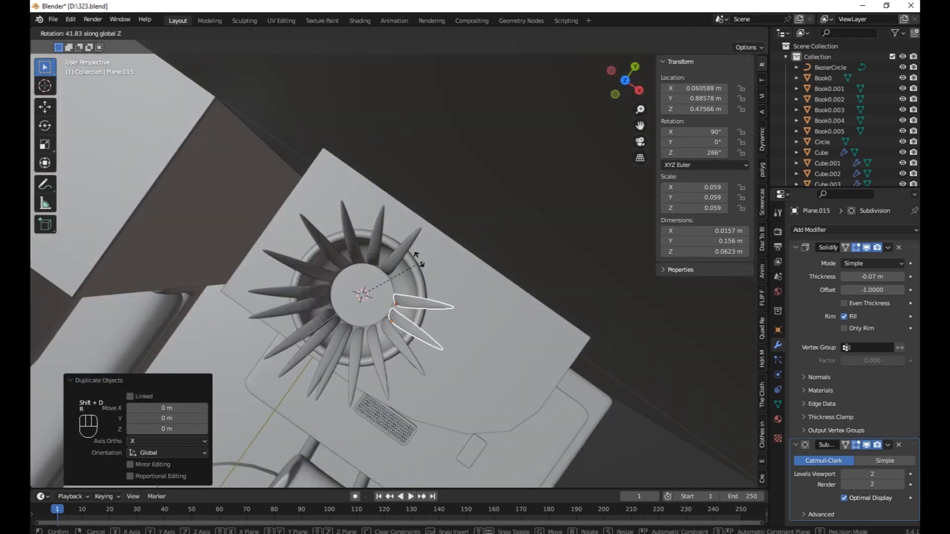
{"action": "left_click", "coordinate": [414, 253]}
Step: Assign a new material to the selected plant leaves and save the file
{"action": "middle_click_drag", "start_coordinate": [405, 260], "coordinate": [418, 216]}
{"action": "left_click", "coordinate": [404, 221], "text": "shift"}
{"action": "left_click", "coordinate": [191, 33]}
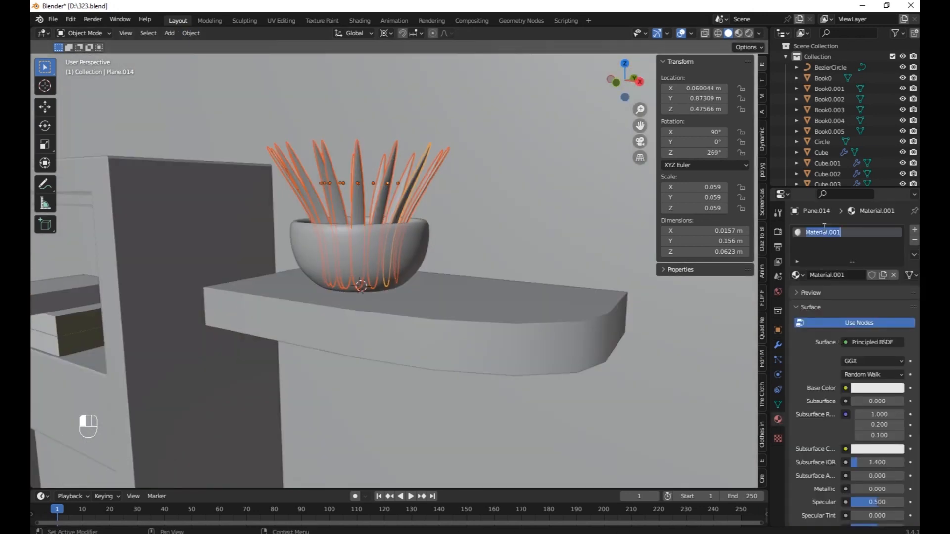
{"action": "left_click", "coordinate": [340, 298]}
{"action": "scroll", "coordinate": [388, 333], "scroll_direction": "down", "scroll_amount": 4}
{"action": "middle_click_drag", "start_coordinate": [388, 333], "coordinate": [408, 353]}
{"action": "scroll", "coordinate": [409, 352], "scroll_direction": "down", "scroll_amount": 3}
{"action": "key", "text": "ctrl+s"}
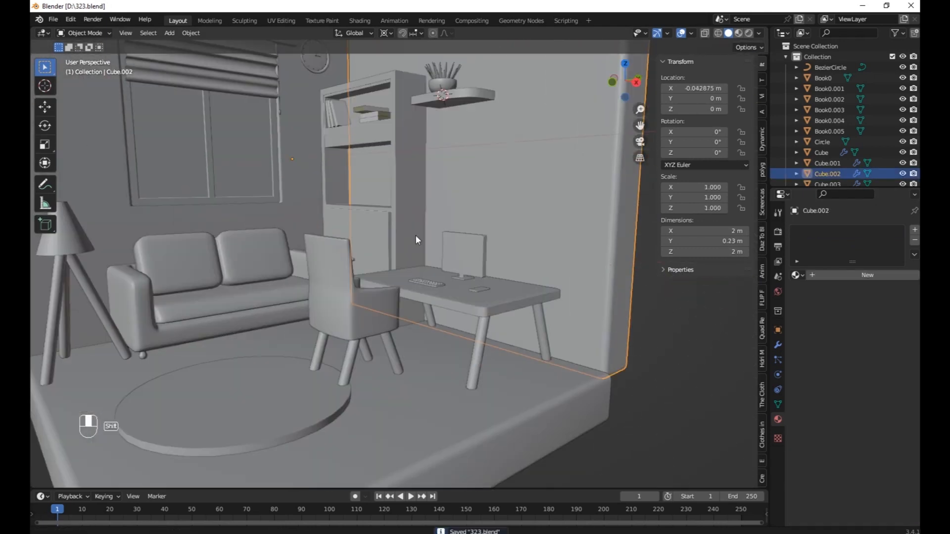
Step: Show the scene in Material Preview shading and enable Eevee Ambient Occlusion with a distance of 0.68 m
{"action": "scroll", "coordinate": [415, 235], "scroll_direction": "down", "scroll_amount": 3}
{"action": "scroll", "coordinate": [415, 236], "scroll_direction": "up", "scroll_amount": 3}
{"action": "left_click", "coordinate": [738, 33]}
{"action": "middle_click_drag", "start_coordinate": [422, 234], "coordinate": [415, 281]}
{"action": "left_click", "coordinate": [778, 233]}
{"action": "left_click", "coordinate": [803, 305]}
{"action": "left_click", "coordinate": [797, 305]}
{"action": "left_click_drag", "start_coordinate": [847, 321], "coordinate": [881, 320]}
Step: Duplicate the floor base's top face in place and separate the copy into its own object
{"action": "mouse_move", "coordinate": [376, 292]}
{"action": "middle_mouse_down"}
{"action": "mouse_move", "coordinate": [364, 299]}
{"action": "mouse_move", "coordinate": [346, 377]}
{"action": "mouse_move", "coordinate": [310, 386]}
{"action": "mouse_move", "coordinate": [350, 394]}
{"action": "middle_mouse_up"}
{"action": "left_click", "coordinate": [340, 404]}
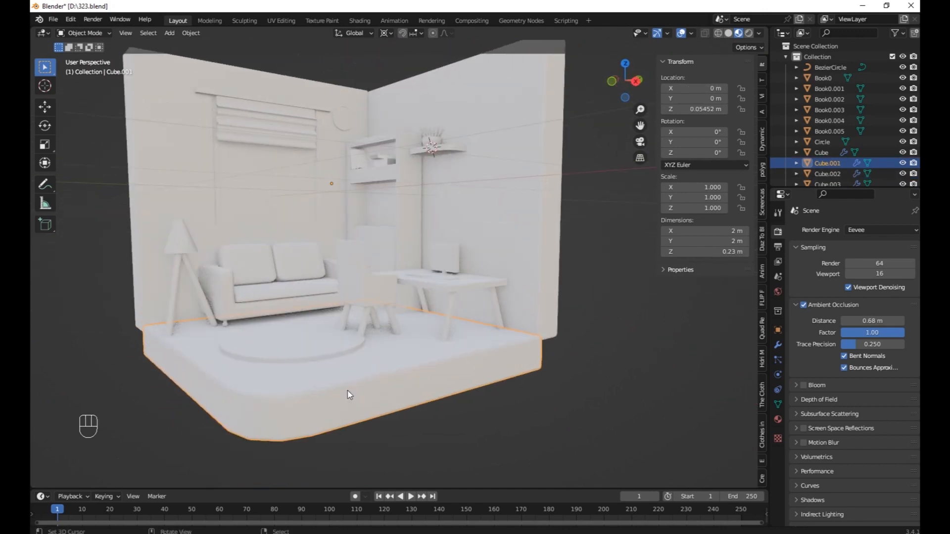
{"action": "scroll", "coordinate": [350, 394], "scroll_direction": "up", "scroll_amount": 2}
{"action": "middle_click_drag", "start_coordinate": [286, 230], "coordinate": [293, 274], "text": "shift"}
{"action": "scroll", "coordinate": [329, 310], "scroll_direction": "up", "scroll_amount": 1}
{"action": "middle_click_drag", "start_coordinate": [328, 309], "coordinate": [218, 470], "text": "shift"}
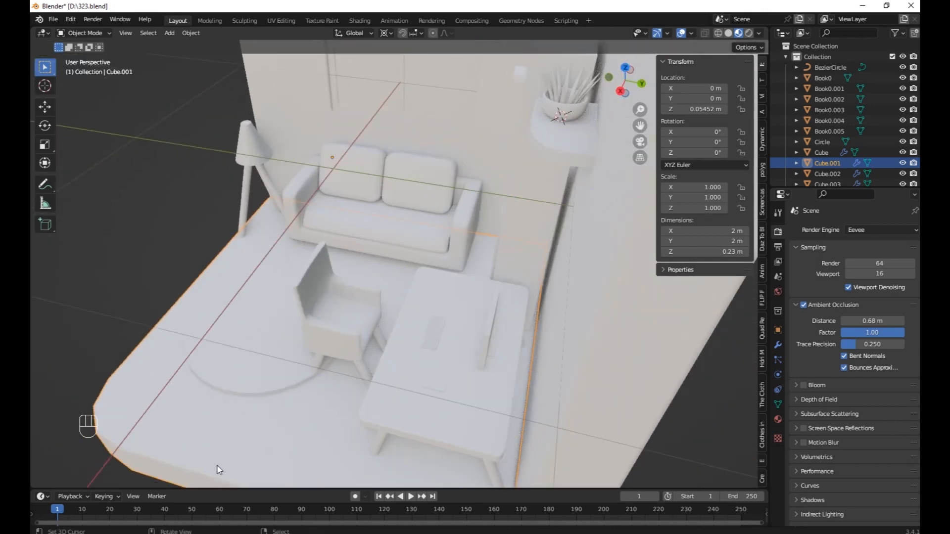
{"action": "middle_click_drag", "start_coordinate": [239, 424], "coordinate": [280, 319]}
{"action": "key", "text": "Tab"}
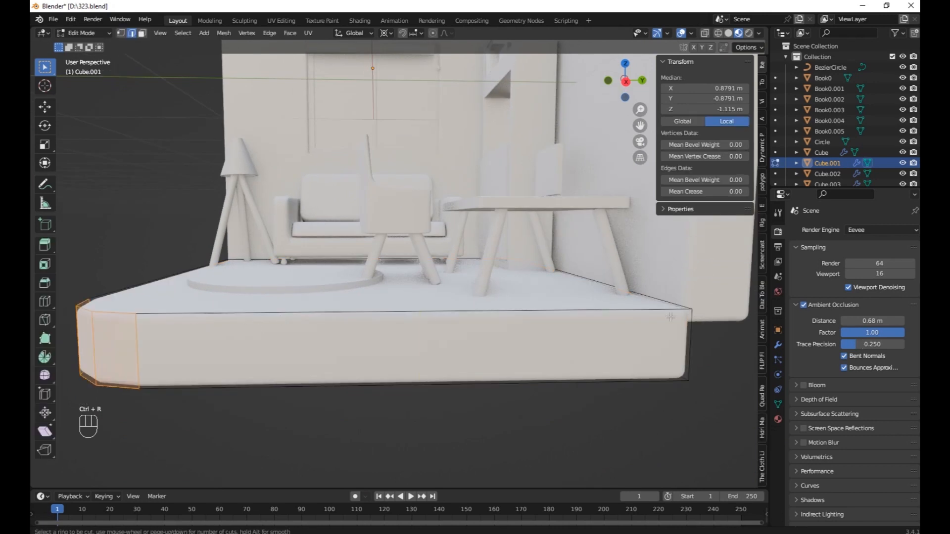
{"action": "key", "text": "Tab"}
{"action": "key", "text": "Tab"}
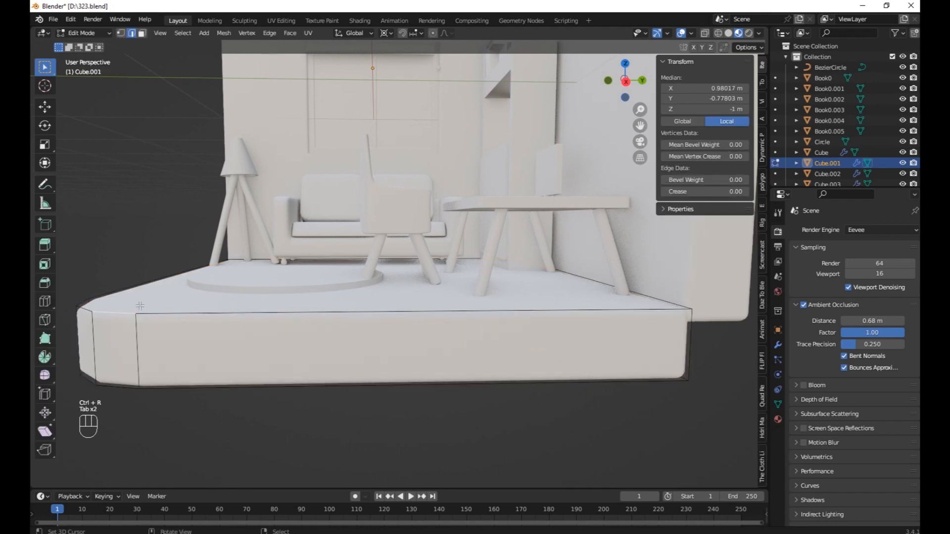
{"action": "left_click", "coordinate": [141, 34]}
{"action": "right_click", "coordinate": [166, 295]}
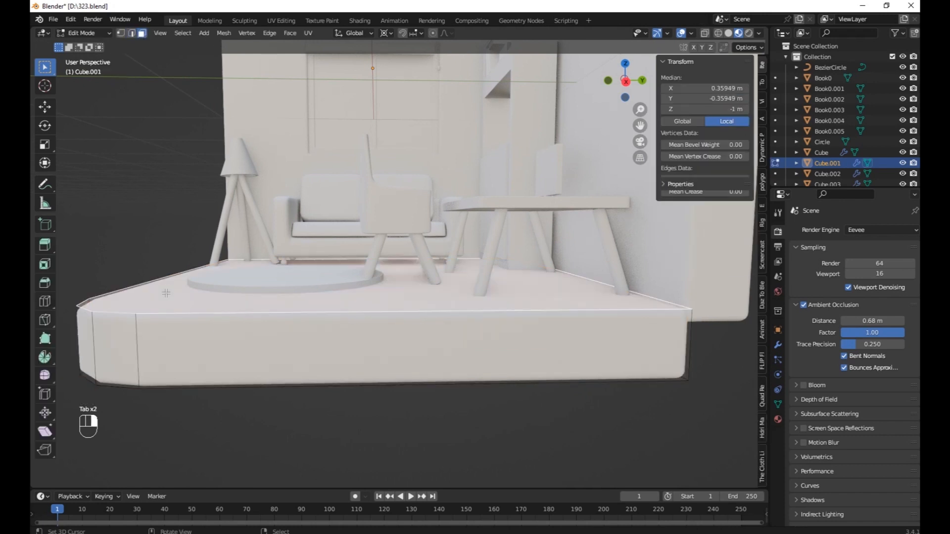
{"action": "key", "text": "shift+d"}
{"action": "right_click", "coordinate": [280, 258]}
{"action": "key", "text": "p"}
{"action": "left_click", "coordinate": [299, 281]}
{"action": "key", "text": "Tab"}
Step: Extrude the separated floor face upward about 0.017 m to form a thin floor slab
{"action": "left_click", "coordinate": [150, 304]}
{"action": "key", "text": "Tab"}
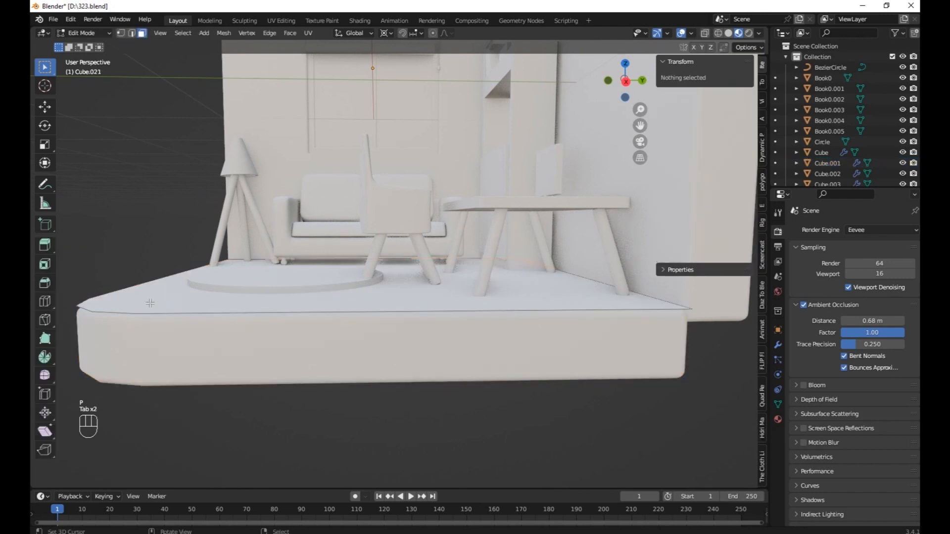
{"action": "key", "text": "a"}
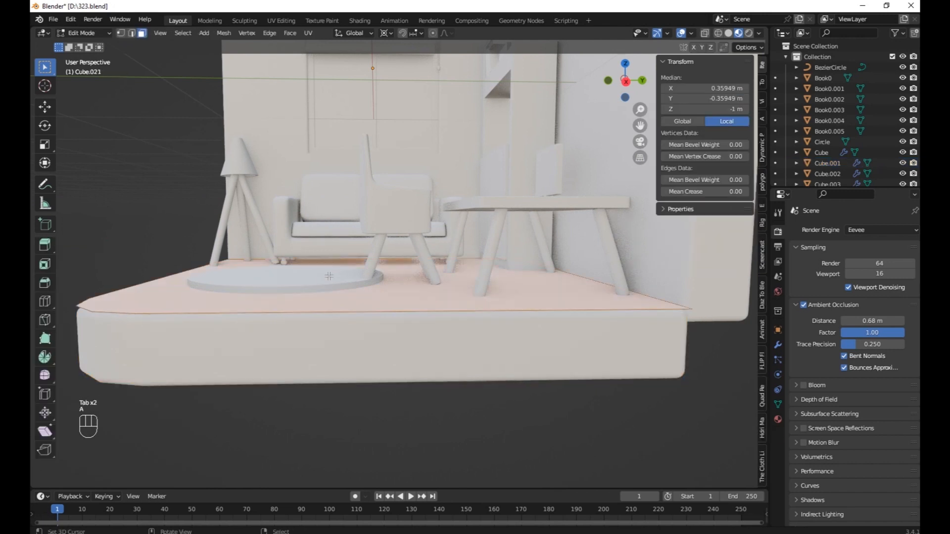
{"action": "key", "text": "e"}
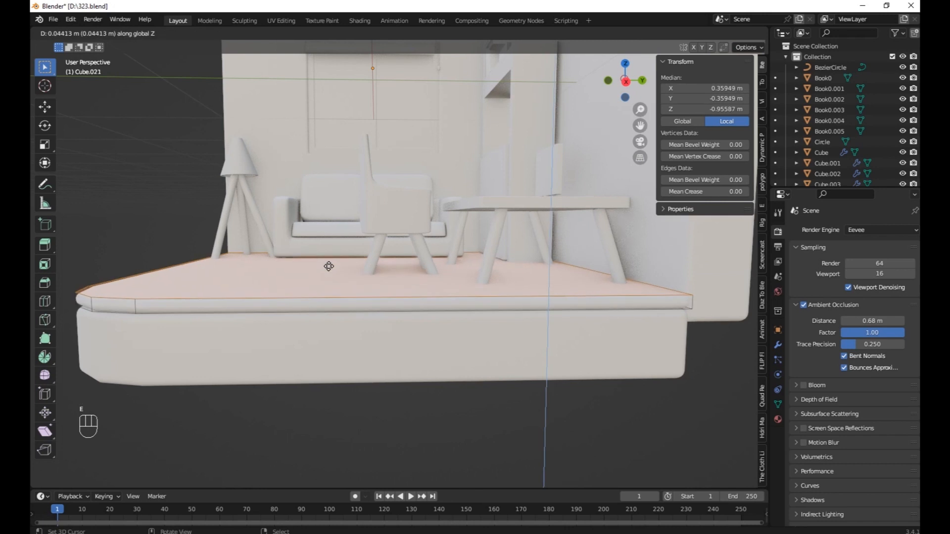
{"action": "left_click", "coordinate": [328, 272]}
{"action": "key", "text": "Tab"}
Step: Create a new material for the floor slab and open its base color for editing
{"action": "middle_click_drag", "start_coordinate": [328, 272], "coordinate": [426, 306]}
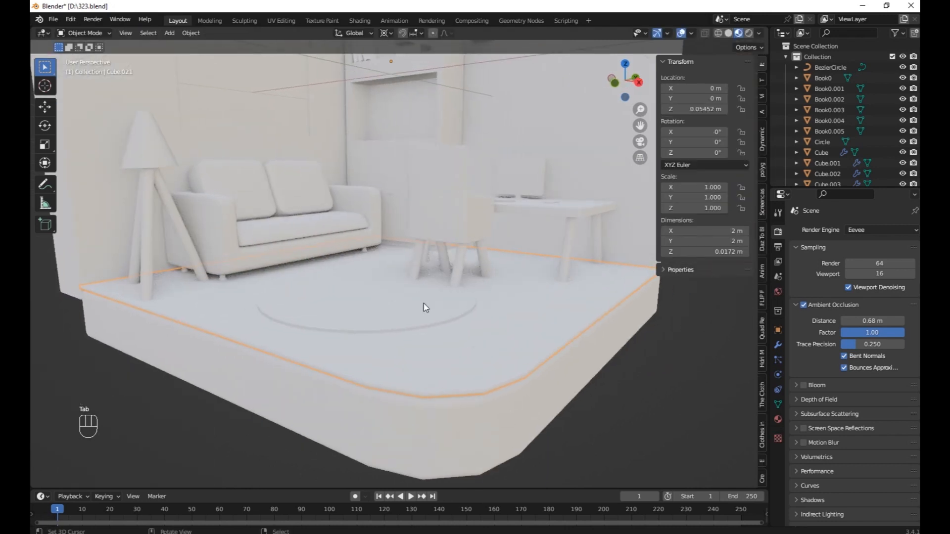
{"action": "left_click", "coordinate": [777, 419]}
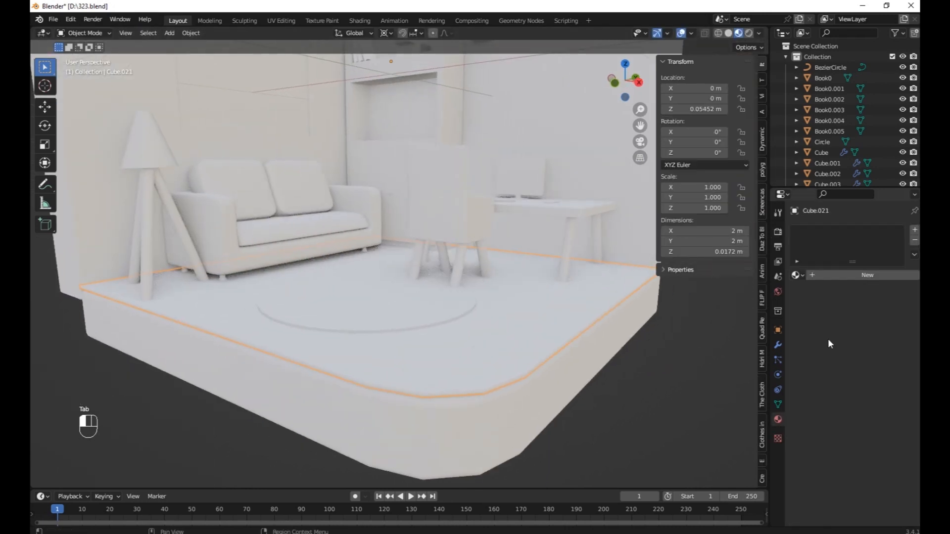
{"action": "left_click", "coordinate": [885, 275]}
{"action": "left_click", "coordinate": [871, 388]}
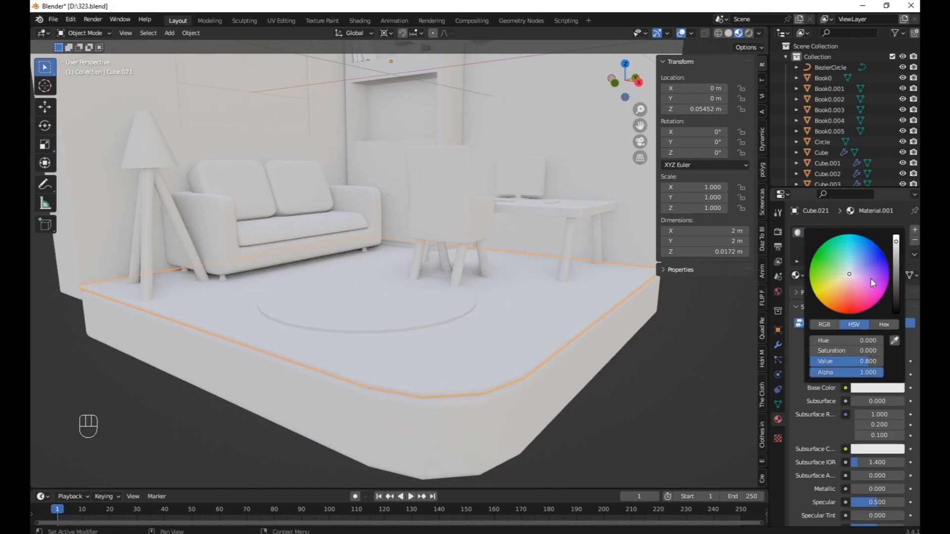
Step: Give the floor base a new material with a red base color of about hue 0.998, saturation 0.883 and value 0.787
{"action": "left_click", "coordinate": [381, 418]}
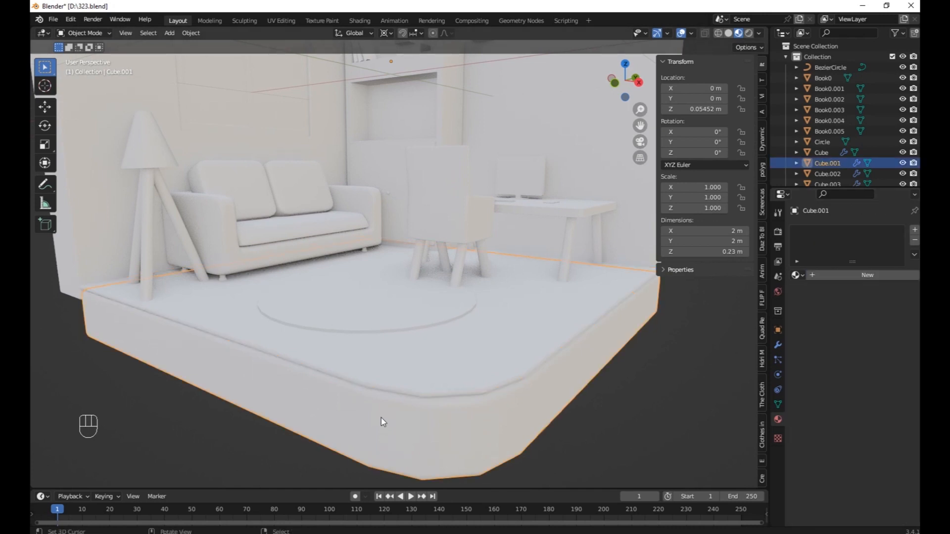
{"action": "left_click", "coordinate": [866, 277]}
{"action": "left_click", "coordinate": [865, 389]}
{"action": "left_click_drag", "start_coordinate": [857, 296], "coordinate": [849, 299]}
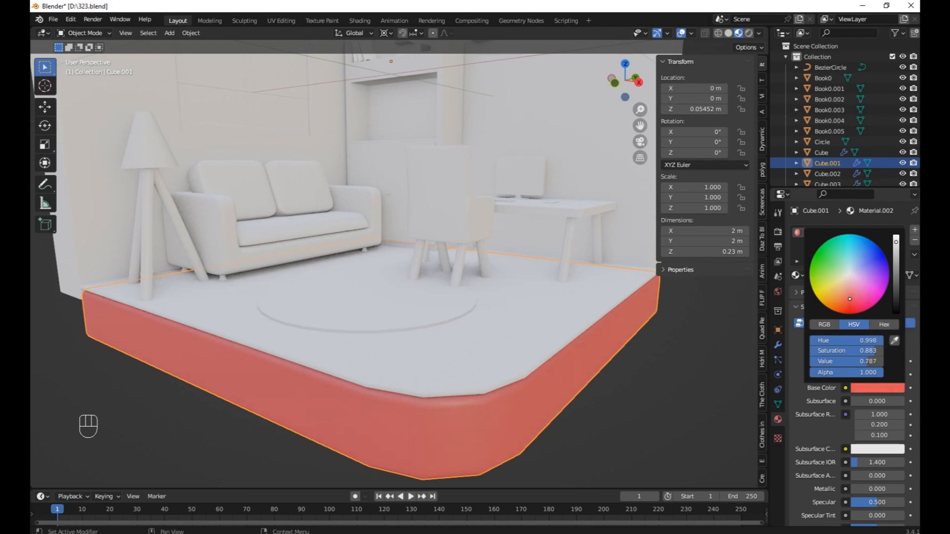
{"action": "middle_click_drag", "start_coordinate": [257, 420], "coordinate": [234, 426]}
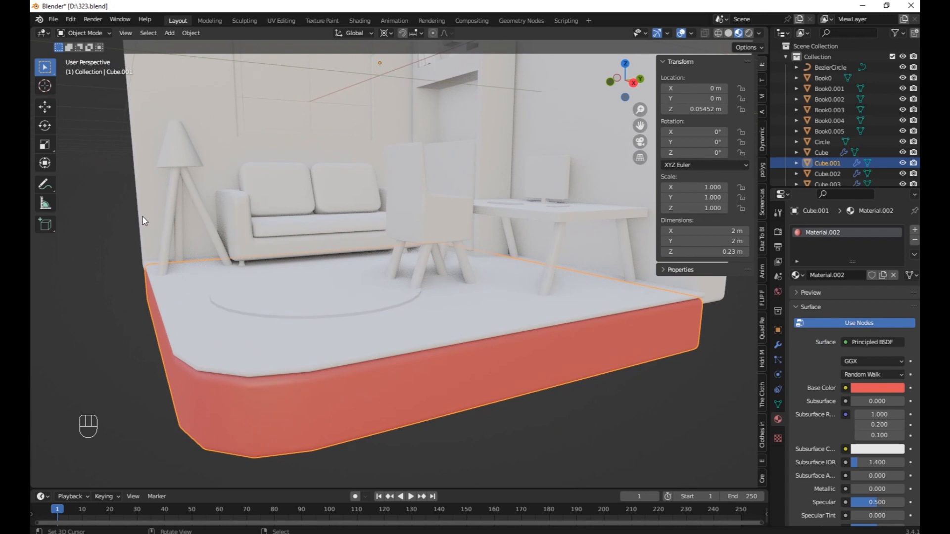
Step: Link the floor base's red material to the wall with the window
{"action": "left_click", "coordinate": [203, 351]}
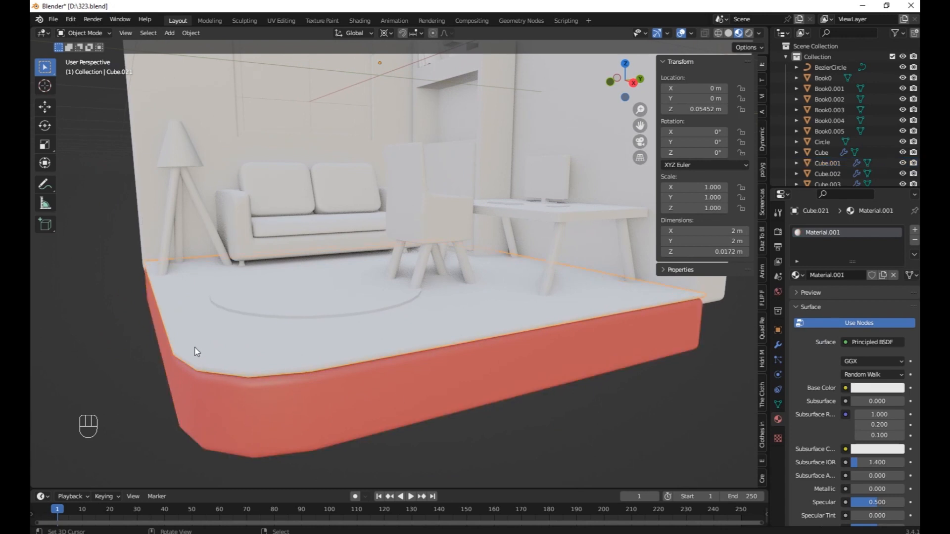
{"action": "middle_click_drag", "start_coordinate": [196, 347], "coordinate": [215, 340]}
{"action": "left_click", "coordinate": [228, 331]}
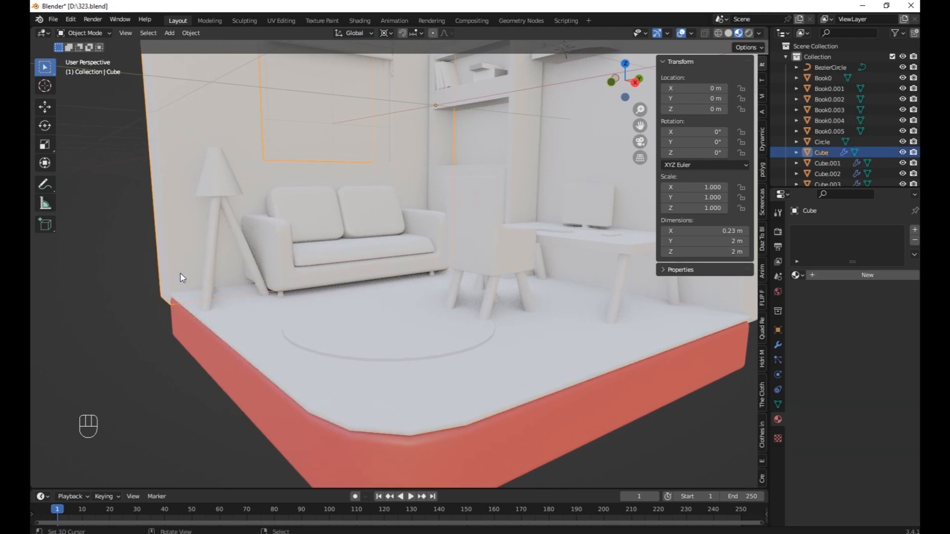
{"action": "left_click", "coordinate": [236, 397], "text": "ctrl"}
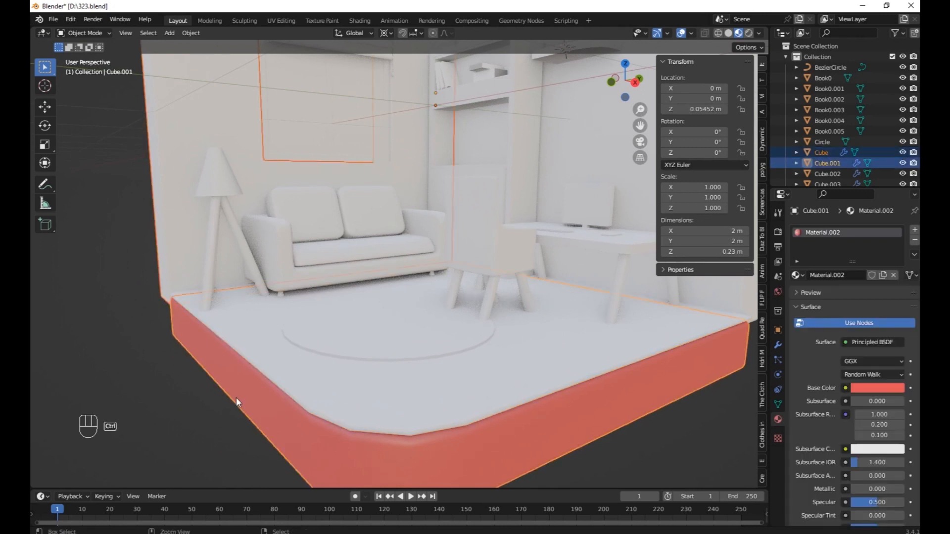
{"action": "key", "text": "ctrl+l"}
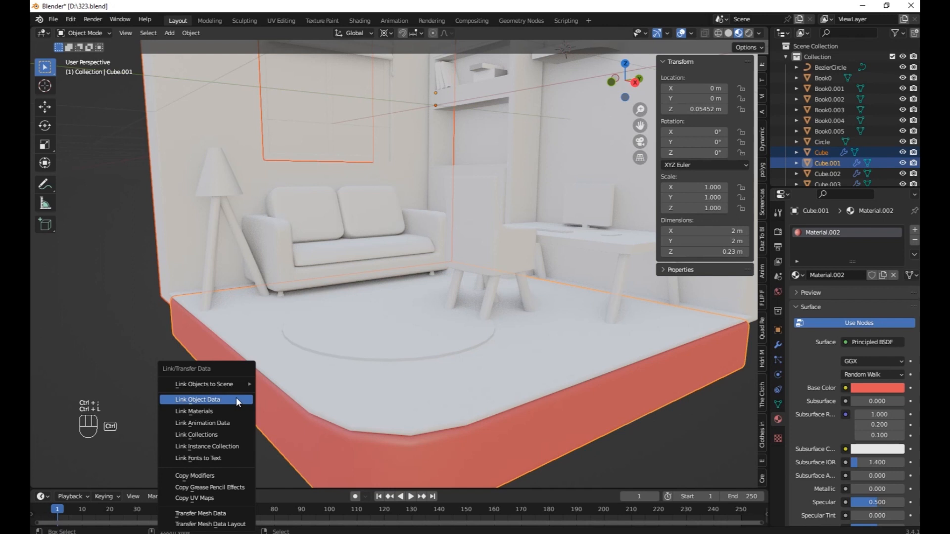
{"action": "left_click", "coordinate": [230, 409]}
{"action": "scroll", "coordinate": [396, 268], "scroll_direction": "down", "scroll_amount": 4}
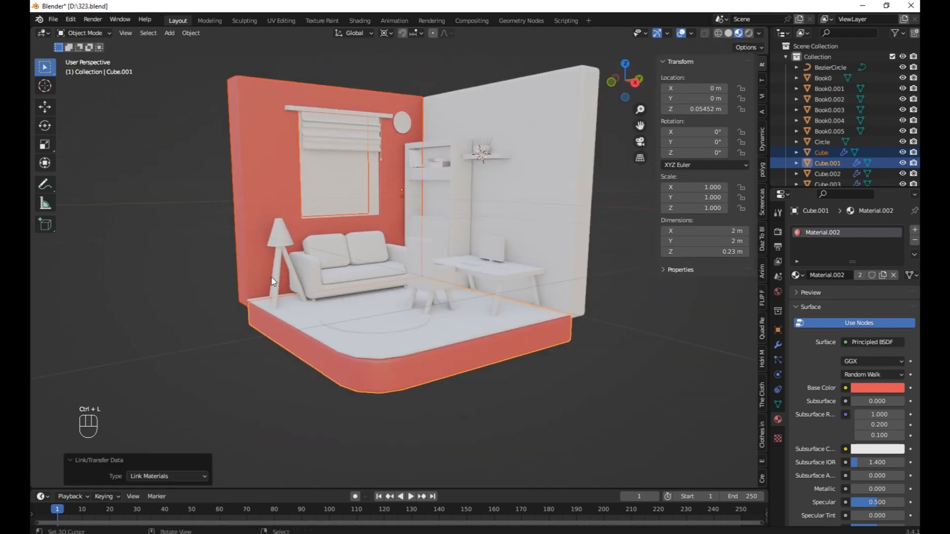
Step: Link the floor slab's material to the wall behind the desk and slightly darken that material's base color
{"action": "left_click", "coordinate": [574, 119]}
{"action": "left_click", "coordinate": [361, 347], "text": "shift"}
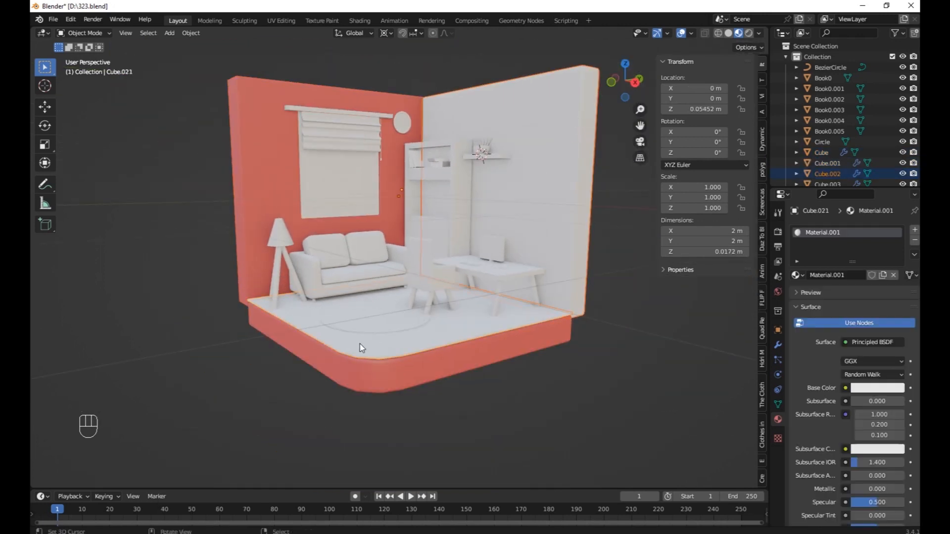
{"action": "key", "text": "ctrl+l"}
{"action": "left_click", "coordinate": [359, 344]}
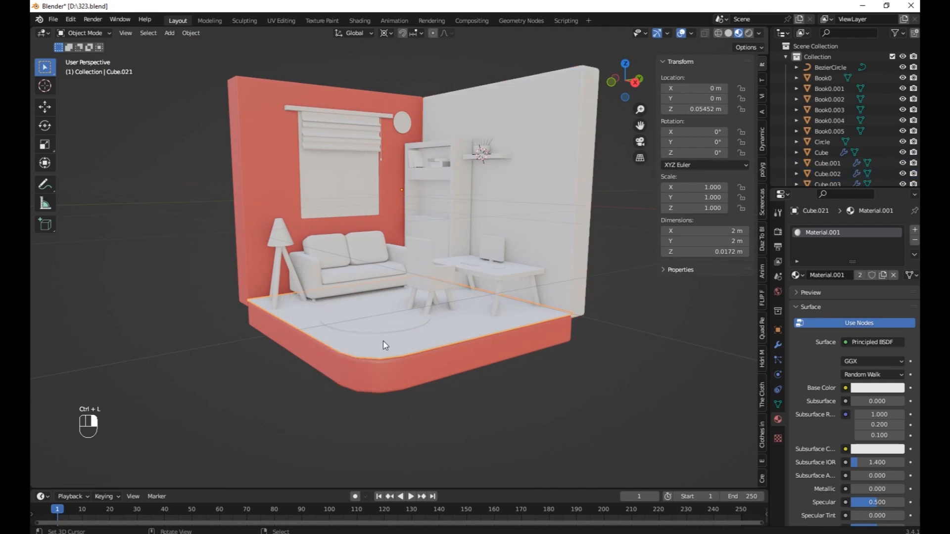
{"action": "left_click", "coordinate": [876, 389]}
{"action": "mouse_move", "coordinate": [899, 247]}
{"action": "left_mouse_down"}
{"action": "mouse_move", "coordinate": [897, 257]}
{"action": "mouse_move", "coordinate": [896, 243]}
{"action": "left_mouse_up"}
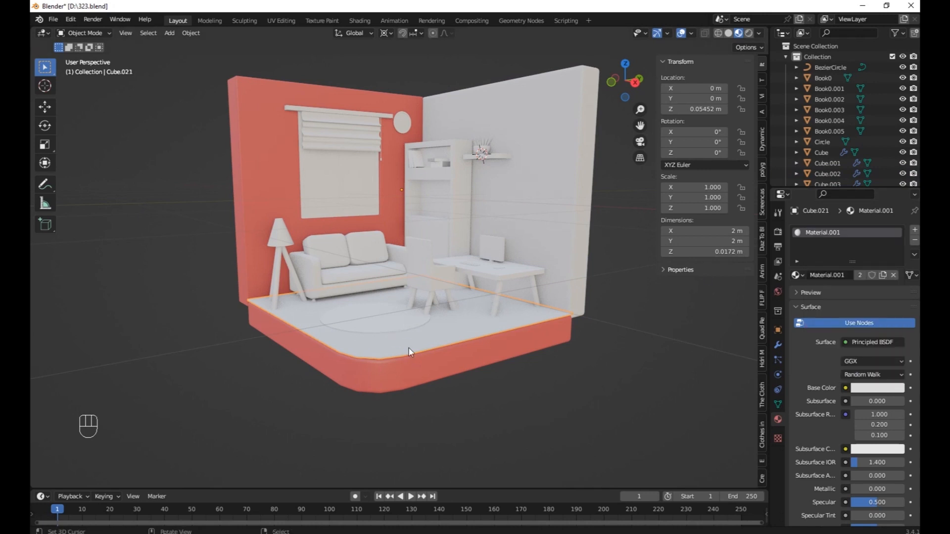
Step: Give the sofa frame a new material with a blue base color of about hue 0.59
{"action": "scroll", "coordinate": [409, 352], "scroll_direction": "up", "scroll_amount": 6}
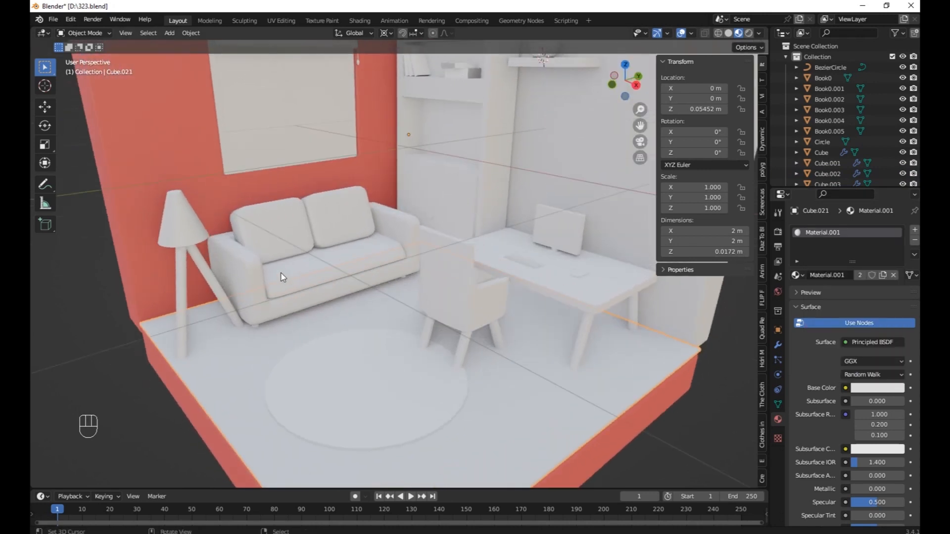
{"action": "left_click", "coordinate": [263, 267]}
{"action": "left_click", "coordinate": [850, 276]}
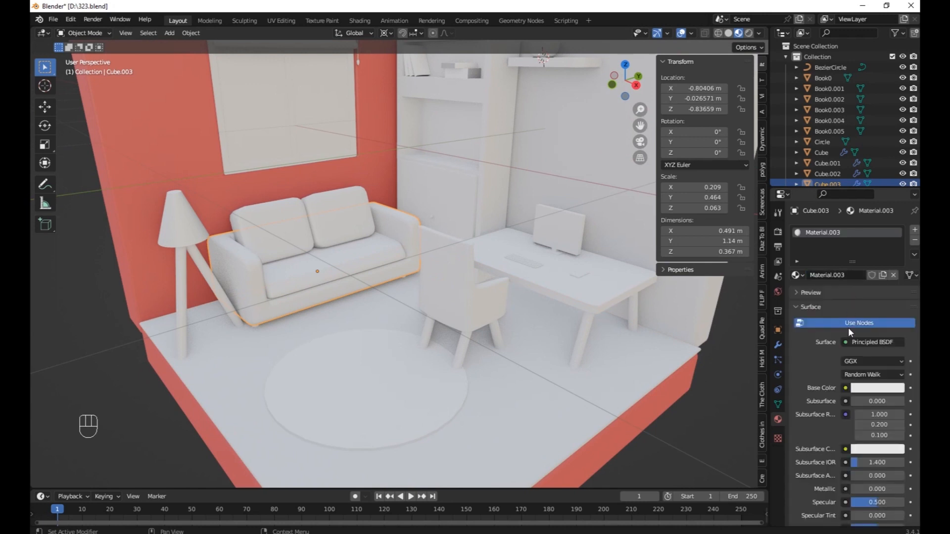
{"action": "left_click", "coordinate": [877, 388]}
{"action": "left_click_drag", "start_coordinate": [858, 269], "coordinate": [859, 255]}
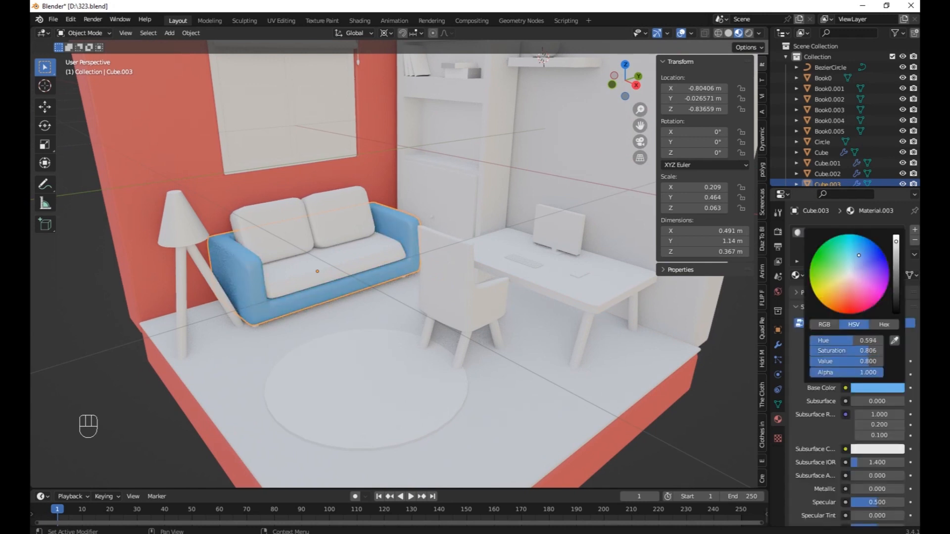
{"action": "scroll", "coordinate": [860, 445], "scroll_direction": "down", "scroll_amount": 4}
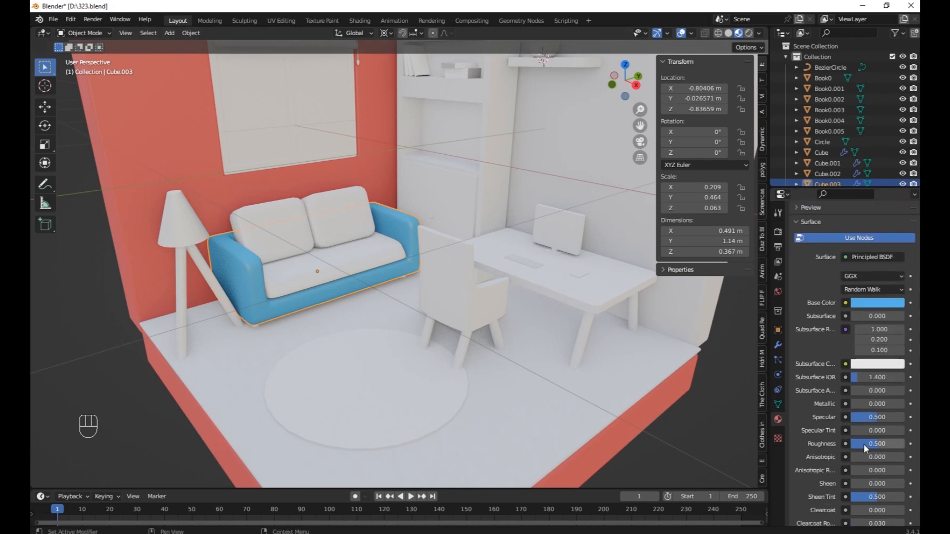
Step: Set the sofa material's roughness to 1.000 and link that material to the seat and back cushions
{"action": "left_click_drag", "start_coordinate": [871, 443], "coordinate": [895, 443]}
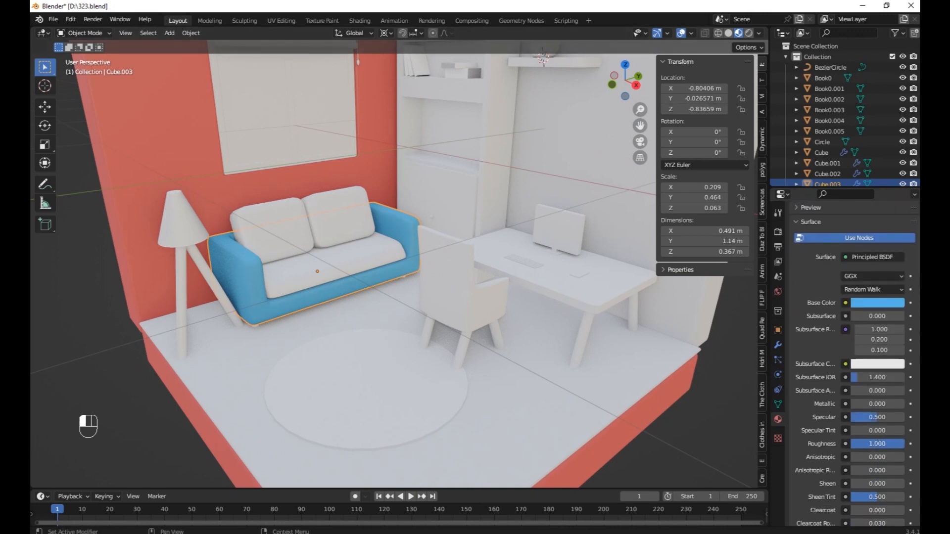
{"action": "scroll", "coordinate": [155, 301], "scroll_direction": "up", "scroll_amount": 2}
{"action": "middle_click_drag", "start_coordinate": [156, 299], "coordinate": [272, 254]}
{"action": "right_click", "coordinate": [278, 257]}
{"action": "left_click", "coordinate": [227, 336], "text": "shift"}
{"action": "key", "text": "ctrl+l"}
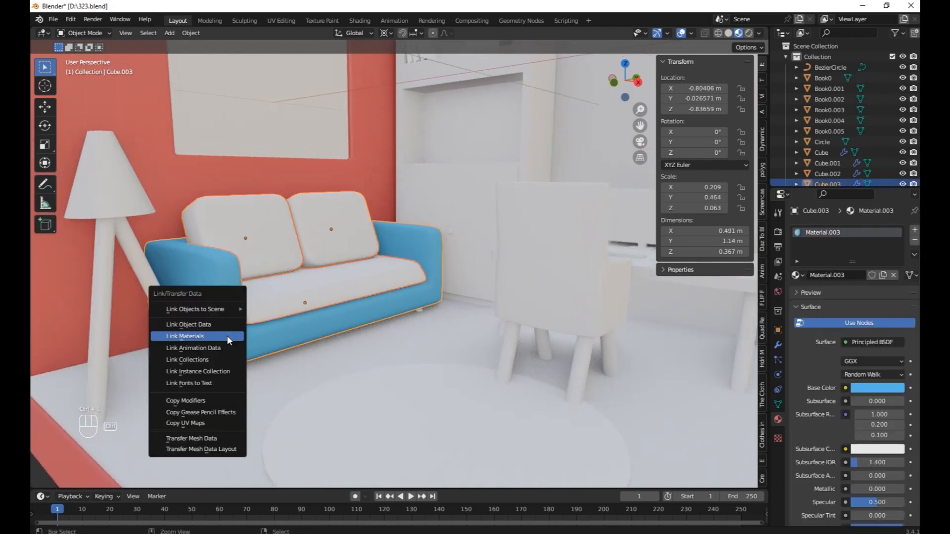
{"action": "left_click", "coordinate": [227, 336]}
Step: Give the floor lamp's leg nearest the sofa a new material with a light tan wood base color
{"action": "scroll", "coordinate": [146, 402], "scroll_direction": "up", "scroll_amount": 3}
{"action": "right_click", "coordinate": [121, 388]}
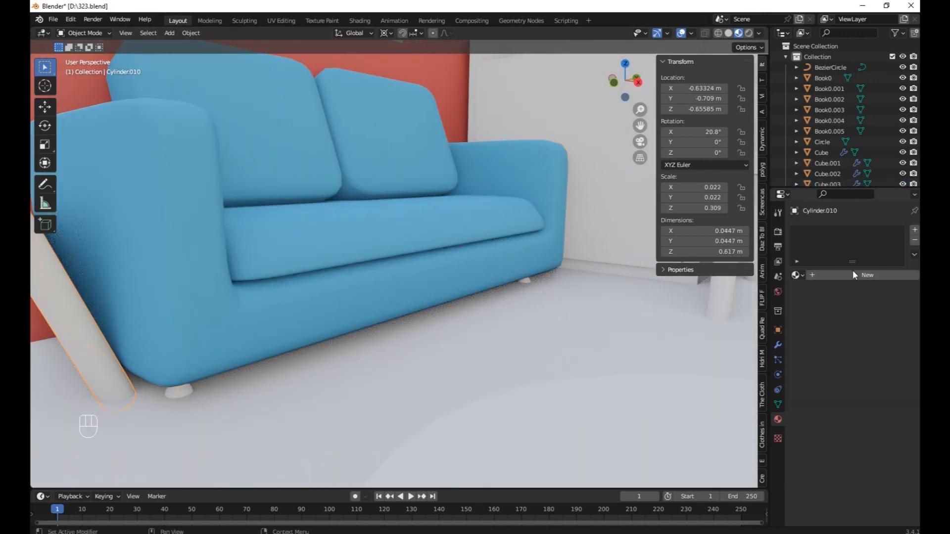
{"action": "left_click", "coordinate": [854, 274]}
{"action": "left_click", "coordinate": [864, 391]}
{"action": "left_click_drag", "start_coordinate": [846, 279], "coordinate": [841, 287]}
{"action": "left_click_drag", "start_coordinate": [896, 244], "coordinate": [896, 248]}
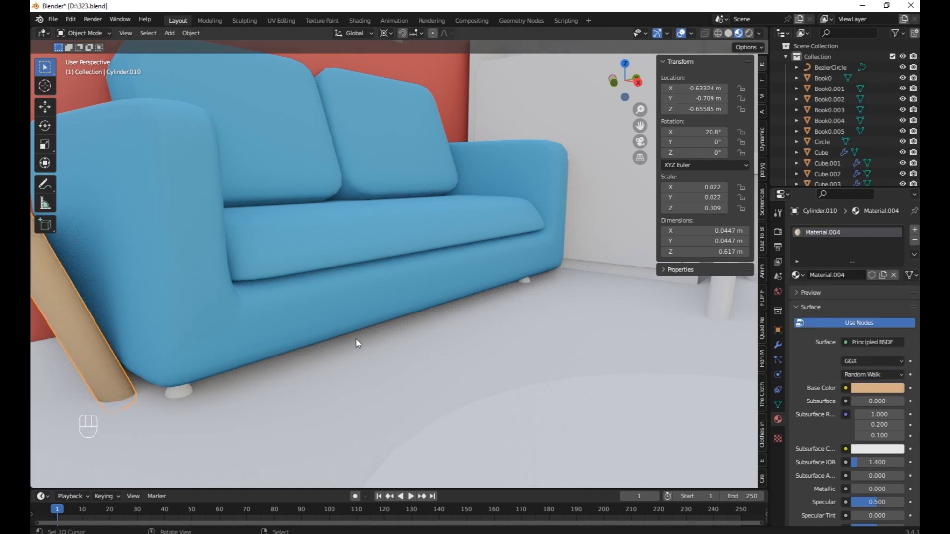
Step: Link the tan leg material to the other two lamp legs and the sofa feet
{"action": "scroll", "coordinate": [355, 338], "scroll_direction": "down", "scroll_amount": 3}
{"action": "right_click", "coordinate": [140, 228]}
{"action": "middle_click_drag", "start_coordinate": [140, 228], "coordinate": [155, 229]}
{"action": "right_click", "coordinate": [135, 237], "text": "shift"}
{"action": "right_click", "coordinate": [321, 339], "text": "shift"}
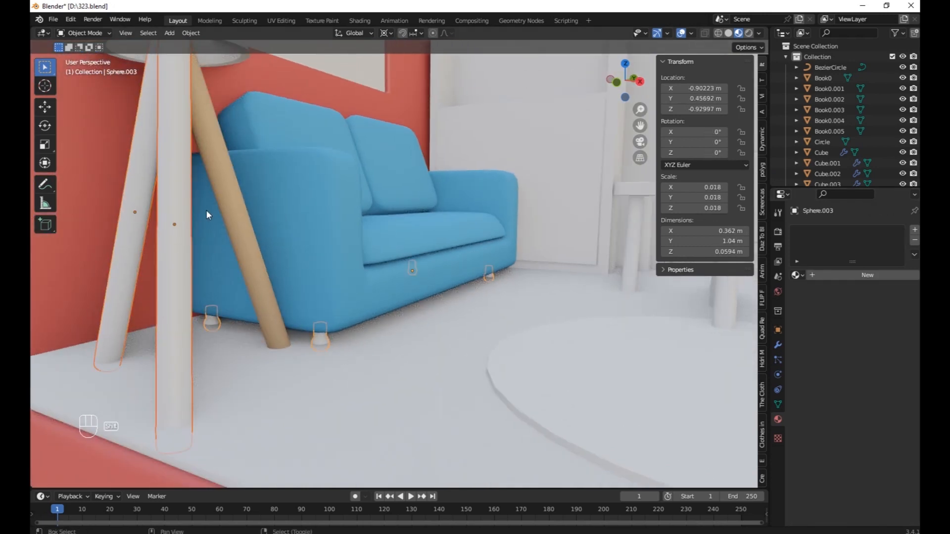
{"action": "right_click", "coordinate": [218, 149], "text": "shift"}
{"action": "key", "text": "ctrl+l"}
{"action": "left_click", "coordinate": [218, 149]}
{"action": "scroll", "coordinate": [817, 428], "scroll_direction": "down", "scroll_amount": 3}
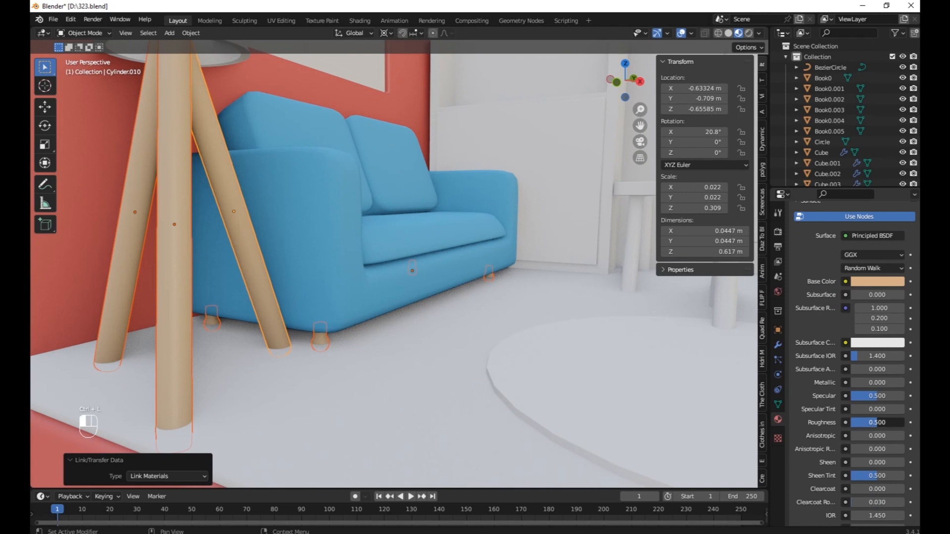
Step: Link the floor slab's white material to the lampshade
{"action": "scroll", "coordinate": [299, 237], "scroll_direction": "down", "scroll_amount": 4}
{"action": "middle_click_drag", "start_coordinate": [299, 237], "coordinate": [260, 268]}
{"action": "right_click", "coordinate": [261, 220]}
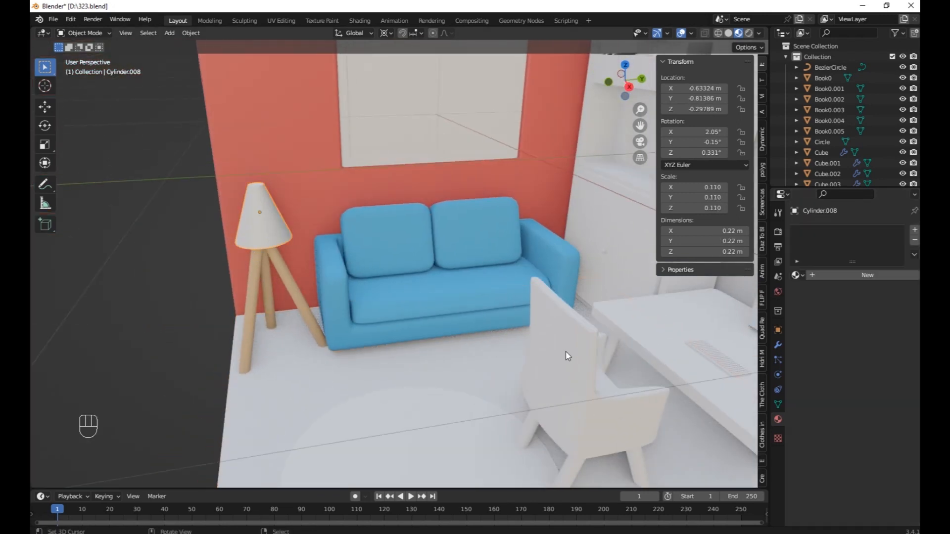
{"action": "right_click", "coordinate": [291, 384], "text": "shift"}
{"action": "key", "text": "ctrl+l"}
{"action": "left_click", "coordinate": [291, 384]}
Step: Link the floor base's red material to the round rug
{"action": "scroll", "coordinate": [291, 384], "scroll_direction": "down", "scroll_amount": 4}
{"action": "middle_click_drag", "start_coordinate": [290, 384], "coordinate": [444, 154]}
{"action": "right_click", "coordinate": [370, 449]}
{"action": "scroll", "coordinate": [370, 449], "scroll_direction": "up", "scroll_amount": 3}
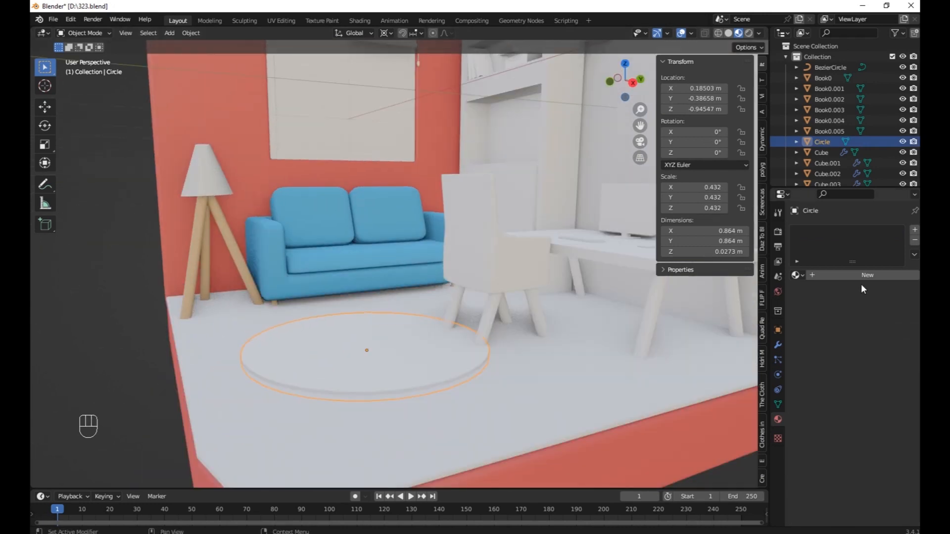
{"action": "right_click", "coordinate": [535, 467], "text": "shift"}
{"action": "key", "text": "ctrl+l"}
{"action": "left_click", "coordinate": [509, 409]}
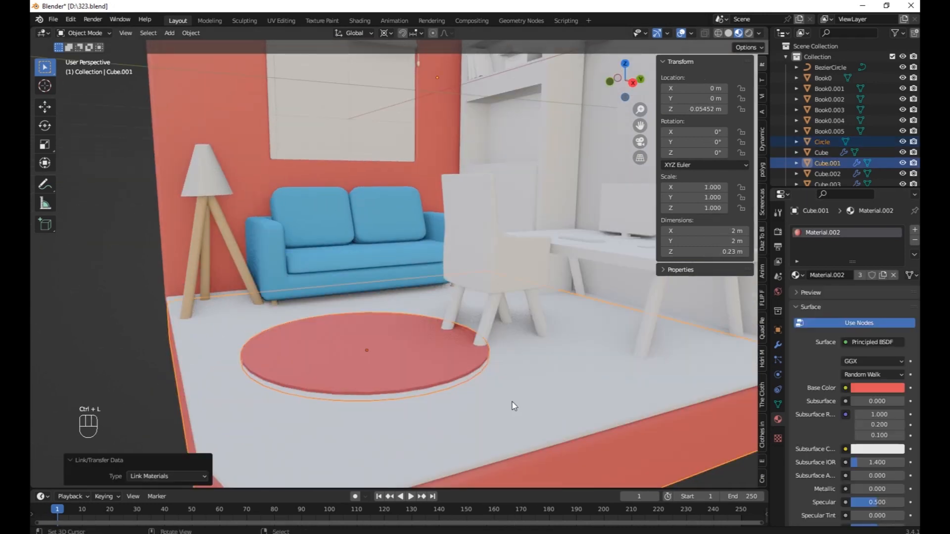
Step: Inset the rug's top face twice to form two concentric rings, with a thickness of 0.1265 m for the second inset
{"action": "middle_click_drag", "start_coordinate": [511, 402], "coordinate": [400, 364]}
{"action": "key", "text": "Tab"}
{"action": "key", "text": "a"}
{"action": "key", "text": "i"}
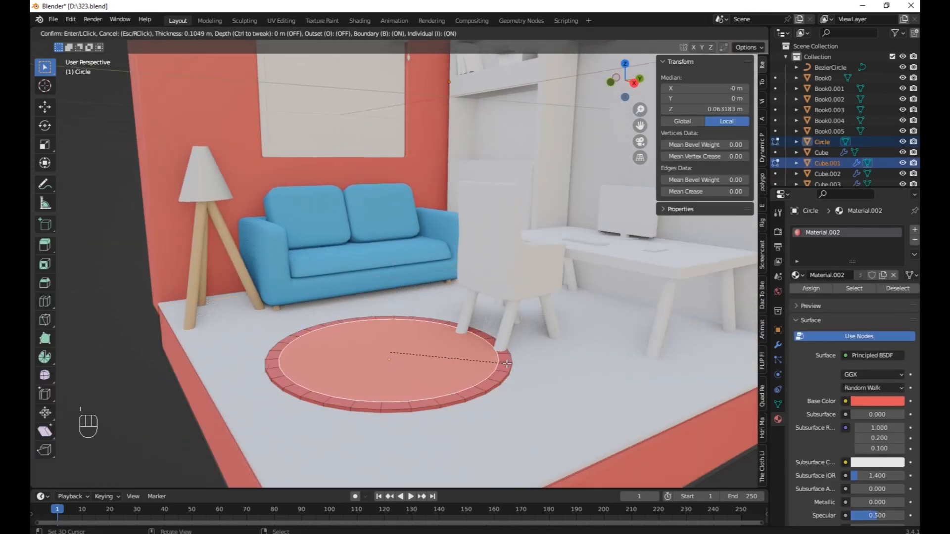
{"action": "left_click", "coordinate": [528, 378]}
{"action": "key", "text": "i"}
{"action": "left_click", "coordinate": [535, 378]}
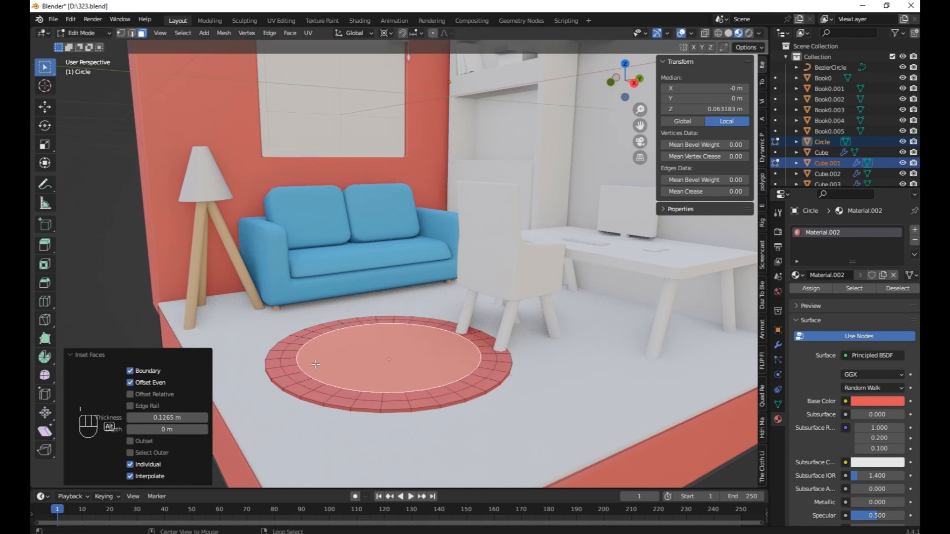
Step: Assign a new white material in a second slot to the rug's inner ring of faces
{"action": "left_click", "coordinate": [293, 370], "text": "alt"}
{"action": "left_click", "coordinate": [915, 230]}
{"action": "left_click", "coordinate": [841, 296]}
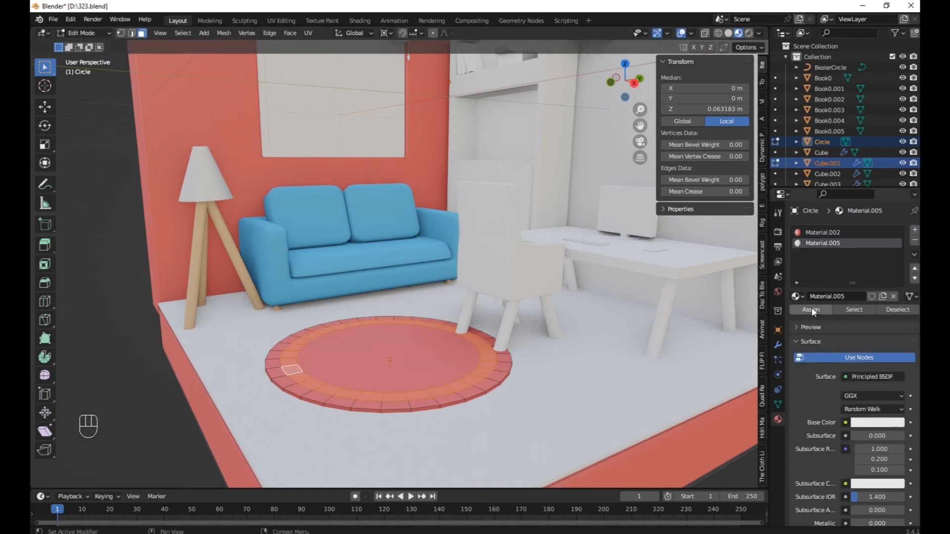
{"action": "left_click", "coordinate": [811, 309]}
{"action": "left_click", "coordinate": [878, 422]}
{"action": "left_click", "coordinate": [863, 324]}
{"action": "key", "text": "Tab"}
Step: Give the chair seat a new material with a yellow base color and a roughness of 0.912
{"action": "middle_click_drag", "start_coordinate": [495, 346], "coordinate": [410, 347]}
{"action": "left_click", "coordinate": [401, 237]}
{"action": "left_click", "coordinate": [867, 275]}
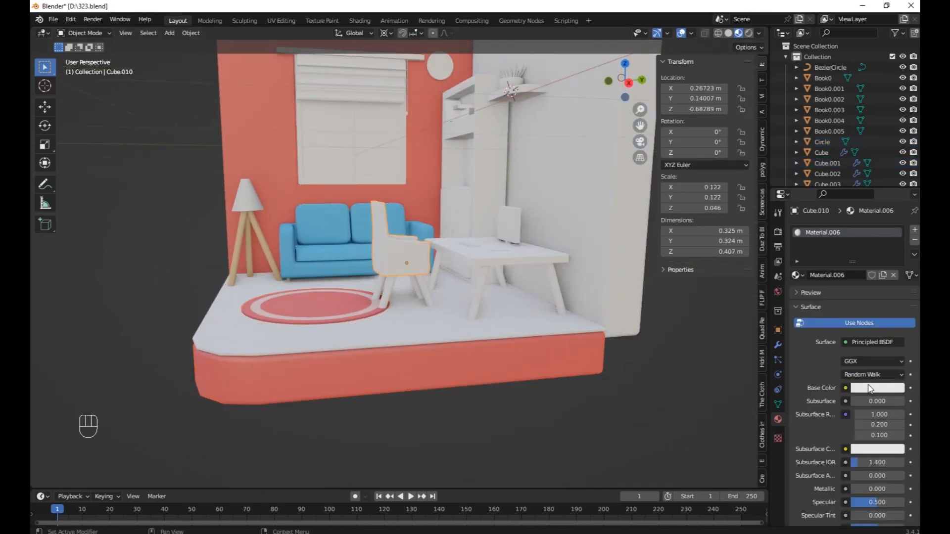
{"action": "left_click", "coordinate": [877, 388]}
{"action": "left_click", "coordinate": [833, 295]}
{"action": "scroll", "coordinate": [871, 426], "scroll_direction": "down", "scroll_amount": 6}
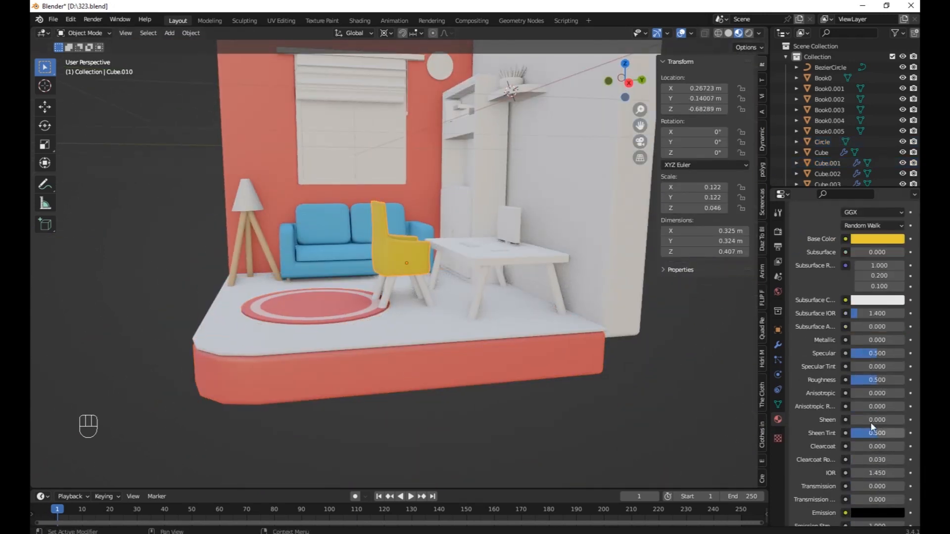
Step: Link the lamp legs' tan material to all of the chair and desk legs
{"action": "scroll", "coordinate": [364, 363], "scroll_direction": "up", "scroll_amount": 5}
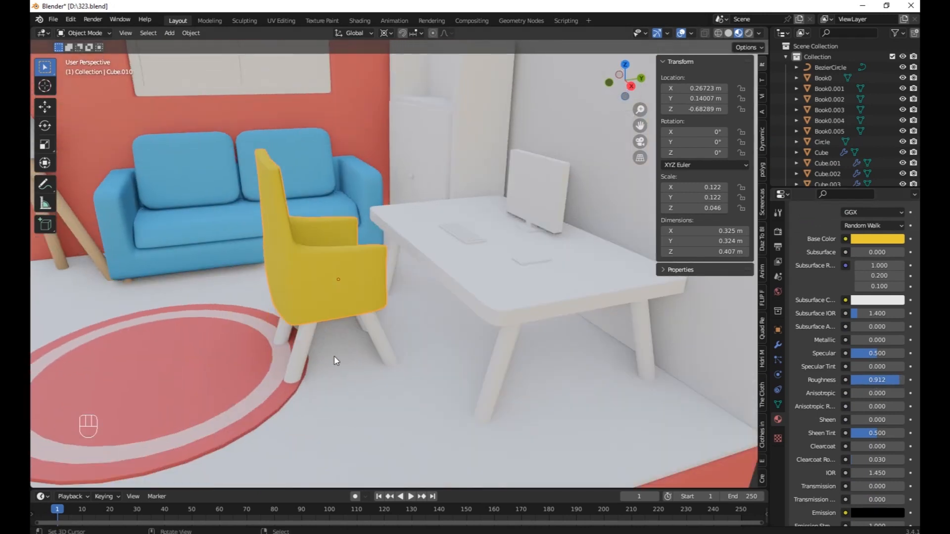
{"action": "left_click", "coordinate": [346, 328]}
{"action": "middle_click_drag", "start_coordinate": [346, 328], "coordinate": [368, 324], "text": "shift"}
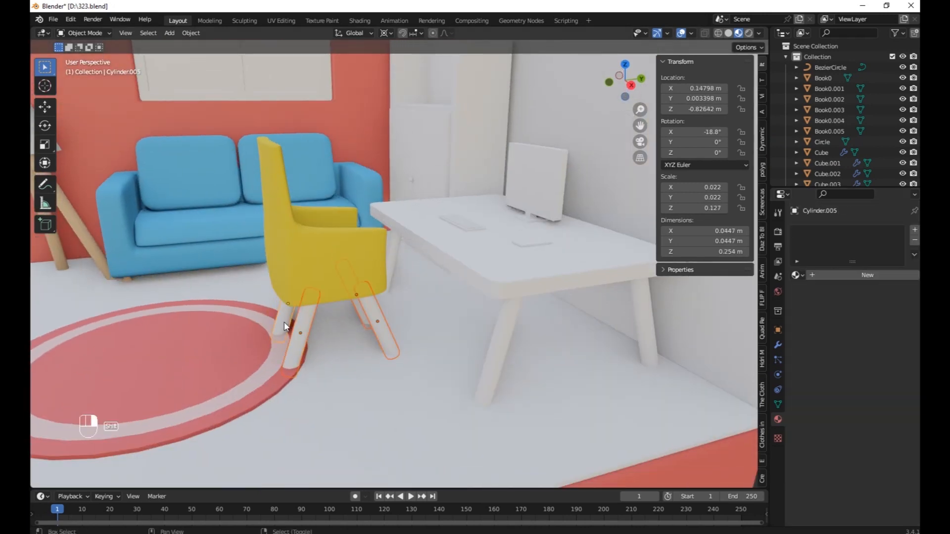
{"action": "scroll", "coordinate": [495, 324], "scroll_direction": "down", "scroll_amount": 3}
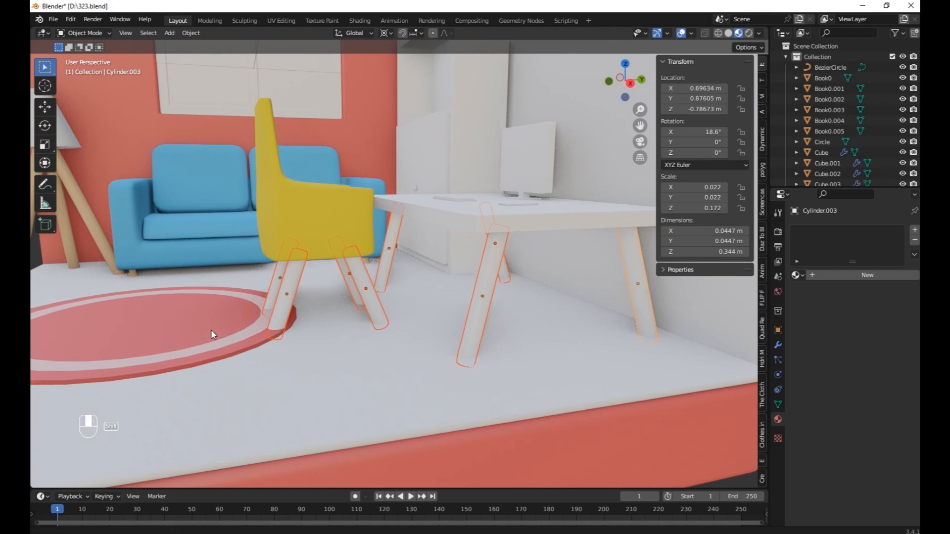
{"action": "scroll", "coordinate": [211, 333], "scroll_direction": "up", "scroll_amount": 3}
{"action": "left_click", "coordinate": [131, 222], "text": "shift"}
{"action": "key", "text": "ctrl+l"}
{"action": "left_click", "coordinate": [128, 218]}
{"action": "middle_click_drag", "start_coordinate": [129, 218], "coordinate": [346, 198]}
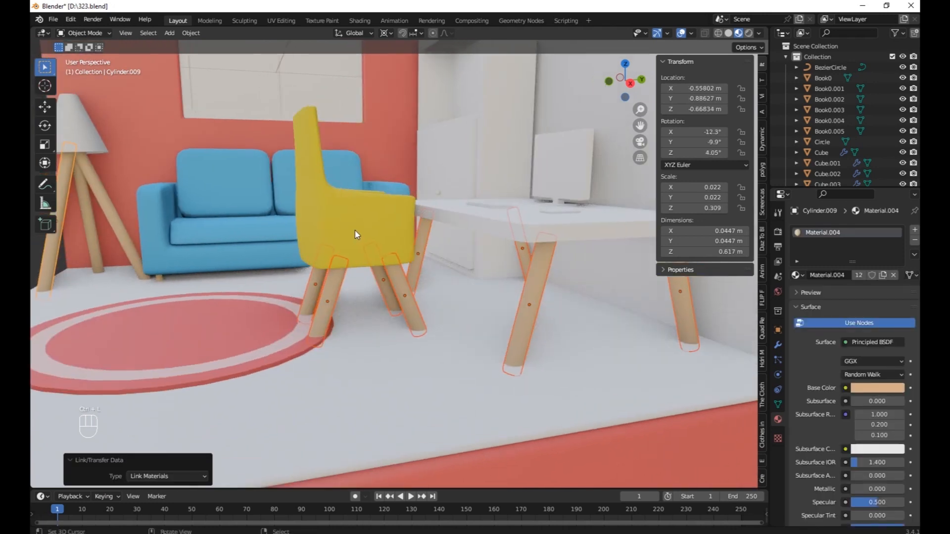
Step: Give the monitor a new near-black material with a base color value of 0.027 and a roughness of 0.147
{"action": "scroll", "coordinate": [547, 183], "scroll_direction": "up", "scroll_amount": 2}
{"action": "left_click", "coordinate": [547, 183]}
{"action": "middle_click_drag", "start_coordinate": [547, 183], "coordinate": [399, 227]}
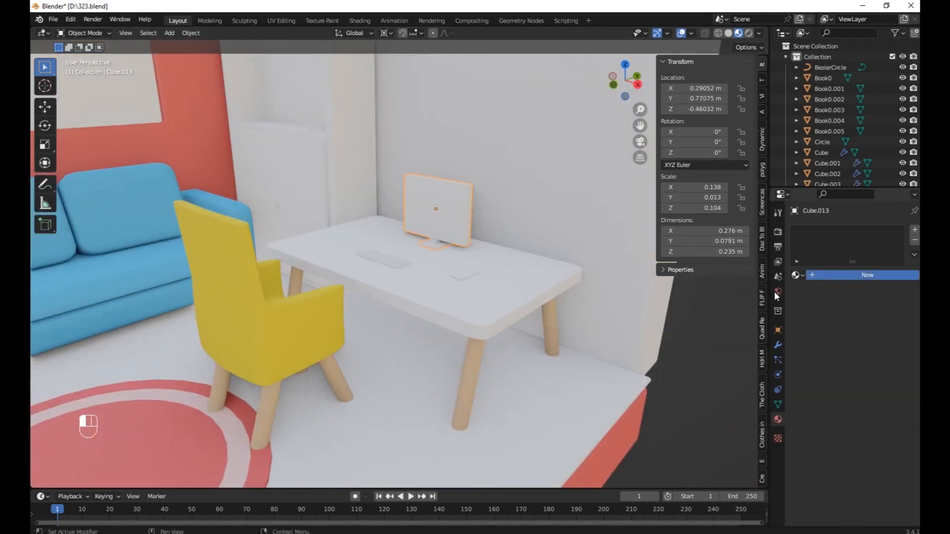
{"action": "left_click", "coordinate": [868, 275]}
{"action": "left_click", "coordinate": [875, 388]}
{"action": "left_click_drag", "start_coordinate": [896, 279], "coordinate": [896, 293]}
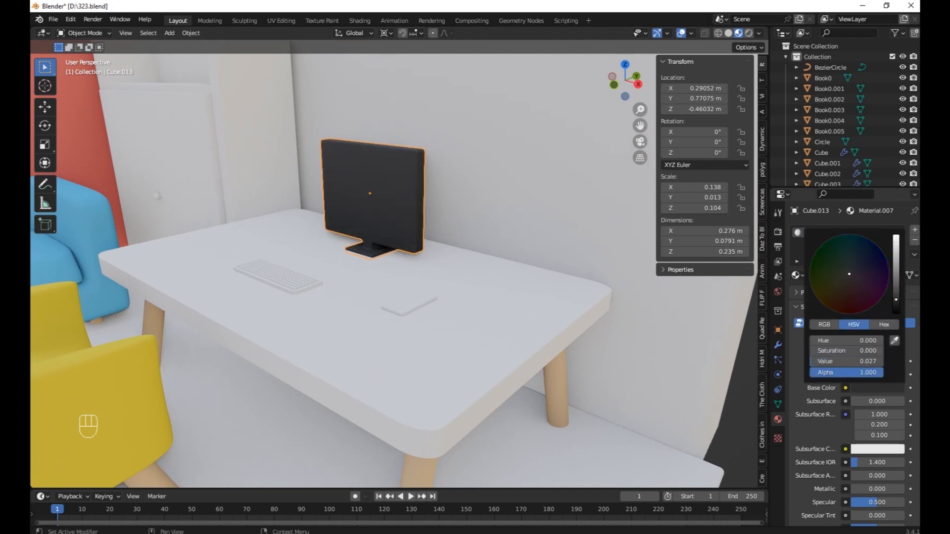
{"action": "scroll", "coordinate": [876, 462], "scroll_direction": "down", "scroll_amount": 6}
{"action": "left_click_drag", "start_coordinate": [891, 359], "coordinate": [857, 358]}
Step: Assign a new white material in a second slot to the monitor's lower strip and stand faces
{"action": "key", "text": "KP_Decimal"}
{"action": "key", "text": "Tab"}
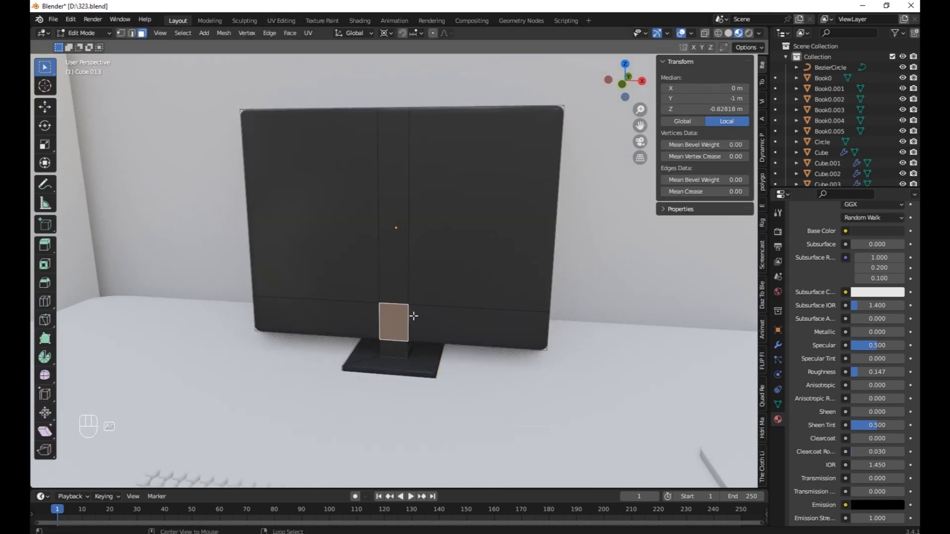
{"action": "left_click", "coordinate": [394, 322], "text": "alt"}
{"action": "left_click", "coordinate": [392, 378], "text": "alt+shift"}
{"action": "left_click", "coordinate": [718, 33]}
{"action": "middle_click_drag", "start_coordinate": [465, 277], "coordinate": [465, 206]}
{"action": "right_click", "coordinate": [342, 191]}
{"action": "key", "text": "b"}
{"action": "left_click_drag", "start_coordinate": [223, 161], "coordinate": [588, 326]}
{"action": "key", "text": "b"}
{"action": "right_click", "coordinate": [335, 167]}
{"action": "left_click", "coordinate": [729, 33]}
{"action": "middle_click_drag", "start_coordinate": [499, 109], "coordinate": [498, 184]}
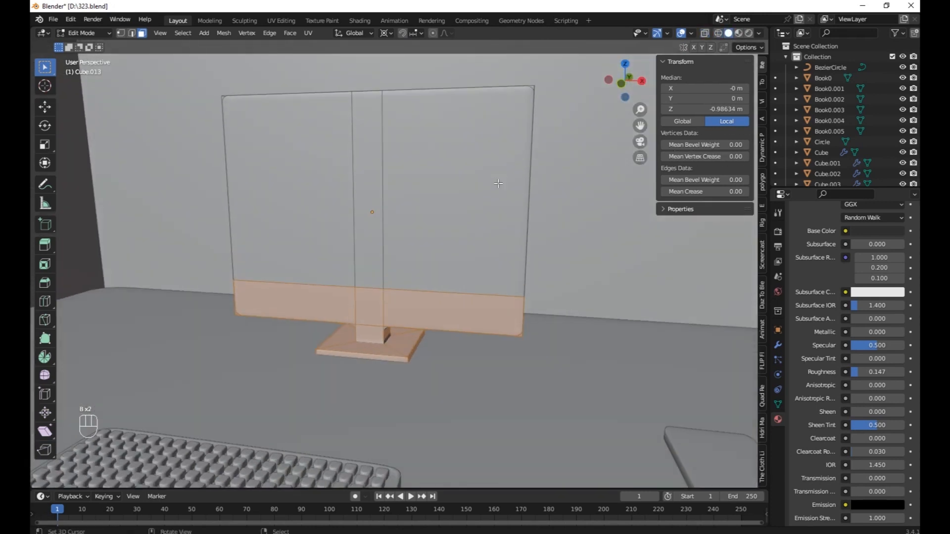
{"action": "scroll", "coordinate": [860, 304], "scroll_direction": "up", "scroll_amount": 8}
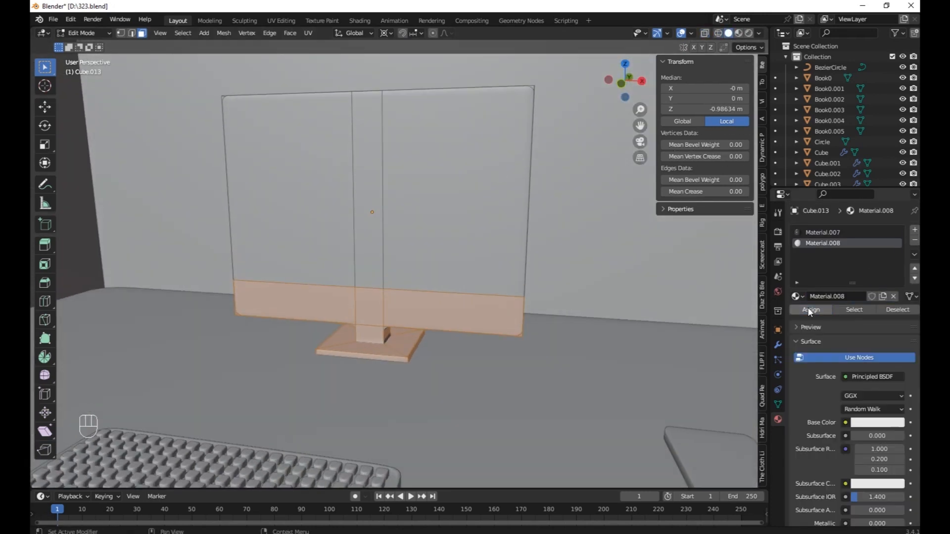
{"action": "key", "text": "Tab"}
{"action": "left_click", "coordinate": [738, 34]}
Step: Bevel the monitor's two upper corner edges to round them and shade the monitor smooth
{"action": "middle_click_drag", "start_coordinate": [593, 124], "coordinate": [509, 183]}
{"action": "scroll", "coordinate": [874, 457], "scroll_direction": "down", "scroll_amount": 7}
{"action": "middle_click_drag", "start_coordinate": [620, 399], "coordinate": [343, 330]}
{"action": "key", "text": "Tab"}
{"action": "left_click", "coordinate": [132, 33]}
{"action": "left_click", "coordinate": [340, 314]}
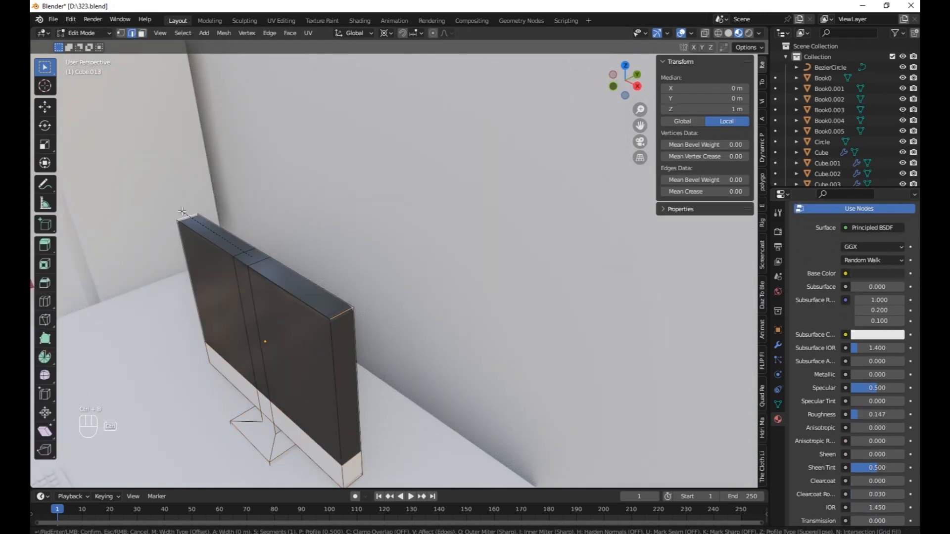
{"action": "key", "text": "ctrl+b"}
{"action": "left_click", "coordinate": [192, 160]}
{"action": "key", "text": "Tab"}
{"action": "middle_click_drag", "start_coordinate": [192, 160], "coordinate": [302, 186]}
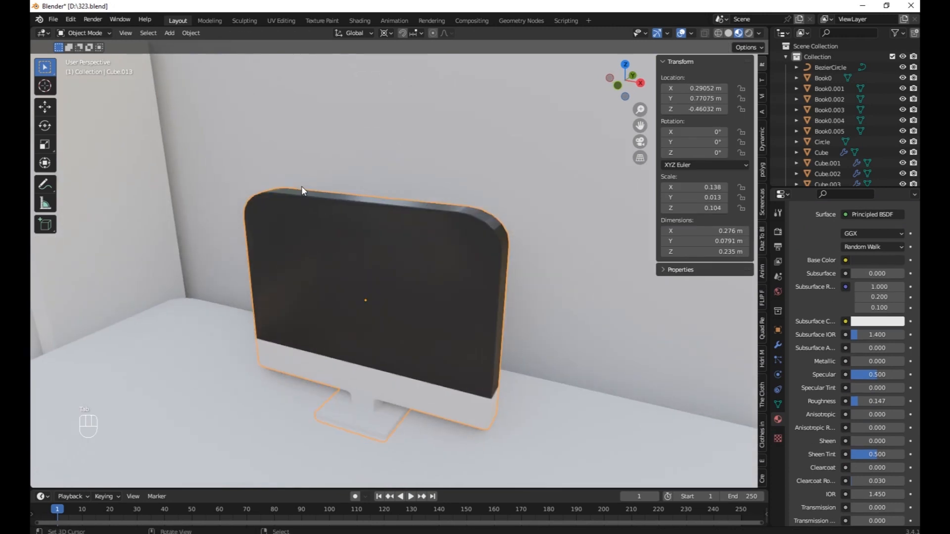
{"action": "left_click", "coordinate": [192, 34]}
{"action": "left_click", "coordinate": [223, 264]}
Step: Apply the monitor's existing black Material.007 to the keyboard keys
{"action": "right_click", "coordinate": [249, 397]}
{"action": "scroll", "coordinate": [250, 396], "scroll_direction": "down", "scroll_amount": 4}
{"action": "middle_click_drag", "start_coordinate": [292, 382], "coordinate": [259, 376]}
{"action": "scroll", "coordinate": [247, 371], "scroll_direction": "up", "scroll_amount": 4}
{"action": "middle_click_drag", "start_coordinate": [129, 386], "coordinate": [305, 293], "text": "shift"}
{"action": "right_click", "coordinate": [263, 324]}
{"action": "left_click", "coordinate": [797, 275]}
{"action": "scroll", "coordinate": [732, 342], "scroll_direction": "down", "scroll_amount": 8}
{"action": "left_click", "coordinate": [712, 372]}
{"action": "scroll", "coordinate": [285, 334], "scroll_direction": "up", "scroll_amount": 4}
{"action": "scroll", "coordinate": [305, 292], "scroll_direction": "up", "scroll_amount": 7}
{"action": "scroll", "coordinate": [297, 306], "scroll_direction": "down", "scroll_amount": 4}
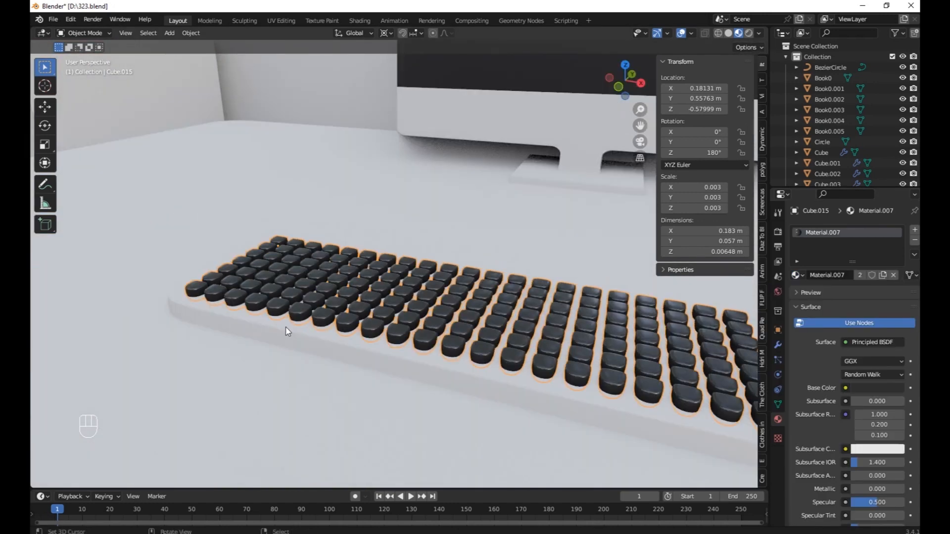
Step: Link the floor slab's white material to the keyboard base
{"action": "right_click", "coordinate": [286, 328]}
{"action": "scroll", "coordinate": [485, 264], "scroll_direction": "down", "scroll_amount": 10}
{"action": "right_click", "coordinate": [205, 350], "text": "shift"}
{"action": "key", "text": "ctrl+l"}
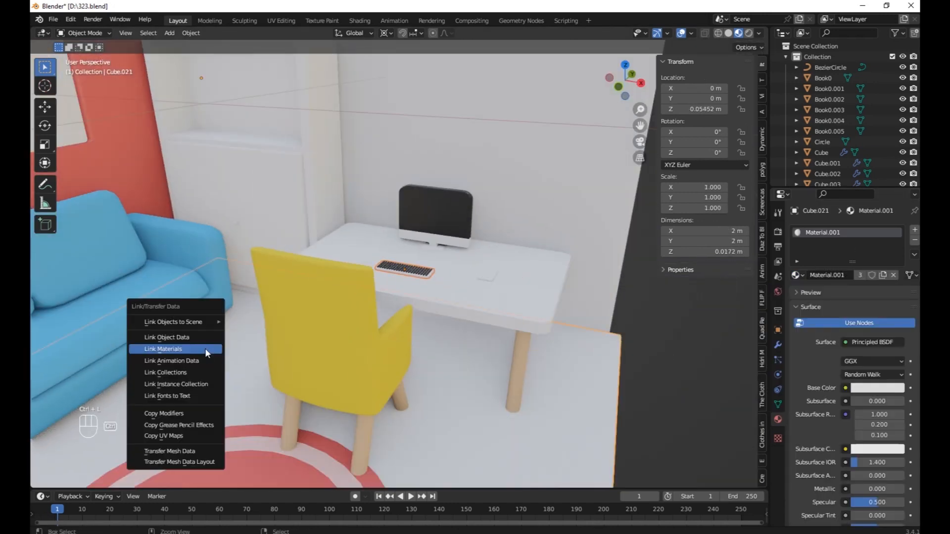
{"action": "left_click", "coordinate": [205, 350]}
Step: Link the floor base's red material to the phone on the desk
{"action": "scroll", "coordinate": [485, 277], "scroll_direction": "up", "scroll_amount": 5}
{"action": "right_click", "coordinate": [485, 278]}
{"action": "middle_click_drag", "start_coordinate": [490, 277], "coordinate": [422, 273], "text": "shift"}
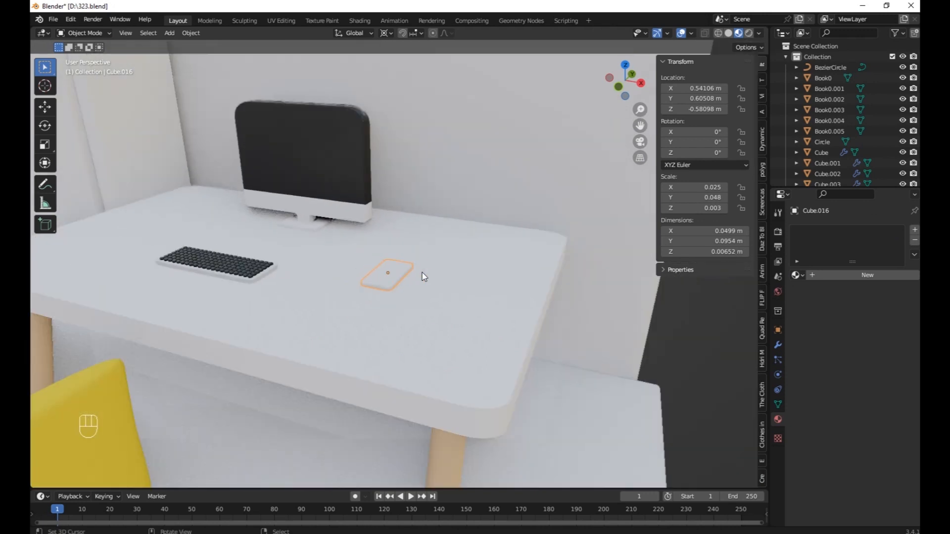
{"action": "scroll", "coordinate": [422, 273], "scroll_direction": "down", "scroll_amount": 3}
{"action": "middle_click_drag", "start_coordinate": [578, 421], "coordinate": [559, 389]}
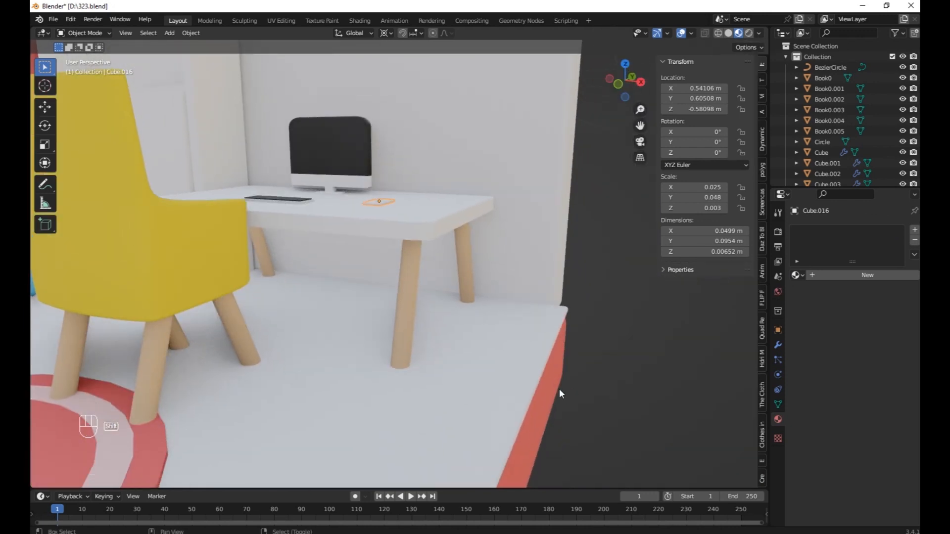
{"action": "right_click", "coordinate": [559, 389], "text": "shift"}
{"action": "scroll", "coordinate": [322, 239], "scroll_direction": "up", "scroll_amount": 3}
{"action": "key", "text": "ctrl+l"}
{"action": "left_click", "coordinate": [321, 237]}
Step: Add a second material slot with Material.007 to the phone and assign it to the phone's upper screen face
{"action": "scroll", "coordinate": [341, 268], "scroll_direction": "up", "scroll_amount": 2}
{"action": "key", "text": "Tab"}
{"action": "scroll", "coordinate": [351, 258], "scroll_direction": "up", "scroll_amount": 3}
{"action": "right_click", "coordinate": [350, 258]}
{"action": "left_click", "coordinate": [142, 33]}
{"action": "right_click", "coordinate": [329, 291]}
{"action": "left_click", "coordinate": [915, 230]}
{"action": "left_click", "coordinate": [797, 297]}
{"action": "scroll", "coordinate": [726, 401], "scroll_direction": "down", "scroll_amount": 3}
{"action": "left_click", "coordinate": [727, 393]}
{"action": "left_click", "coordinate": [810, 309]}
{"action": "key", "text": "Tab"}
Step: Link the floor base's red material to the keyboard keys
{"action": "middle_click_drag", "start_coordinate": [345, 311], "coordinate": [346, 346]}
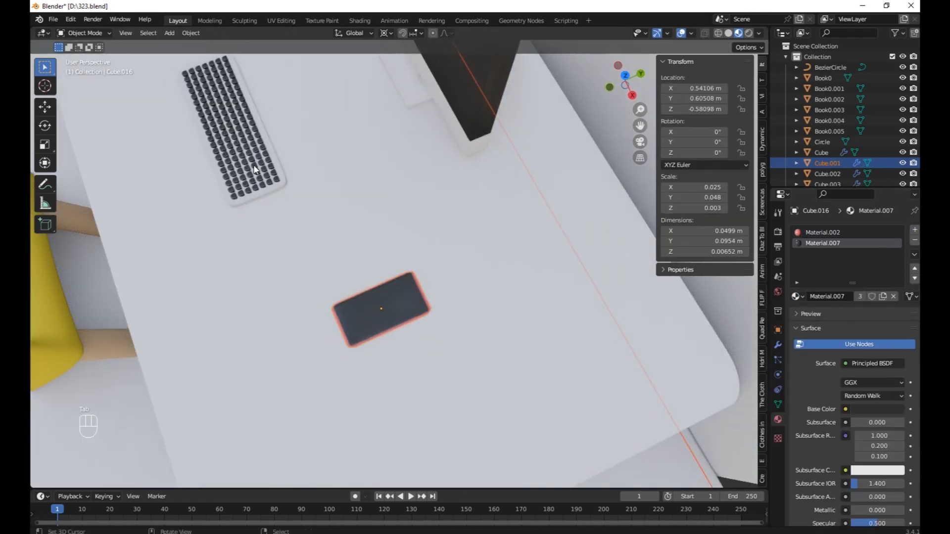
{"action": "right_click", "coordinate": [233, 130]}
{"action": "scroll", "coordinate": [460, 297], "scroll_direction": "down", "scroll_amount": 7}
{"action": "middle_click_drag", "start_coordinate": [481, 313], "coordinate": [474, 280]}
{"action": "right_click", "coordinate": [455, 369], "text": "shift"}
{"action": "key", "text": "ctrl+l"}
{"action": "left_click", "coordinate": [454, 369]}
Step: Add a new material to the desk's tabletop and save the file
{"action": "scroll", "coordinate": [378, 253], "scroll_direction": "up", "scroll_amount": 5}
{"action": "right_click", "coordinate": [344, 269]}
{"action": "scroll", "coordinate": [344, 269], "scroll_direction": "down", "scroll_amount": 3}
{"action": "middle_click_drag", "start_coordinate": [343, 269], "coordinate": [430, 250]}
{"action": "scroll", "coordinate": [594, 255], "scroll_direction": "up", "scroll_amount": 1}
{"action": "left_click", "coordinate": [818, 276]}
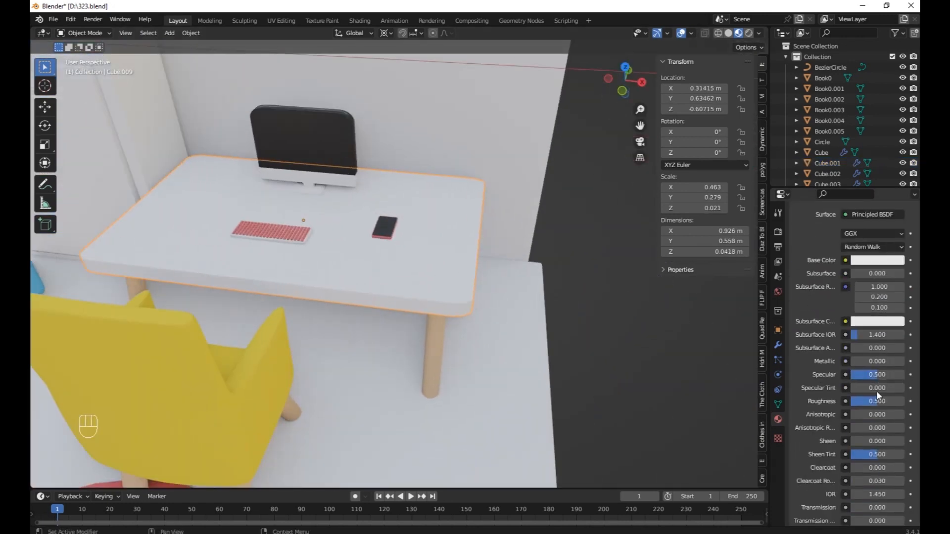
{"action": "scroll", "coordinate": [877, 391], "scroll_direction": "down", "scroll_amount": 5}
{"action": "left_click_drag", "start_coordinate": [855, 359], "coordinate": [859, 359]}
{"action": "scroll", "coordinate": [317, 270], "scroll_direction": "up", "scroll_amount": 3}
{"action": "middle_click_drag", "start_coordinate": [317, 270], "coordinate": [282, 232]}
{"action": "key", "text": "ctrl+s"}
Step: Set the base color of the tabletop material to light blue
{"action": "scroll", "coordinate": [837, 271], "scroll_direction": "up", "scroll_amount": 8}
{"action": "left_click", "coordinate": [870, 391]}
{"action": "left_click_drag", "start_coordinate": [851, 268], "coordinate": [851, 263]}
{"action": "middle_click_drag", "start_coordinate": [308, 237], "coordinate": [305, 254]}
Step: Give the window a base material, add a second material slot, and assign the second material to both glass panes
{"action": "middle_click_drag", "start_coordinate": [202, 259], "coordinate": [334, 258]}
{"action": "scroll", "coordinate": [377, 280], "scroll_direction": "down", "scroll_amount": 5}
{"action": "scroll", "coordinate": [398, 343], "scroll_direction": "up", "scroll_amount": 3}
{"action": "middle_click_drag", "start_coordinate": [378, 280], "coordinate": [319, 225]}
{"action": "scroll", "coordinate": [319, 225], "scroll_direction": "up", "scroll_amount": 2}
{"action": "left_click", "coordinate": [286, 268]}
{"action": "scroll", "coordinate": [334, 299], "scroll_direction": "up", "scroll_amount": 2}
{"action": "key", "text": "Tab"}
{"action": "scroll", "coordinate": [334, 299], "scroll_direction": "up", "scroll_amount": 2}
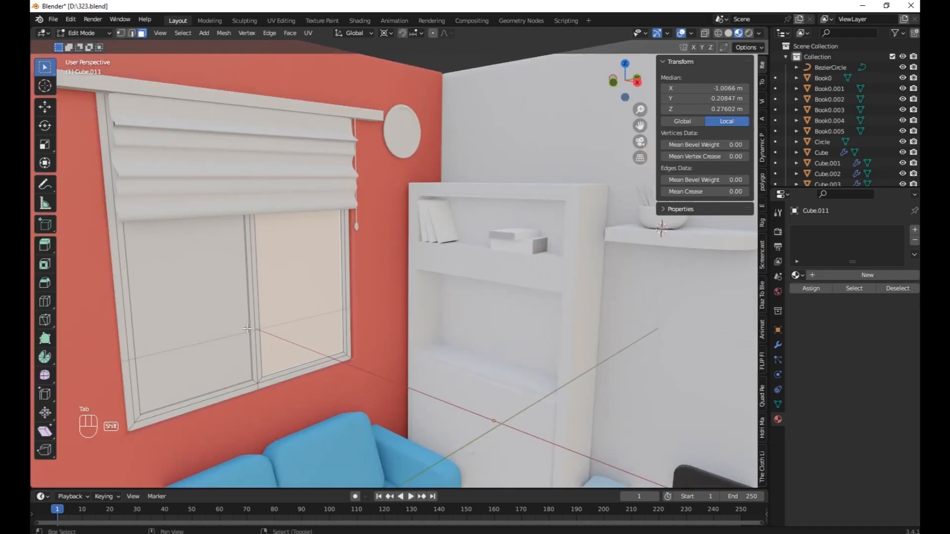
{"action": "left_click", "coordinate": [840, 275]}
{"action": "left_click", "coordinate": [914, 230]}
{"action": "left_click", "coordinate": [841, 296]}
{"action": "left_click", "coordinate": [810, 310]}
Step: Make the window pane material cyan glass with roughness 0.078, transmission 0.912, transmission roughness 0.206 and IOR 2.750
{"action": "left_click", "coordinate": [877, 422]}
{"action": "left_click", "coordinate": [848, 279]}
{"action": "scroll", "coordinate": [860, 445], "scroll_direction": "down", "scroll_amount": 6}
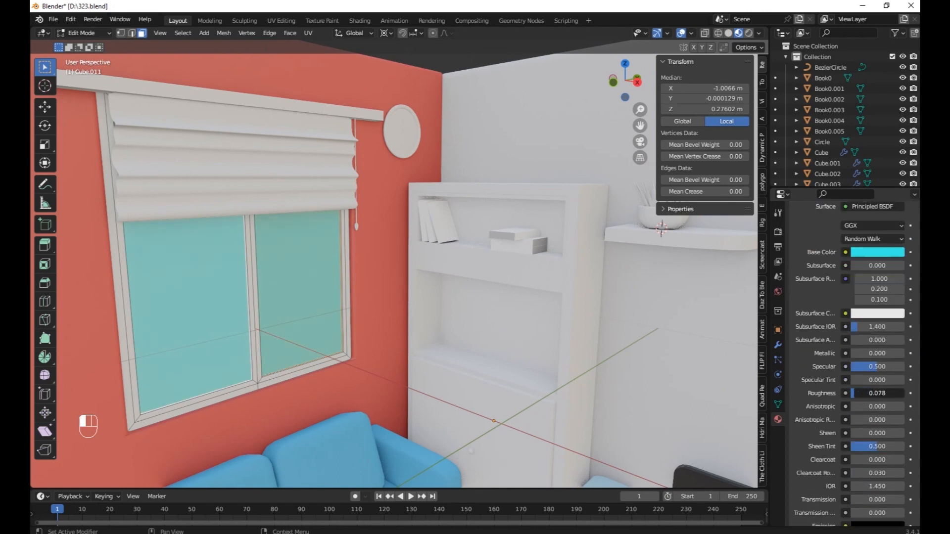
{"action": "scroll", "coordinate": [846, 329], "scroll_direction": "down", "scroll_amount": 5}
{"action": "left_click_drag", "start_coordinate": [863, 393], "coordinate": [879, 406]}
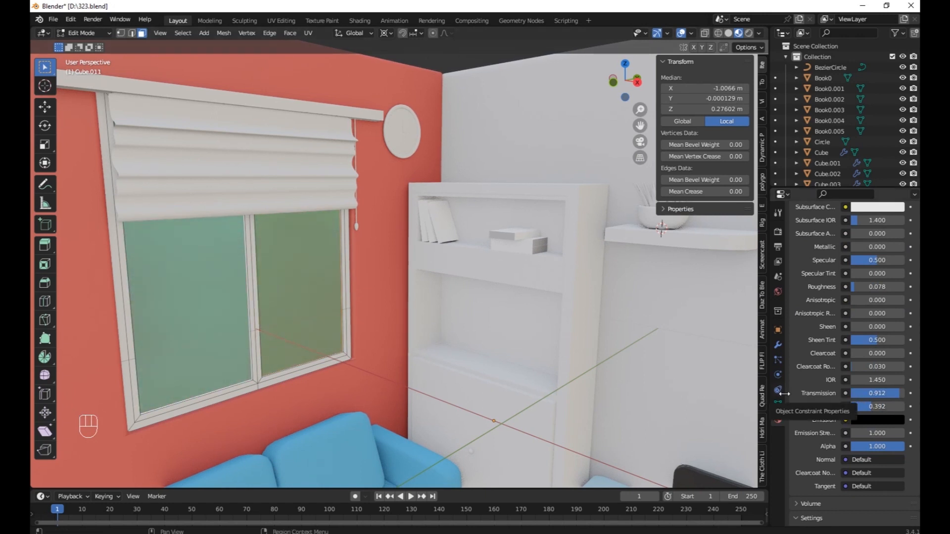
{"action": "left_click_drag", "start_coordinate": [867, 405], "coordinate": [890, 380]}
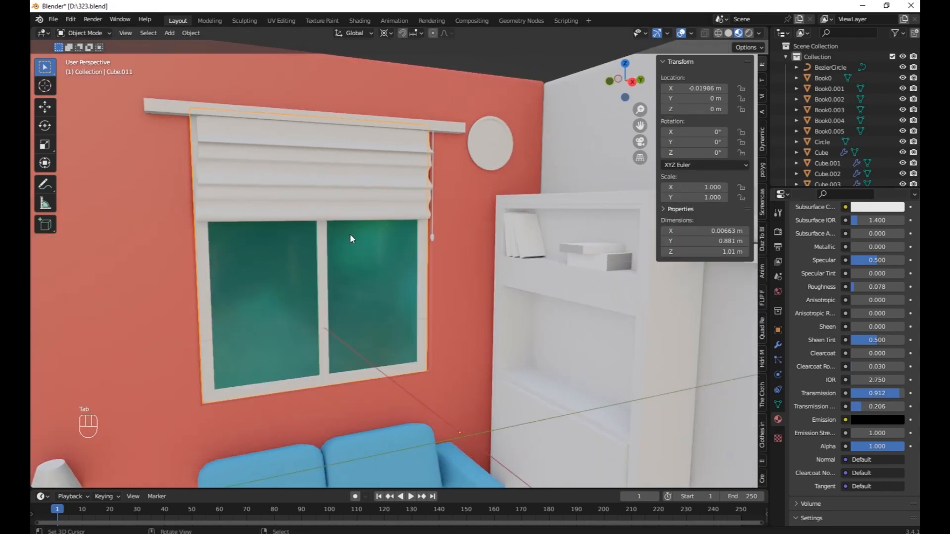
Step: Set the base color of the window blind's material to light turquoise
{"action": "left_click", "coordinate": [868, 386]}
{"action": "left_click_drag", "start_coordinate": [848, 272], "coordinate": [848, 256]}
{"action": "scroll", "coordinate": [425, 257], "scroll_direction": "down", "scroll_amount": 3}
Step: Add a new material to the wall clock's round body beside the window
{"action": "middle_click_drag", "start_coordinate": [428, 254], "coordinate": [361, 368], "text": "shift"}
{"action": "scroll", "coordinate": [372, 317], "scroll_direction": "up", "scroll_amount": 4}
{"action": "right_click", "coordinate": [374, 312]}
{"action": "scroll", "coordinate": [374, 312], "scroll_direction": "up", "scroll_amount": 2}
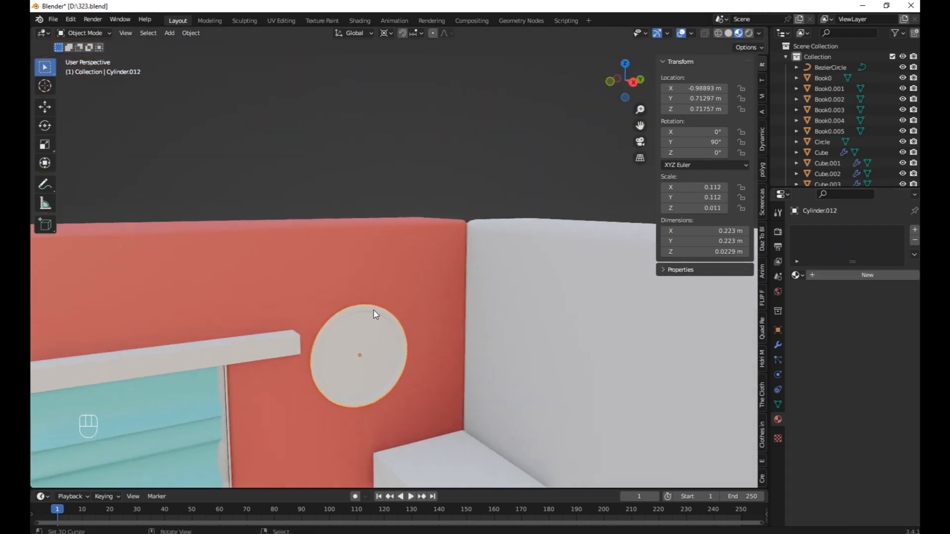
{"action": "key", "text": "KP_Enter"}
{"action": "key", "text": "KP_Decimal"}
{"action": "middle_click_drag", "start_coordinate": [363, 312], "coordinate": [368, 310]}
{"action": "key", "text": "a"}
{"action": "left_click", "coordinate": [870, 275]}
{"action": "scroll", "coordinate": [545, 321], "scroll_direction": "down", "scroll_amount": 13}
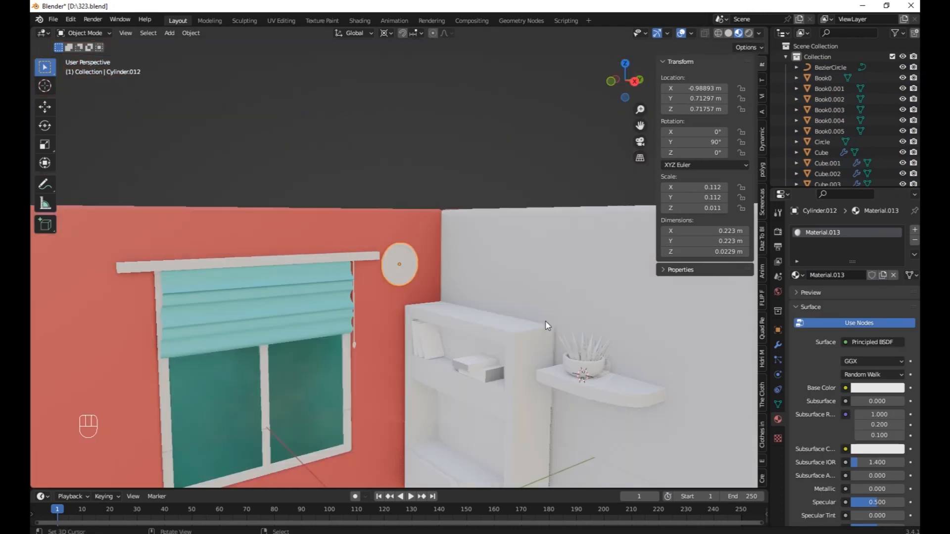
Step: Link the desk chair's yellow material to the wall clock's body
{"action": "middle_click_drag", "start_coordinate": [455, 385], "coordinate": [436, 280], "text": "shift"}
{"action": "right_click", "coordinate": [339, 371], "text": "shift"}
{"action": "right_click", "coordinate": [377, 366], "text": "shift"}
{"action": "key", "text": "ctrl+l"}
{"action": "left_click", "coordinate": [377, 366]}
{"action": "scroll", "coordinate": [297, 183], "scroll_direction": "up", "scroll_amount": 6}
{"action": "scroll", "coordinate": [302, 178], "scroll_direction": "up", "scroll_amount": 2}
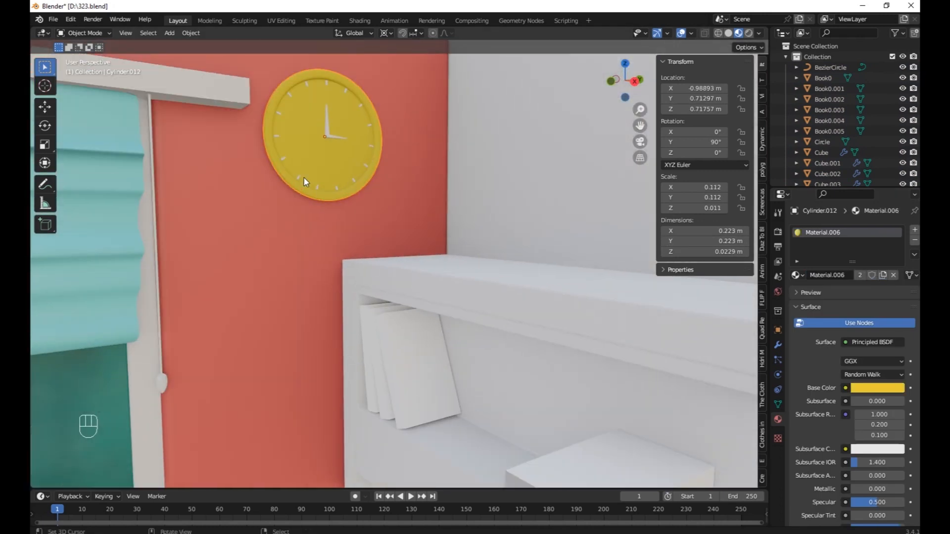
Step: Give the clock's hour marks a black material named BLACK
{"action": "left_click", "coordinate": [301, 177]}
{"action": "left_click", "coordinate": [878, 388]}
{"action": "scroll", "coordinate": [445, 233], "scroll_direction": "up", "scroll_amount": 3}
Step: Link the hour marks' BLACK material to both clock hands
{"action": "left_click", "coordinate": [418, 220]}
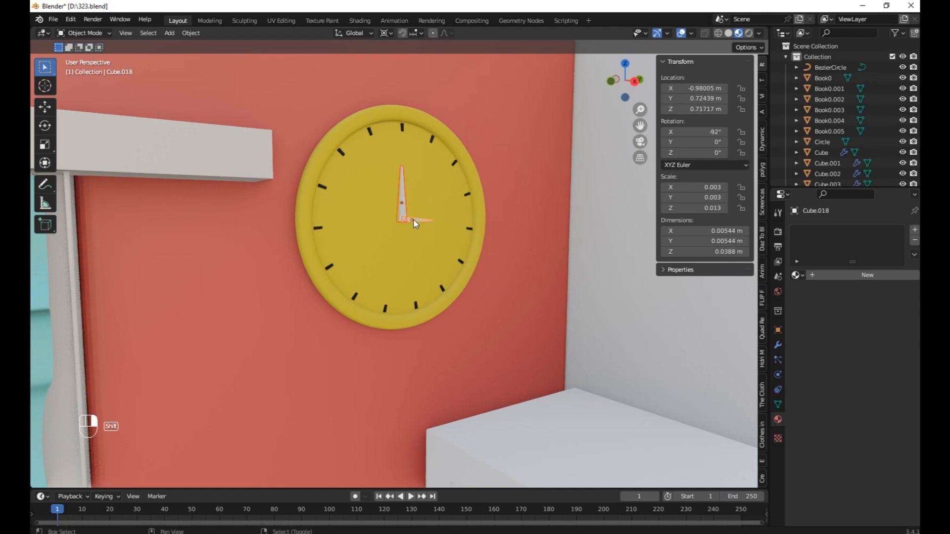
{"action": "left_click", "coordinate": [325, 189], "text": "shift"}
{"action": "key", "text": "ctrl+l"}
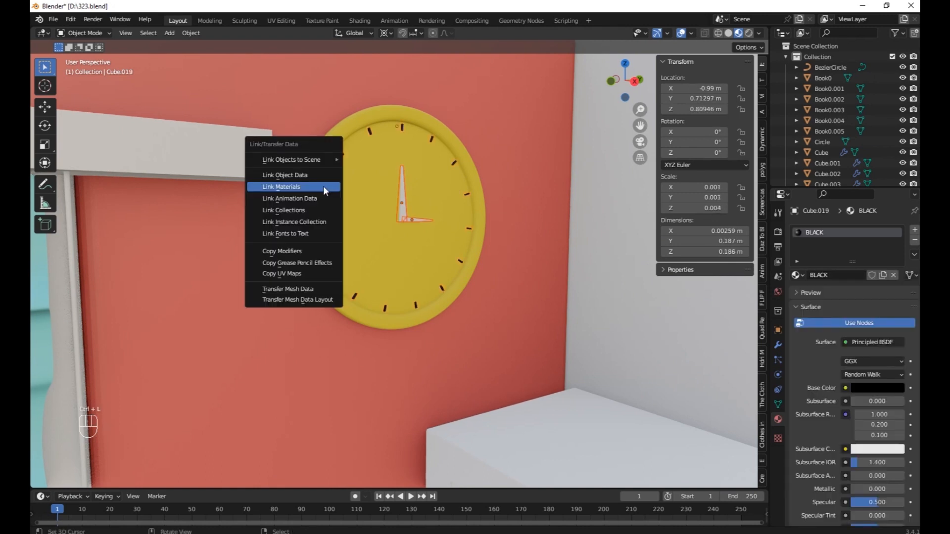
{"action": "left_click", "coordinate": [322, 186]}
Step: Add a second slot with a new white material to the clock body and assign it to the dial face
{"action": "key", "text": "Tab"}
{"action": "left_click", "coordinate": [915, 230]}
{"action": "left_click", "coordinate": [831, 297]}
{"action": "left_click", "coordinate": [814, 309]}
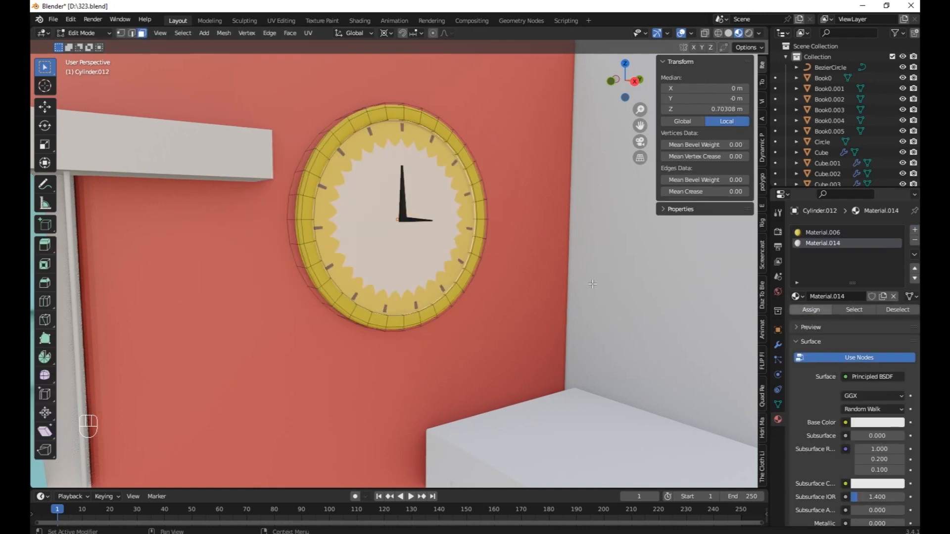
{"action": "scroll", "coordinate": [452, 153], "scroll_direction": "up", "scroll_amount": 2}
{"action": "middle_click_drag", "start_coordinate": [449, 144], "coordinate": [439, 115]}
{"action": "middle_click_drag", "start_coordinate": [390, 212], "coordinate": [406, 251]}
{"action": "key", "text": "e"}
{"action": "left_click", "coordinate": [389, 254]}
{"action": "key", "text": "ctrl+z"}
{"action": "key", "text": "g"}
{"action": "left_click", "coordinate": [360, 222]}
{"action": "key", "text": "ctrl+z"}
{"action": "middle_click_drag", "start_coordinate": [366, 225], "coordinate": [445, 206]}
{"action": "key", "text": "ctrl+z"}
{"action": "scroll", "coordinate": [415, 255], "scroll_direction": "up", "scroll_amount": 2}
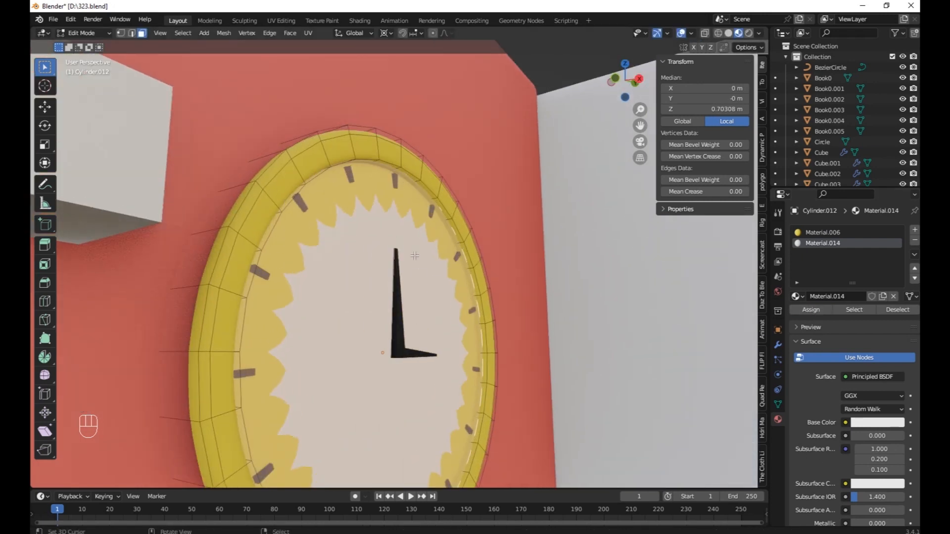
Step: Assign the white Material.014 to the ring of faces along the inside of the clock's rim
{"action": "middle_click_drag", "start_coordinate": [415, 255], "coordinate": [410, 183]}
{"action": "left_click", "coordinate": [334, 165], "text": "alt"}
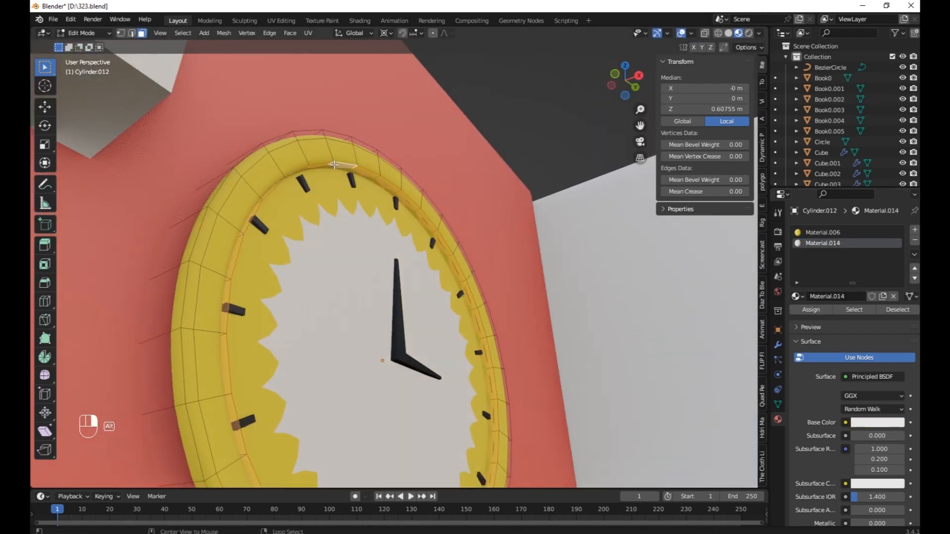
{"action": "left_click", "coordinate": [812, 309]}
{"action": "middle_click_drag", "start_coordinate": [376, 277], "coordinate": [256, 287]}
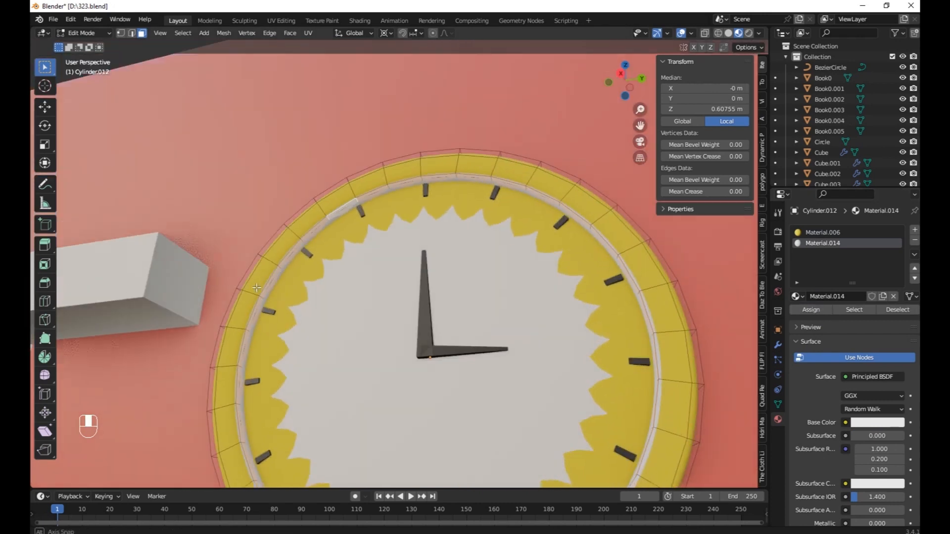
Step: Examine the clock's rim and dial geometry in wireframe and solid shading, and return to Object Mode in material preview
{"action": "right_click", "coordinate": [263, 346]}
{"action": "left_click", "coordinate": [718, 33]}
{"action": "mouse_move", "coordinate": [446, 188]}
{"action": "middle_mouse_down"}
{"action": "mouse_move", "coordinate": [425, 271]}
{"action": "mouse_move", "coordinate": [430, 214]}
{"action": "middle_mouse_up"}
{"action": "right_click", "coordinate": [430, 218]}
{"action": "right_click", "coordinate": [344, 189]}
{"action": "left_click", "coordinate": [728, 33]}
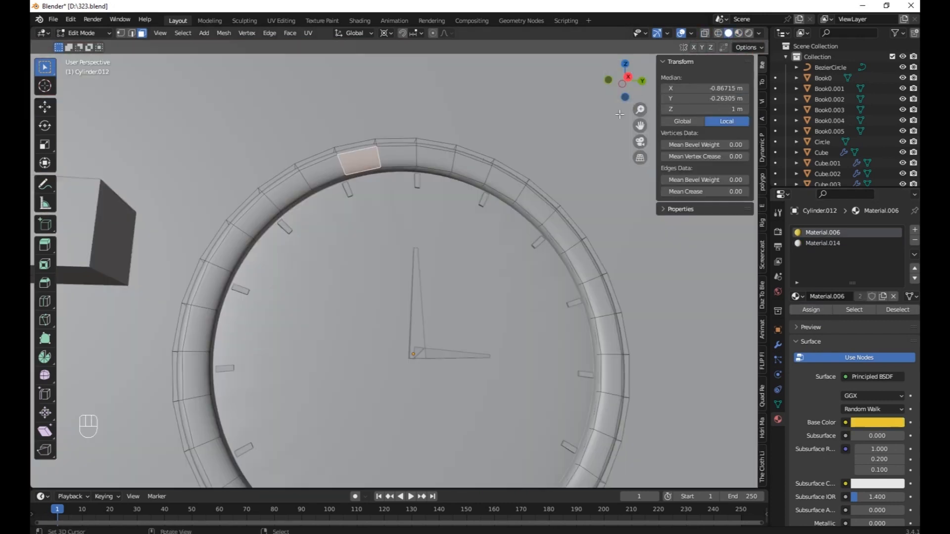
{"action": "left_click", "coordinate": [738, 33]}
{"action": "middle_click_drag", "start_coordinate": [371, 327], "coordinate": [453, 317]}
{"action": "key", "text": "Tab"}
{"action": "scroll", "coordinate": [419, 349], "scroll_direction": "down", "scroll_amount": 12}
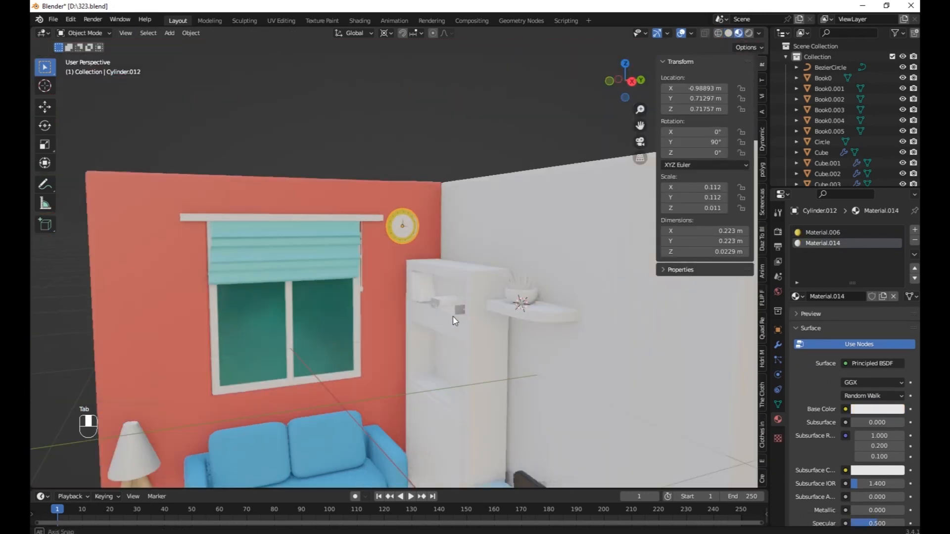
Step: Set the diffuse color of the shelf books' Book0_side_material to olive yellow with hue 0.185 and saturation 0.686
{"action": "scroll", "coordinate": [454, 321], "scroll_direction": "up", "scroll_amount": 5}
{"action": "left_click", "coordinate": [305, 324]}
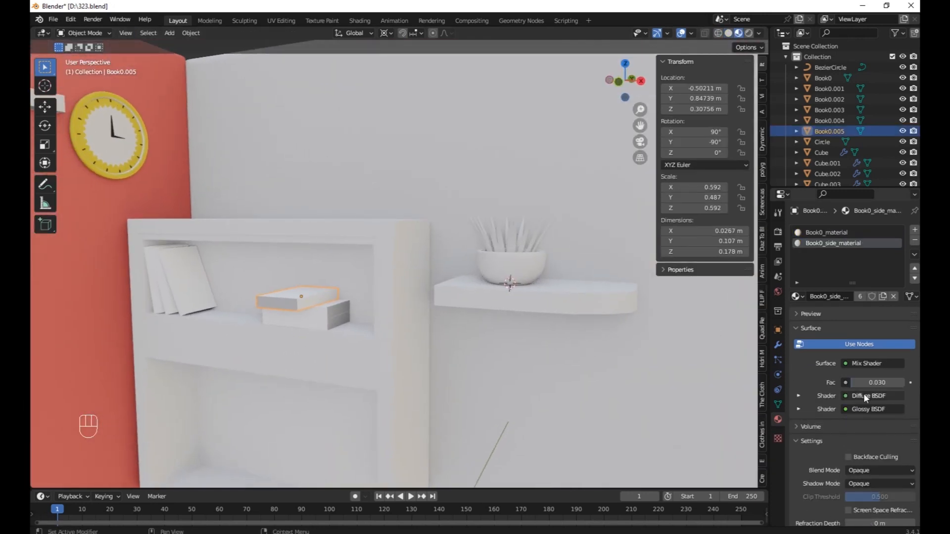
{"action": "left_click", "coordinate": [798, 396]}
{"action": "left_click", "coordinate": [877, 409]}
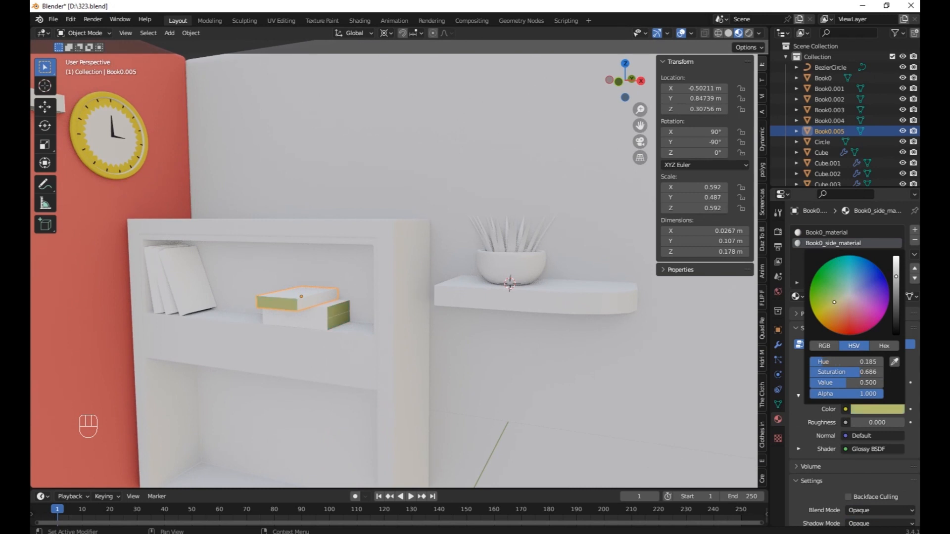
Step: Set the diffuse color of the books' Book0_material to light salmon pink
{"action": "left_click", "coordinate": [827, 232]}
{"action": "left_click", "coordinate": [799, 409]}
{"action": "left_click", "coordinate": [799, 396]}
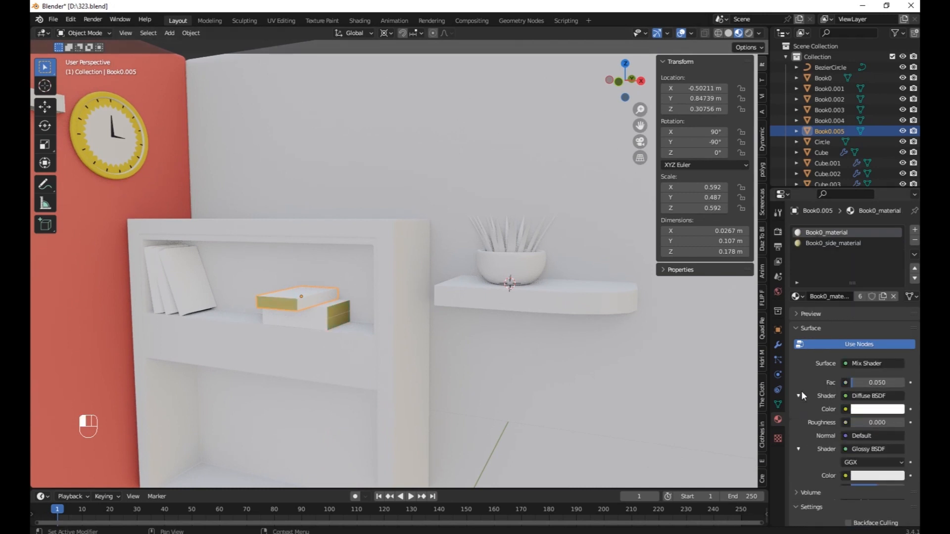
{"action": "left_click", "coordinate": [876, 409]}
{"action": "mouse_move", "coordinate": [845, 317]}
{"action": "left_mouse_down"}
{"action": "mouse_move", "coordinate": [827, 313]}
{"action": "mouse_move", "coordinate": [838, 287]}
{"action": "mouse_move", "coordinate": [865, 273]}
{"action": "mouse_move", "coordinate": [852, 276]}
{"action": "mouse_move", "coordinate": [847, 309]}
{"action": "left_mouse_up"}
Step: Switch to the Shading workspace and move the unused Principled BSDF node clear of the Diffuse and Glossy nodes
{"action": "mouse_move", "coordinate": [376, 296]}
{"action": "middle_mouse_down"}
{"action": "mouse_move", "coordinate": [322, 277]}
{"action": "mouse_move", "coordinate": [298, 23]}
{"action": "middle_mouse_up"}
{"action": "left_click", "coordinate": [360, 21]}
{"action": "scroll", "coordinate": [396, 188], "scroll_direction": "up", "scroll_amount": 5}
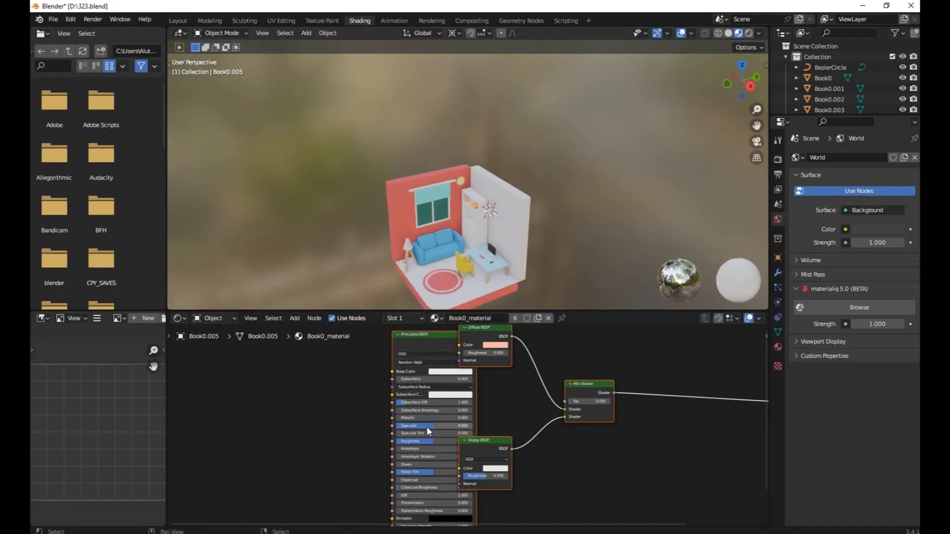
{"action": "middle_click_drag", "start_coordinate": [427, 427], "coordinate": [264, 454]}
{"action": "scroll", "coordinate": [417, 220], "scroll_direction": "up", "scroll_amount": 4}
{"action": "middle_click_drag", "start_coordinate": [417, 220], "coordinate": [424, 171]}
{"action": "scroll", "coordinate": [424, 172], "scroll_direction": "up", "scroll_amount": 4}
{"action": "key", "text": "KP_Decimal"}
{"action": "scroll", "coordinate": [424, 171], "scroll_direction": "down", "scroll_amount": 3}
{"action": "left_click_drag", "start_coordinate": [312, 370], "coordinate": [235, 428]}
{"action": "left_click", "coordinate": [387, 372]}
Step: Add an Object Info node beside the Diffuse BSDF in Book0_material
{"action": "key", "text": "shift+a"}
{"action": "left_click", "coordinate": [272, 358]}
{"action": "type", "text": "obj"}
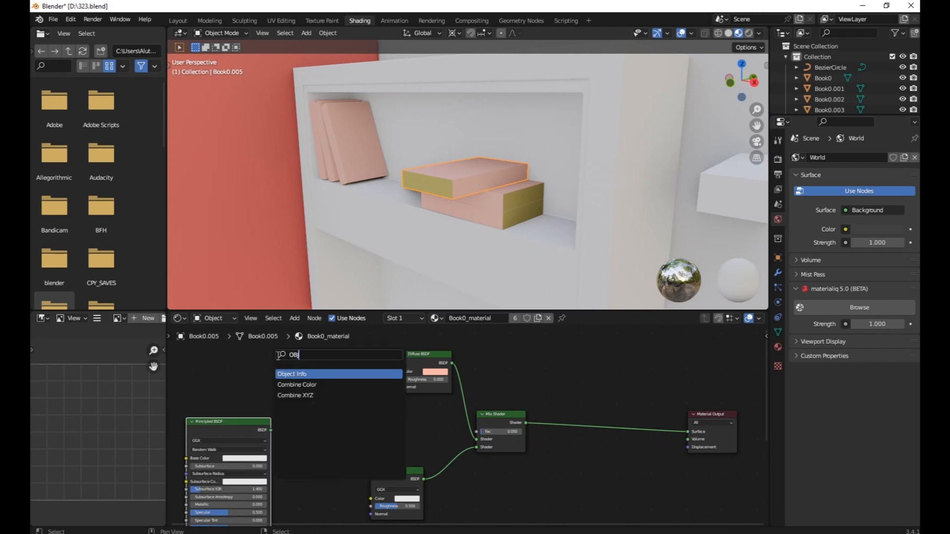
{"action": "key", "text": "Return"}
{"action": "left_click", "coordinate": [287, 377]}
{"action": "scroll", "coordinate": [278, 395], "scroll_direction": "up", "scroll_amount": 2}
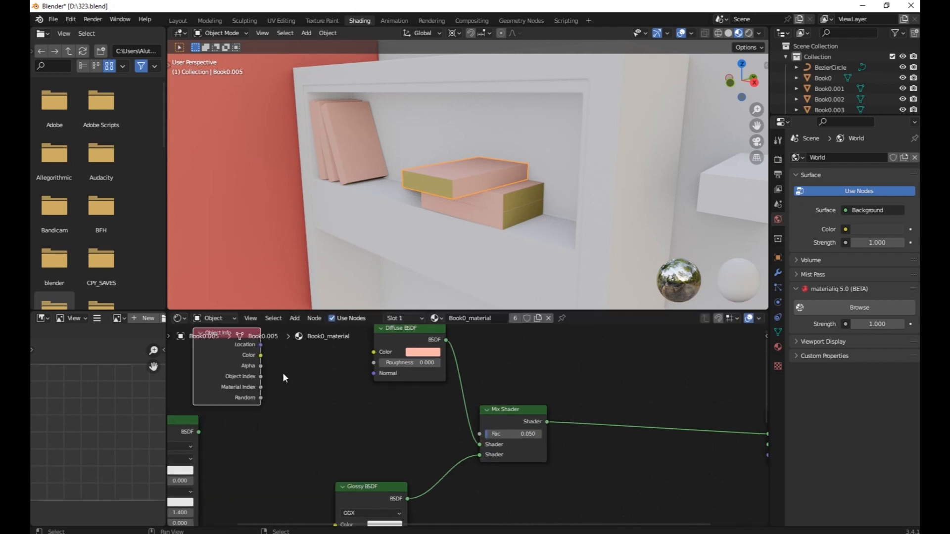
{"action": "key", "text": "shift+a"}
{"action": "type", "text": "color"}
{"action": "left_click", "coordinate": [302, 388]}
{"action": "right_click", "coordinate": [297, 398]}
Step: Add a ColorRamp node and connect its Color output to the Color input of the Diffuse BSDF
{"action": "key", "text": "shift+a"}
{"action": "type", "text": "COLO"}
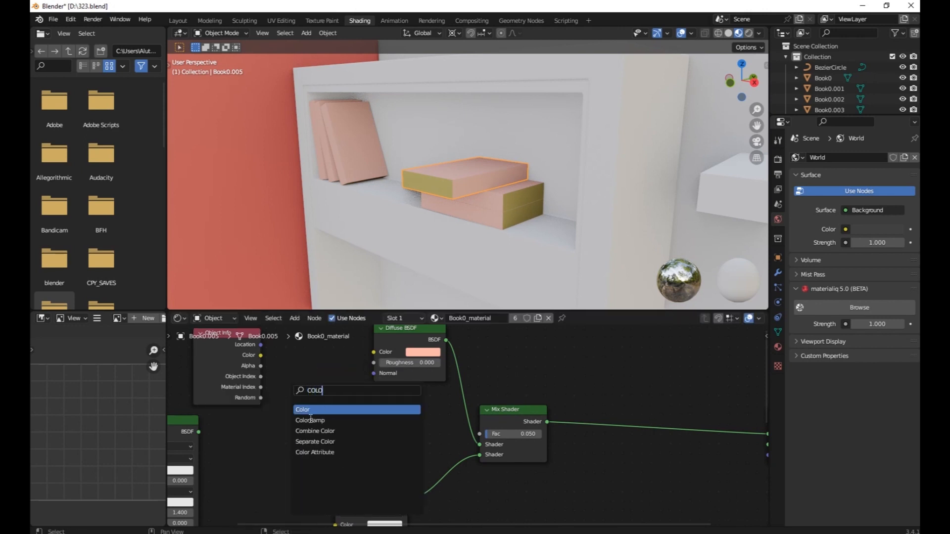
{"action": "left_click", "coordinate": [310, 420]}
{"action": "left_click", "coordinate": [308, 398]}
{"action": "left_click_drag", "start_coordinate": [409, 334], "coordinate": [460, 346]}
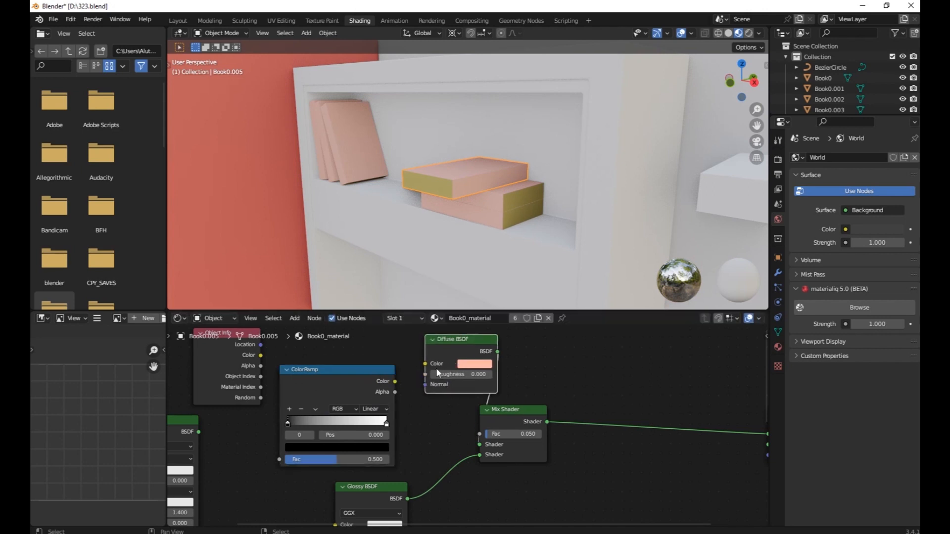
{"action": "left_click_drag", "start_coordinate": [394, 382], "coordinate": [424, 364]}
Step: Connect the Object Info node's Object Index output to the ColorRamp's Fac input
{"action": "left_click_drag", "start_coordinate": [261, 355], "coordinate": [280, 395]}
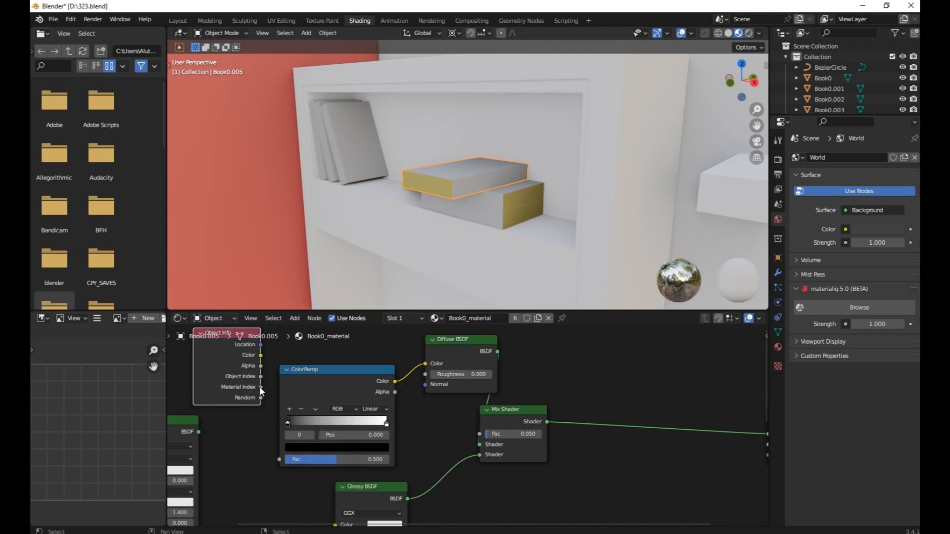
{"action": "left_click_drag", "start_coordinate": [261, 380], "coordinate": [262, 407]}
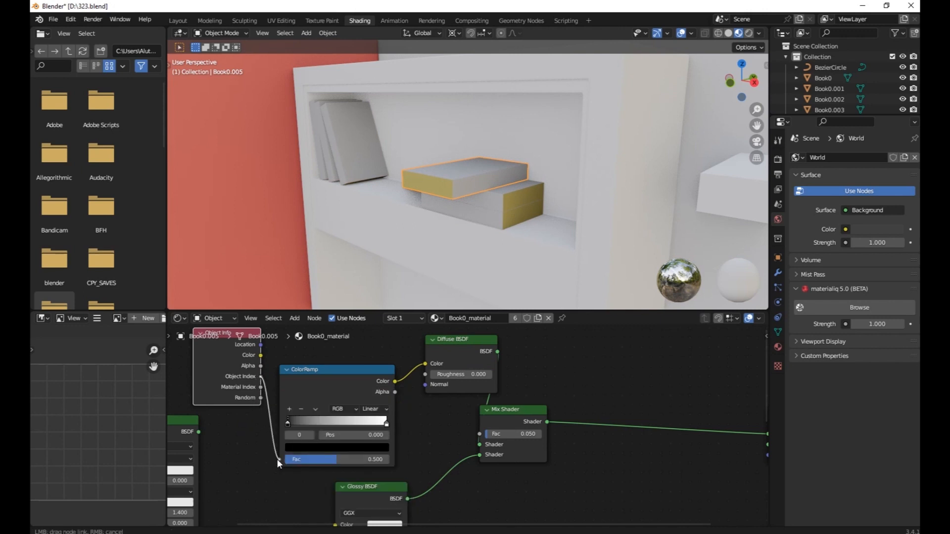
{"action": "left_click_drag", "start_coordinate": [277, 458], "coordinate": [279, 459]}
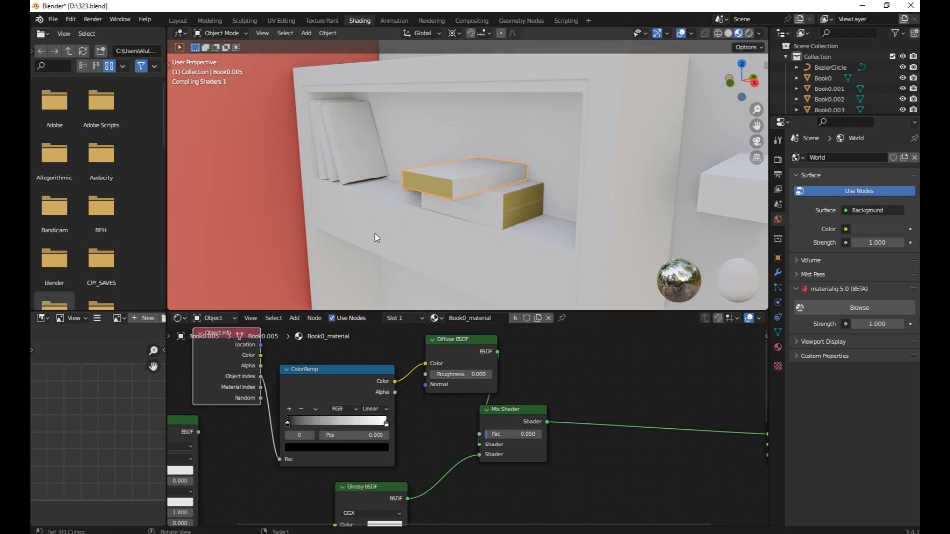
Step: Set the ColorRamp's interpolation to Constant
{"action": "left_click", "coordinate": [381, 410]}
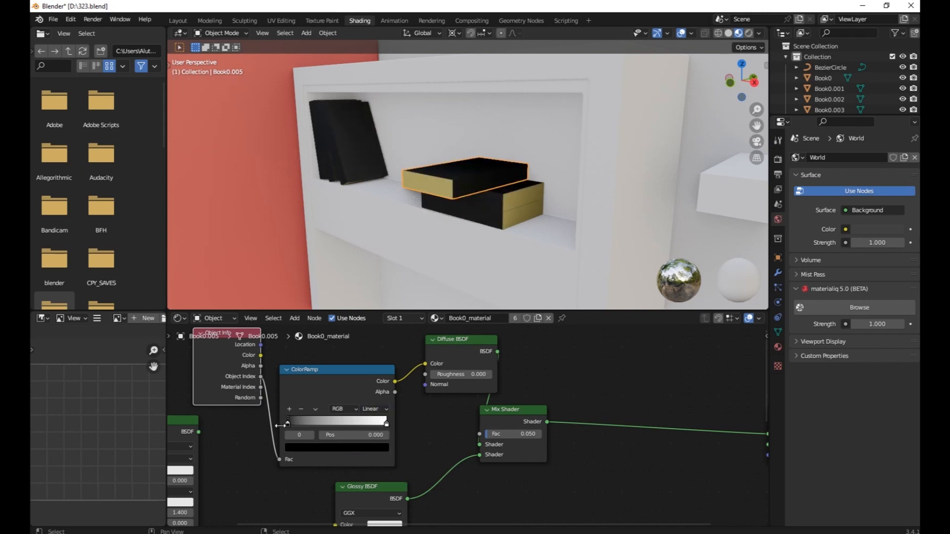
{"action": "left_click", "coordinate": [381, 410]}
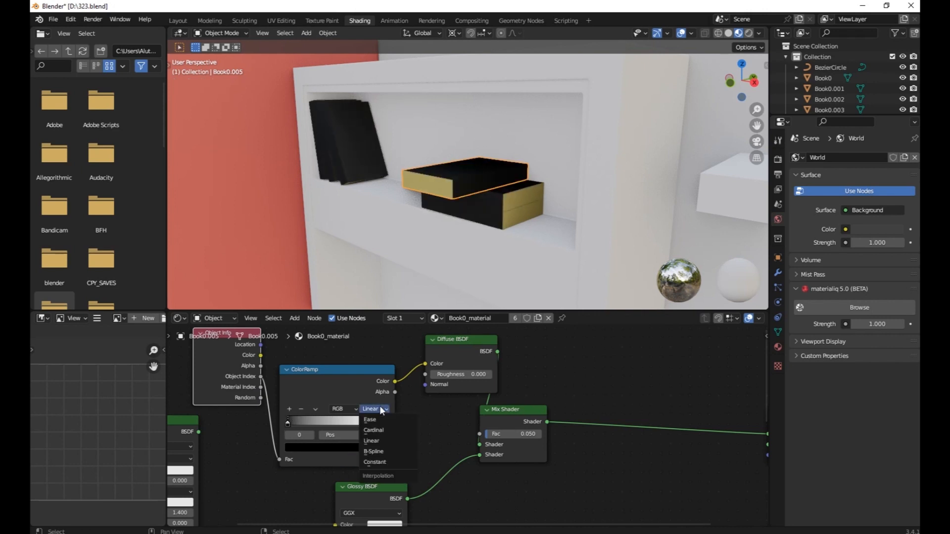
{"action": "left_click", "coordinate": [388, 463]}
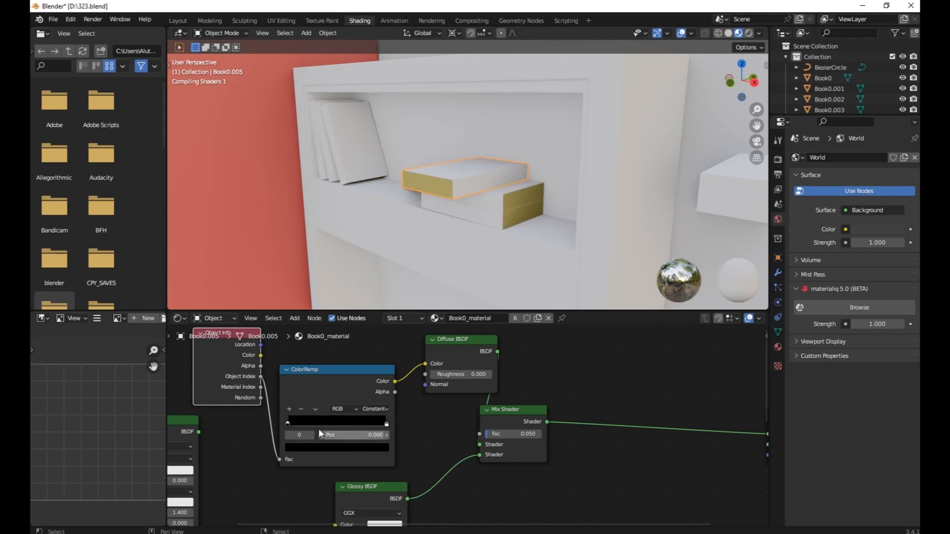
Step: Add a color stop in the middle of the ColorRamp and make it blue
{"action": "left_click", "coordinate": [290, 410]}
{"action": "left_click", "coordinate": [336, 448]}
{"action": "left_click", "coordinate": [367, 311]}
{"action": "left_click", "coordinate": [338, 328]}
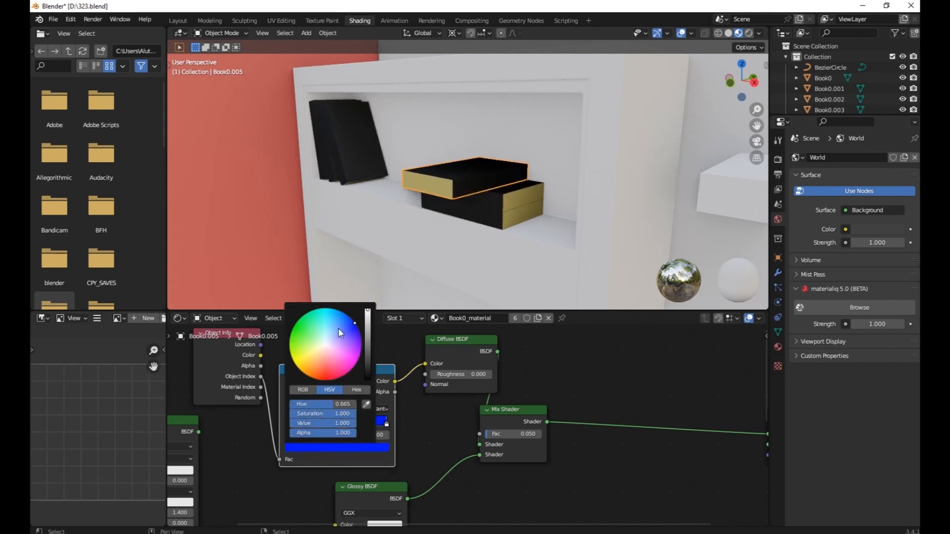
Step: Add a stop at position 0.250 of the ColorRamp and make it red
{"action": "left_click", "coordinate": [290, 410]}
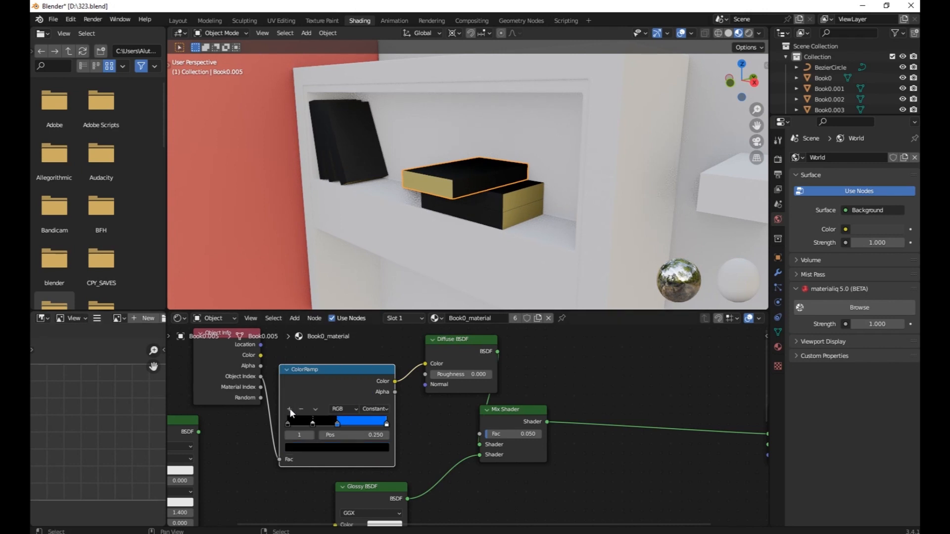
{"action": "left_click", "coordinate": [314, 447]}
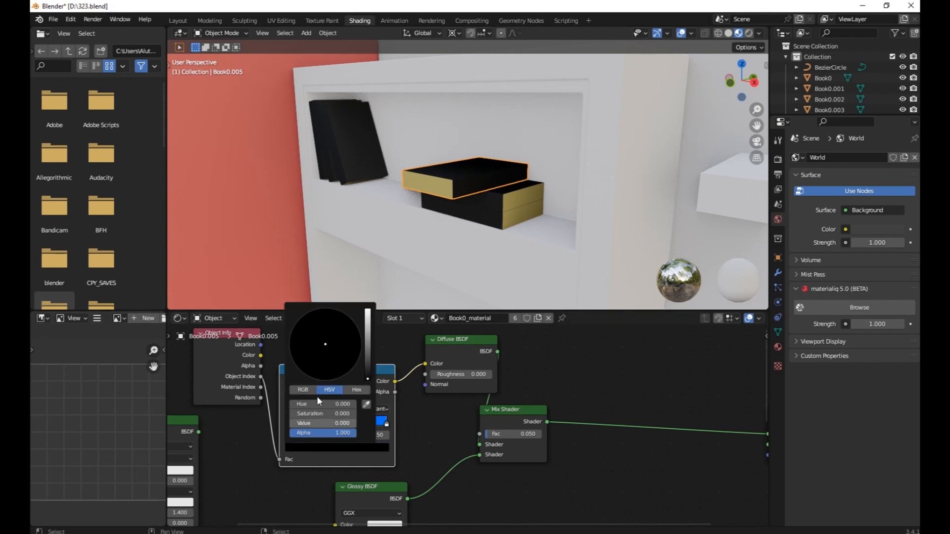
{"action": "left_click_drag", "start_coordinate": [370, 321], "coordinate": [371, 309]}
{"action": "left_click_drag", "start_coordinate": [327, 354], "coordinate": [368, 323]}
Step: Make the ColorRamp's first stop green and set the ramp's interpolation to Ease
{"action": "left_click", "coordinate": [288, 422]}
{"action": "left_click", "coordinate": [299, 449]}
{"action": "left_click", "coordinate": [326, 329]}
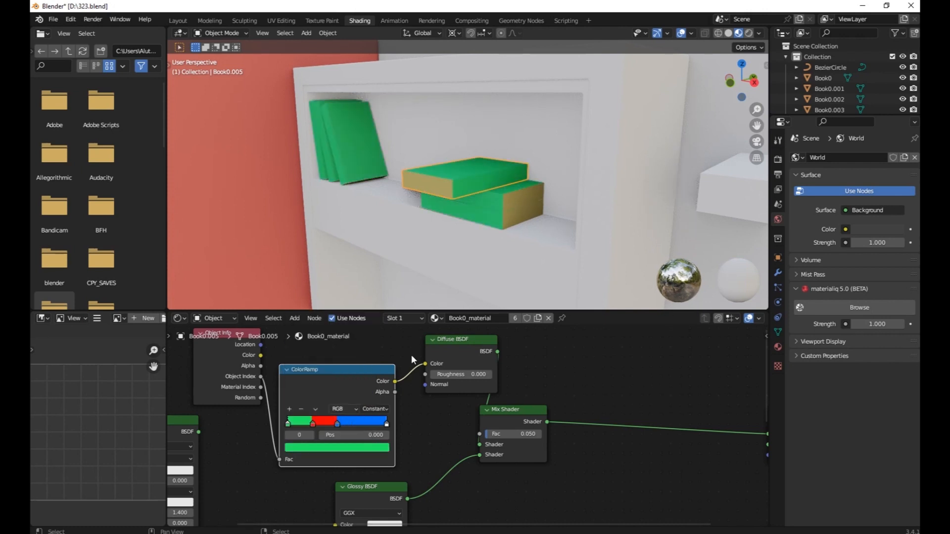
{"action": "left_click", "coordinate": [371, 409]}
{"action": "left_click", "coordinate": [373, 416]}
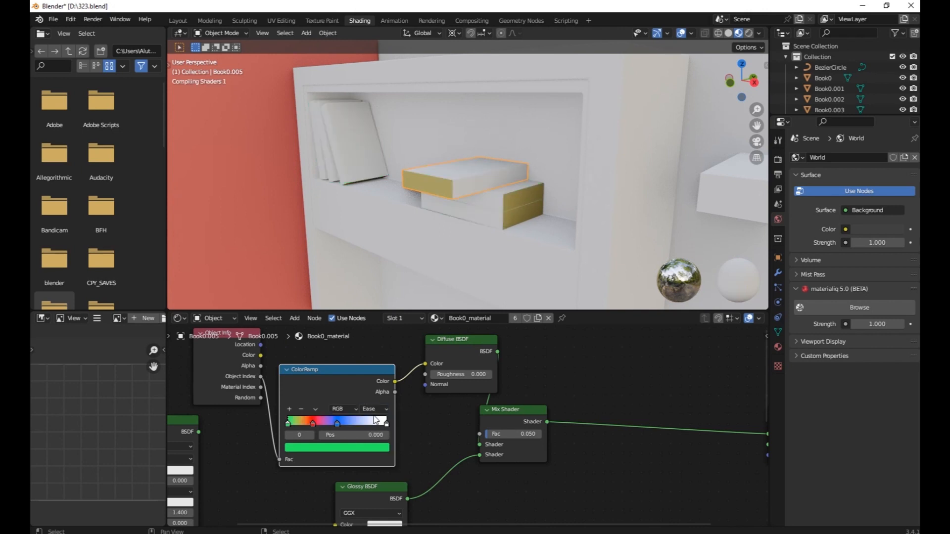
Step: Connect the Object Info node's Random output to the ColorRamp's Fac input in place of Object Index
{"action": "left_click", "coordinate": [374, 409]}
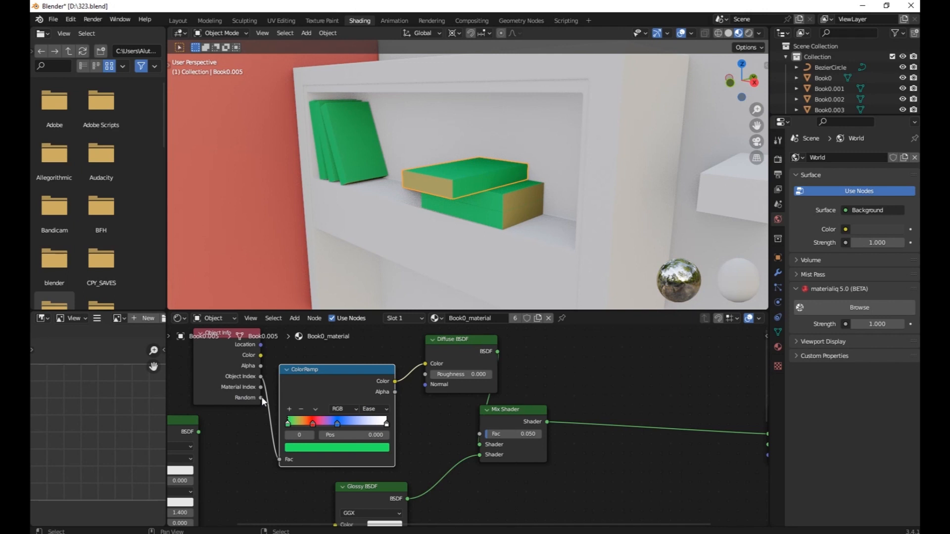
{"action": "left_click_drag", "start_coordinate": [260, 396], "coordinate": [276, 457]}
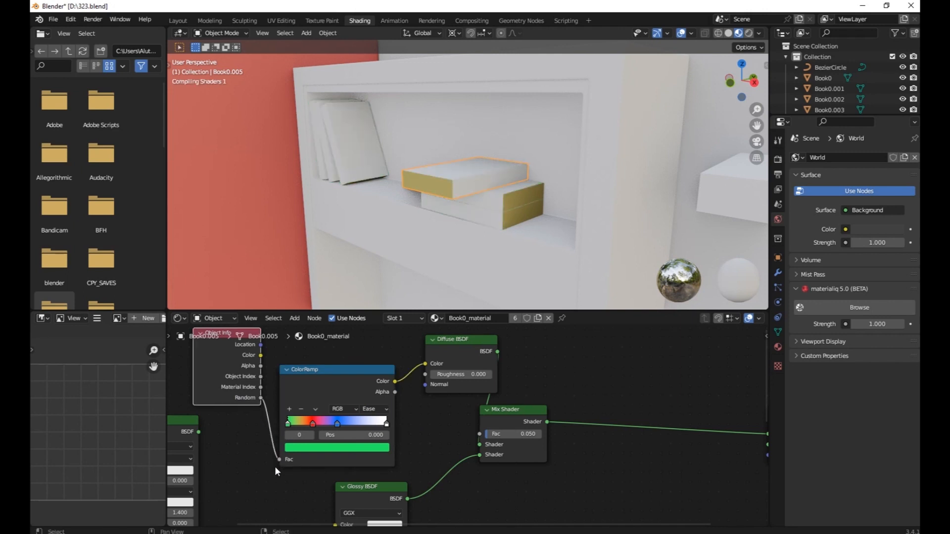
{"action": "middle_click_drag", "start_coordinate": [435, 238], "coordinate": [494, 223]}
Step: Recolor the ColorRamp's last stop light blue with hue 0.525 and saturation 0.627
{"action": "left_click", "coordinate": [386, 424]}
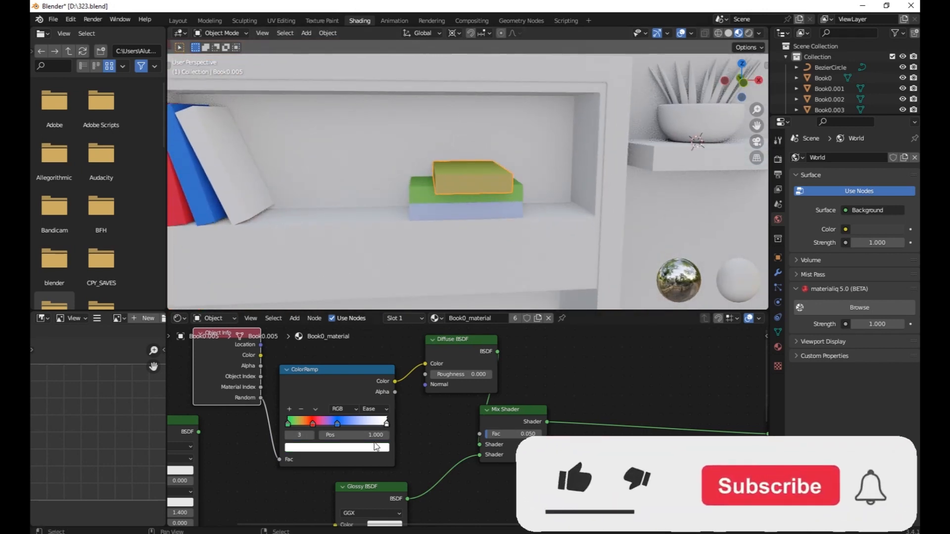
{"action": "left_click", "coordinate": [376, 447]}
{"action": "left_click_drag", "start_coordinate": [325, 345], "coordinate": [327, 332]}
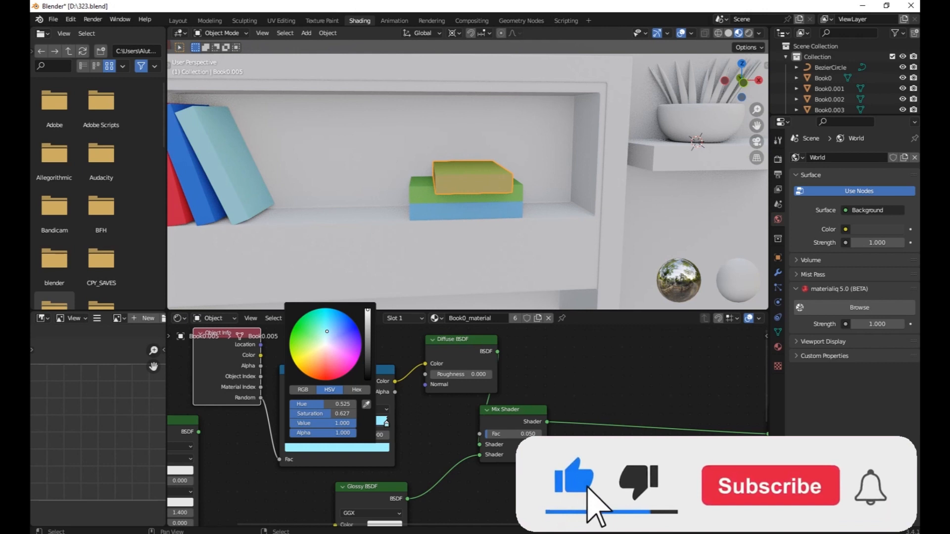
{"action": "scroll", "coordinate": [556, 176], "scroll_direction": "down", "scroll_amount": 5}
{"action": "middle_click_drag", "start_coordinate": [556, 176], "coordinate": [547, 198]}
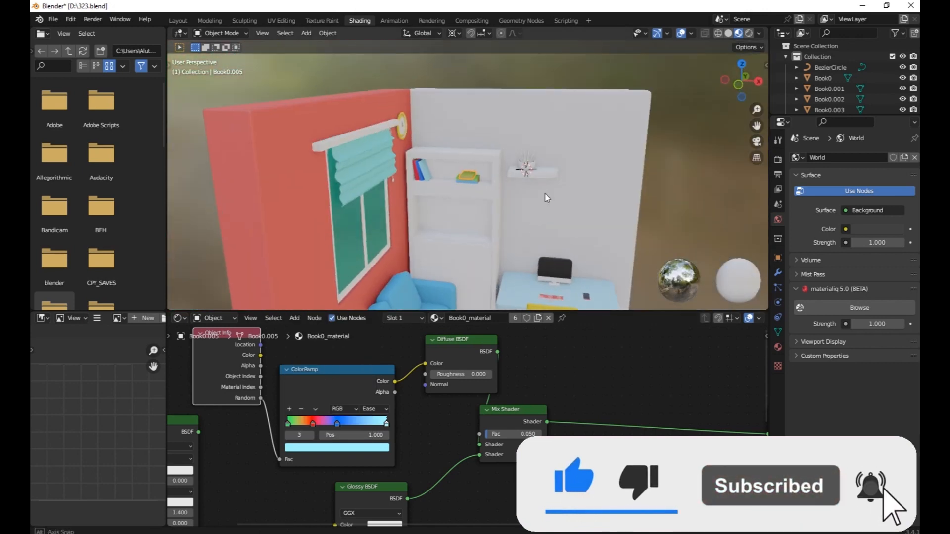
Step: Return to the Layout workspace and save the file
{"action": "left_click", "coordinate": [179, 21]}
{"action": "scroll", "coordinate": [398, 271], "scroll_direction": "down", "scroll_amount": 4}
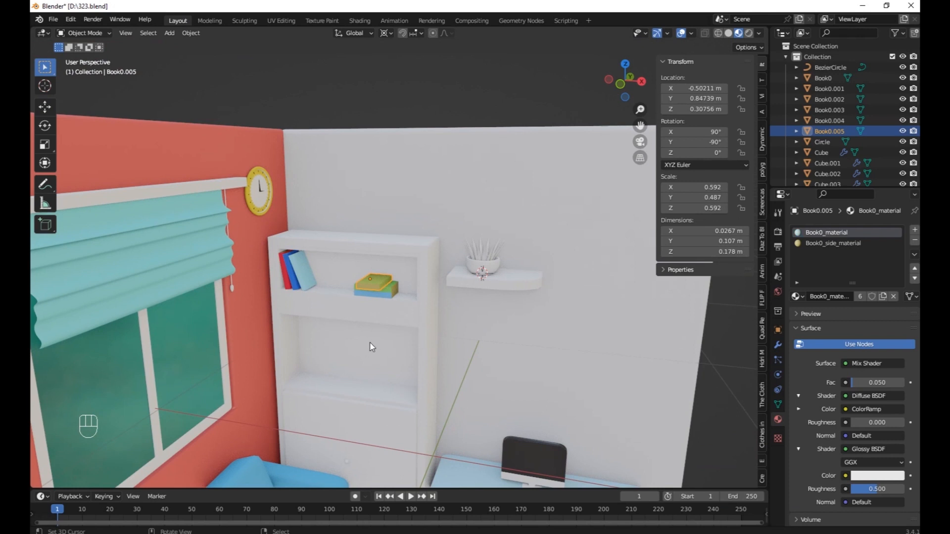
{"action": "scroll", "coordinate": [372, 347], "scroll_direction": "down", "scroll_amount": 6}
{"action": "key", "text": "ctrl+s"}
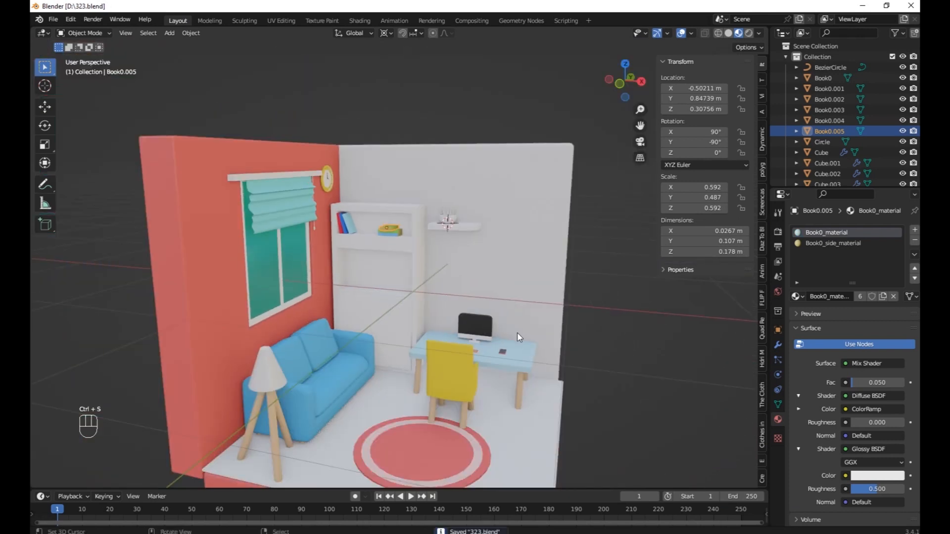
Step: Link the white back wall's material to the plant pot on the floating shelf
{"action": "scroll", "coordinate": [519, 337], "scroll_direction": "up", "scroll_amount": 5}
{"action": "middle_click_drag", "start_coordinate": [450, 269], "coordinate": [376, 295], "text": "shift"}
{"action": "scroll", "coordinate": [414, 259], "scroll_direction": "up", "scroll_amount": 4}
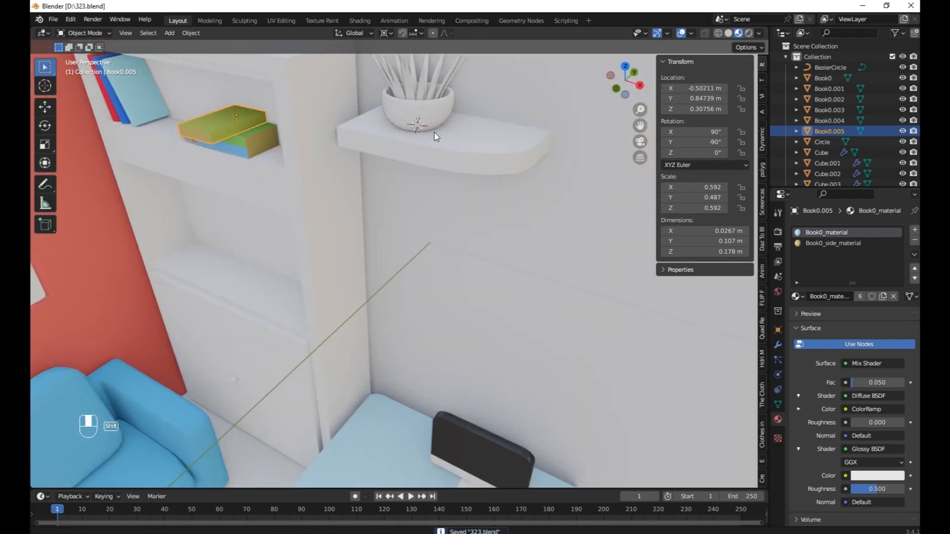
{"action": "middle_click_drag", "start_coordinate": [434, 133], "coordinate": [443, 179], "text": "shift"}
{"action": "left_click", "coordinate": [444, 176]}
{"action": "scroll", "coordinate": [443, 176], "scroll_direction": "down", "scroll_amount": 3}
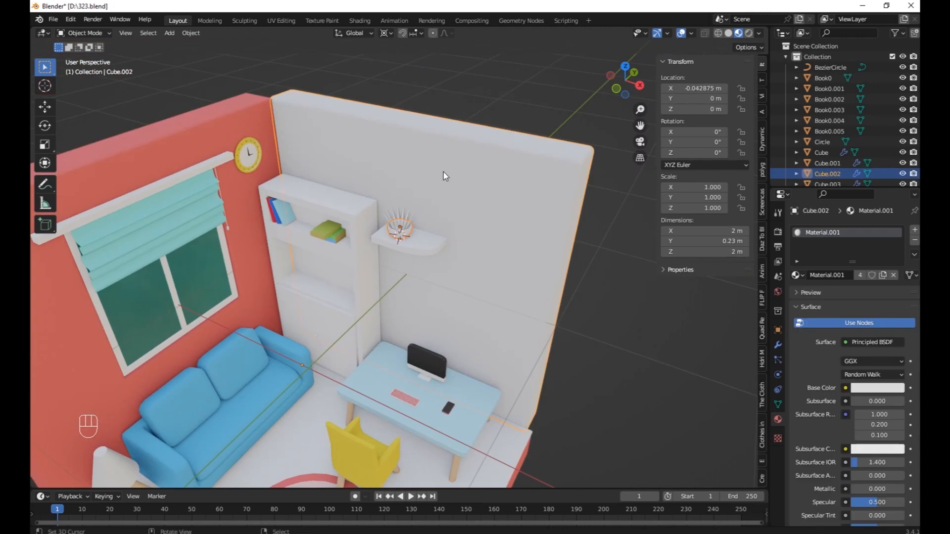
{"action": "key", "text": "ctrl+l"}
{"action": "left_click", "coordinate": [443, 171]}
{"action": "scroll", "coordinate": [443, 172], "scroll_direction": "up", "scroll_amount": 6}
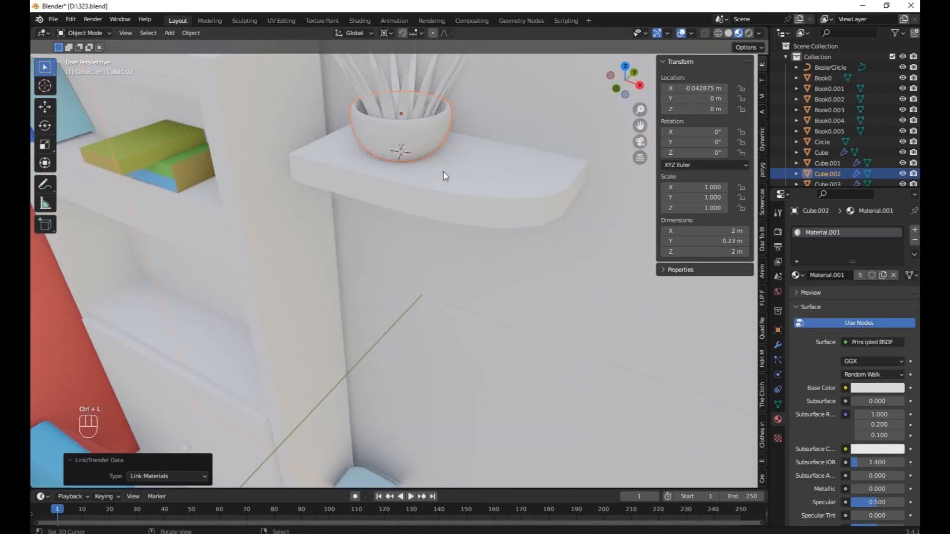
{"action": "scroll", "coordinate": [463, 153], "scroll_direction": "down", "scroll_amount": 3}
Step: Make the plant pot's material a separate copy and lower its roughness to 0.049
{"action": "left_click", "coordinate": [400, 173]}
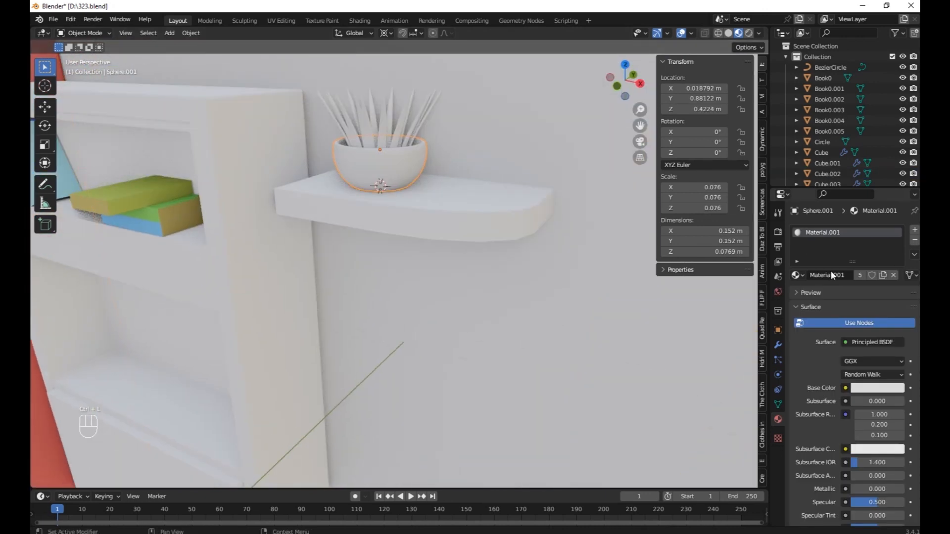
{"action": "left_click", "coordinate": [914, 244]}
{"action": "left_click", "coordinate": [882, 276]}
{"action": "scroll", "coordinate": [850, 417], "scroll_direction": "down", "scroll_amount": 5}
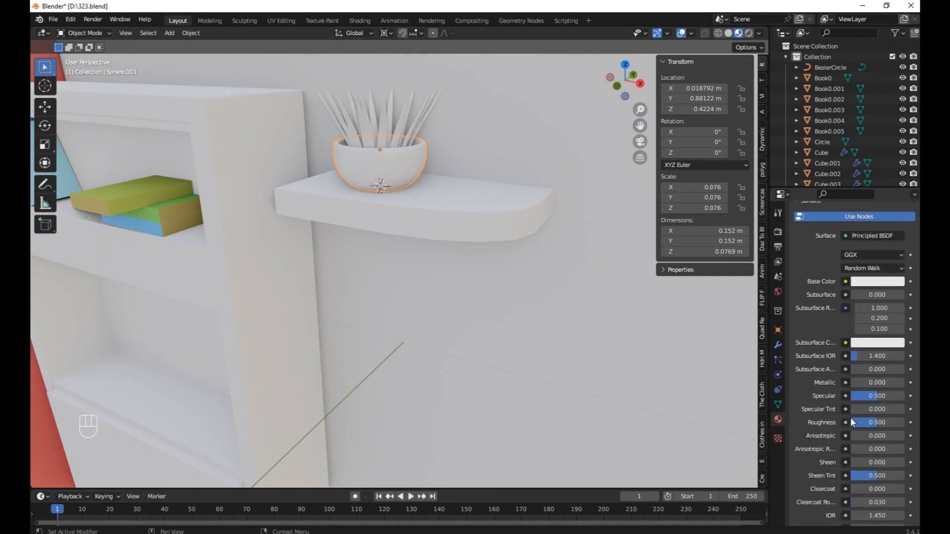
{"action": "scroll", "coordinate": [850, 417], "scroll_direction": "down", "scroll_amount": 4}
{"action": "key", "text": "KP_Decimal"}
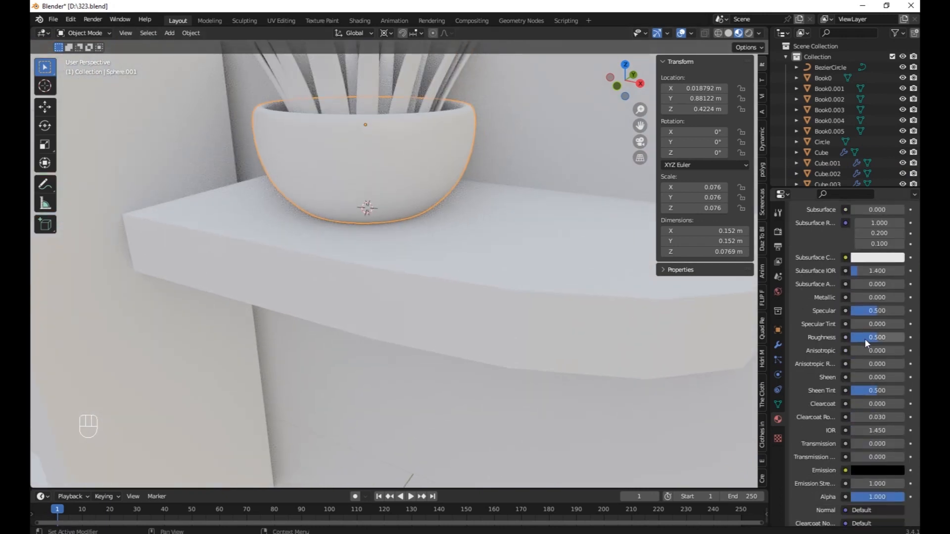
{"action": "left_click_drag", "start_coordinate": [864, 339], "coordinate": [840, 338]}
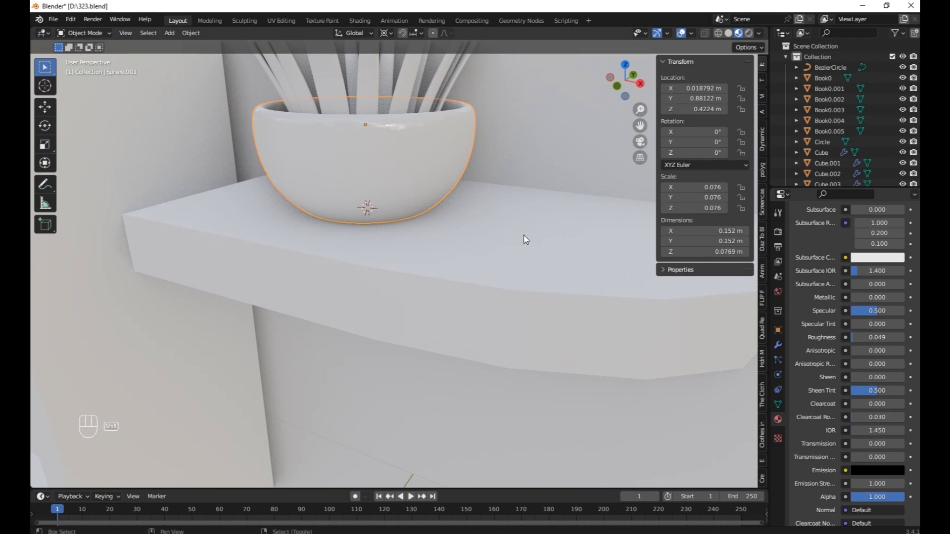
Step: Give the front leaf of the plant a new material with a dark green base color
{"action": "middle_click_drag", "start_coordinate": [525, 239], "coordinate": [520, 304], "text": "shift"}
{"action": "left_click", "coordinate": [358, 152]}
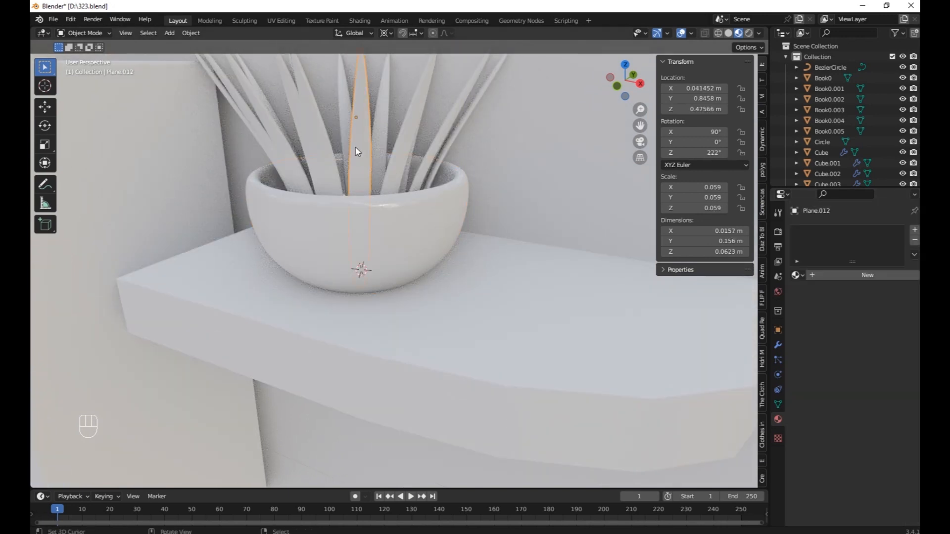
{"action": "left_click", "coordinate": [833, 275]}
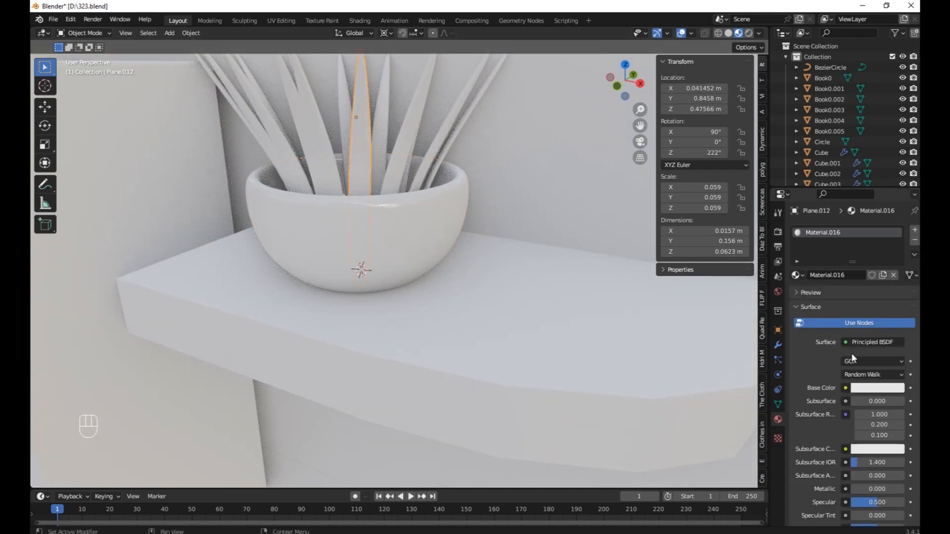
{"action": "left_click", "coordinate": [871, 389]}
{"action": "left_click_drag", "start_coordinate": [849, 269], "coordinate": [818, 264]}
{"action": "left_click_drag", "start_coordinate": [898, 245], "coordinate": [898, 272]}
Step: Select all the remaining leaves of the plant and link the front leaf's green material to them
{"action": "middle_click_drag", "start_coordinate": [222, 114], "coordinate": [268, 348], "text": "shift"}
{"action": "left_click", "coordinate": [236, 245], "text": "shift"}
{"action": "left_click", "coordinate": [263, 360]}
{"action": "left_click", "coordinate": [262, 387], "text": "shift"}
{"action": "left_click", "coordinate": [283, 336], "text": "shift"}
{"action": "left_click", "coordinate": [314, 322], "text": "shift"}
{"action": "left_click", "coordinate": [368, 332], "text": "shift"}
{"action": "left_click", "coordinate": [396, 341], "text": "shift"}
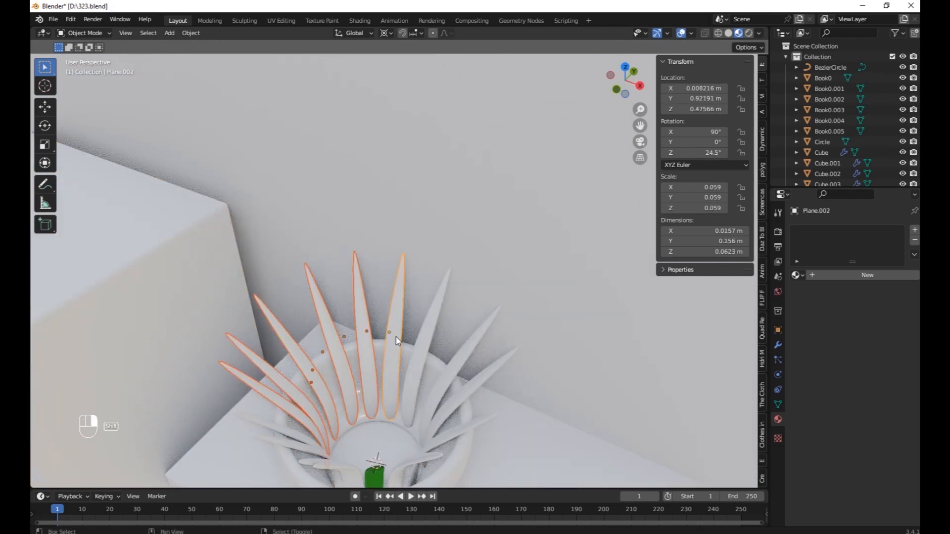
{"action": "left_click", "coordinate": [428, 352], "text": "shift"}
{"action": "left_click", "coordinate": [468, 350], "text": "shift"}
{"action": "left_click", "coordinate": [468, 387], "text": "shift"}
{"action": "left_click", "coordinate": [449, 435], "text": "shift"}
{"action": "left_click", "coordinate": [426, 455], "text": "shift"}
{"action": "middle_click_drag", "start_coordinate": [427, 455], "coordinate": [426, 417], "text": "shift"}
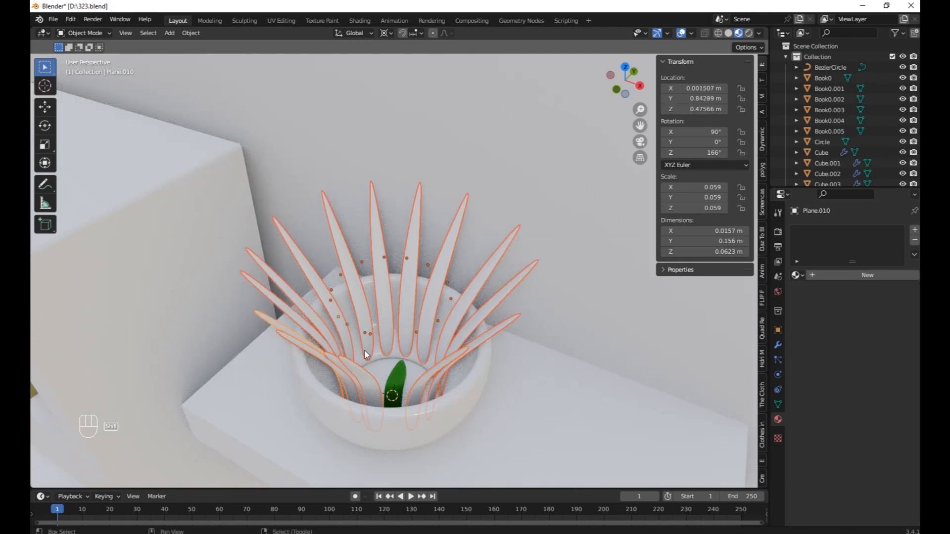
{"action": "left_click", "coordinate": [389, 376], "text": "shift"}
{"action": "key", "text": "ctrl+l"}
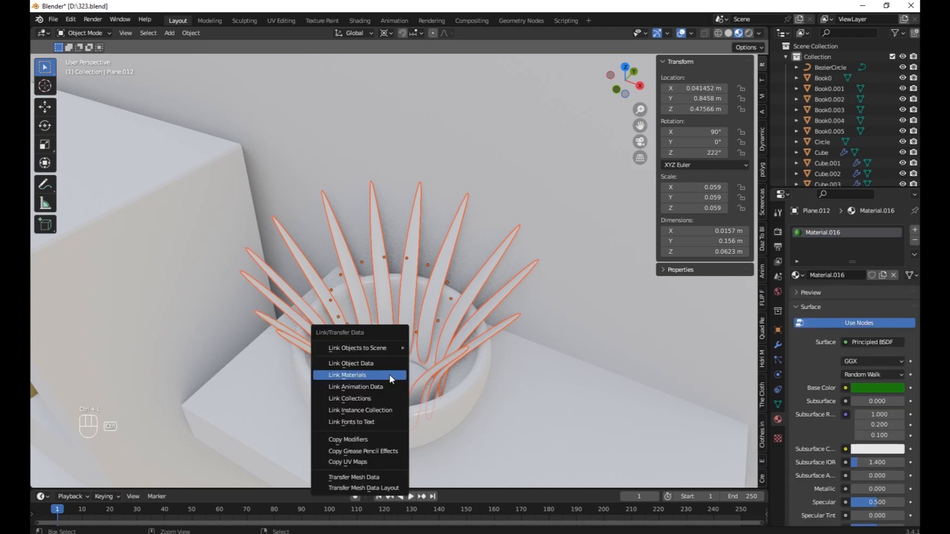
{"action": "left_click", "coordinate": [390, 375]}
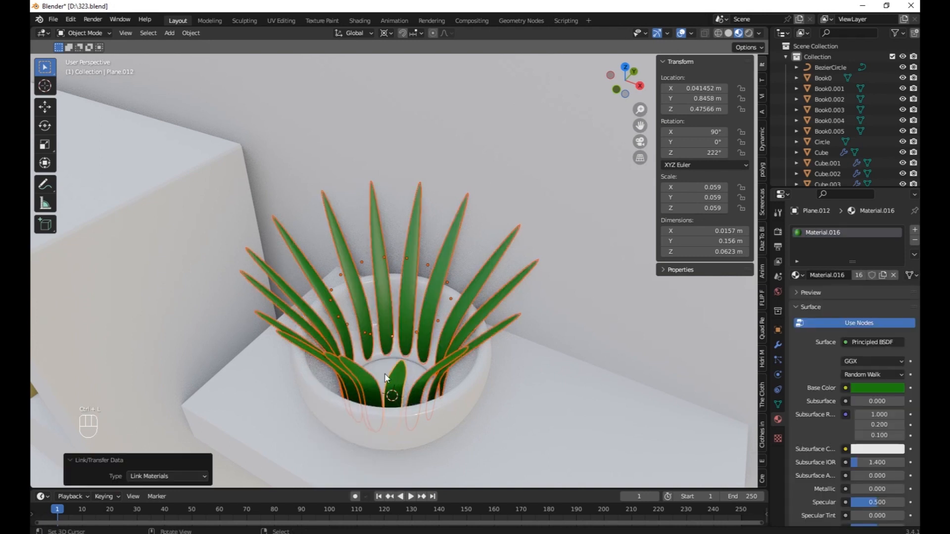
Step: Raise the roughness of the green leaf material and save the file
{"action": "scroll", "coordinate": [872, 403], "scroll_direction": "down", "scroll_amount": 4}
{"action": "scroll", "coordinate": [871, 402], "scroll_direction": "down", "scroll_amount": 6}
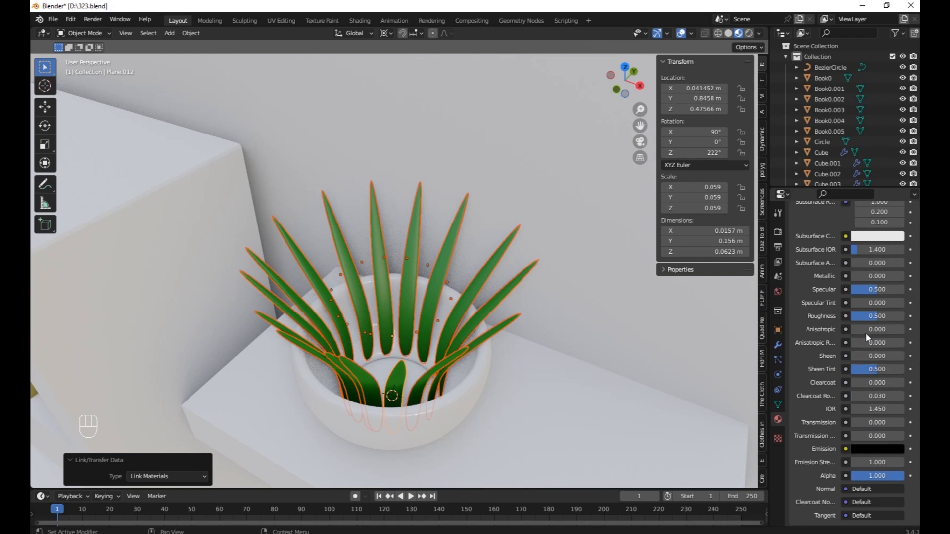
{"action": "left_click_drag", "start_coordinate": [871, 318], "coordinate": [905, 318]}
{"action": "key", "text": "ctrl+s"}
Step: Link the white back wall's material to the floating shelf under the plant
{"action": "right_click", "coordinate": [415, 342]}
{"action": "middle_click_drag", "start_coordinate": [427, 355], "coordinate": [430, 184]}
{"action": "scroll", "coordinate": [419, 310], "scroll_direction": "down", "scroll_amount": 6}
{"action": "scroll", "coordinate": [419, 310], "scroll_direction": "up", "scroll_amount": 4}
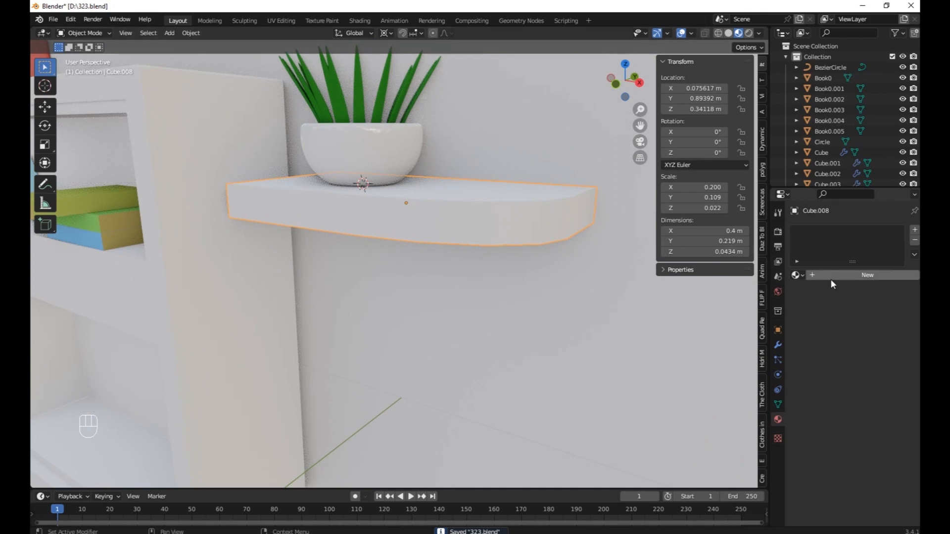
{"action": "right_click", "coordinate": [614, 305], "text": "shift"}
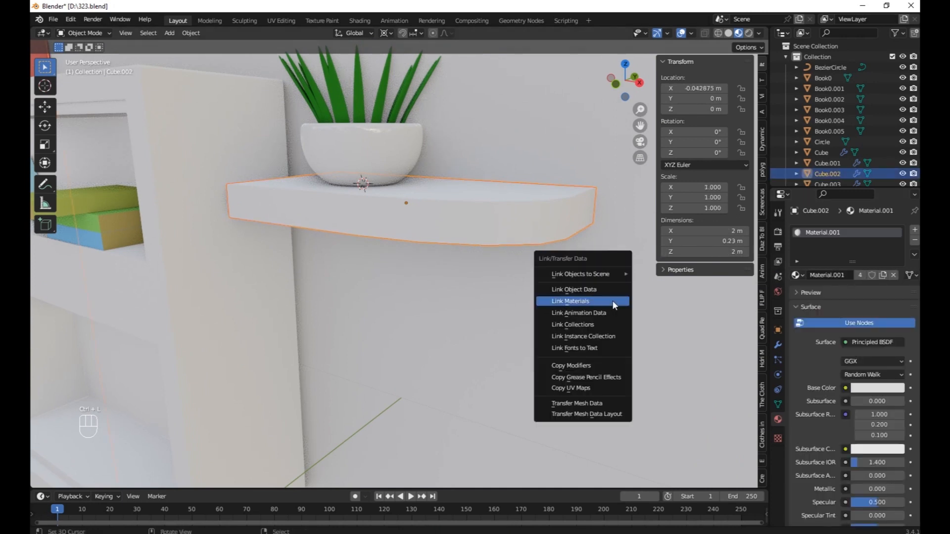
{"action": "left_click", "coordinate": [613, 303]}
Step: Give the tall bookshelf a light beige wood-colored material
{"action": "right_click", "coordinate": [102, 307]}
{"action": "scroll", "coordinate": [347, 267], "scroll_direction": "down", "scroll_amount": 10}
{"action": "middle_click_drag", "start_coordinate": [643, 222], "coordinate": [601, 225]}
Step: Move the camera in its own view to frame the whole room, to about X 2.62 m, Y -2.39 m, Z 1.41 m
{"action": "scroll", "coordinate": [209, 280], "scroll_direction": "up", "scroll_amount": 5}
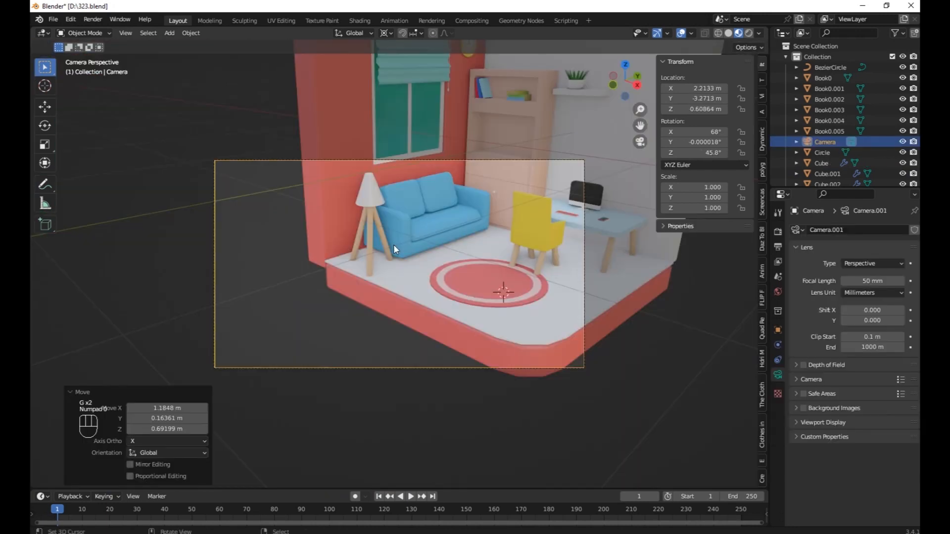
{"action": "scroll", "coordinate": [425, 272], "scroll_direction": "down", "scroll_amount": 3}
{"action": "key", "text": "g"}
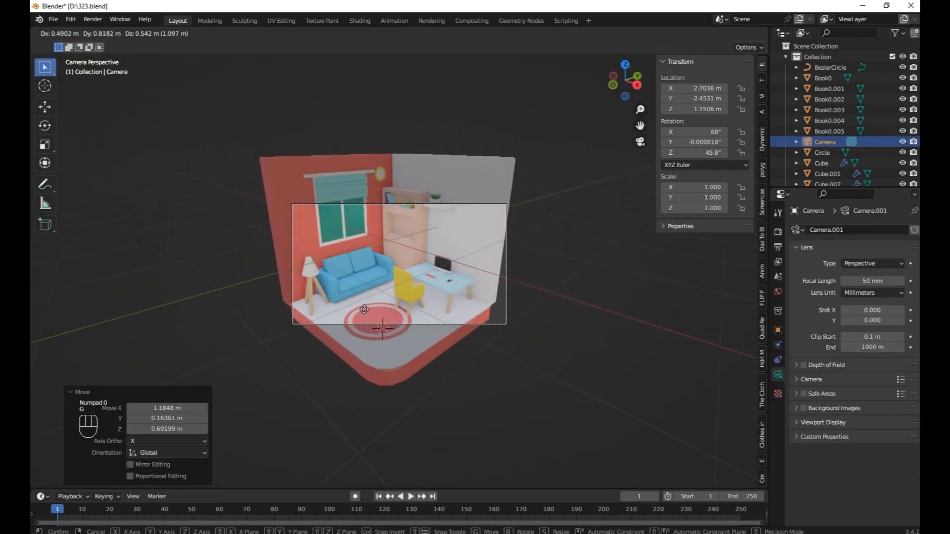
{"action": "left_click", "coordinate": [369, 305]}
Step: Set the camera's lens type to Orthographic with an orthographic scale of 4.800
{"action": "left_click", "coordinate": [867, 262]}
{"action": "left_click", "coordinate": [858, 293]}
{"action": "left_click", "coordinate": [868, 288]}
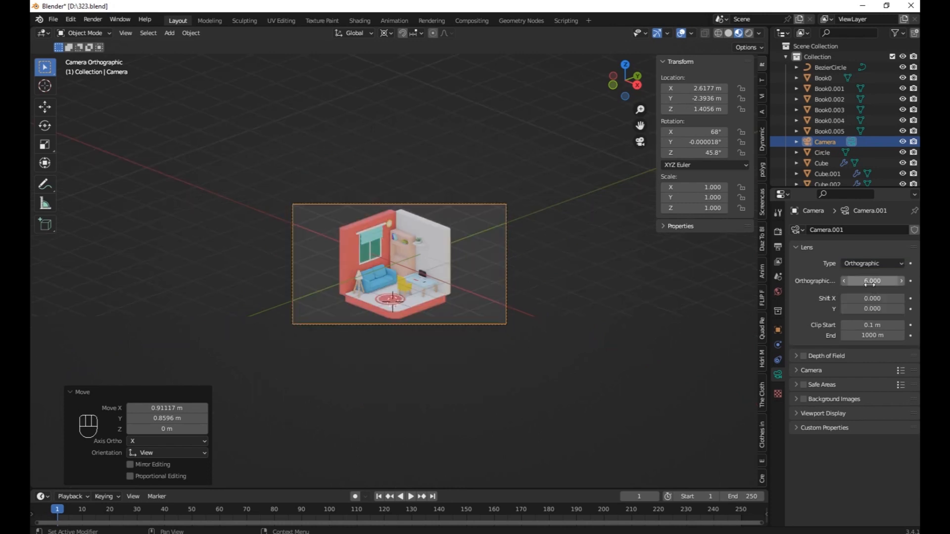
{"action": "left_click_drag", "start_coordinate": [870, 282], "coordinate": [847, 282]}
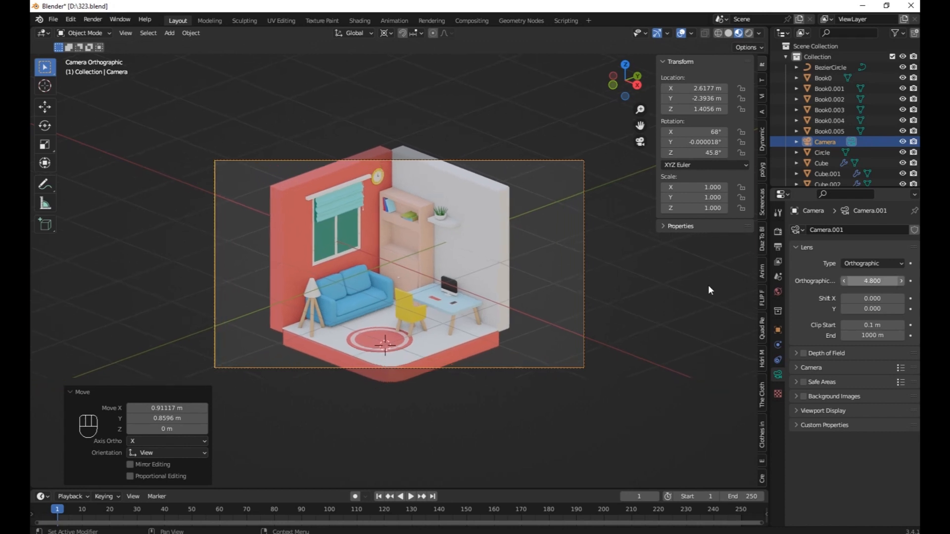
Step: Reposition the camera to about X 2.69 m, Y -2.30 m, Z 1.42 m to adjust the room's framing
{"action": "key", "text": "g"}
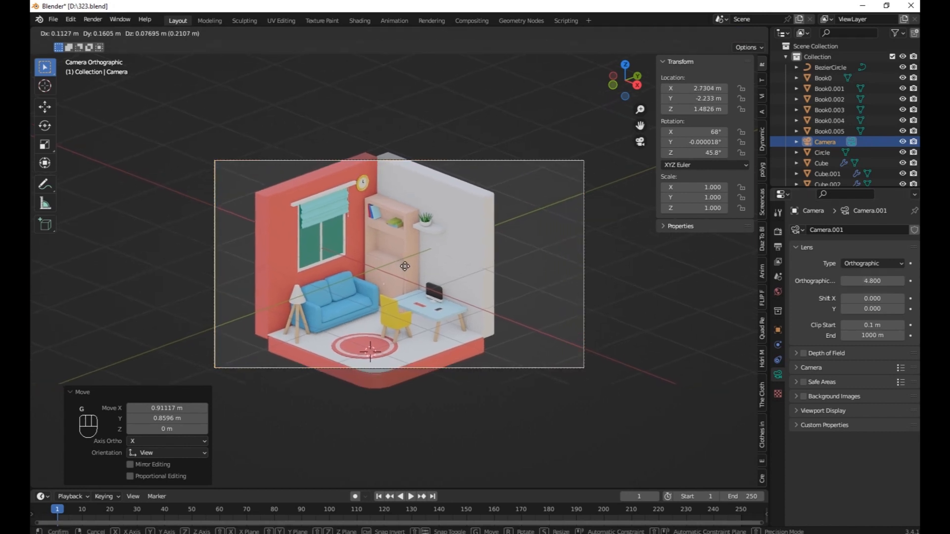
{"action": "left_click", "coordinate": [398, 272]}
{"action": "scroll", "coordinate": [399, 272], "scroll_direction": "up", "scroll_amount": 3}
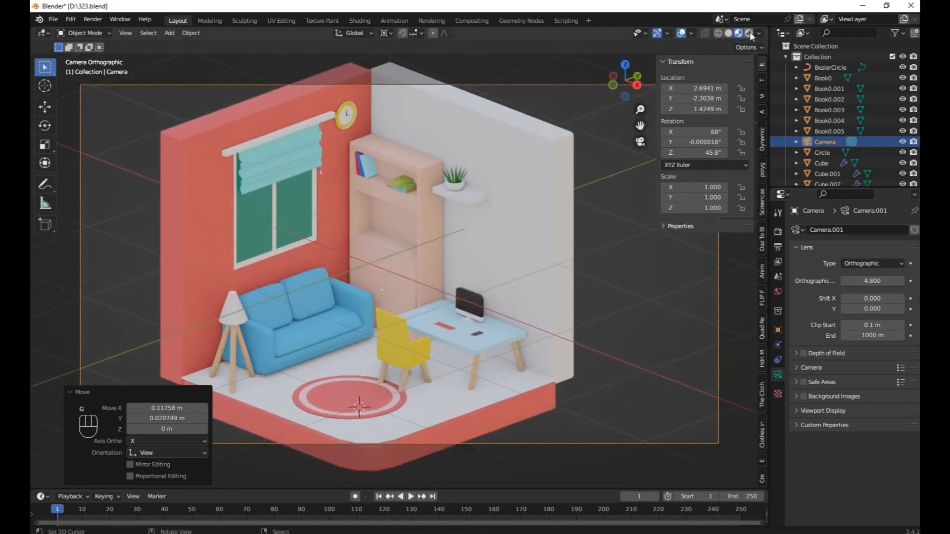
Step: Show the viewport in rendered shading and set the render engine to Cycles on GPU Compute
{"action": "left_click", "coordinate": [749, 33]}
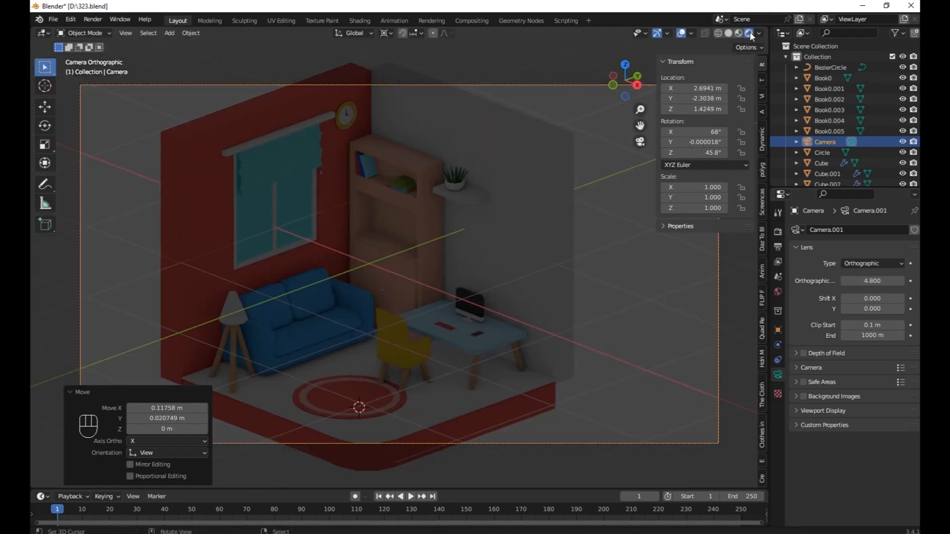
{"action": "left_click", "coordinate": [778, 232]}
{"action": "left_click", "coordinate": [876, 228]}
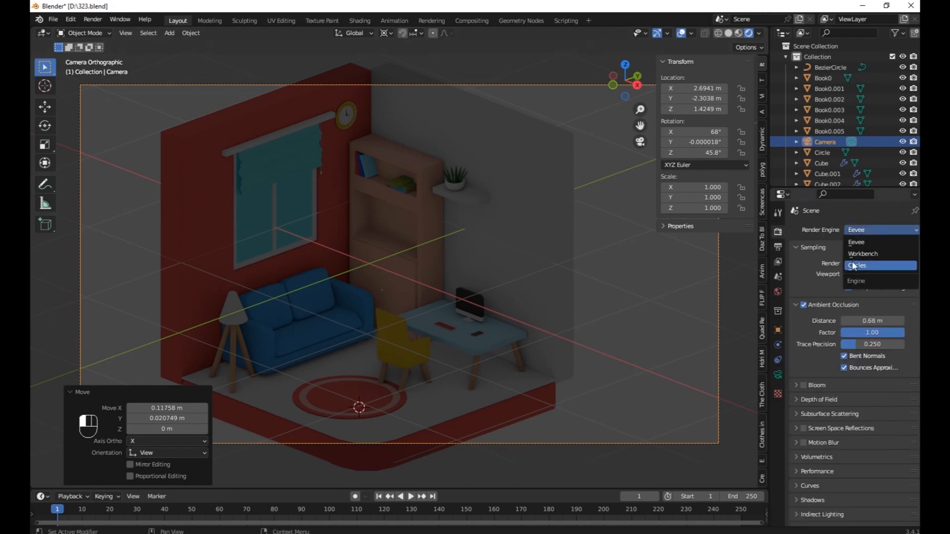
{"action": "left_click", "coordinate": [876, 266]}
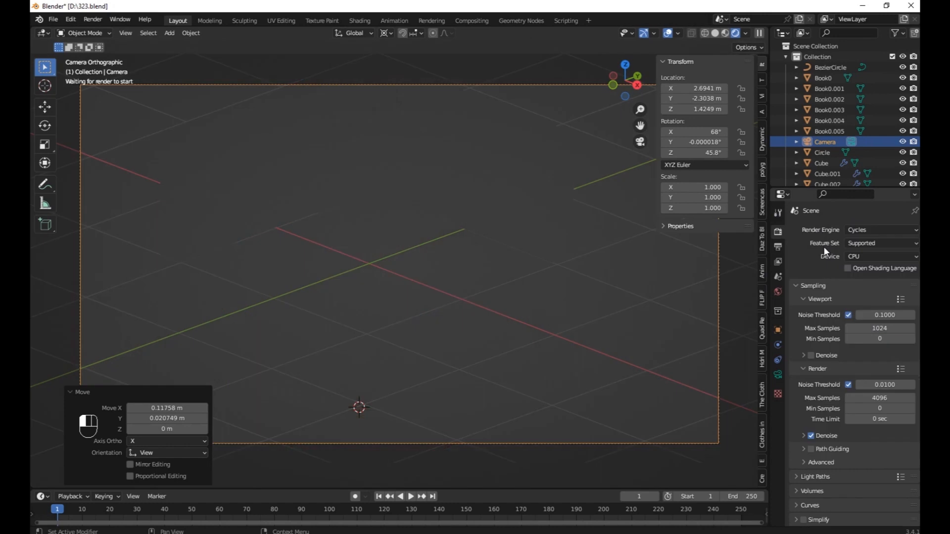
{"action": "left_click", "coordinate": [864, 254]}
{"action": "left_click", "coordinate": [863, 278]}
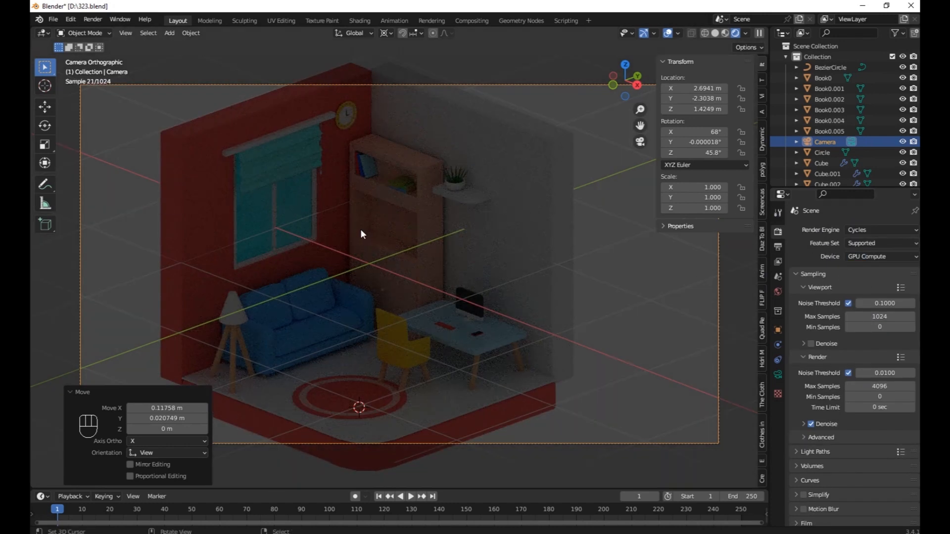
Step: Add an area light and raise it to the front of the bookshelf
{"action": "key", "text": "shift+a"}
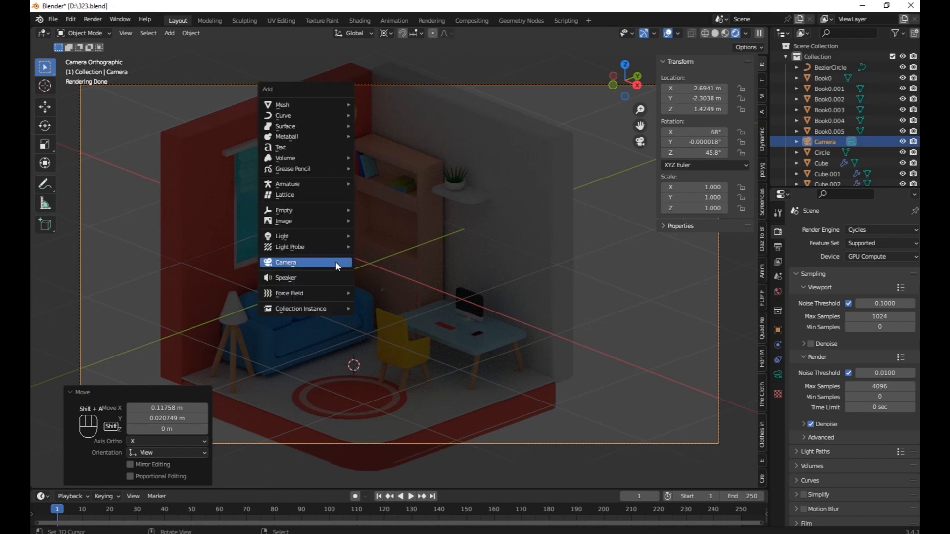
{"action": "mouse_move", "coordinate": [354, 238]}
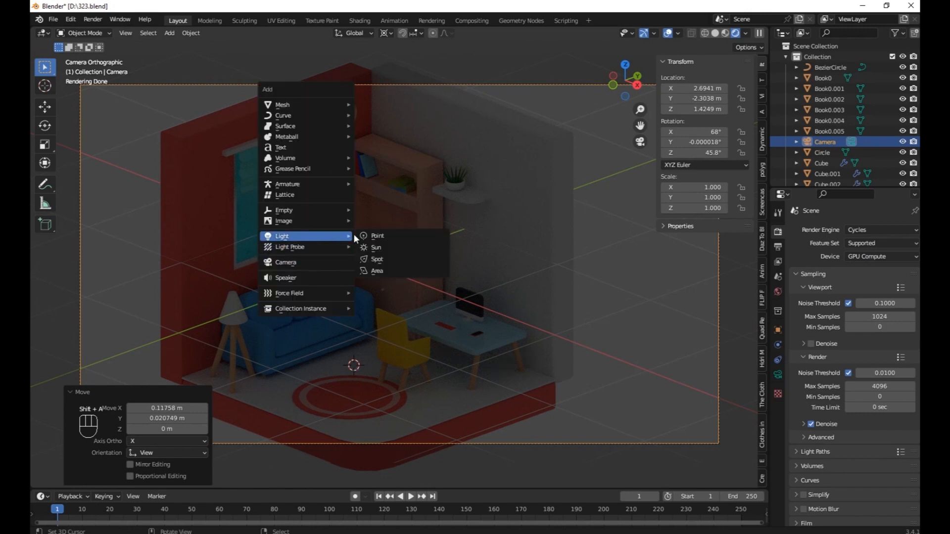
{"action": "left_click", "coordinate": [384, 272]}
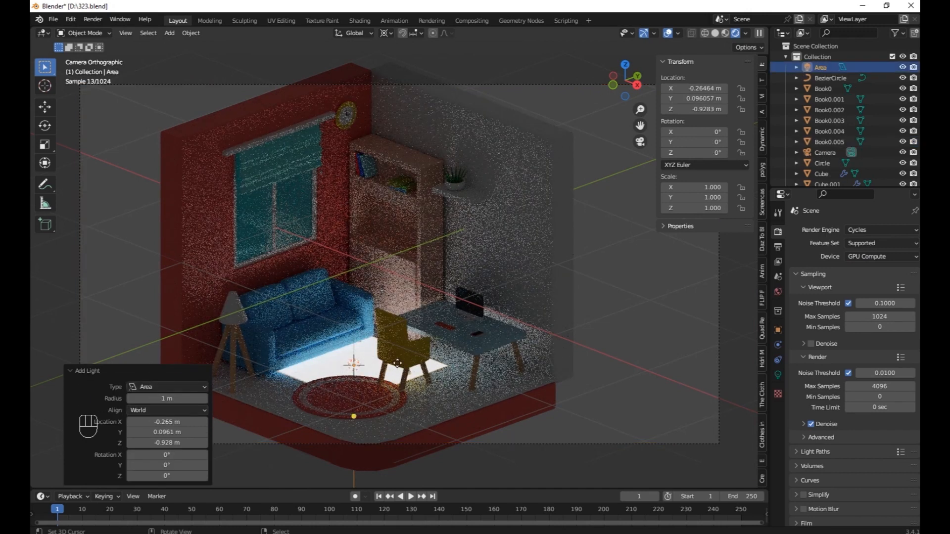
{"action": "key", "text": "g"}
{"action": "left_click", "coordinate": [502, 147]}
Step: Rotate the area light to about 23.4°, 25.9°, 2.26° and move it to about X -0.11 m, Y -0.06 m, Z 0.48 m
{"action": "key", "text": "r"}
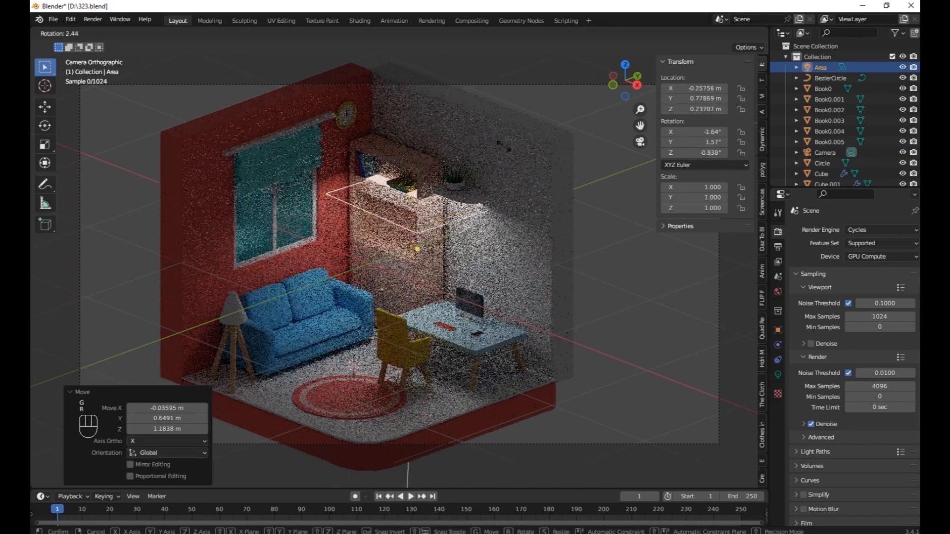
{"action": "left_click", "coordinate": [560, 265]}
{"action": "key", "text": "r"}
{"action": "key", "text": "x"}
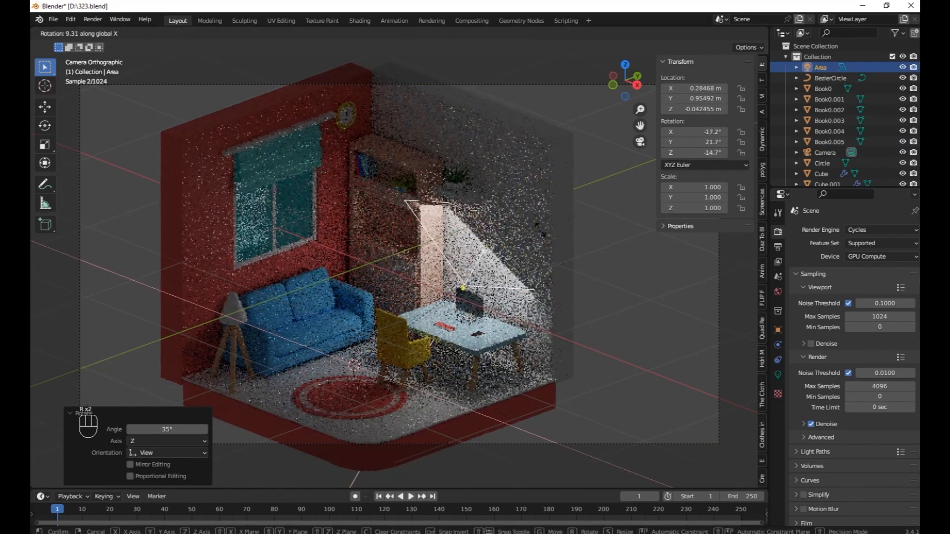
{"action": "left_click", "coordinate": [398, 265]}
{"action": "key", "text": "g"}
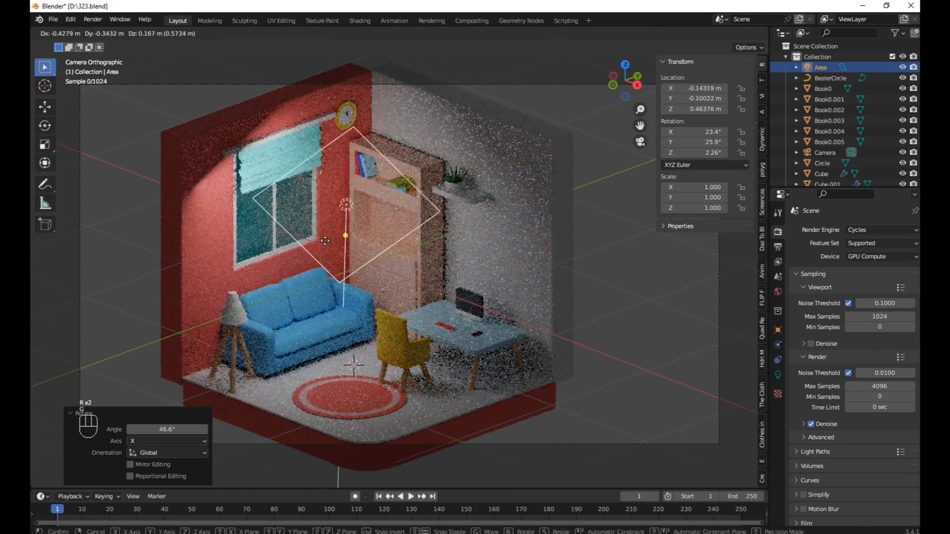
{"action": "left_click", "coordinate": [331, 239]}
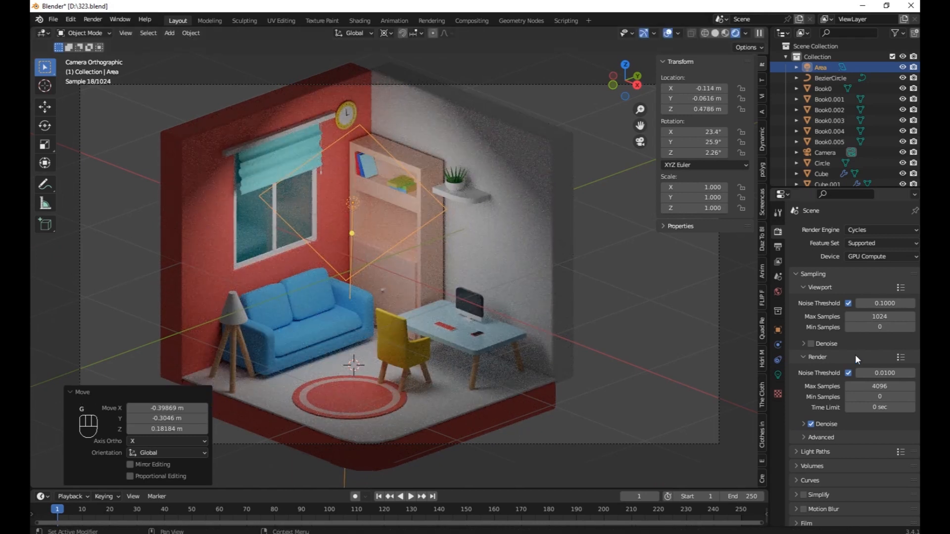
Step: Give the area light a peach color and 59.6 W power, placing it above the room at about X 0.28 m, Y -0.08 m, Z 1.17 m
{"action": "left_click", "coordinate": [776, 375]}
{"action": "left_click", "coordinate": [854, 292]}
{"action": "mouse_move", "coordinate": [849, 187]}
{"action": "left_mouse_down"}
{"action": "mouse_move", "coordinate": [851, 173]}
{"action": "mouse_move", "coordinate": [846, 198]}
{"action": "left_mouse_up"}
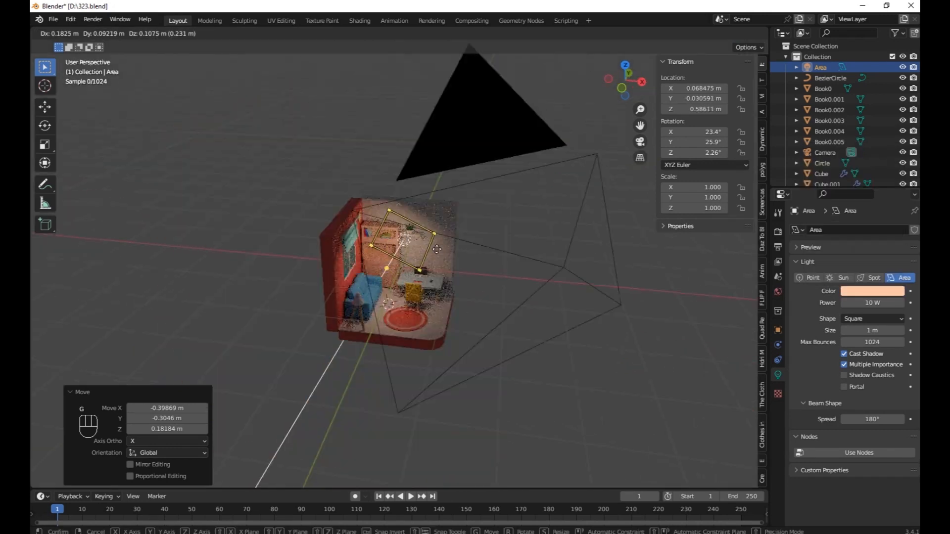
{"action": "middle_click_drag", "start_coordinate": [495, 277], "coordinate": [548, 294]}
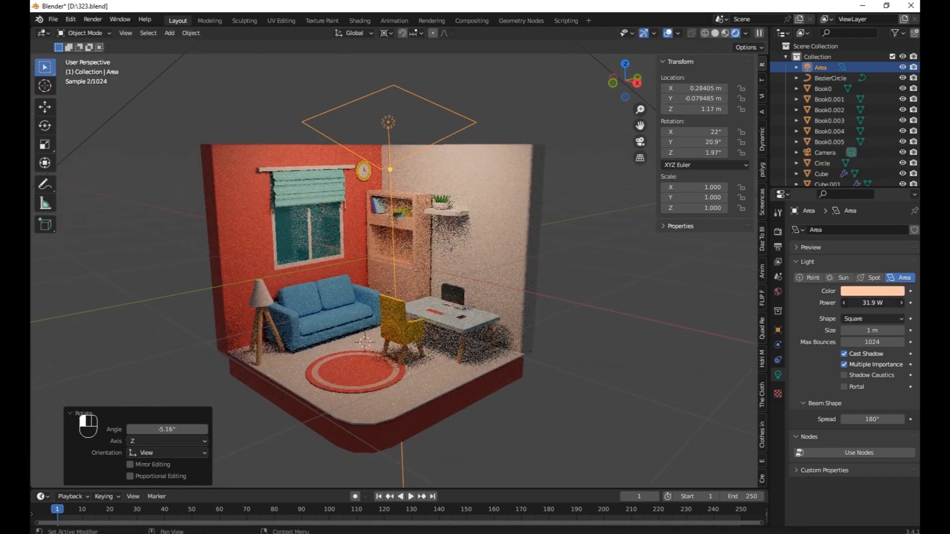
{"action": "left_click", "coordinate": [873, 290]}
Step: Try a pink duplicate of the area light in front of the room
{"action": "key", "text": "shift+d"}
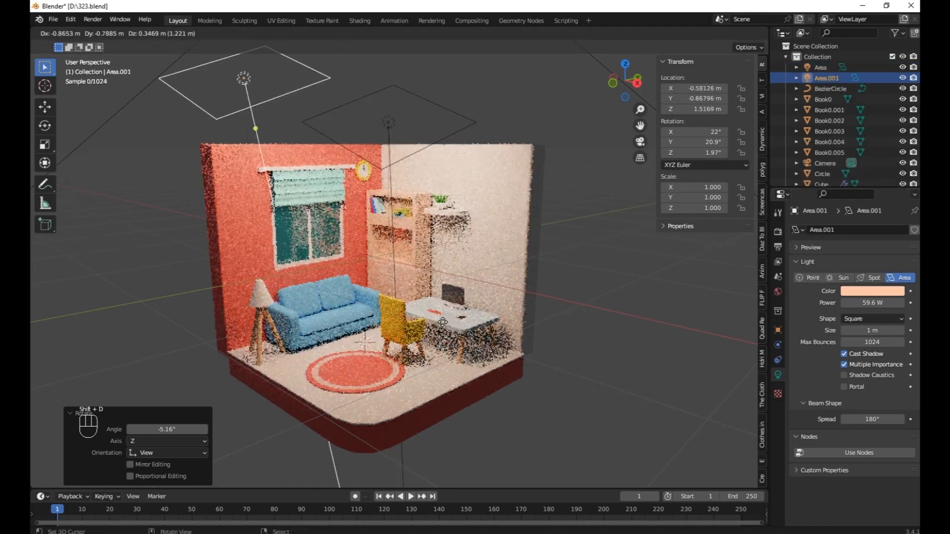
{"action": "left_click", "coordinate": [443, 322]}
{"action": "left_click", "coordinate": [872, 291]}
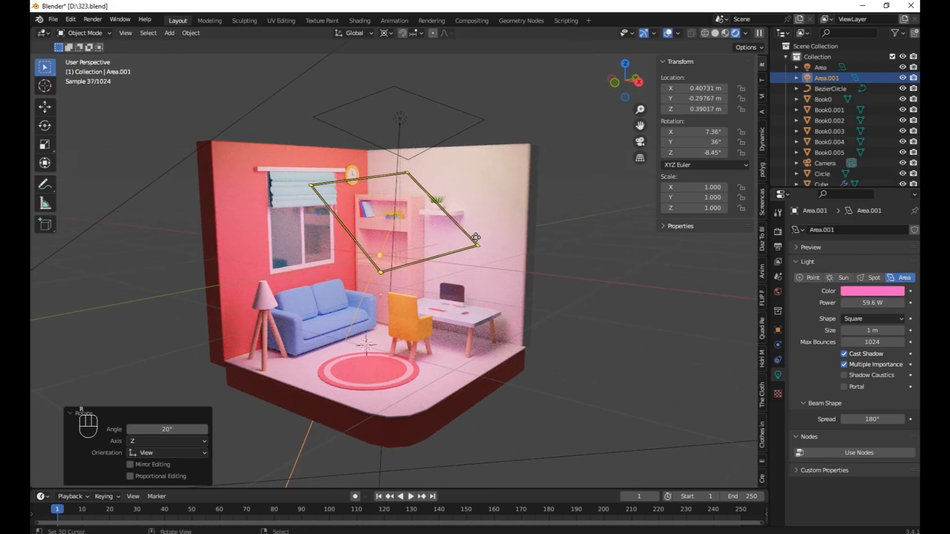
Step: Try an Open World HDRI from HDRi Maker as the environment lighting in the camera view
{"action": "key", "text": "KP_0"}
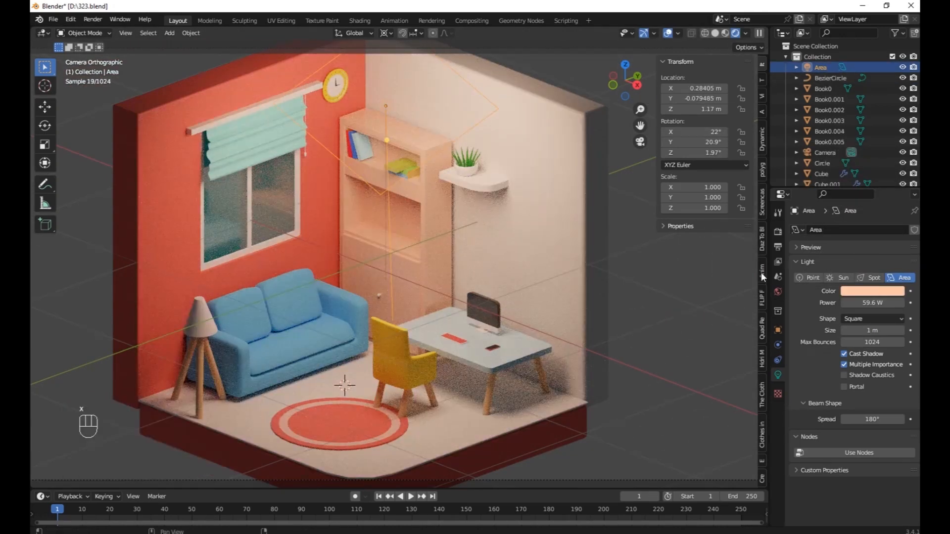
{"action": "left_click", "coordinate": [762, 355]}
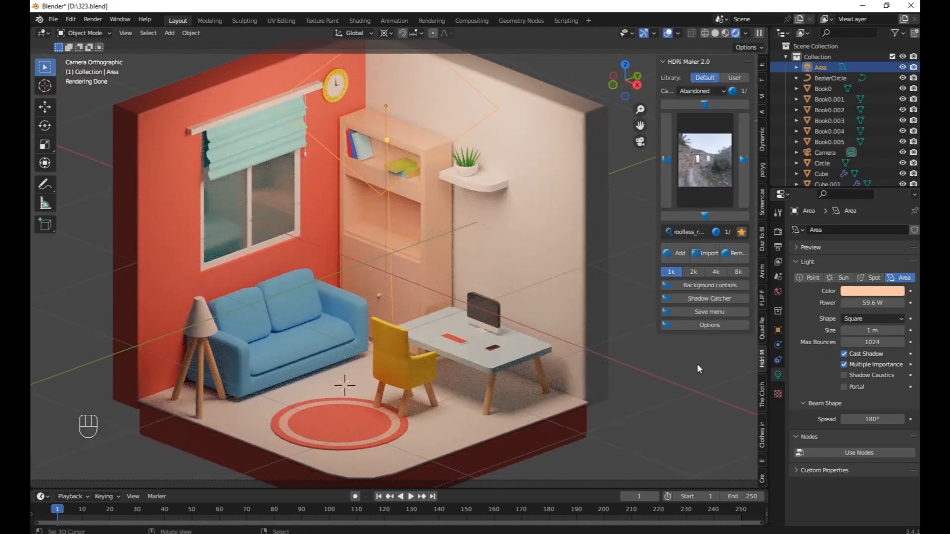
{"action": "left_click", "coordinate": [741, 171]}
{"action": "left_click", "coordinate": [742, 179]}
{"action": "left_click", "coordinate": [706, 91]}
{"action": "left_click", "coordinate": [785, 189]}
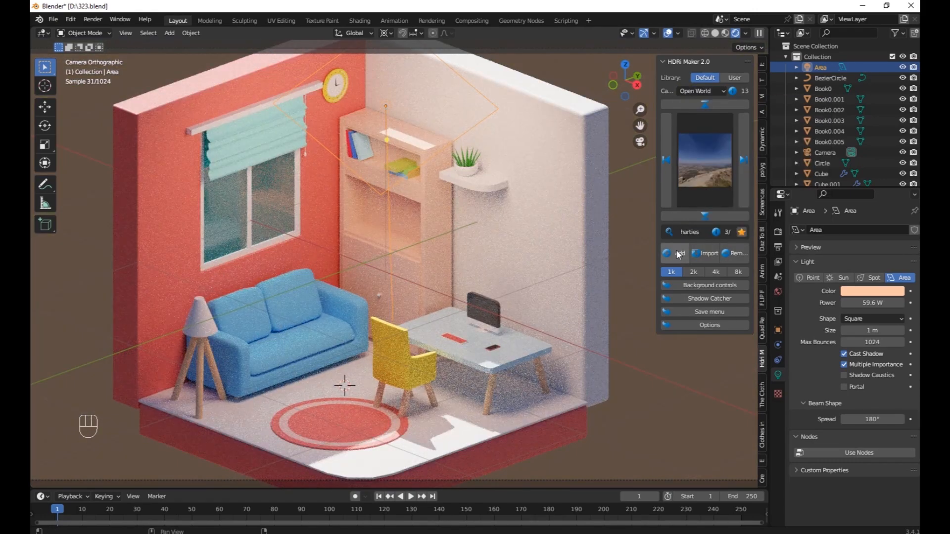
{"action": "left_click", "coordinate": [676, 250]}
Step: Replace the environment with the overcast "cloudy_cl..." HDRI from the Road category
{"action": "left_click", "coordinate": [708, 91]}
{"action": "left_click", "coordinate": [768, 139]}
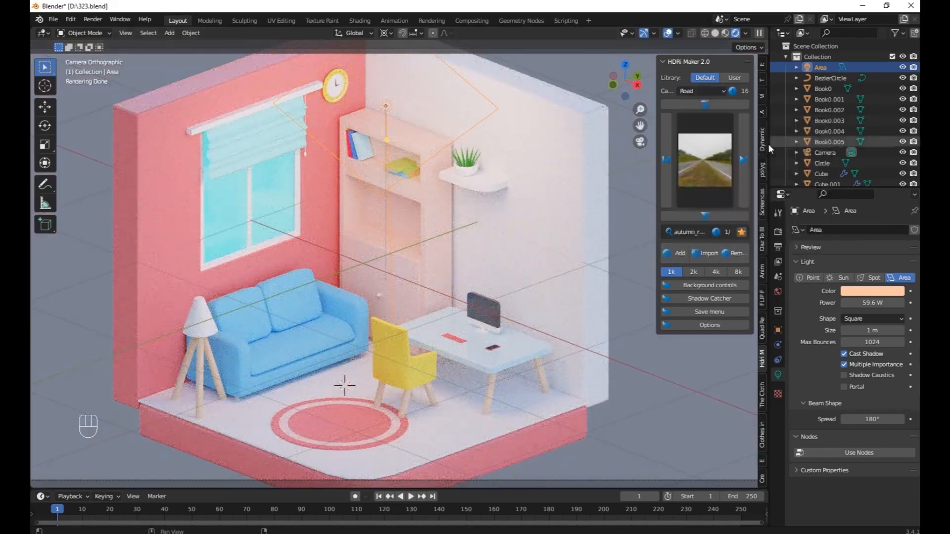
{"action": "left_click", "coordinate": [744, 159]}
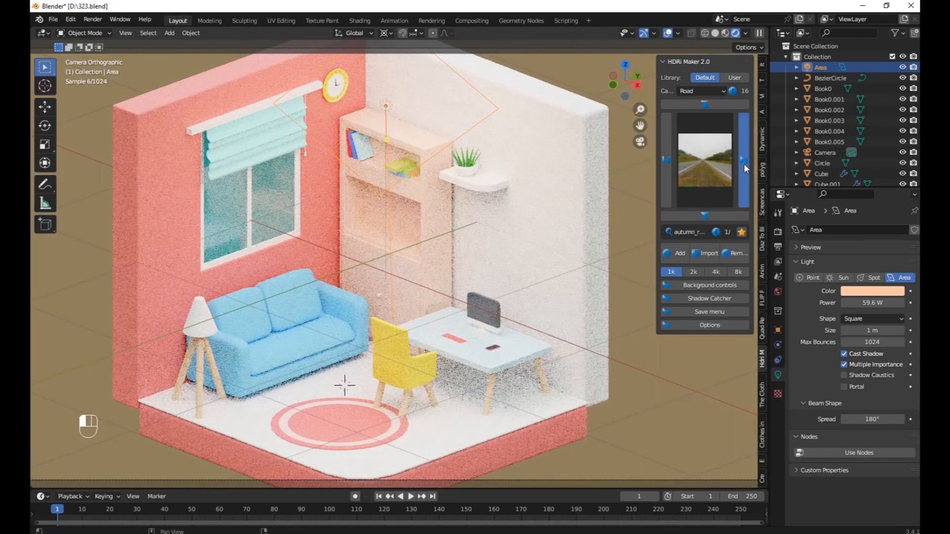
{"action": "left_click", "coordinate": [674, 255]}
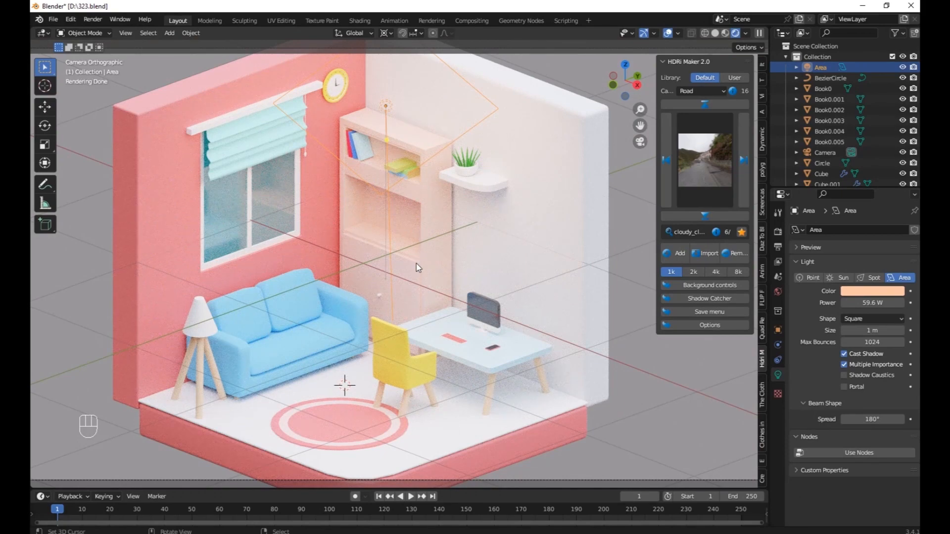
Step: Adjust the area light's color and set the maximum render samples to 200
{"action": "left_click", "coordinate": [872, 291]}
{"action": "left_click", "coordinate": [878, 193]}
{"action": "left_click", "coordinate": [777, 231]}
{"action": "double_click", "coordinate": [873, 386]}
{"action": "type", "text": "200"}
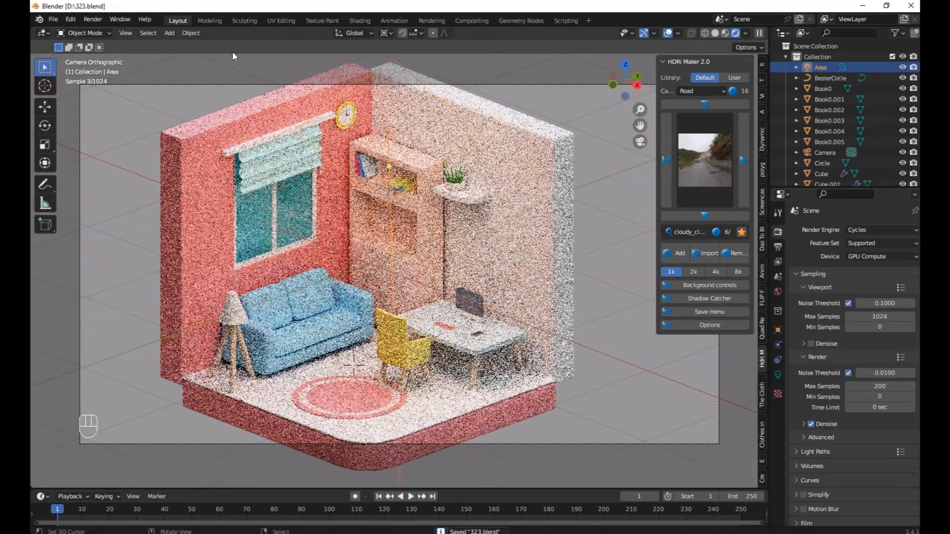
Step: Drive the world's Mix Shader factor with the Light Path's Is Camera Ray output and color the second Background light pale blue
{"action": "left_click", "coordinate": [360, 21]}
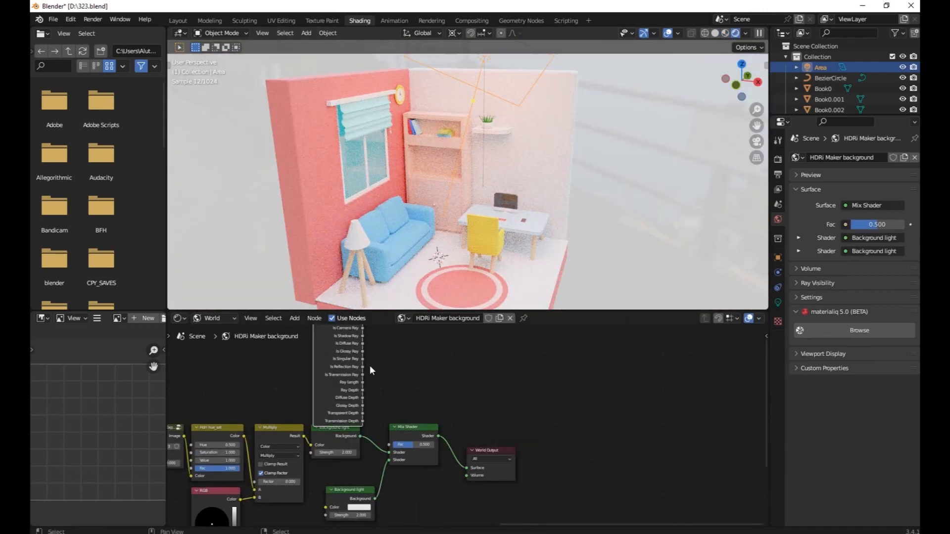
{"action": "left_click", "coordinate": [358, 507]}
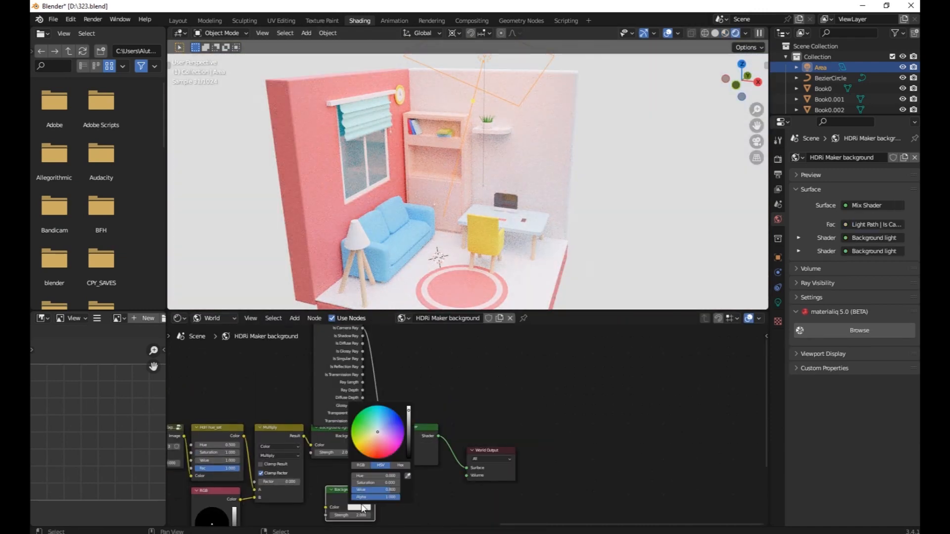
{"action": "left_click", "coordinate": [357, 372]}
Step: Render the room from the camera in the Layout workspace and inspect the image up close
{"action": "left_click", "coordinate": [178, 21]}
{"action": "key", "text": "F12"}
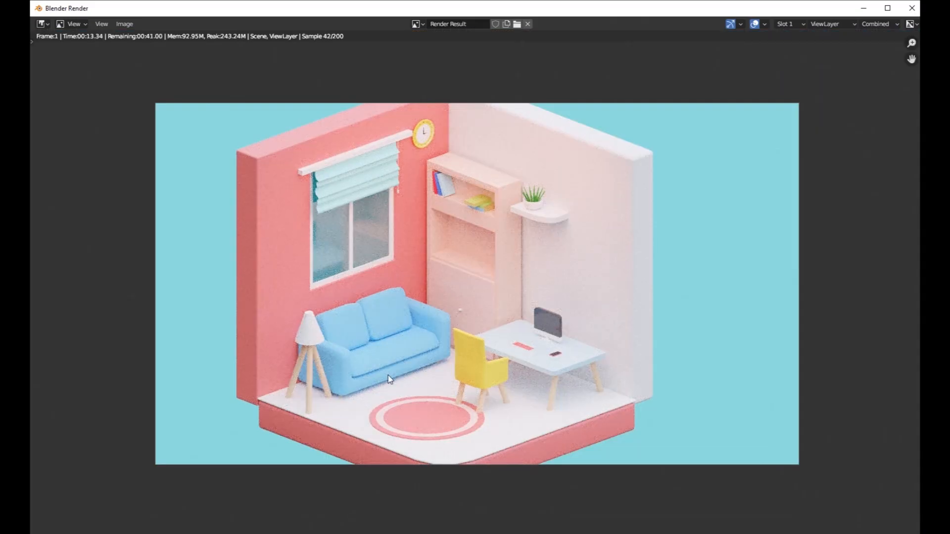
{"action": "scroll", "coordinate": [390, 379], "scroll_direction": "up", "scroll_amount": 4}
{"action": "scroll", "coordinate": [411, 268], "scroll_direction": "down", "scroll_amount": 6}
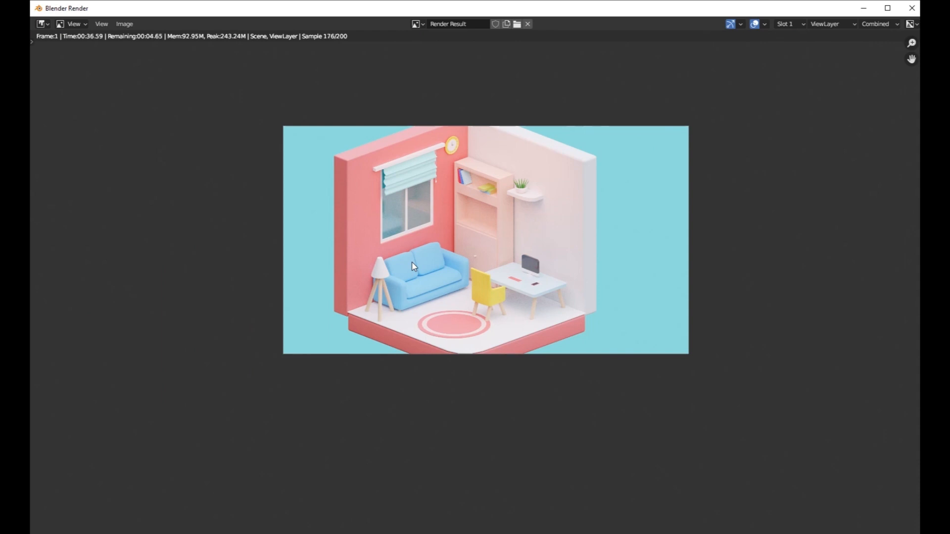
{"action": "scroll", "coordinate": [435, 297], "scroll_direction": "up", "scroll_amount": 4}
{"action": "scroll", "coordinate": [525, 198], "scroll_direction": "down", "scroll_amount": 2}
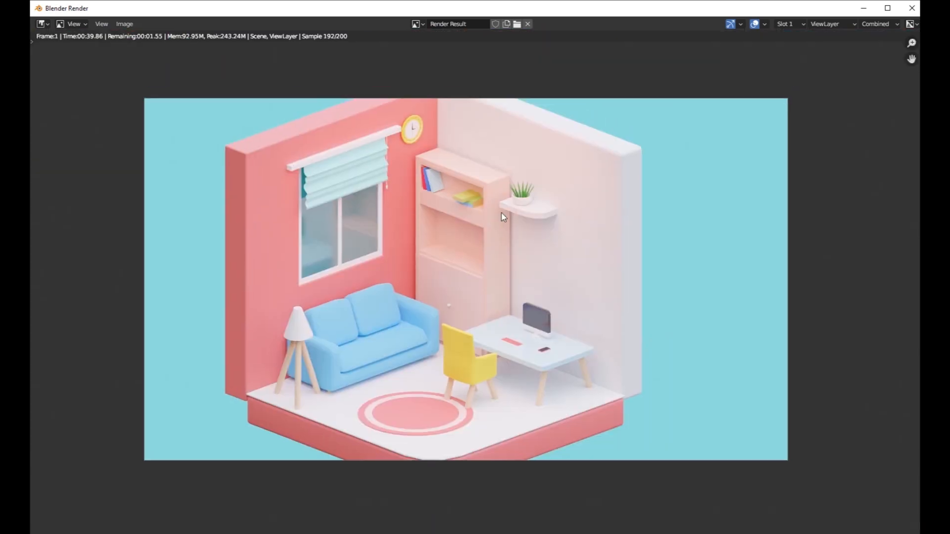
{"action": "scroll", "coordinate": [568, 236], "scroll_direction": "up", "scroll_amount": 6}
{"action": "scroll", "coordinate": [643, 168], "scroll_direction": "down", "scroll_amount": 2}
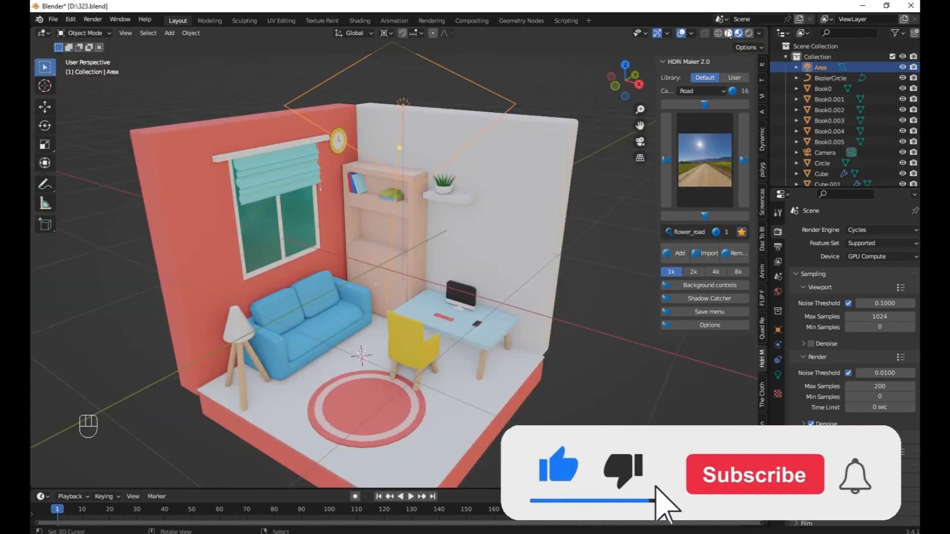
Step: Try several other Road HDRIs on the room in the rendered camera view
{"action": "key", "text": "KP_0"}
{"action": "left_click", "coordinate": [748, 33]}
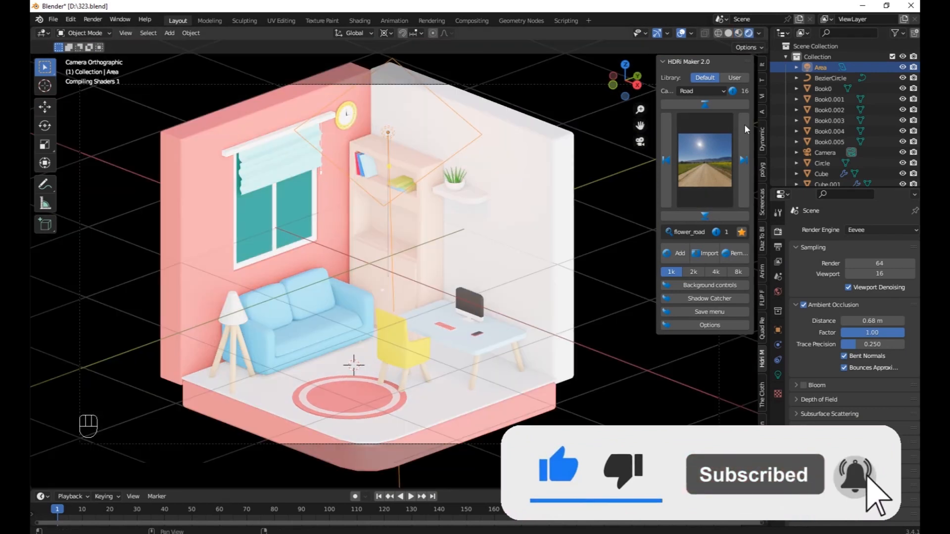
{"action": "left_click", "coordinate": [744, 144]}
{"action": "left_click", "coordinate": [674, 252]}
{"action": "left_click", "coordinate": [744, 149]}
{"action": "left_click", "coordinate": [670, 249]}
{"action": "left_click", "coordinate": [744, 160]}
{"action": "left_click", "coordinate": [681, 258]}
Step: Give the area light a stronger orange color and set its power to 30.4 W
{"action": "left_click", "coordinate": [777, 375]}
{"action": "left_click", "coordinate": [872, 291]}
{"action": "mouse_move", "coordinate": [849, 200]}
{"action": "left_mouse_down"}
{"action": "mouse_move", "coordinate": [869, 177]}
{"action": "mouse_move", "coordinate": [849, 220]}
{"action": "mouse_move", "coordinate": [844, 208]}
{"action": "left_mouse_up"}
{"action": "left_click_drag", "start_coordinate": [872, 303], "coordinate": [858, 302]}
Step: Try further Road HDRIs and one from the Abandoned category as the environment lighting
{"action": "left_click", "coordinate": [744, 156]}
{"action": "left_click", "coordinate": [672, 255]}
{"action": "left_click", "coordinate": [744, 136]}
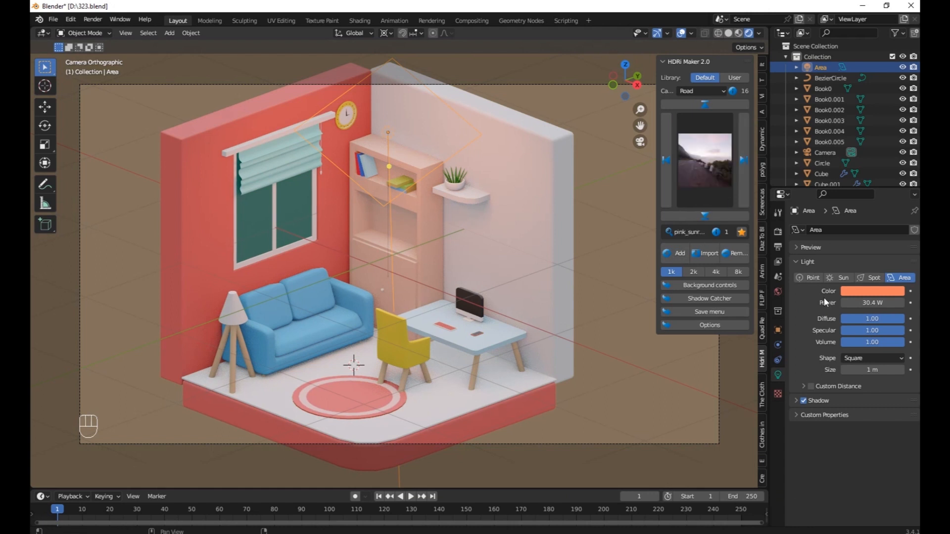
{"action": "left_click", "coordinate": [703, 91]}
{"action": "left_click", "coordinate": [697, 100]}
{"action": "left_click", "coordinate": [679, 255]}
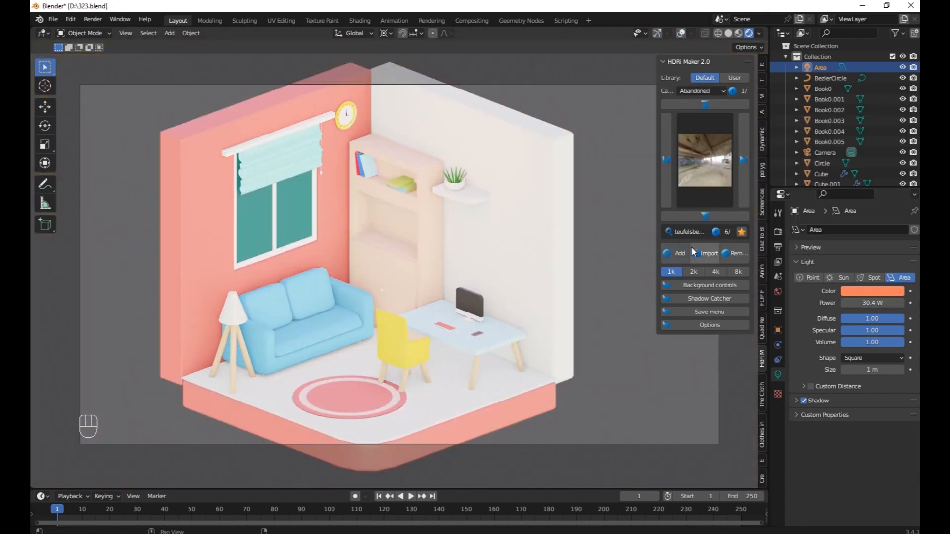
Step: Load a Garage HDRI as the environment and set the render engine to Cycles
{"action": "left_click", "coordinate": [700, 90]}
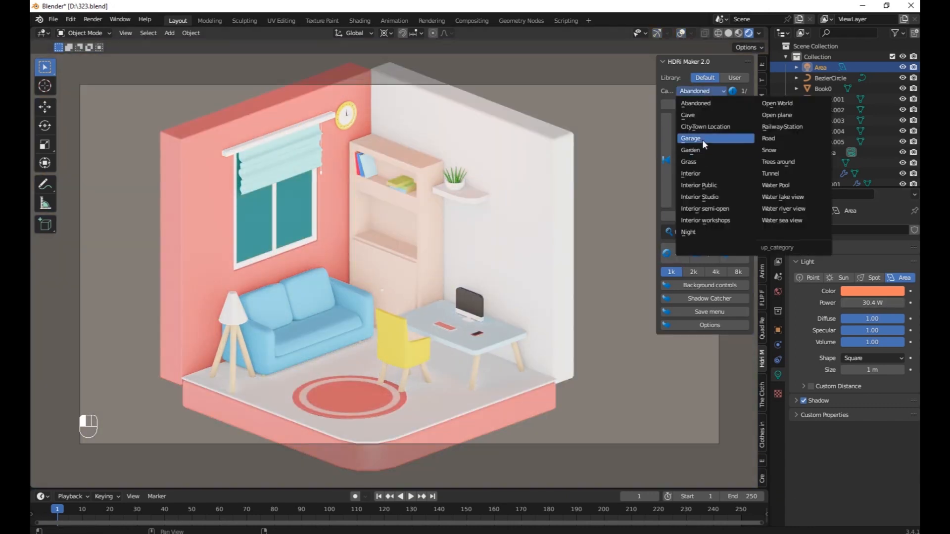
{"action": "left_click", "coordinate": [702, 140]}
{"action": "left_click", "coordinate": [670, 255]}
{"action": "left_click", "coordinate": [778, 232]}
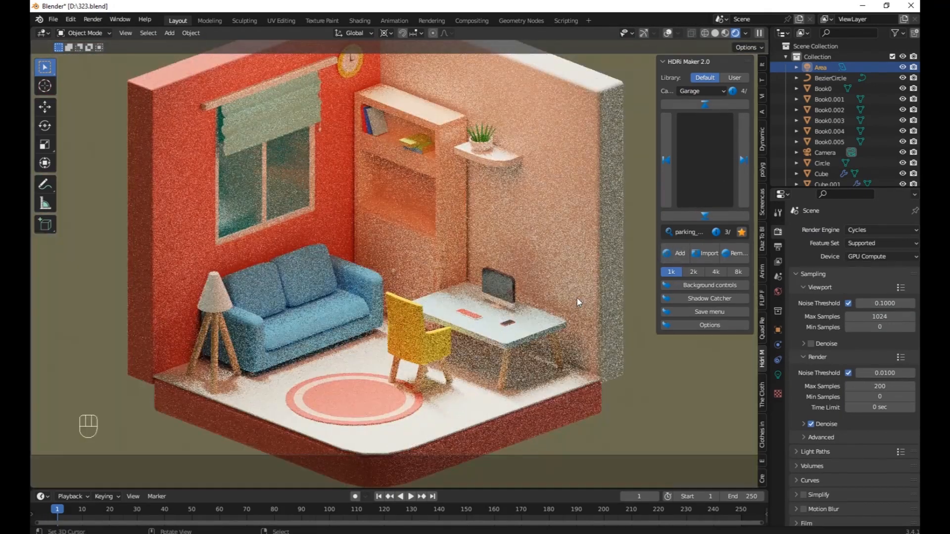
Step: Light the room with an HDRI from the Open plane category and set its background light strength to 0.81
{"action": "left_click", "coordinate": [700, 91]}
{"action": "left_click", "coordinate": [793, 111]}
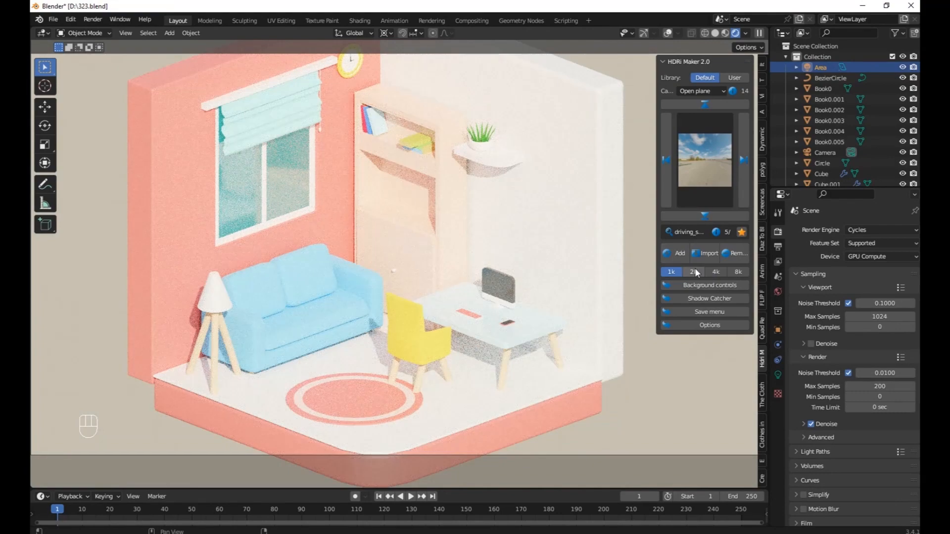
{"action": "left_click", "coordinate": [697, 285]}
{"action": "mouse_move", "coordinate": [693, 356]}
{"action": "left_mouse_down"}
{"action": "mouse_move", "coordinate": [685, 356]}
{"action": "mouse_move", "coordinate": [698, 356]}
{"action": "left_mouse_up"}
{"action": "left_click", "coordinate": [744, 159]}
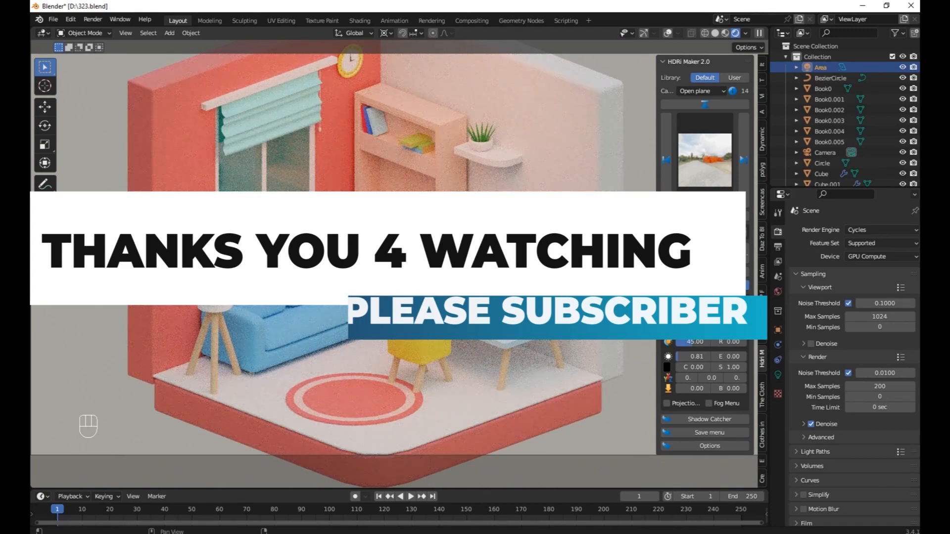
{"action": "left_click", "coordinate": [744, 159]}
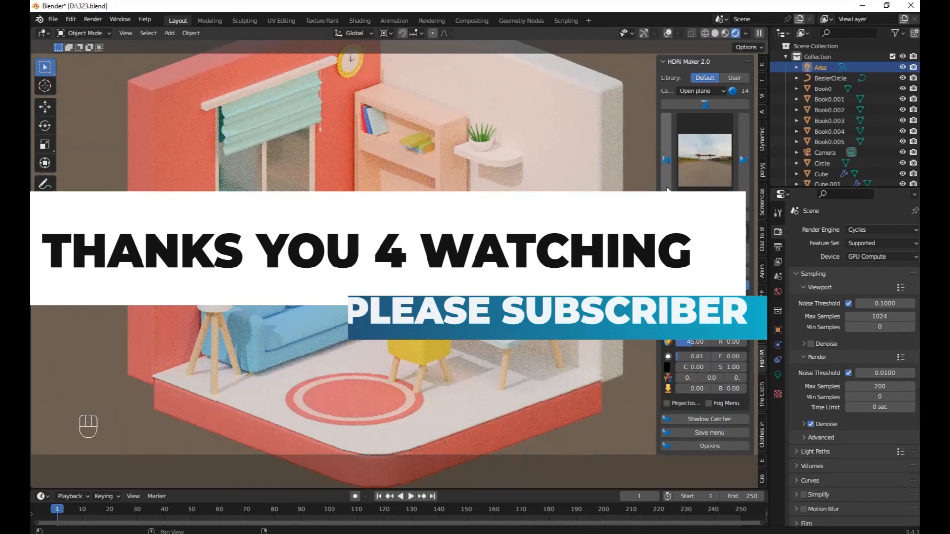
Step: Show the viewport in solid shading and render the relit room
{"action": "left_click", "coordinate": [716, 33]}
{"action": "key", "text": "F12"}
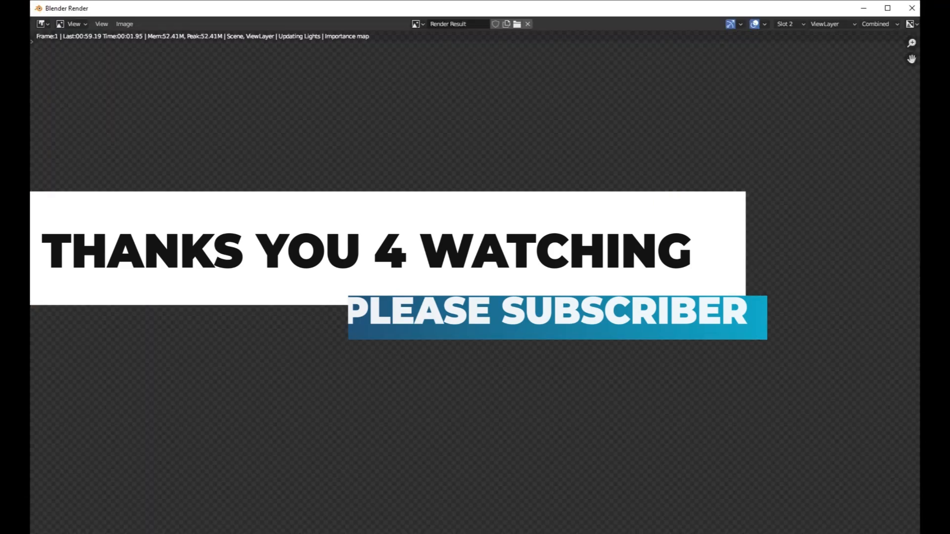